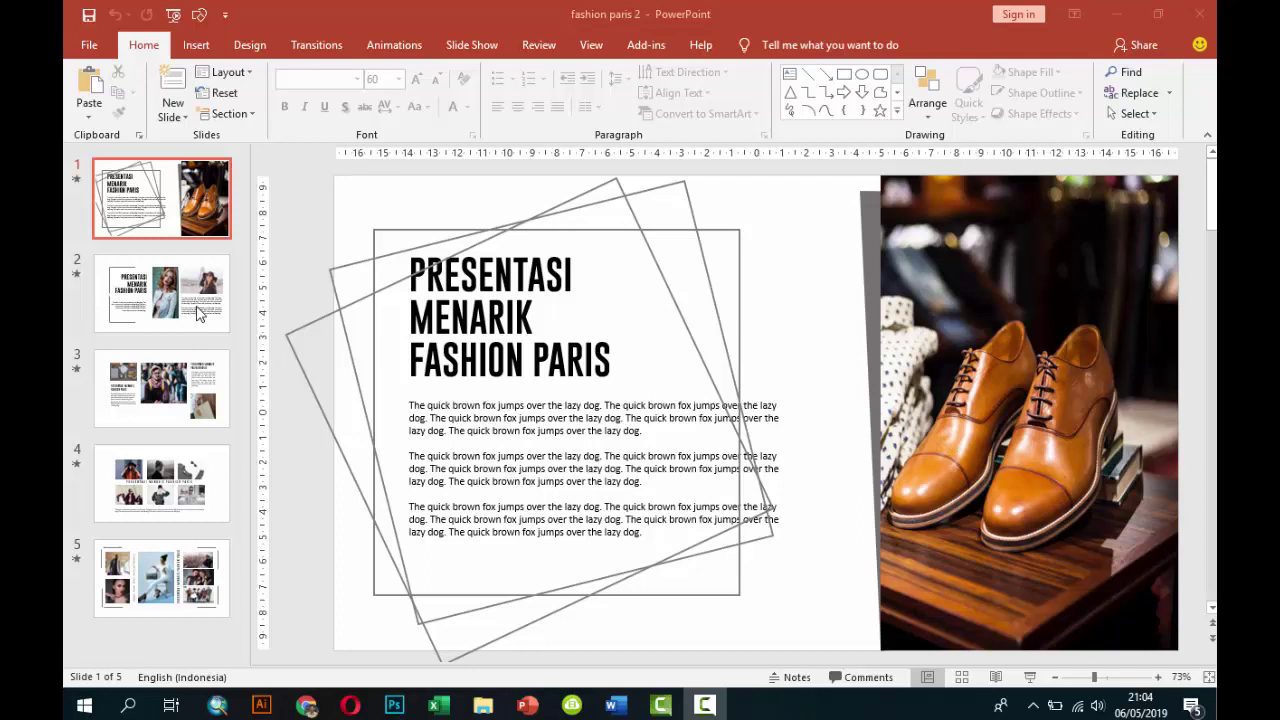
Browse slides 3, 4 and 5 of fashion paris 2, then return to slide 1.
click(200, 400)
click(200, 470)
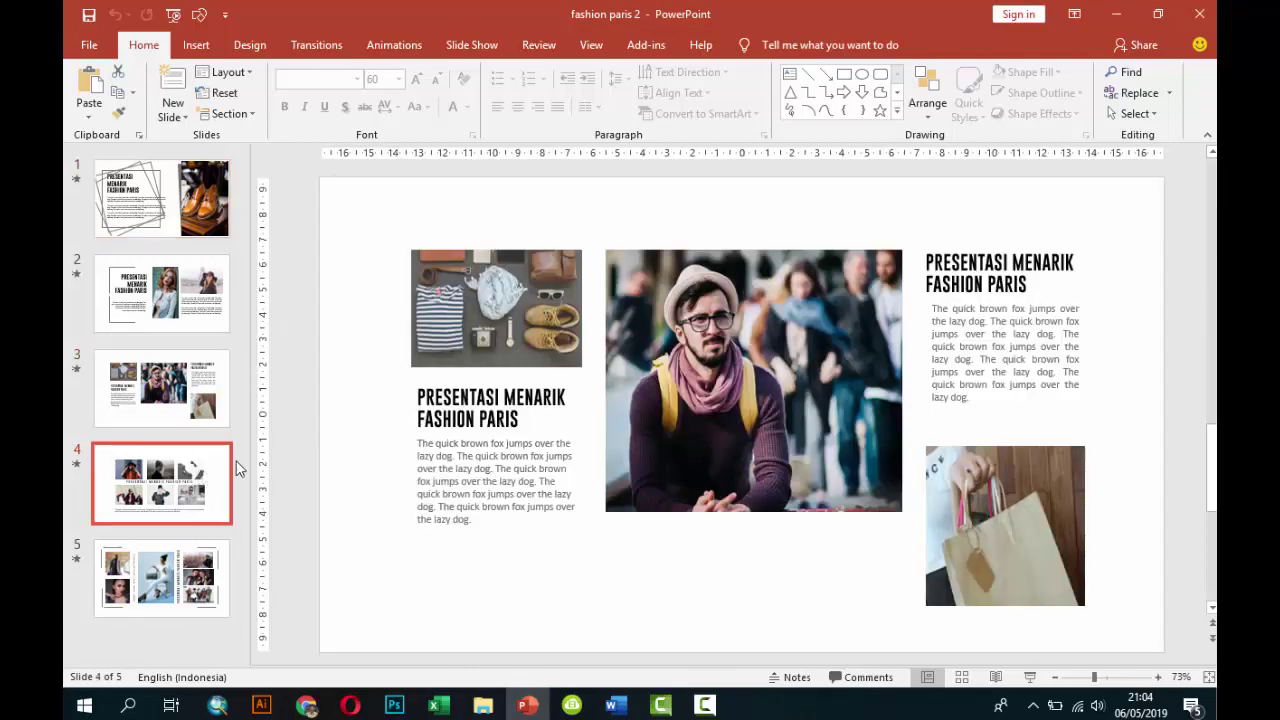
click(207, 565)
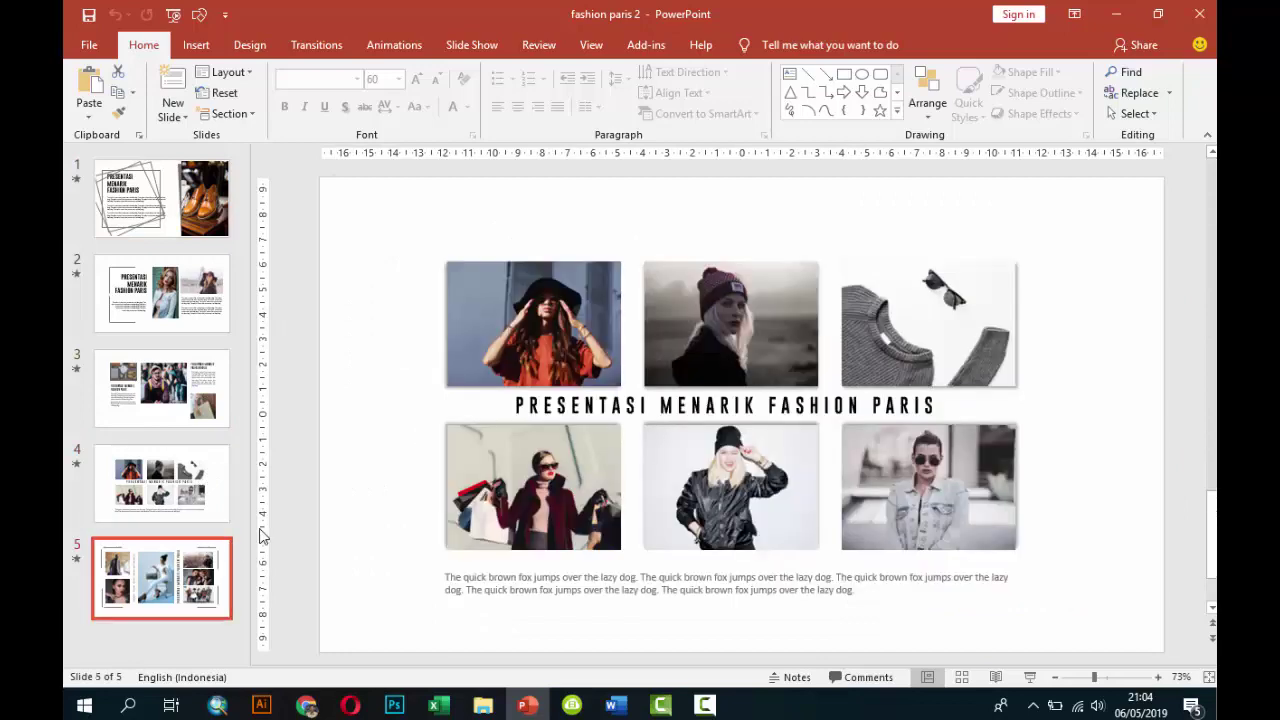
click(205, 228)
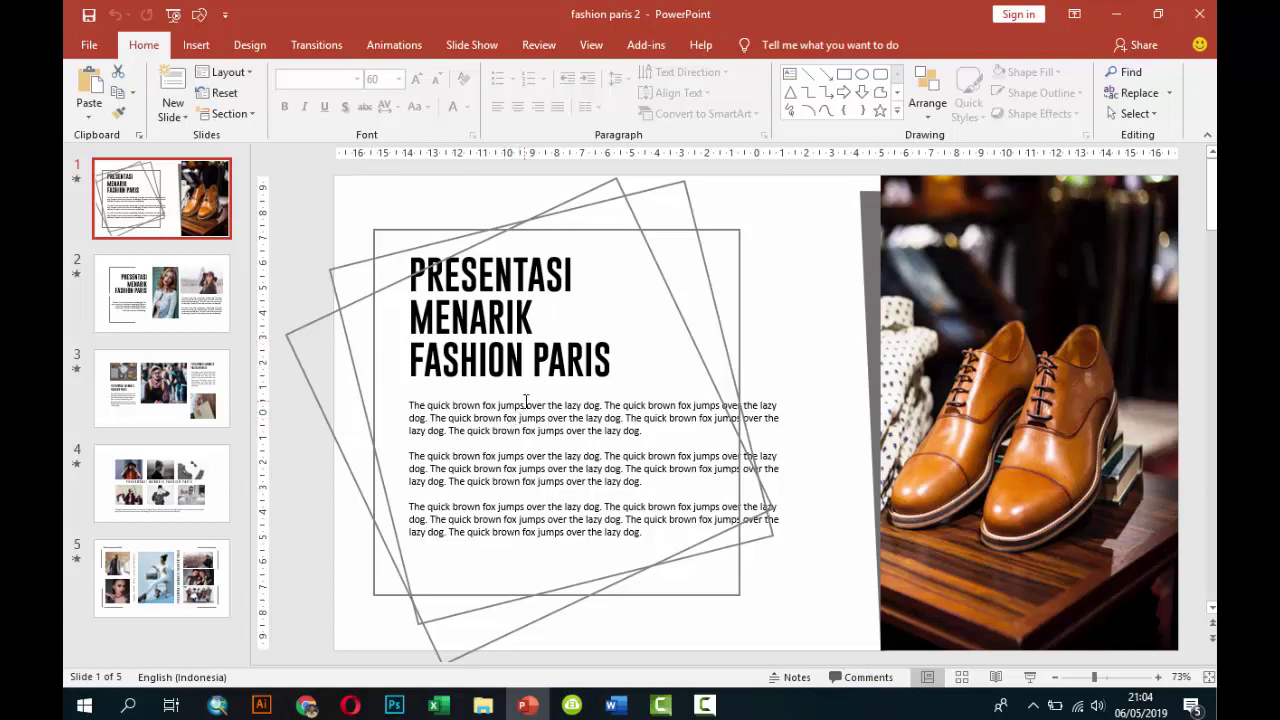
Check the PRESENTASI MENARIK FASHION PARIS title box and the rotated outline rectangle on slide 1.
click(693, 351)
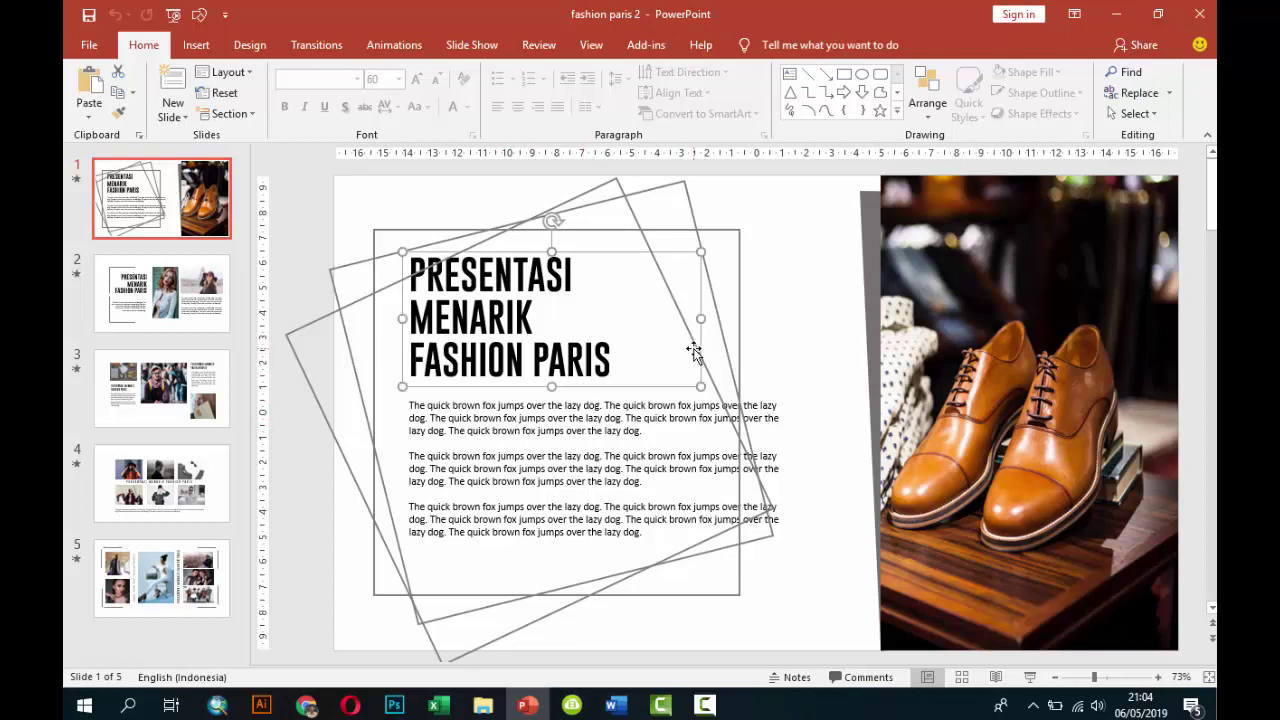
click(731, 368)
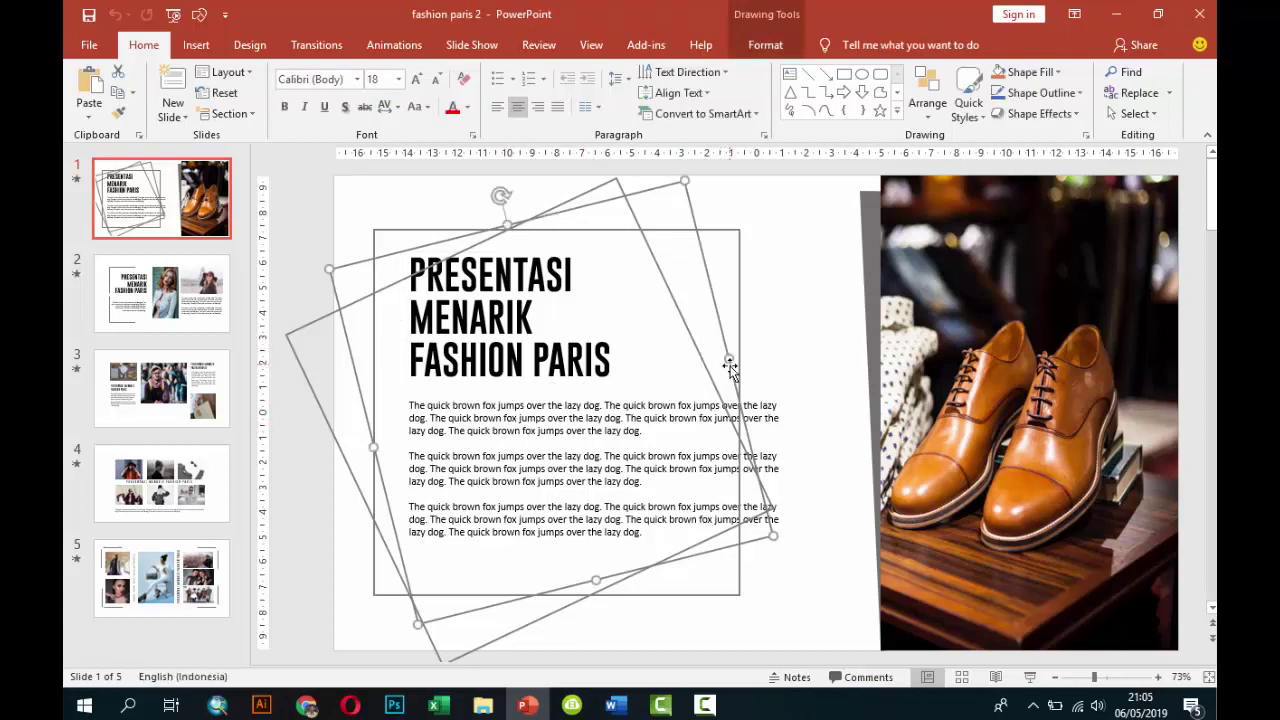
click(800, 388)
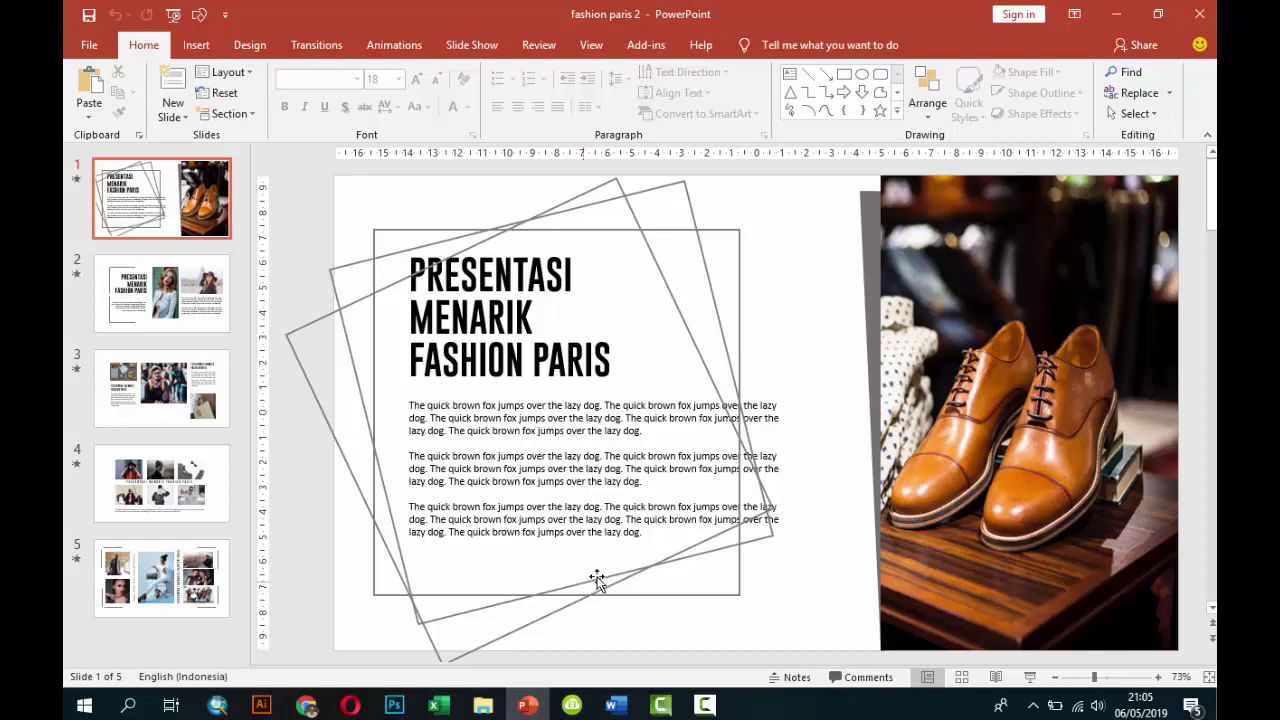
click(528, 705)
click(528, 705)
Create a new blank presentation, Presentation2.
click(95, 48)
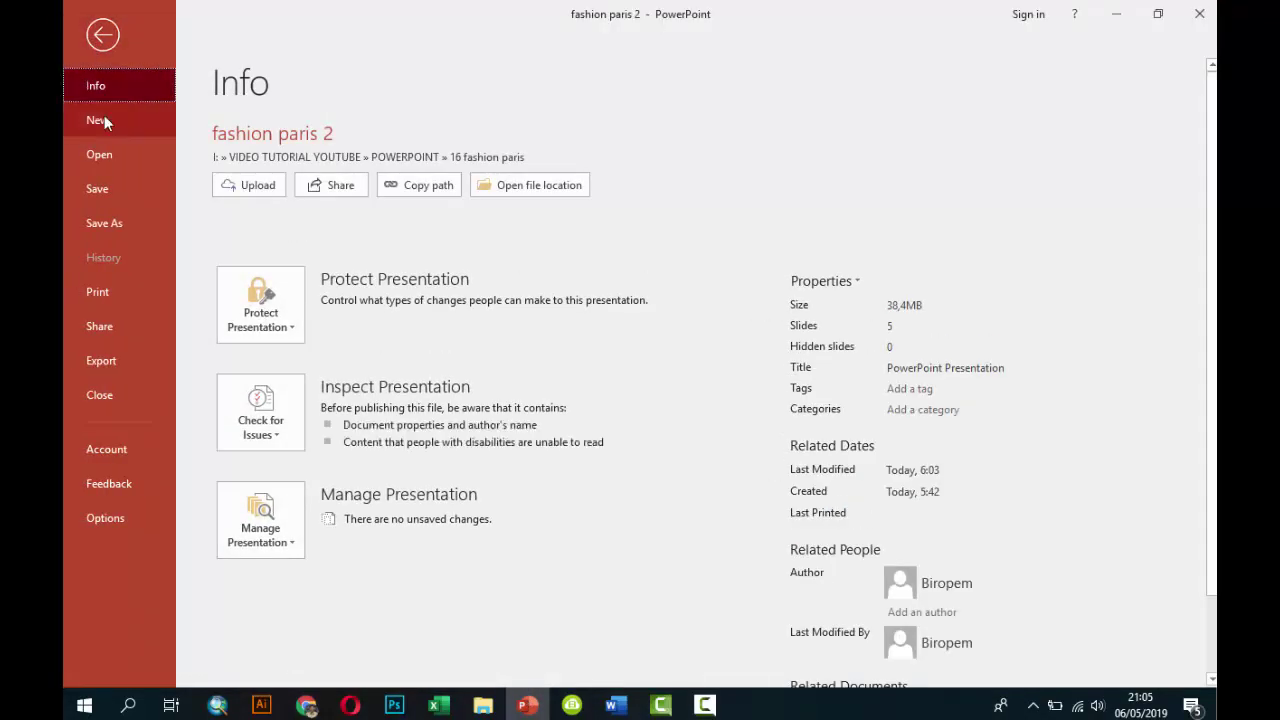
click(100, 119)
click(294, 259)
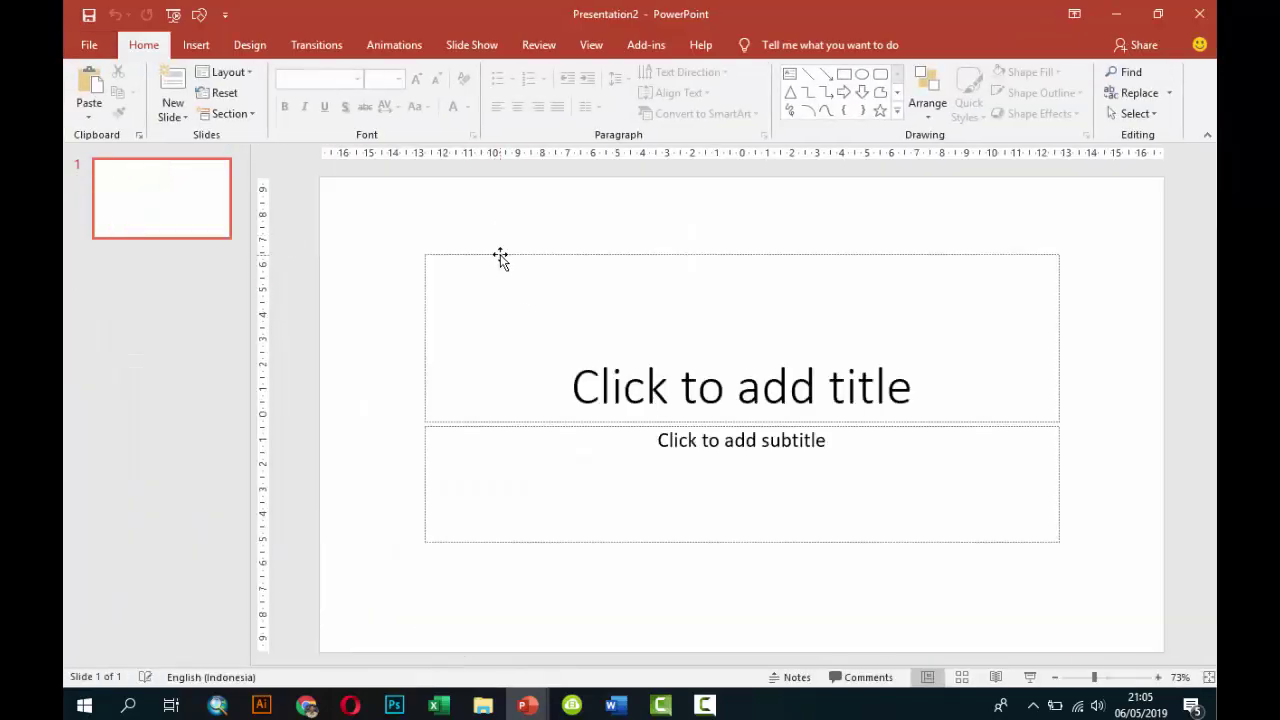
Delete the empty title and subtitle placeholders from its slide.
click(500, 258)
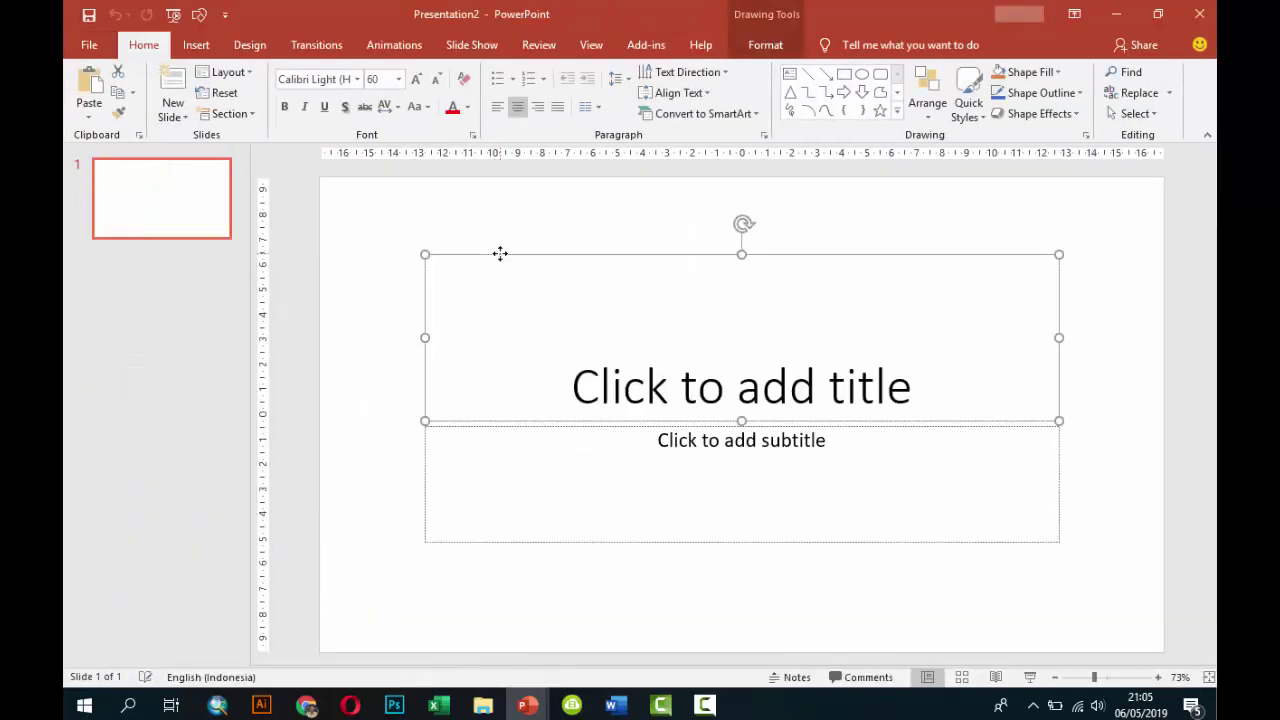
key(Delete)
click(546, 424)
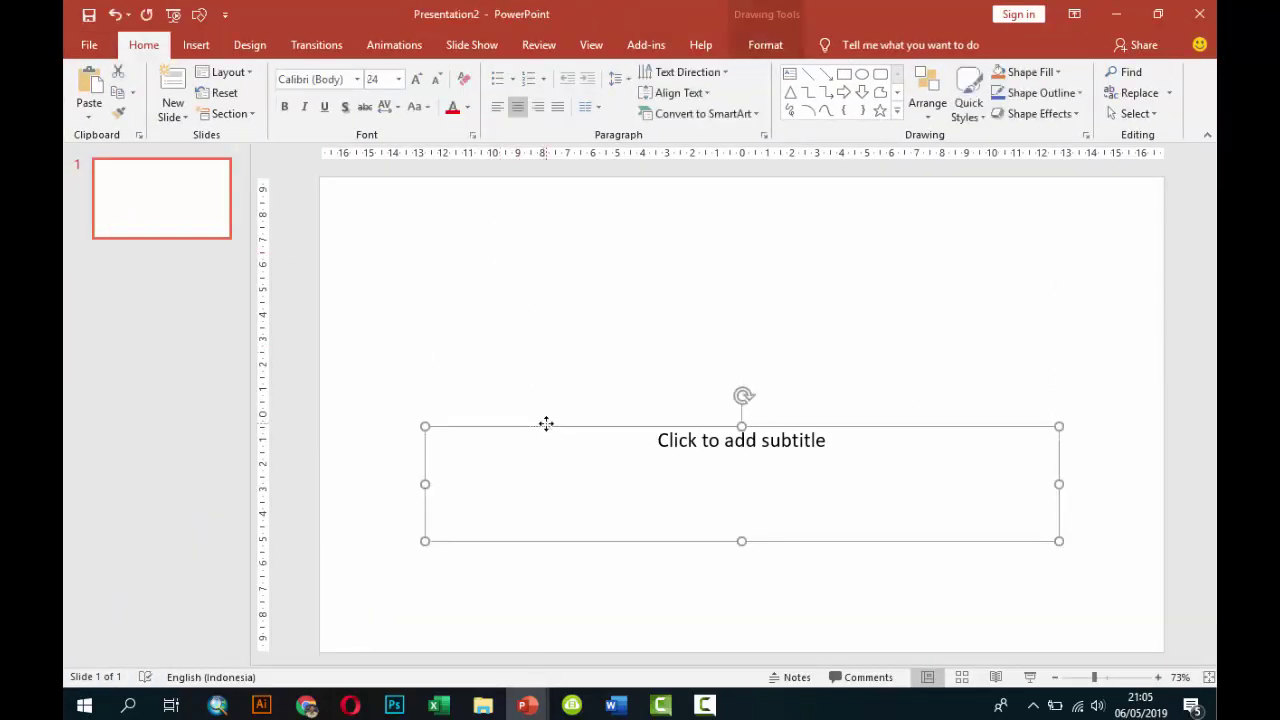
key(Delete)
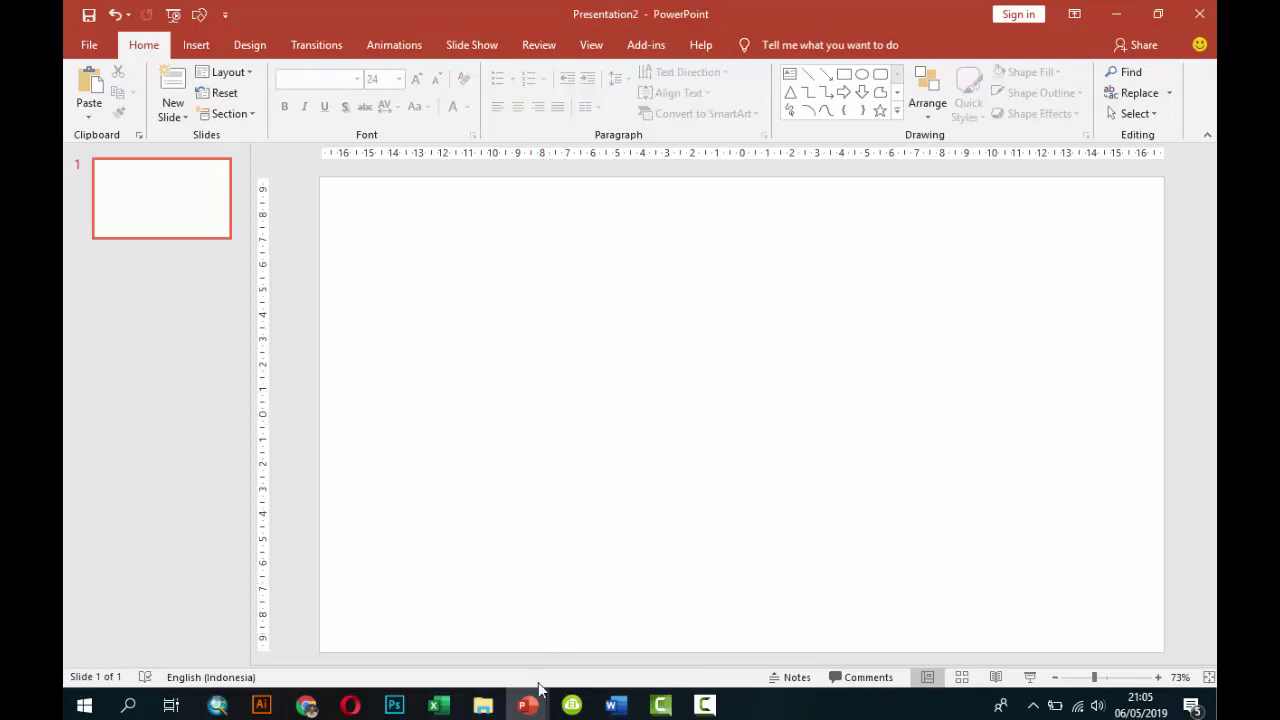
In fashion paris 2, select both the title and body text boxes on slide 2.
mouse_move(527, 705)
click(430, 620)
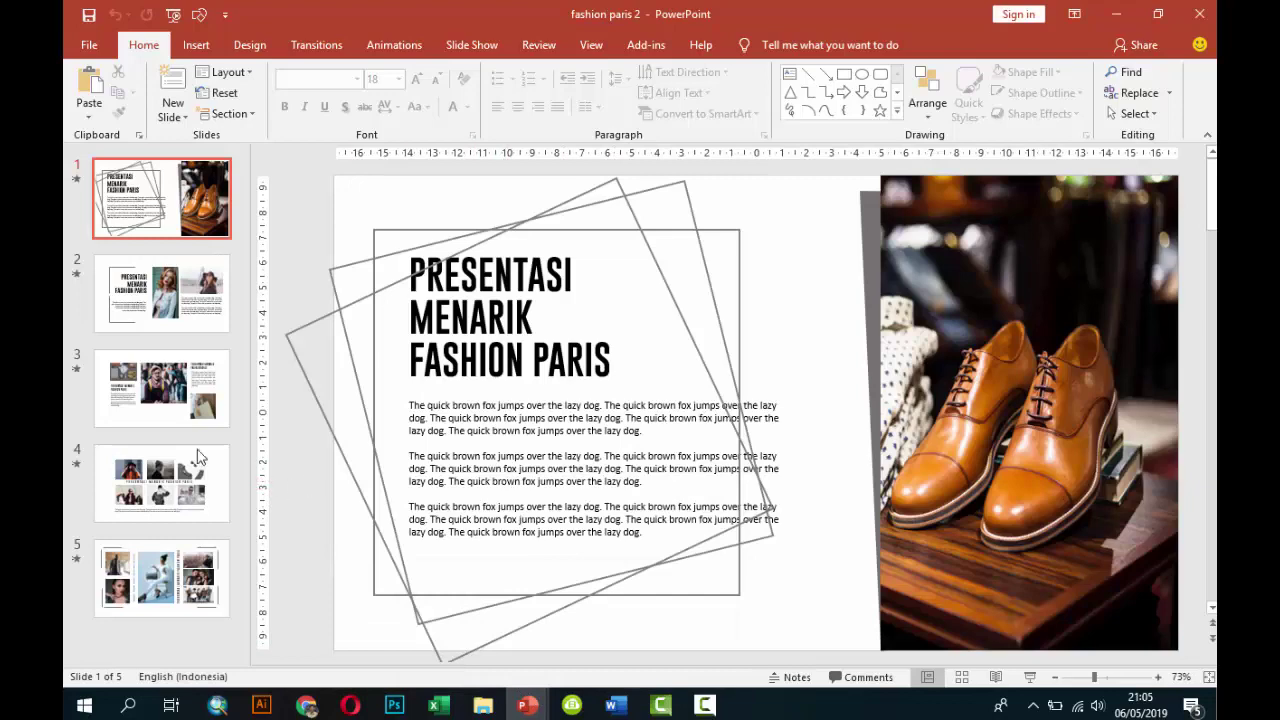
click(185, 300)
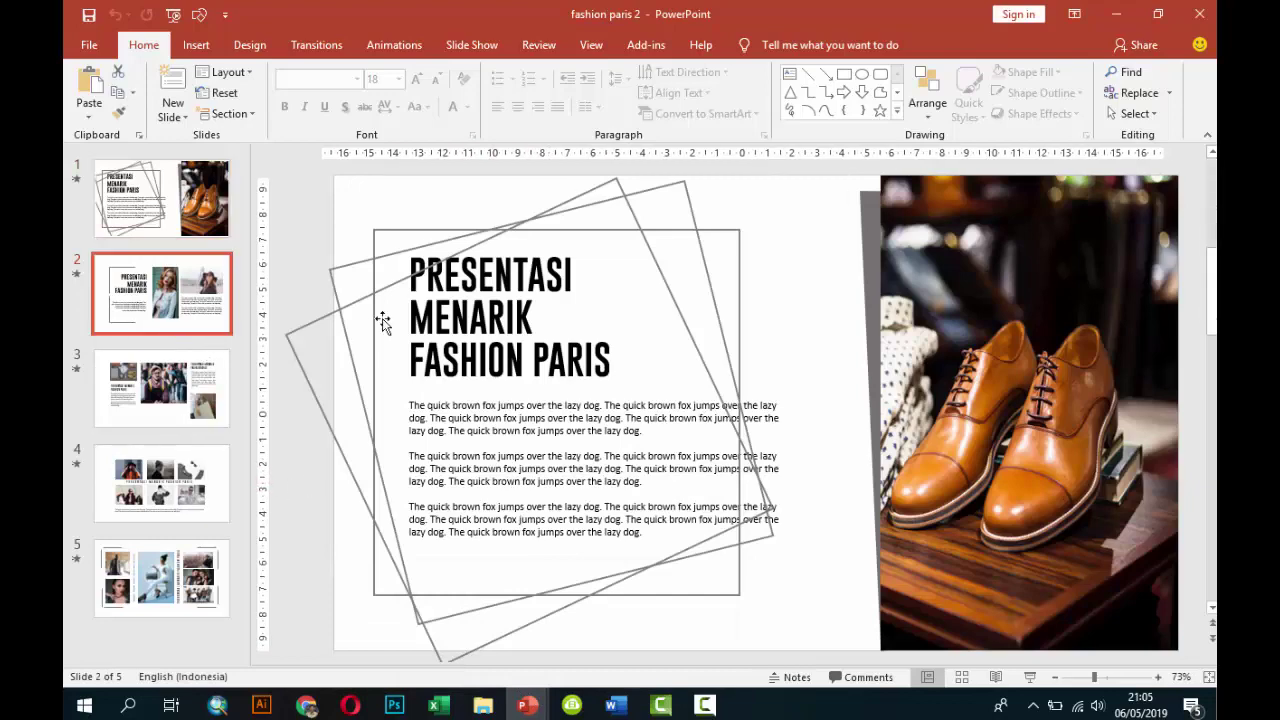
click(578, 371)
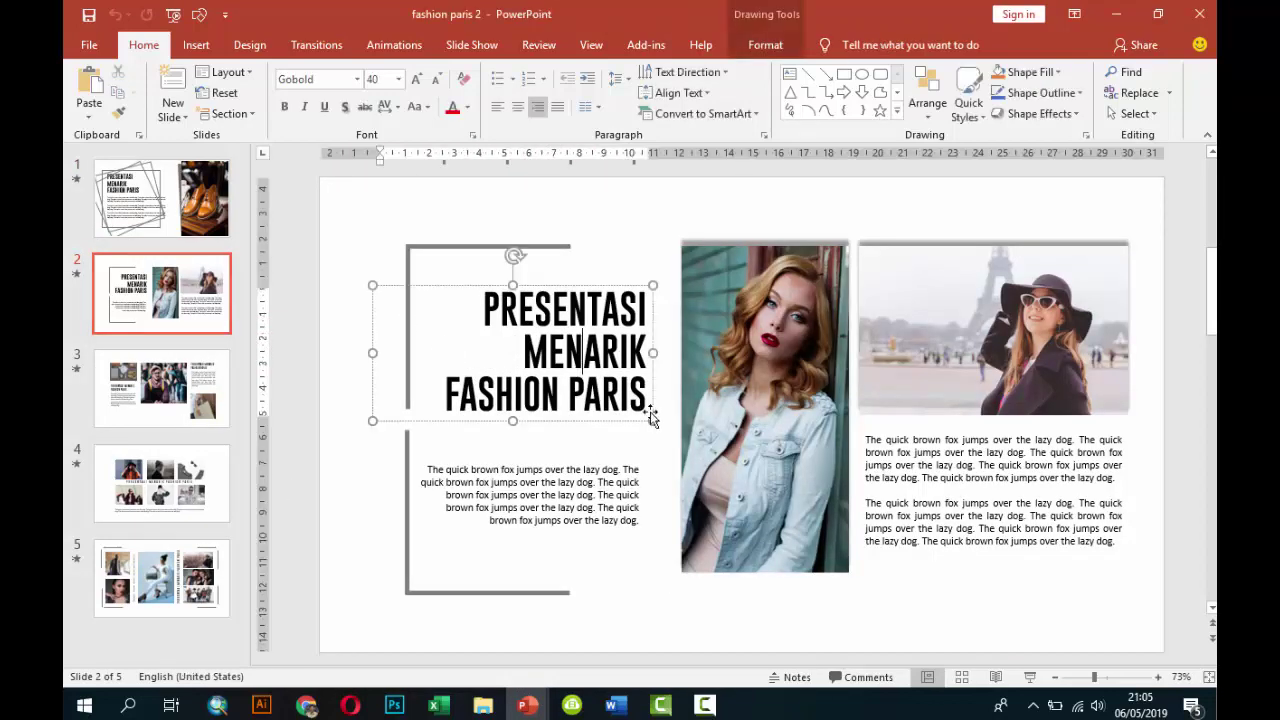
shift+click(632, 465)
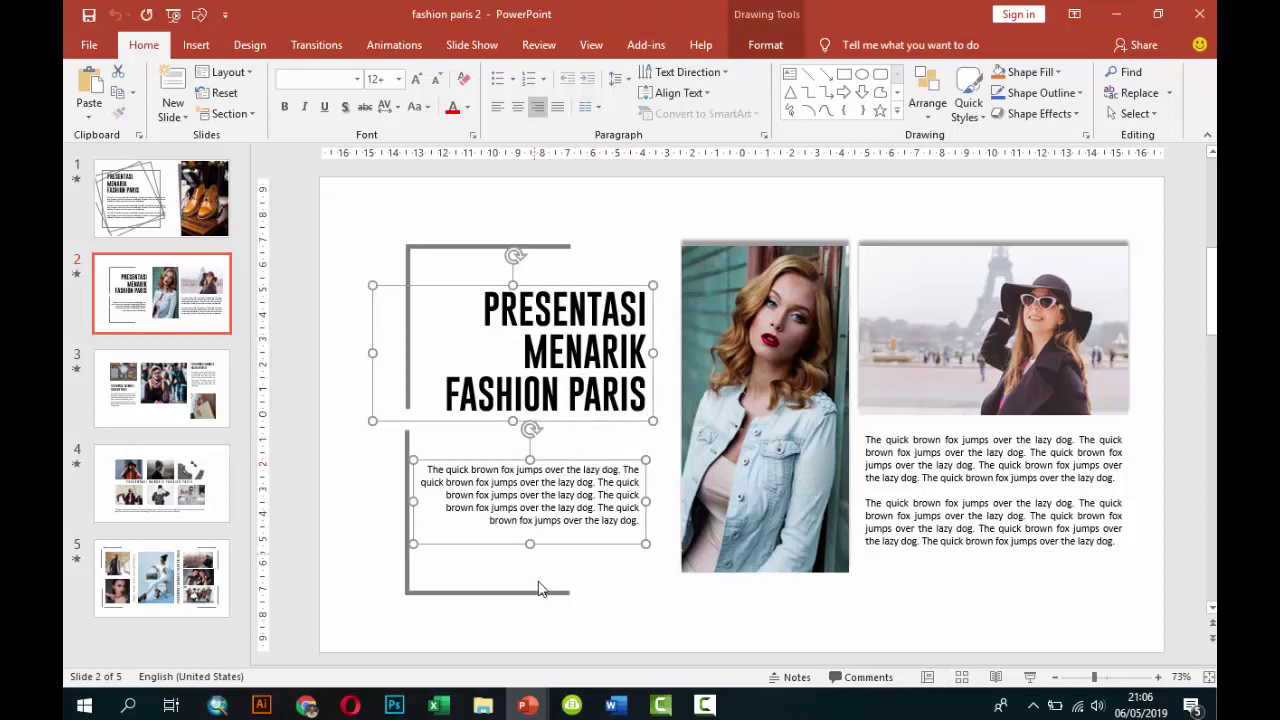
Paste the title and body into Presentation2 and nudge them slightly upward.
click(528, 705)
click(575, 660)
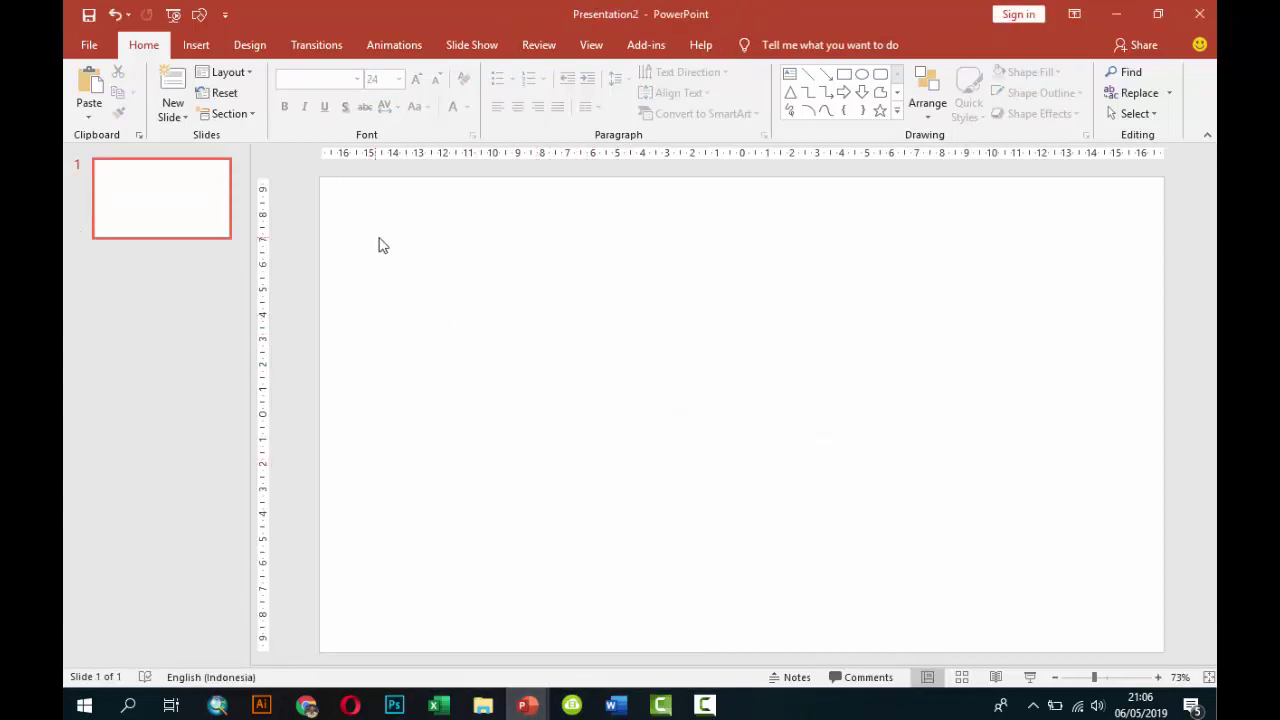
key(ctrl+v)
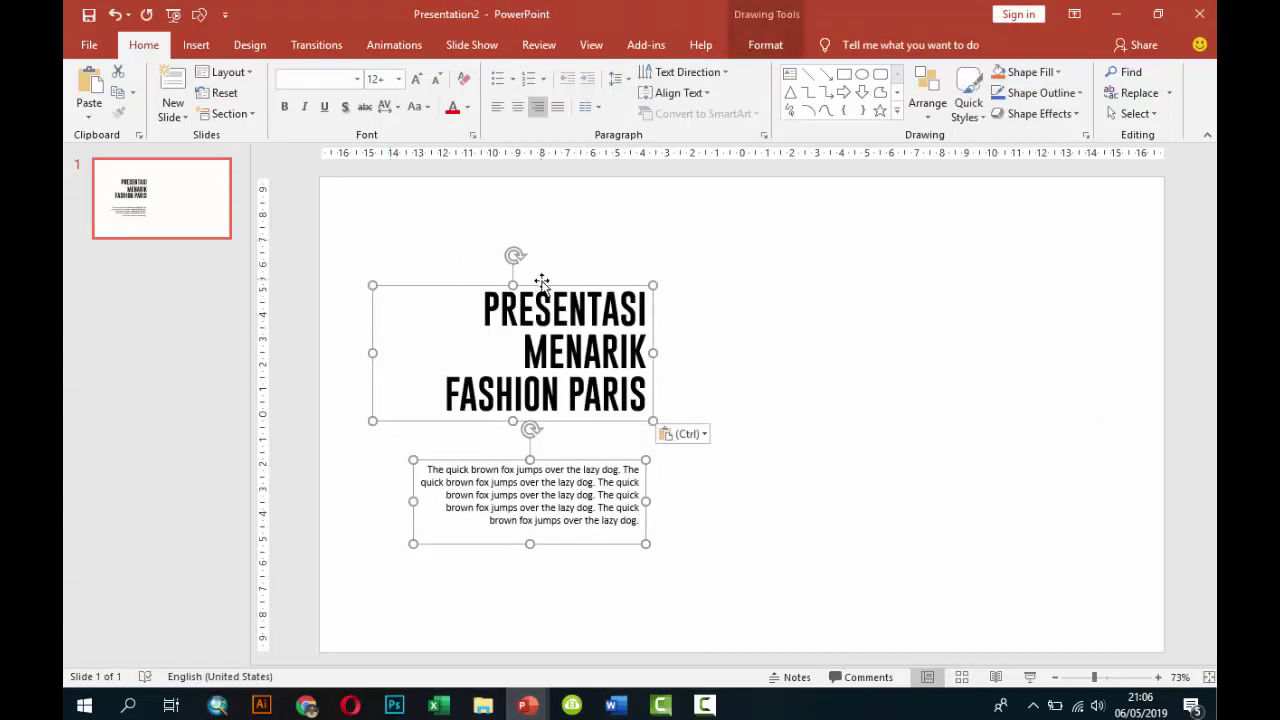
drag(543, 280, 538, 248)
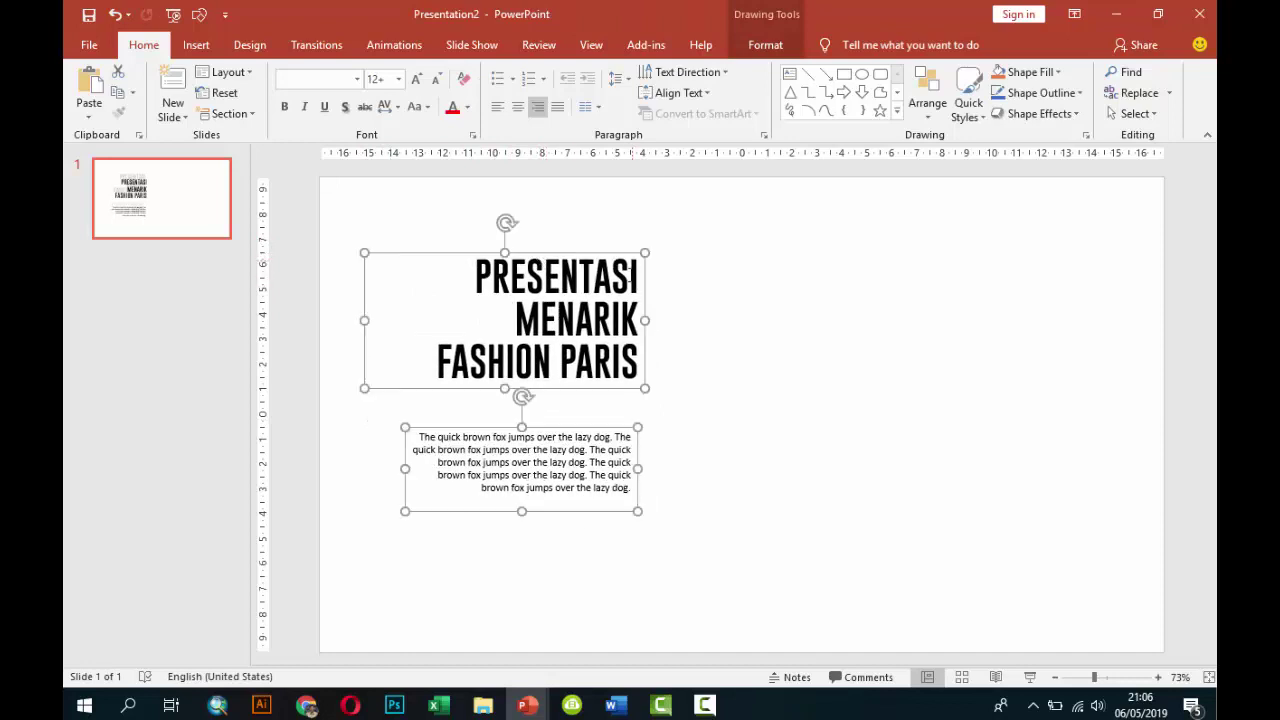
click(708, 303)
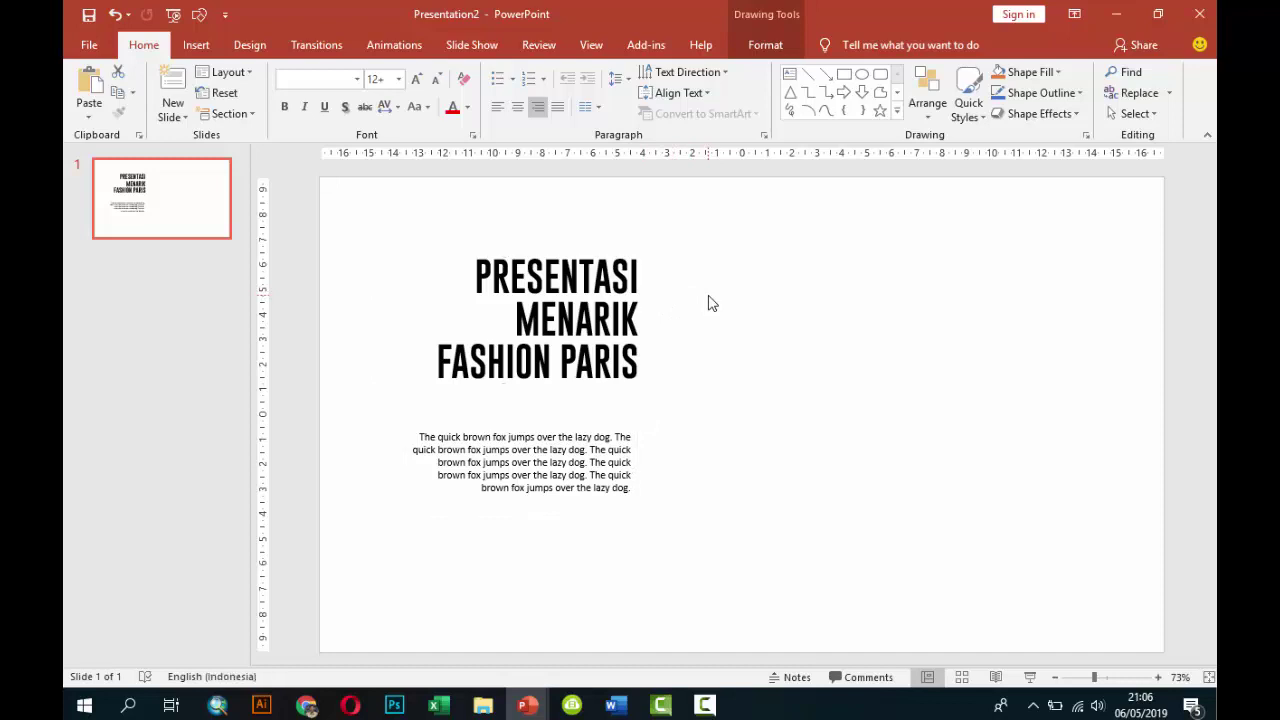
click(643, 325)
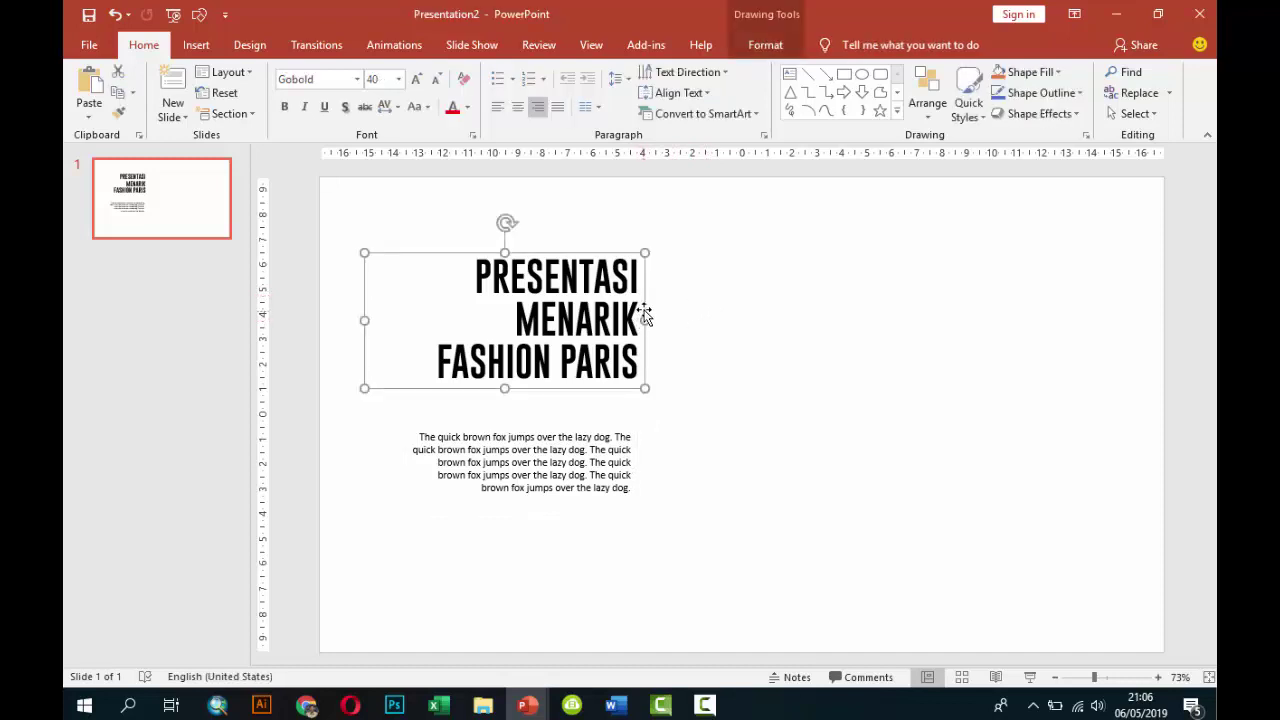
click(705, 310)
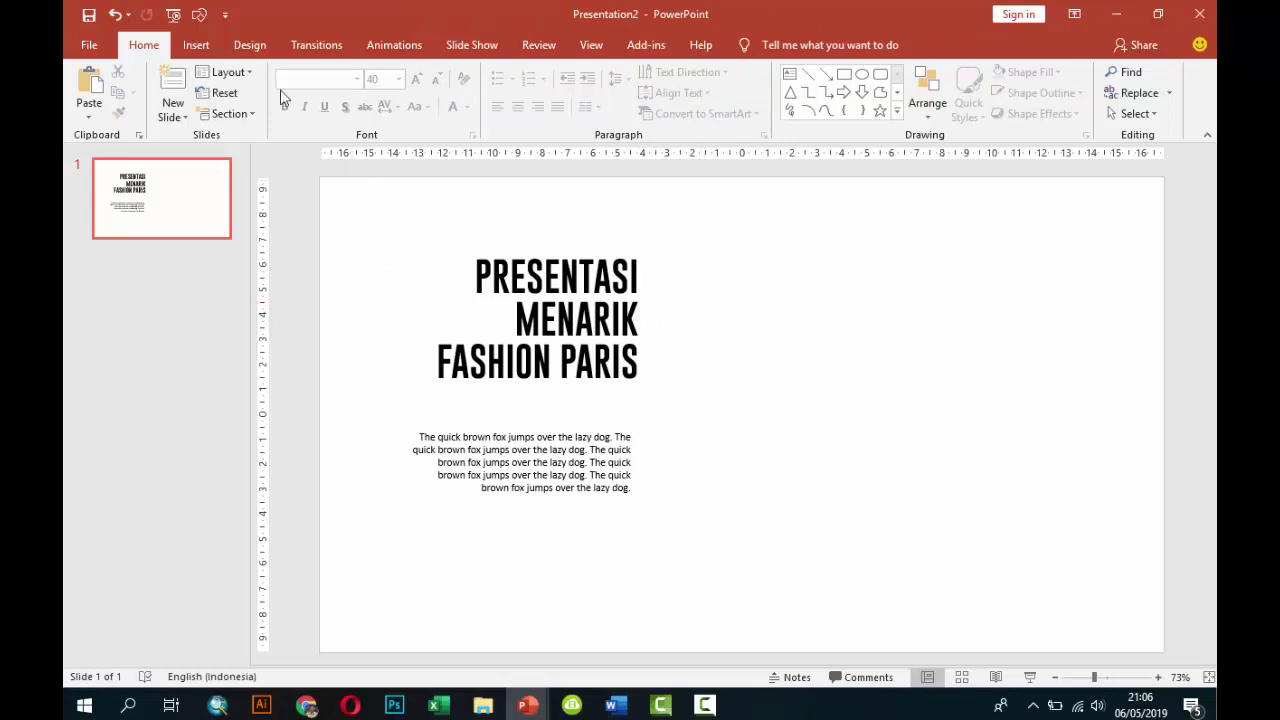
Draw a tall rectangle beside the text, reaching down to the slide bottom.
click(196, 45)
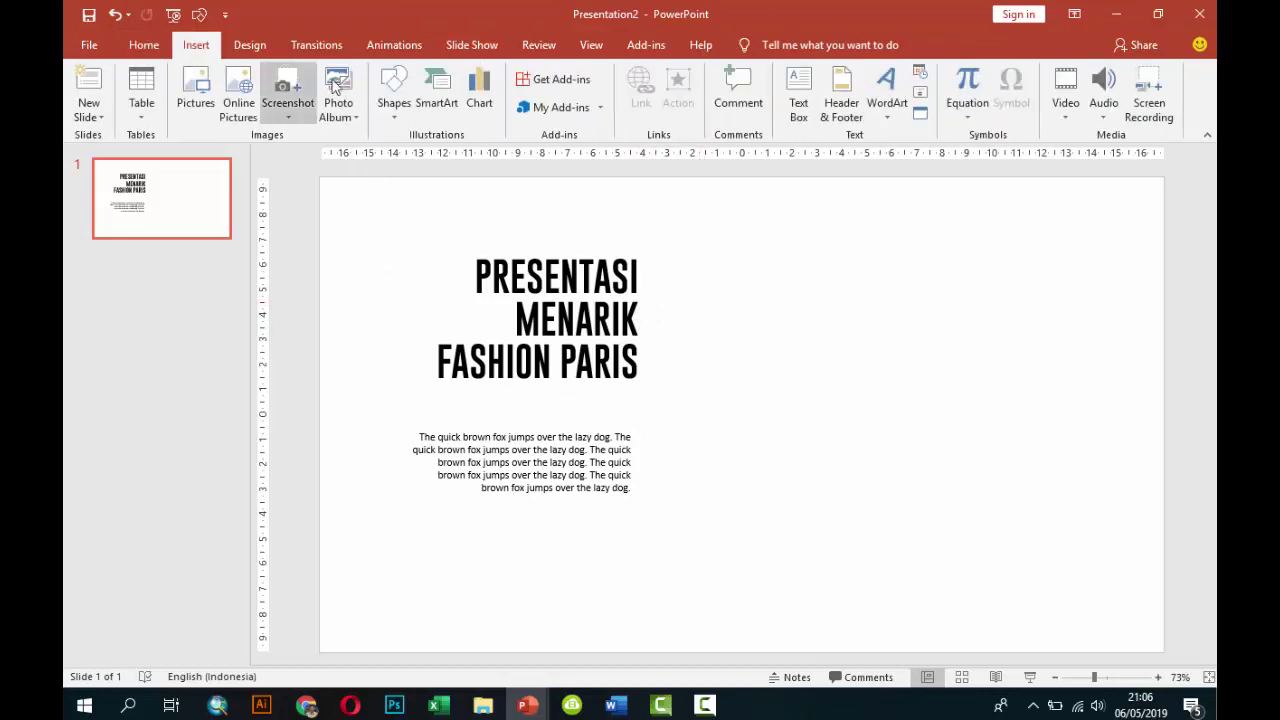
click(440, 155)
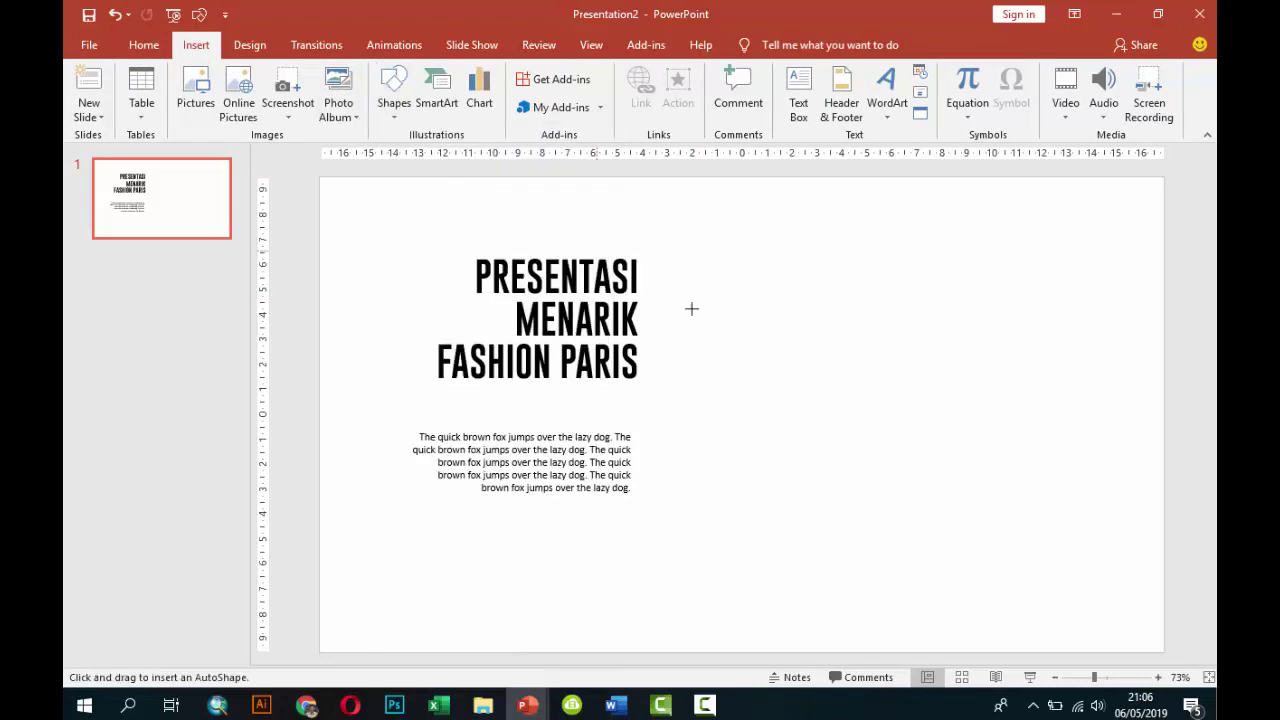
drag(677, 237, 834, 600)
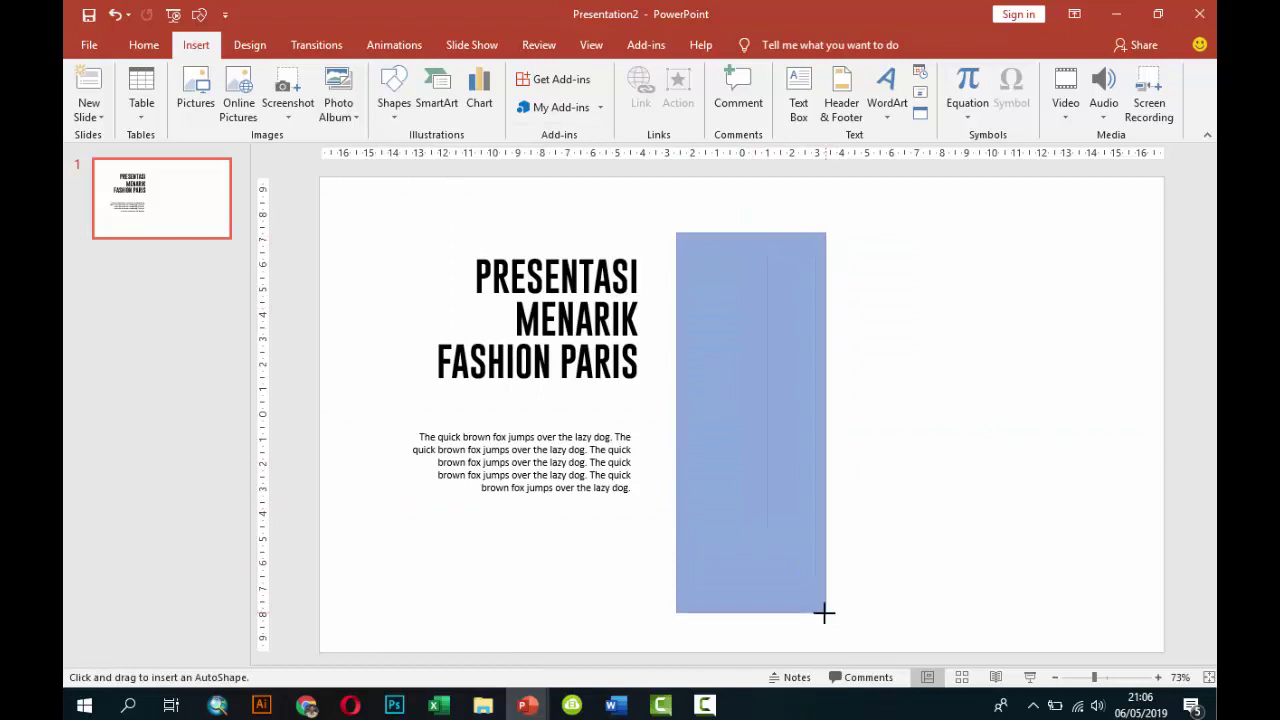
drag(834, 600, 825, 614)
drag(793, 545, 834, 532)
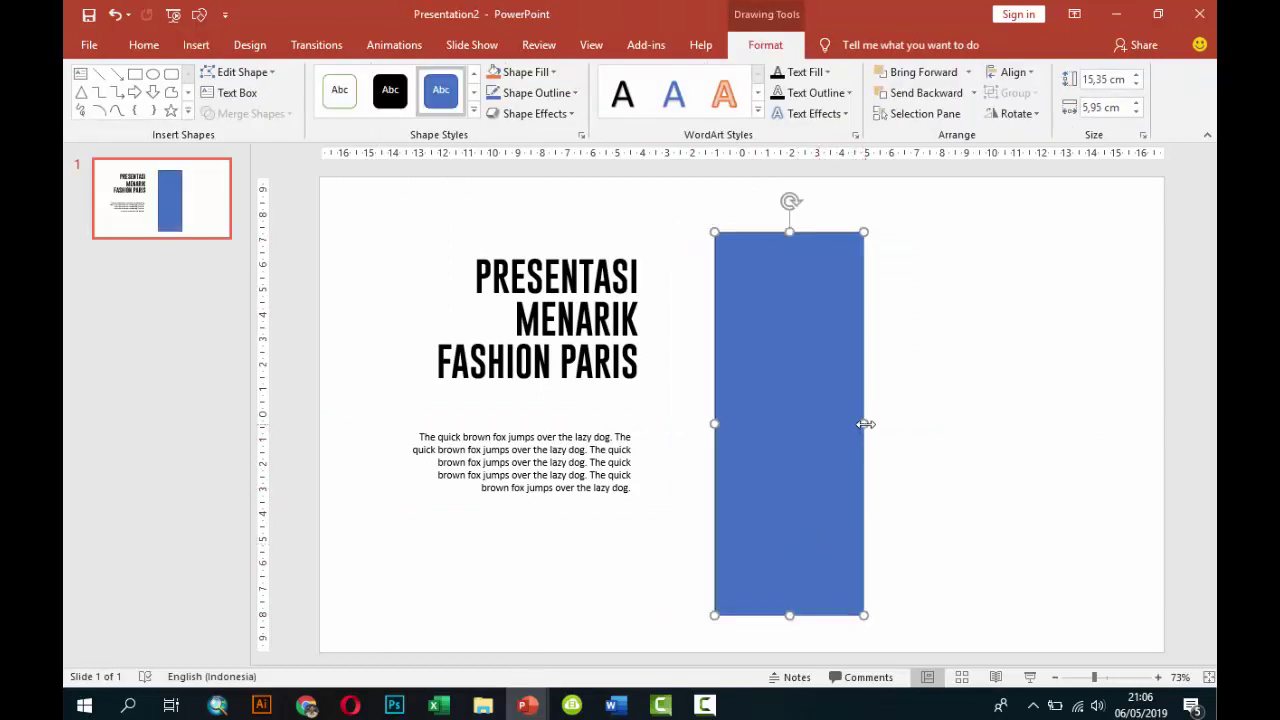
drag(865, 425, 873, 425)
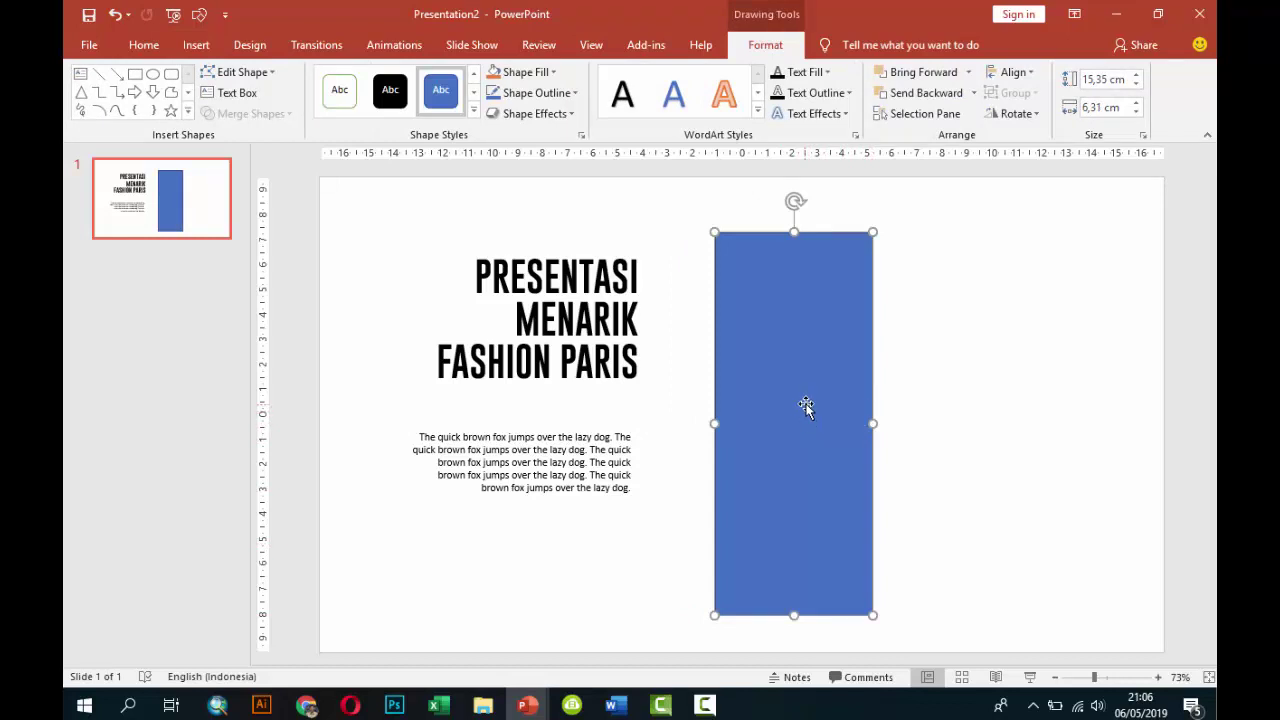
Remove the rectangle's outline and place a duplicate right beside it.
right_click(806, 403)
click(866, 368)
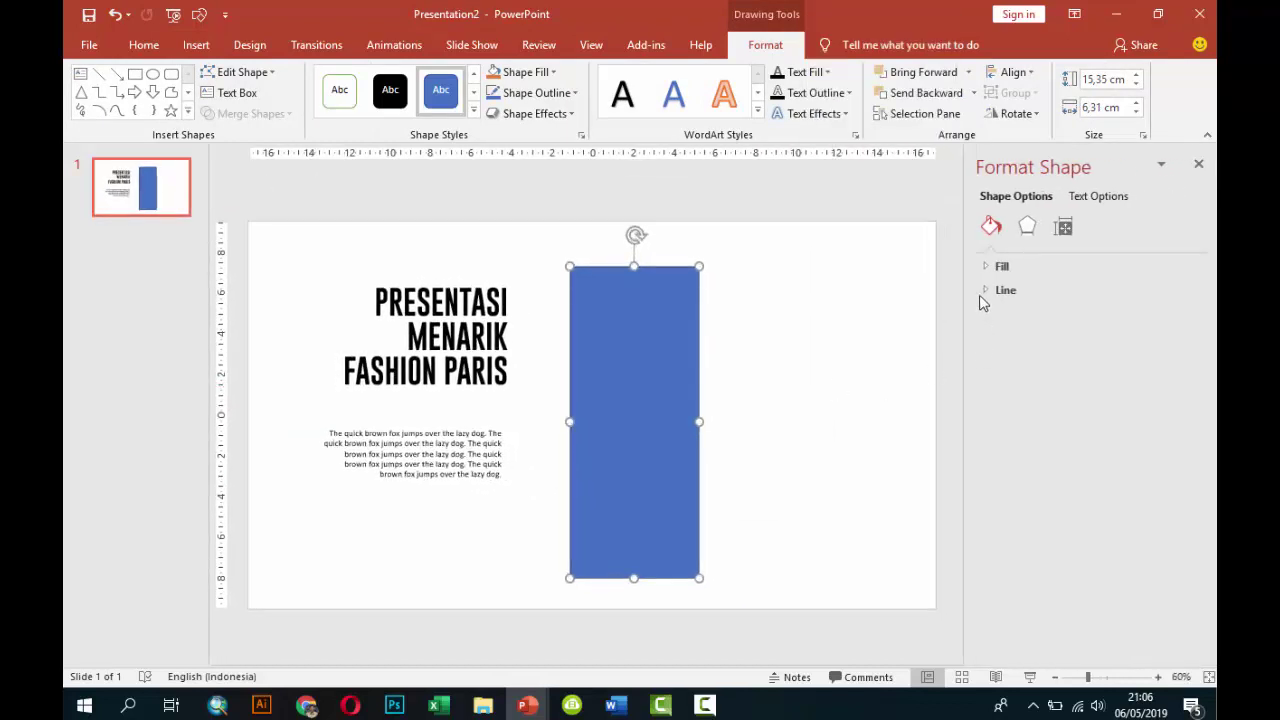
click(984, 291)
click(1002, 316)
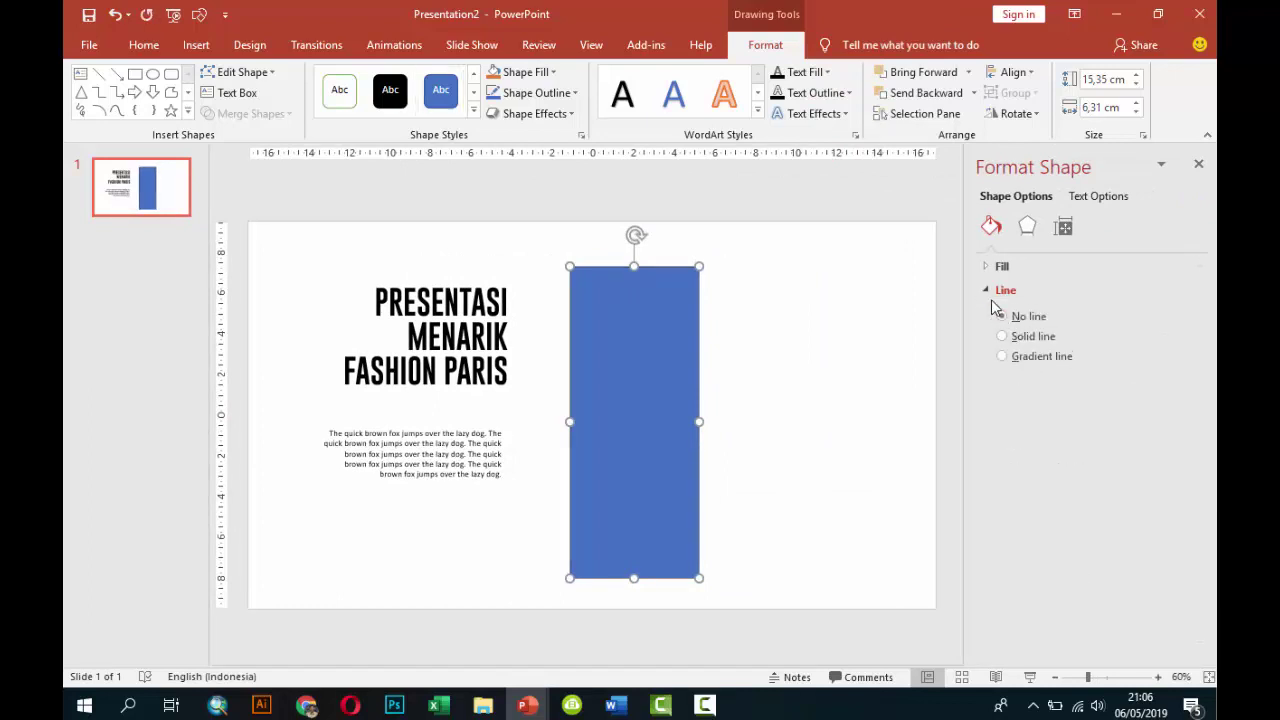
click(983, 289)
click(983, 268)
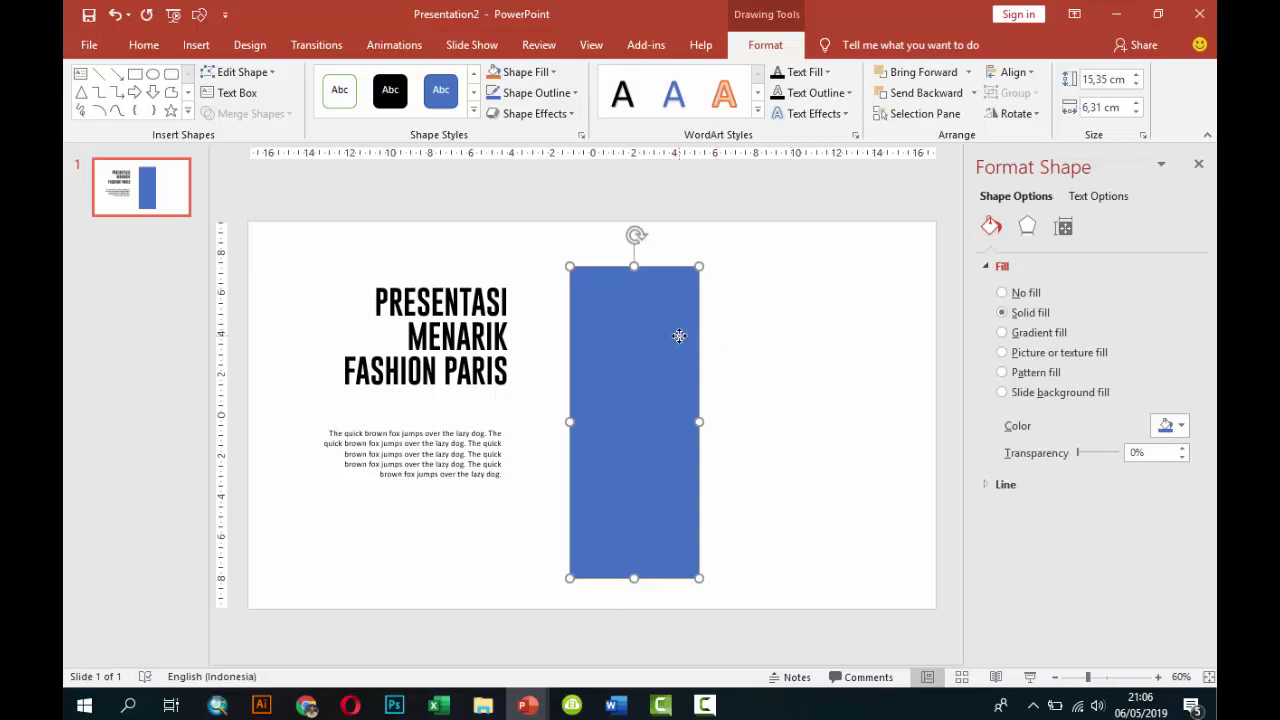
drag(679, 336, 799, 333)
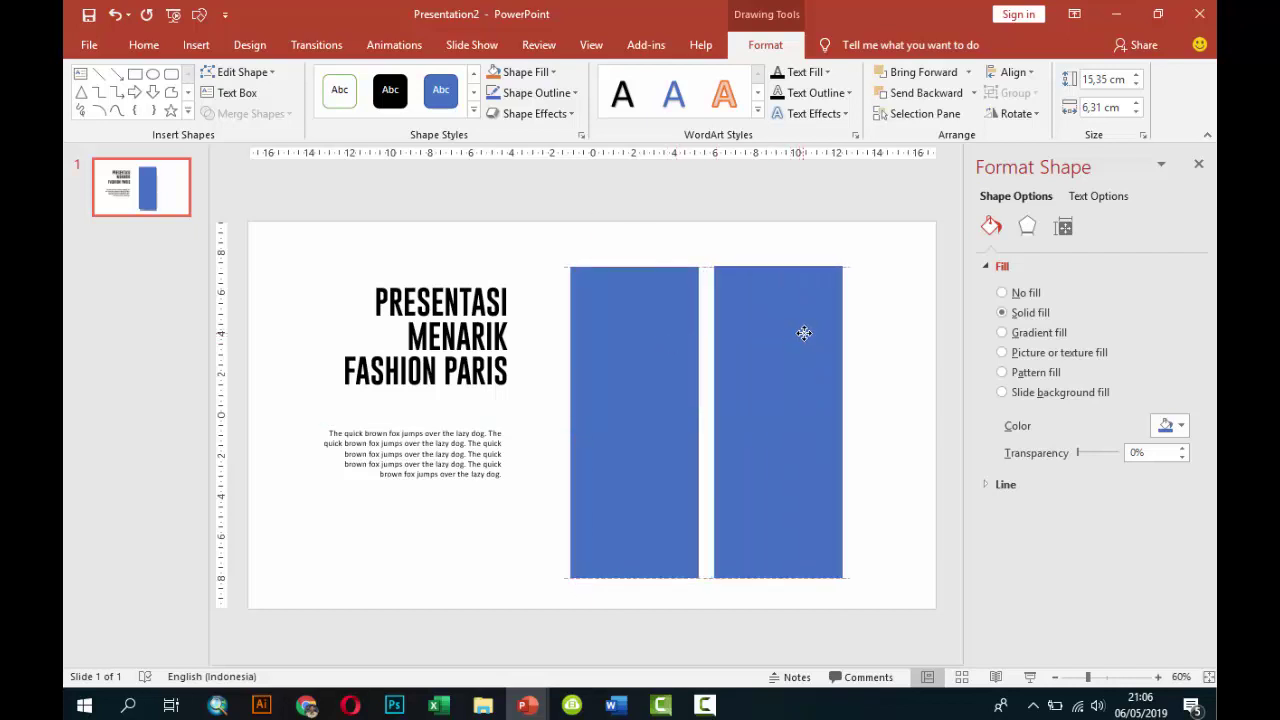
drag(799, 333, 801, 336)
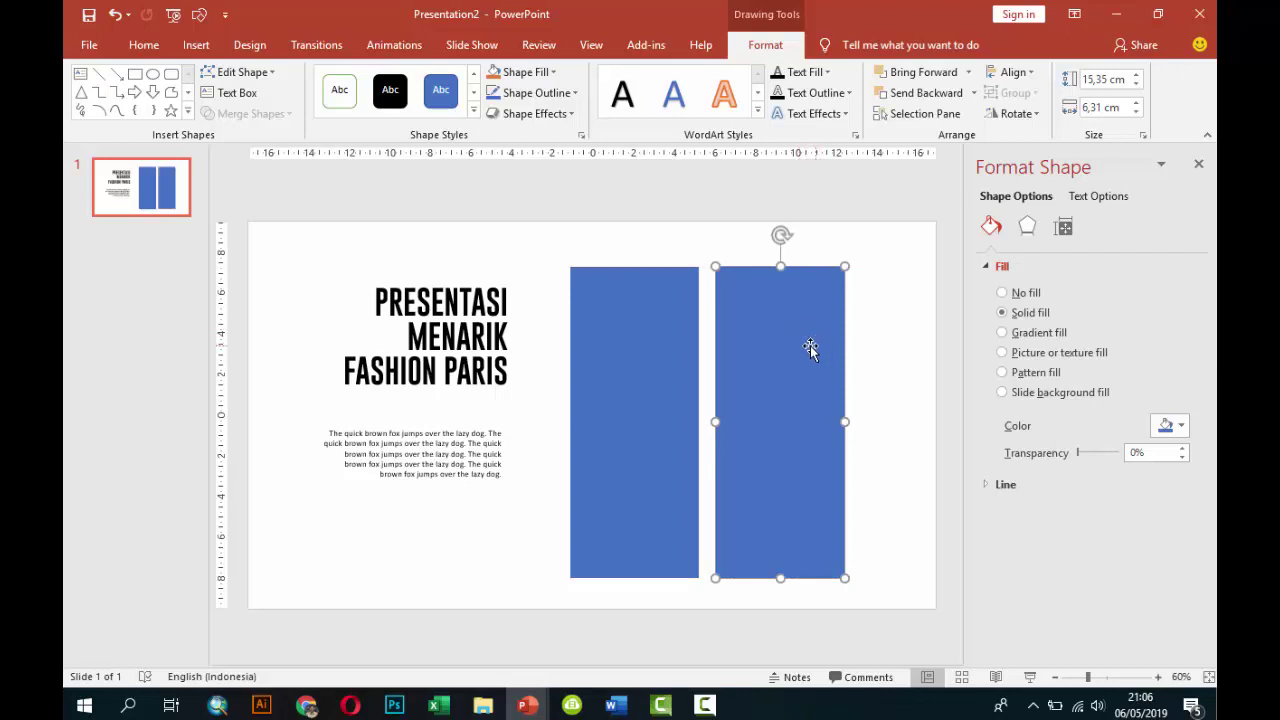
Give the right rectangle an outer shadow with distance raised to 7 pt.
click(1028, 227)
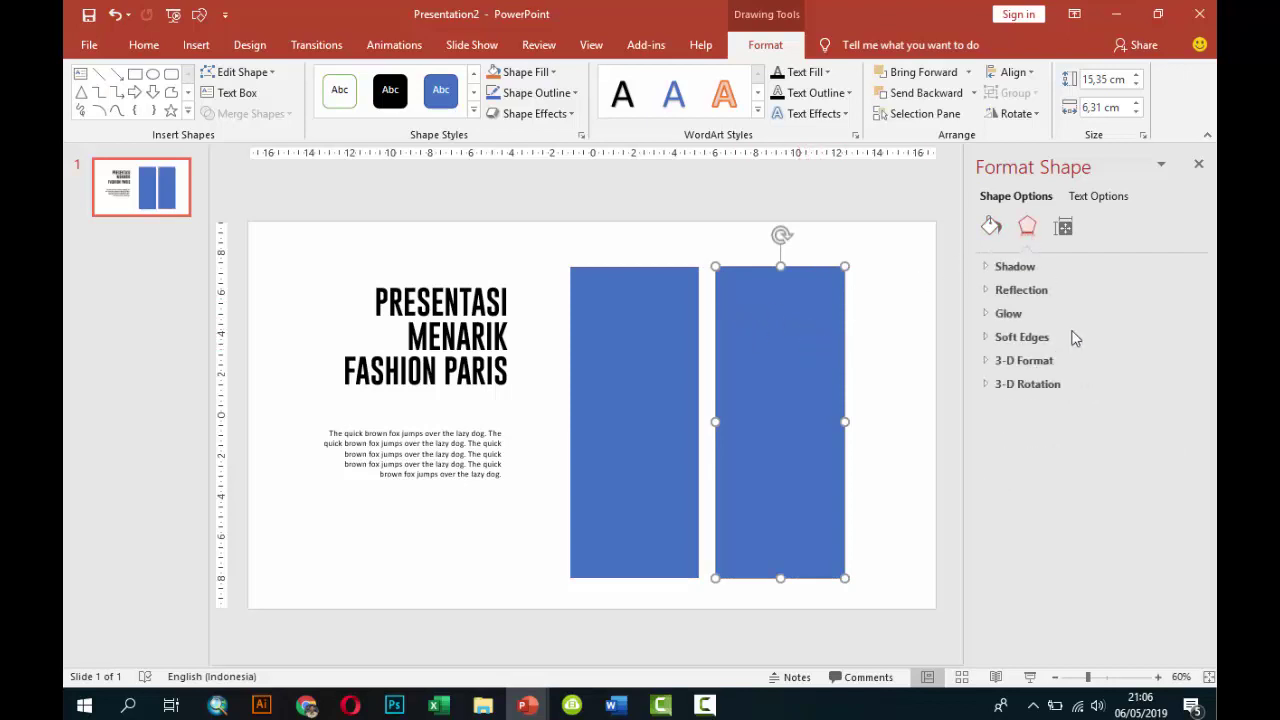
click(1038, 266)
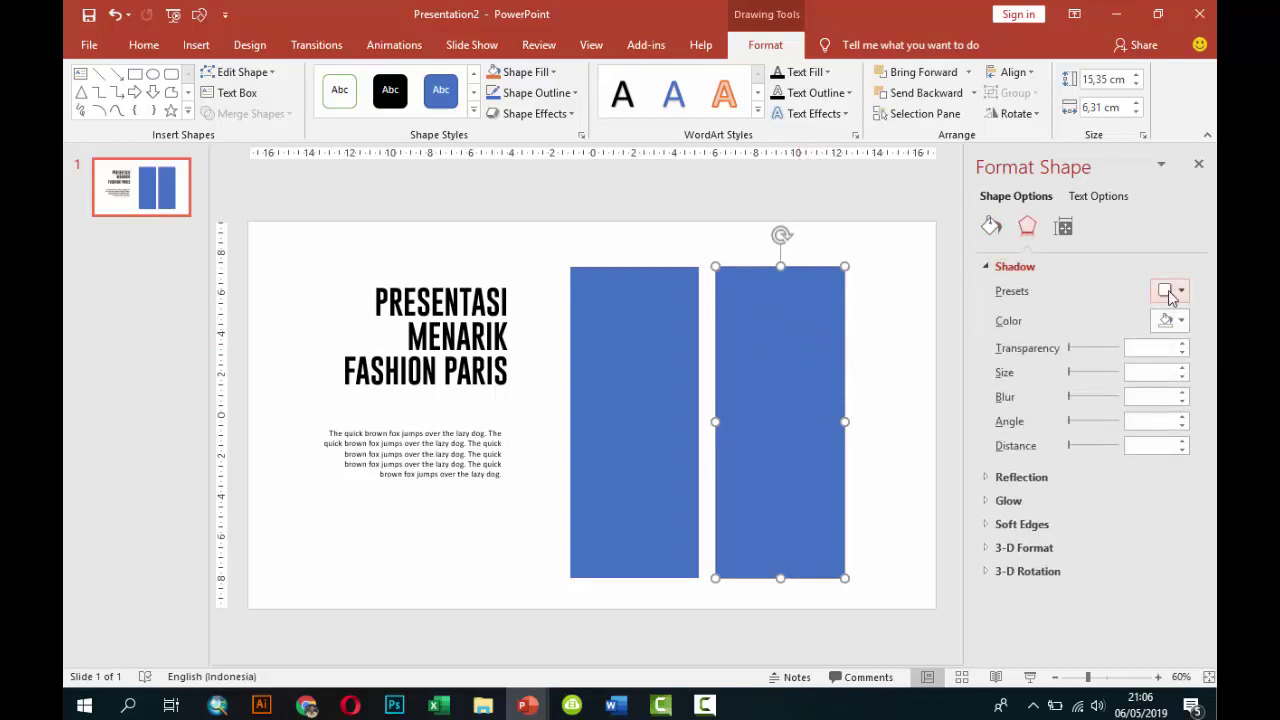
click(1170, 290)
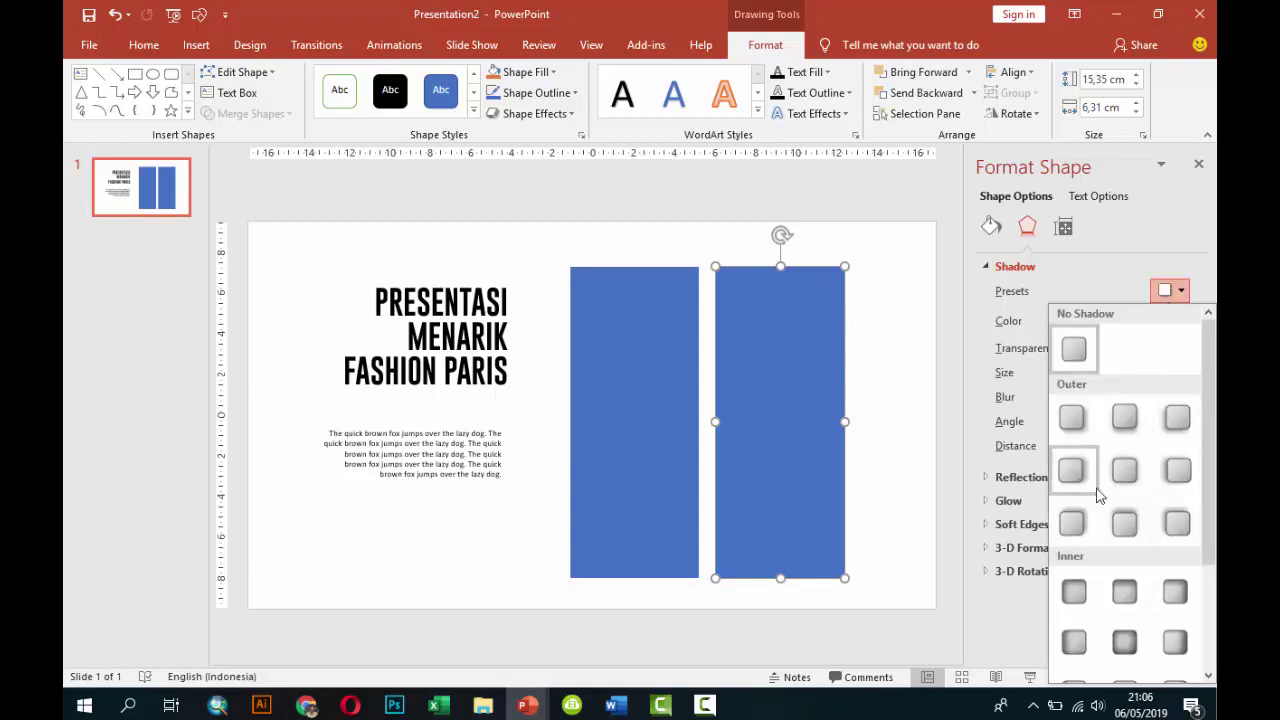
click(1176, 485)
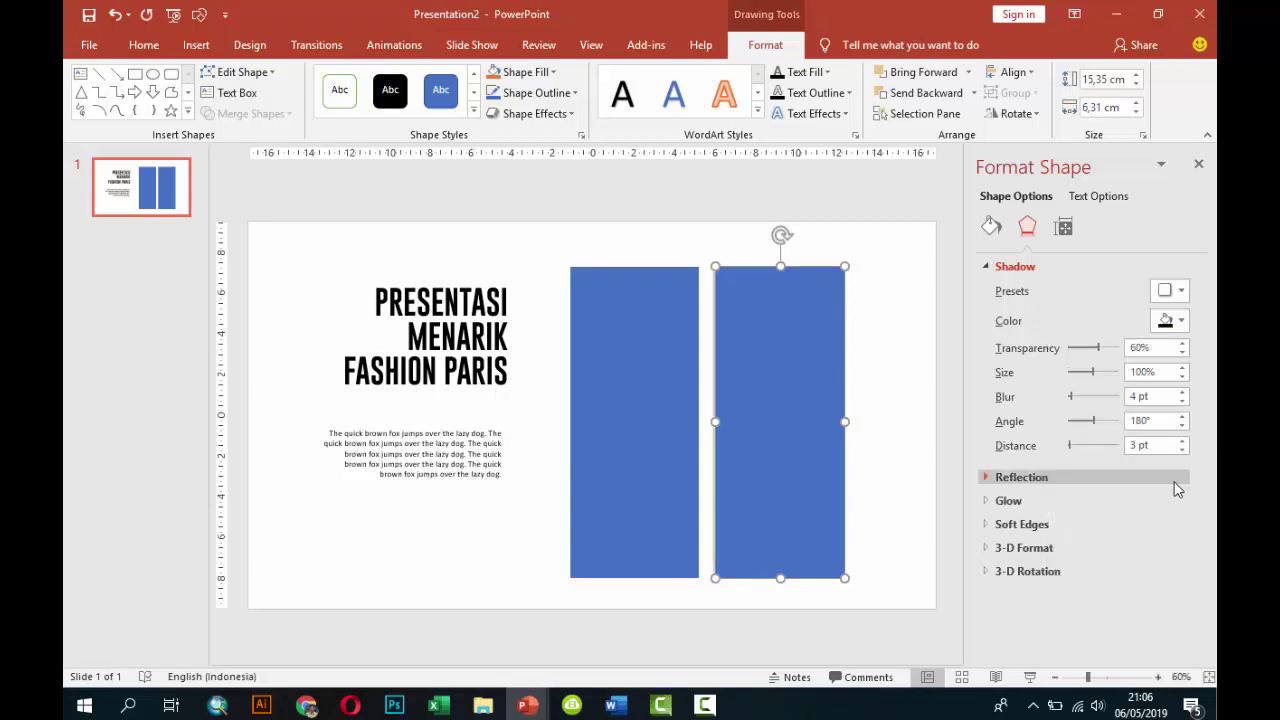
click(1181, 440)
click(1181, 440)
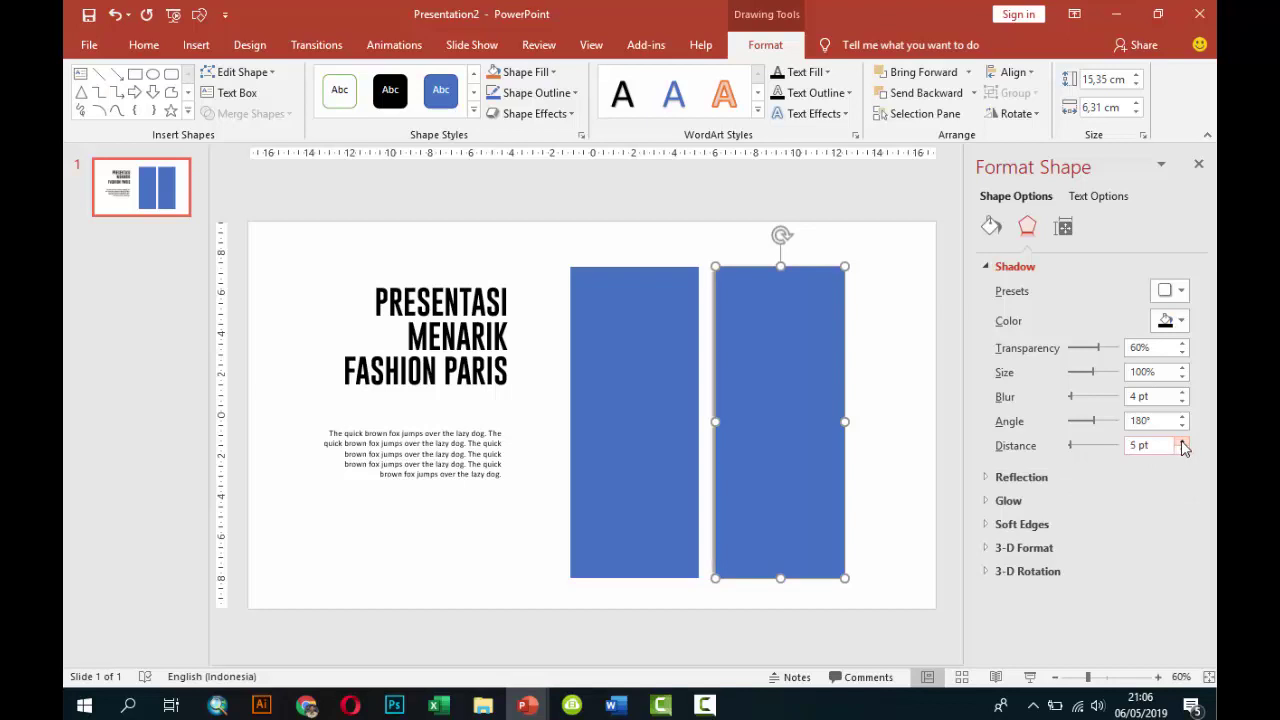
click(1181, 440)
click(1181, 440)
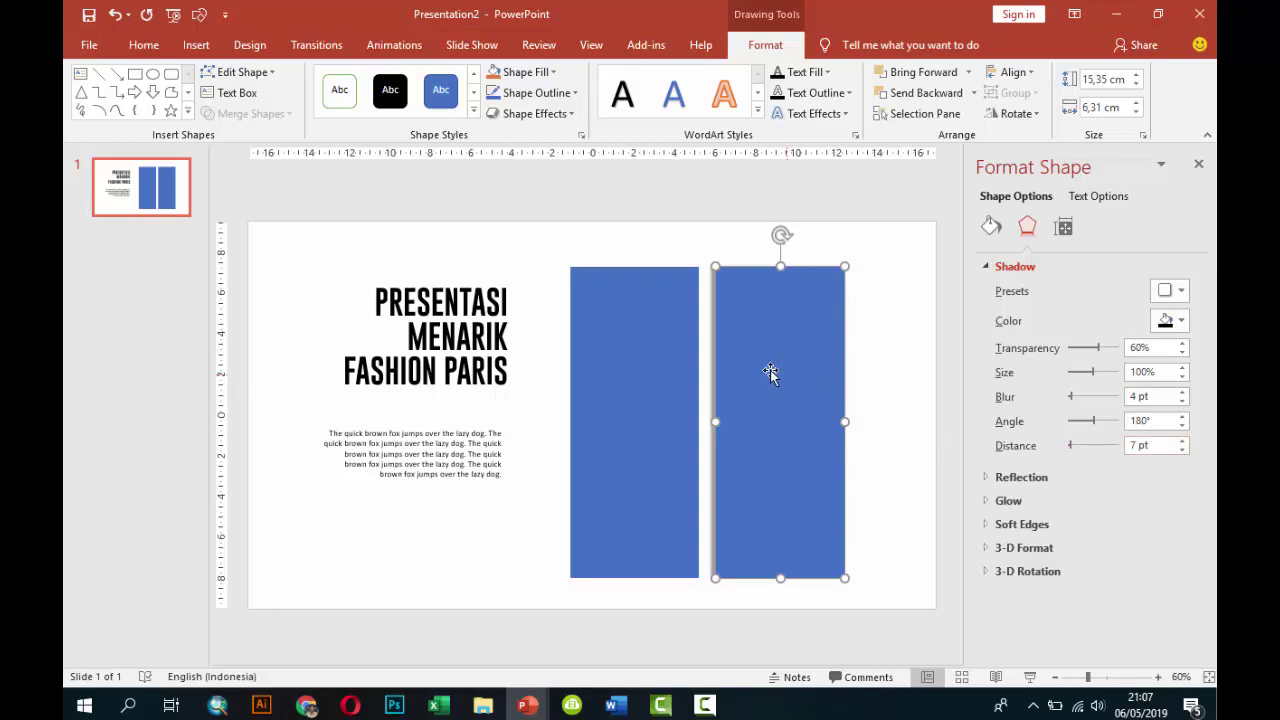
Give the left rectangle an outer shadow at 225° with 8 pt distance.
click(676, 354)
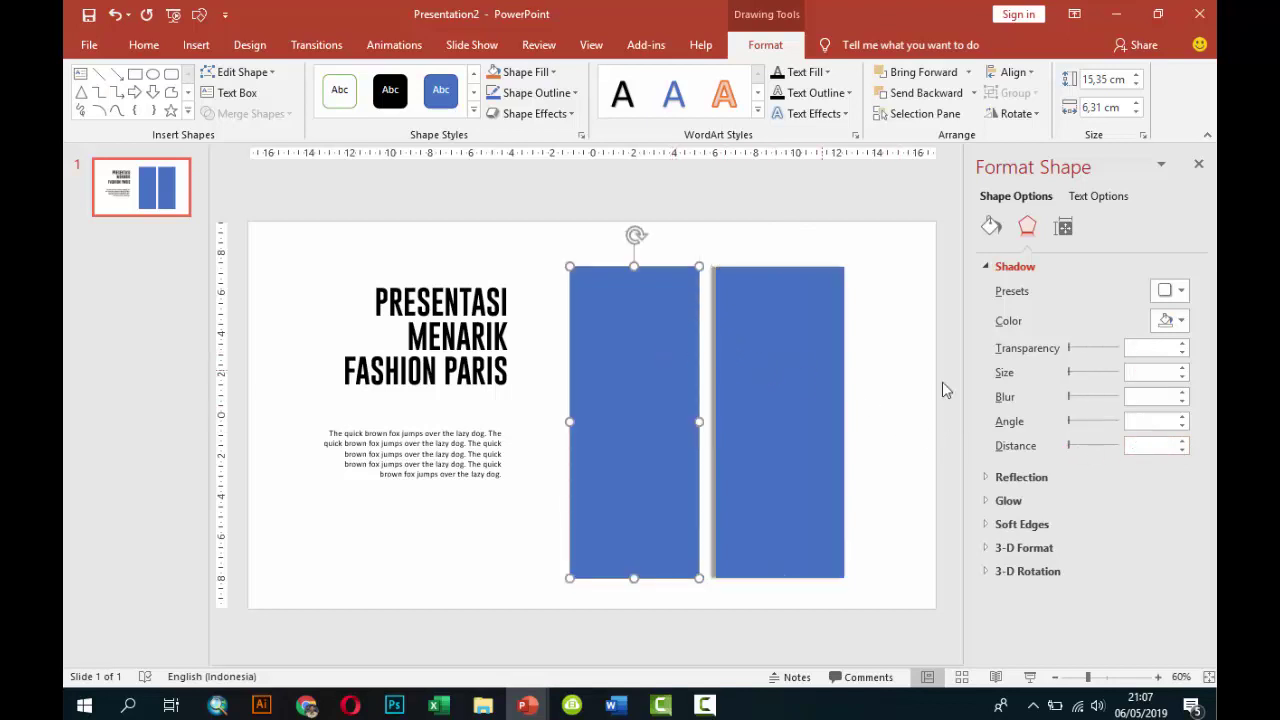
click(1168, 320)
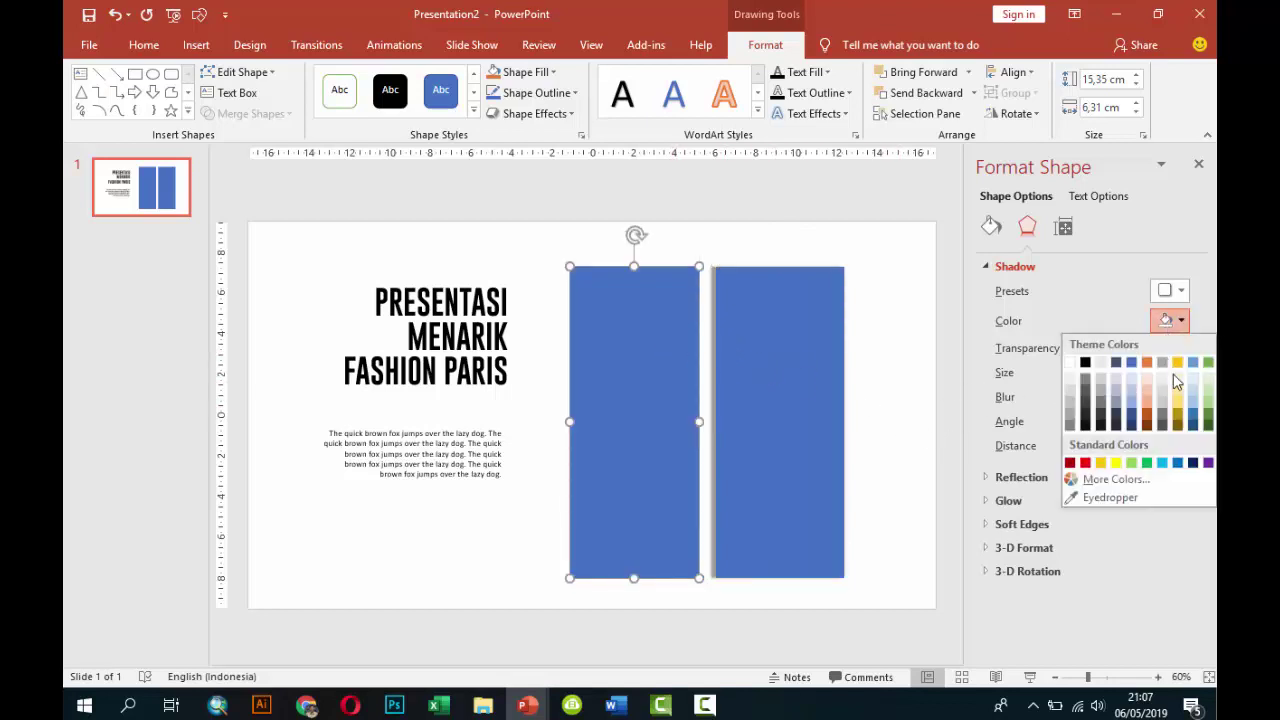
click(1176, 293)
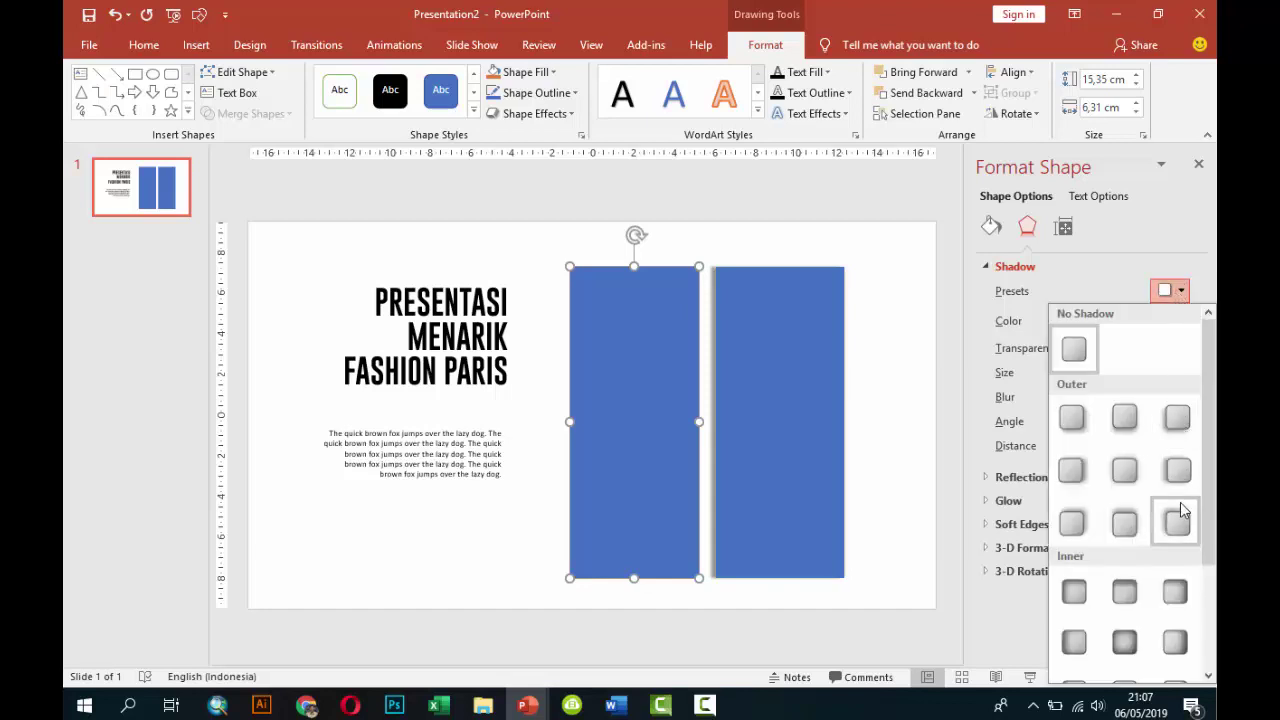
key(Escape)
click(1182, 449)
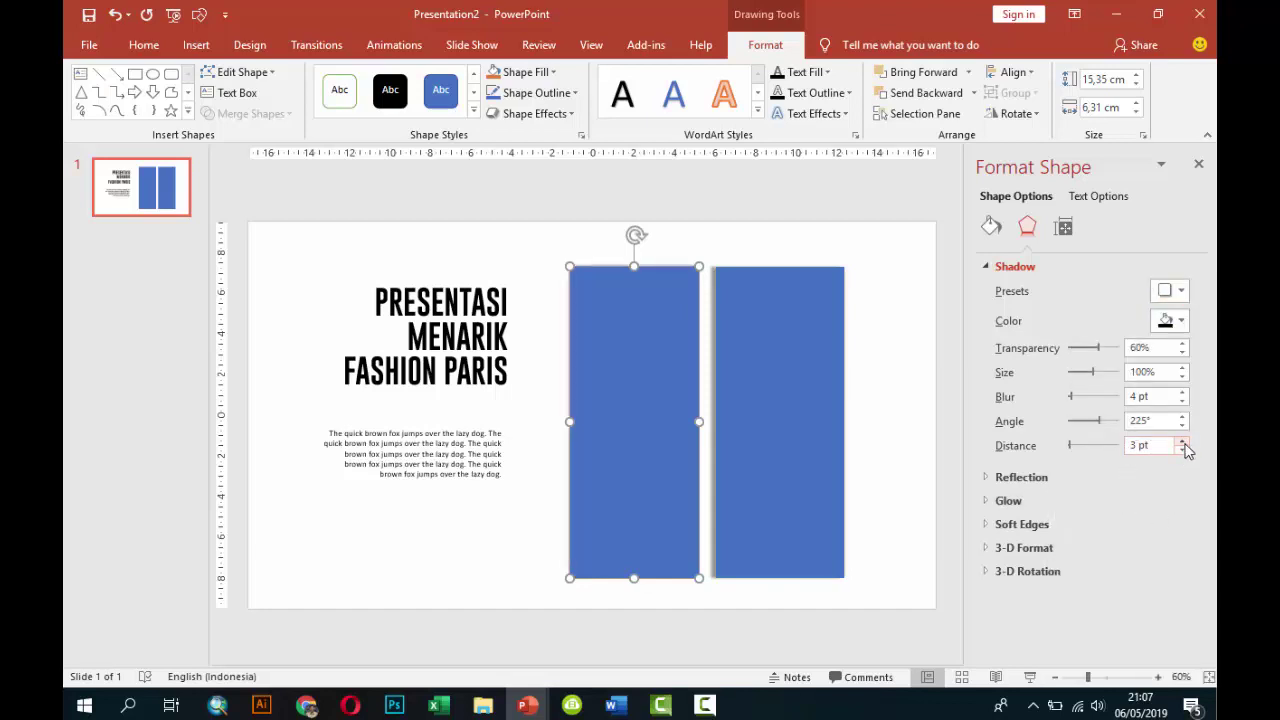
click(1183, 442)
click(1183, 442)
click(1183, 442)
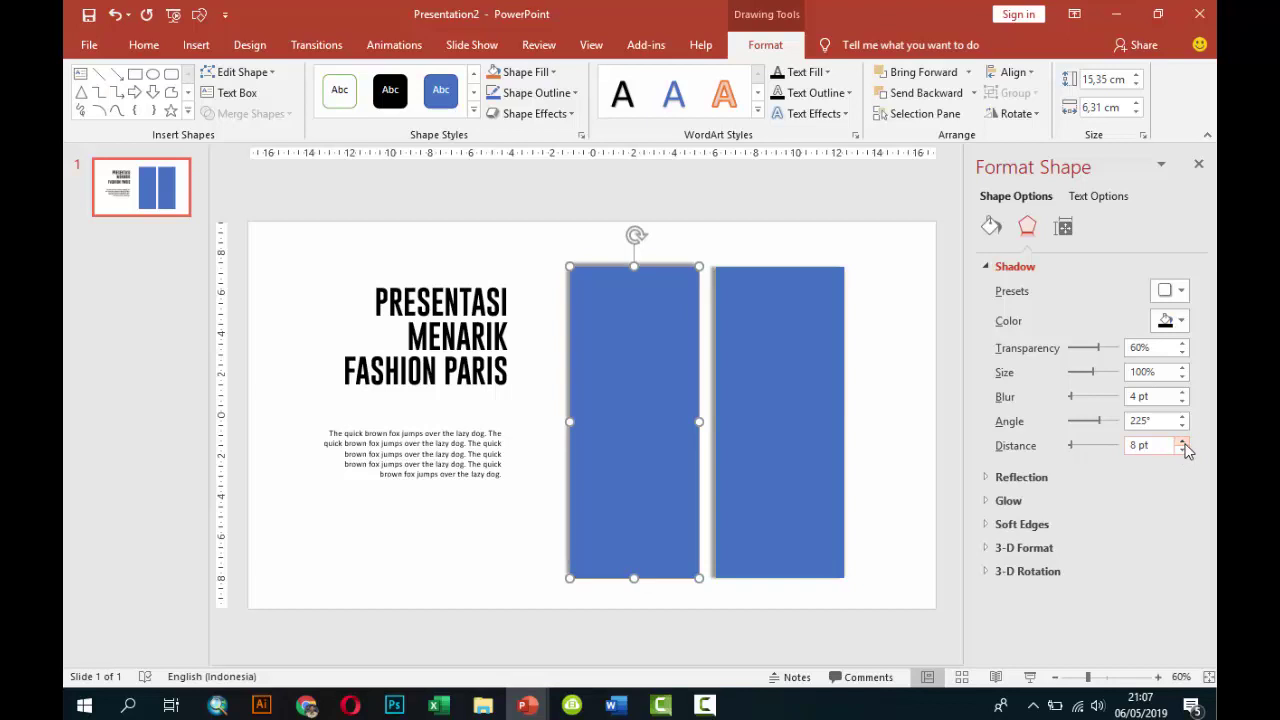
Set the left rectangle to a picture fill from a file.
click(912, 373)
click(666, 331)
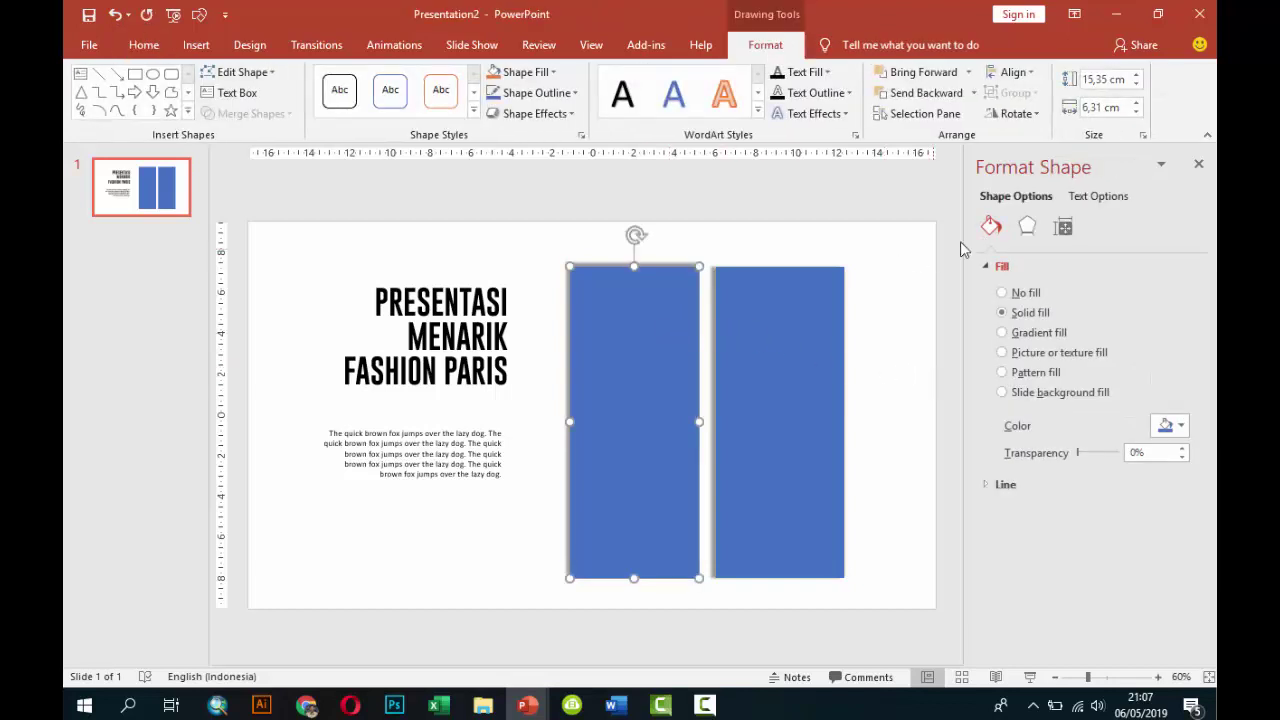
click(1002, 352)
click(1024, 446)
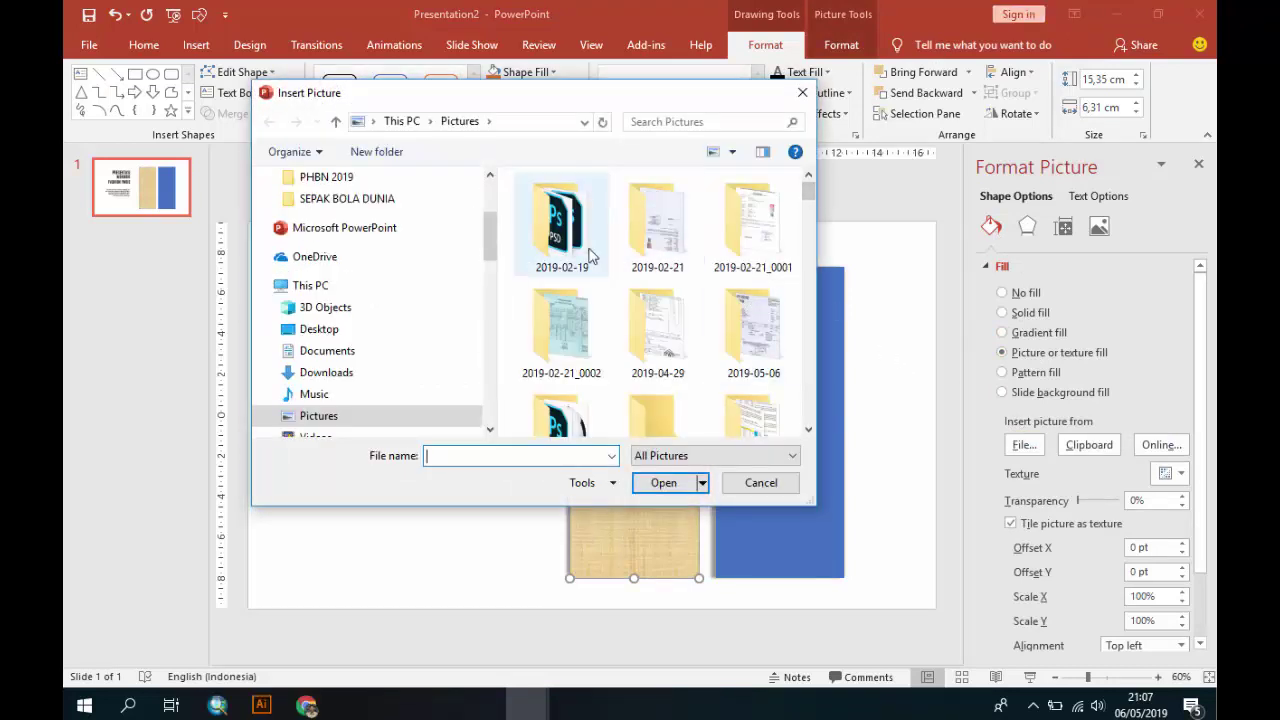
drag(491, 258, 487, 396)
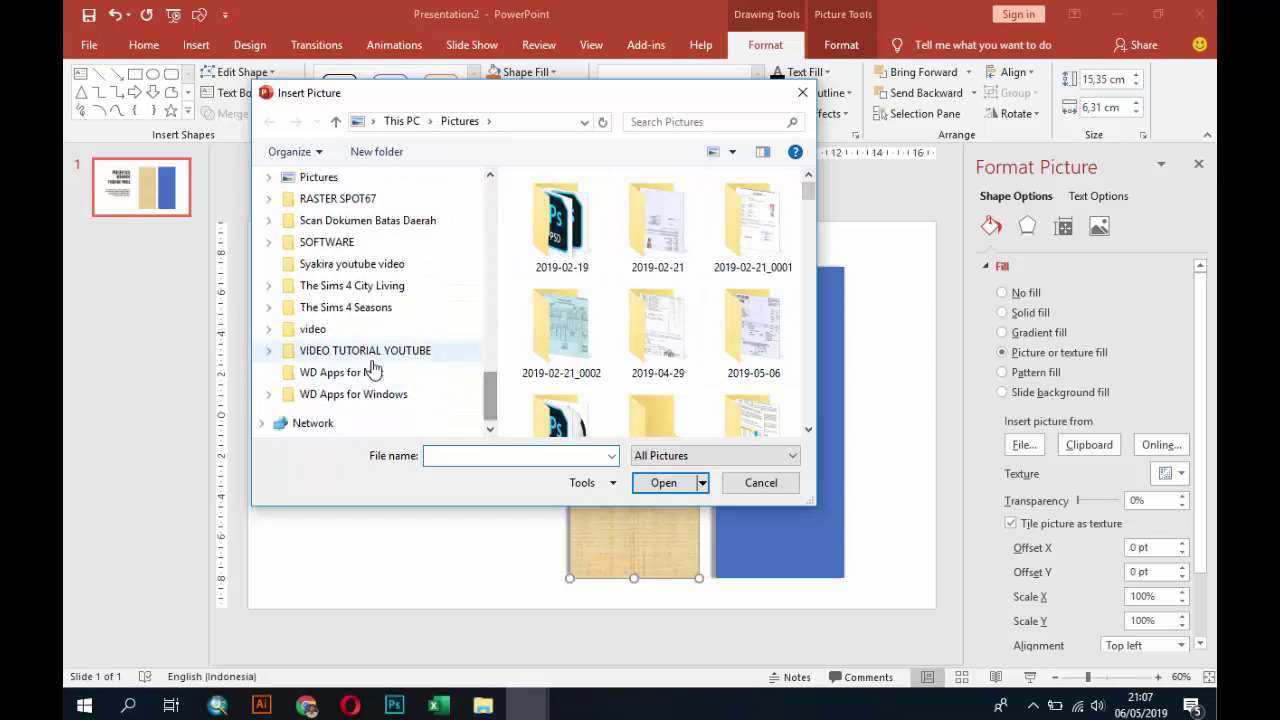
Insert the adolescent-casual-contemporary-1030895 photo from VIDEO TUTORIAL YOUTUBE\IMAGE\FASHION.
click(310, 351)
click(267, 352)
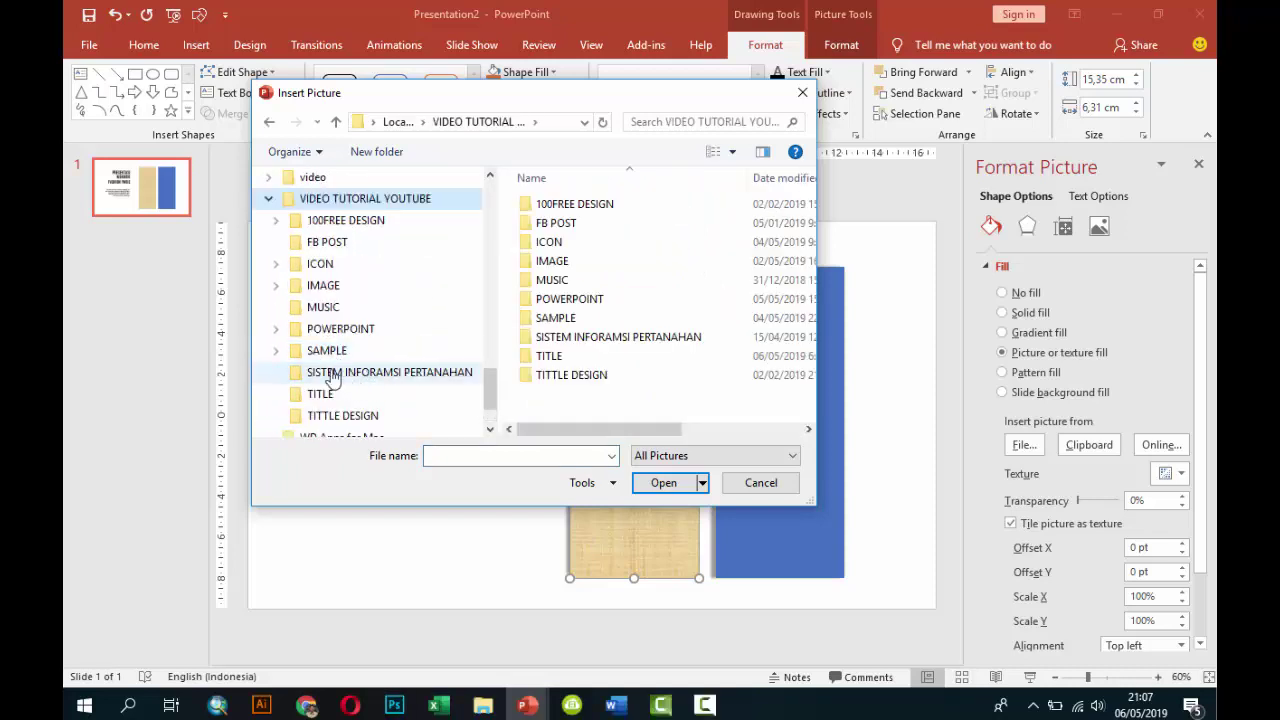
click(288, 290)
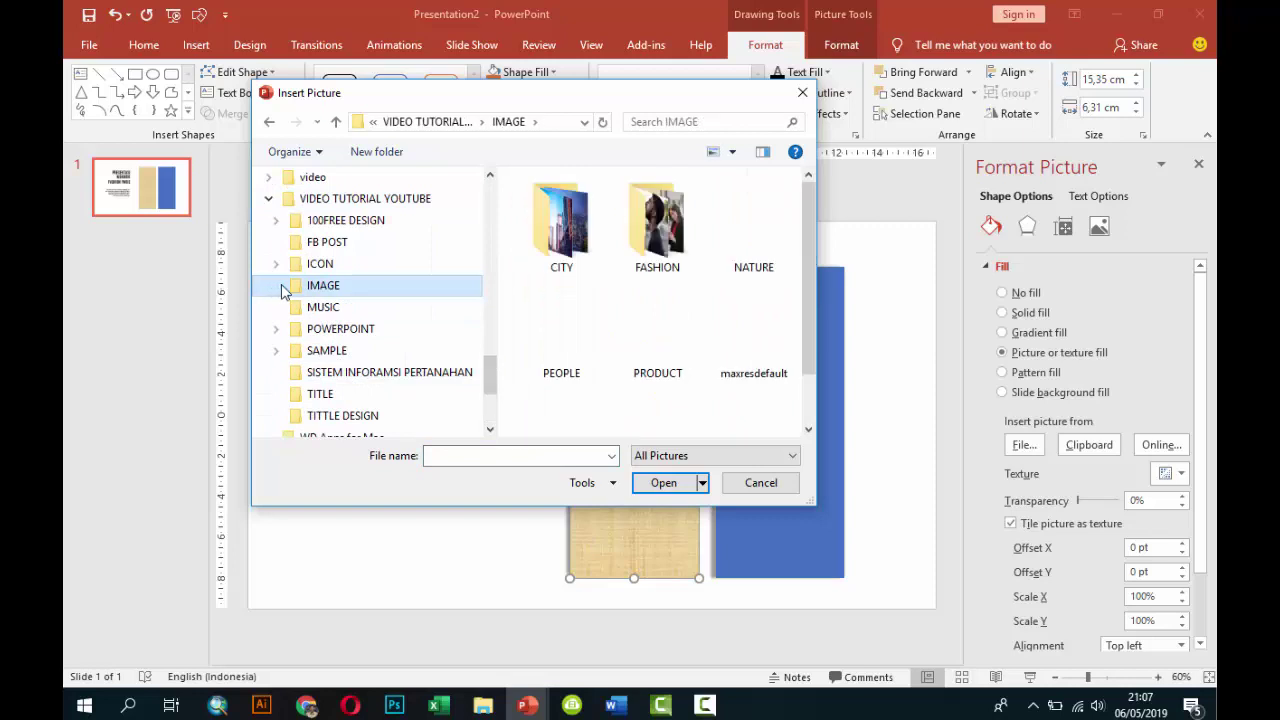
click(276, 286)
click(334, 328)
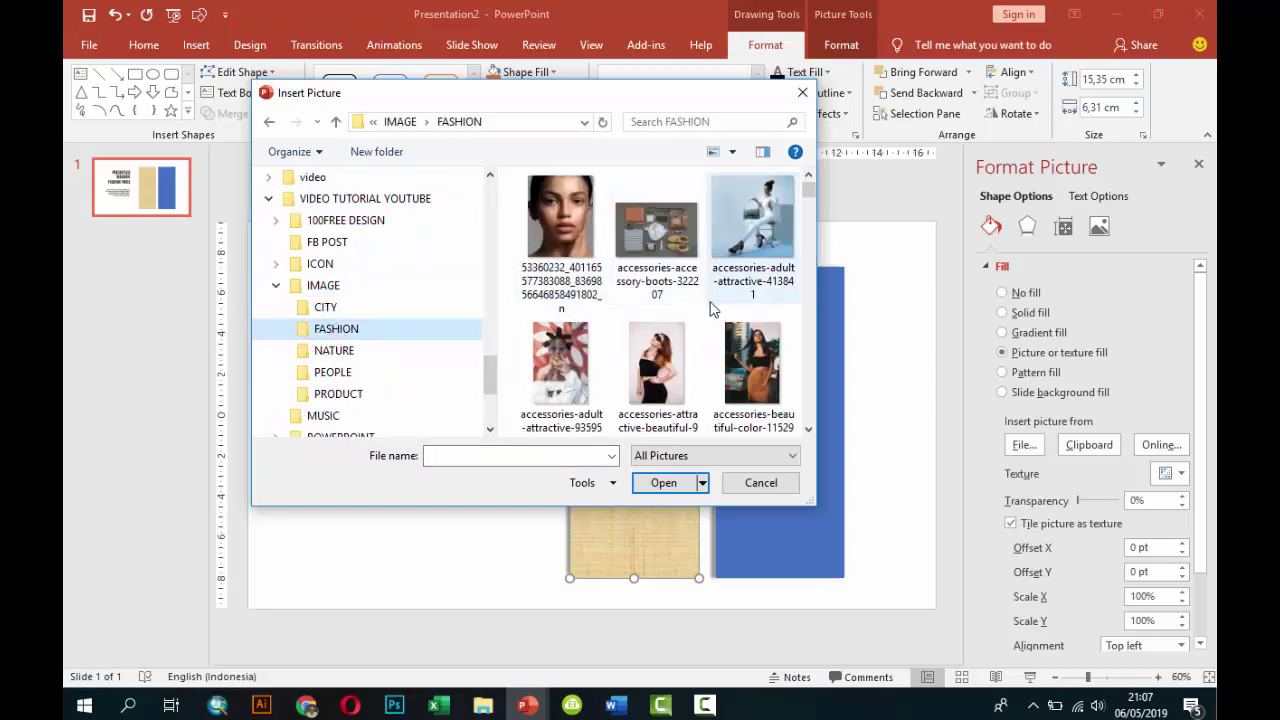
scroll(700, 305, down, 2)
scroll(735, 308, down, 3)
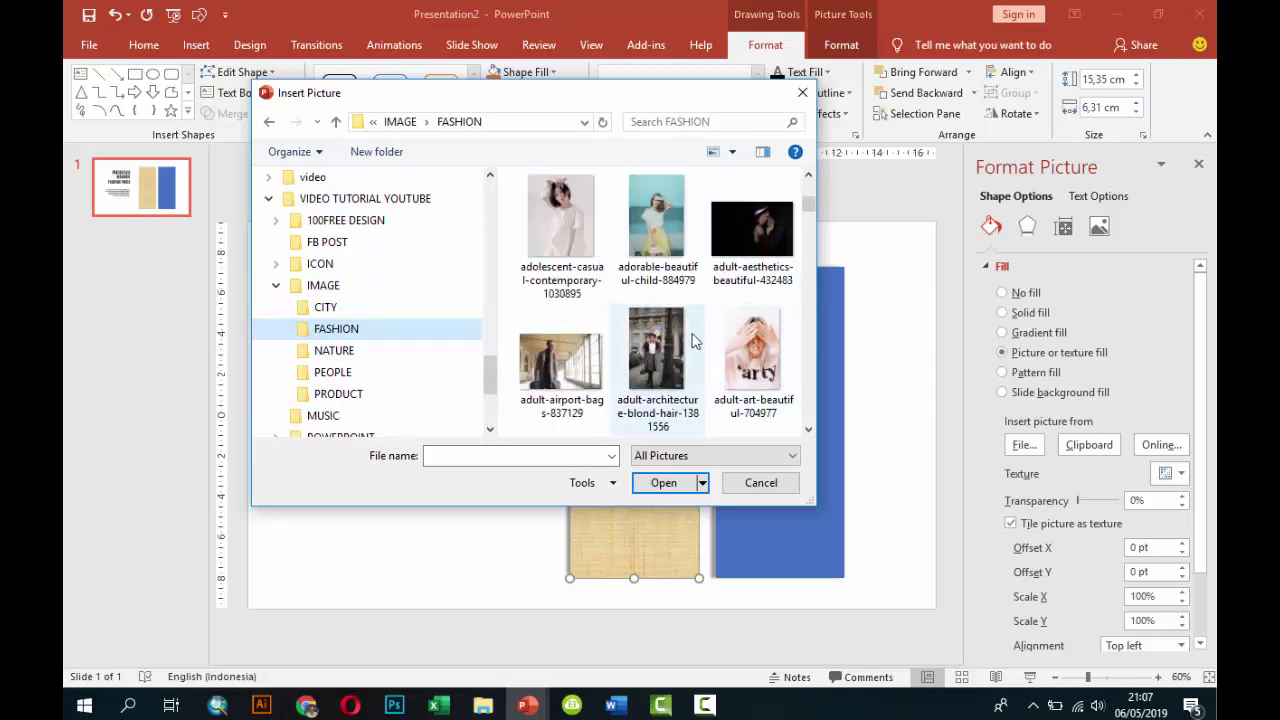
click(560, 220)
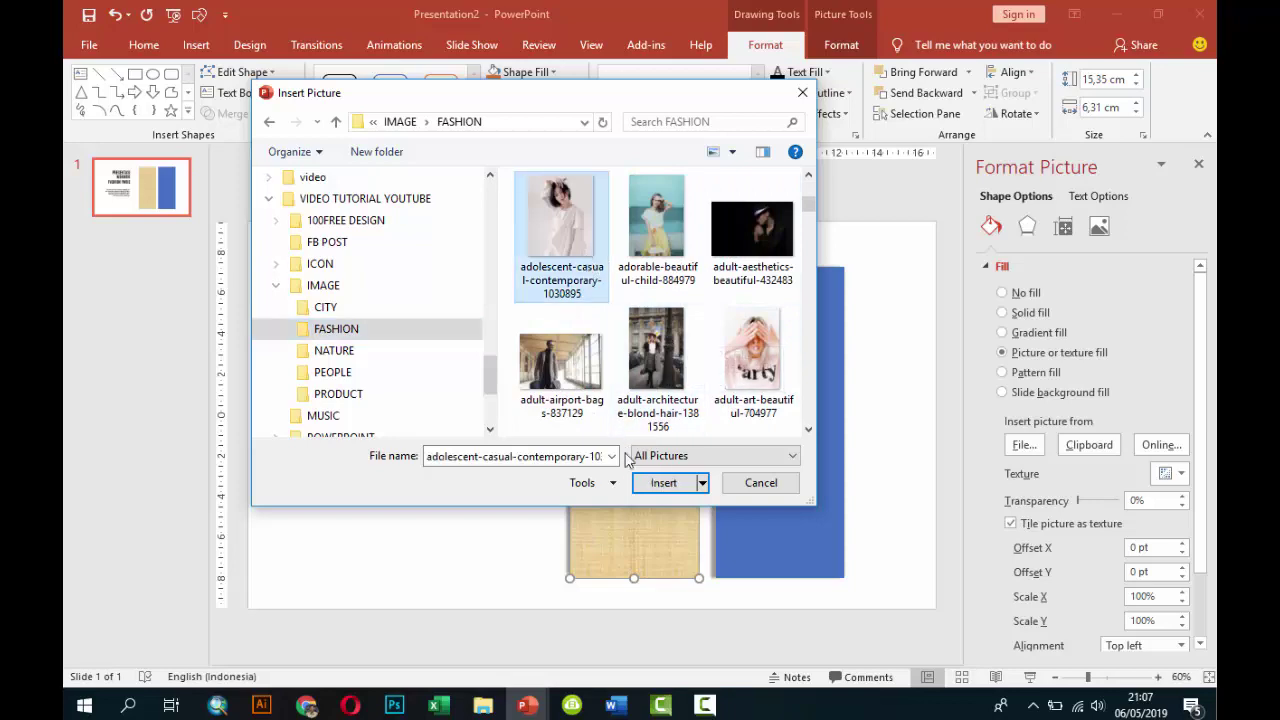
click(663, 483)
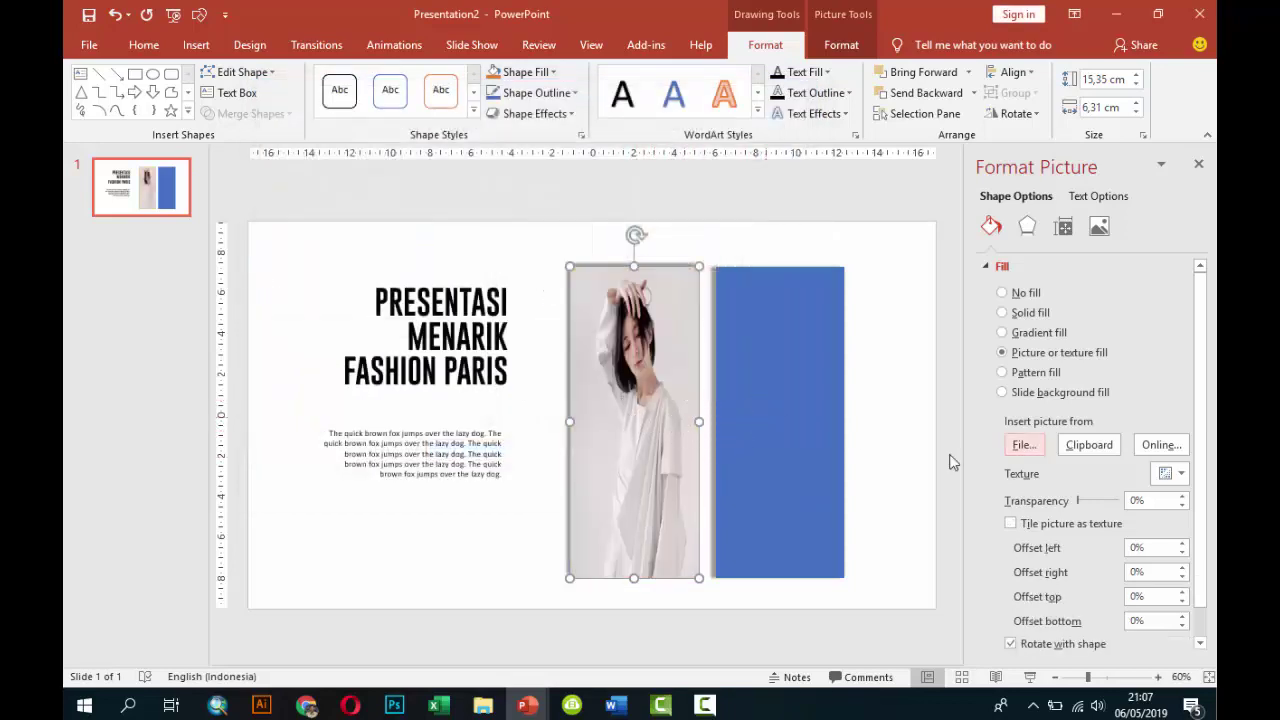
Shift the photo's offsets to -23% left and -15% right.
scroll(1195, 470, down, 1)
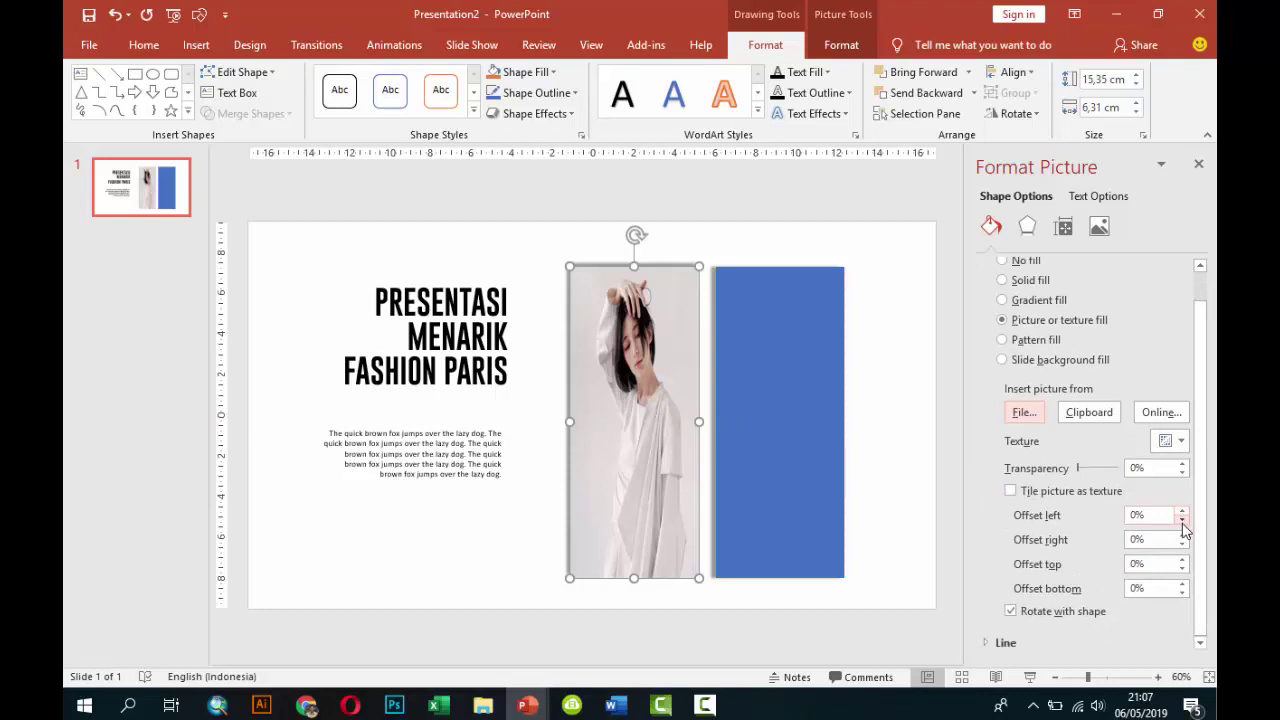
mouse_move(1182, 521)
mouse_down()
mouse_move(1184, 553)
mouse_move(1184, 522)
mouse_up()
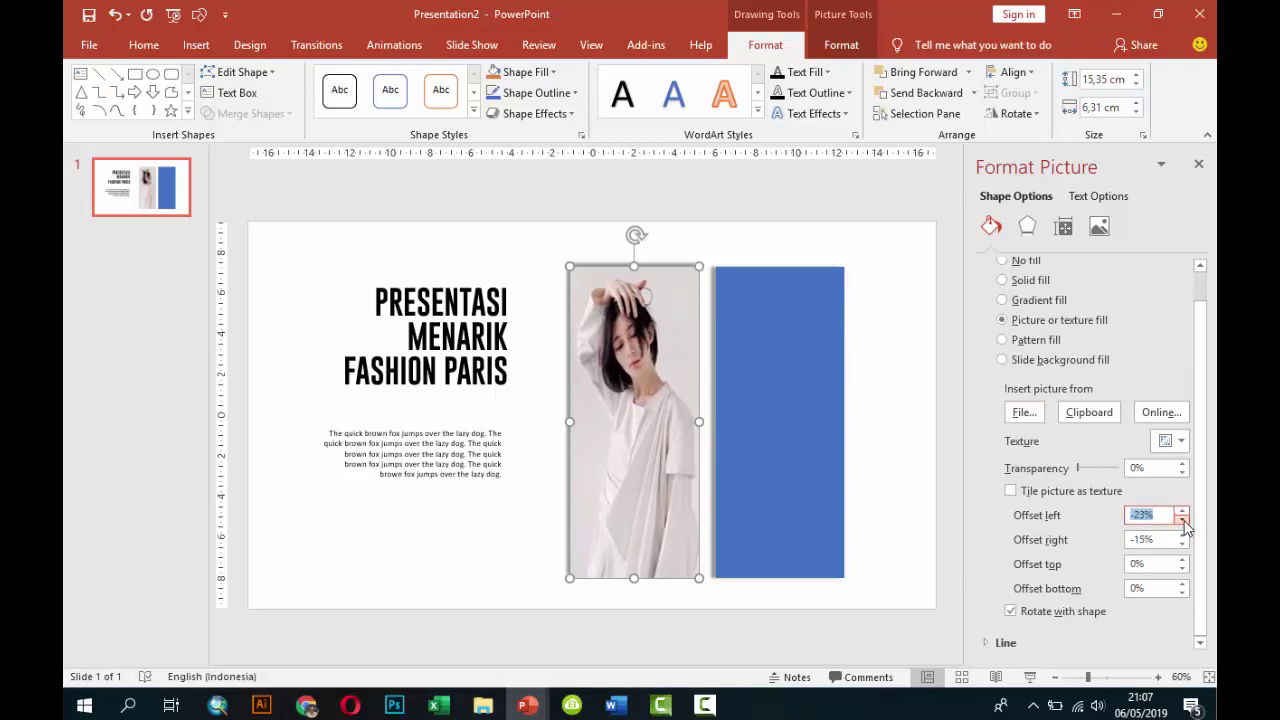
click(1182, 519)
Fill the right rectangle with the photo of the woman in sunglasses and black top.
click(780, 391)
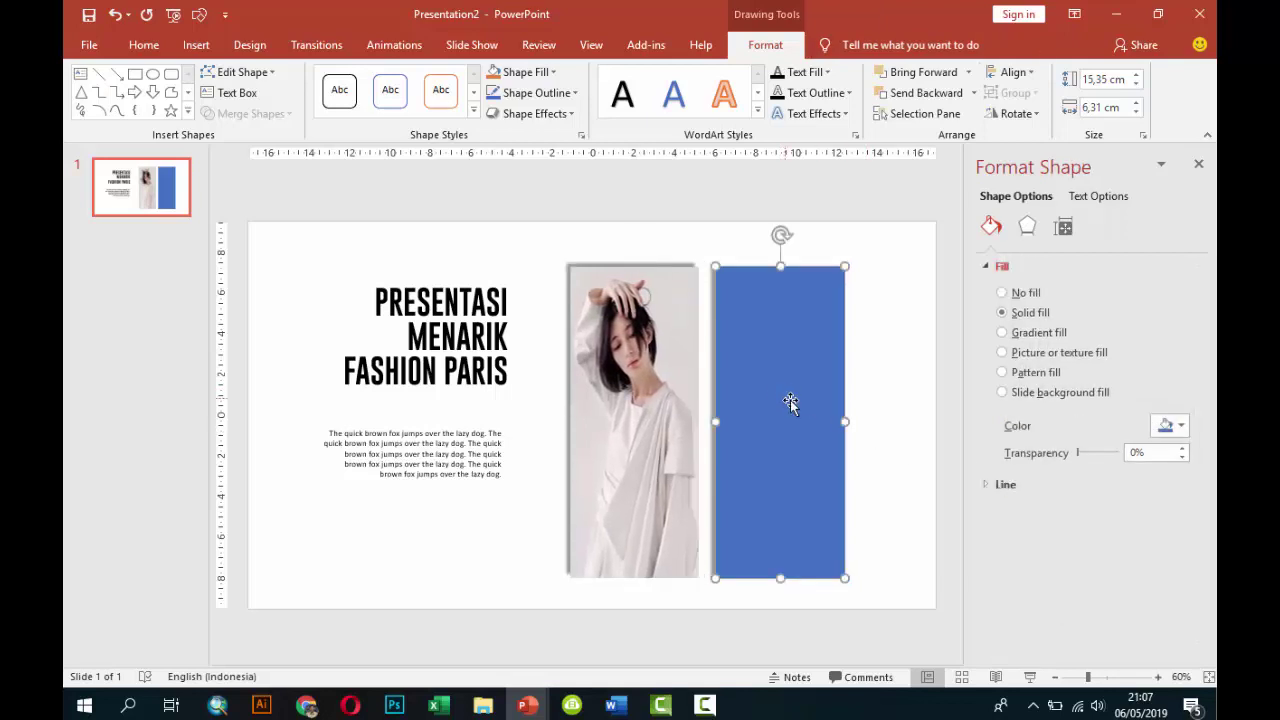
click(1042, 353)
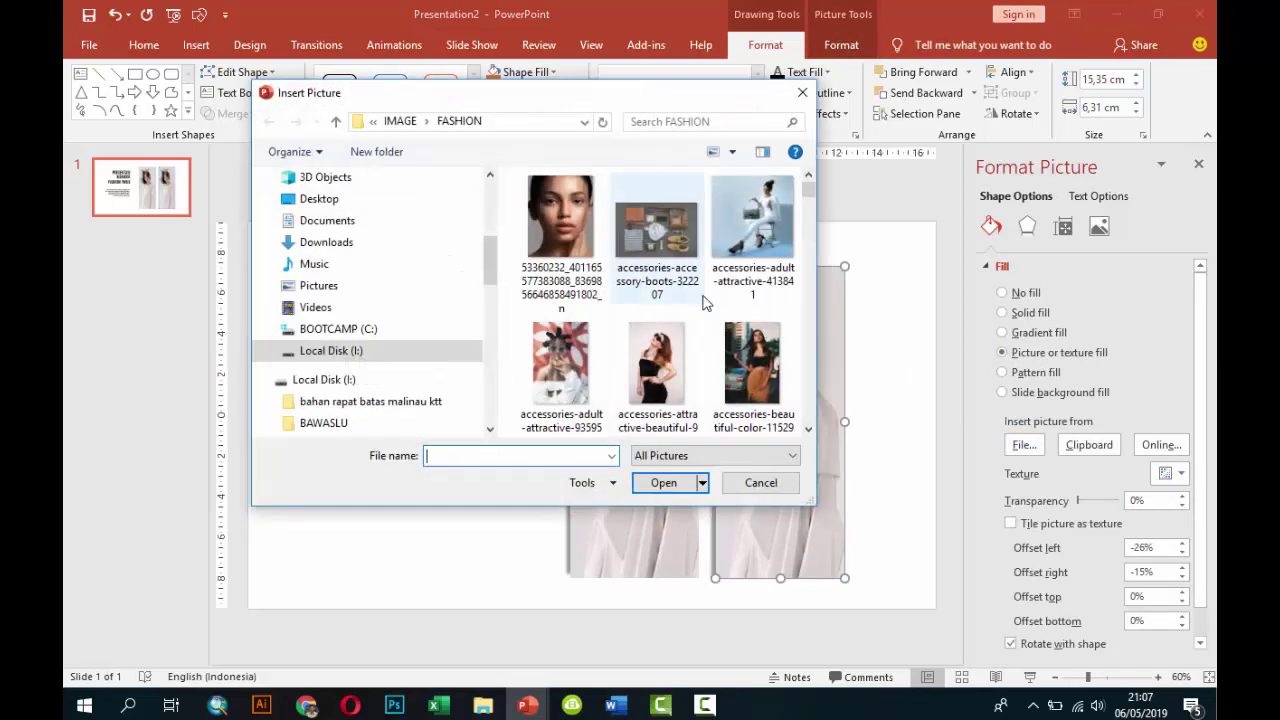
click(681, 331)
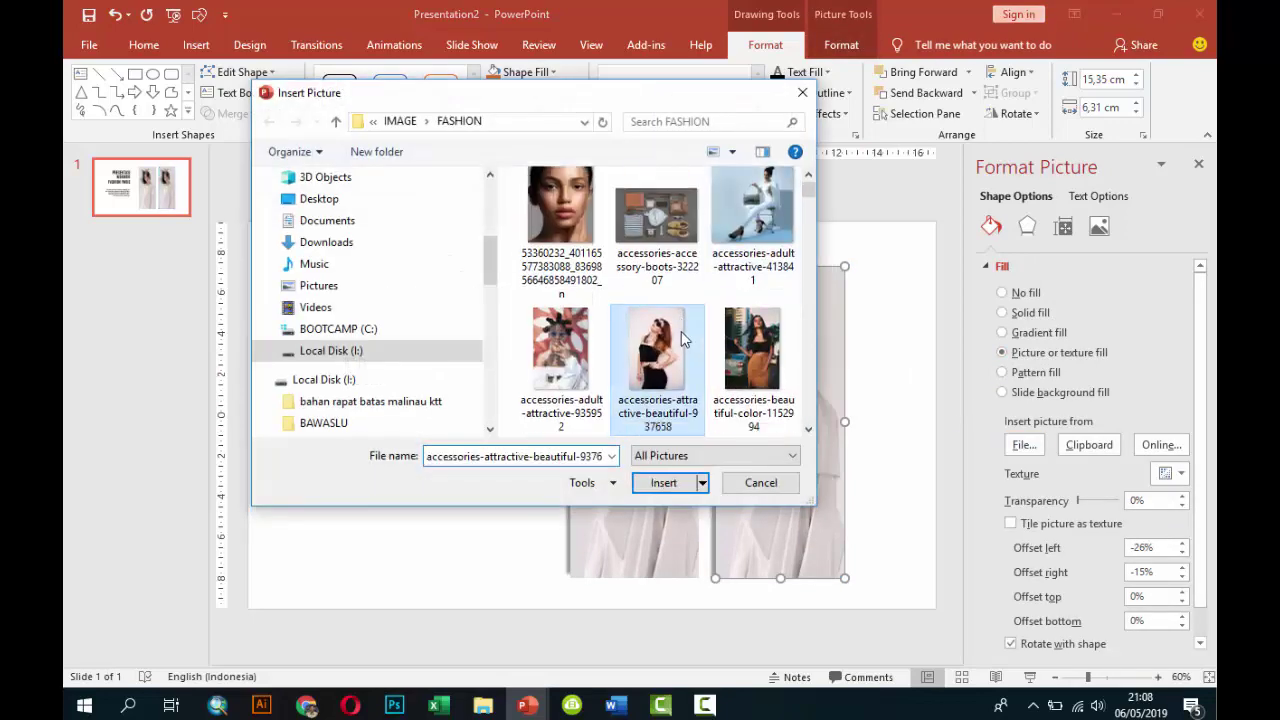
click(668, 483)
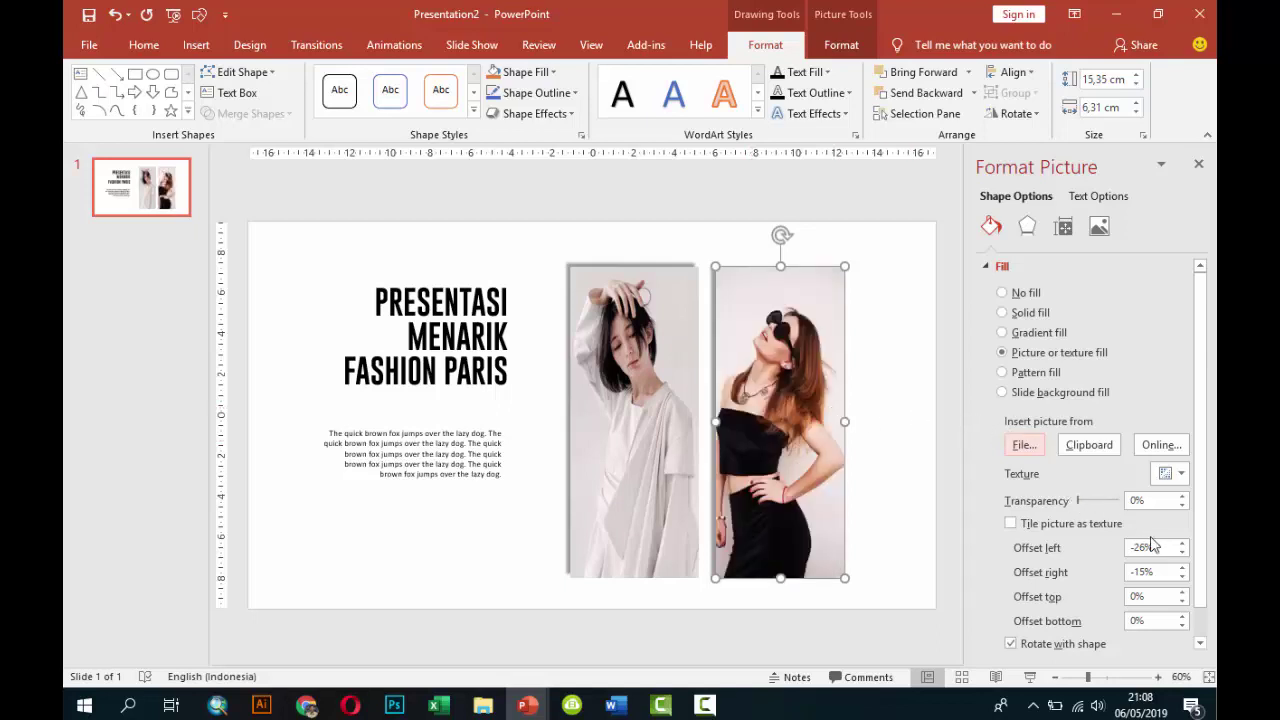
click(892, 490)
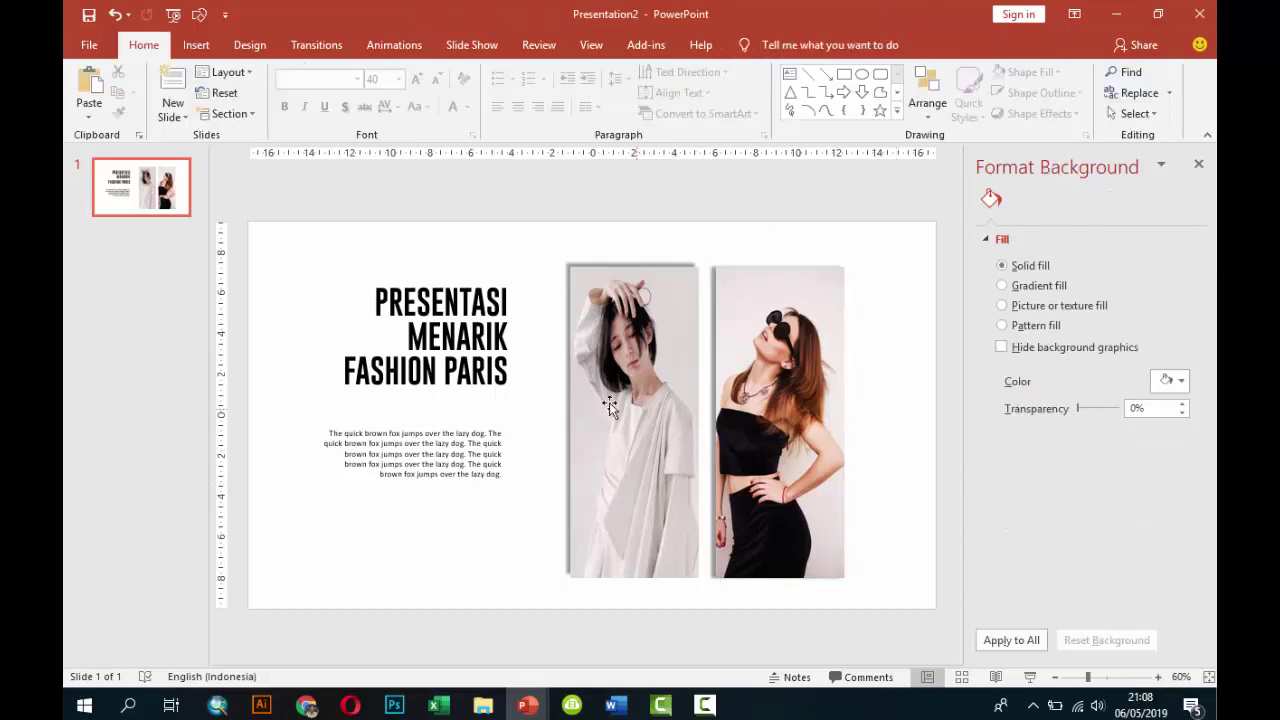
click(489, 343)
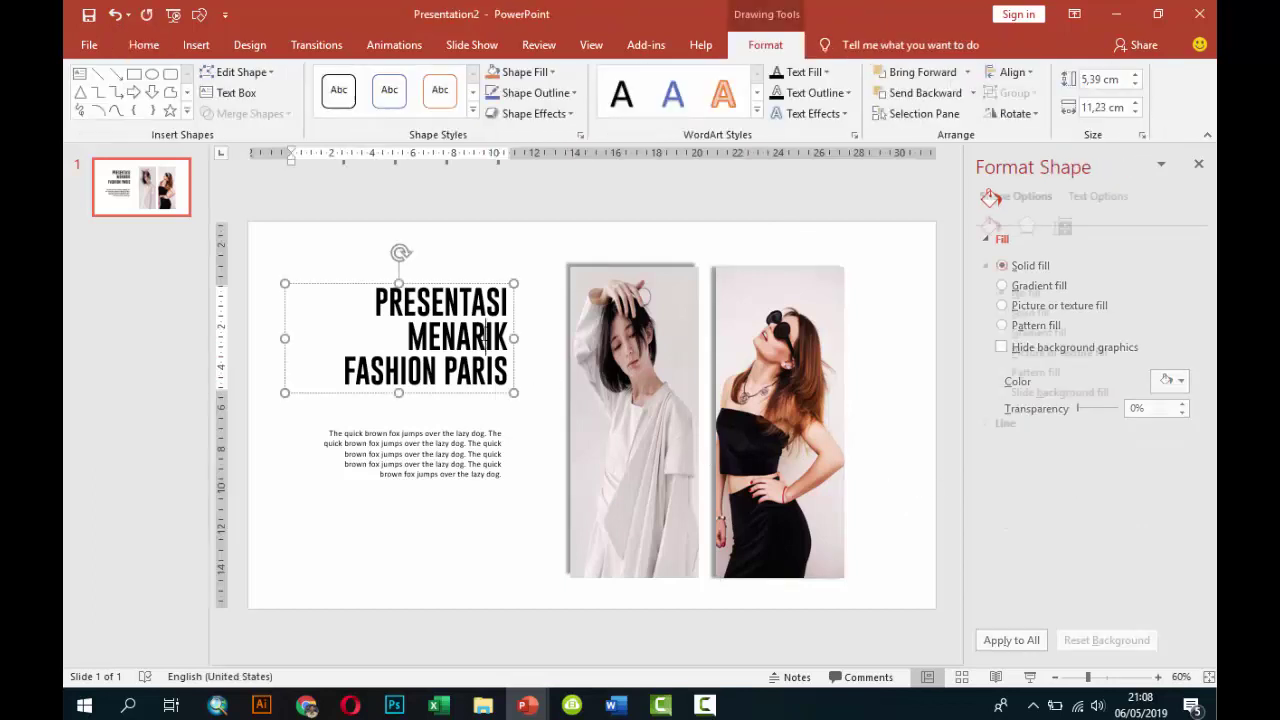
Move the title up, narrow its box, and set its font size to 28.
click(704, 704)
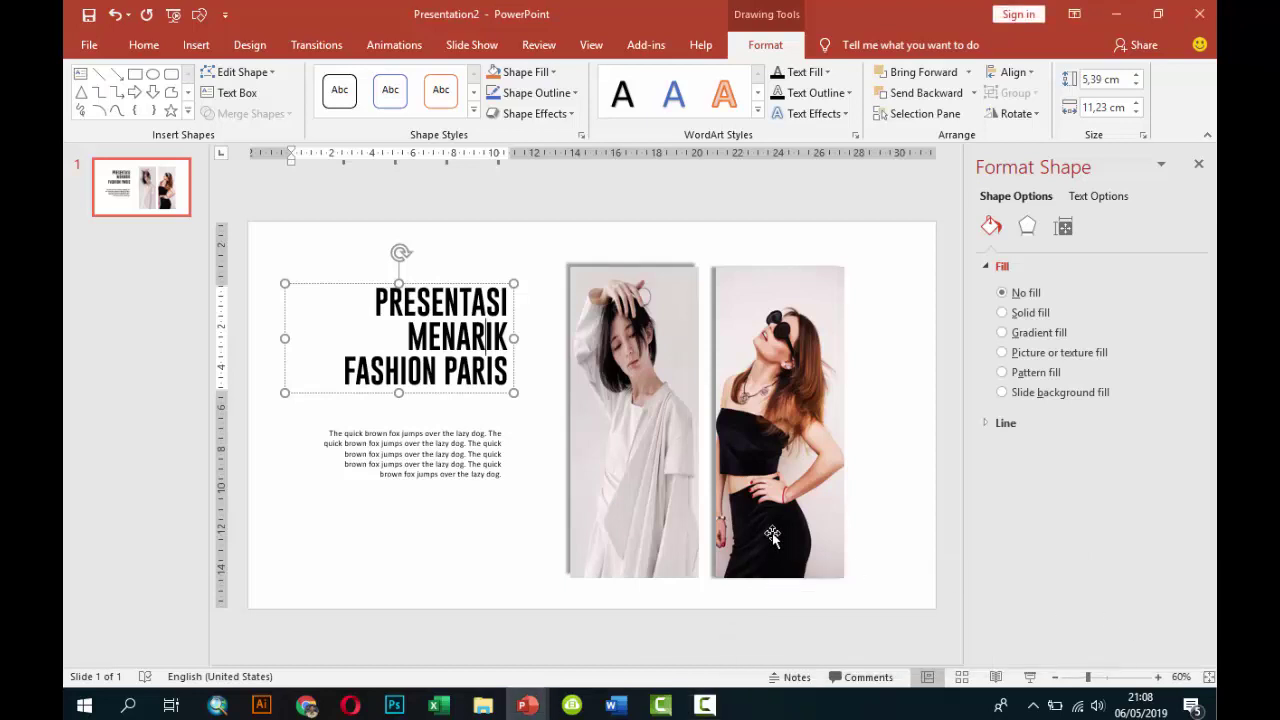
drag(446, 286, 450, 268)
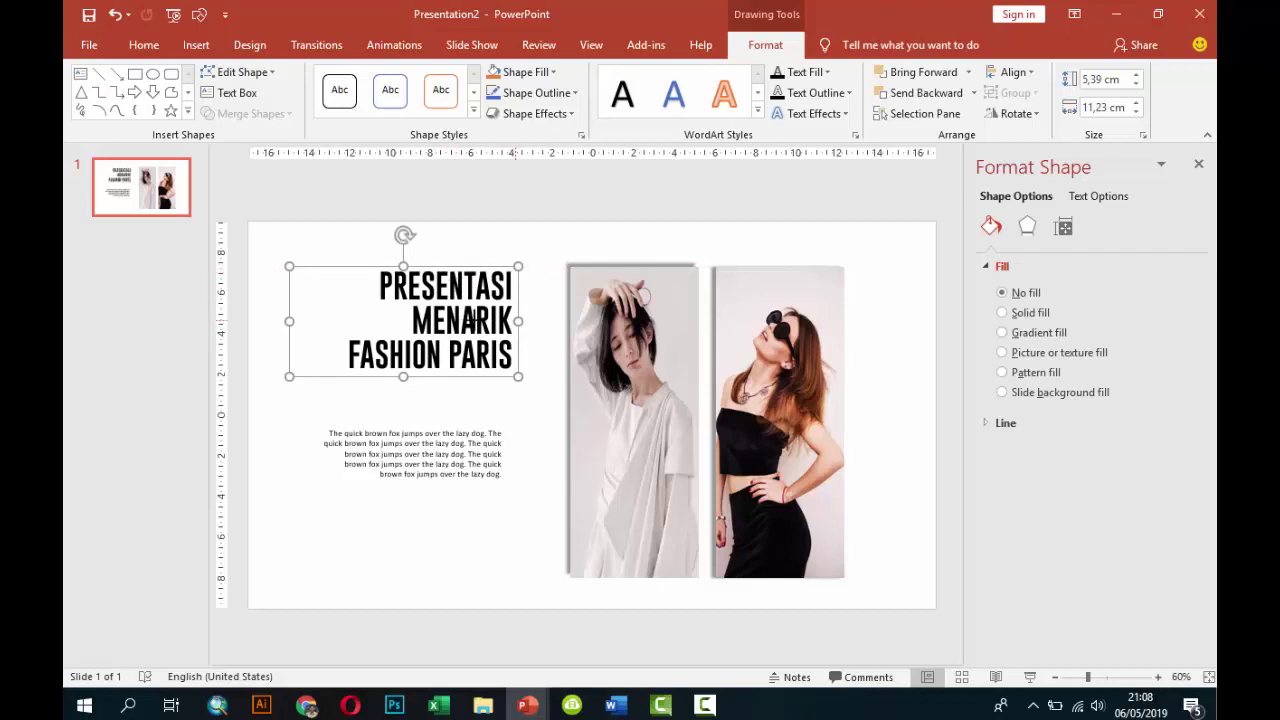
drag(518, 321, 406, 320)
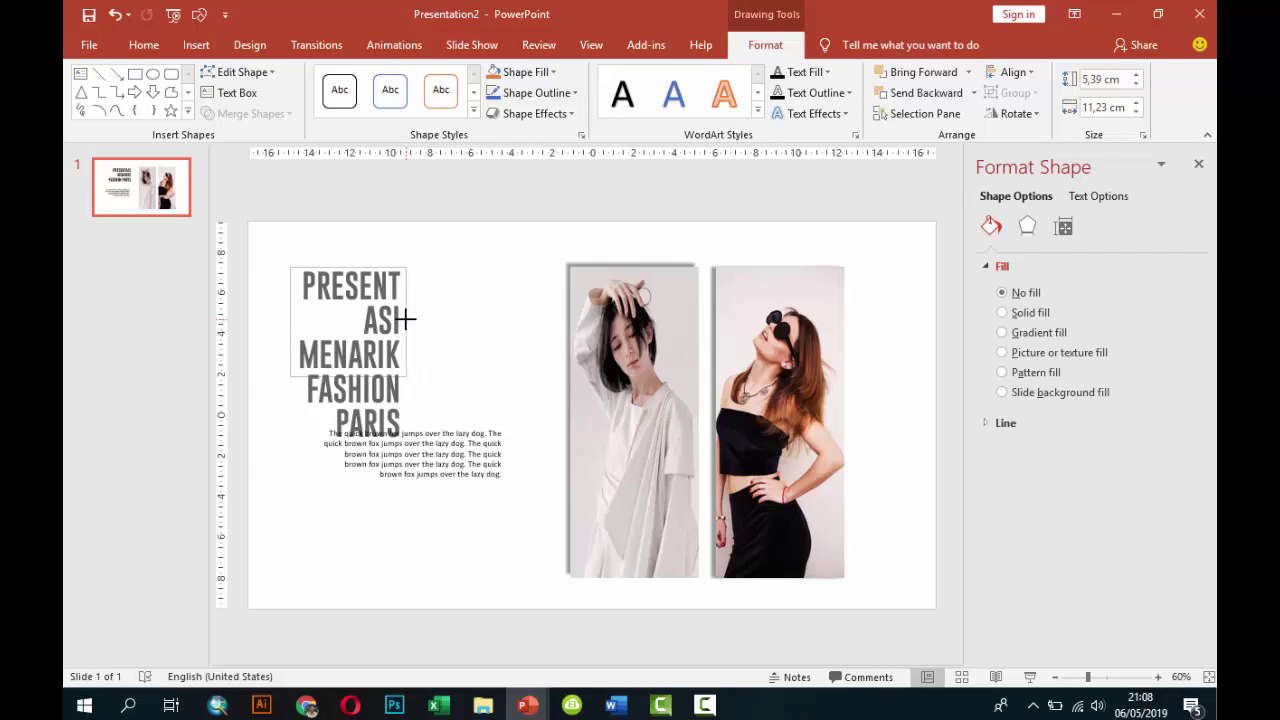
click(143, 45)
click(398, 79)
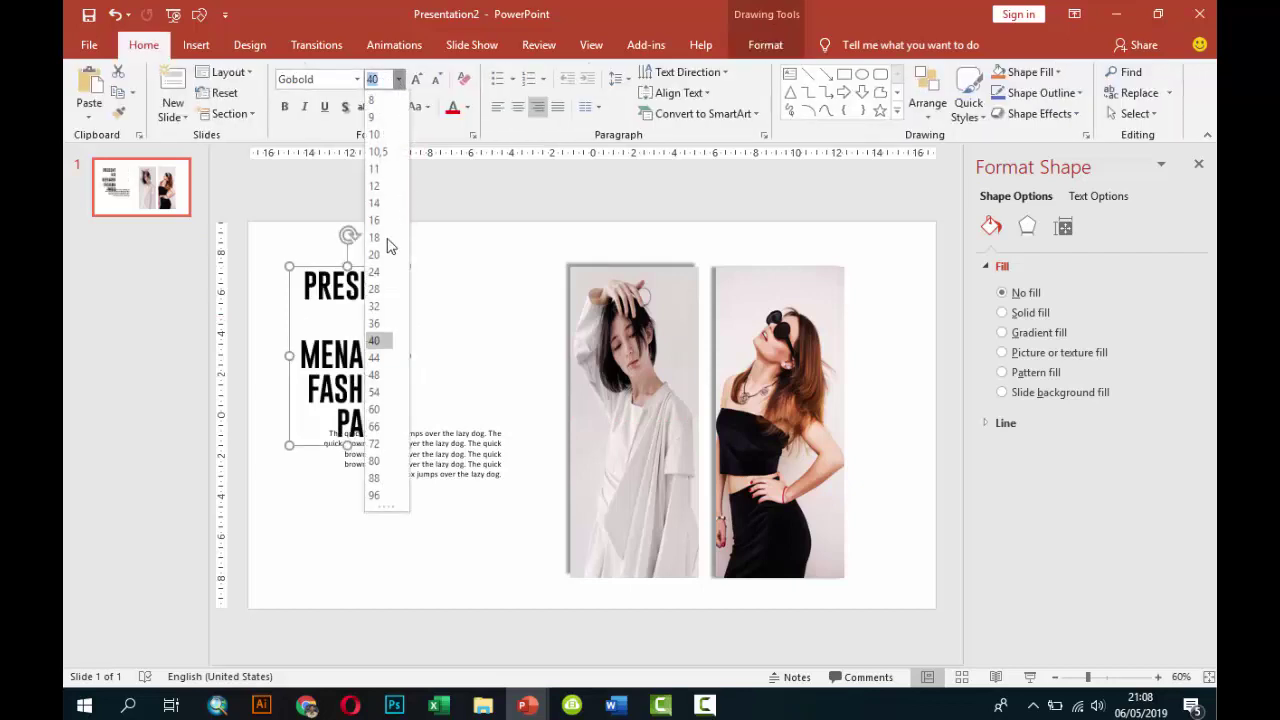
click(386, 291)
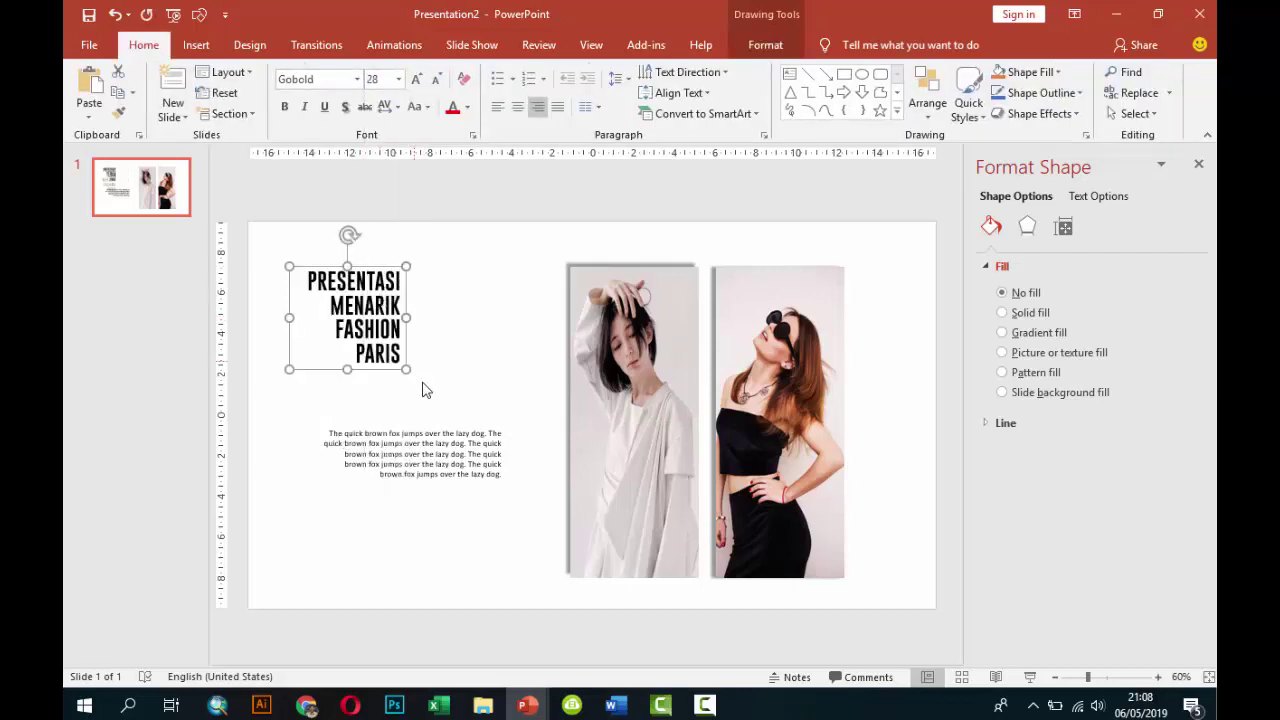
Move the body paragraph beside the title, narrow it before the photos, and justify it.
drag(423, 431, 501, 273)
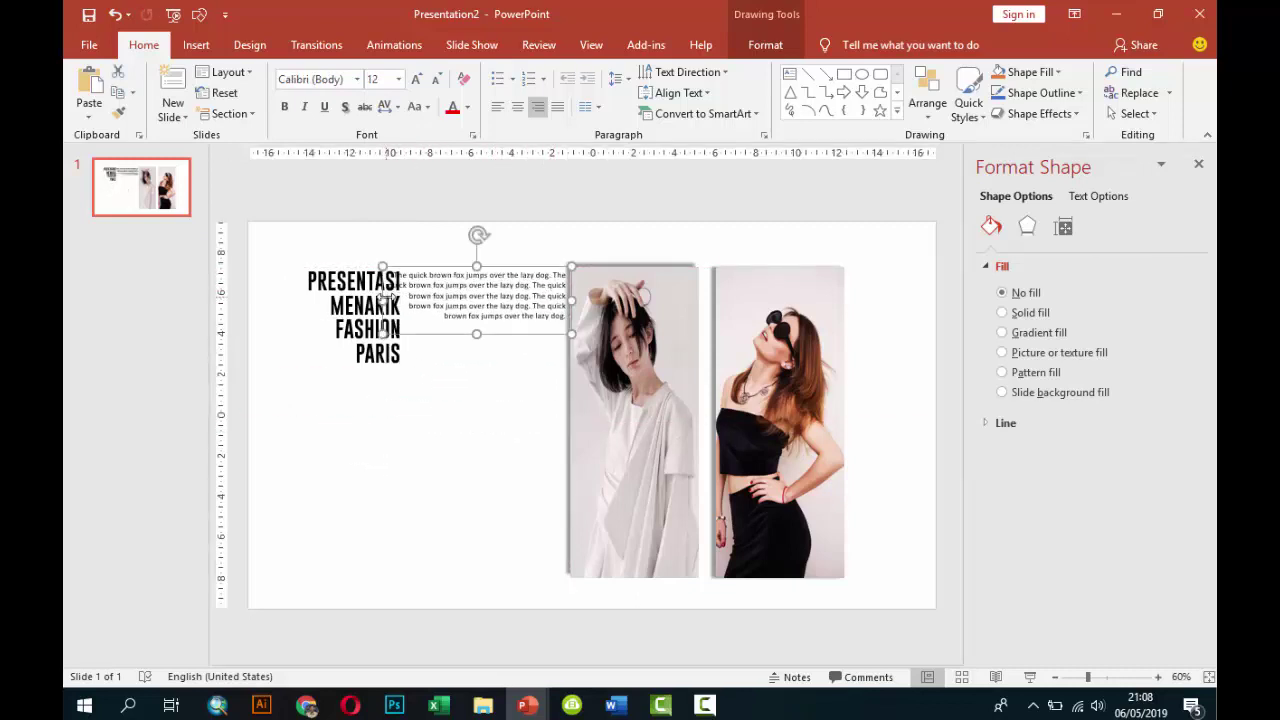
drag(383, 300, 423, 300)
drag(563, 309, 553, 312)
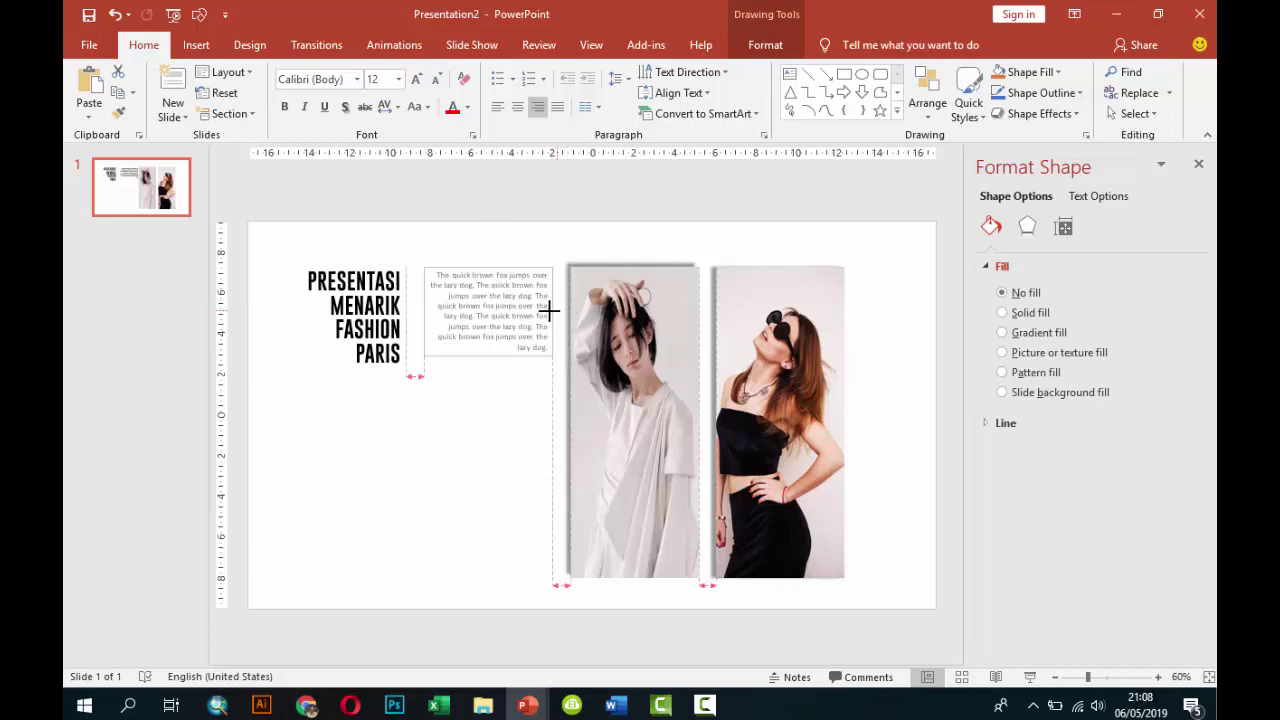
click(557, 108)
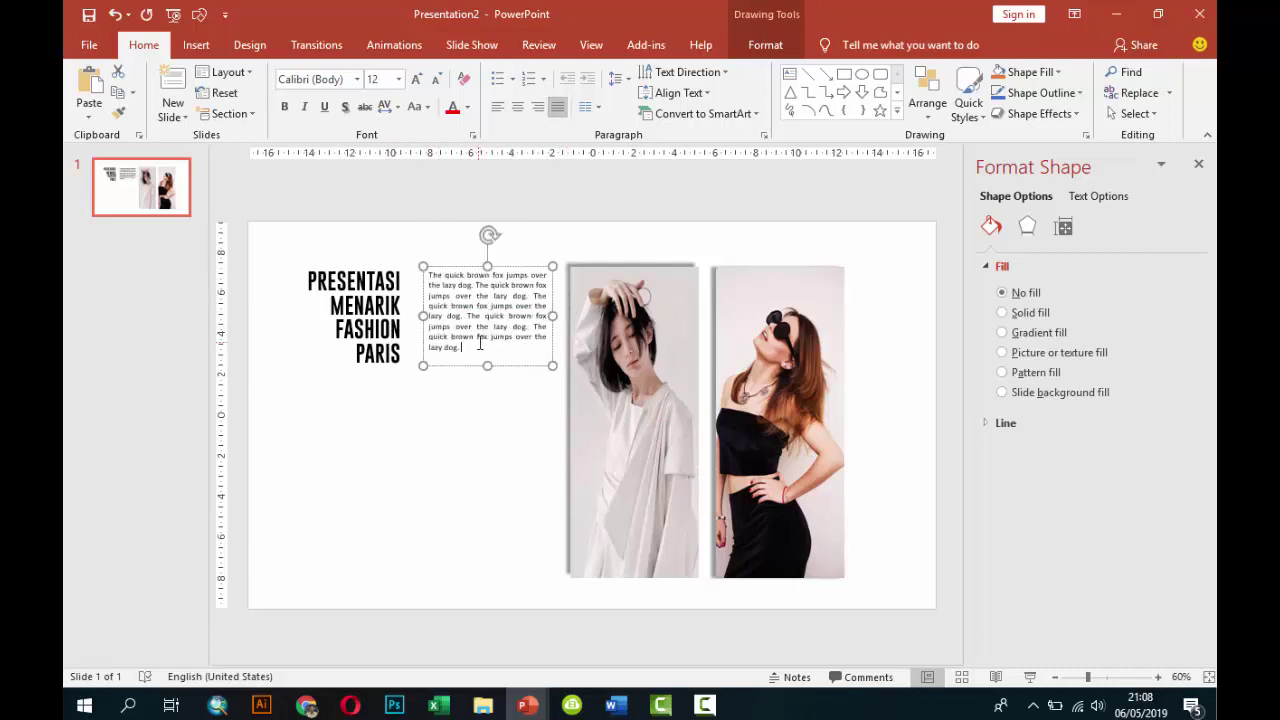
Paste the paragraph twice more to make three paragraphs separated by blank lines.
drag(470, 347, 426, 273)
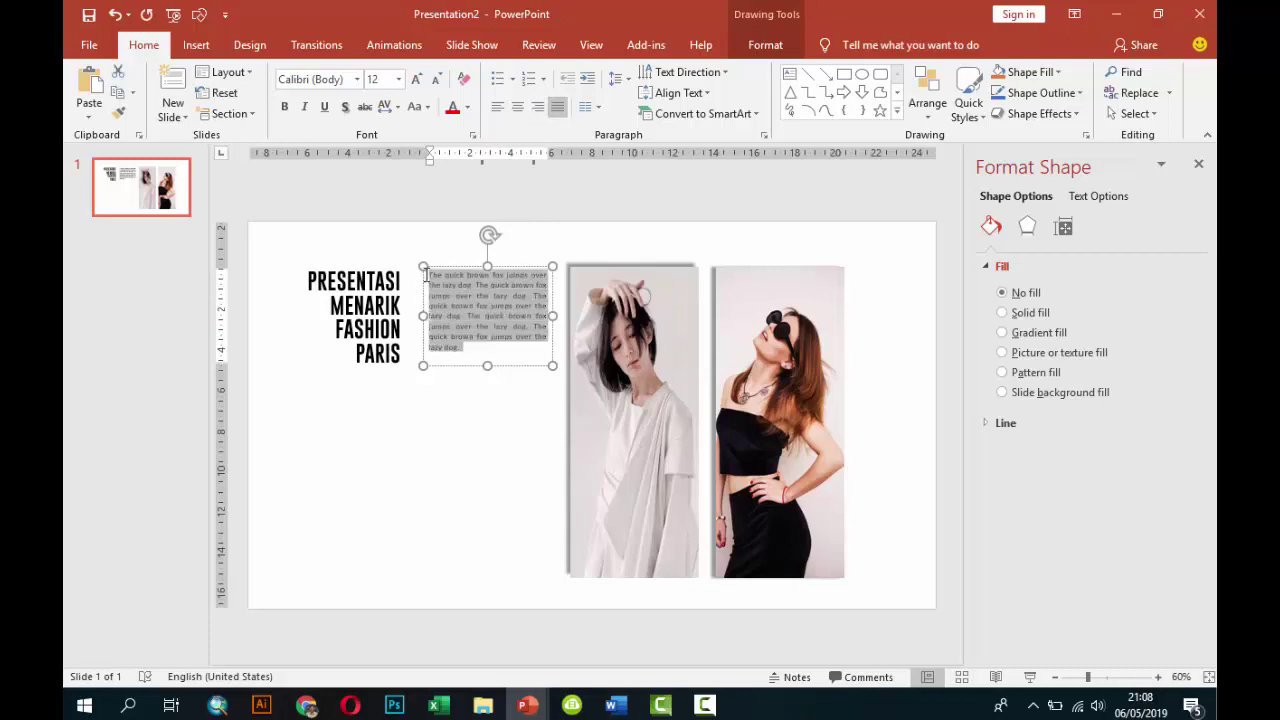
click(473, 348)
key(Return)
key(ctrl+v)
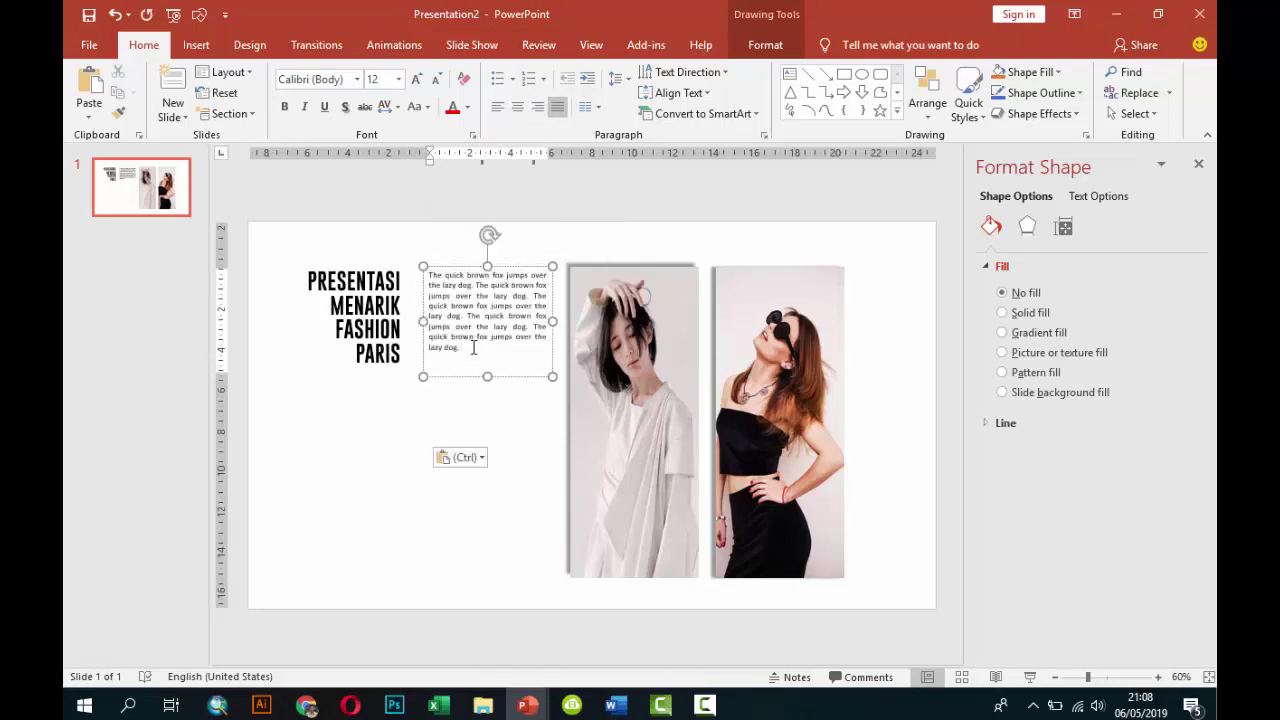
key(Return)
text(The quick brown fox jumps over the lazy dog. The quick brown fox jumps over the lazy dog. The quick brown fox jumps over the lazy dog. The quick brown fox jumps over the lazy dog.)
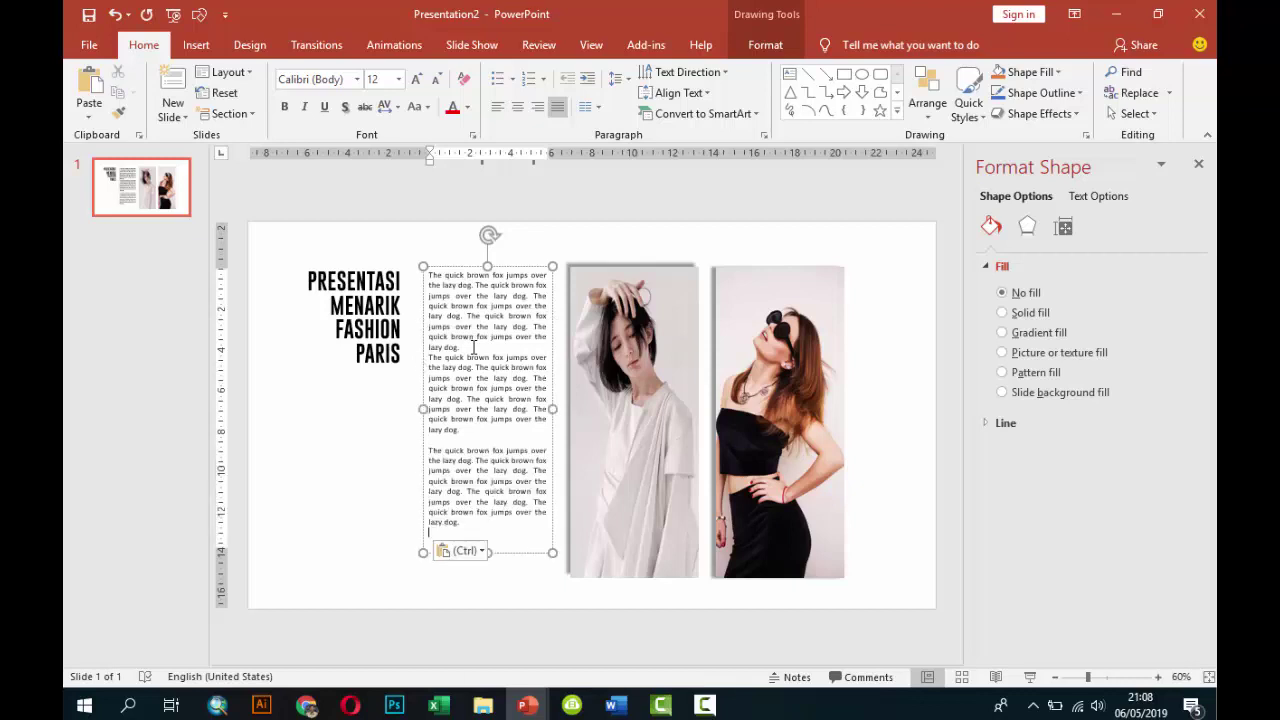
click(473, 348)
key(Return)
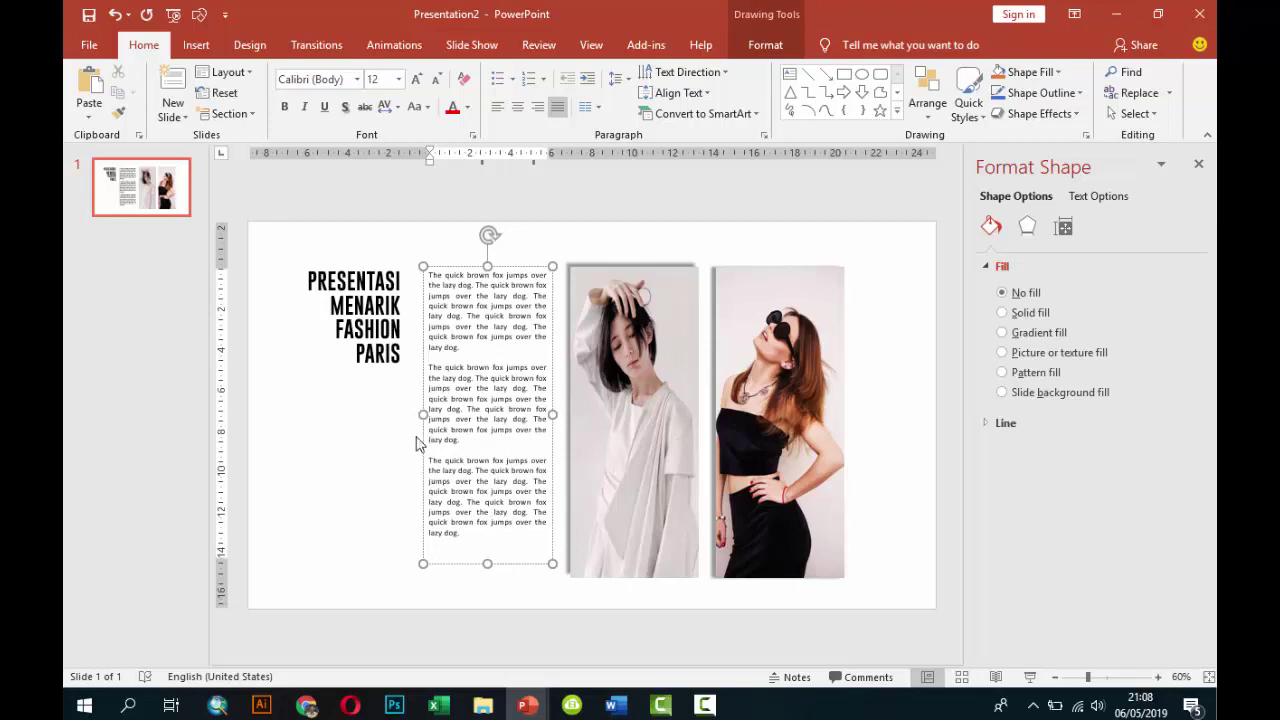
click(389, 366)
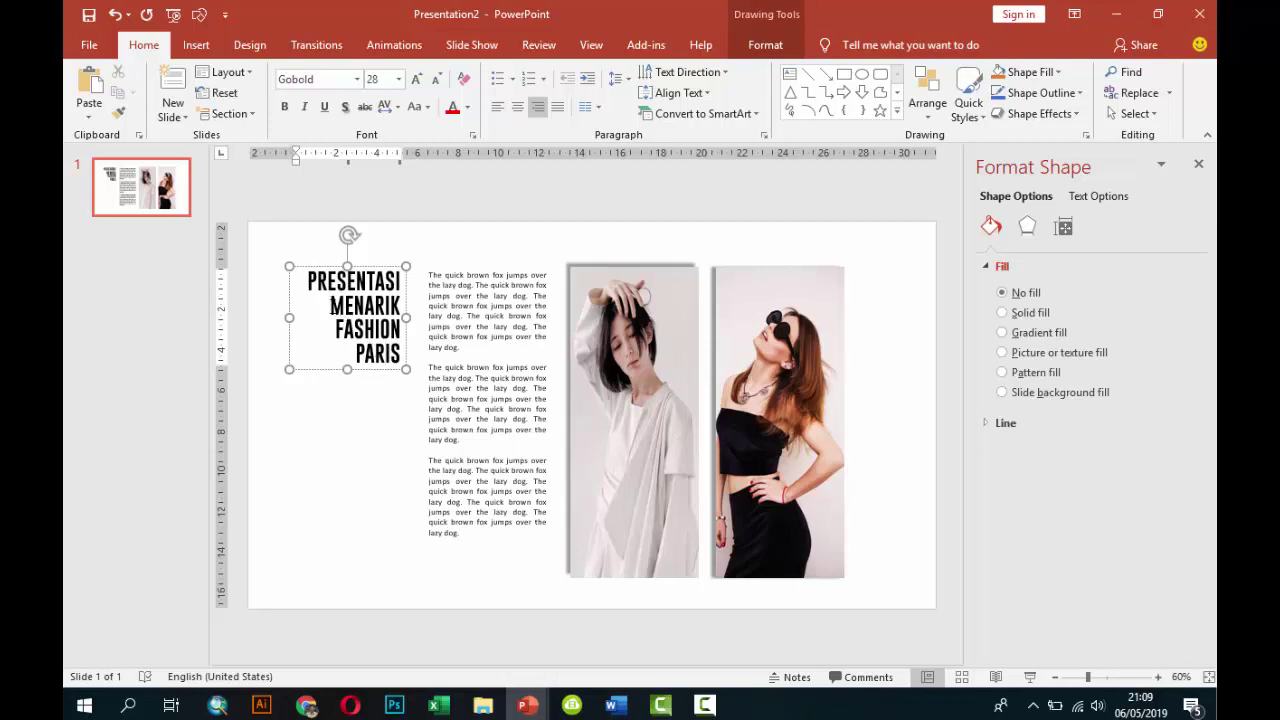
Set the title word MENARIK to size 20 and PARIS to size 32.
drag(331, 306, 401, 306)
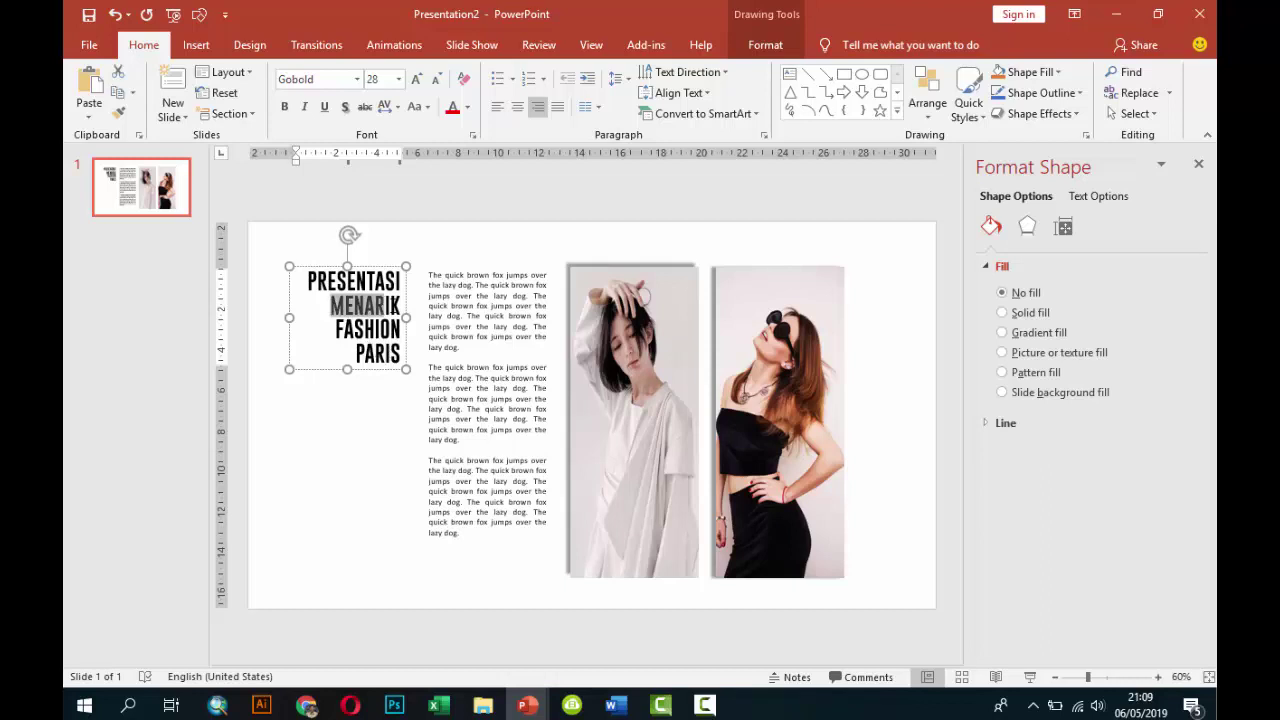
click(398, 79)
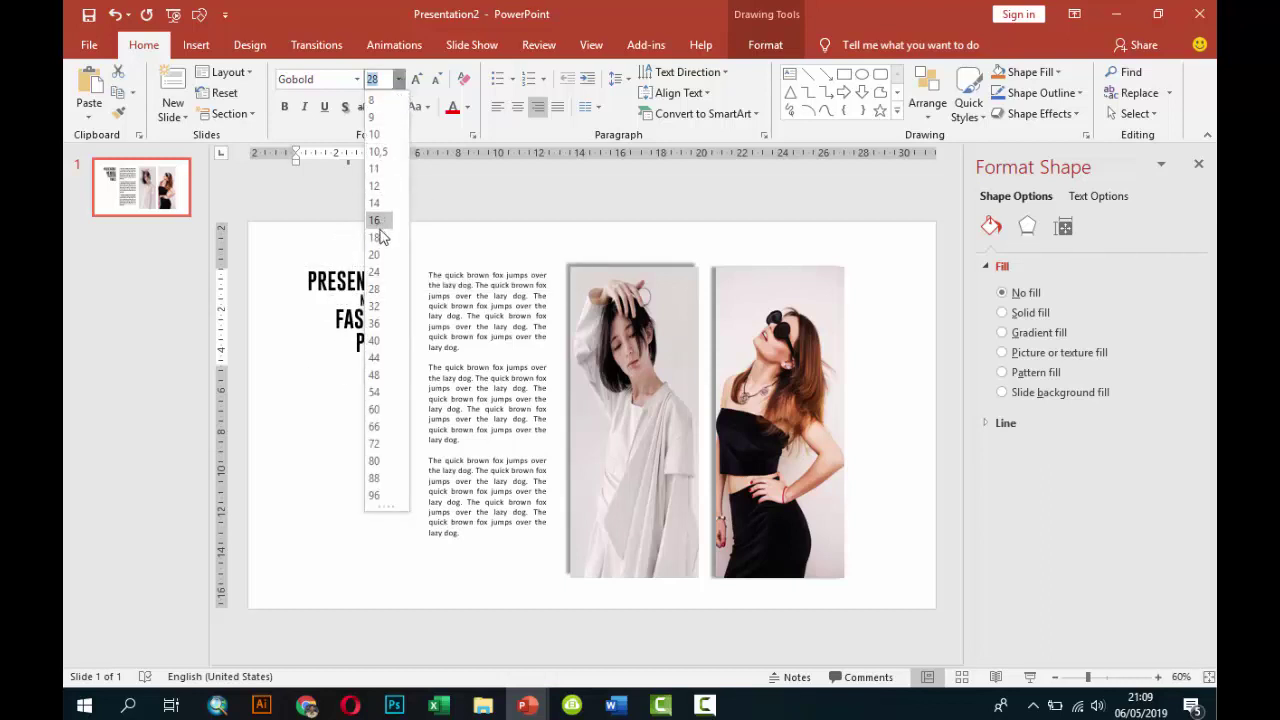
click(375, 254)
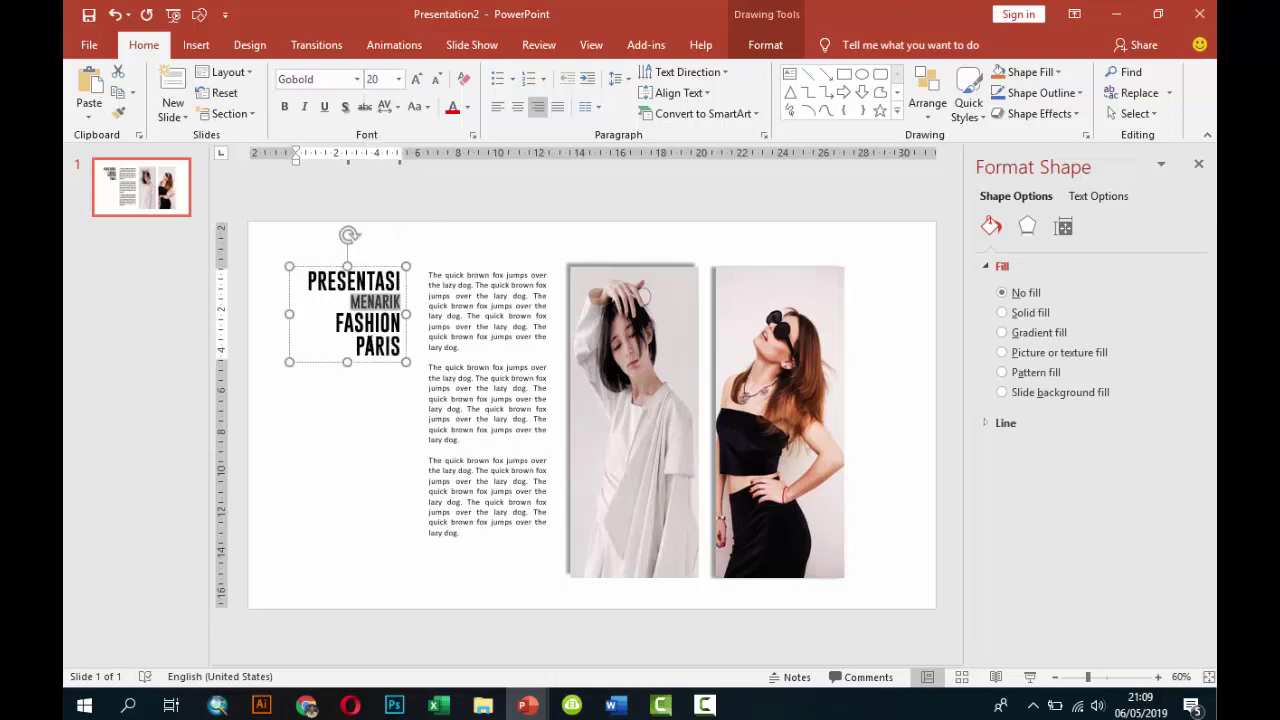
drag(355, 346, 402, 346)
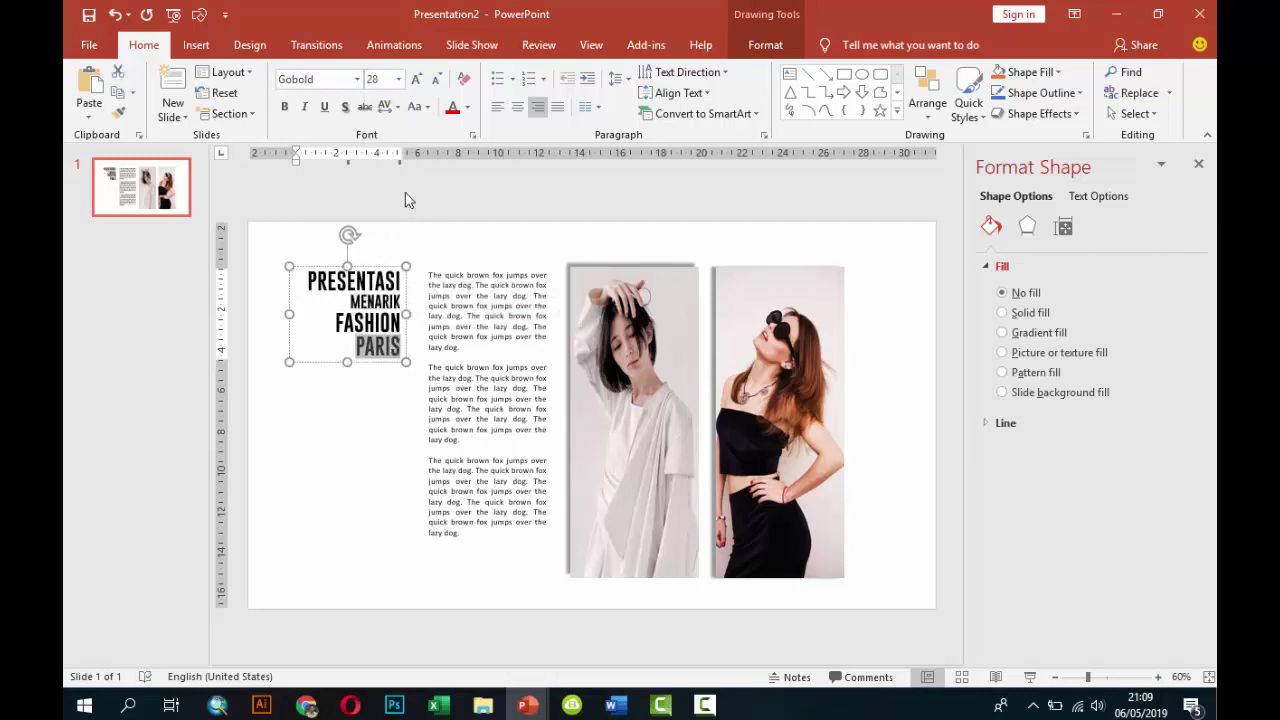
click(398, 79)
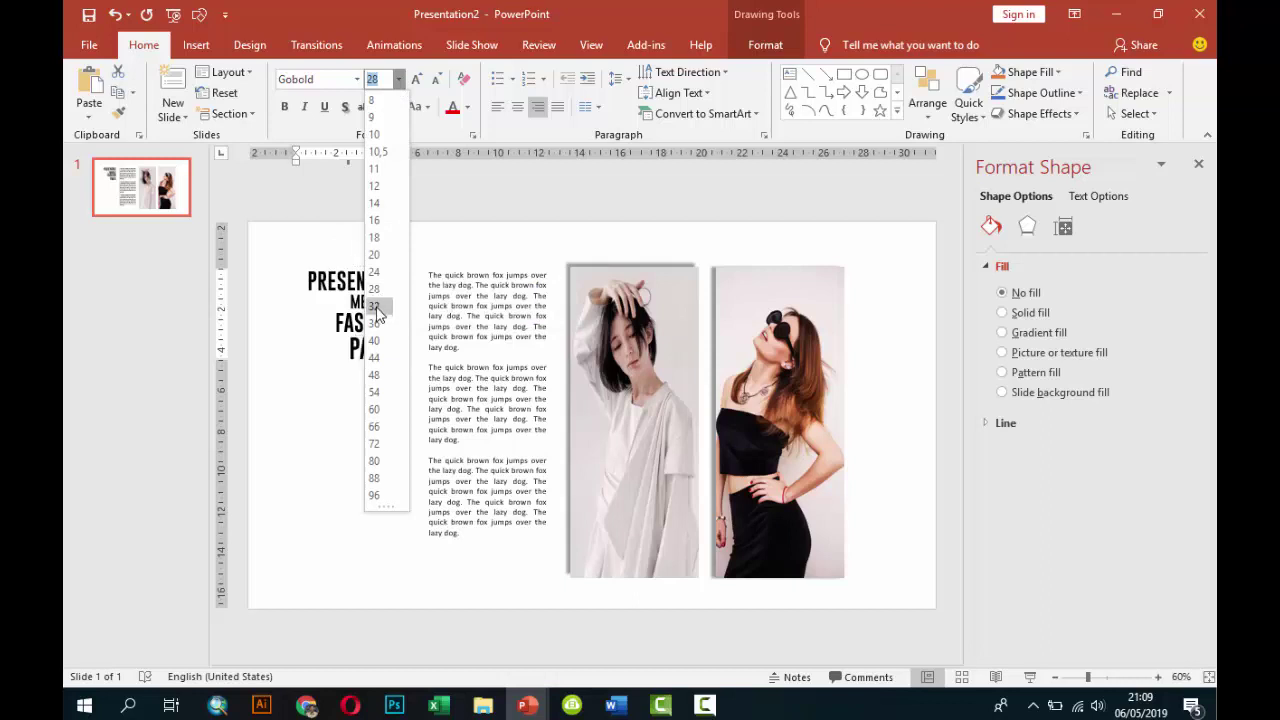
click(383, 306)
click(398, 353)
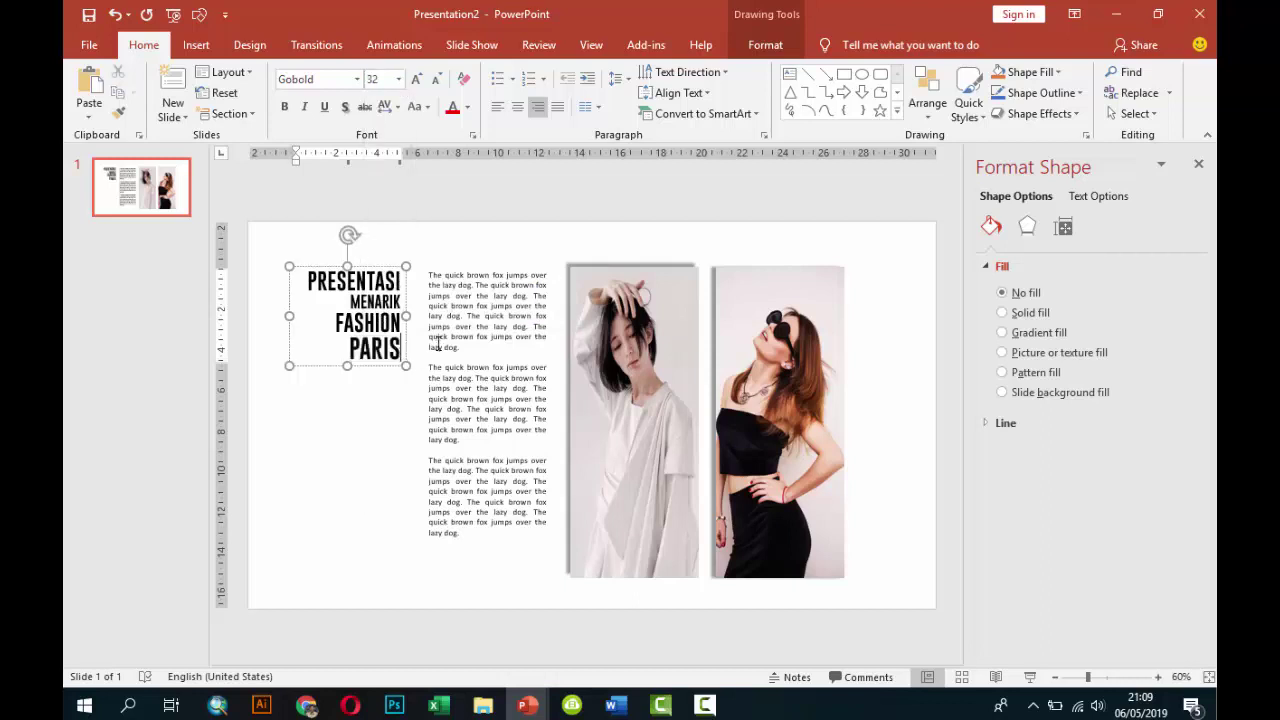
click(413, 406)
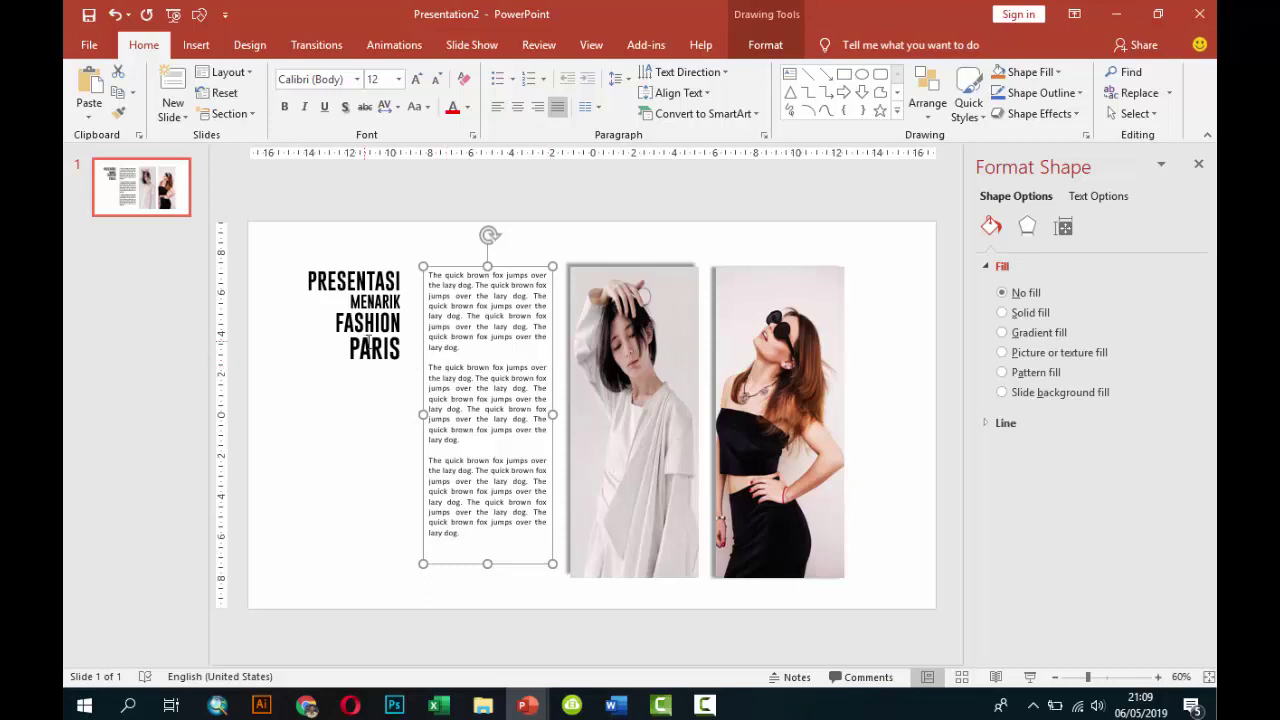
Align the title box's top with the text column using the smart guides.
click(377, 408)
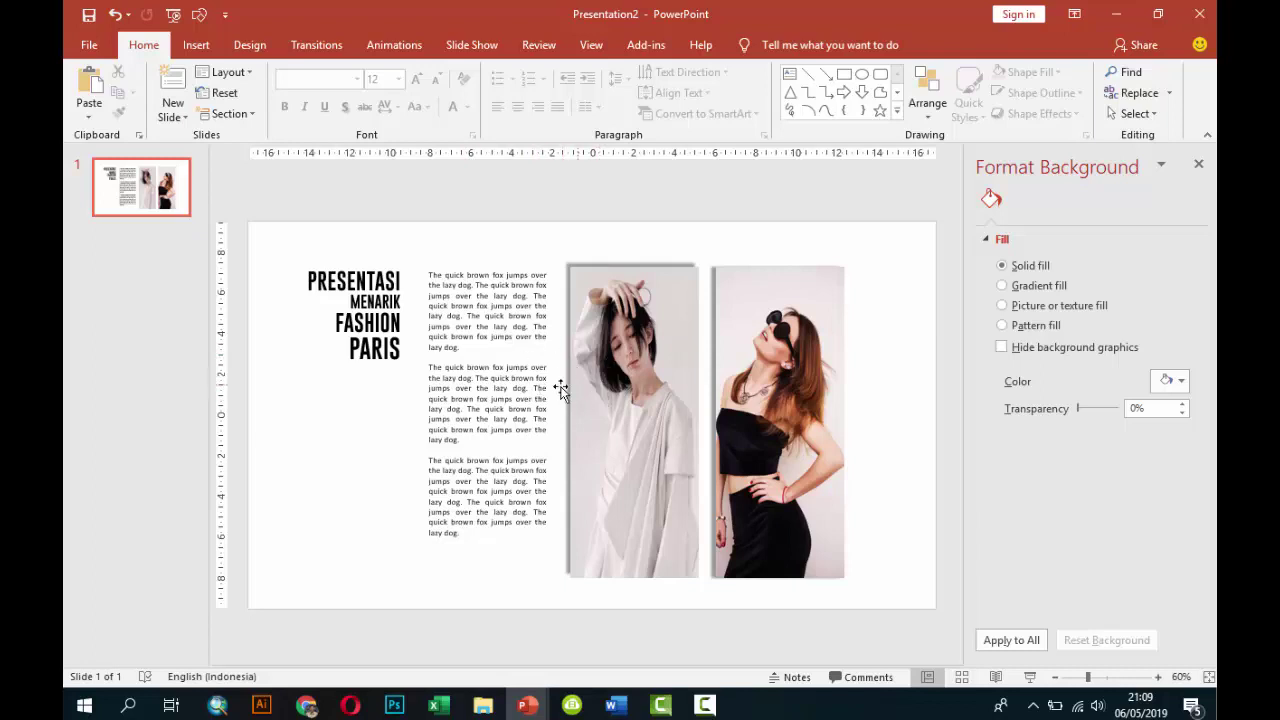
click(405, 322)
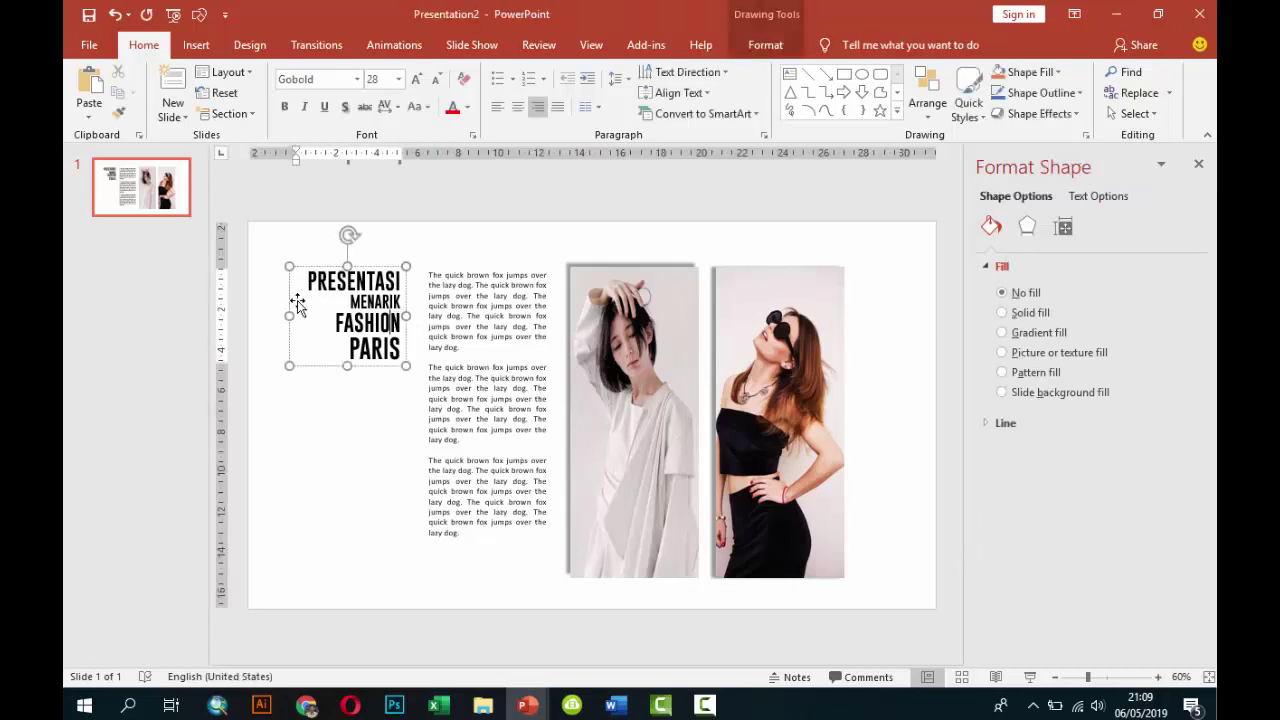
drag(297, 303, 286, 297)
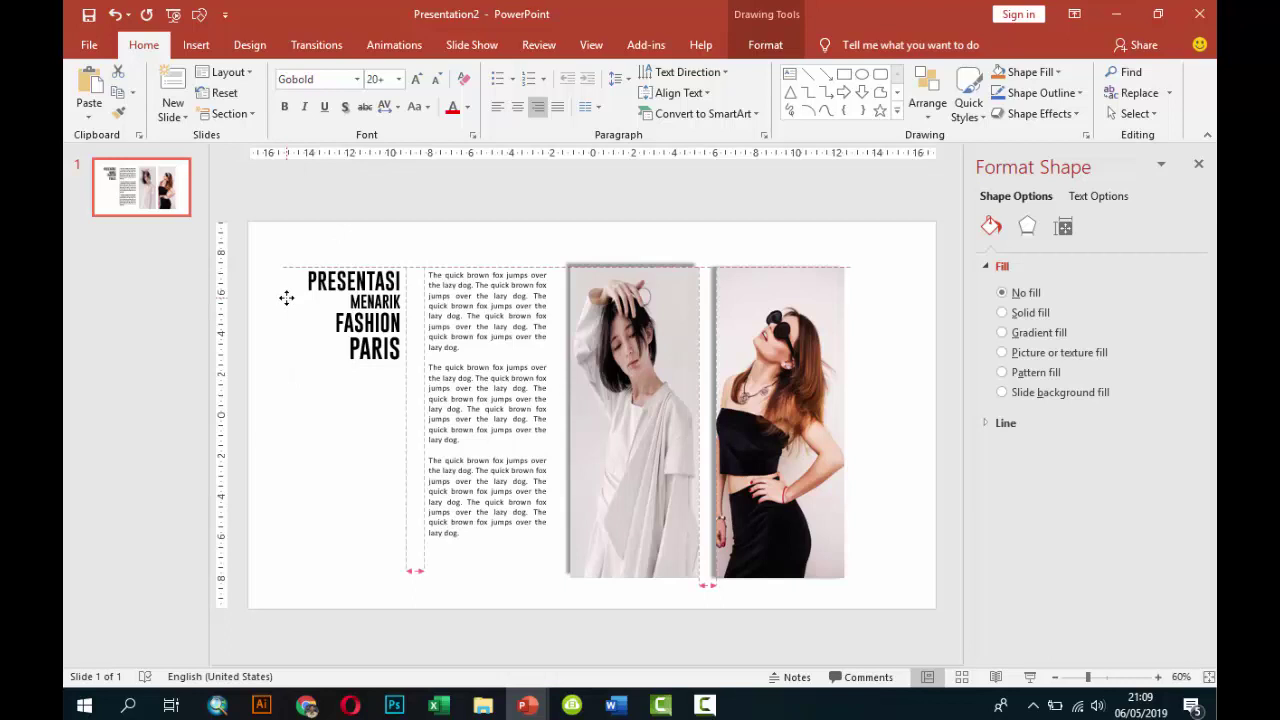
click(346, 395)
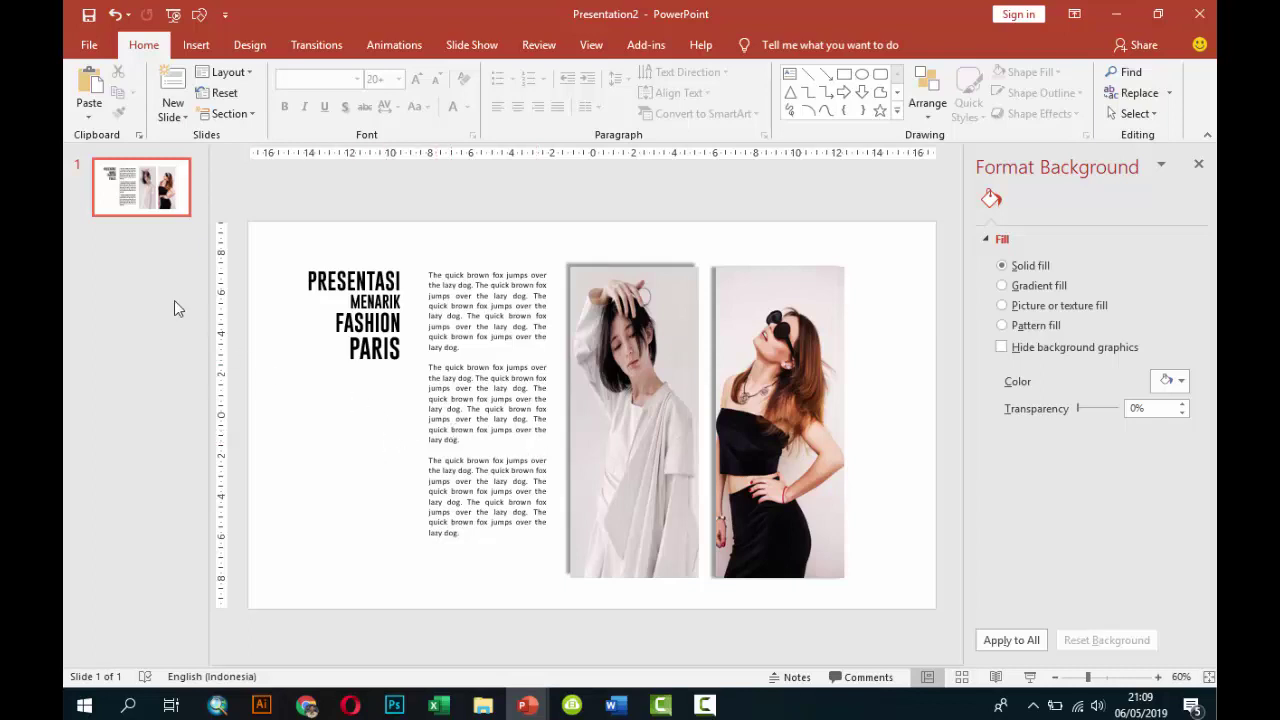
click(154, 268)
right_click(154, 268)
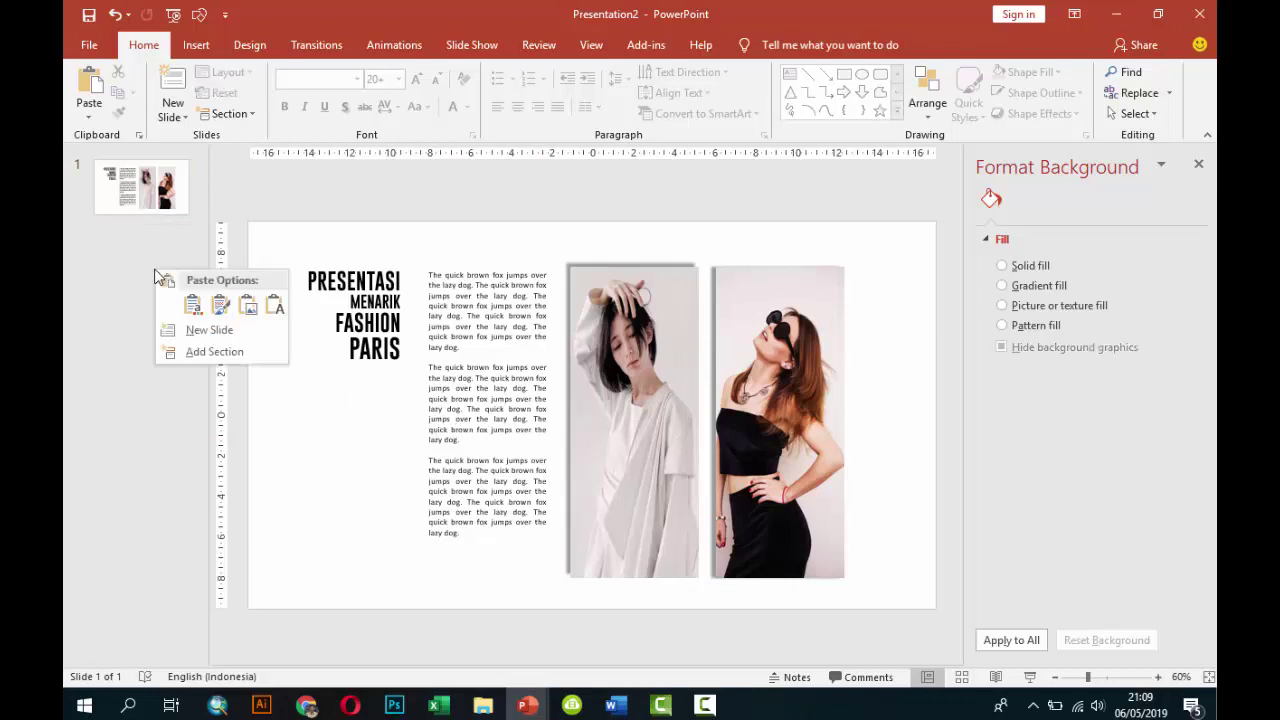
Add a new slide 2 and delete its title and content placeholders.
click(195, 330)
click(454, 319)
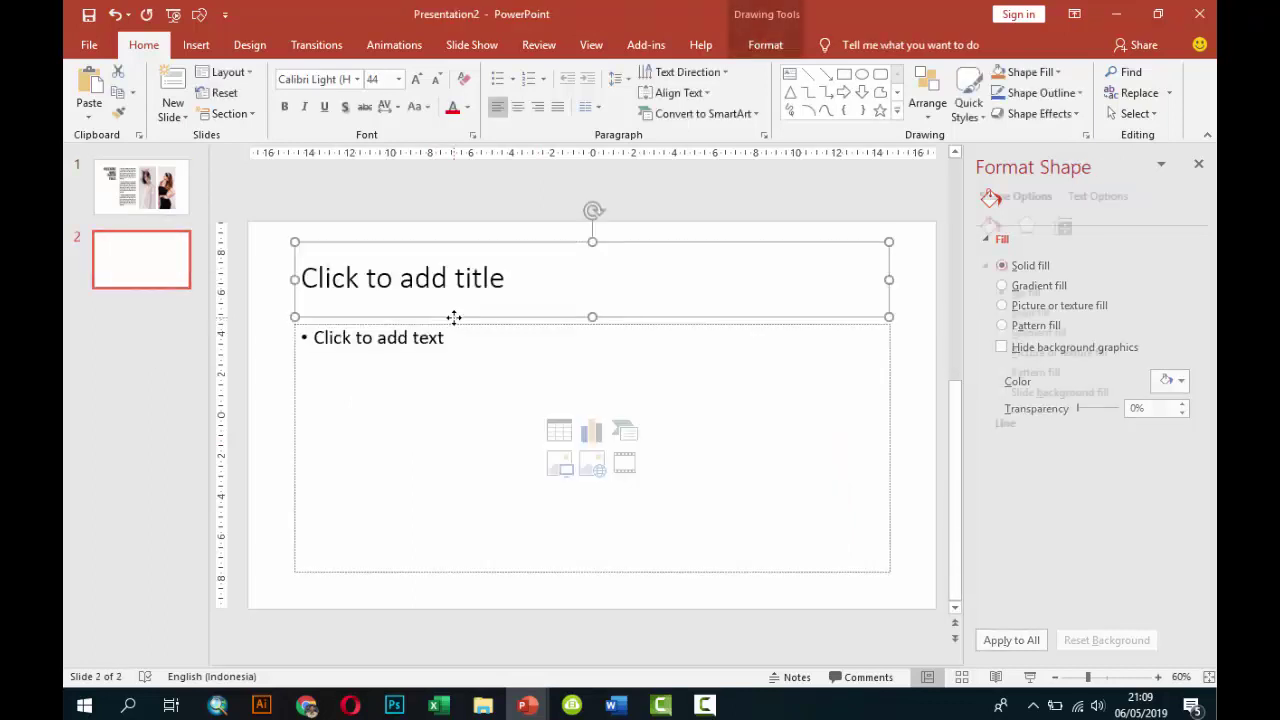
key(Delete)
click(458, 321)
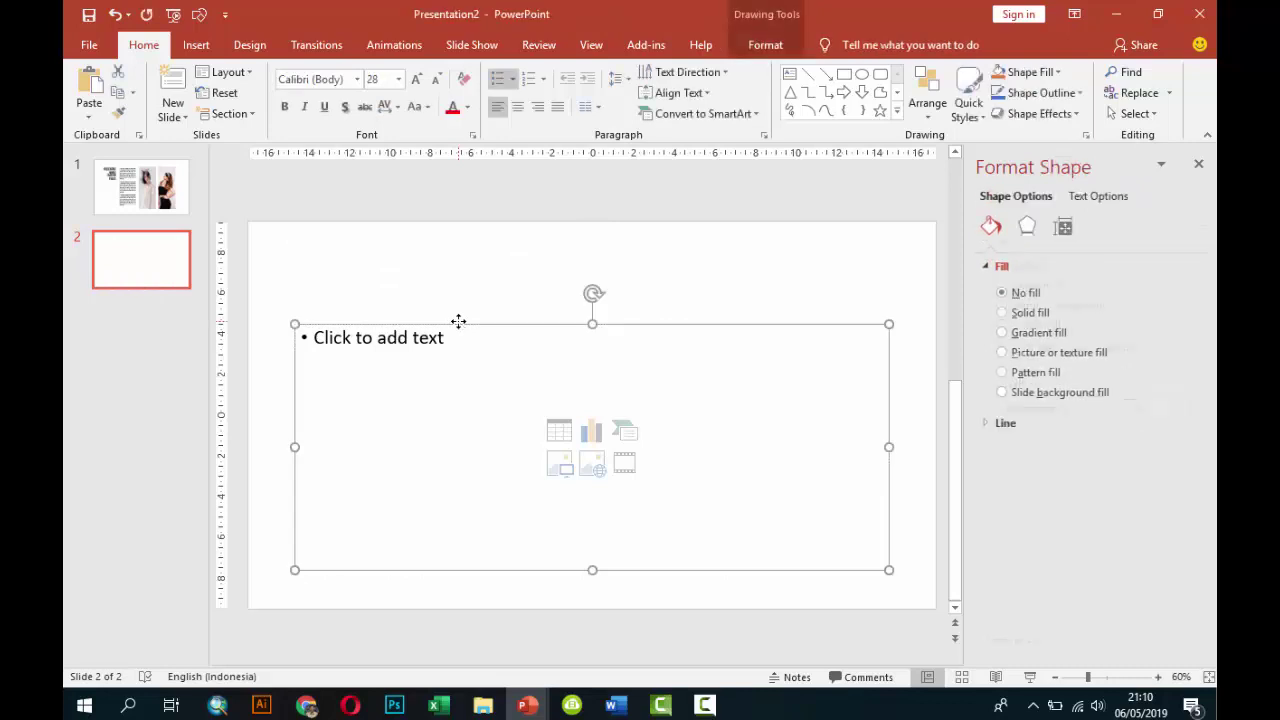
key(Delete)
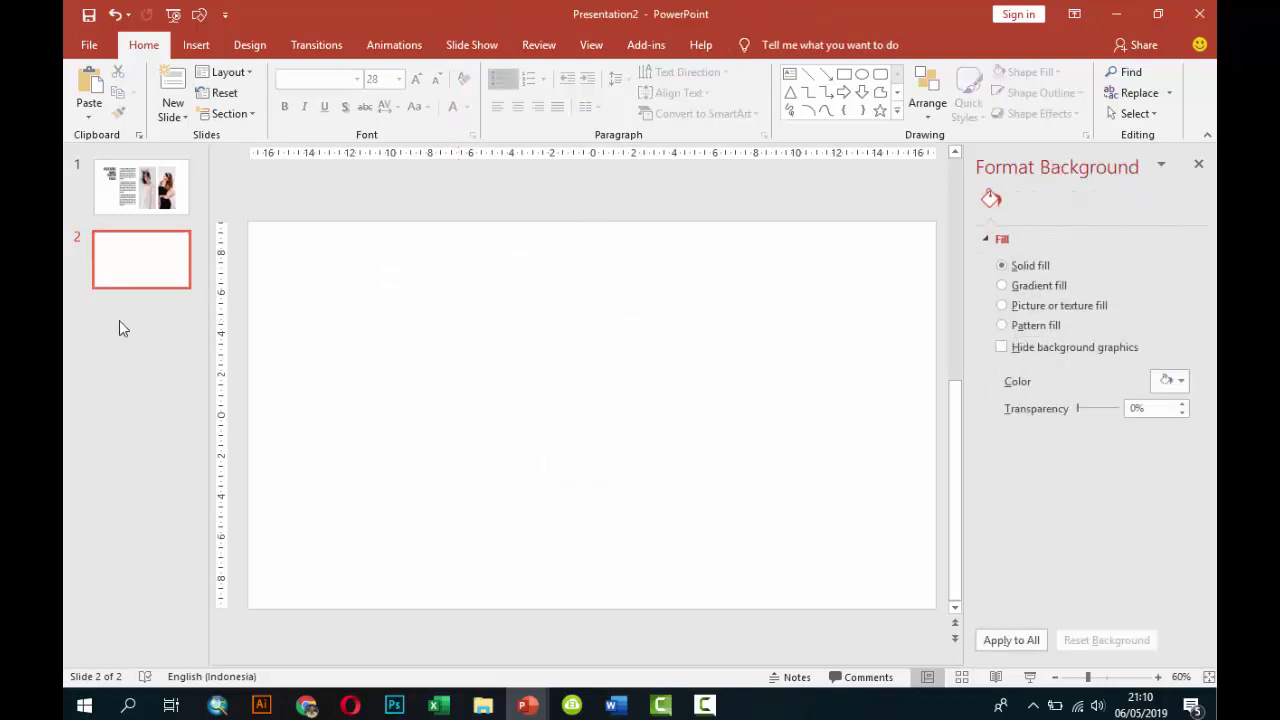
Duplicate the blank slide three times to create slides 3–5, then return to slide 2.
click(140, 271)
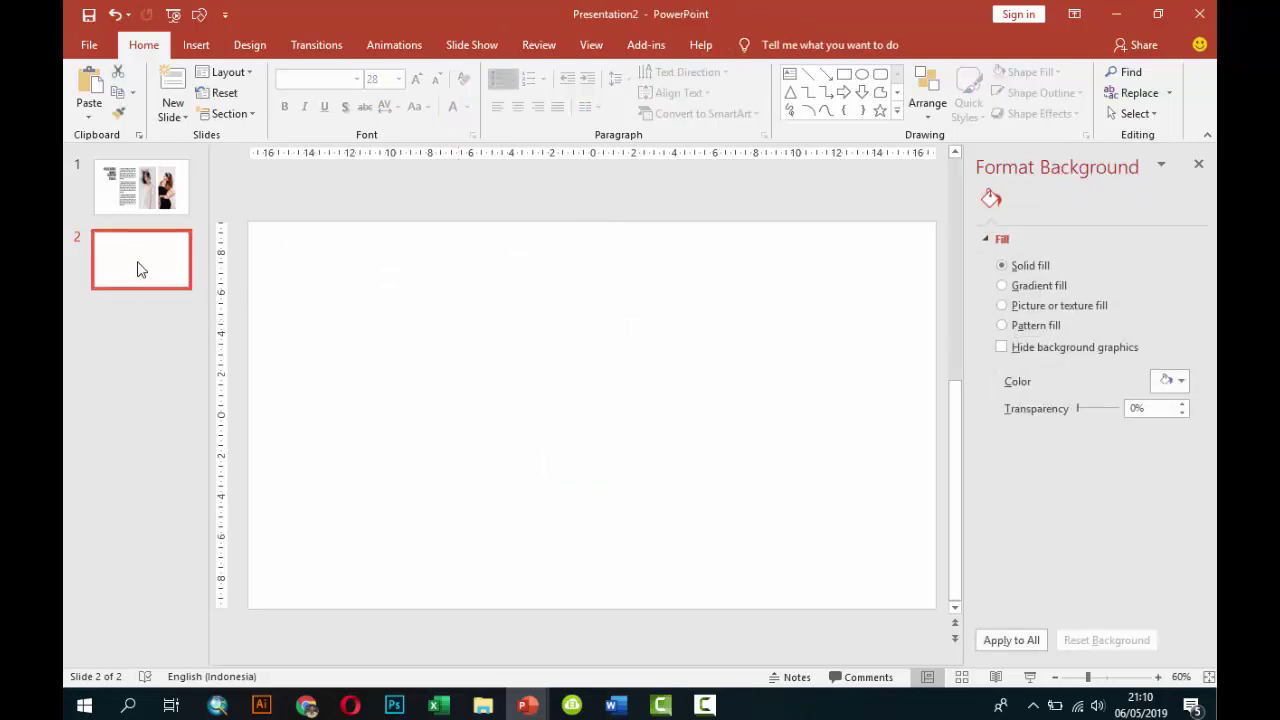
right_click(140, 270)
click(200, 387)
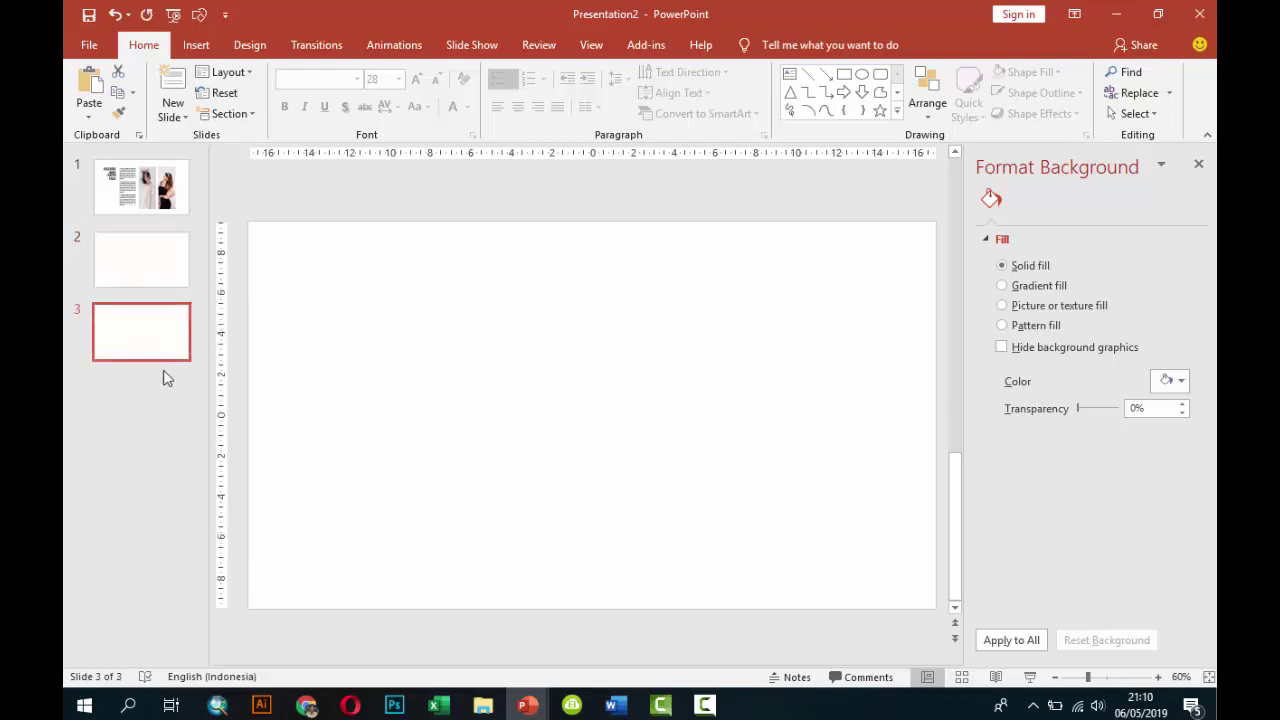
right_click(148, 340)
click(200, 465)
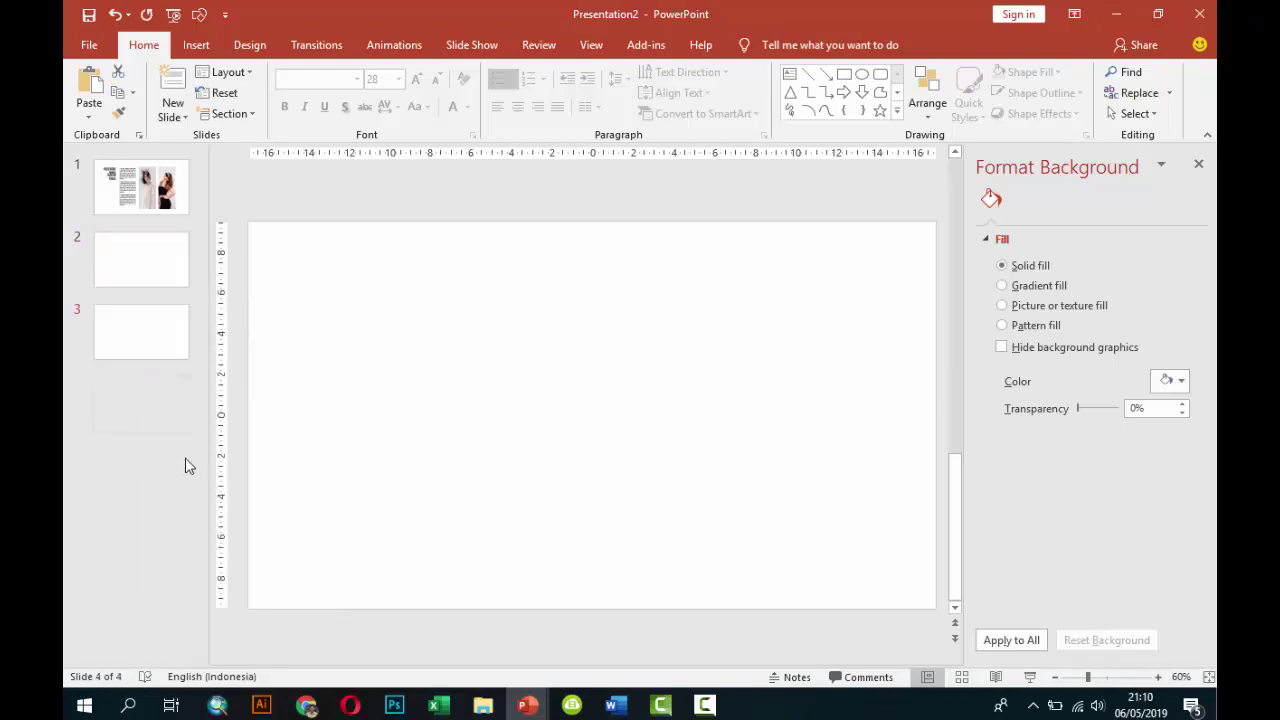
right_click(157, 404)
click(195, 213)
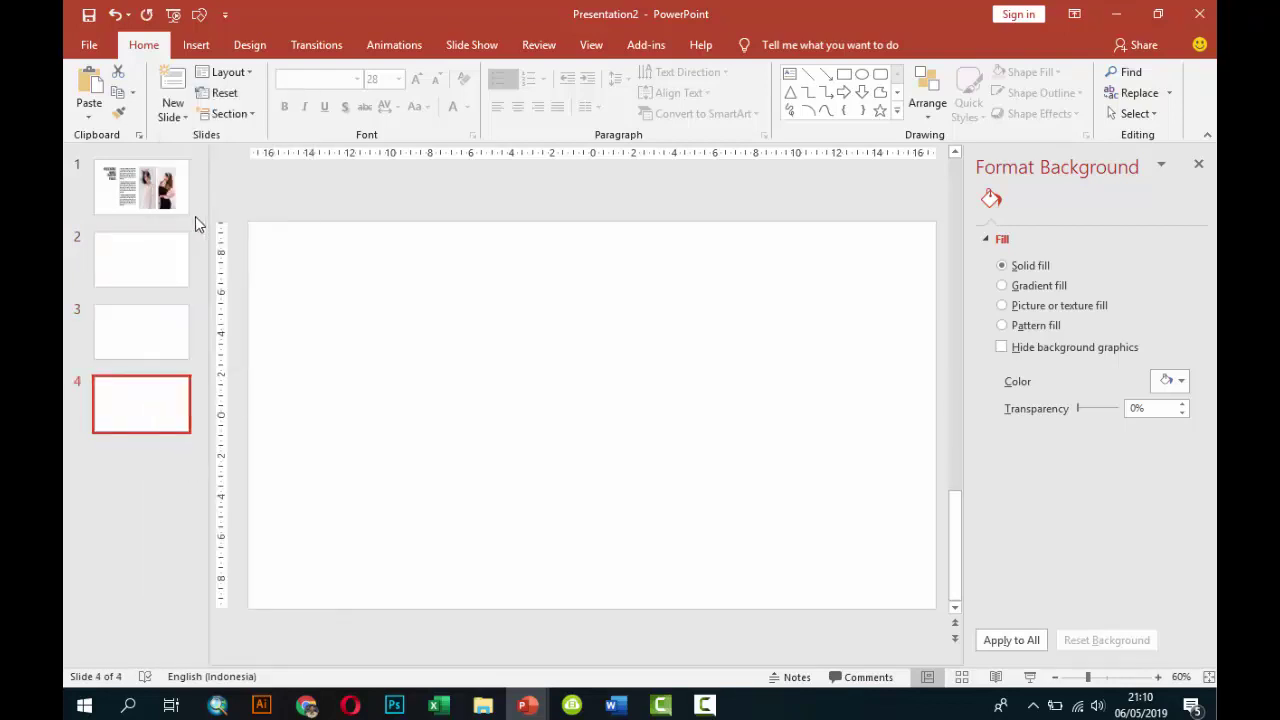
click(175, 270)
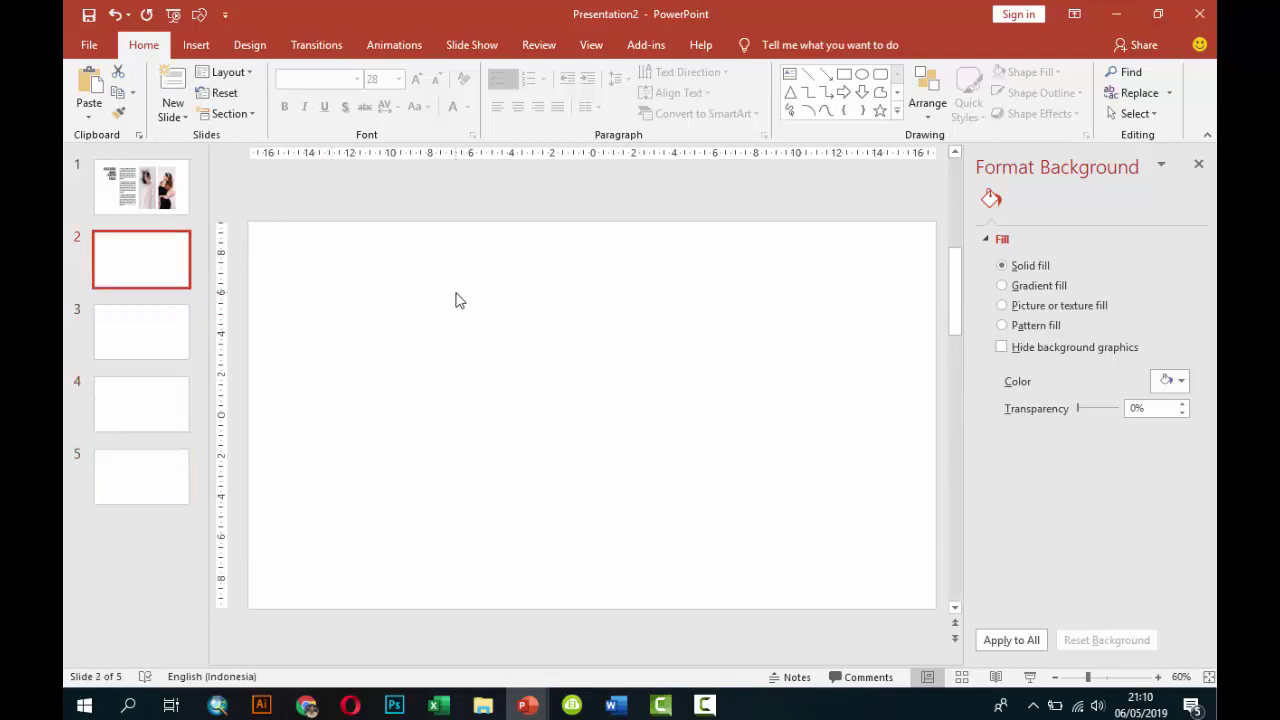
Draw a blue rectangle over the left half of slide 2 and remove its outline.
click(196, 45)
click(398, 124)
click(440, 172)
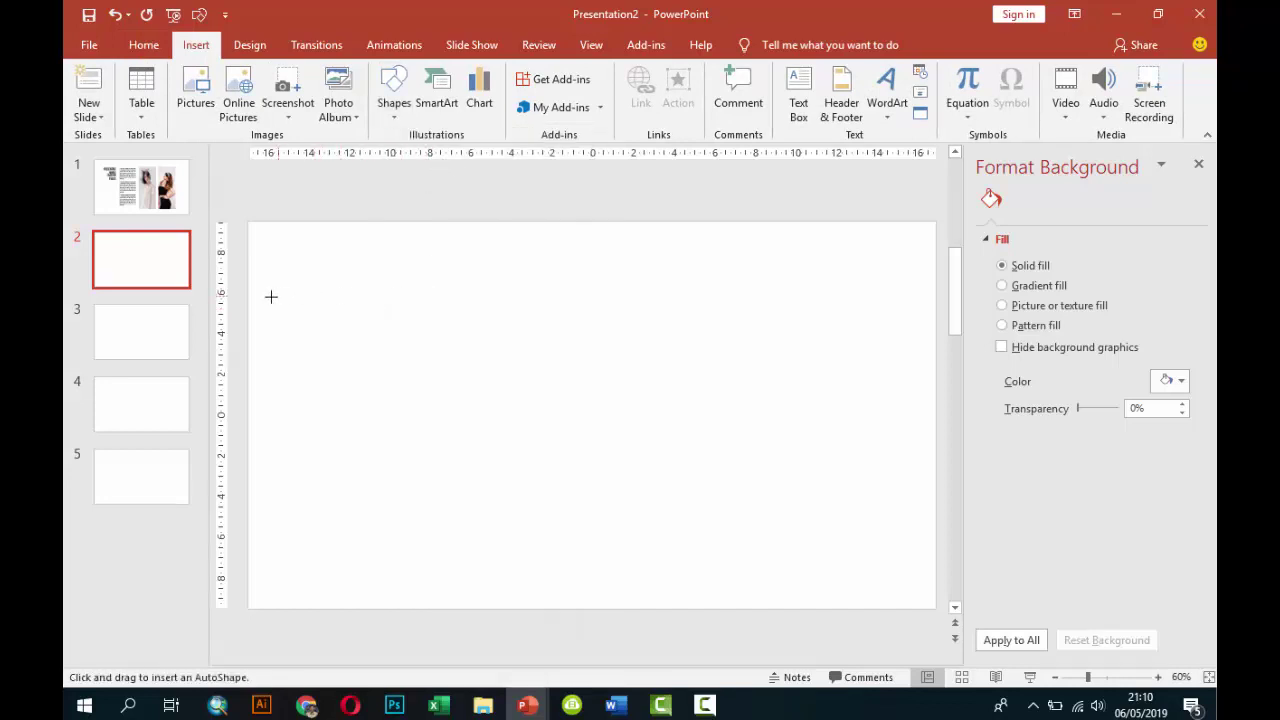
drag(250, 294, 582, 527)
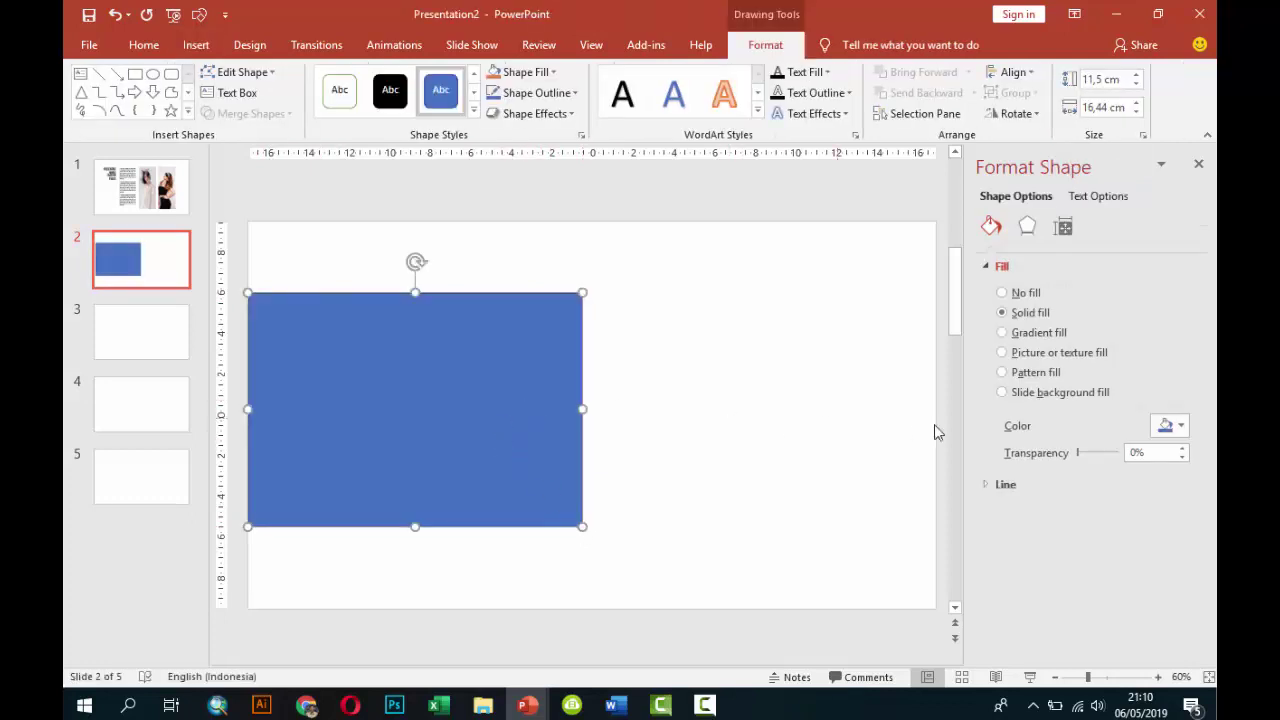
click(990, 485)
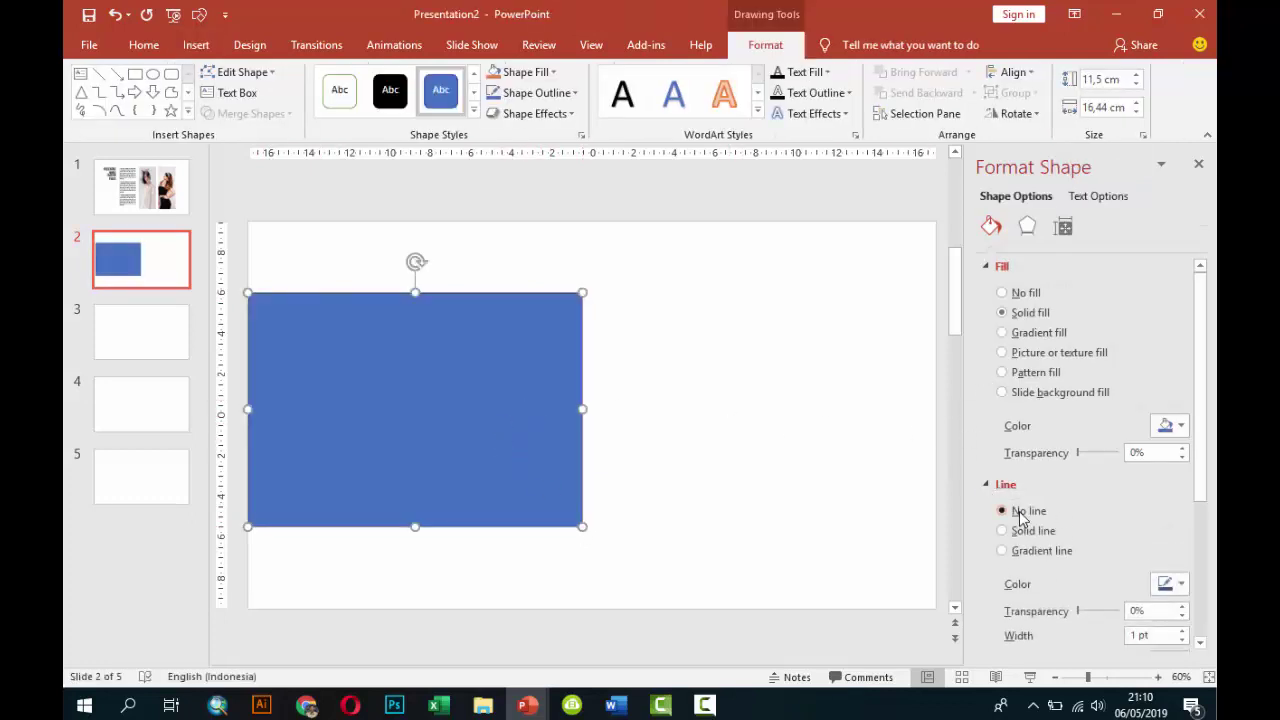
click(1021, 513)
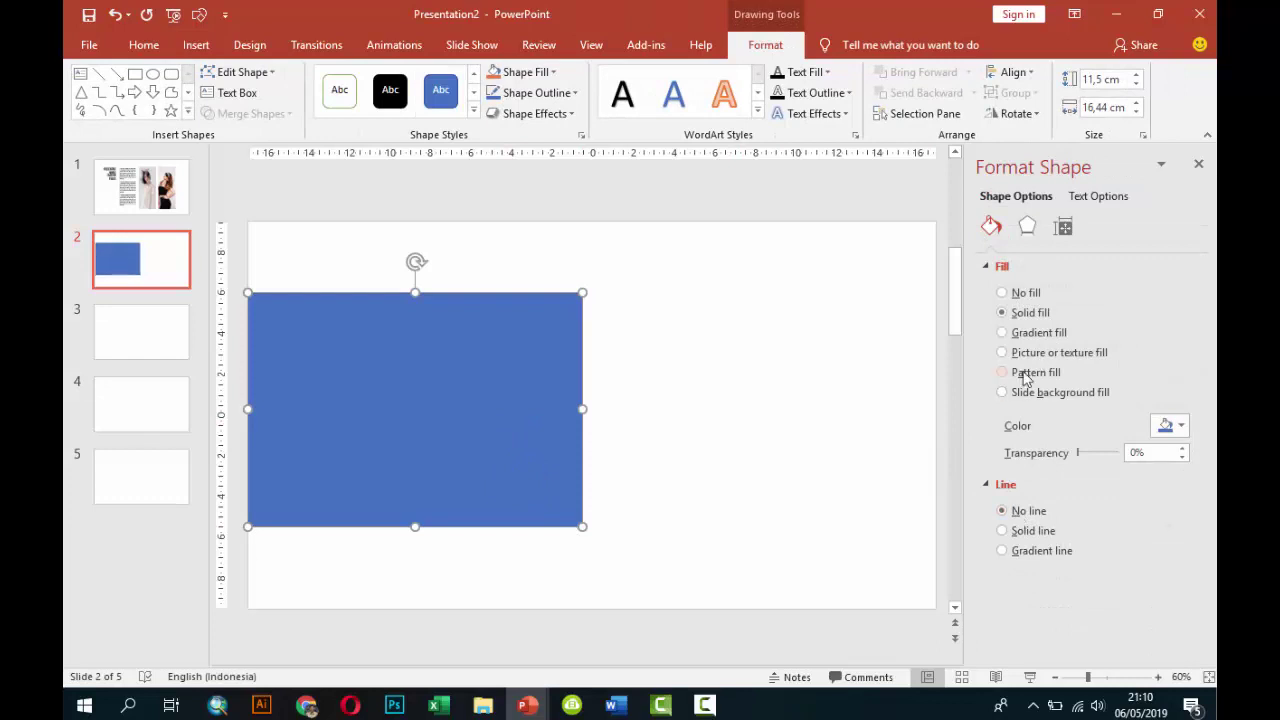
Give the rectangle an Offset: Right outer shadow at 8 pt distance.
click(1028, 228)
click(1164, 295)
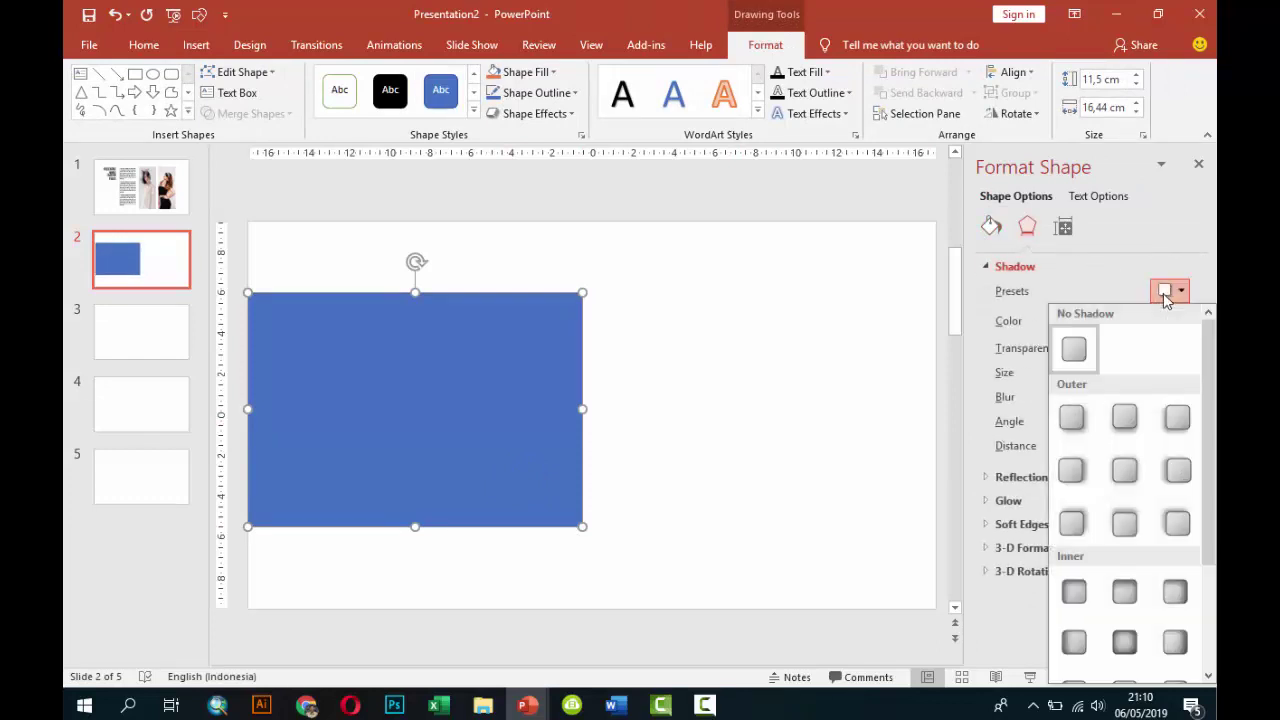
click(1076, 474)
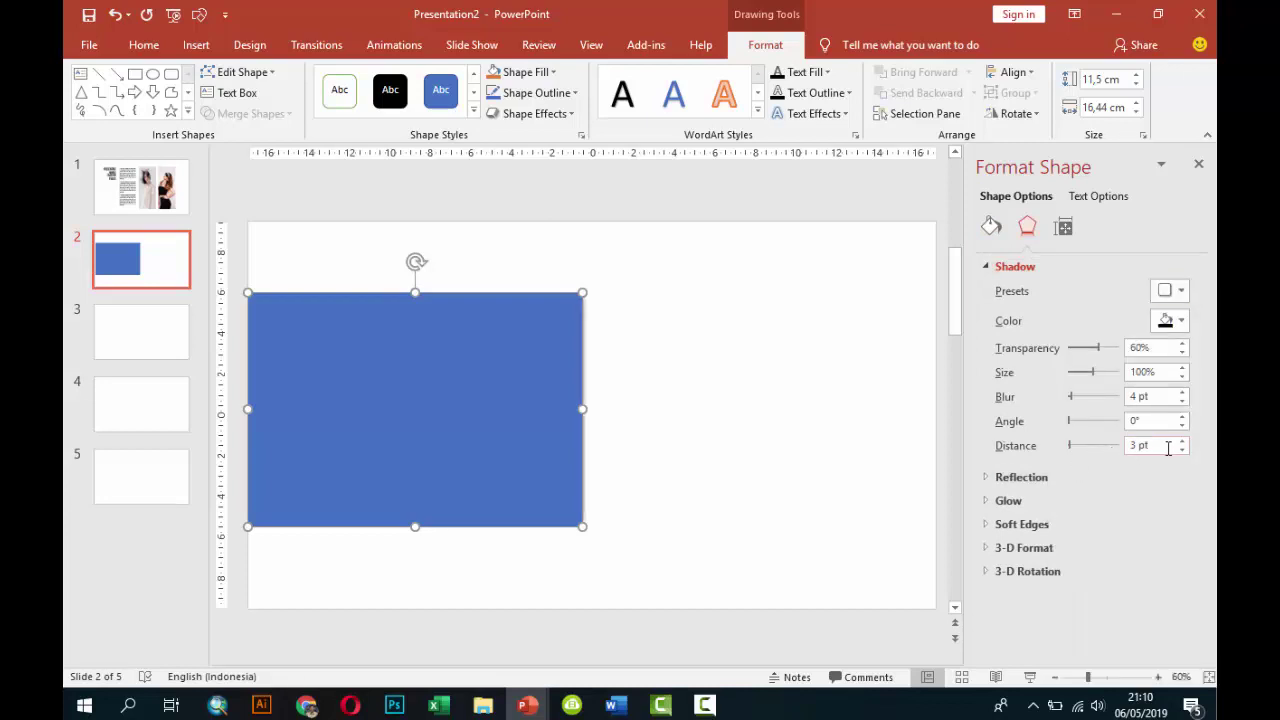
click(1182, 441)
click(1182, 441)
click(1182, 441)
click(1182, 441)
click(1182, 441)
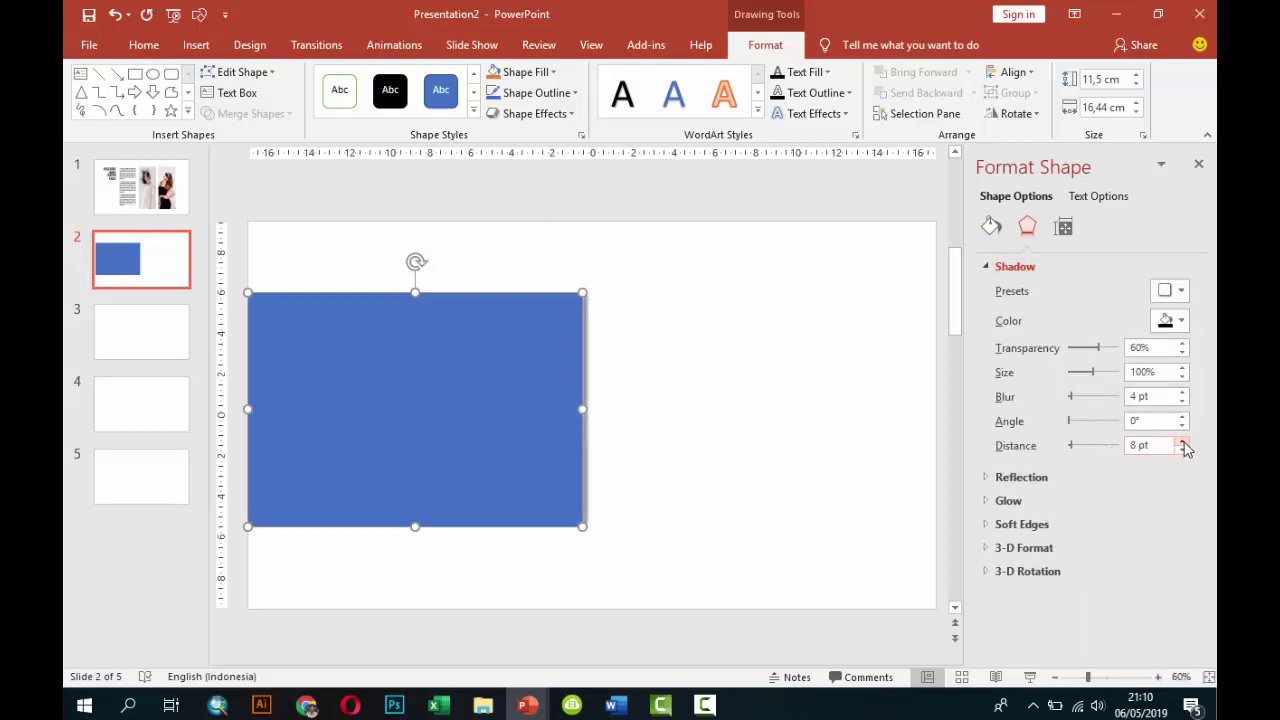
click(888, 421)
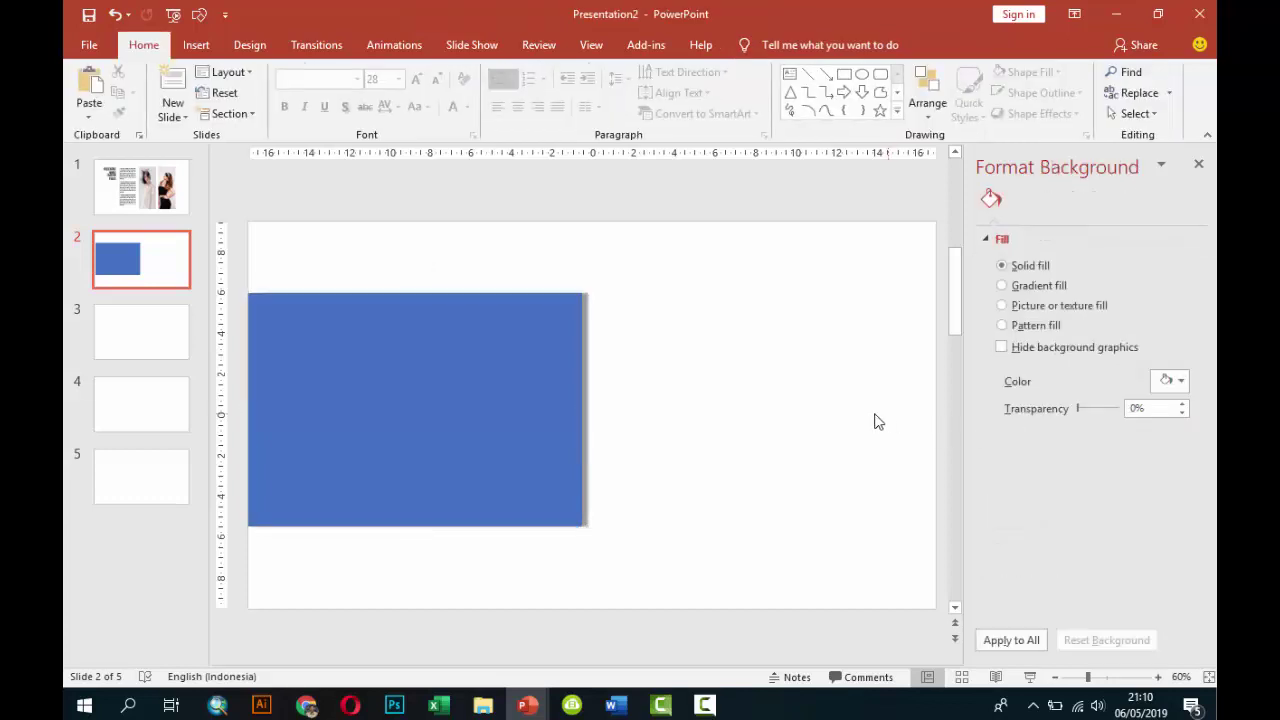
Switch the rectangle's shadow to the Offset: Top Right preset with an 8 pt distance.
double_click(578, 377)
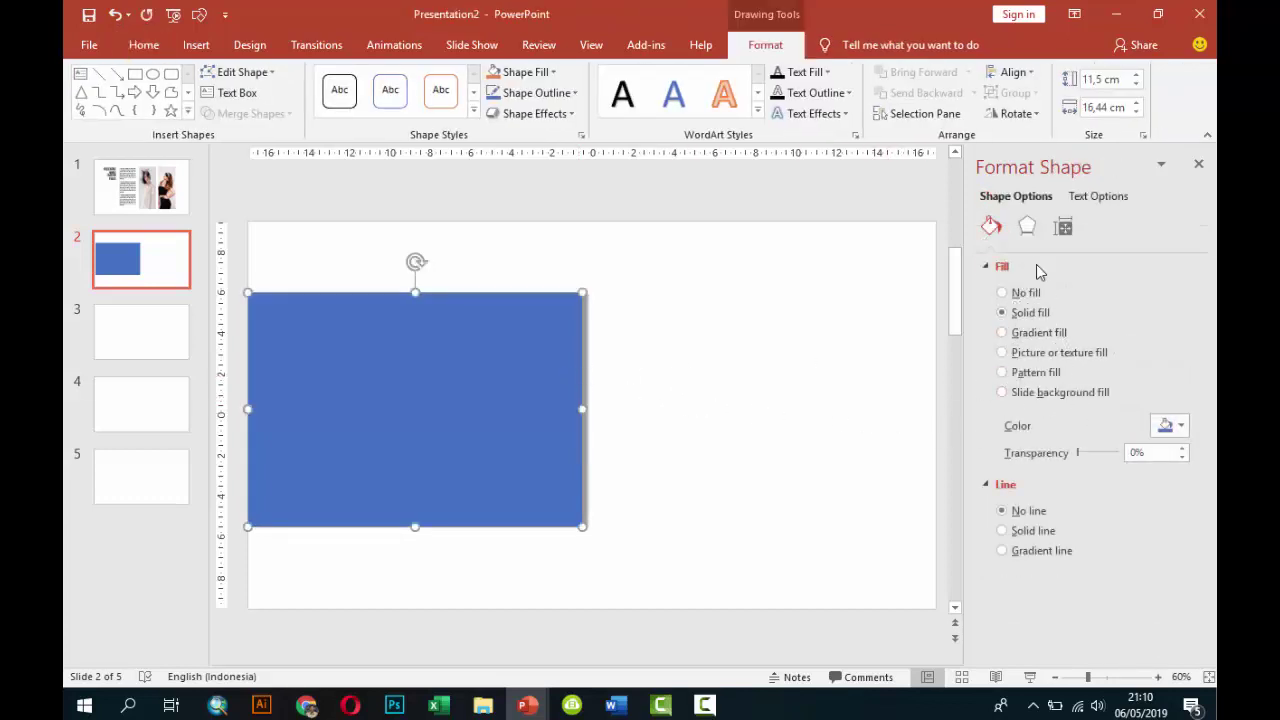
click(1027, 228)
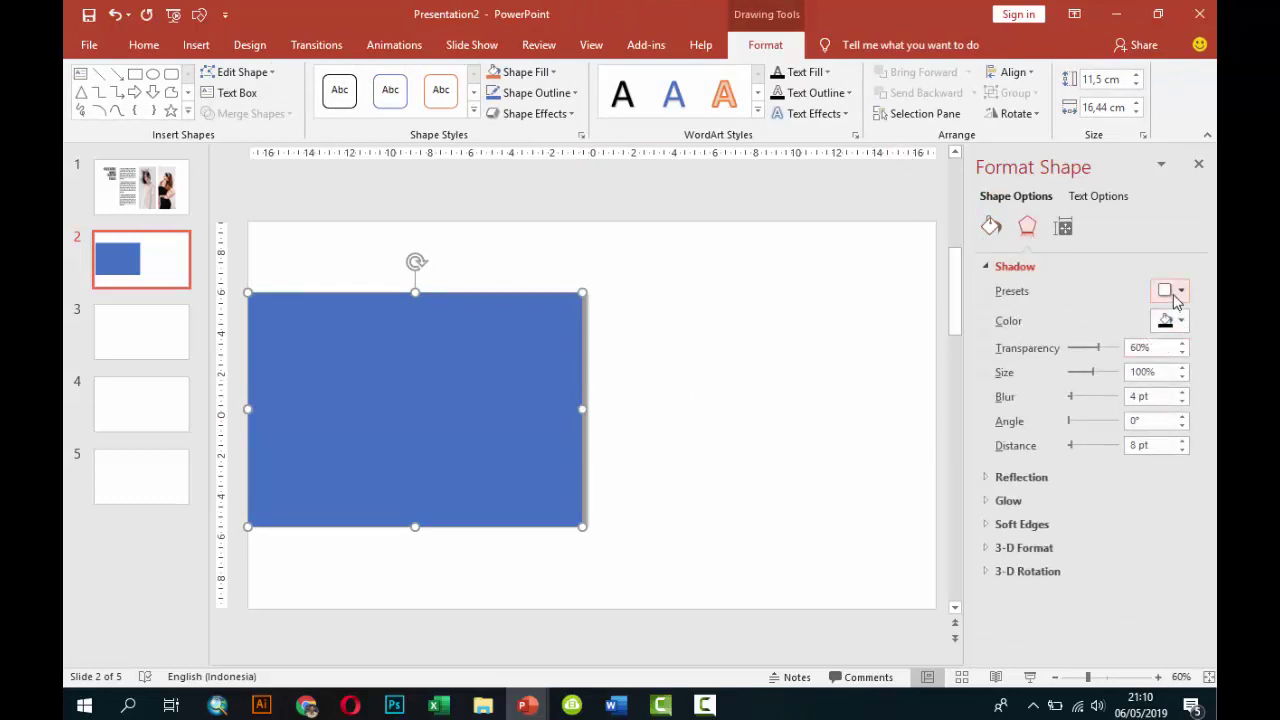
click(1172, 290)
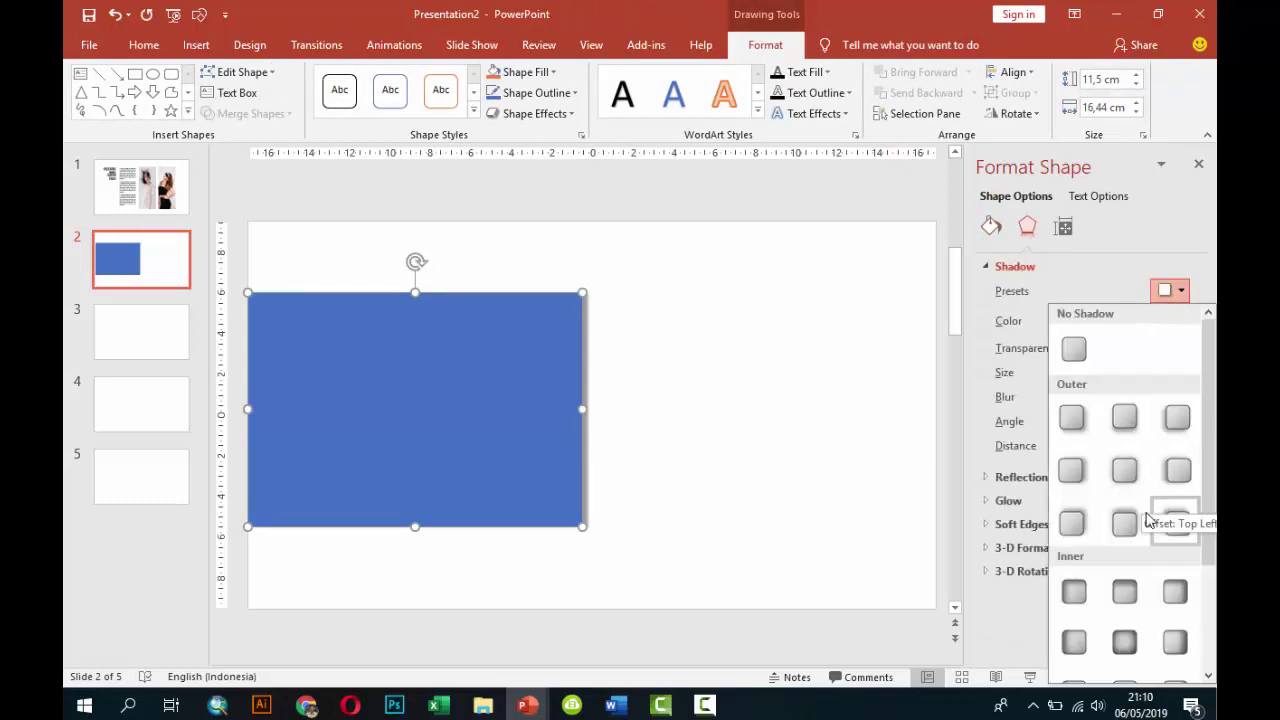
click(1078, 524)
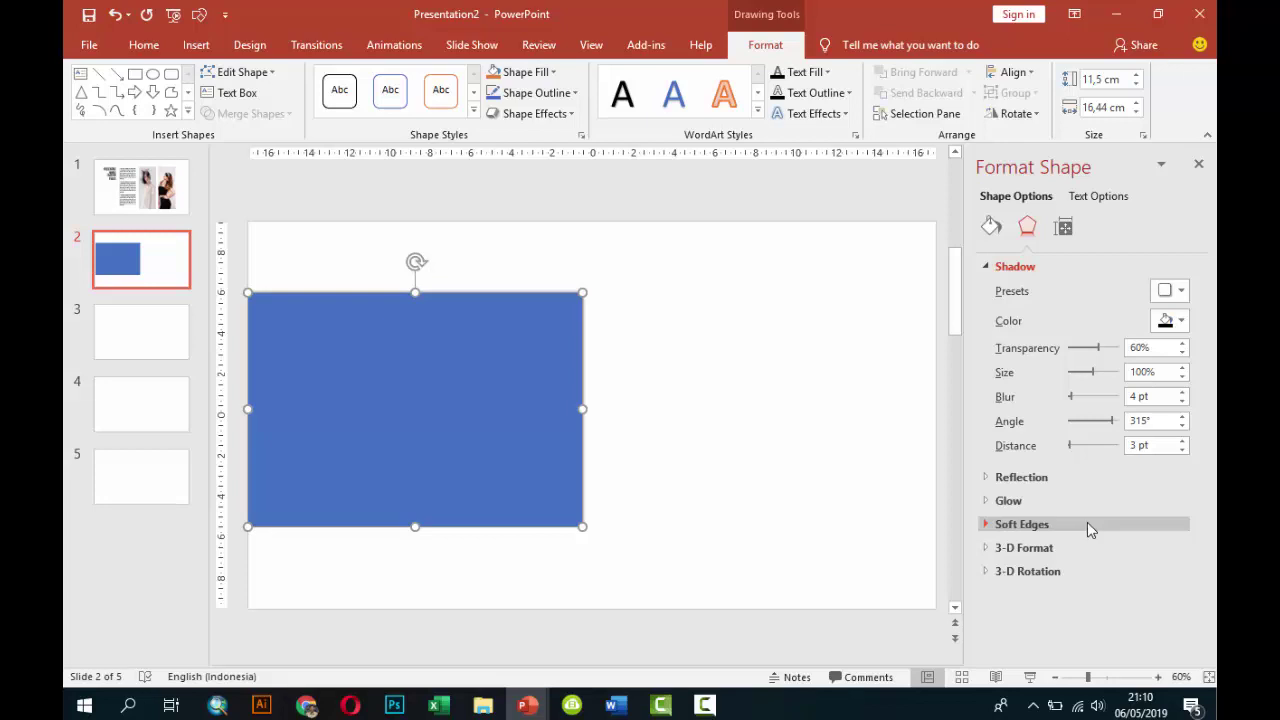
click(1168, 291)
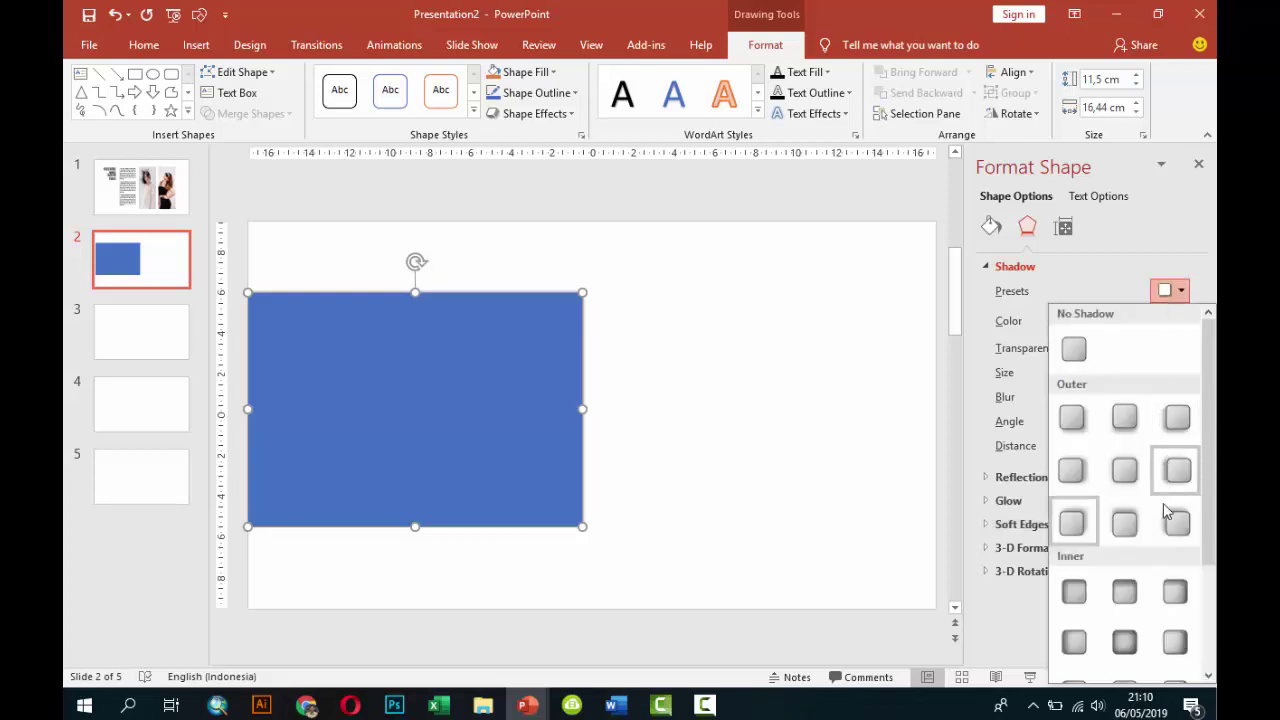
click(1074, 524)
click(1182, 441)
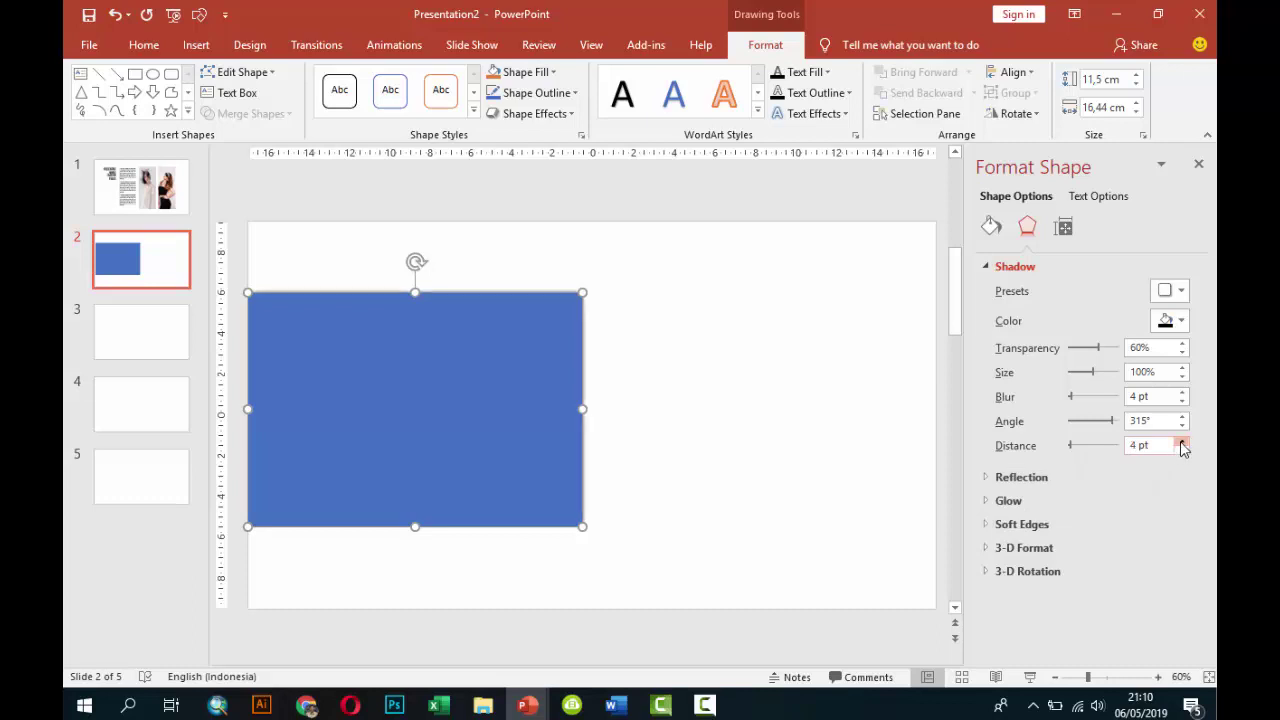
click(1182, 442)
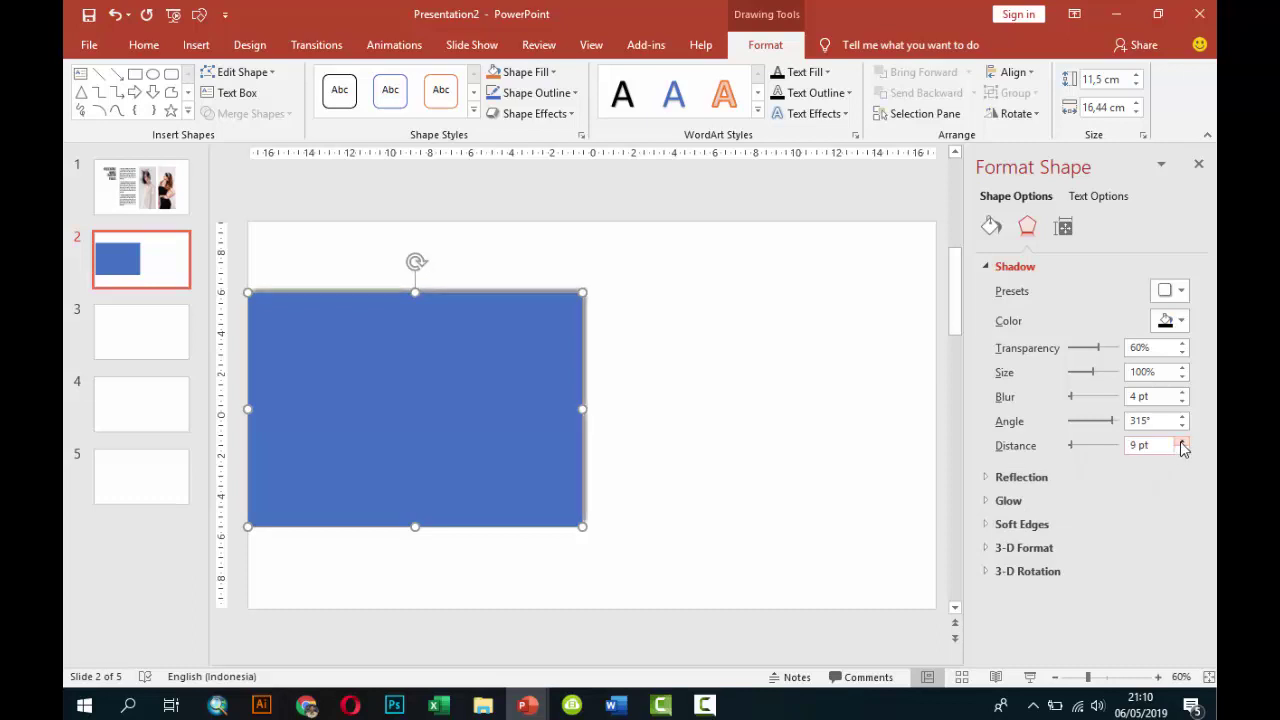
click(1182, 449)
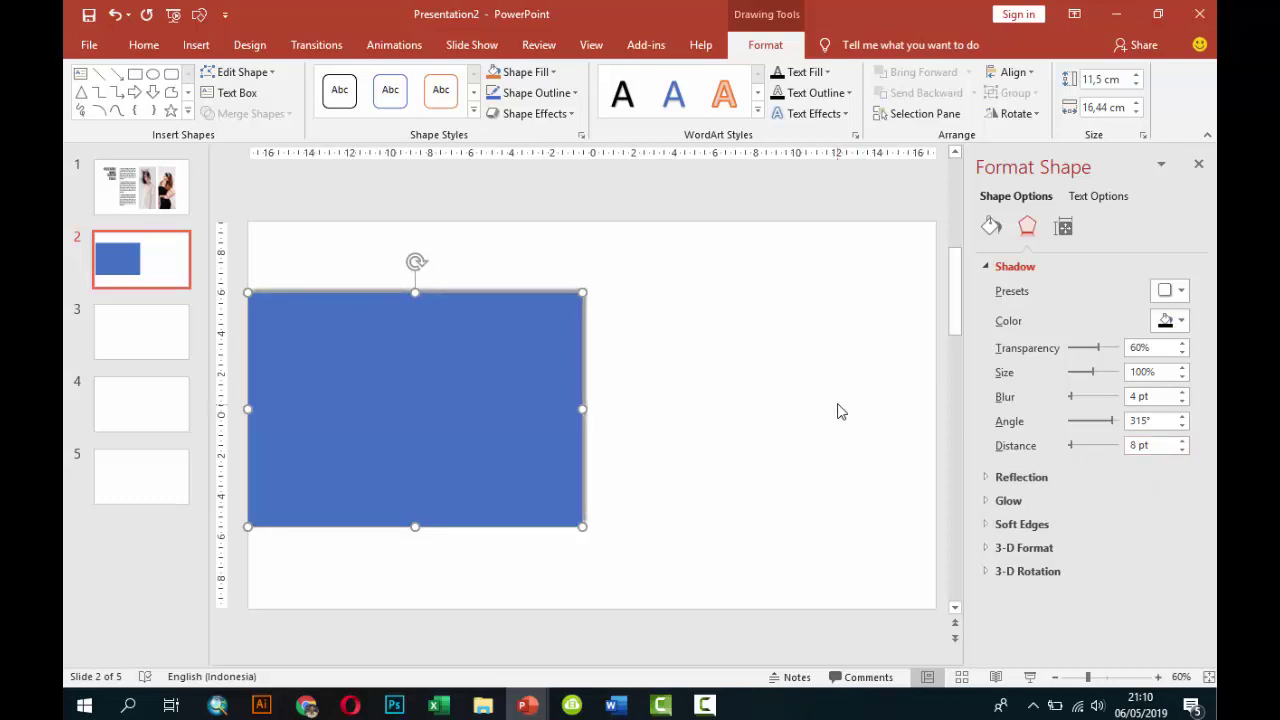
click(993, 235)
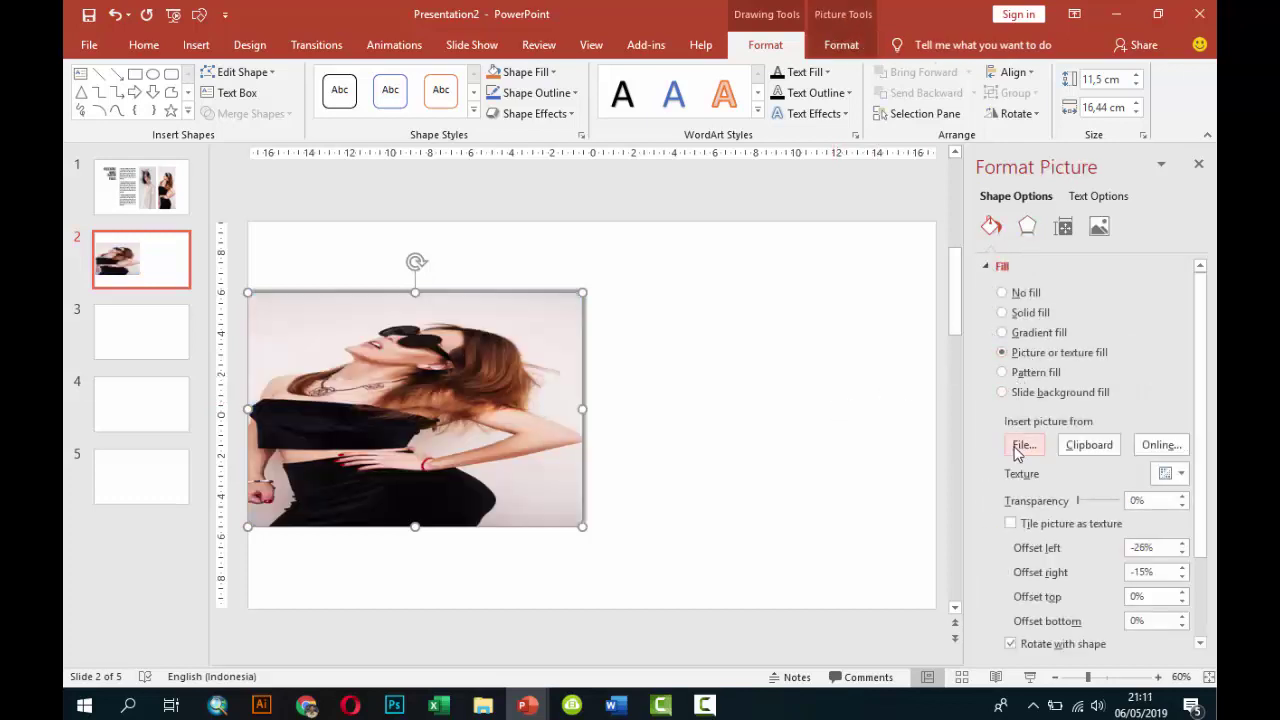
Fill the rectangle with the photo of the woman in black clothes.
click(1023, 444)
scroll(728, 298, down, 3)
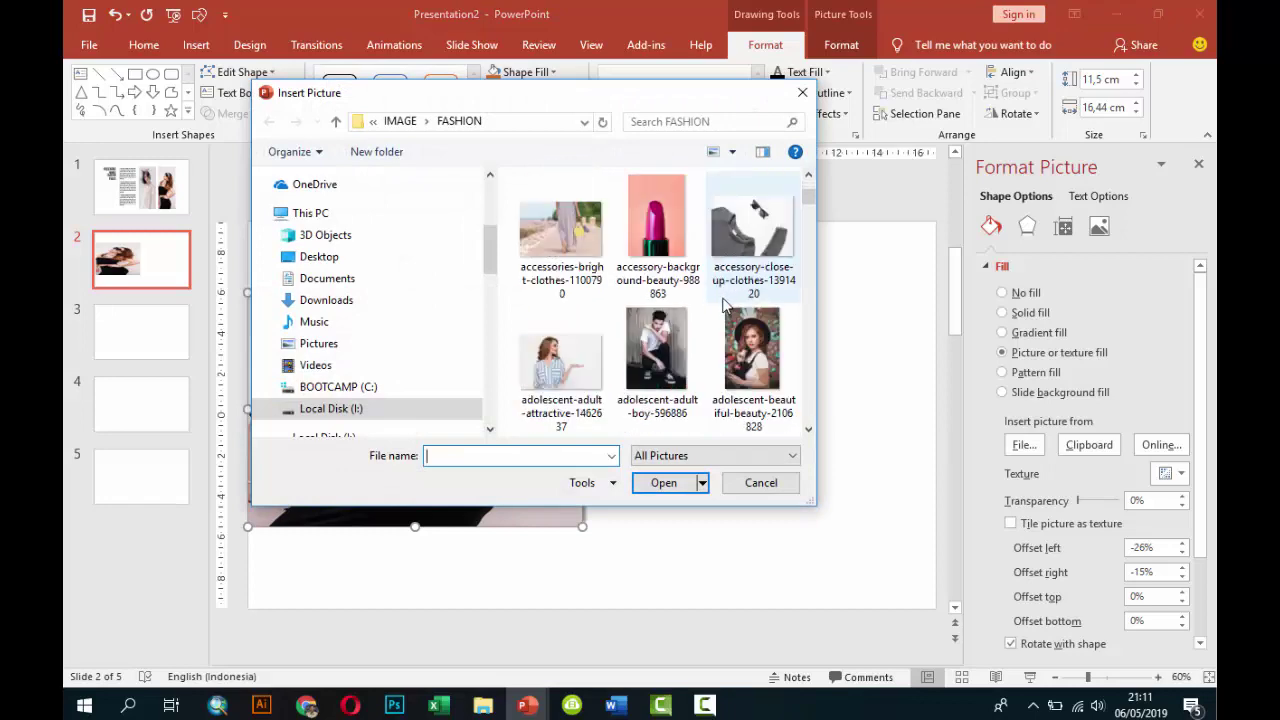
scroll(728, 305, down, 3)
scroll(729, 313, down, 2)
scroll(735, 319, down, 3)
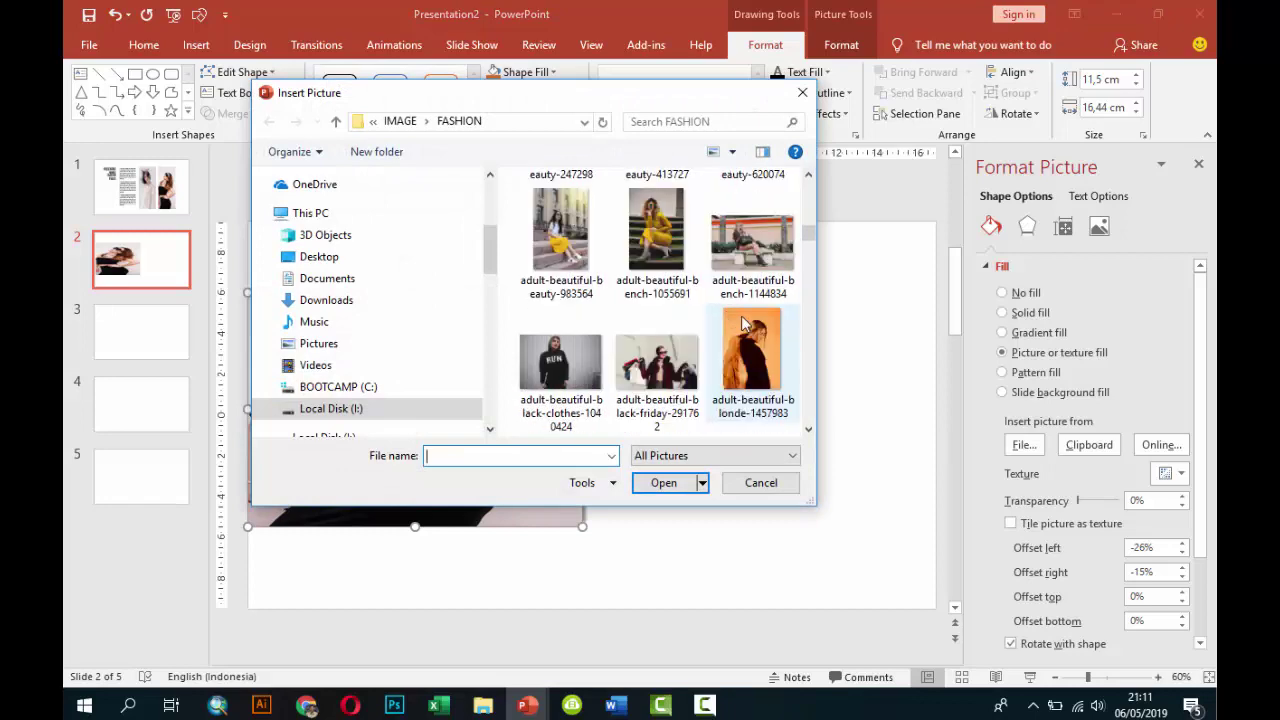
click(560, 362)
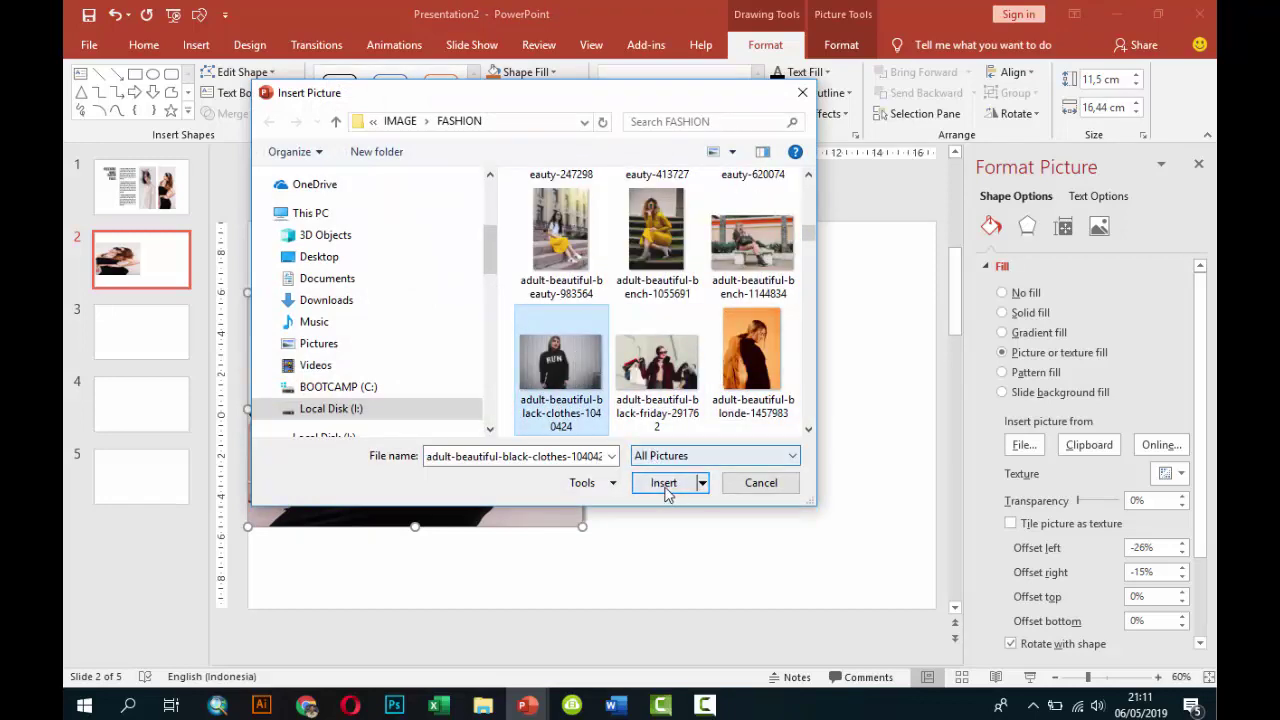
click(663, 483)
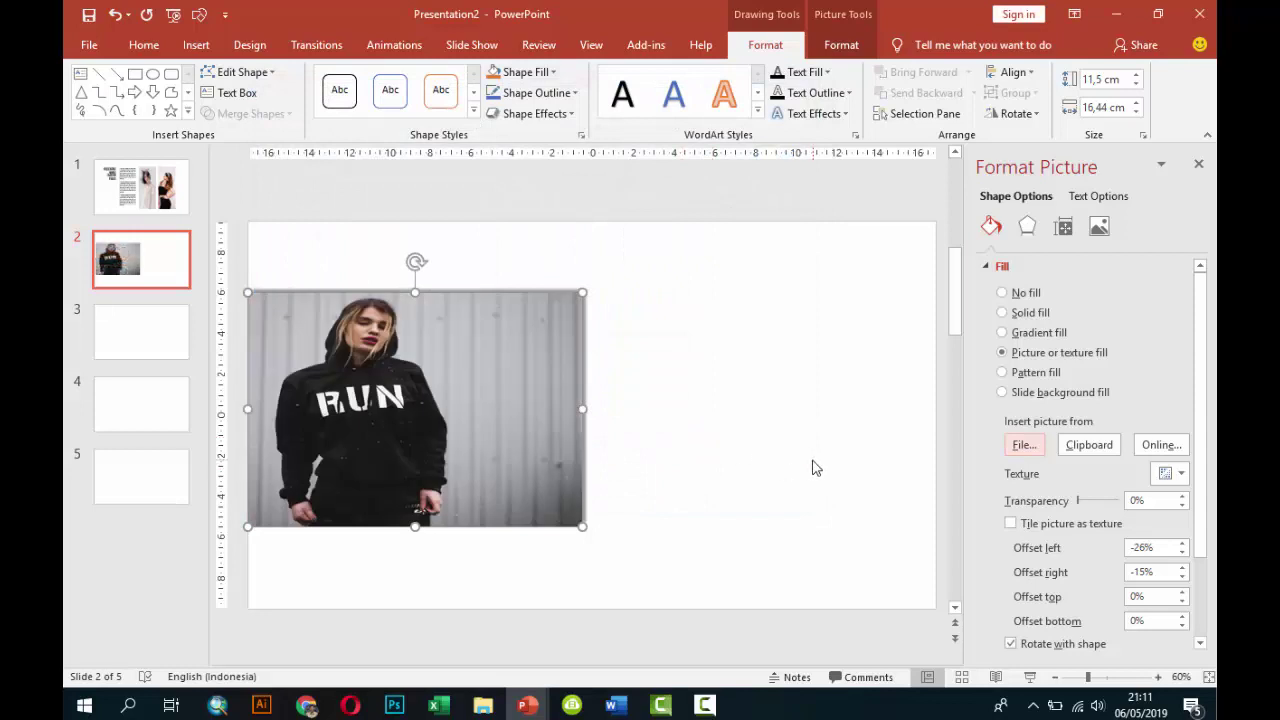
Set the picture fill offsets to -21% left and -8% right, with a slightly negative bottom offset.
click(1182, 549)
click(1182, 549)
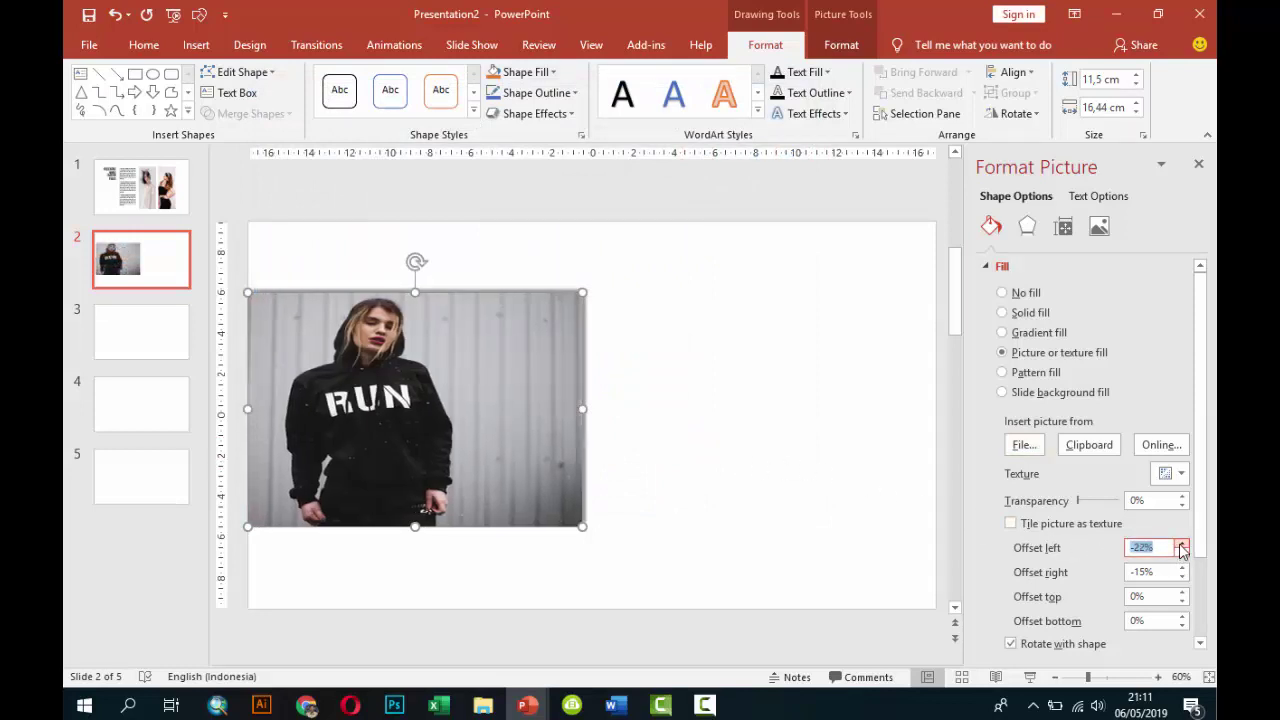
click(1182, 549)
click(1182, 567)
click(1182, 567)
click(1182, 567)
click(1182, 567)
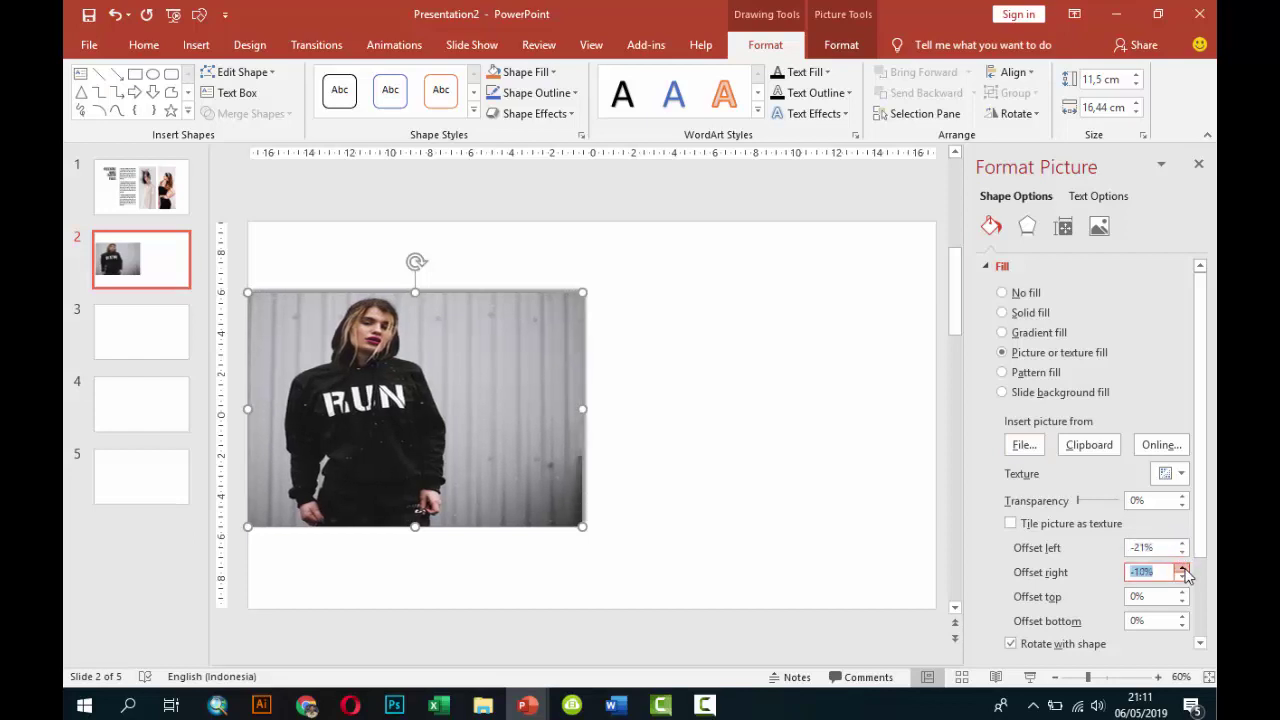
click(1182, 567)
click(1182, 567)
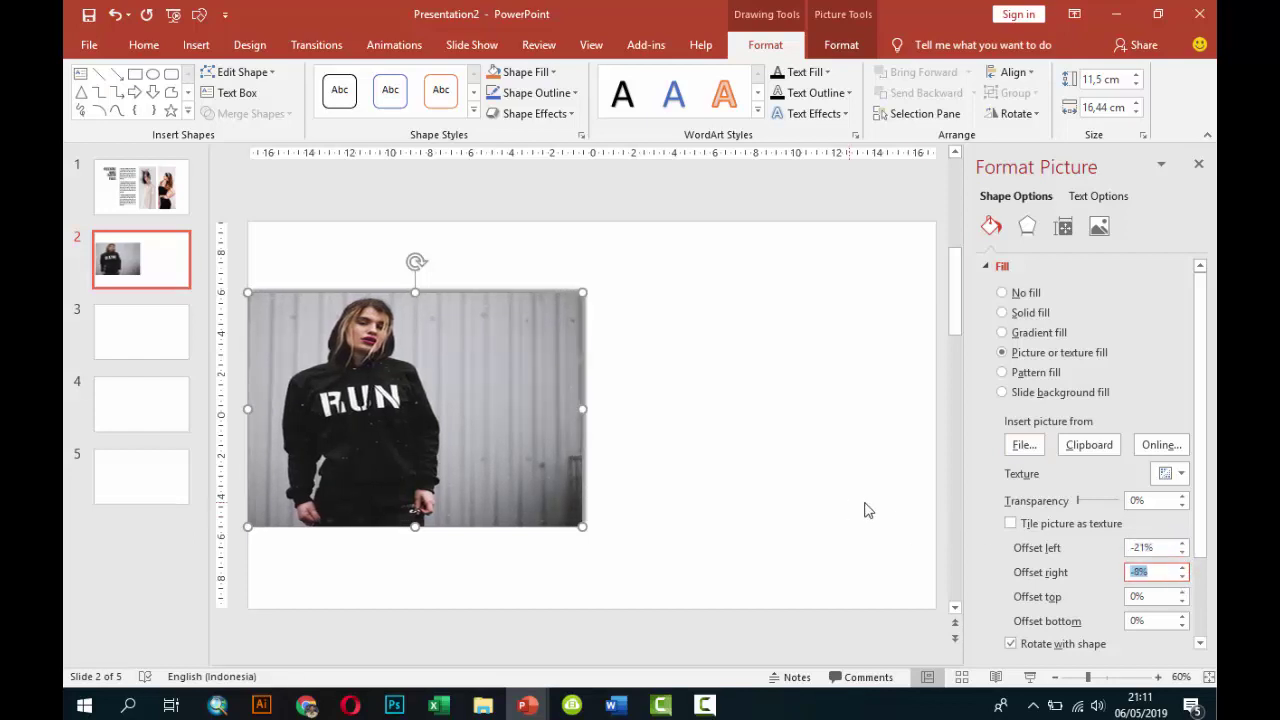
click(1182, 626)
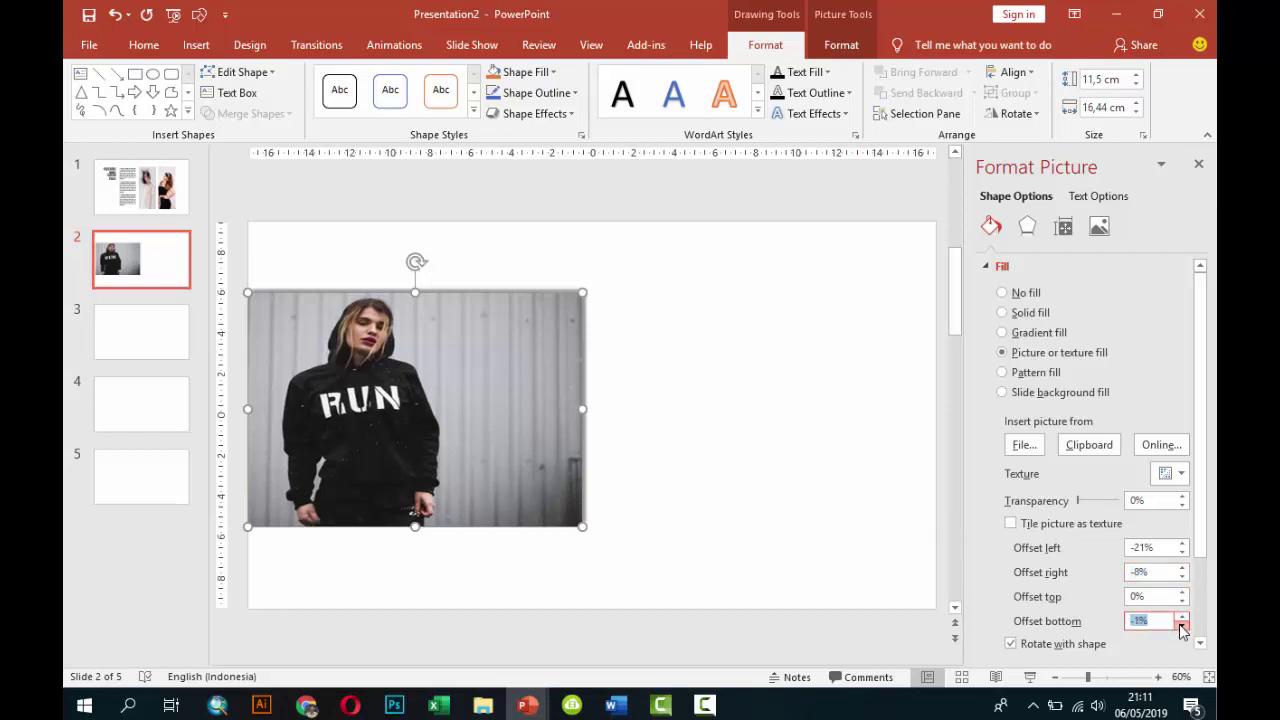
click(1182, 626)
click(786, 458)
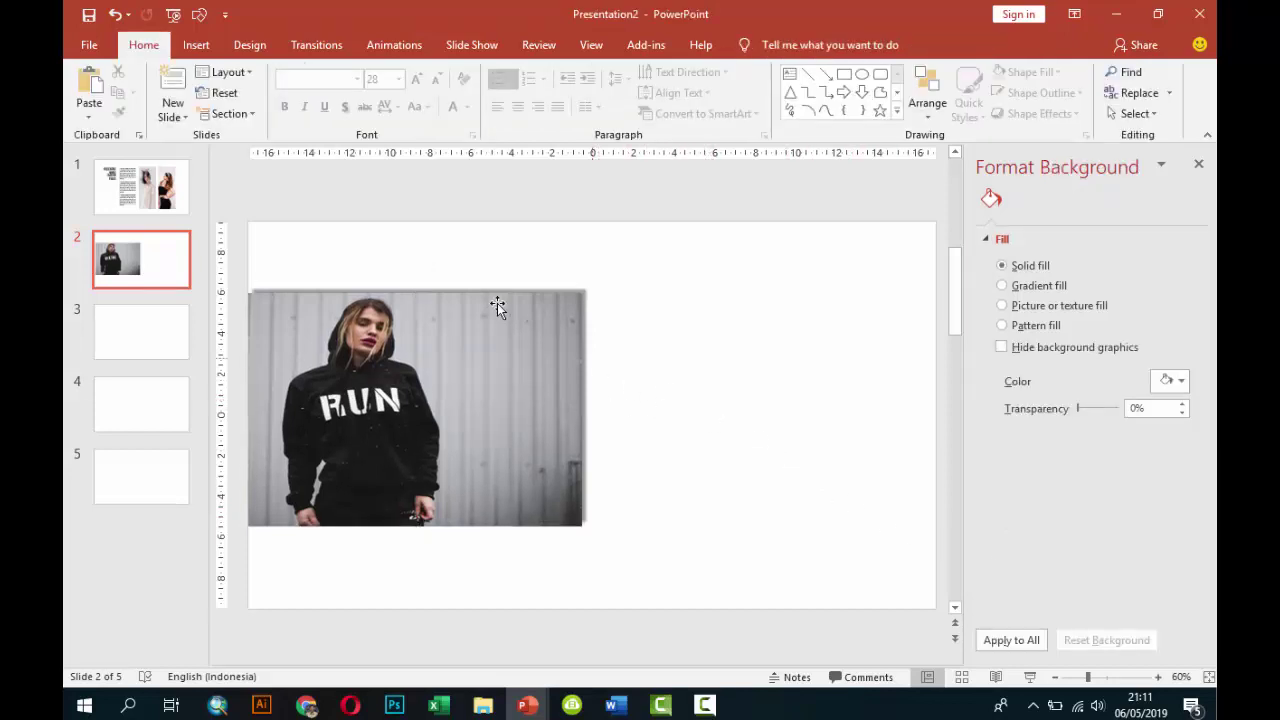
Draw a new rectangle with no fill and a white outline.
click(196, 45)
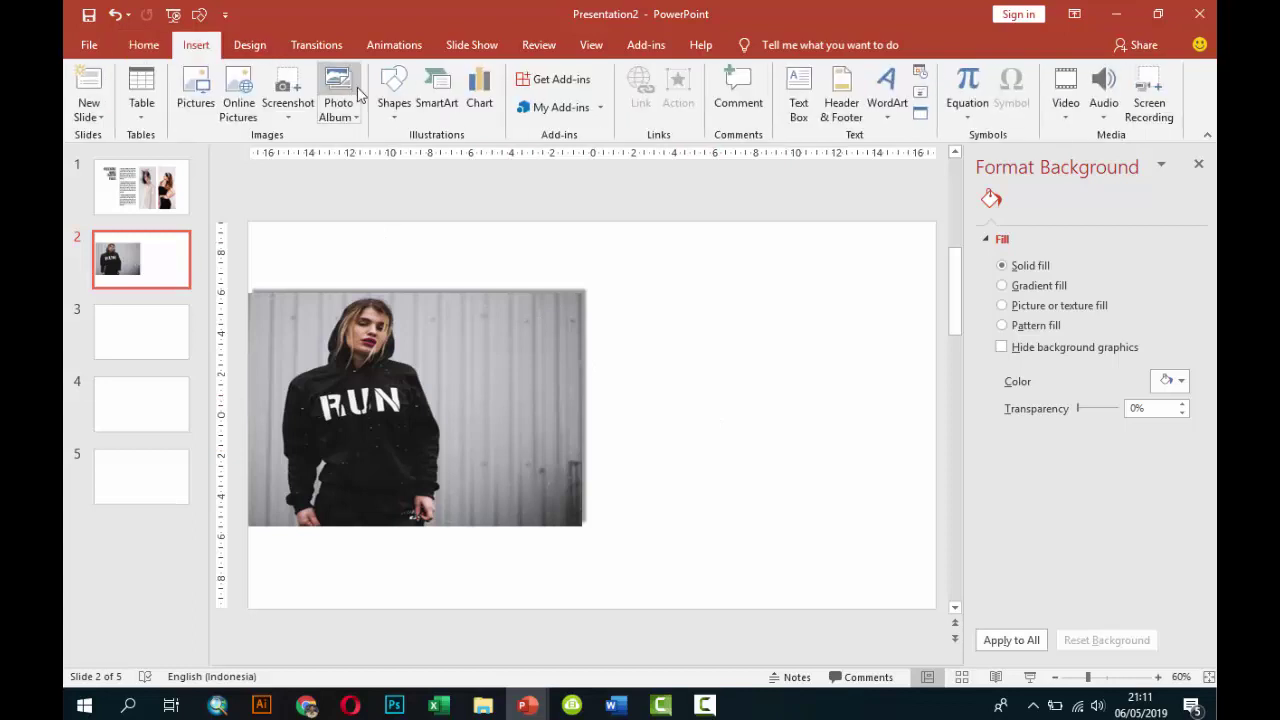
click(394, 95)
click(441, 153)
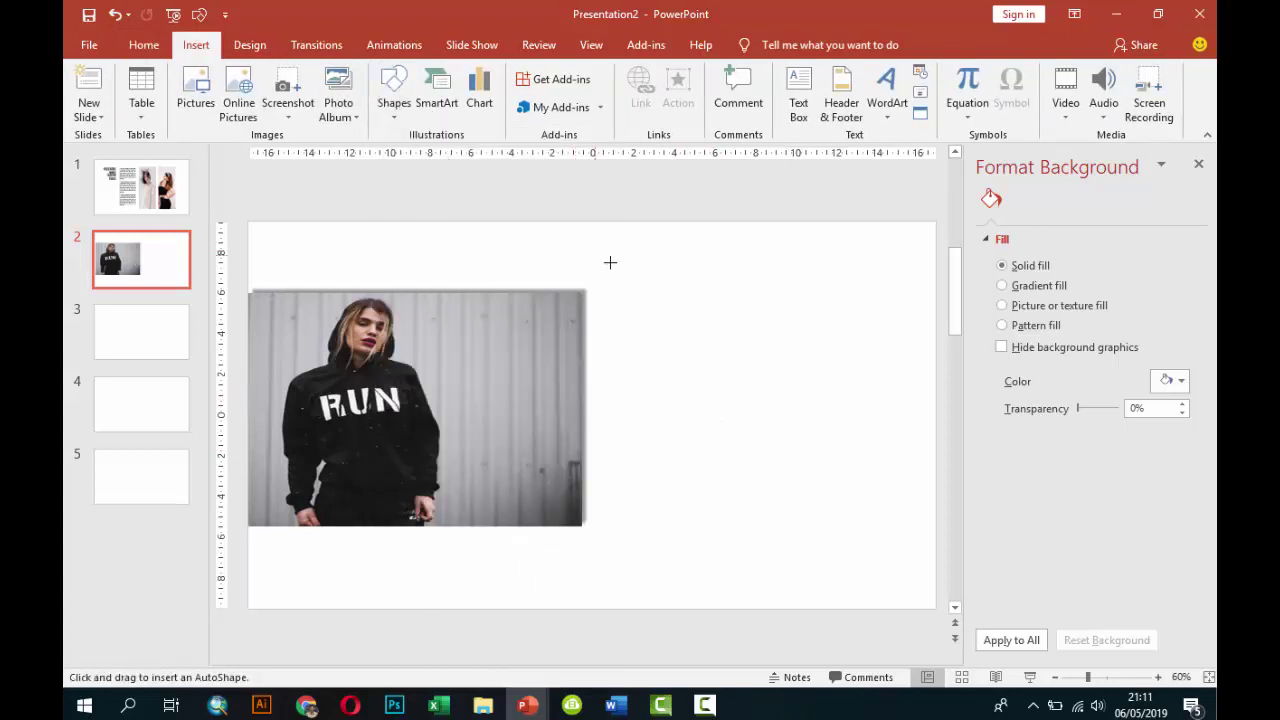
drag(620, 268, 850, 445)
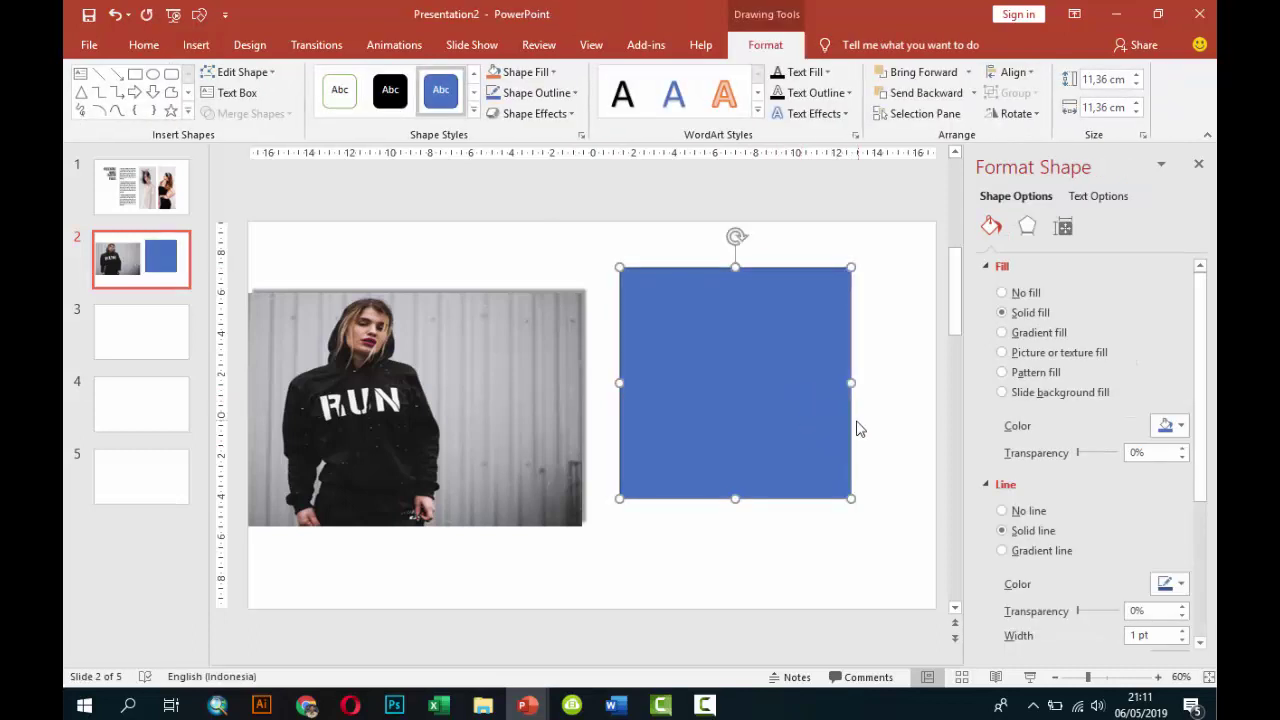
click(1019, 293)
click(1168, 522)
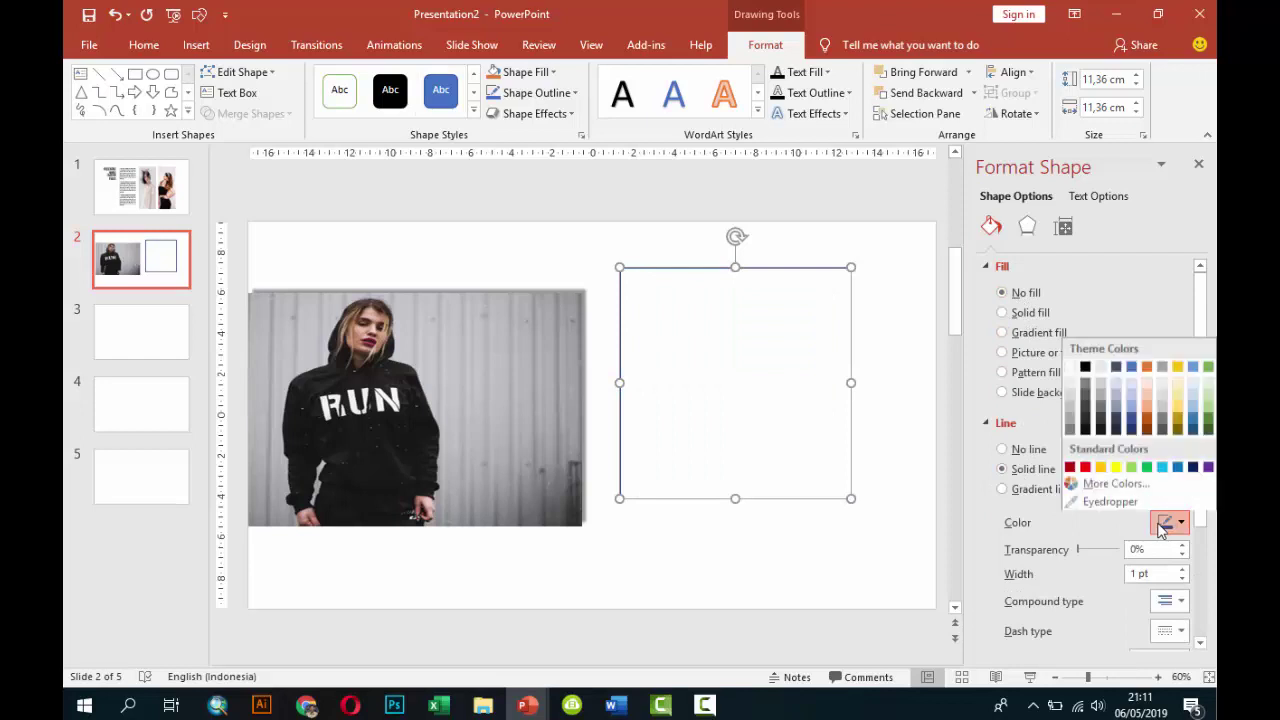
click(1072, 368)
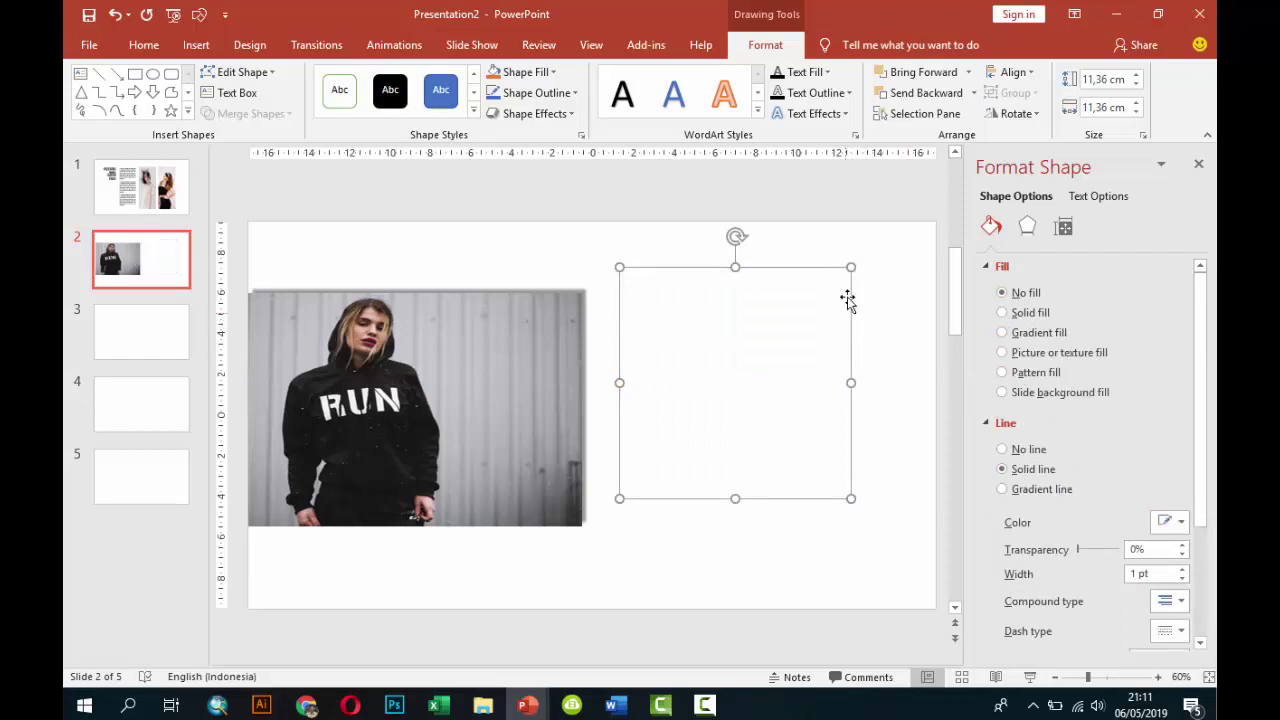
Resize it into a roughly 8,11 cm square over the woman and set a 2 pt outline.
mouse_move(850, 267)
mouse_down()
mouse_move(786, 331)
mouse_move(461, 331)
mouse_move(461, 344)
mouse_up()
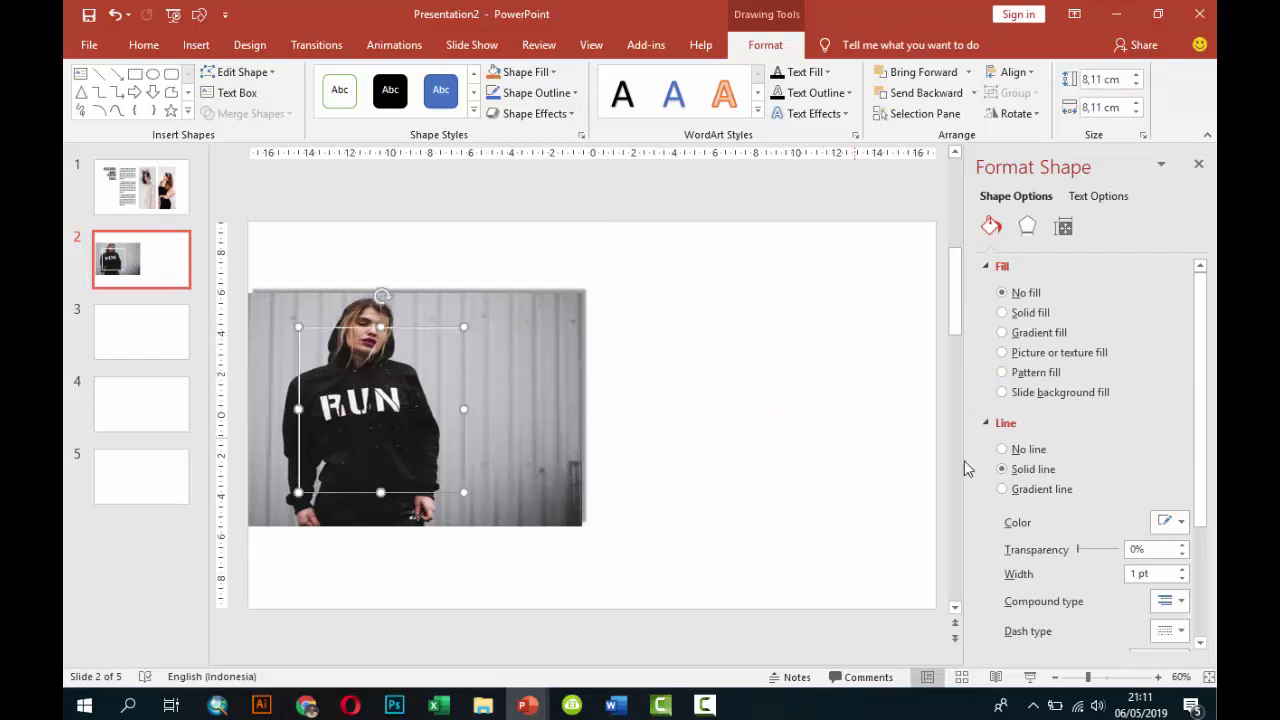
drag(1167, 573, 1133, 573)
text(2)
key(Tab)
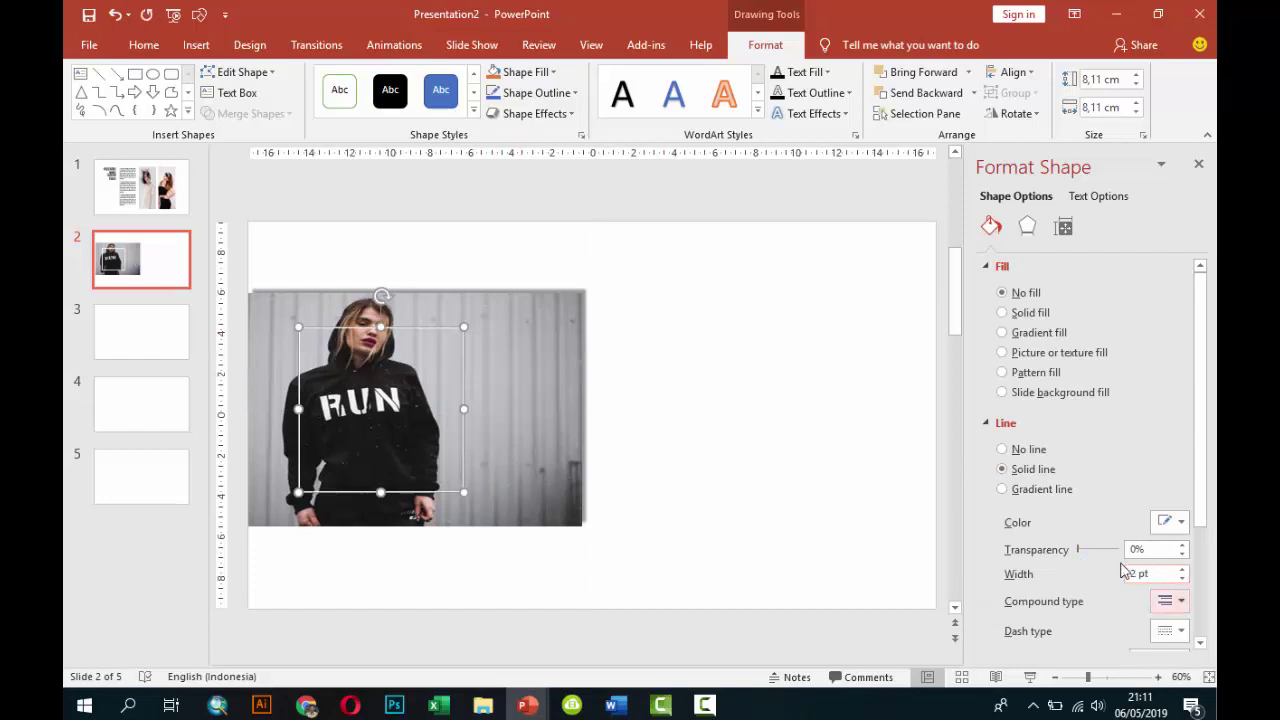
click(800, 470)
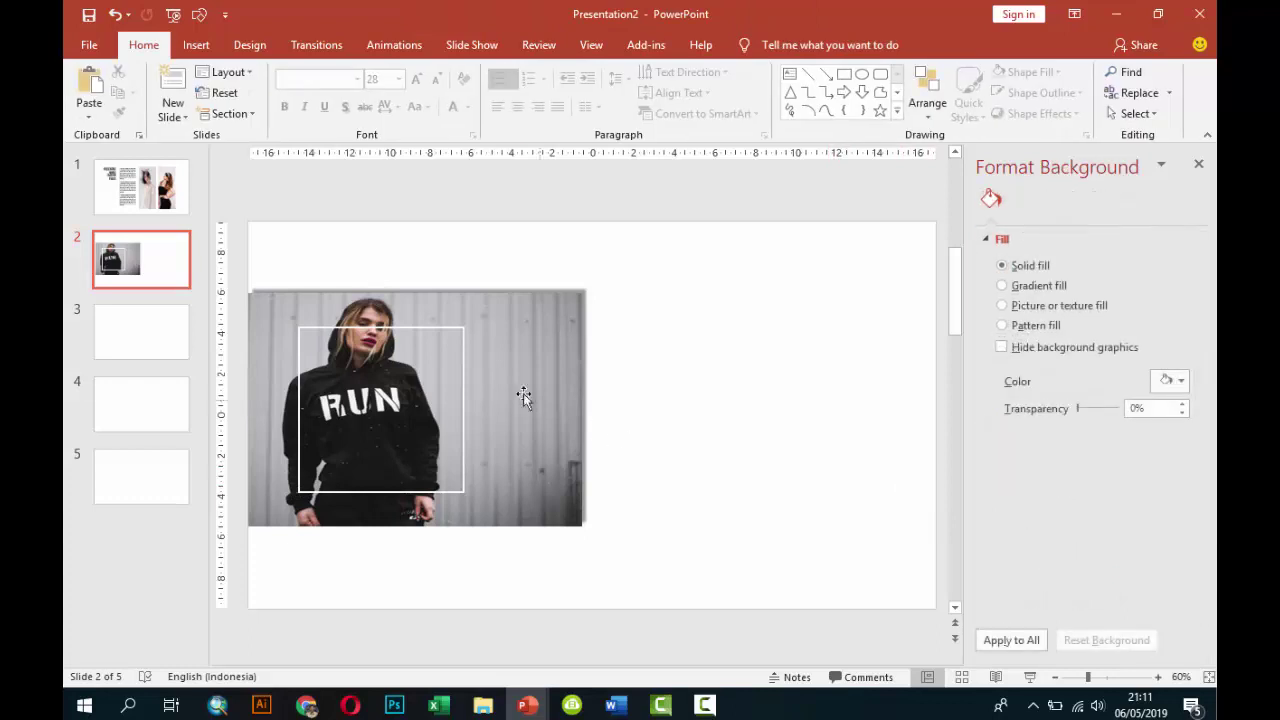
Change the white square's outline width back to 1 pt.
click(461, 371)
drag(1163, 577, 1120, 575)
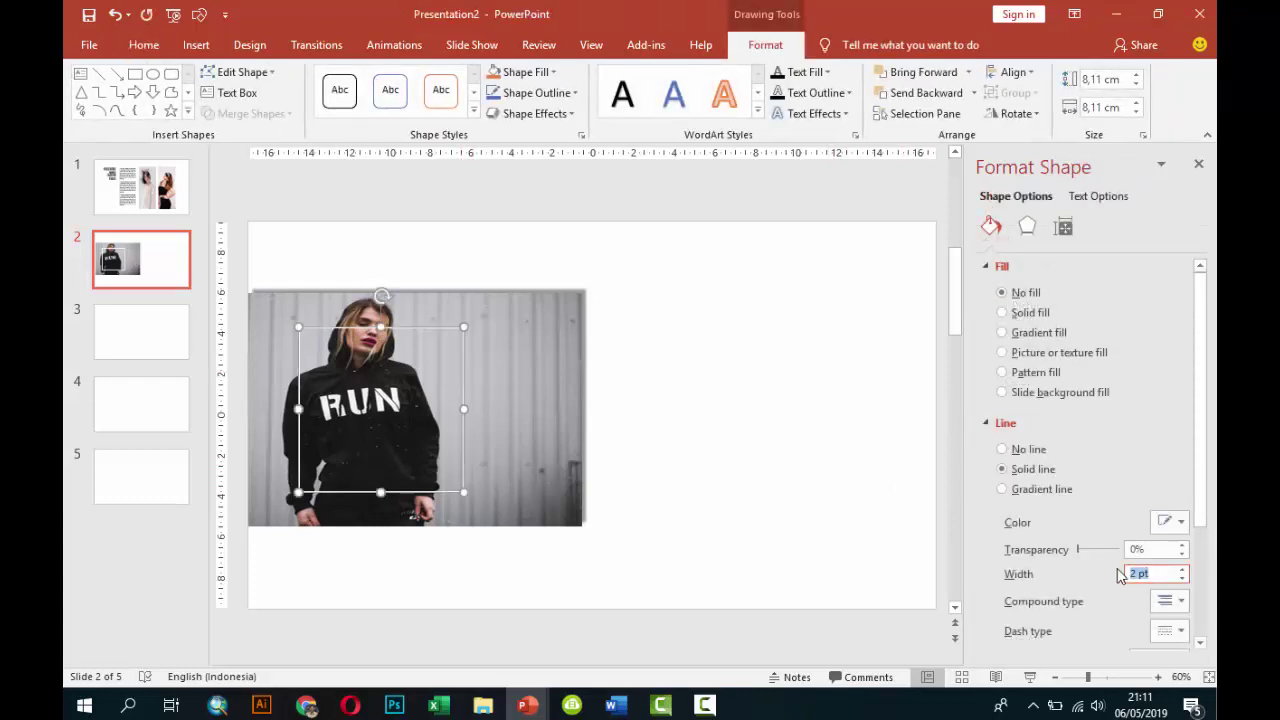
text(1)
key(Return)
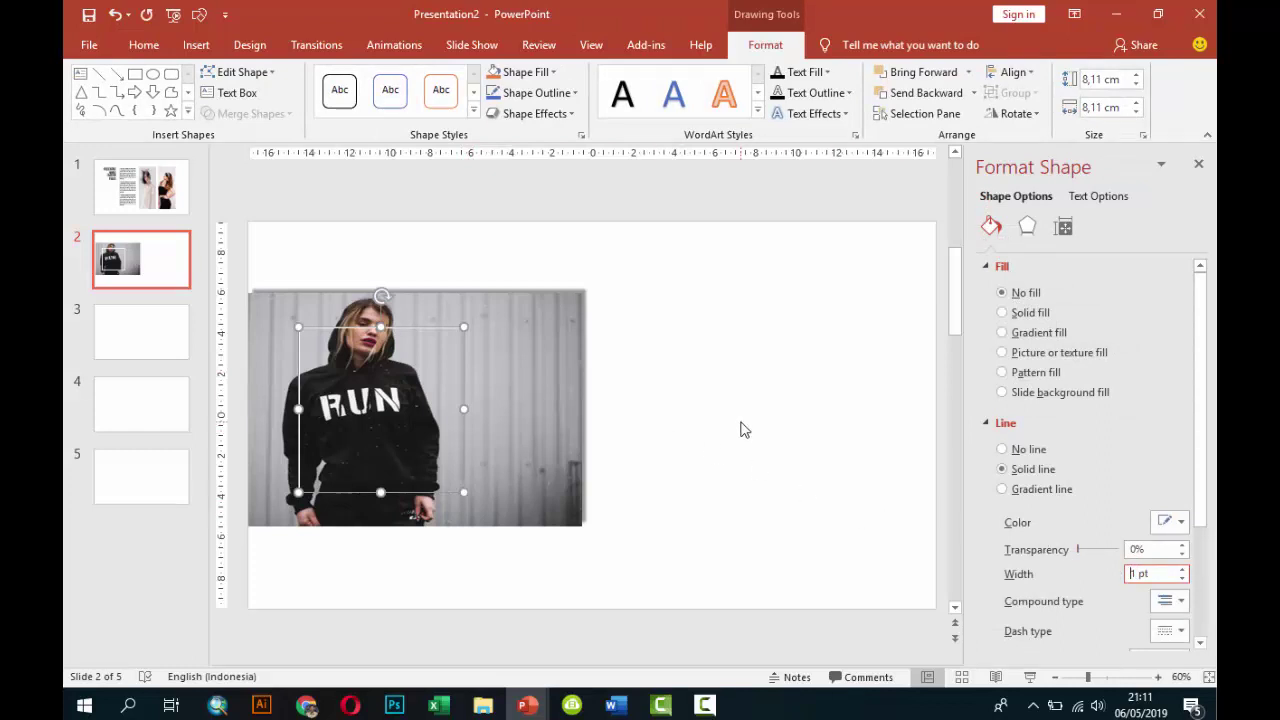
click(741, 429)
Duplicate the square, rotate the copy, and position it around the woman in the photo.
click(462, 357)
key(ctrl+d)
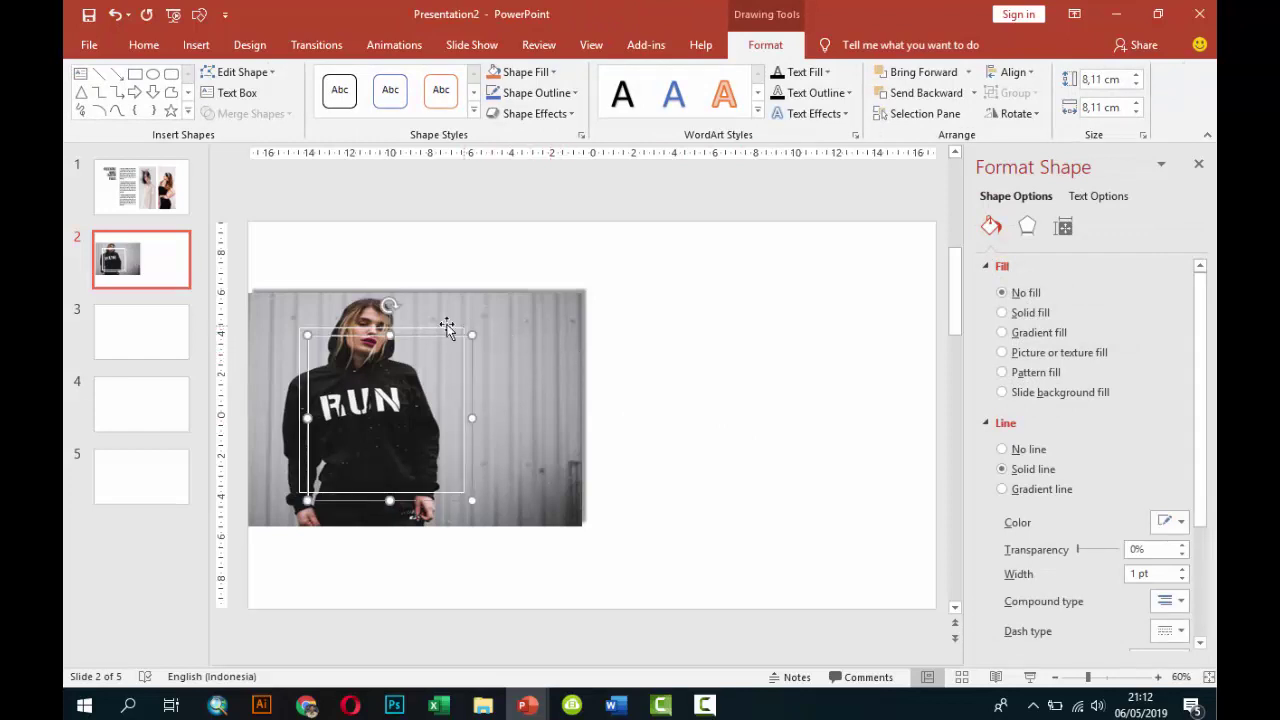
mouse_move(389, 304)
mouse_down()
mouse_move(441, 321)
mouse_move(454, 356)
mouse_up()
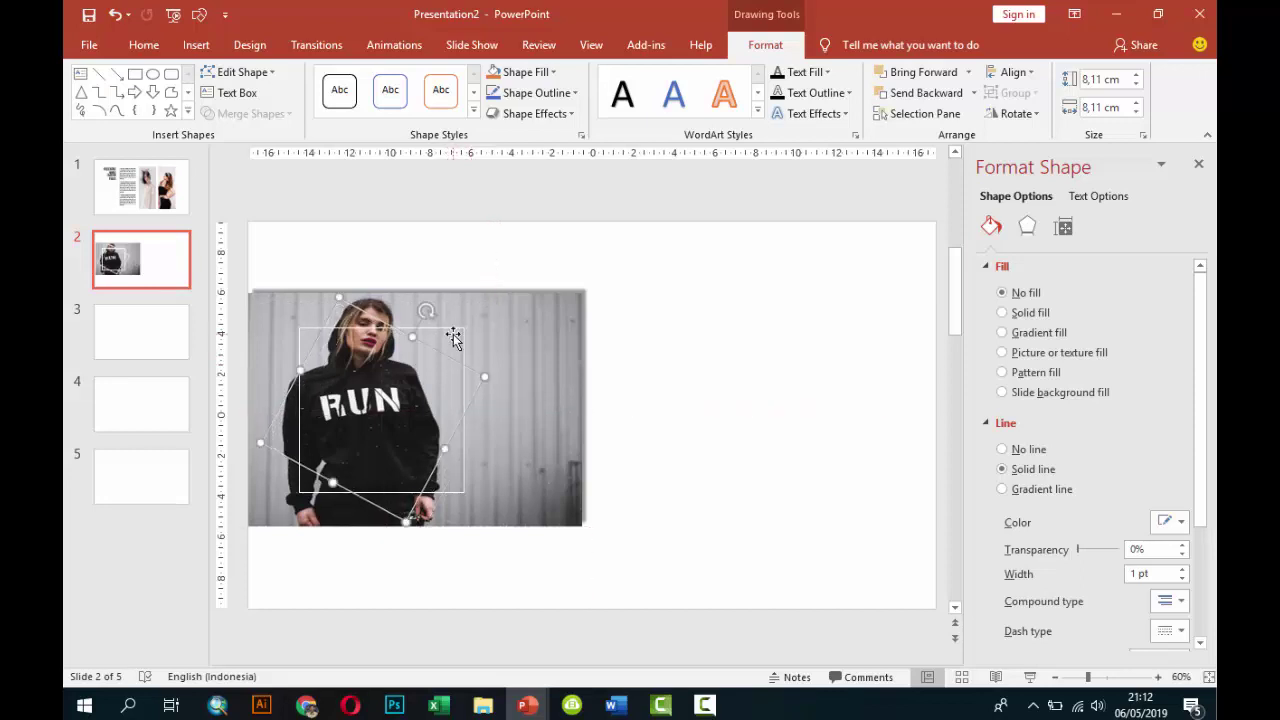
click(457, 339)
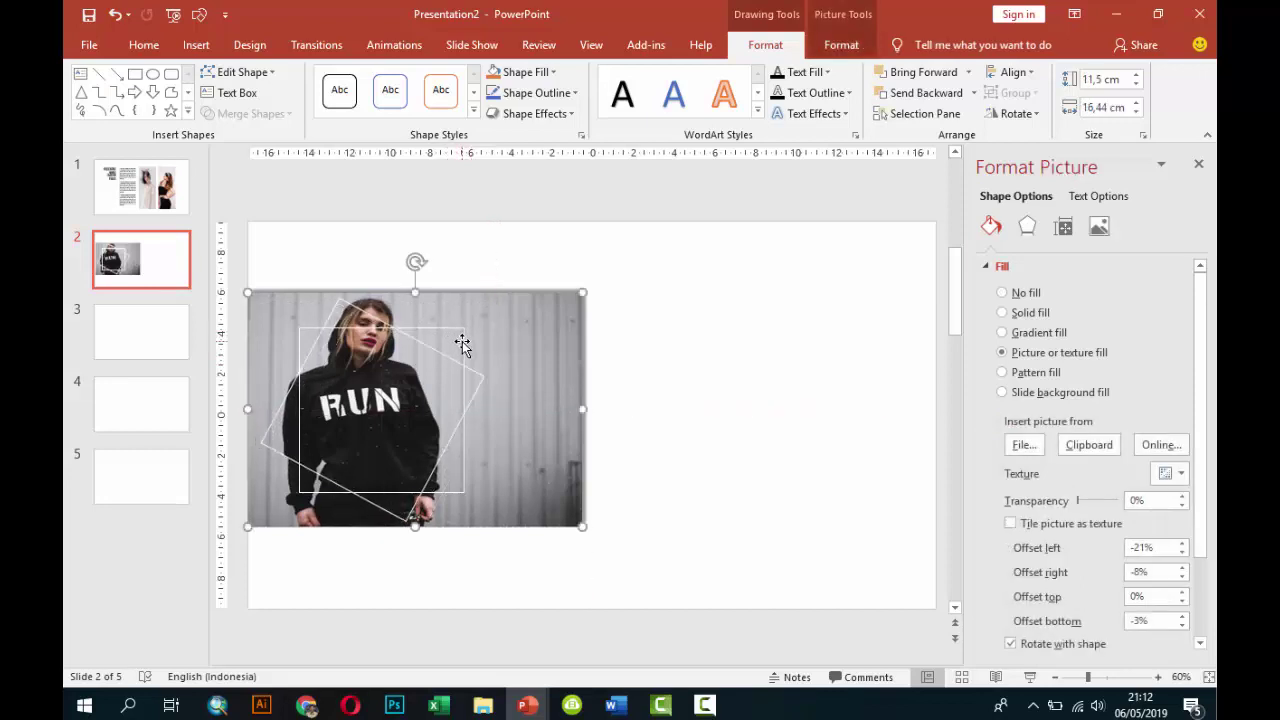
click(462, 344)
drag(460, 340, 475, 373)
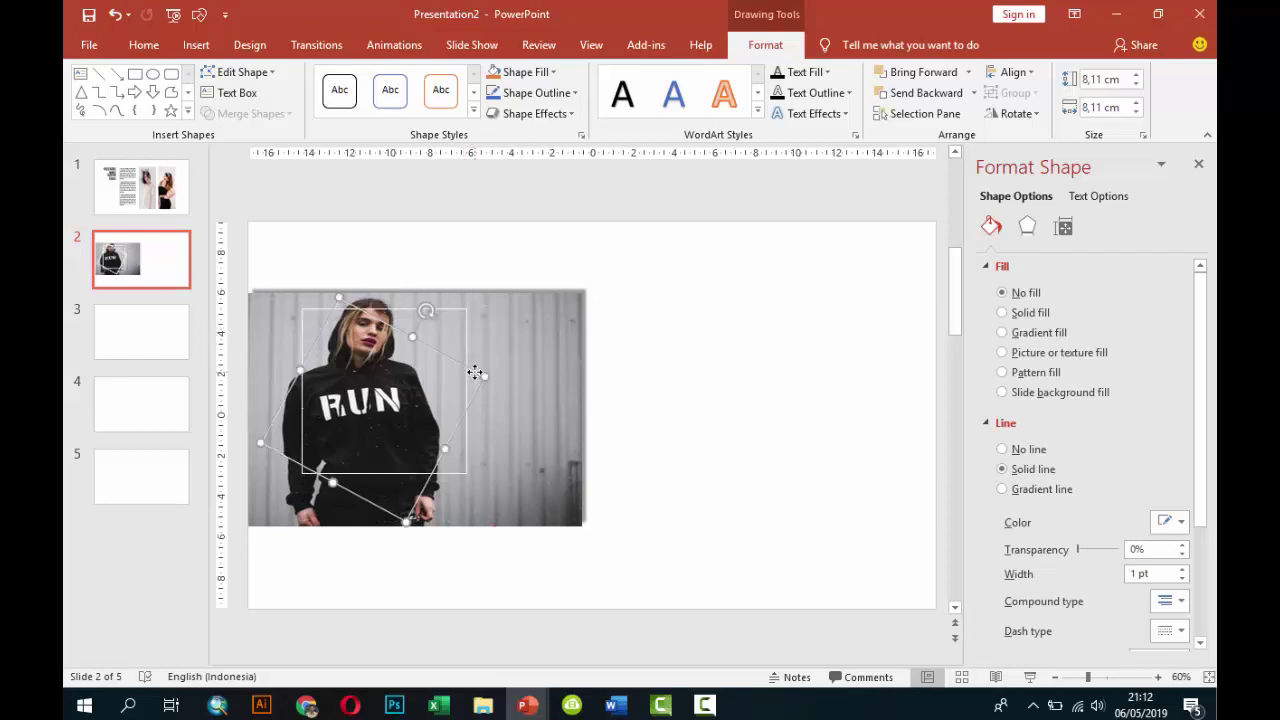
mouse_move(475, 373)
mouse_down()
mouse_move(454, 337)
mouse_move(480, 356)
mouse_up()
drag(483, 418, 469, 408)
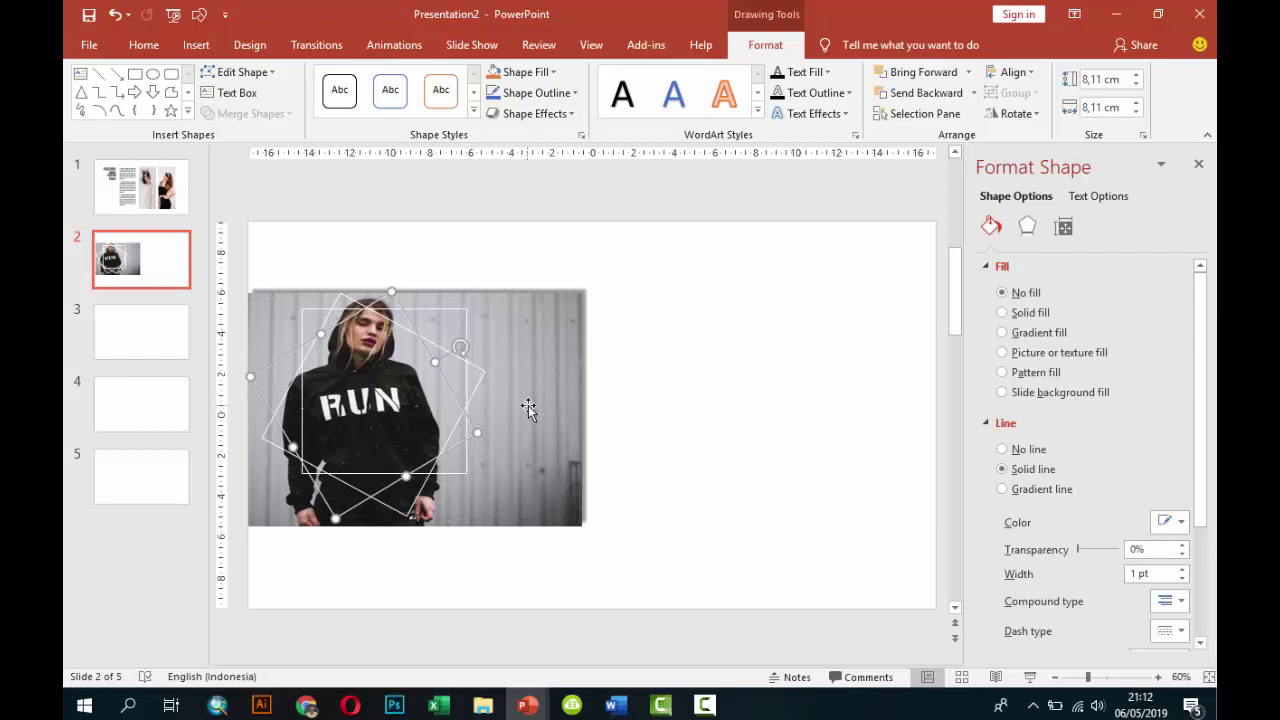
click(641, 404)
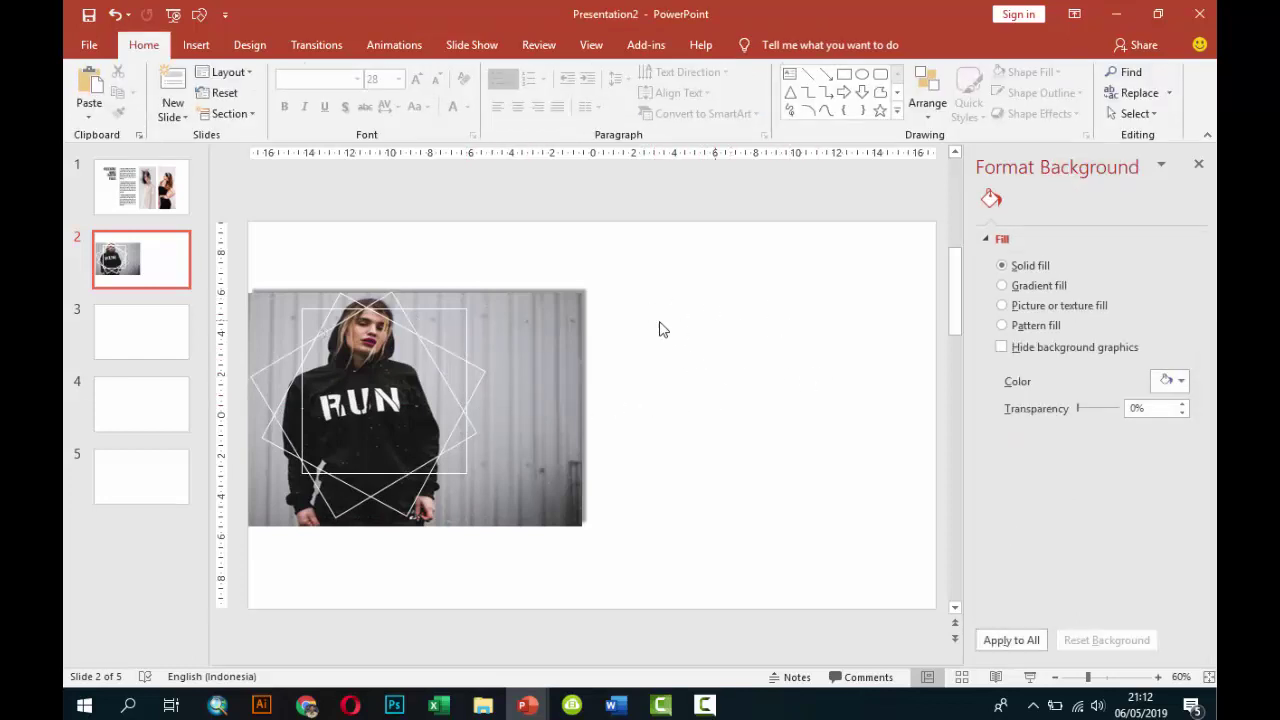
Bring slide 1's title and body text boxes onto slide 2 and place them right of the photo.
click(158, 206)
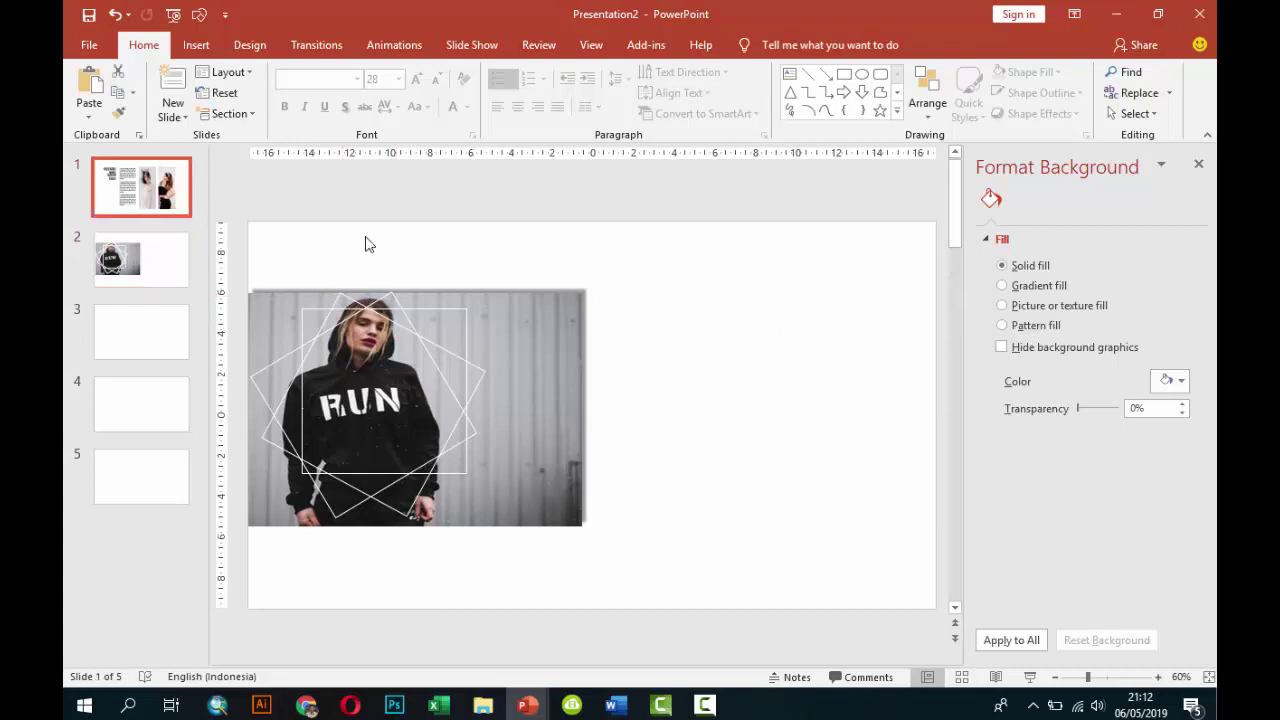
click(367, 283)
shift+click(432, 304)
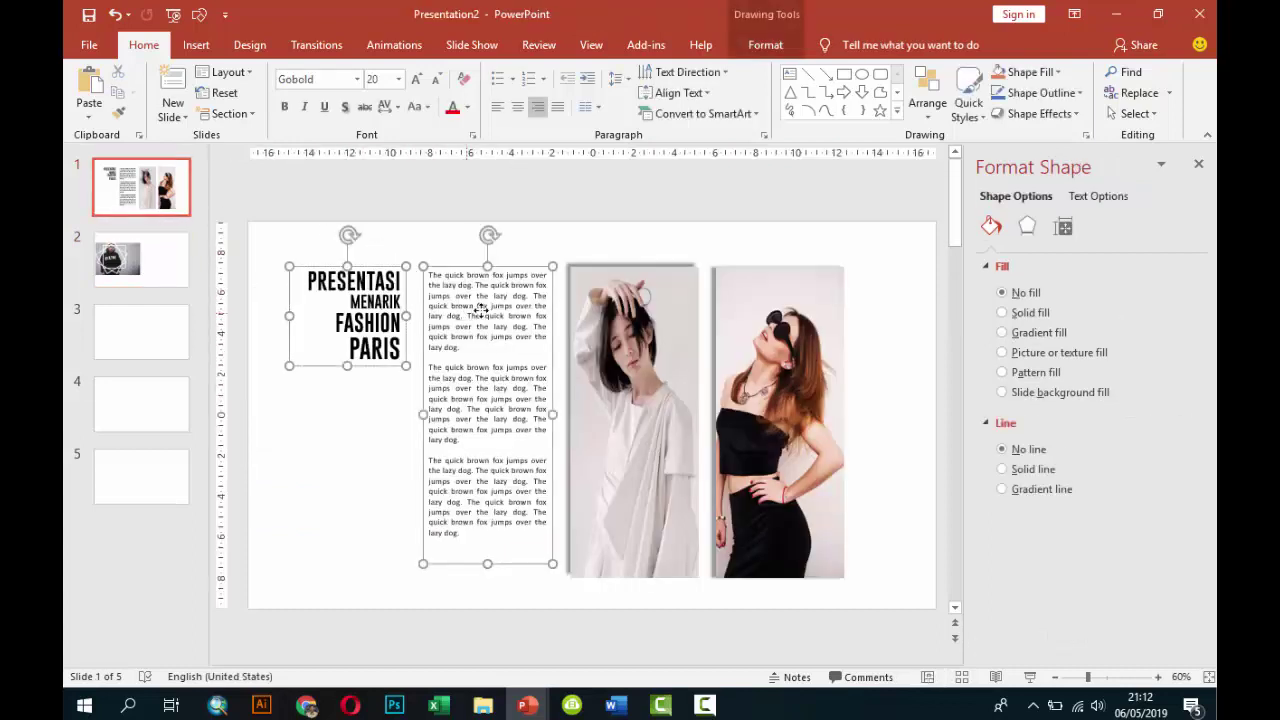
click(171, 284)
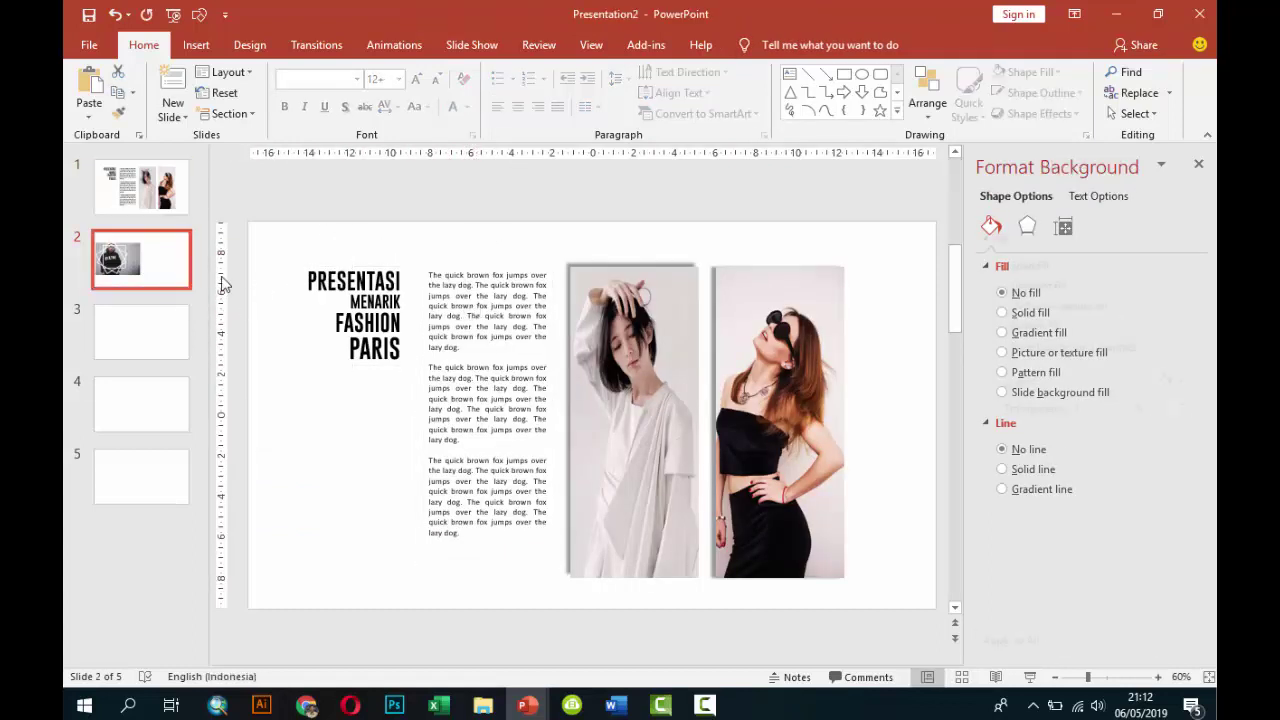
key(ctrl+v)
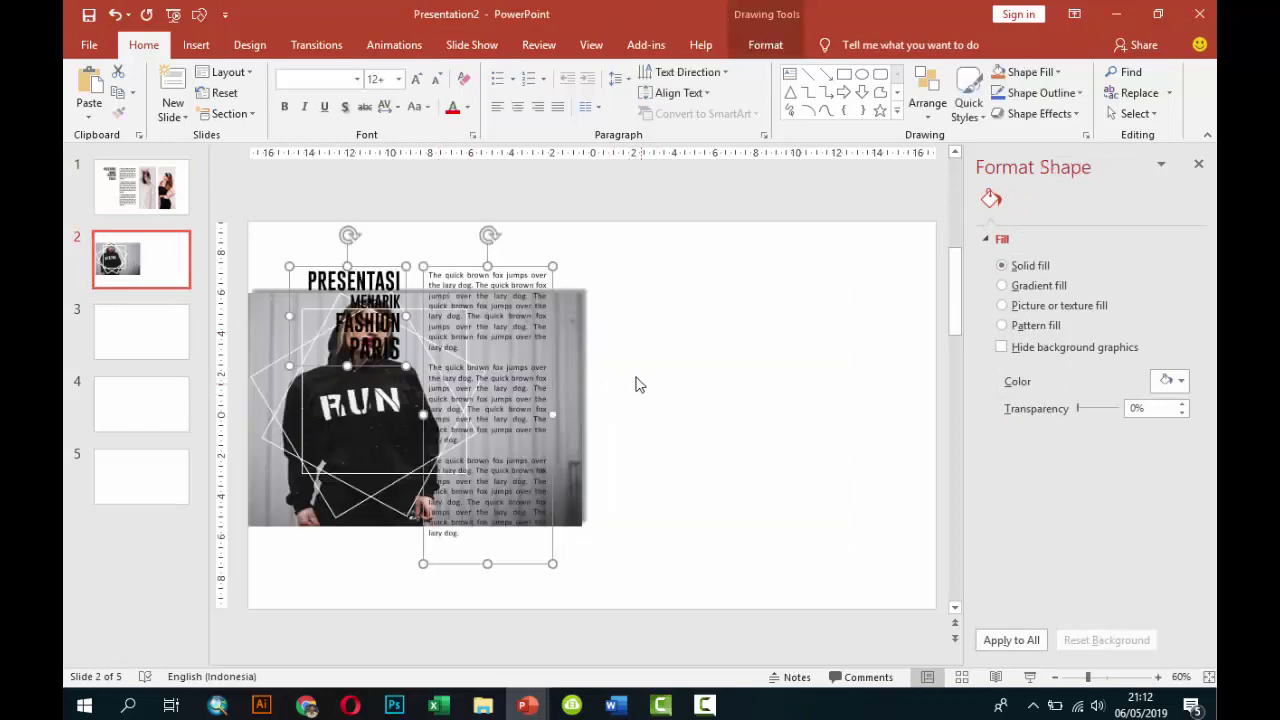
drag(636, 273, 783, 290)
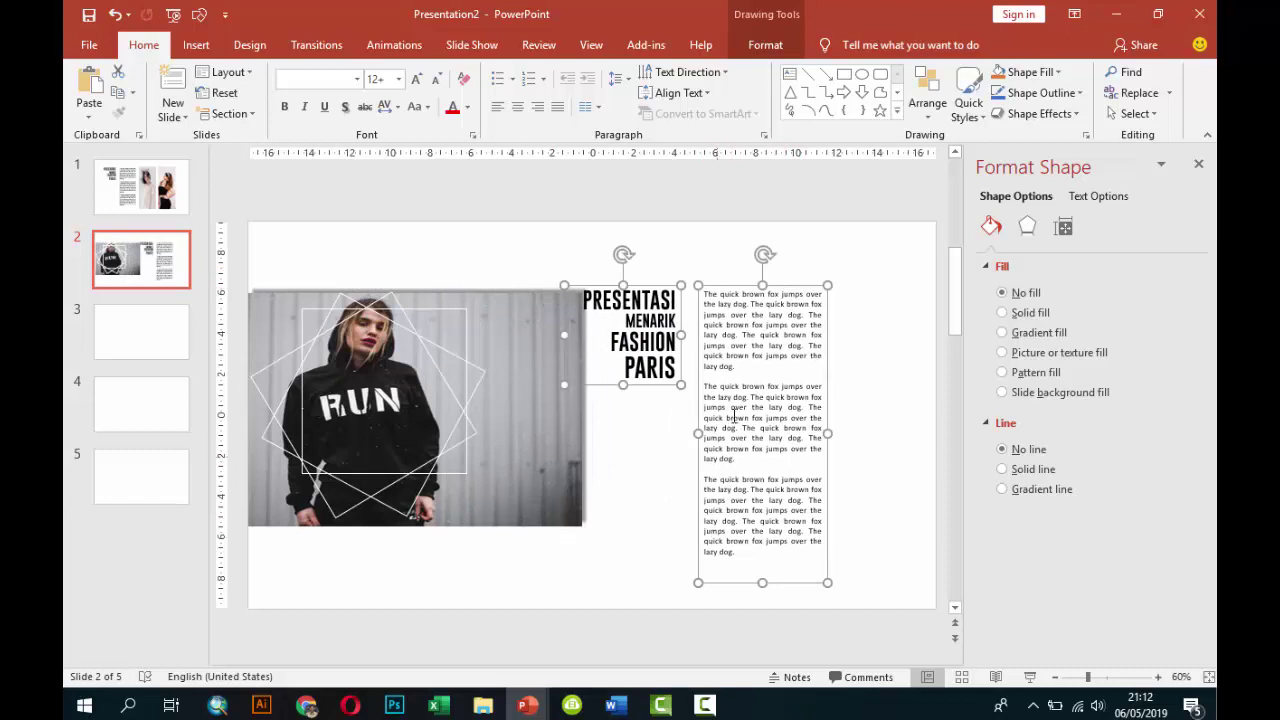
Widen the body text box and move it beneath the title.
click(735, 418)
drag(699, 433, 645, 433)
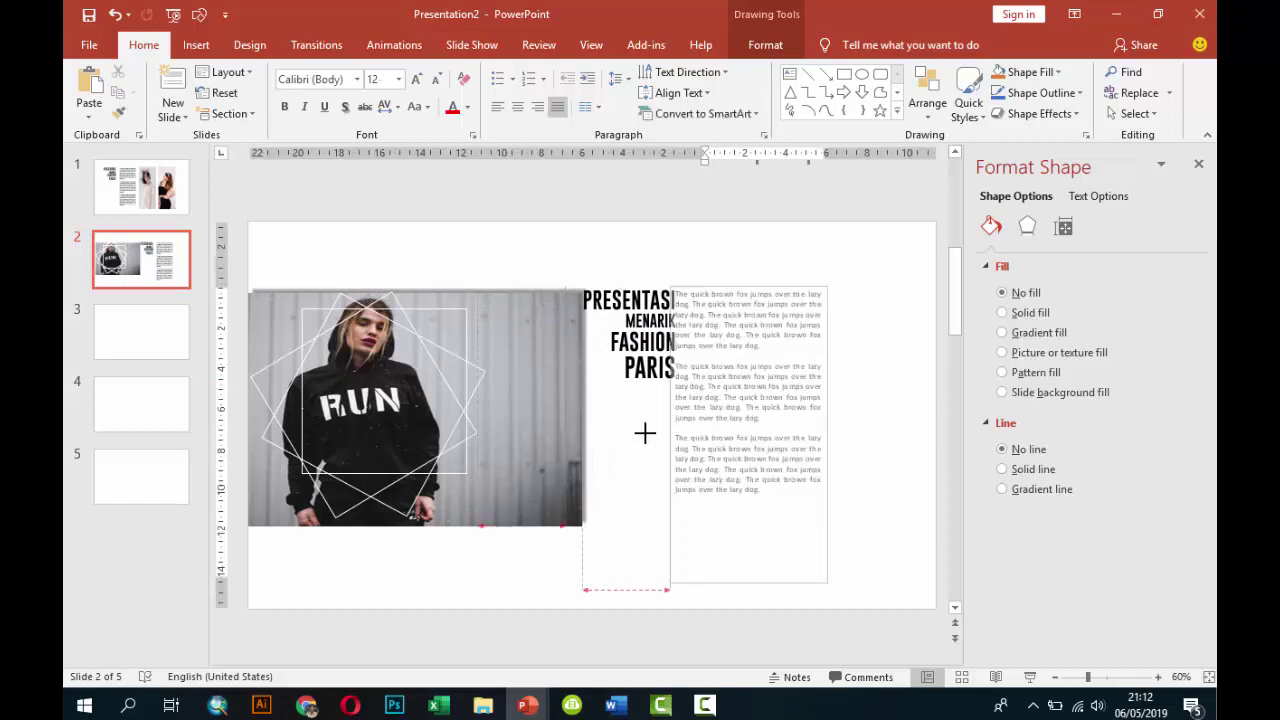
drag(827, 386, 869, 388)
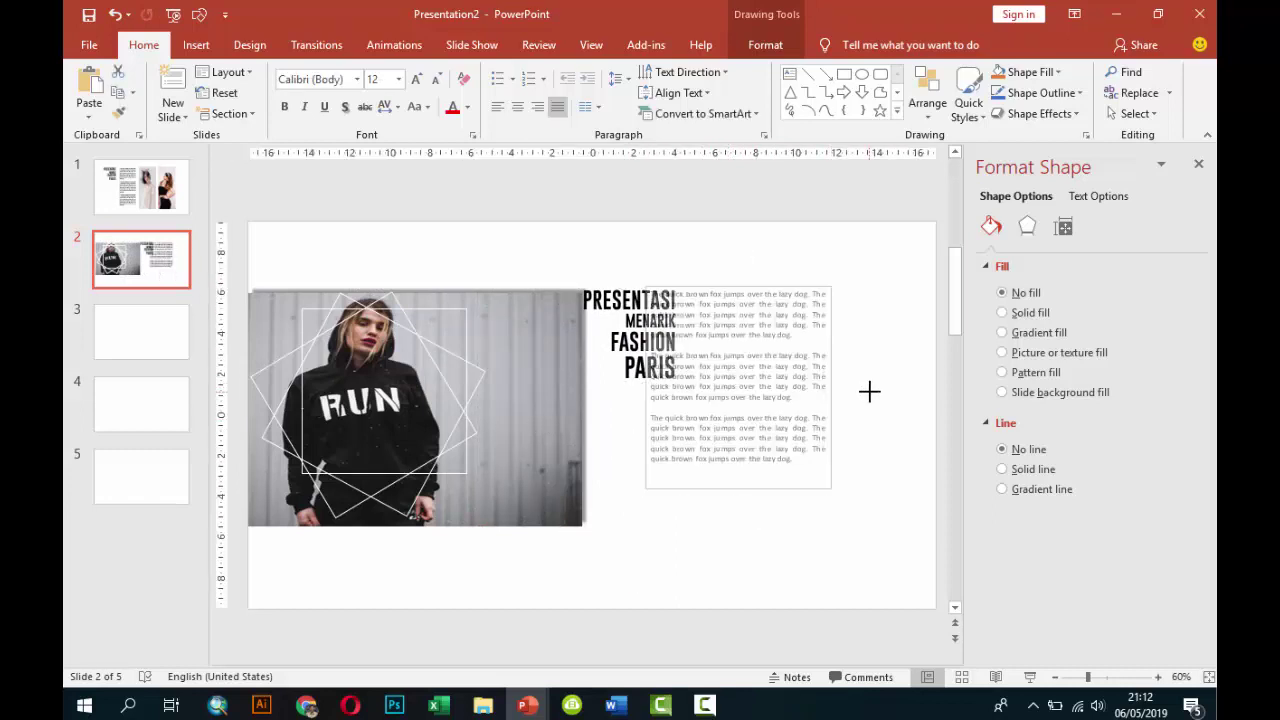
drag(808, 286, 811, 371)
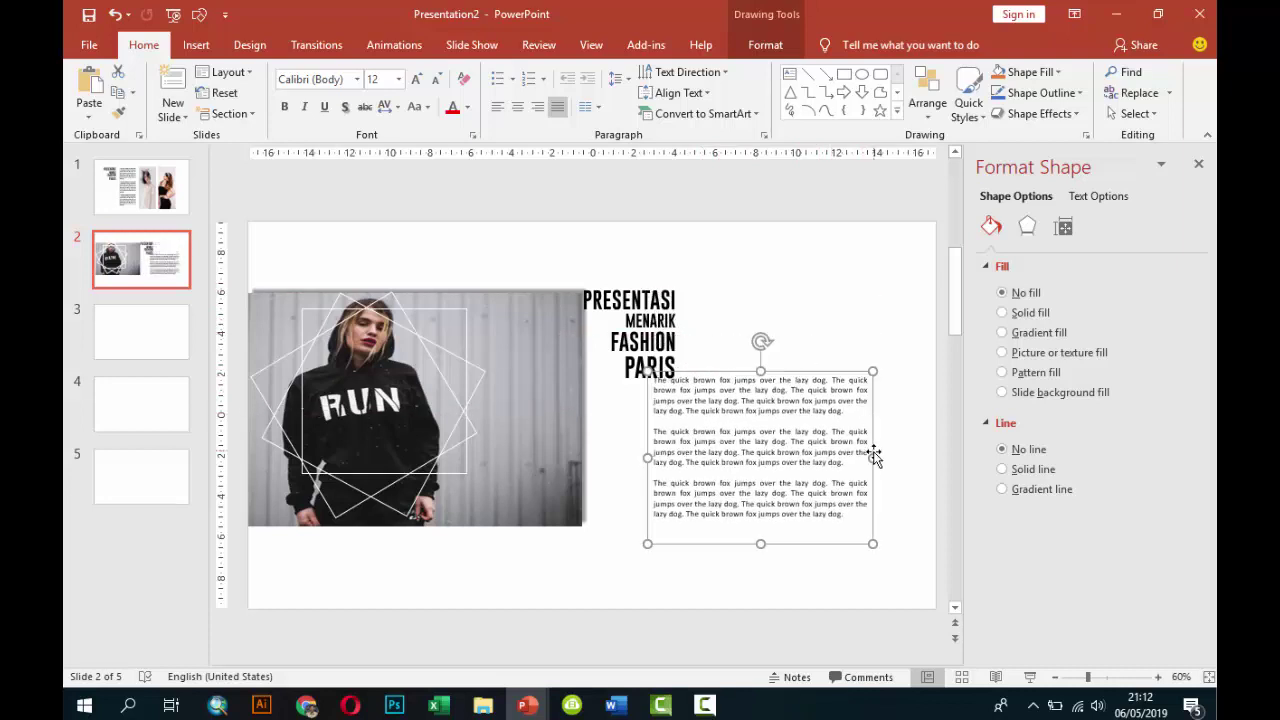
drag(872, 457, 882, 457)
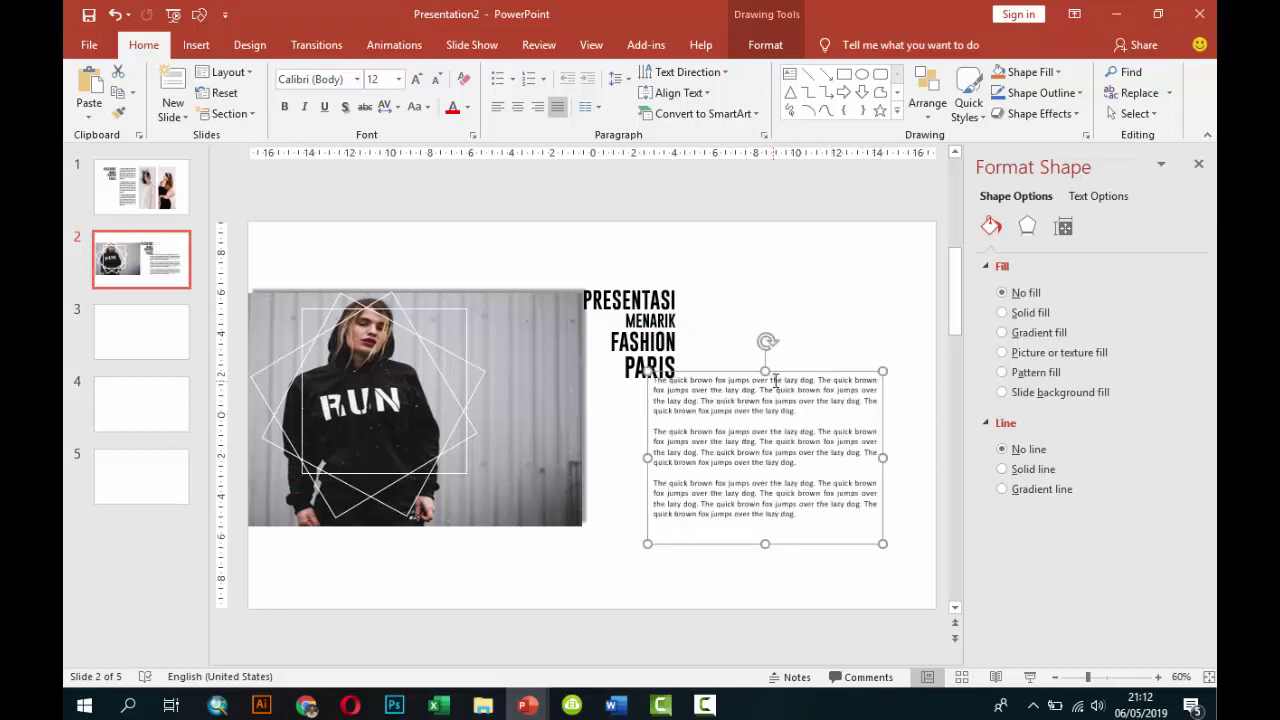
drag(783, 376, 765, 376)
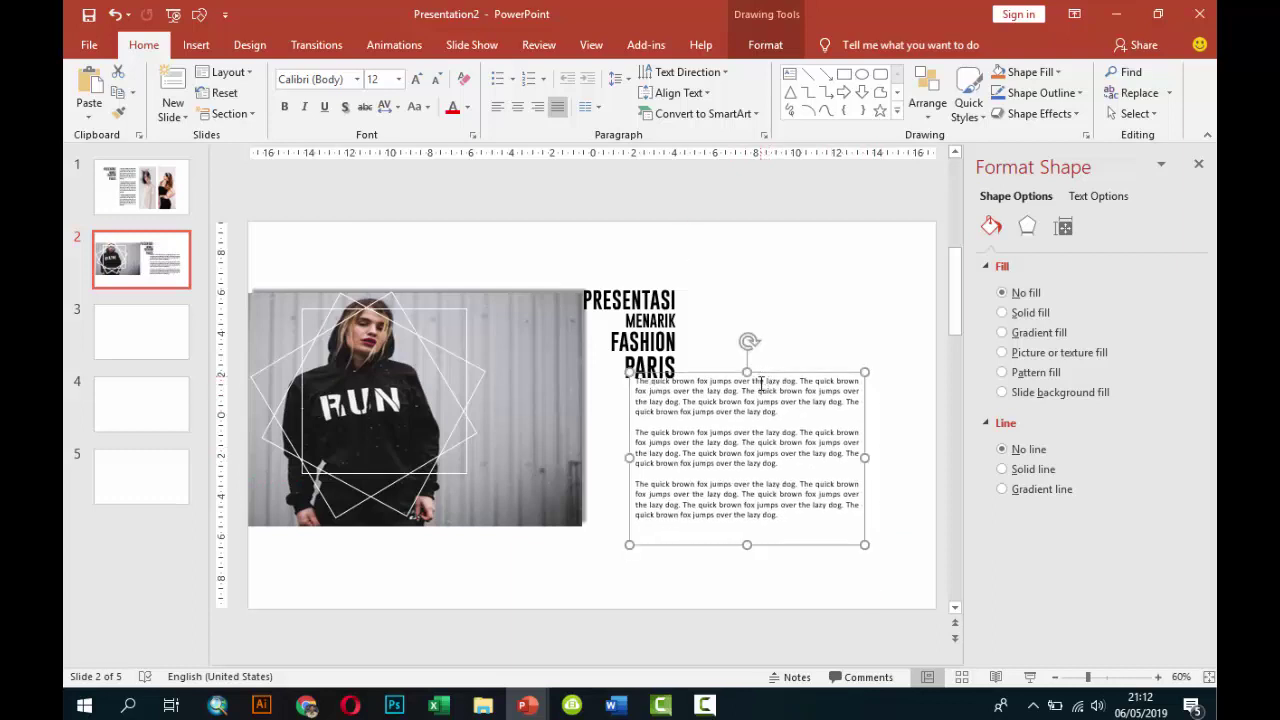
Left-align the title, set it to 28 pt, and widen it above the body text.
click(683, 324)
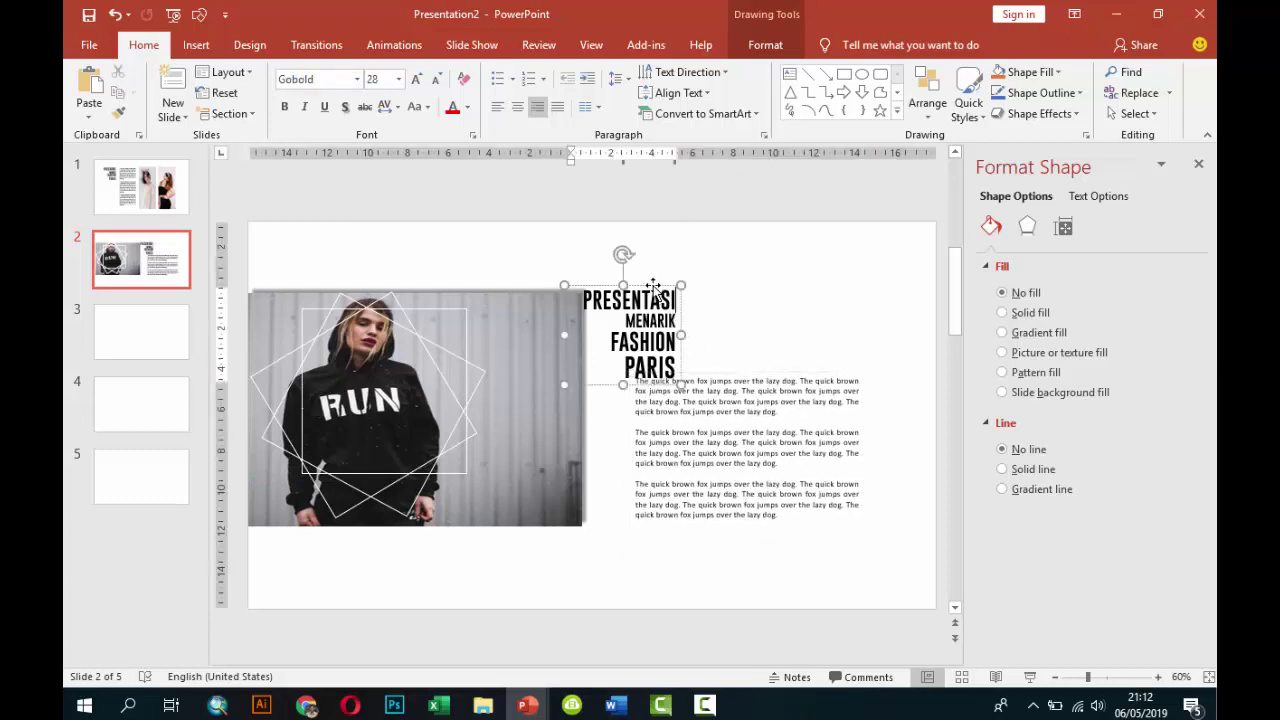
click(653, 289)
click(497, 107)
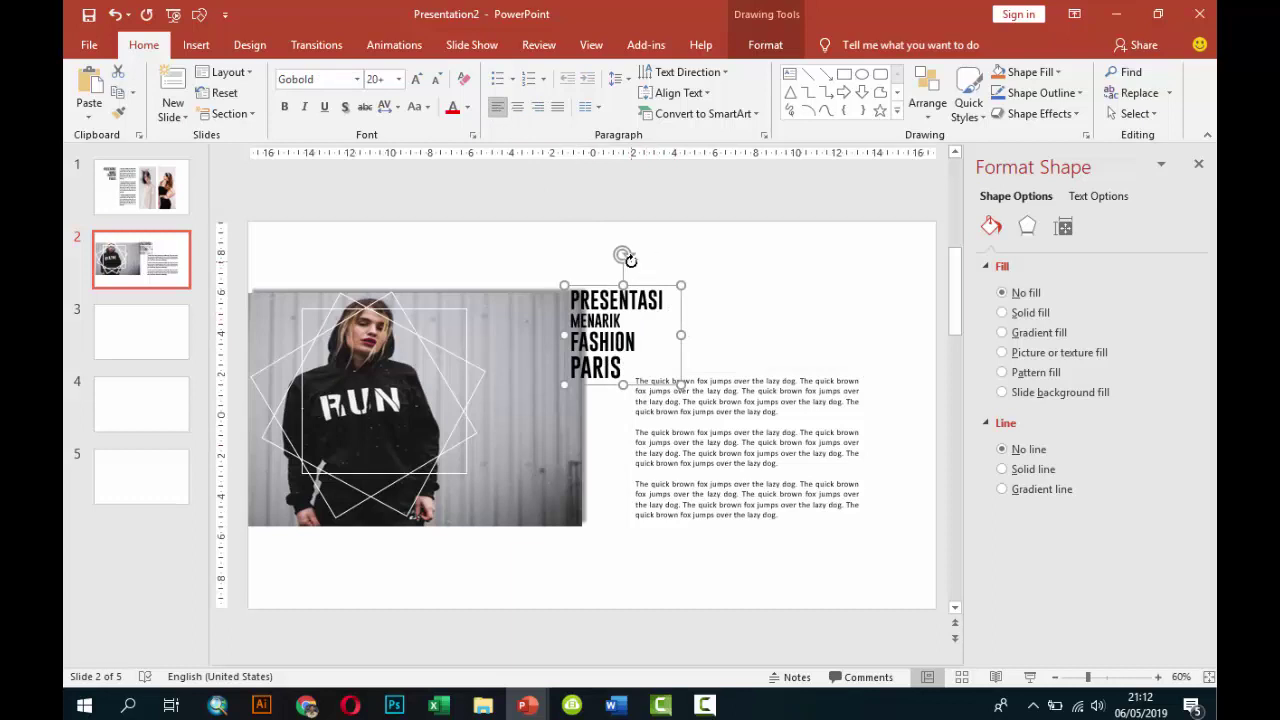
drag(645, 285, 700, 274)
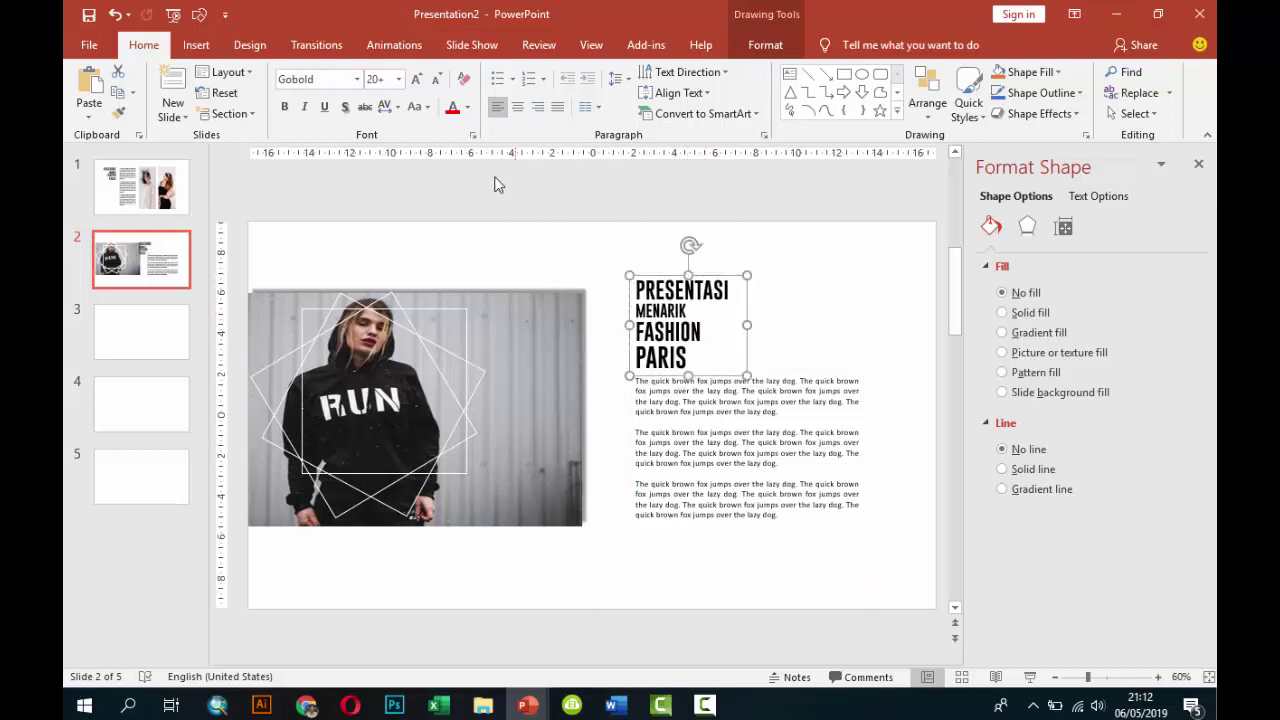
click(398, 82)
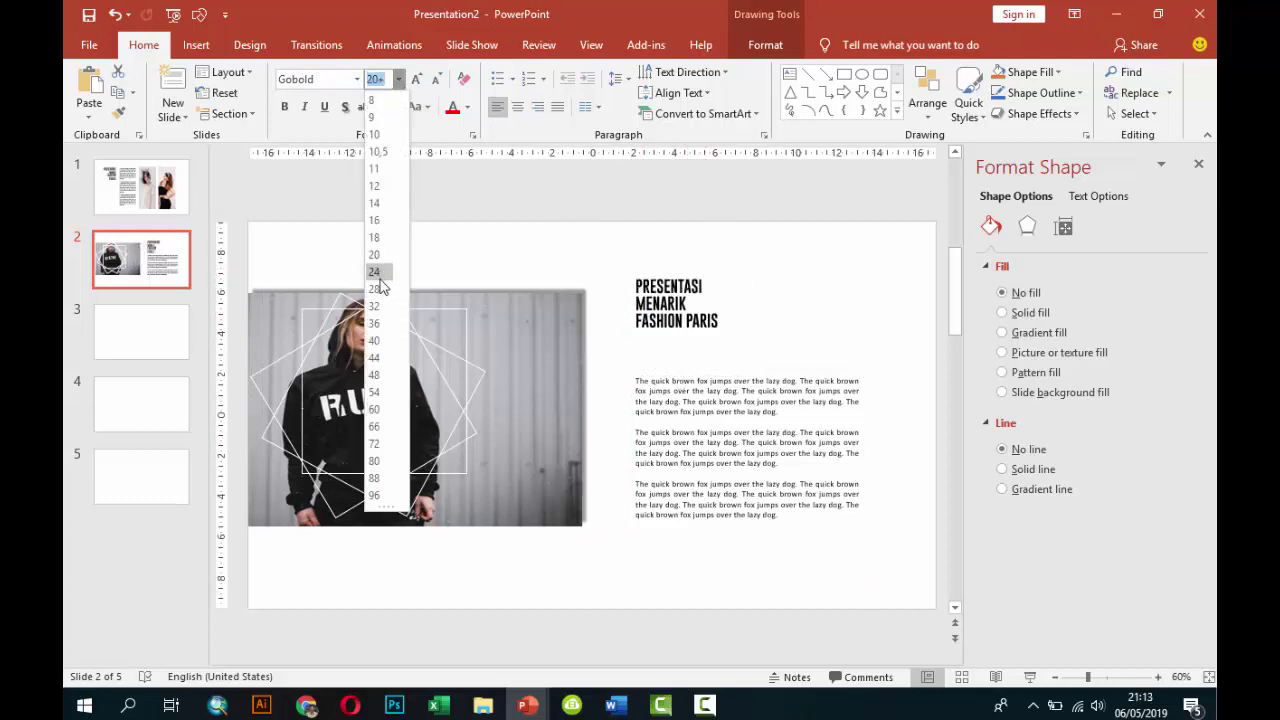
click(380, 287)
drag(743, 326, 841, 329)
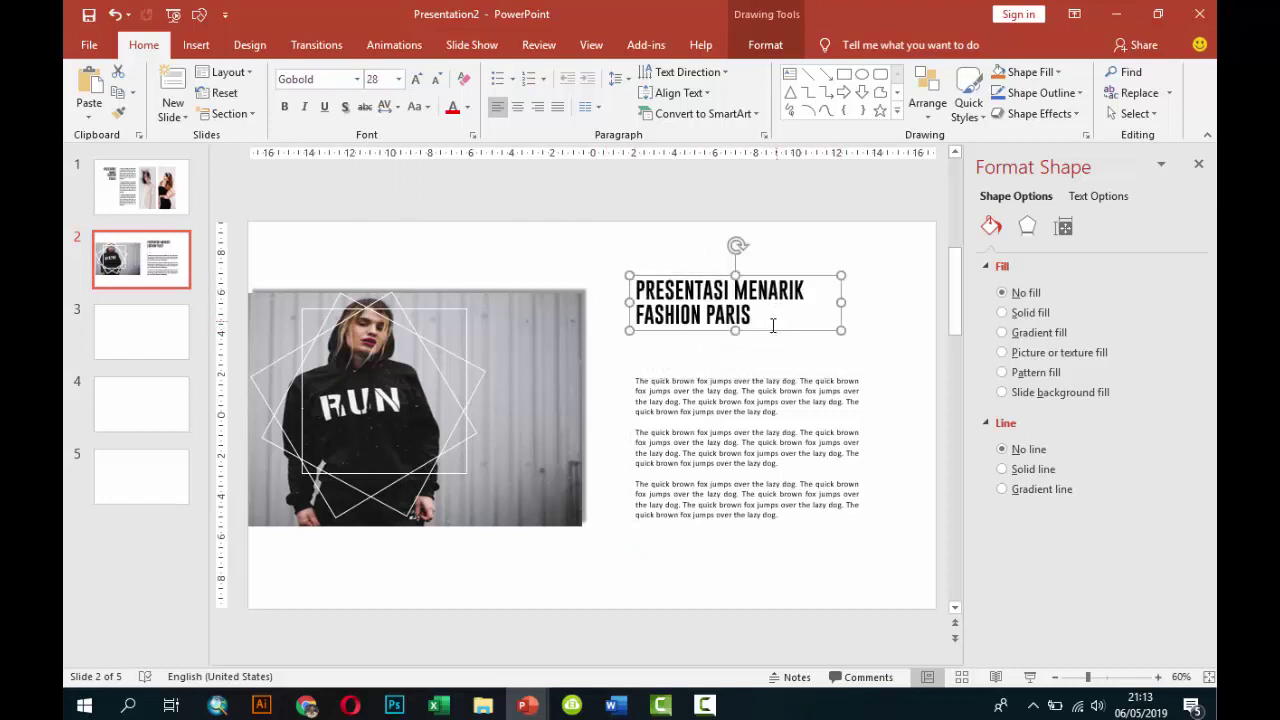
drag(790, 277, 790, 287)
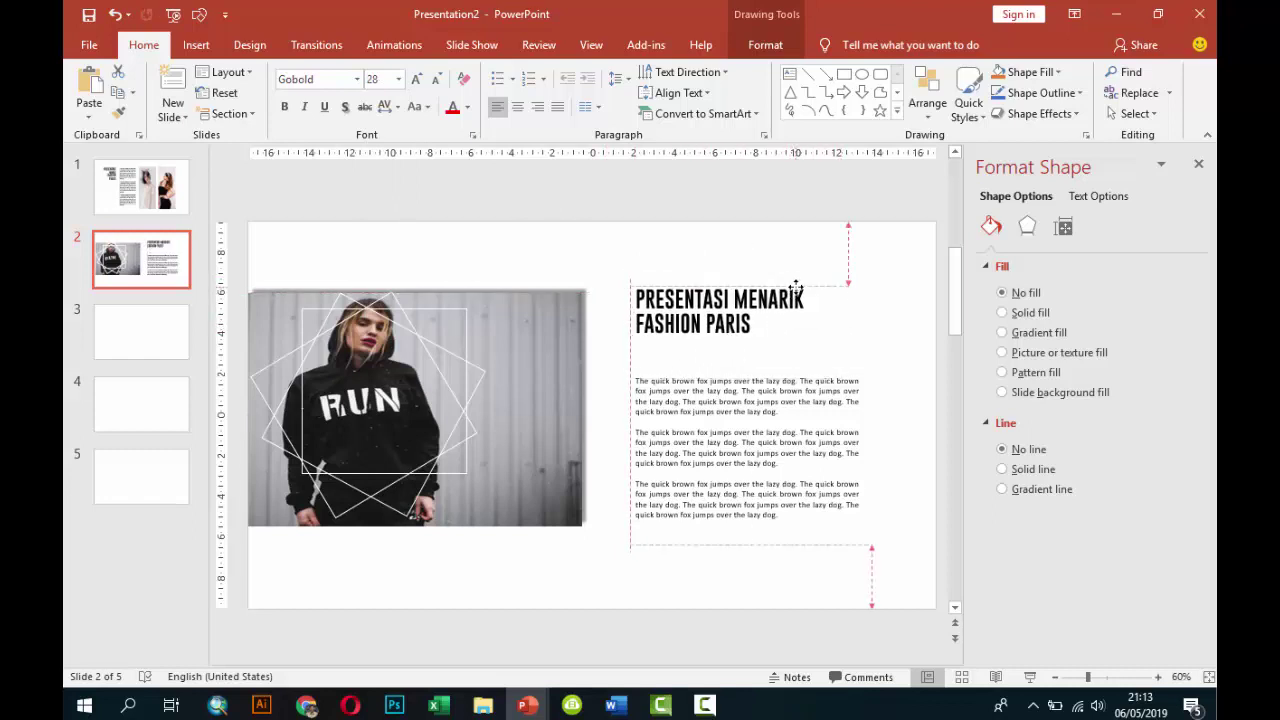
Make the PRESENTASI MENARIK line 20 pt and align the title with the body text's left edge.
drag(638, 299, 762, 300)
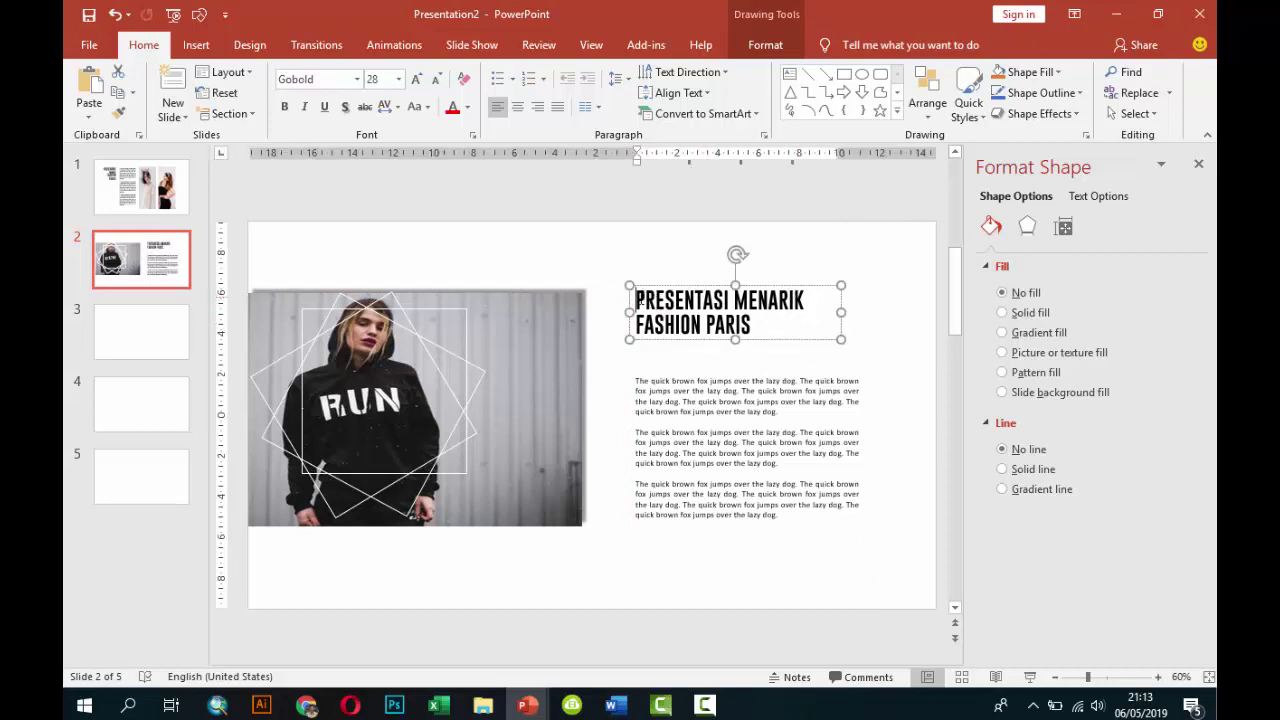
click(398, 79)
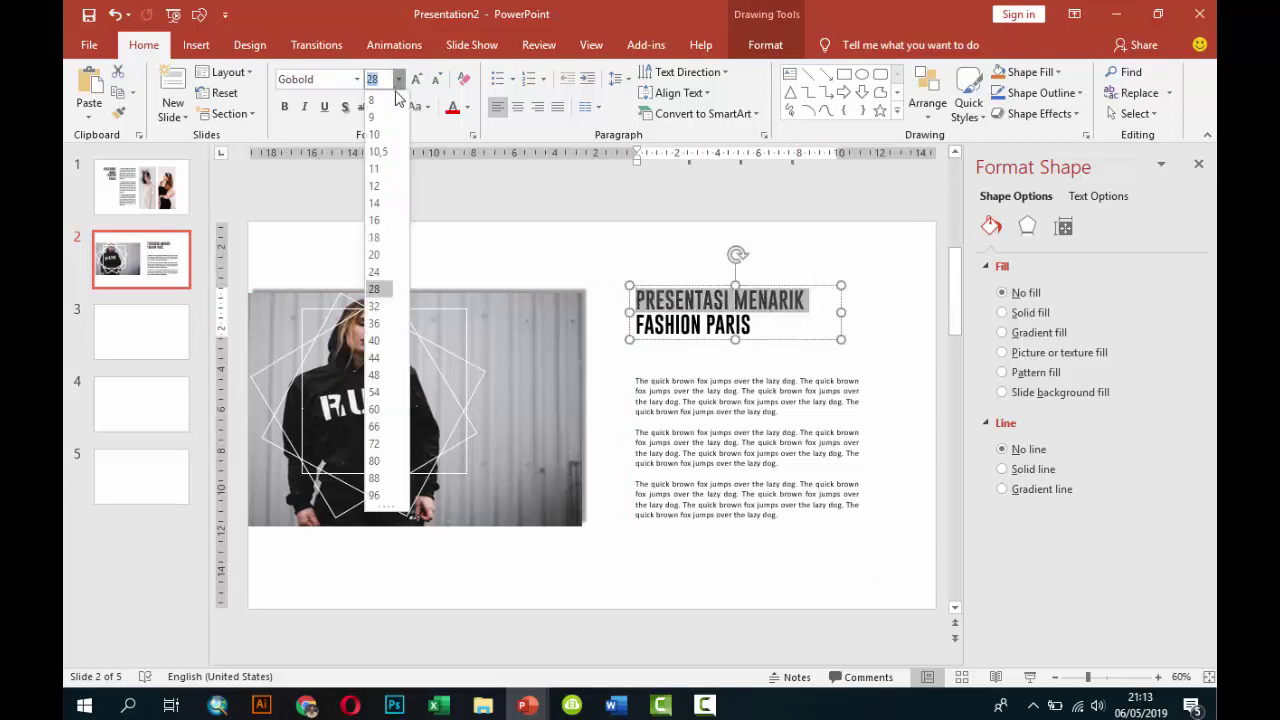
click(378, 251)
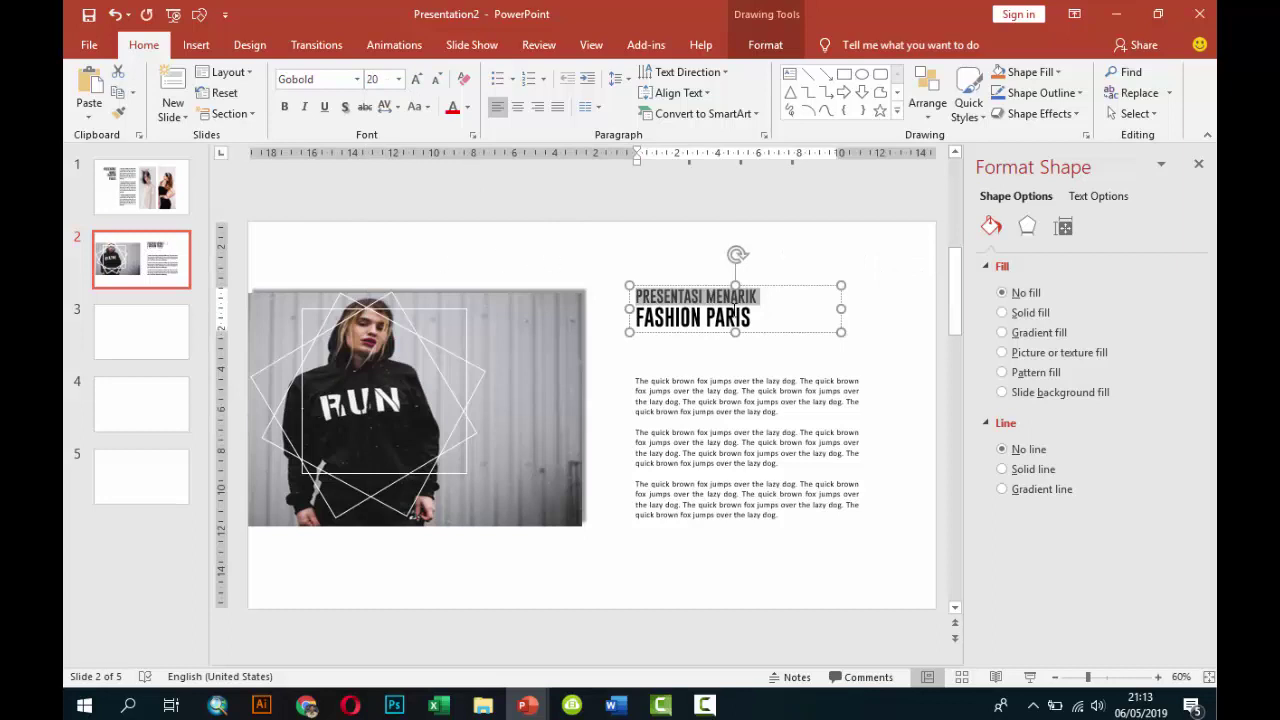
click(755, 383)
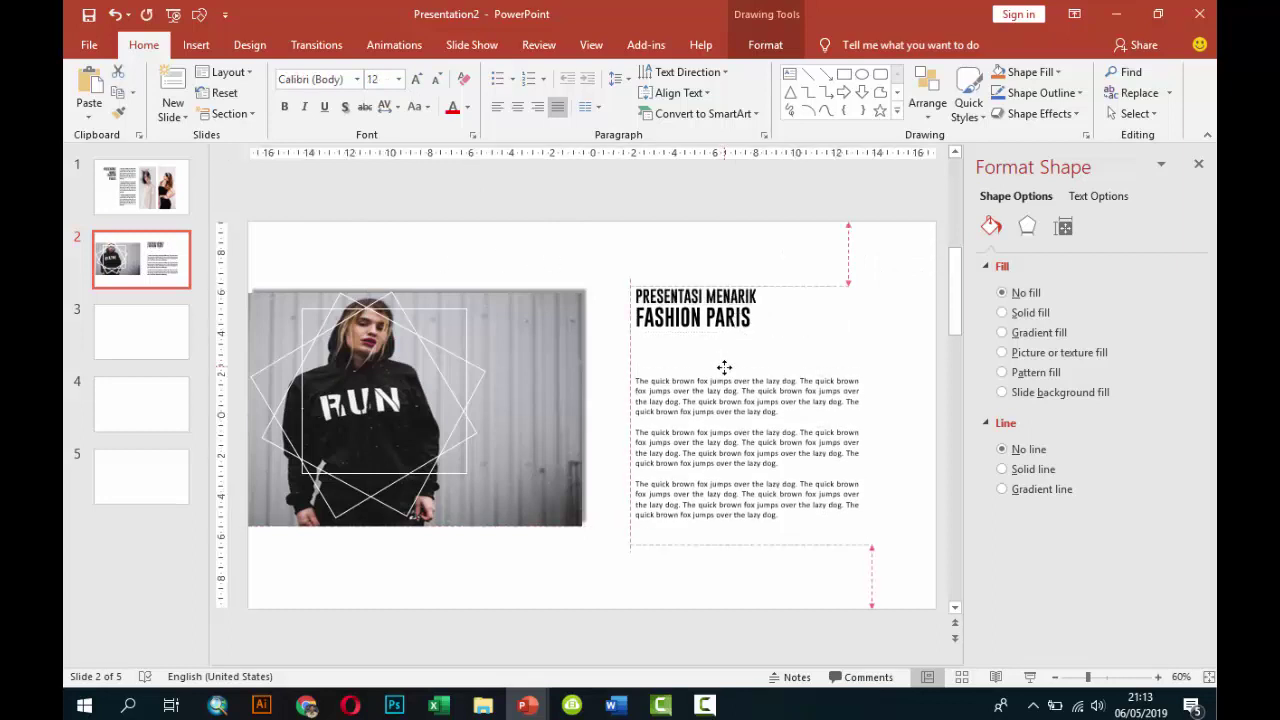
click(705, 318)
drag(696, 336, 698, 336)
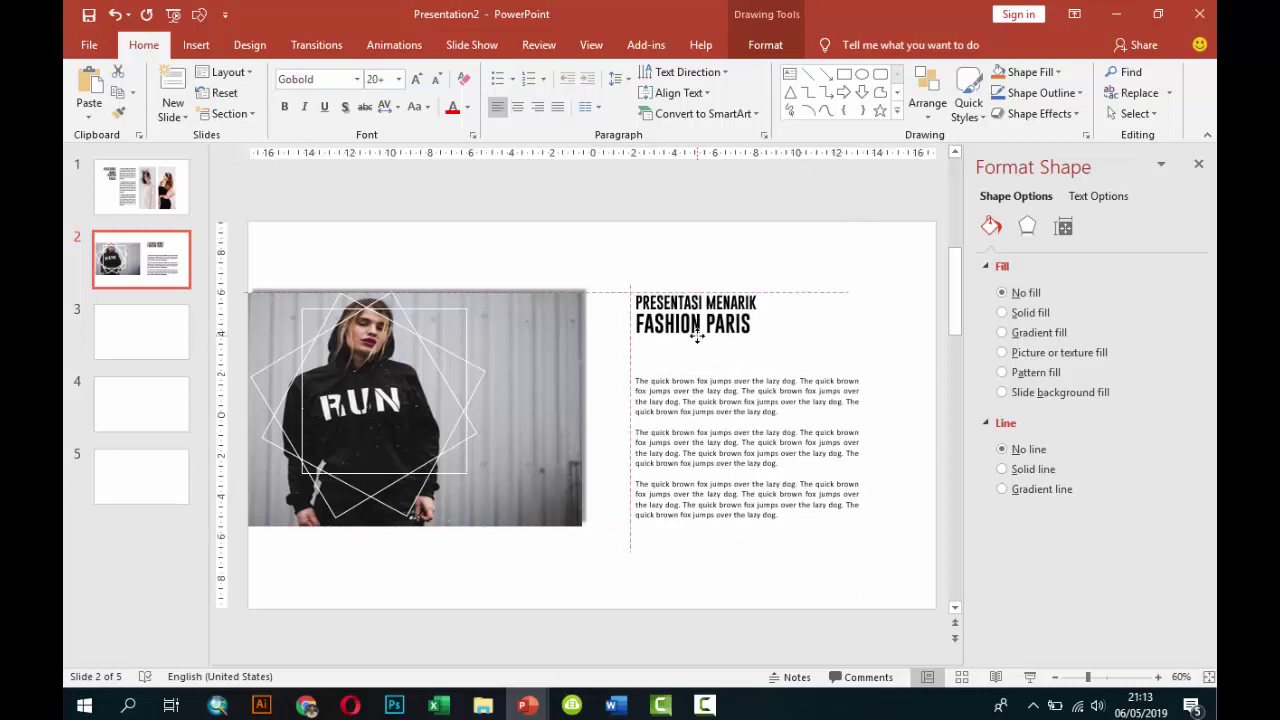
drag(698, 334, 696, 334)
click(771, 367)
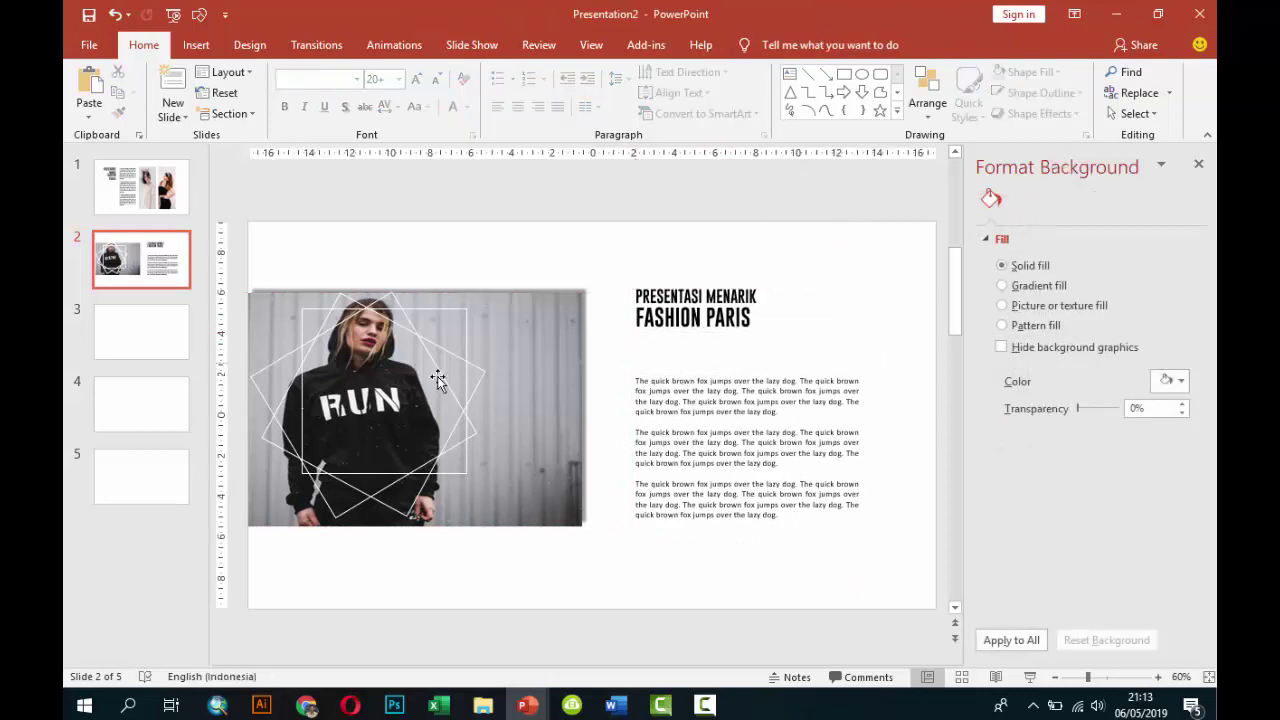
Review the group photo's fill settings and the body text, then deselect everything.
click(565, 393)
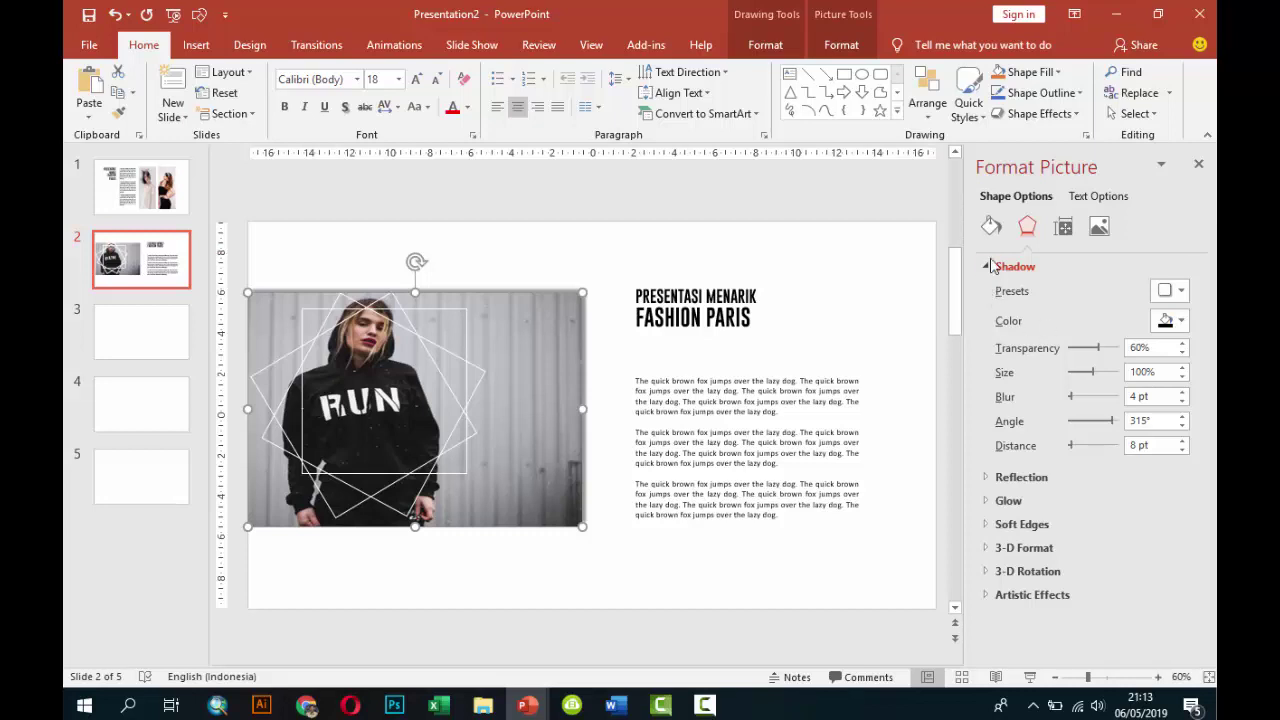
click(991, 226)
click(780, 381)
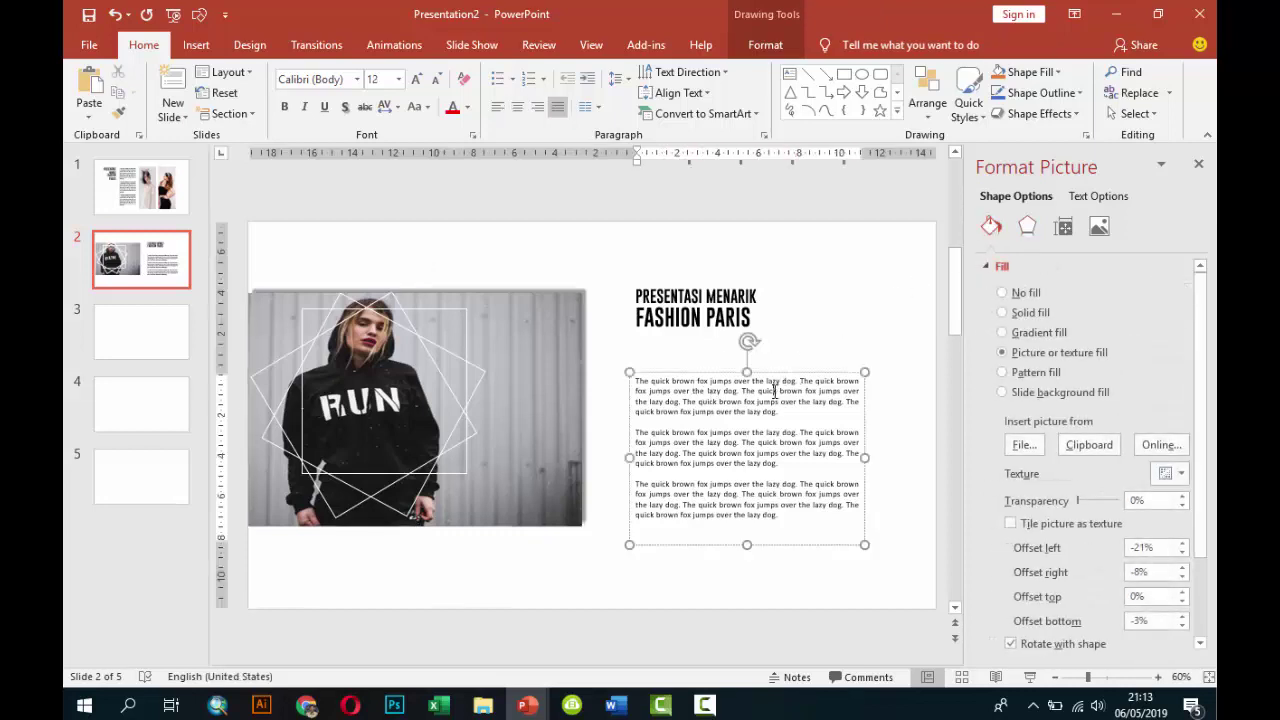
click(812, 348)
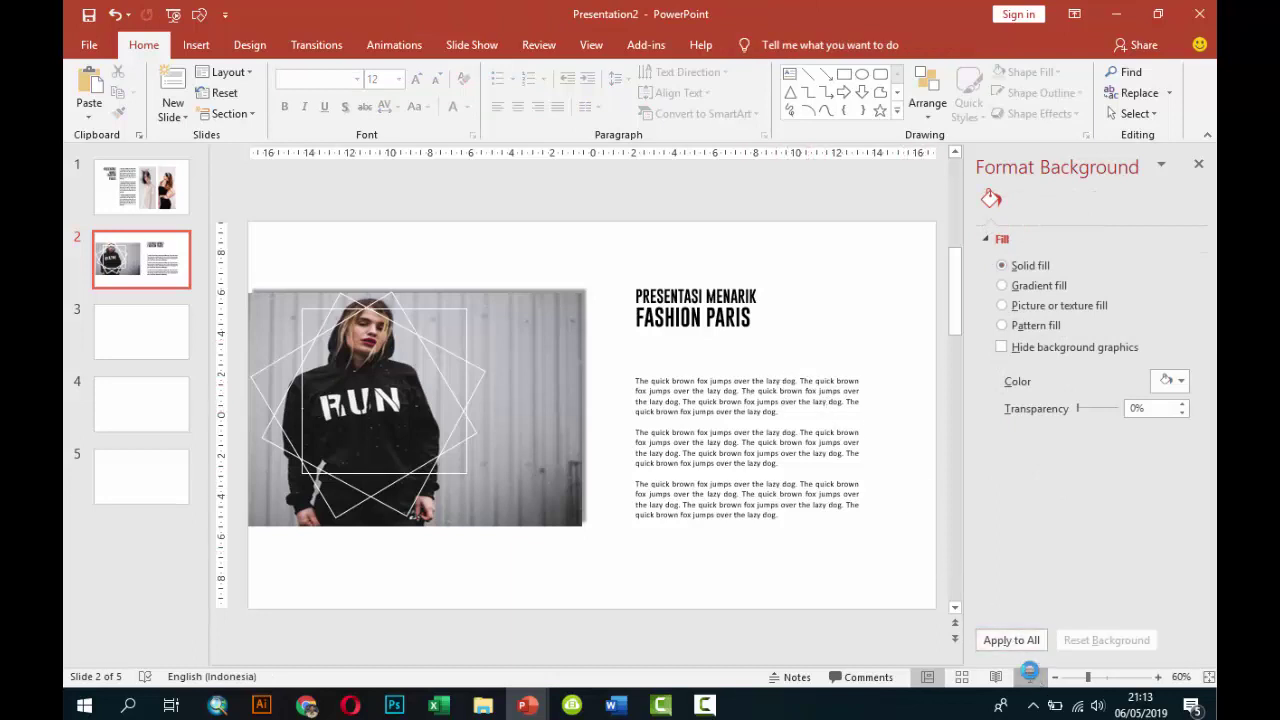
Preview slide 2 as a full-screen slide show, then move to slide 3.
click(1030, 677)
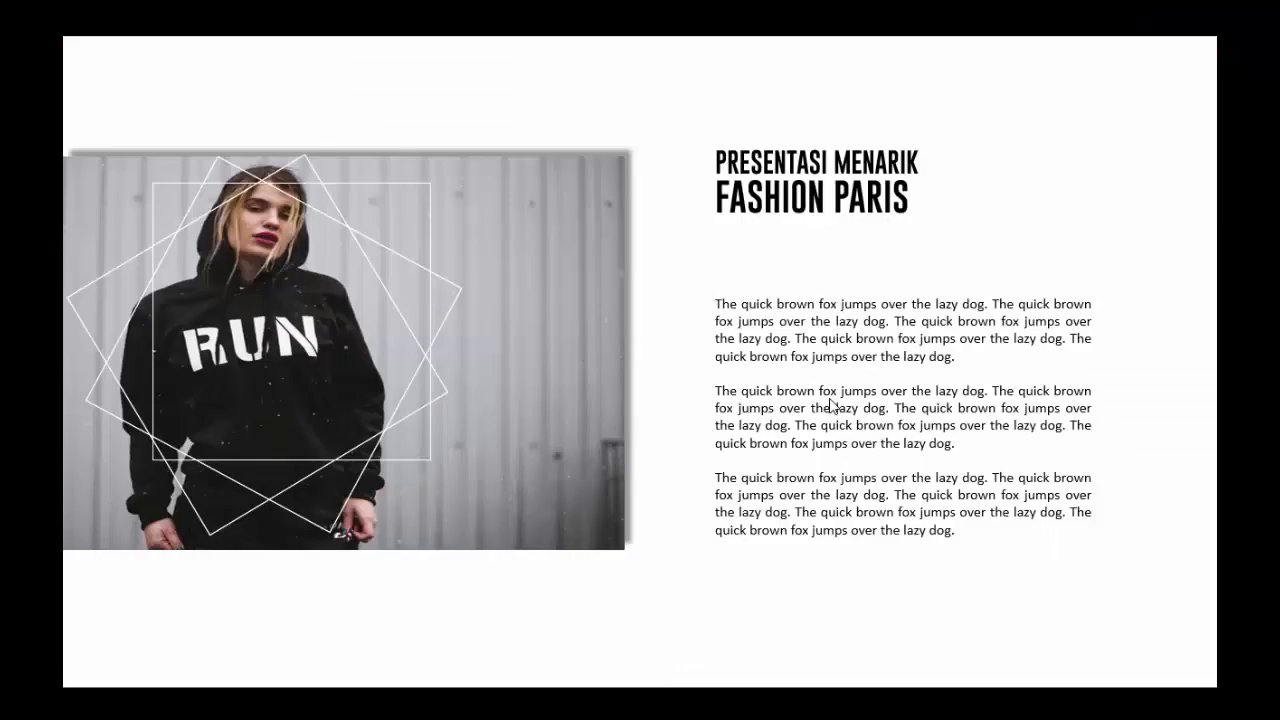
key(Escape)
click(168, 339)
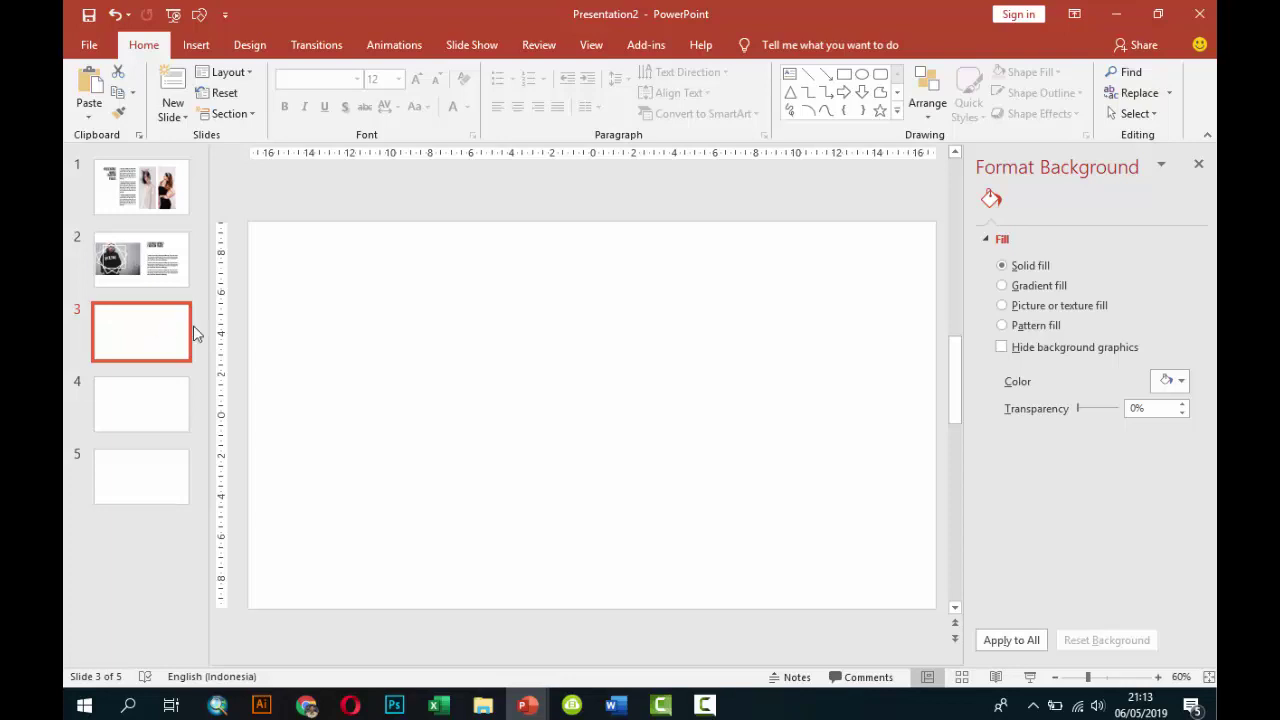
Draw a tall blue rectangle on the left of slide 3.
click(274, 317)
click(196, 45)
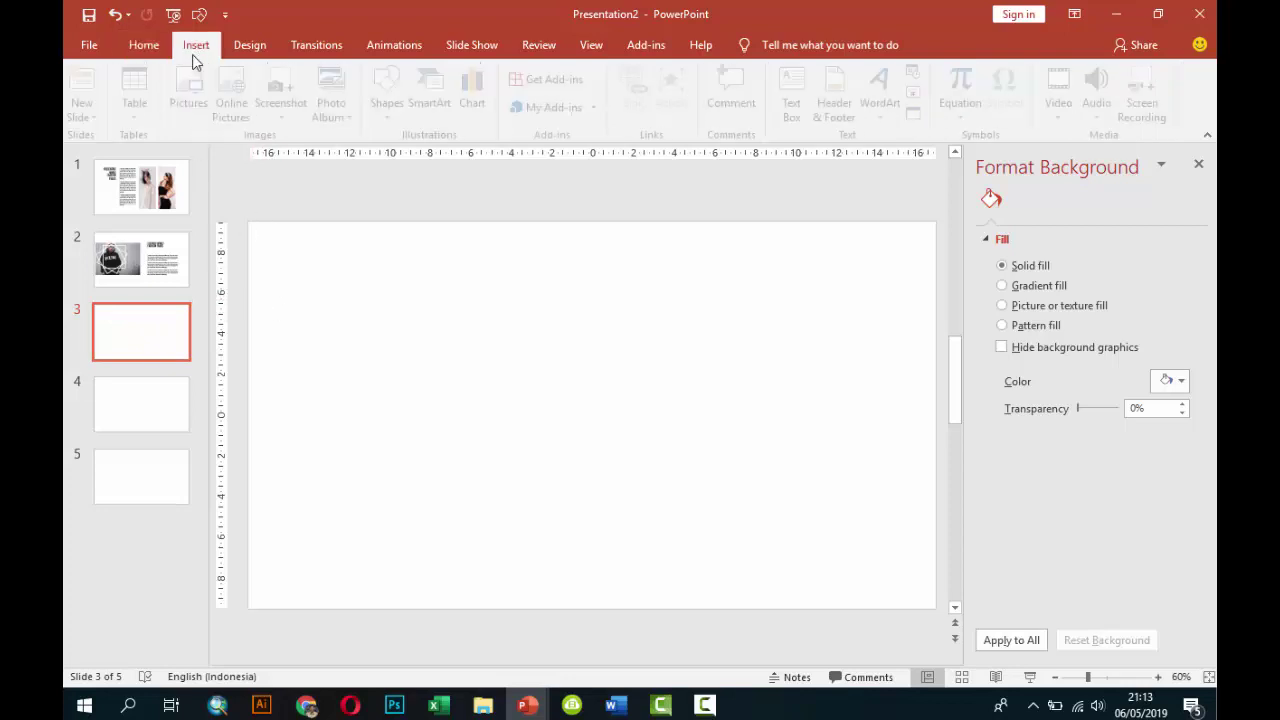
click(389, 112)
click(435, 160)
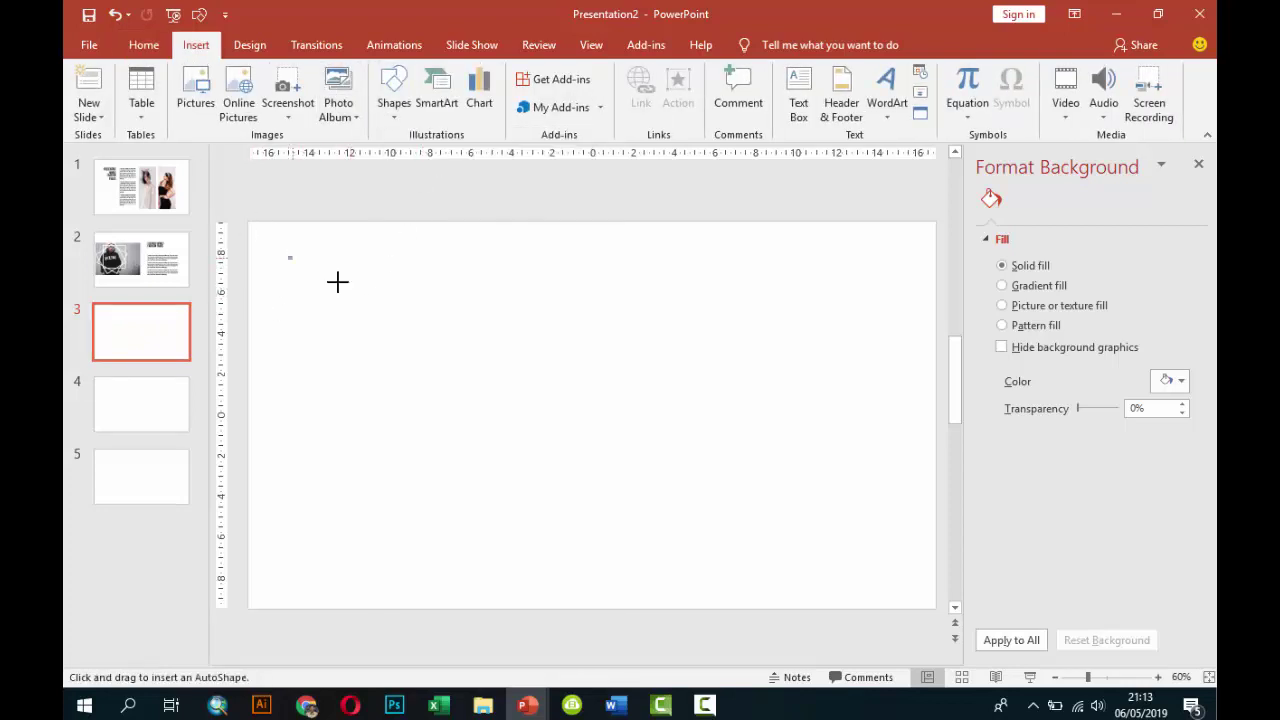
drag(337, 282, 410, 554)
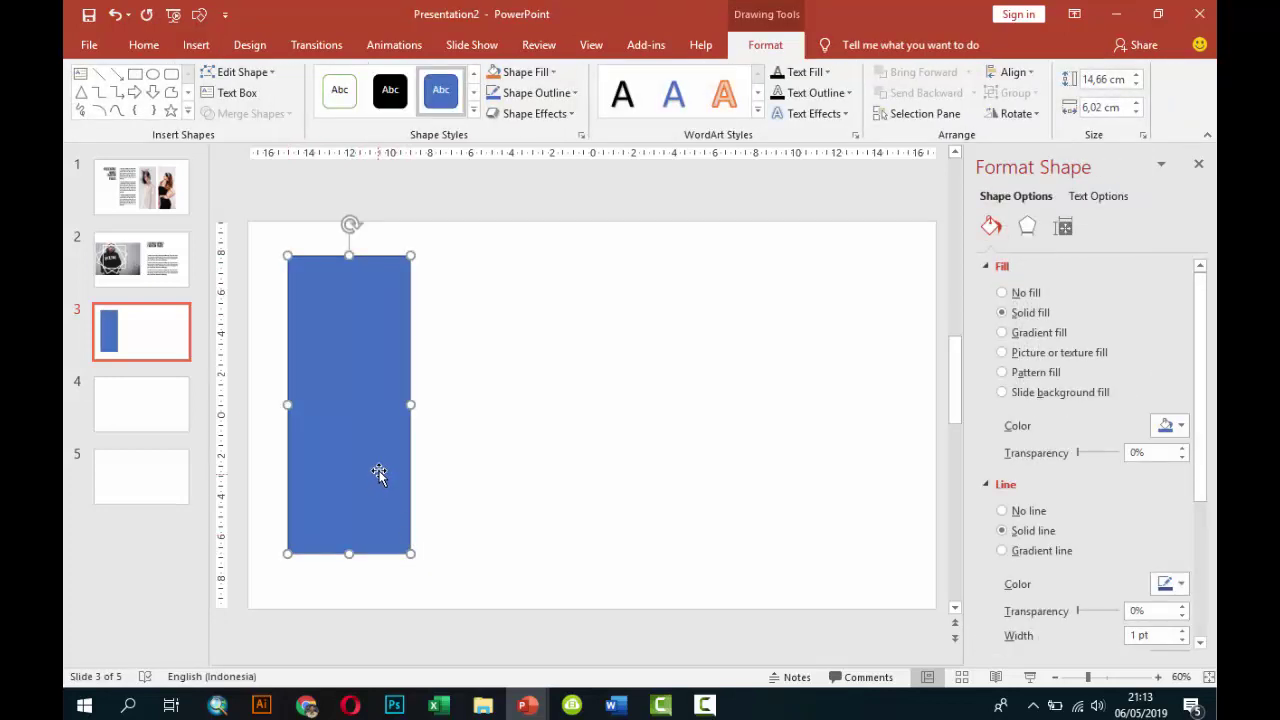
drag(378, 474, 386, 471)
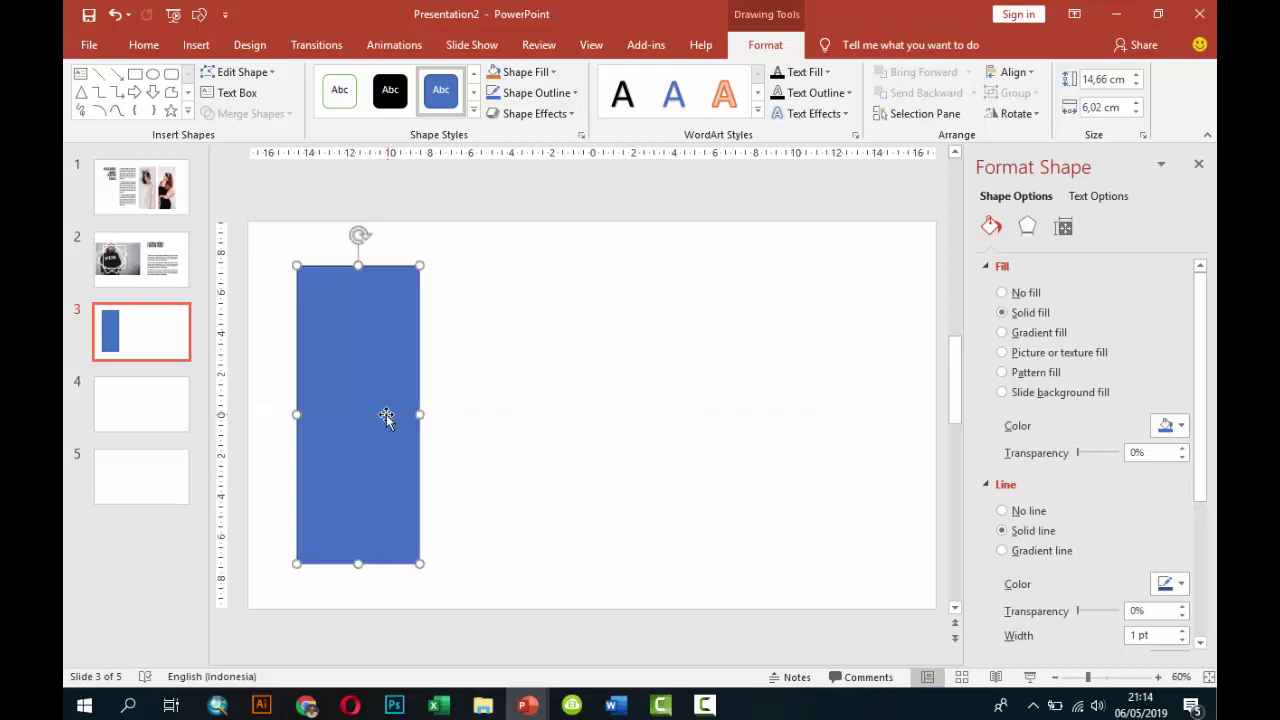
drag(388, 418, 385, 409)
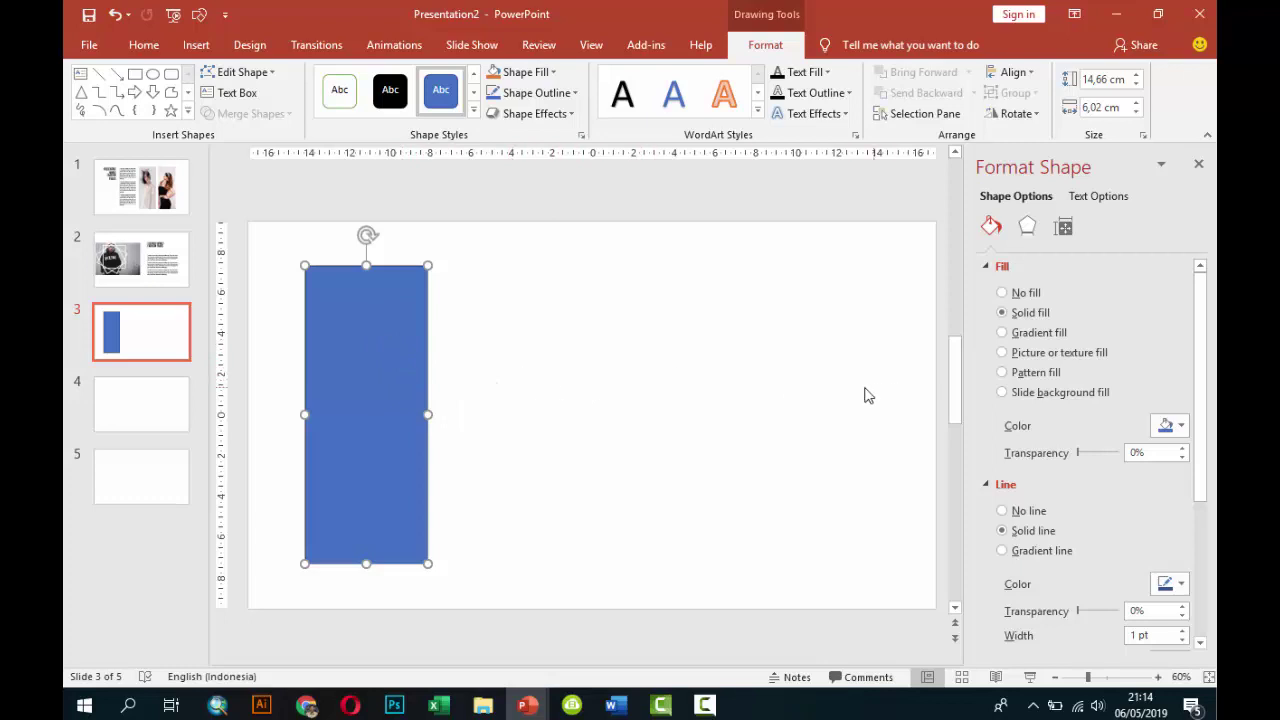
click(600, 418)
Copy it to the right and into the middle, shortening the middle rectangle from the bottom.
click(400, 366)
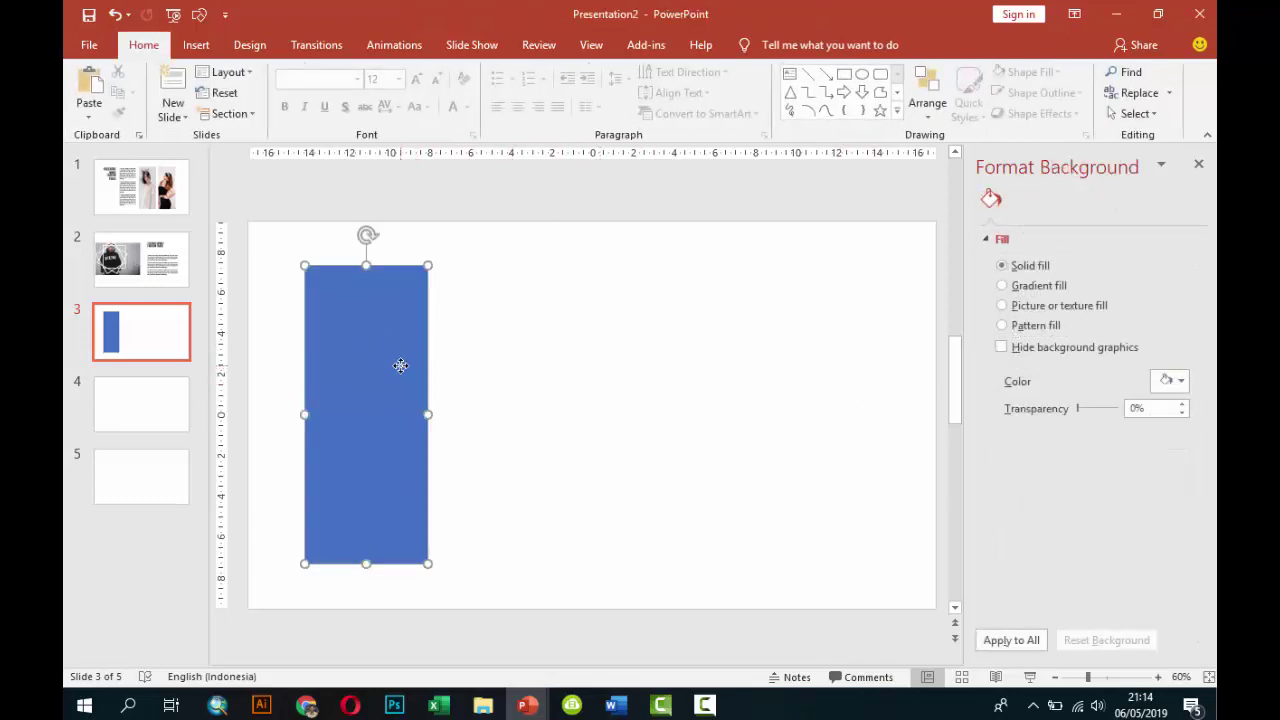
ctrl+drag(414, 363, 640, 342)
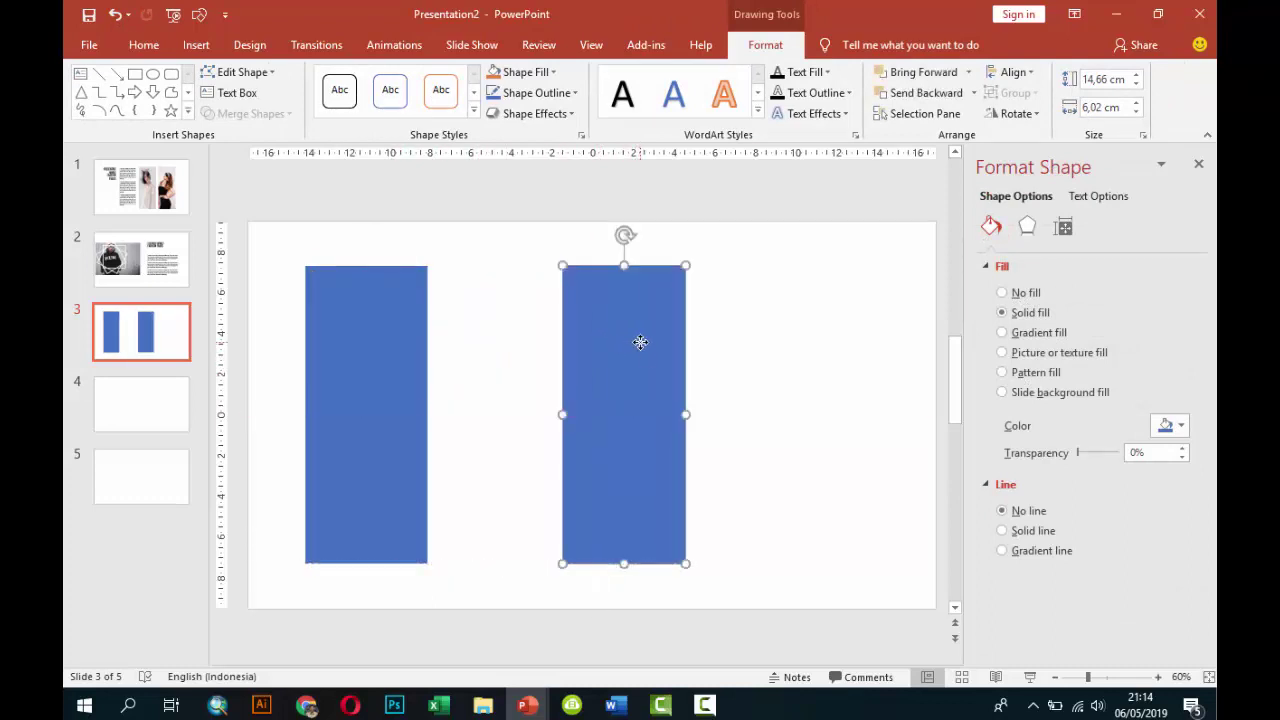
key(ctrl+d)
drag(834, 349, 475, 351)
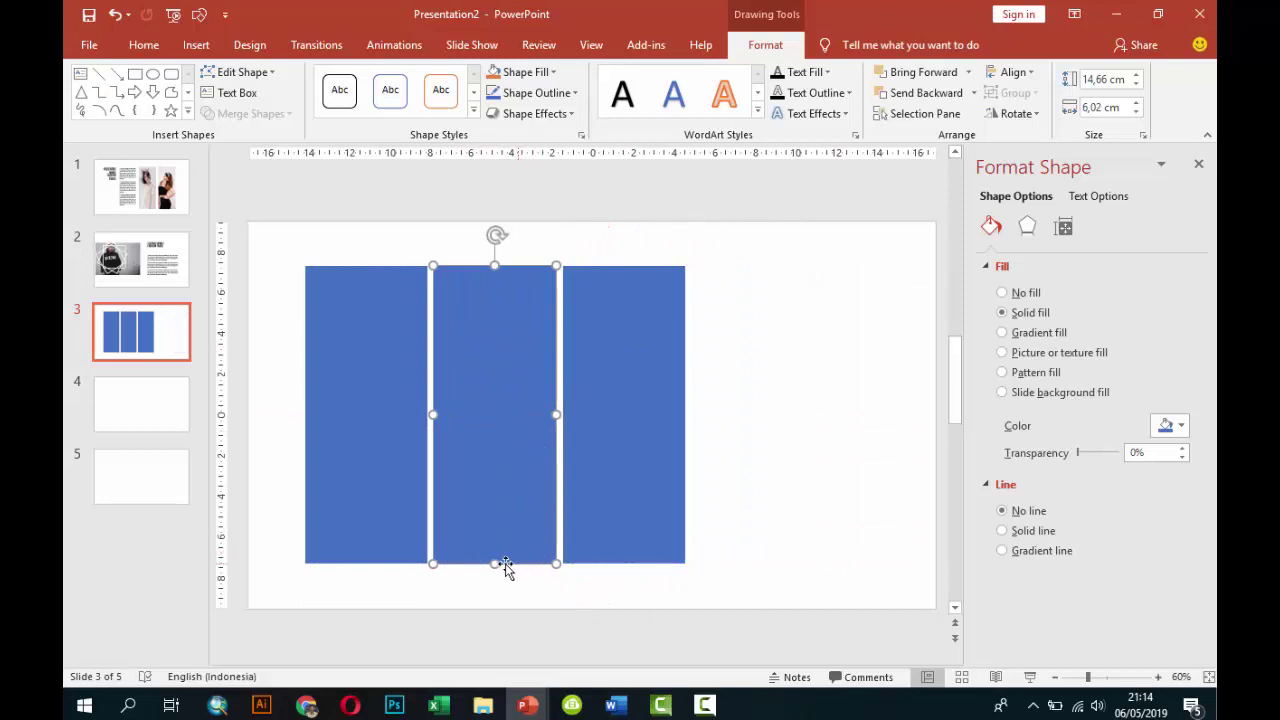
drag(497, 563, 494, 349)
click(727, 360)
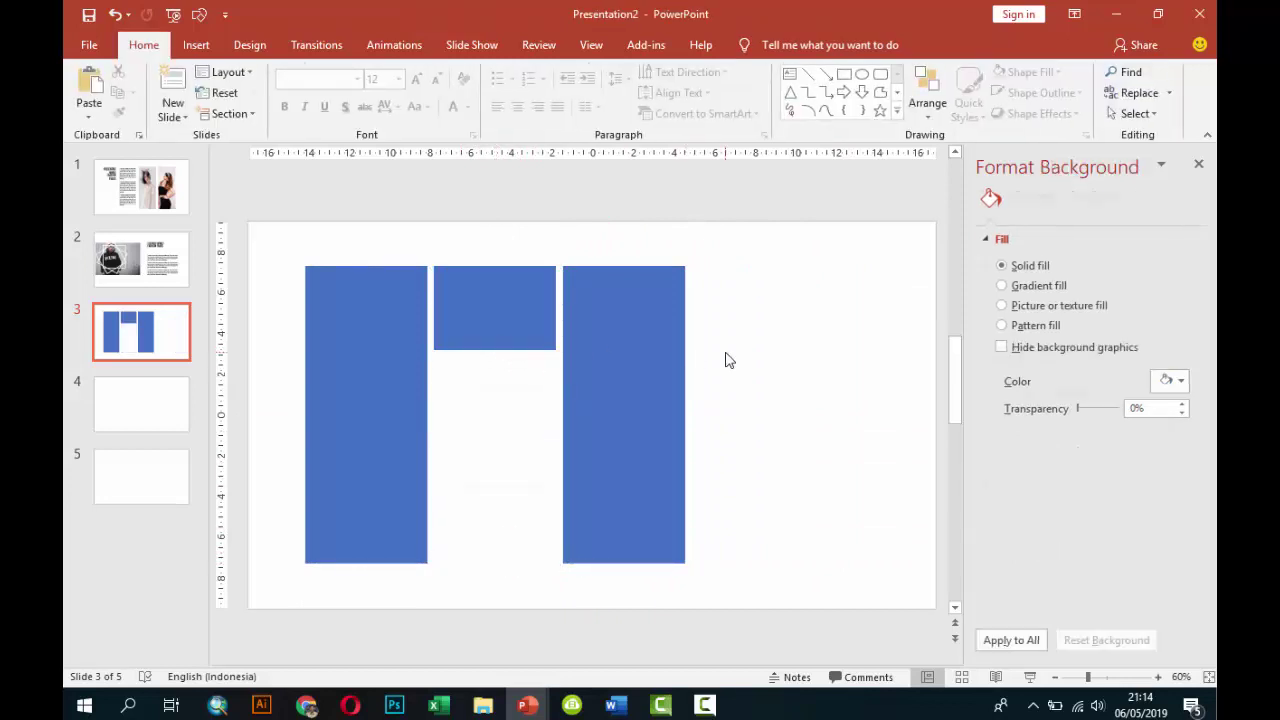
click(385, 343)
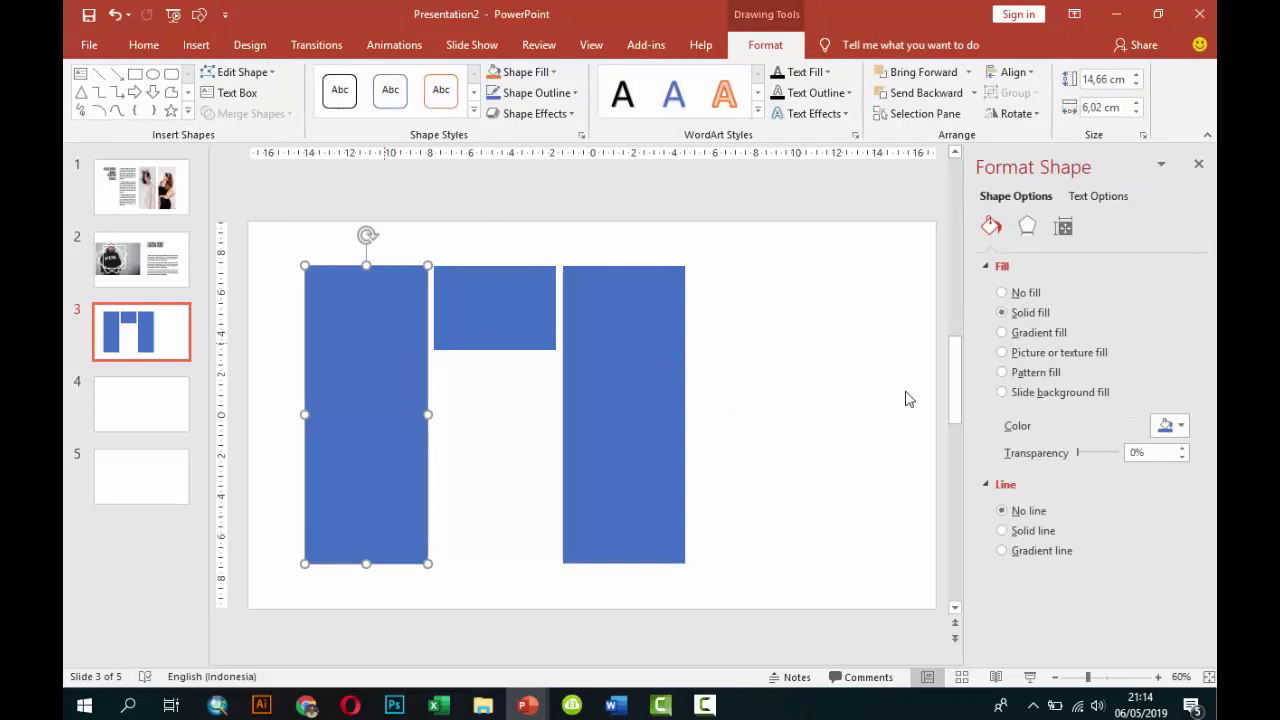
Fill the left rectangle with the black-and-white photo of the man in black.
click(1024, 444)
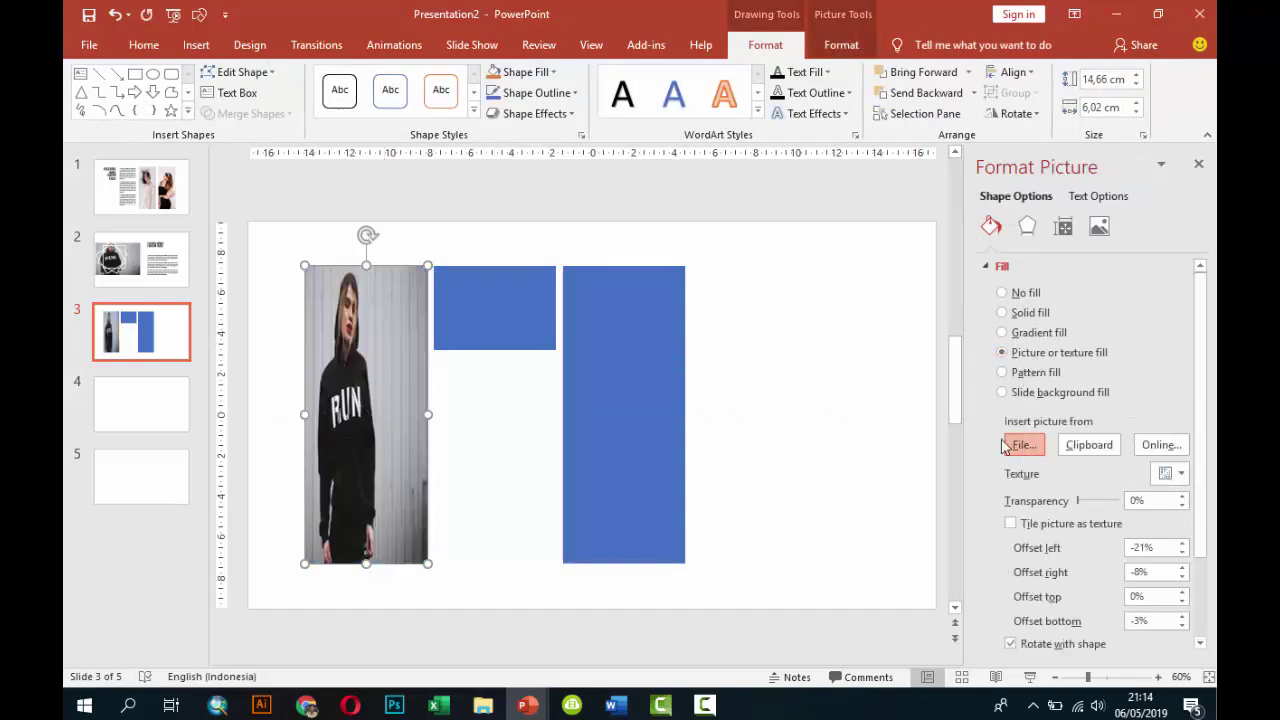
drag(808, 195, 812, 237)
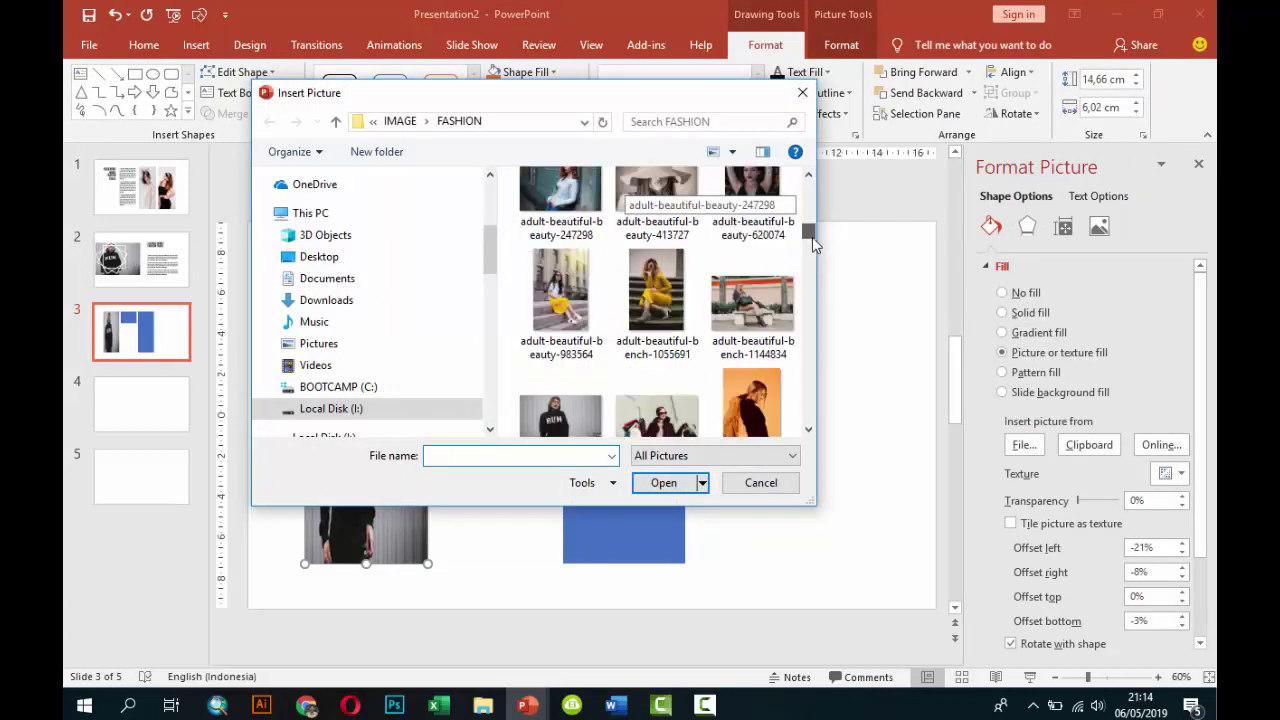
scroll(634, 310, down, 1)
scroll(650, 313, down, 2)
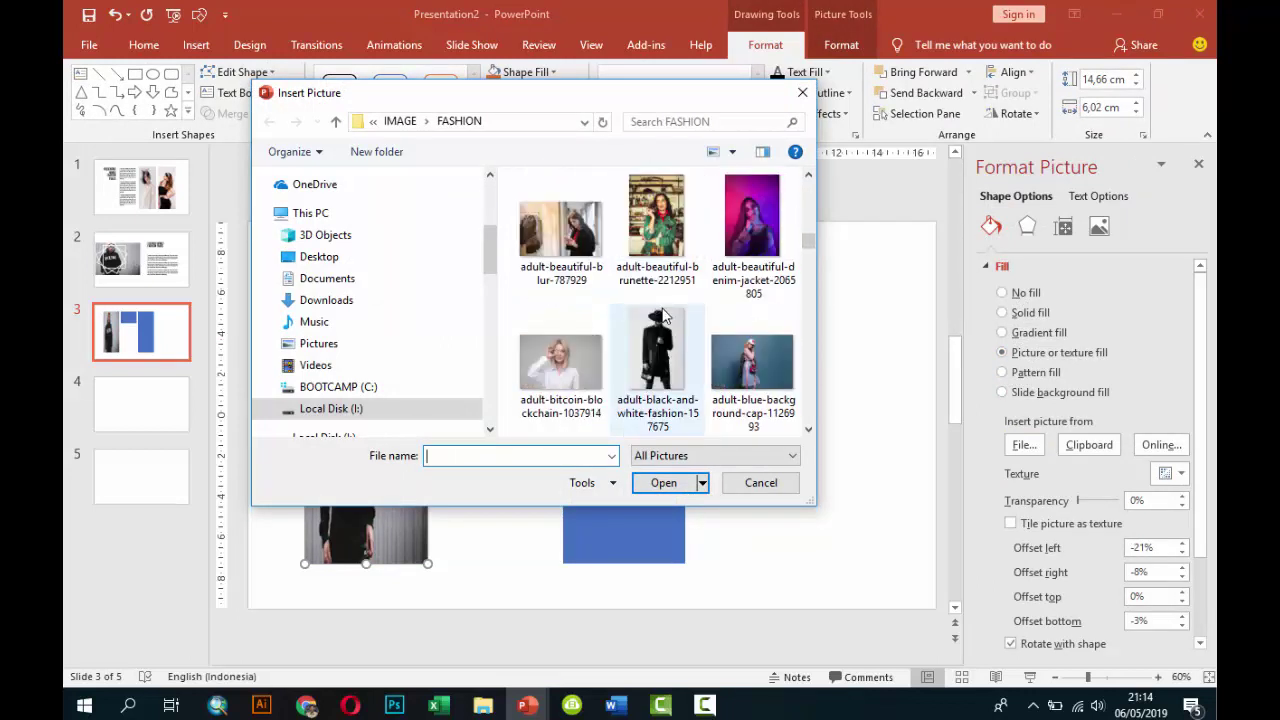
click(657, 355)
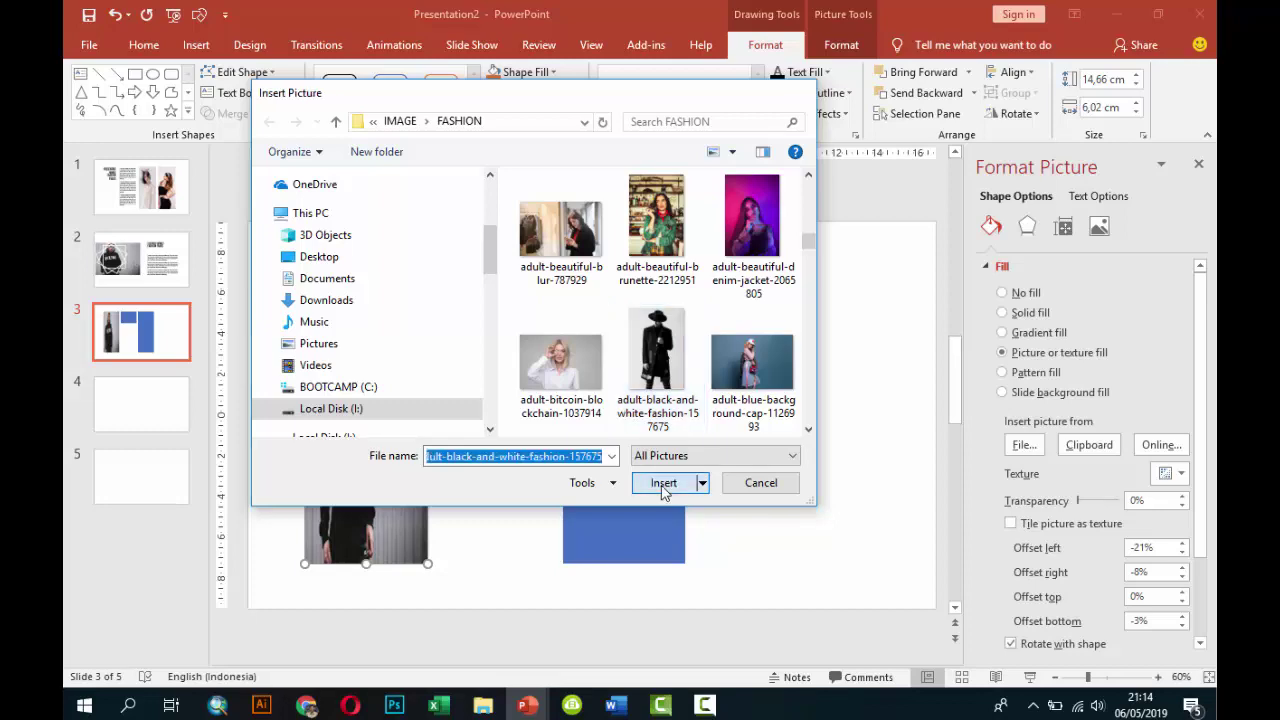
click(663, 482)
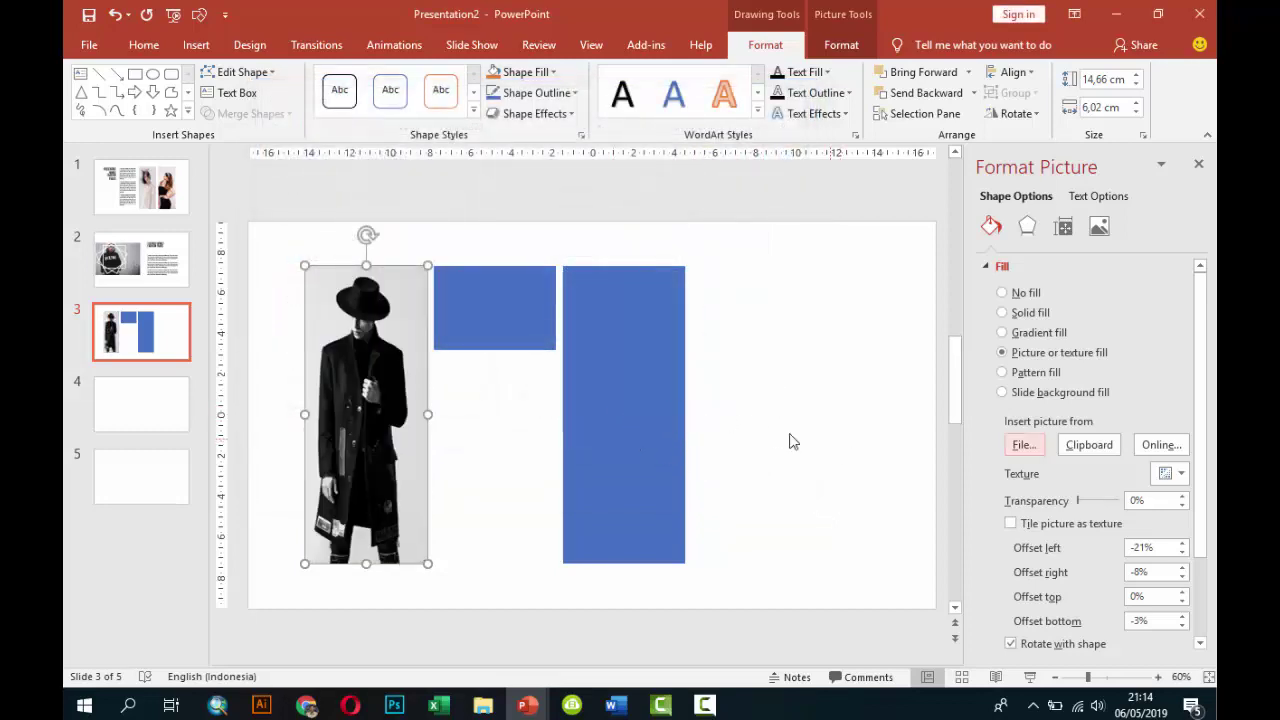
Fill the tall rectangle with the adult-beautiful-beauty-620074 photo and set its right offset to -19%.
click(622, 401)
click(1002, 352)
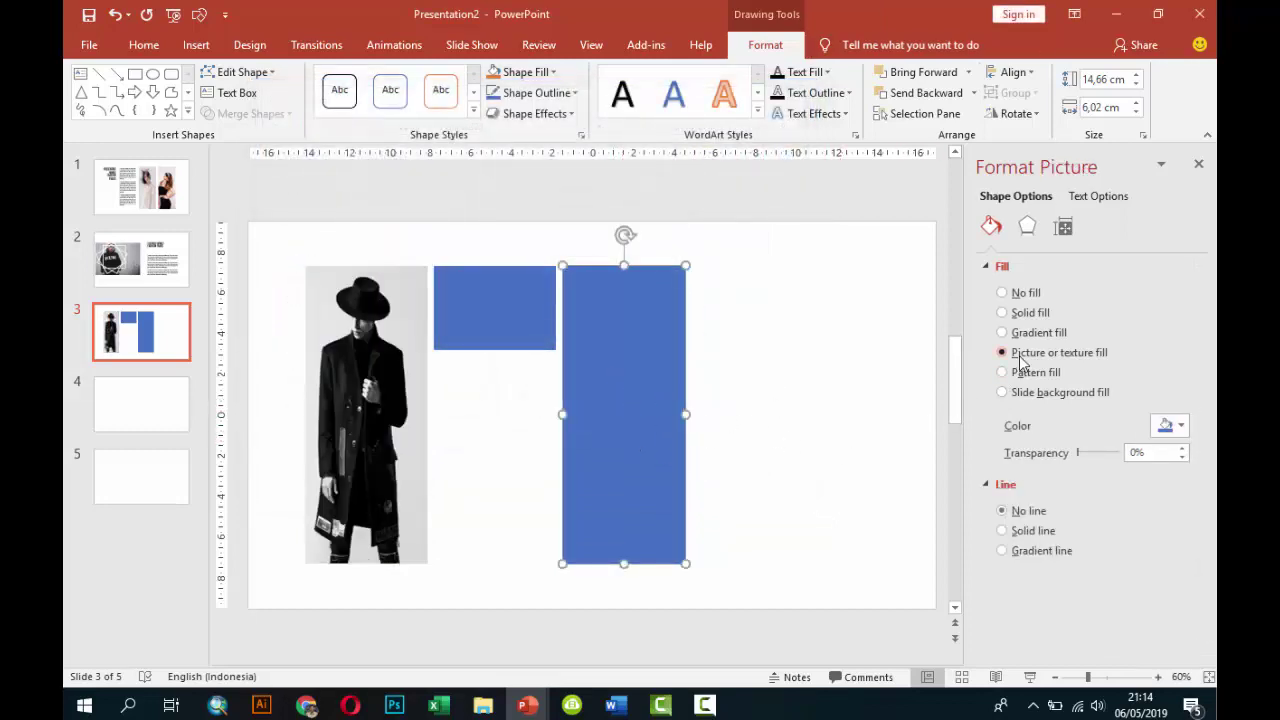
click(1022, 444)
scroll(793, 320, down, 3)
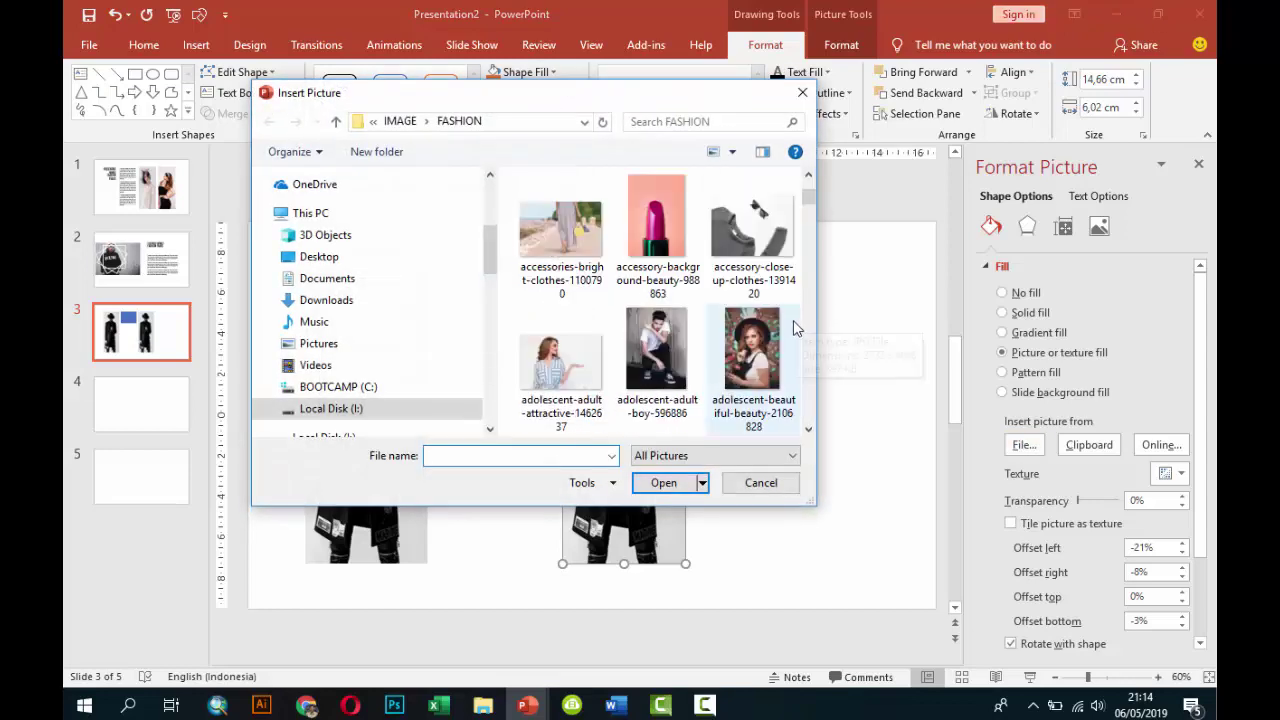
scroll(793, 320, down, 3)
scroll(795, 330, down, 3)
scroll(795, 331, down, 1)
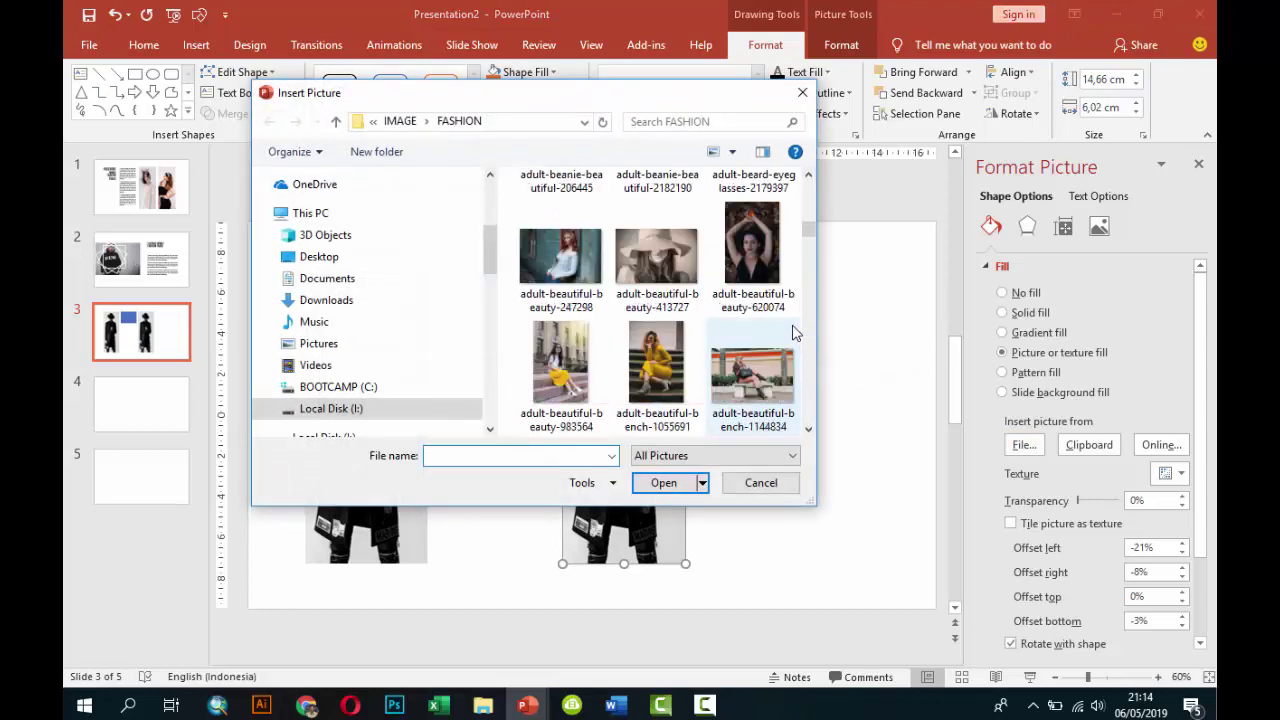
click(752, 245)
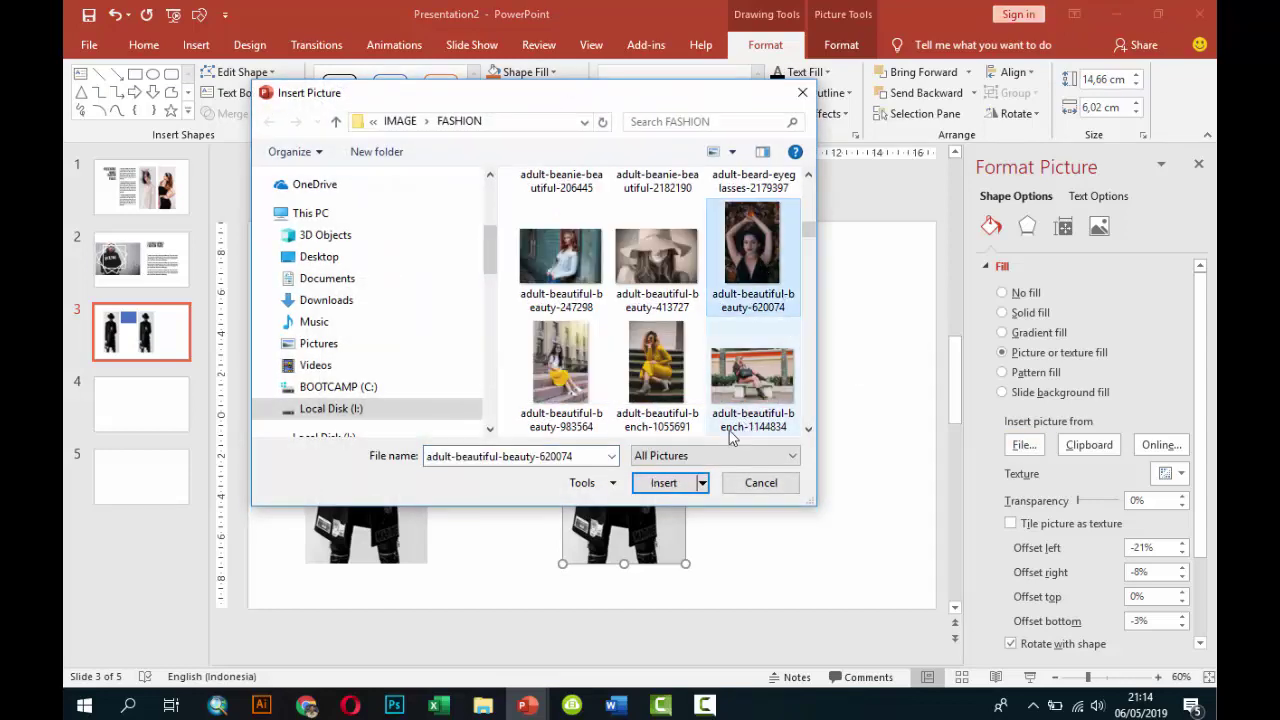
click(663, 482)
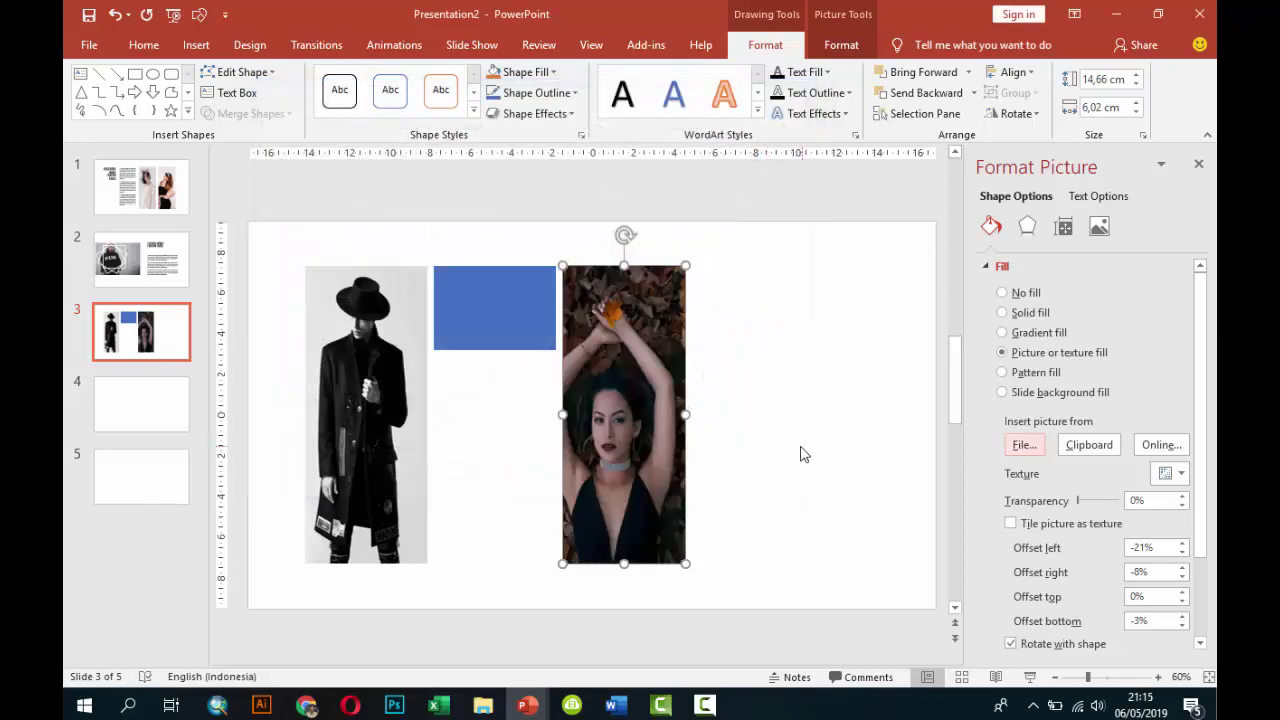
click(1181, 578)
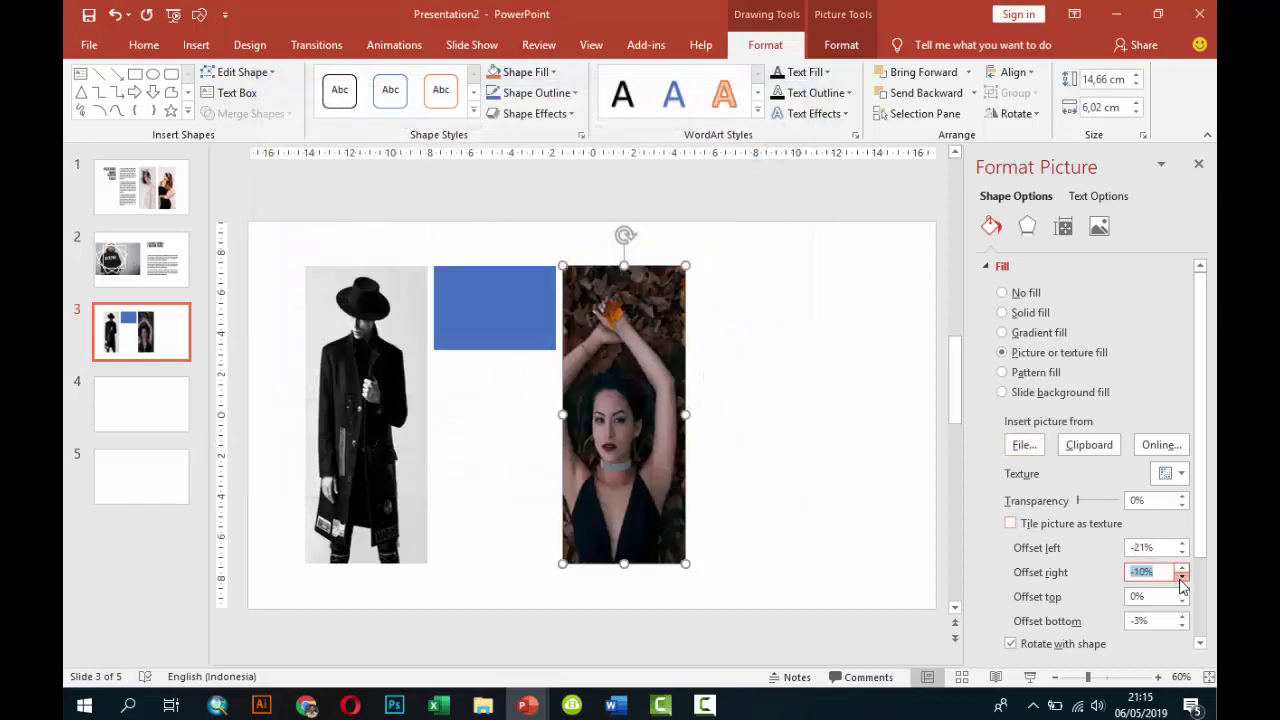
click(1181, 578)
click(1181, 578)
click(1181, 578)
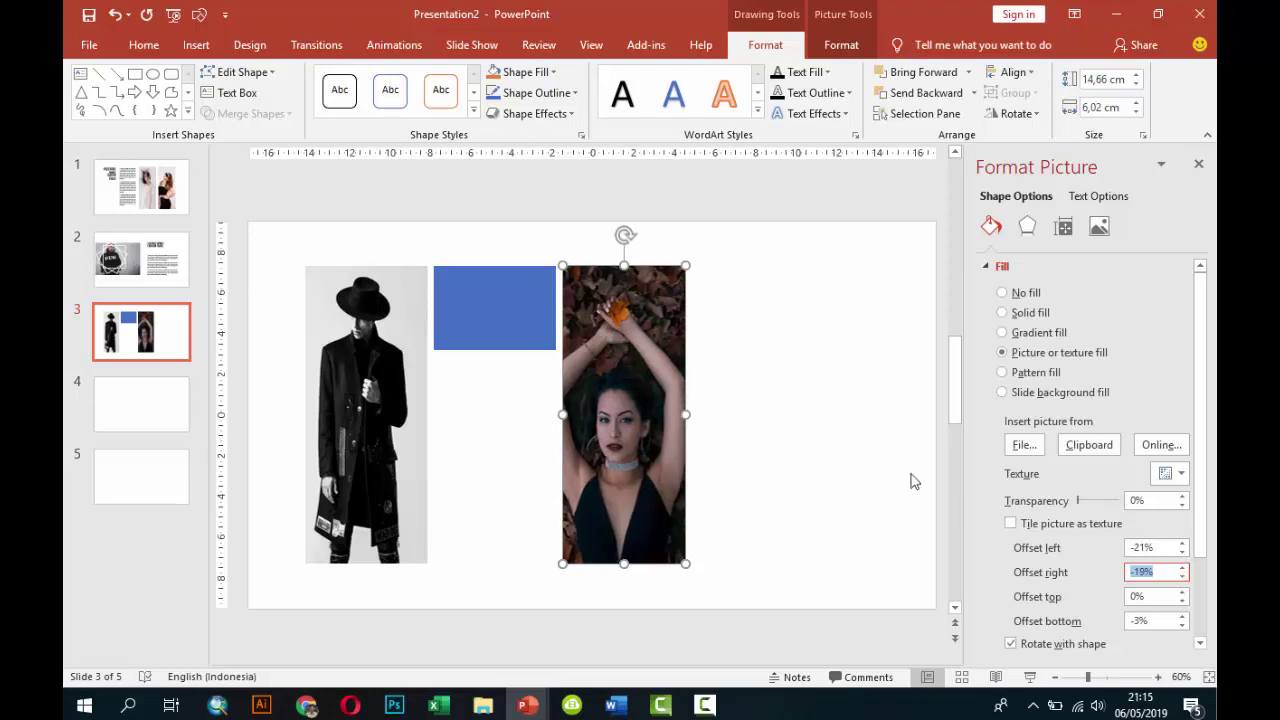
click(889, 460)
Fill the small rectangle with the adult-bitcoin-blockchain-1037914 photo.
click(520, 310)
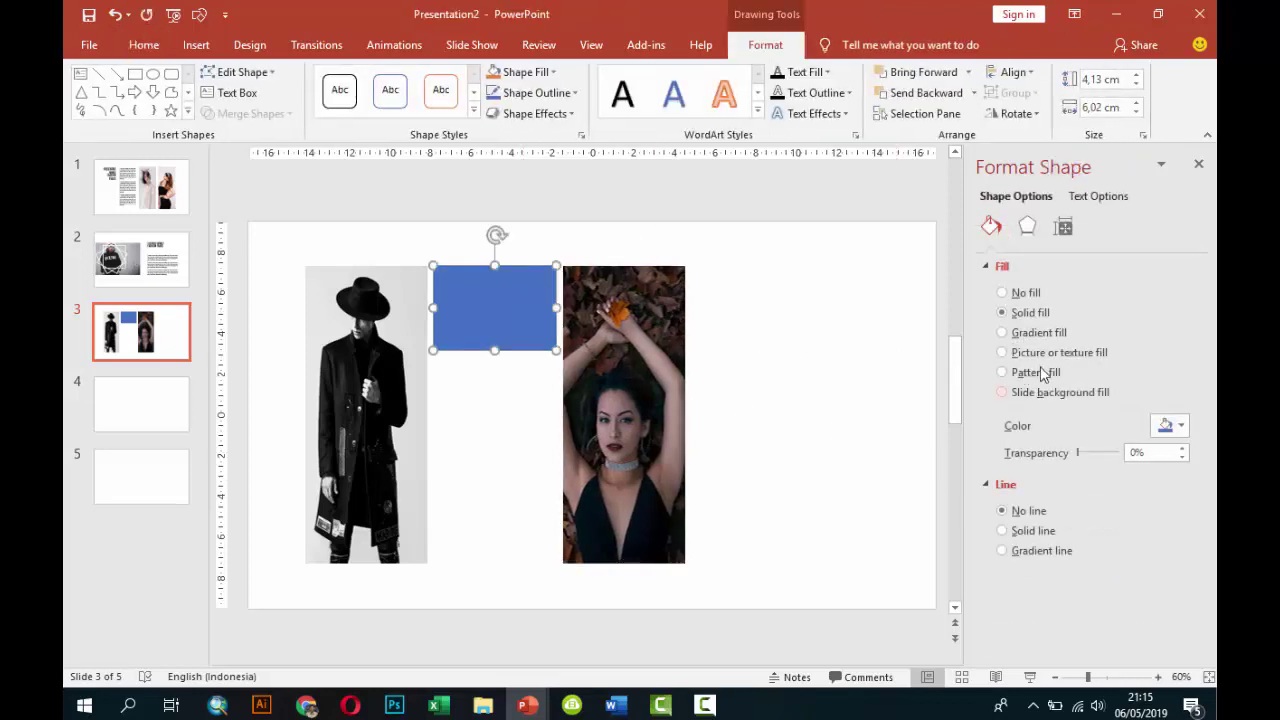
click(1041, 355)
click(1024, 444)
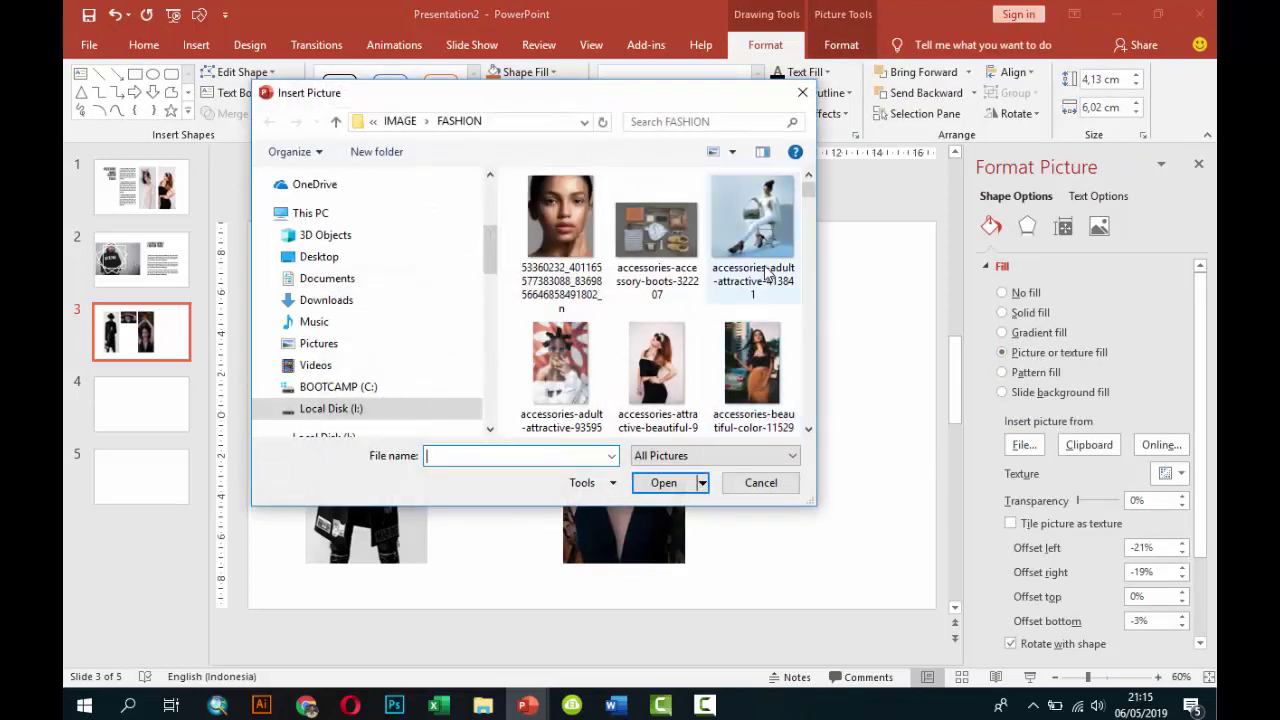
scroll(706, 283, down, 3)
scroll(704, 284, down, 3)
scroll(702, 285, down, 3)
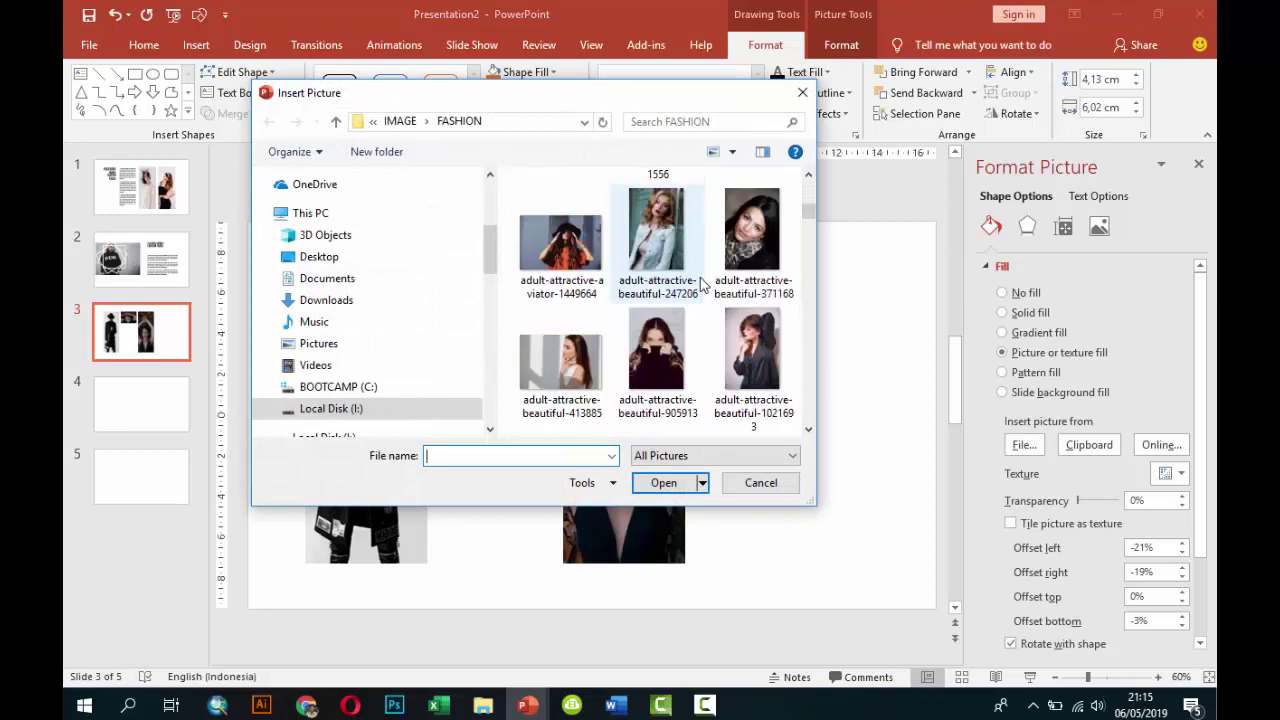
scroll(700, 286, down, 3)
scroll(700, 290, down, 3)
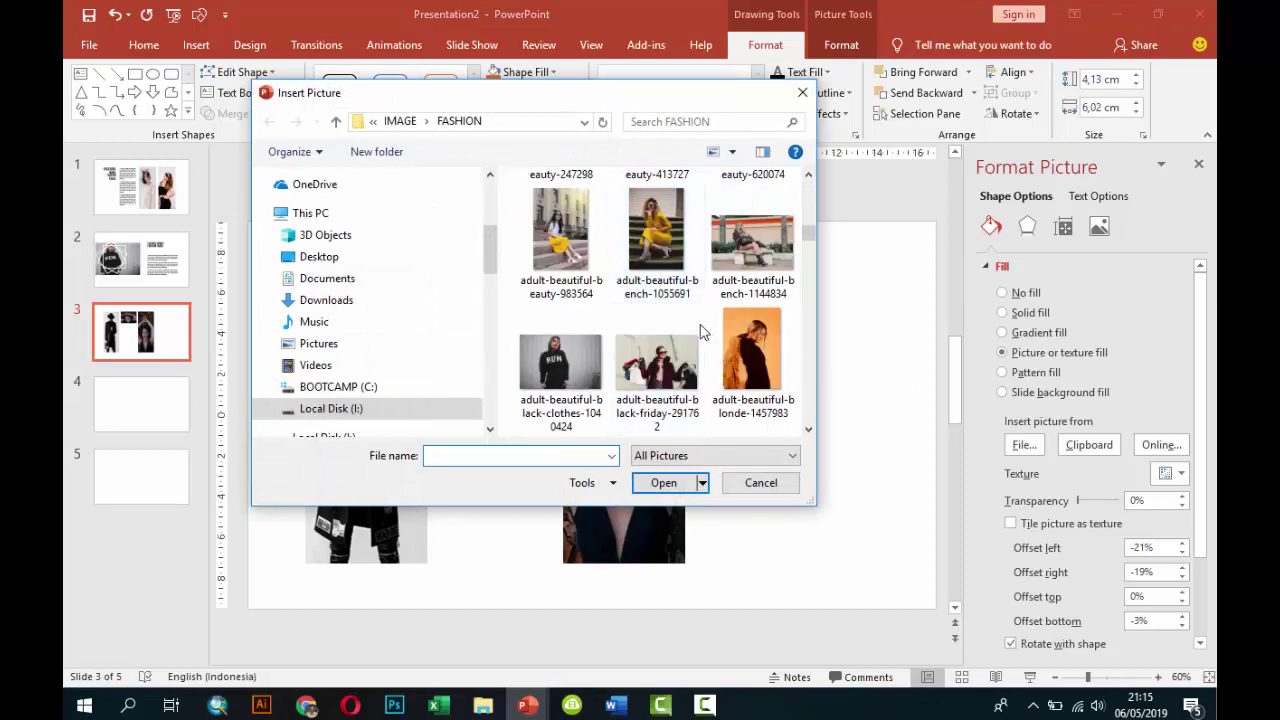
scroll(690, 345, down, 1)
scroll(690, 352, down, 1)
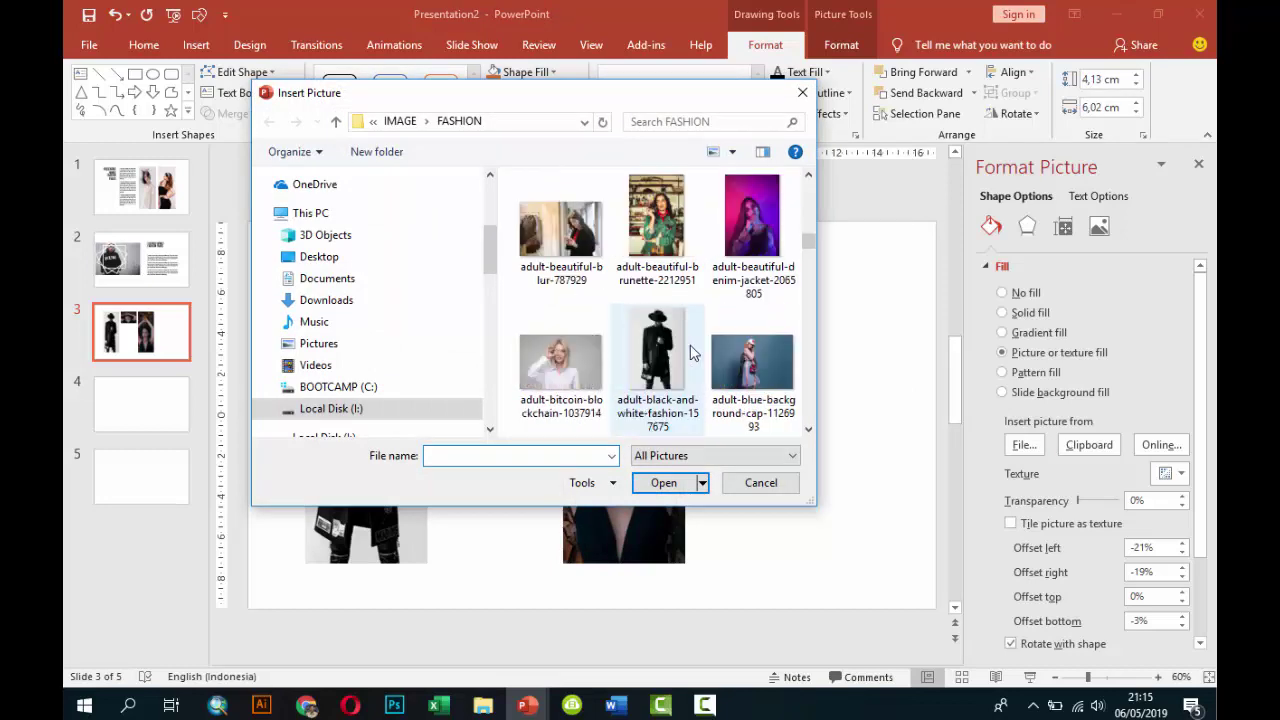
click(604, 360)
click(660, 485)
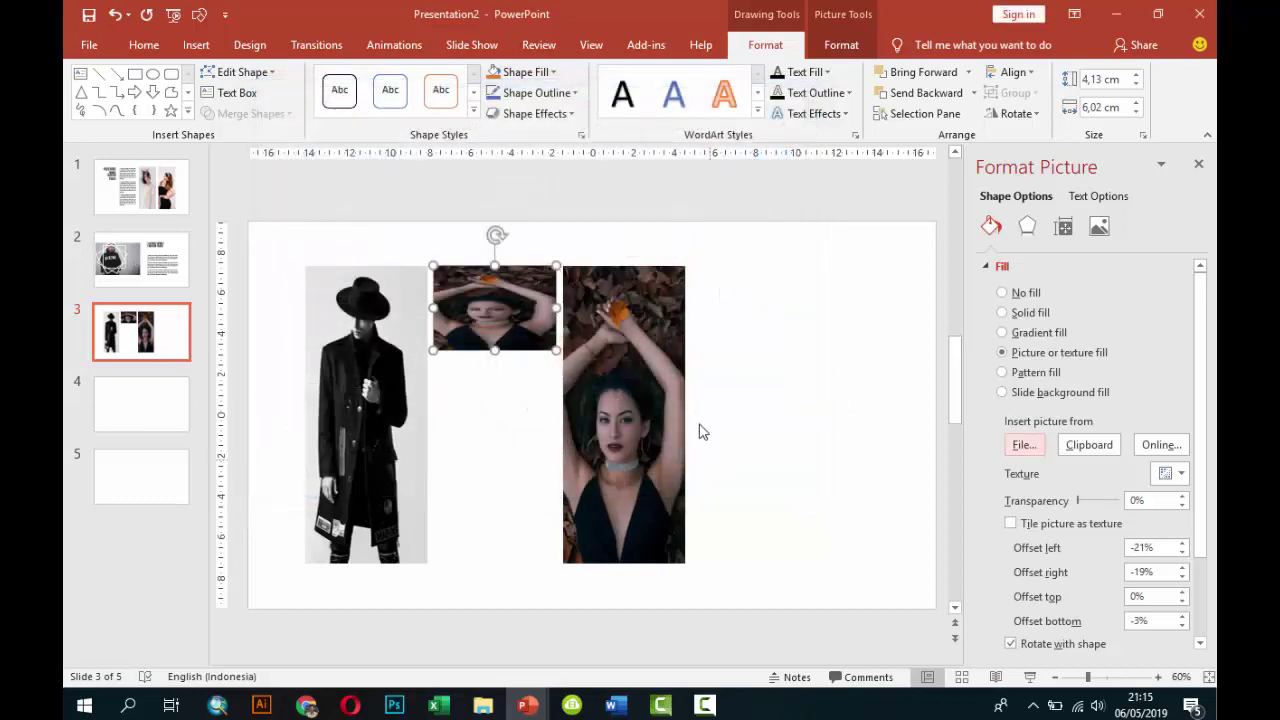
click(750, 377)
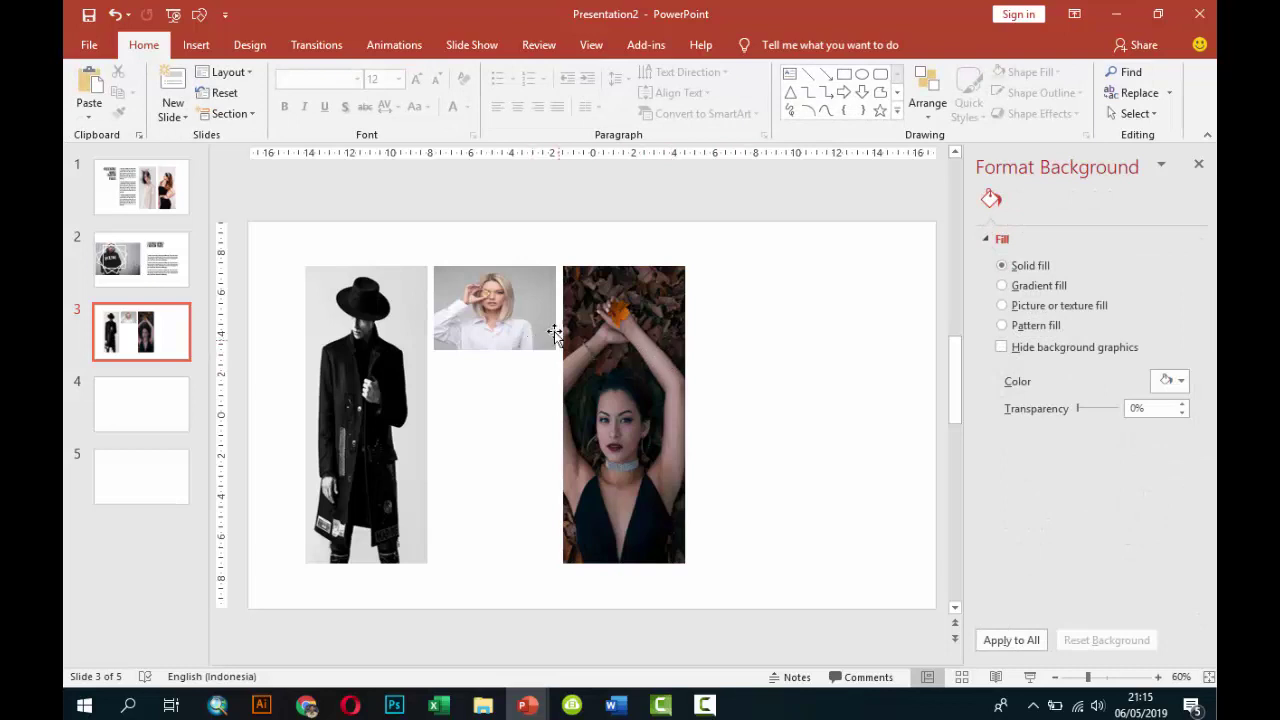
Give the man-in-black photo an Outer Offset: Top Left shadow with 8 pt distance.
click(380, 322)
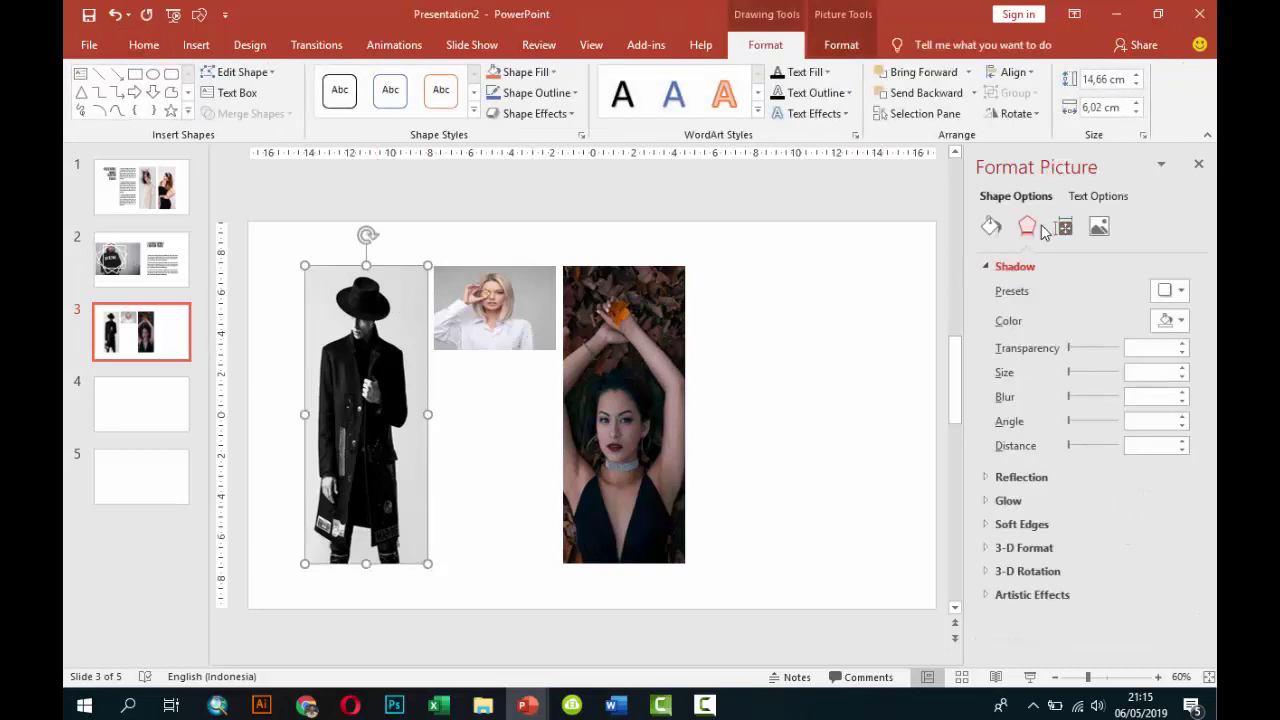
click(1167, 292)
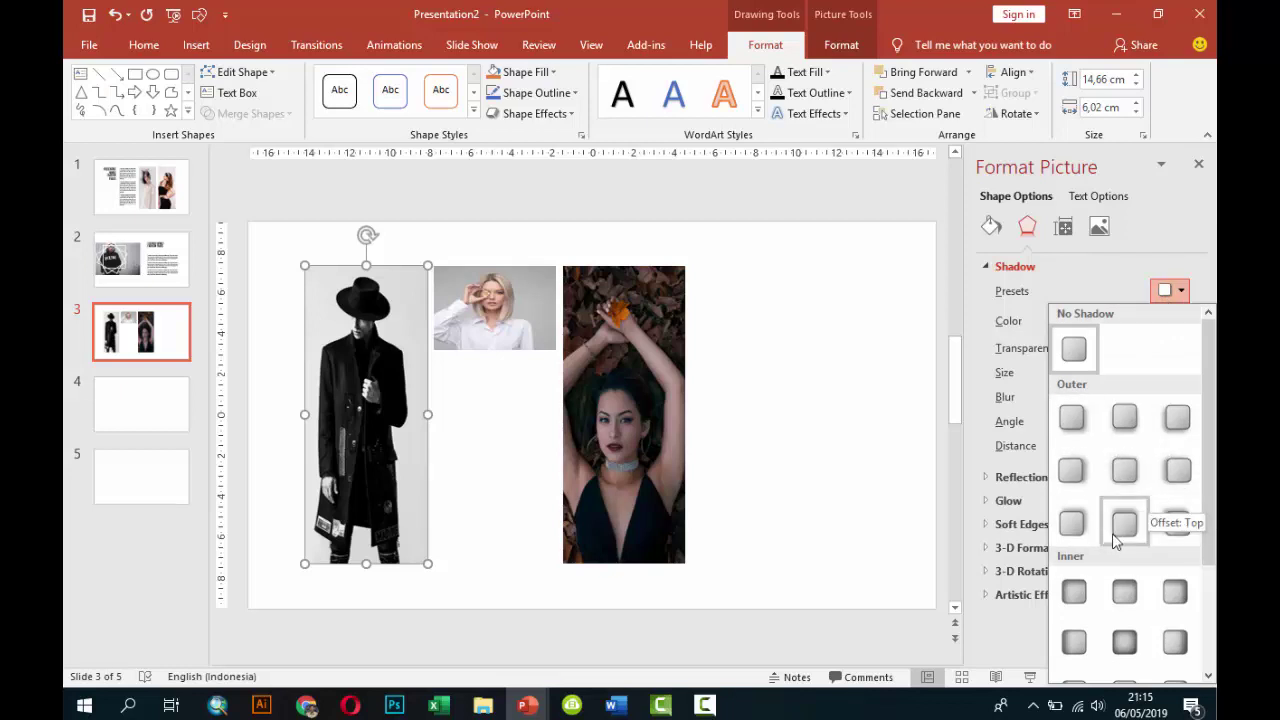
click(1177, 522)
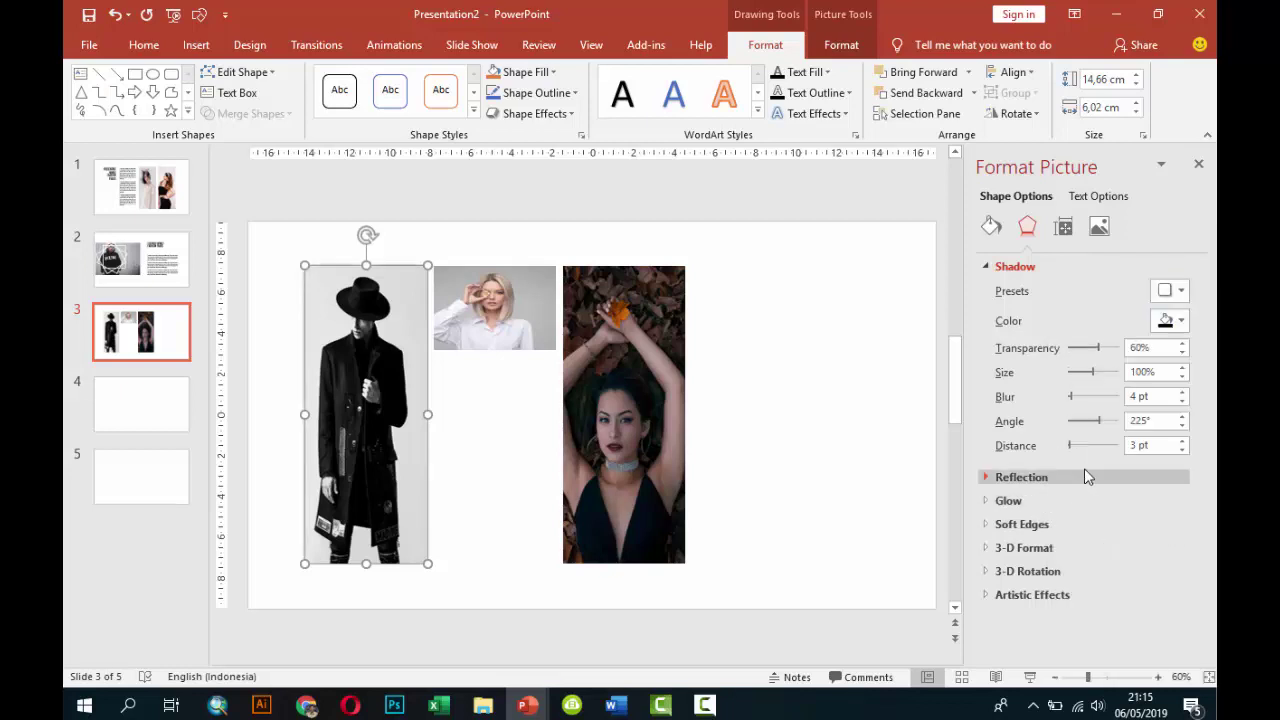
click(1181, 441)
click(1181, 441)
click(1181, 441)
click(1181, 441)
click(1181, 441)
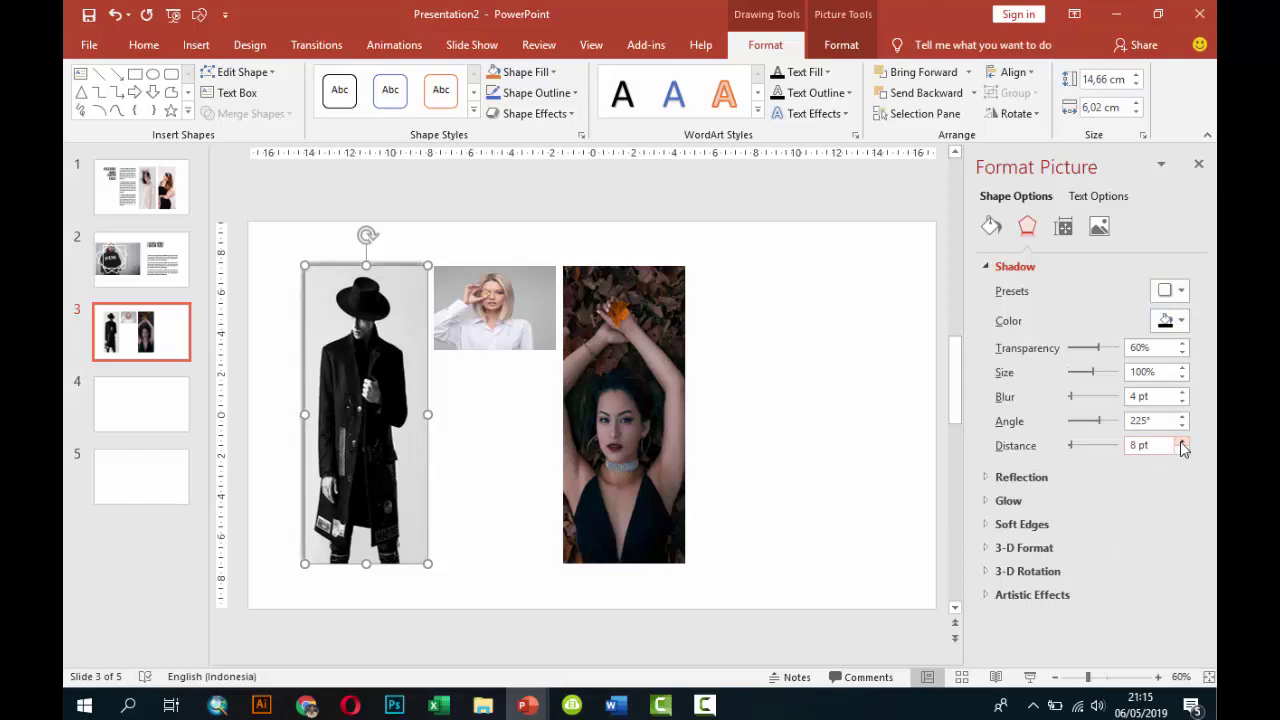
click(826, 381)
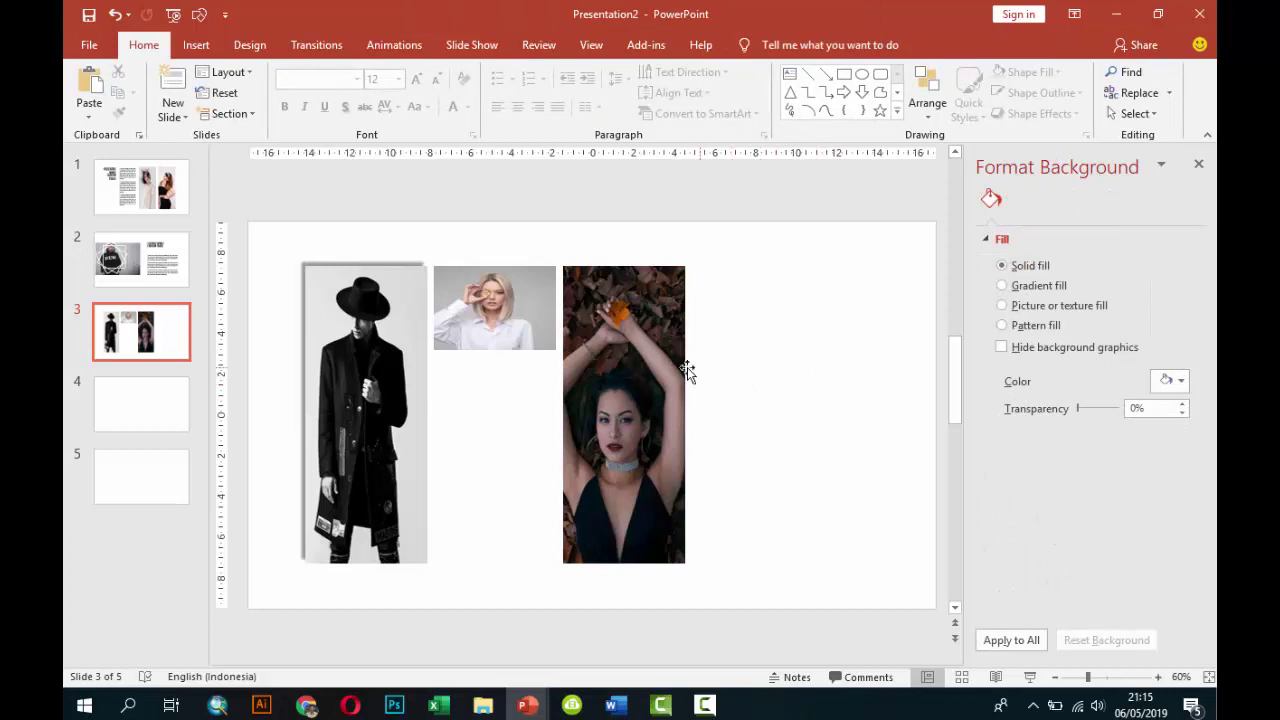
Paste slide 2's title and body text boxes onto slide 3.
click(141, 260)
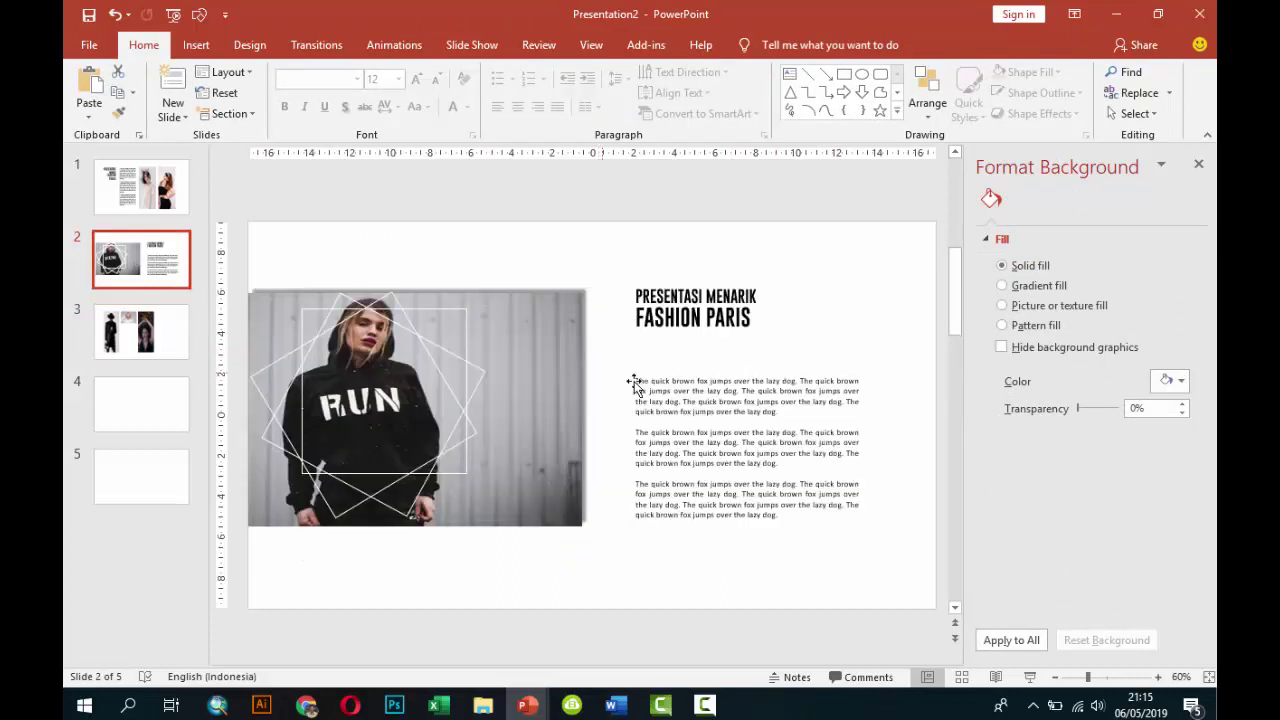
click(692, 391)
shift+click(698, 324)
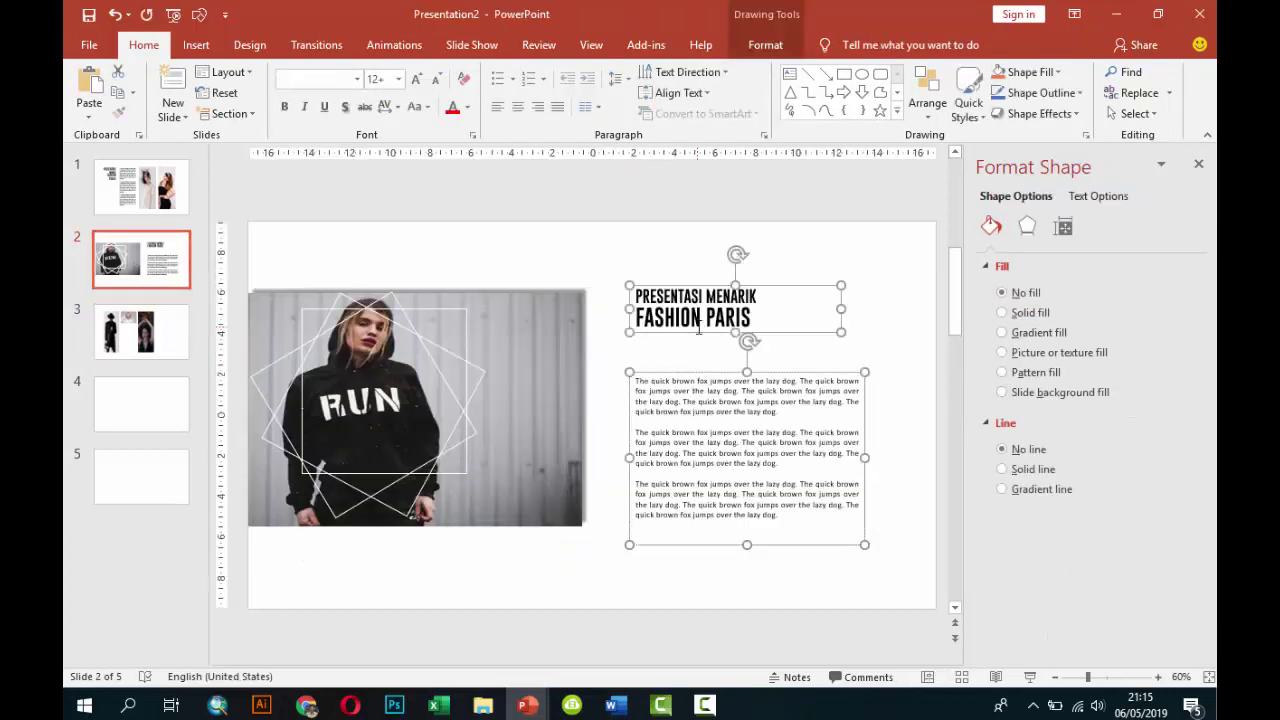
click(186, 320)
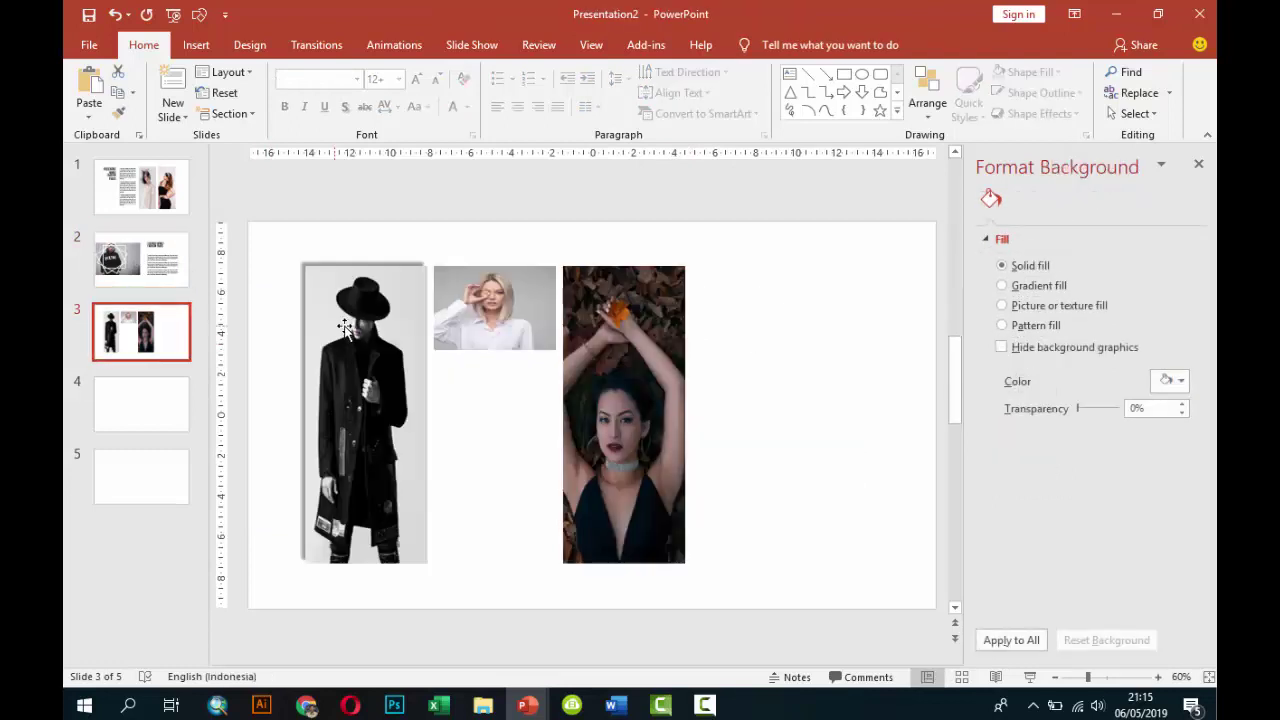
key(ctrl+v)
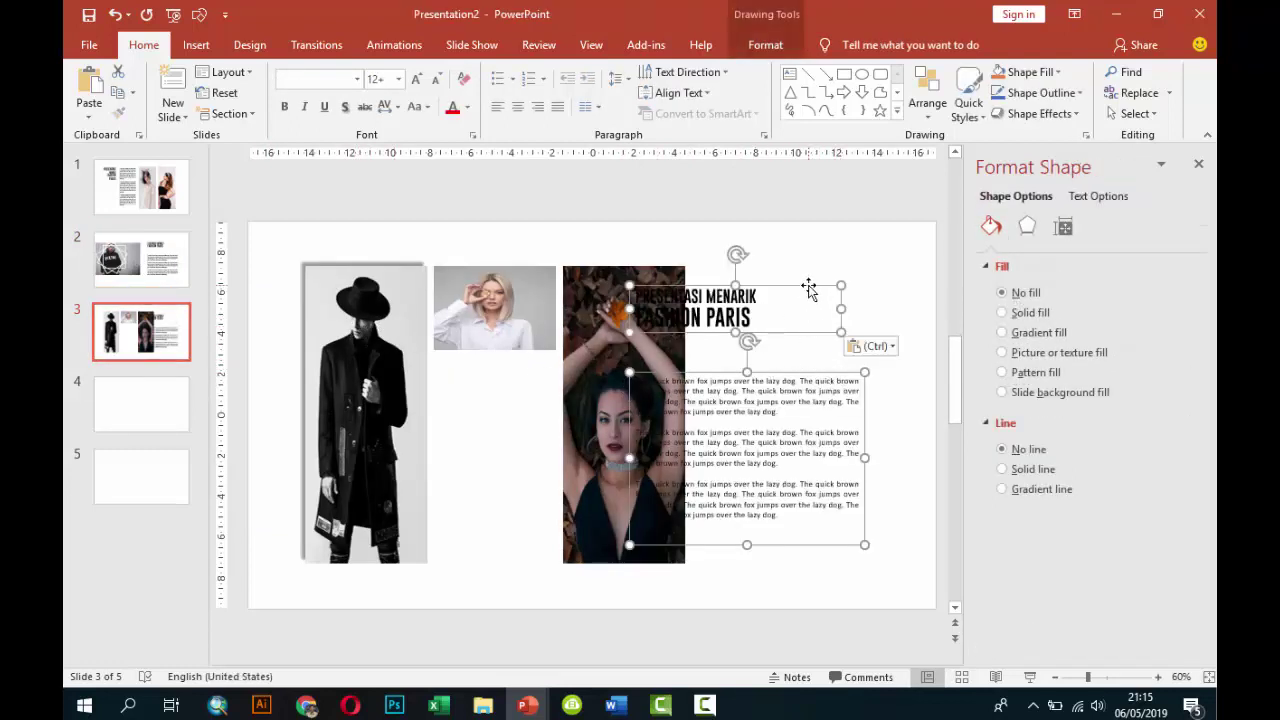
Move the pasted body text right of the tall photo, narrow it, and lower the title.
click(820, 329)
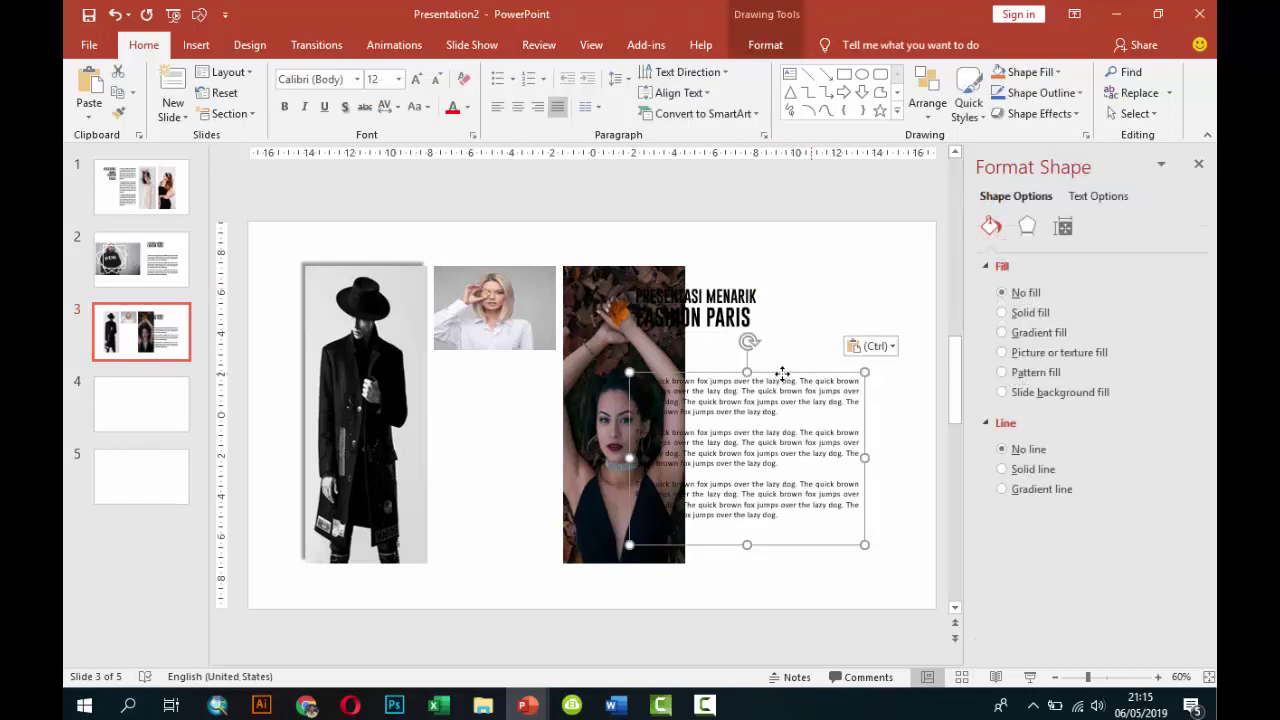
mouse_move(789, 371)
mouse_down()
mouse_move(840, 372)
mouse_move(847, 391)
mouse_up()
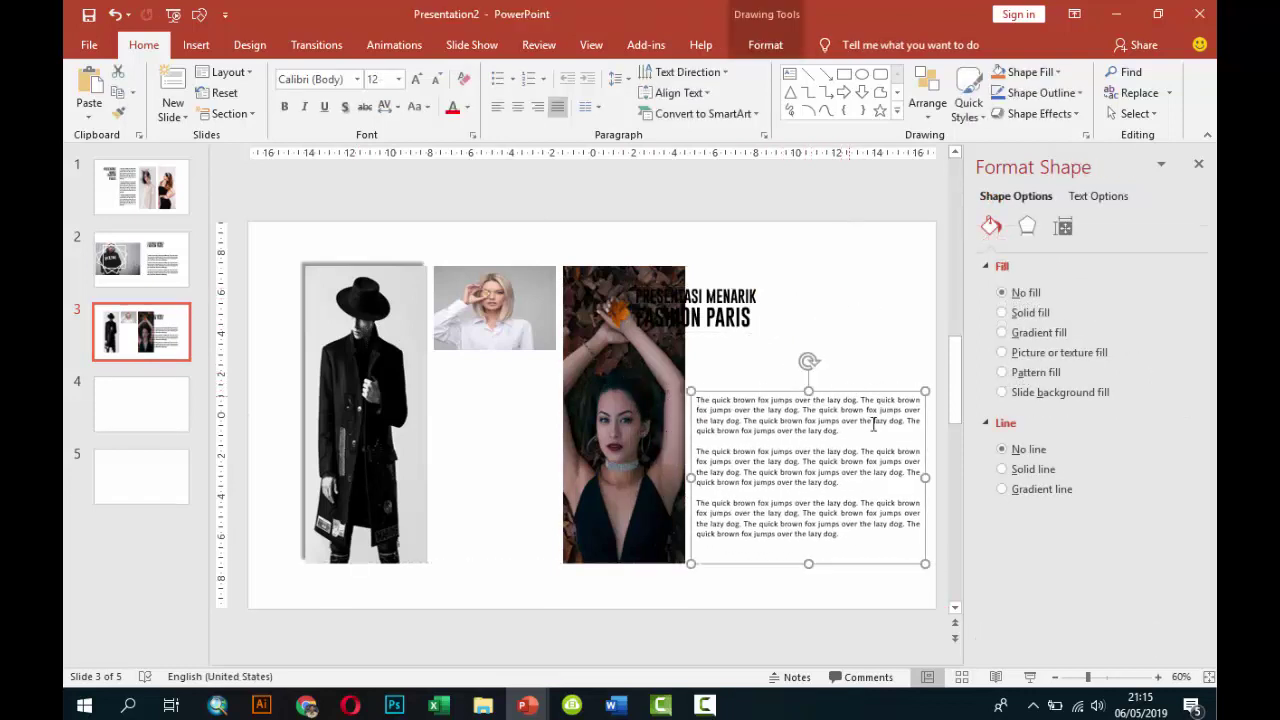
drag(921, 476, 843, 476)
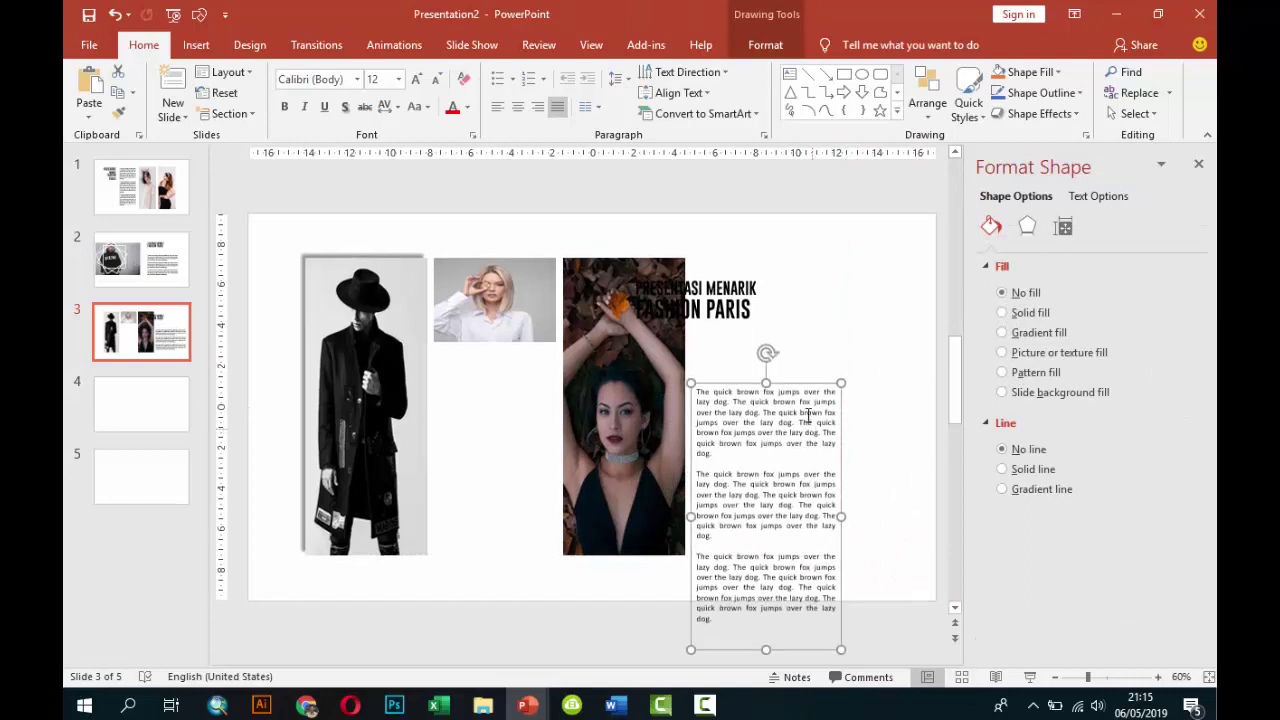
drag(801, 387, 816, 312)
click(718, 289)
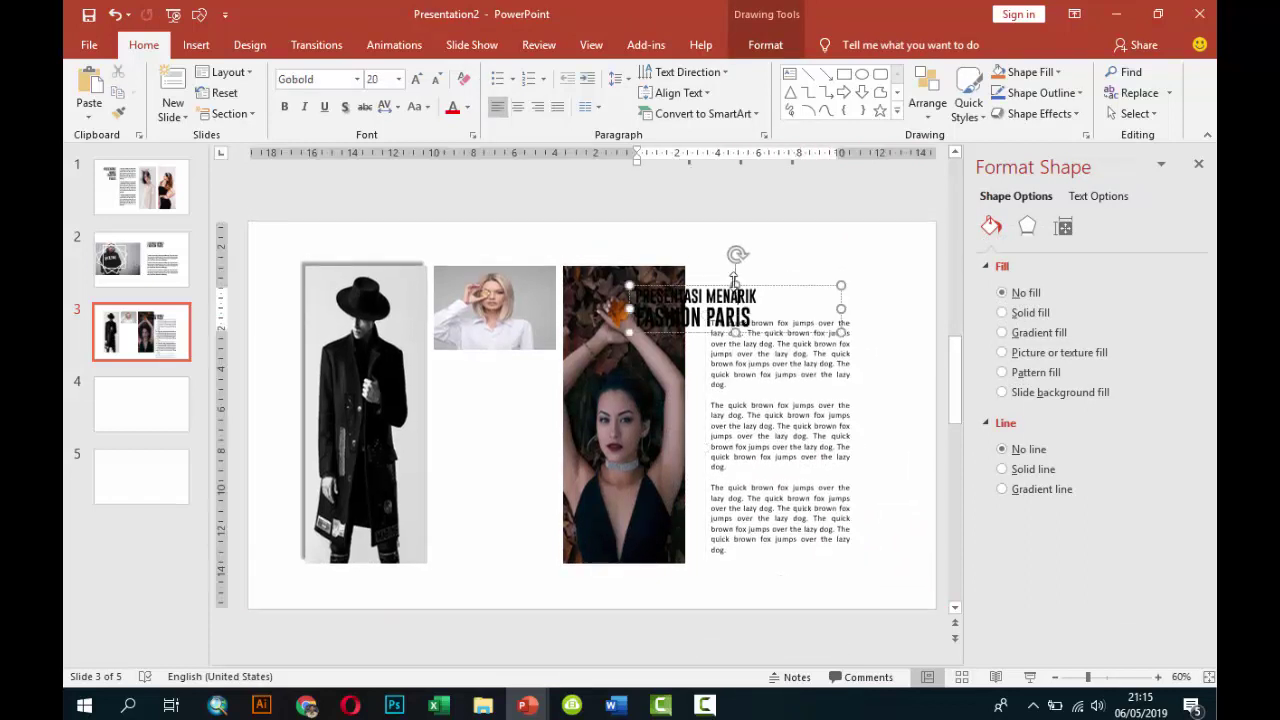
drag(718, 289, 541, 459)
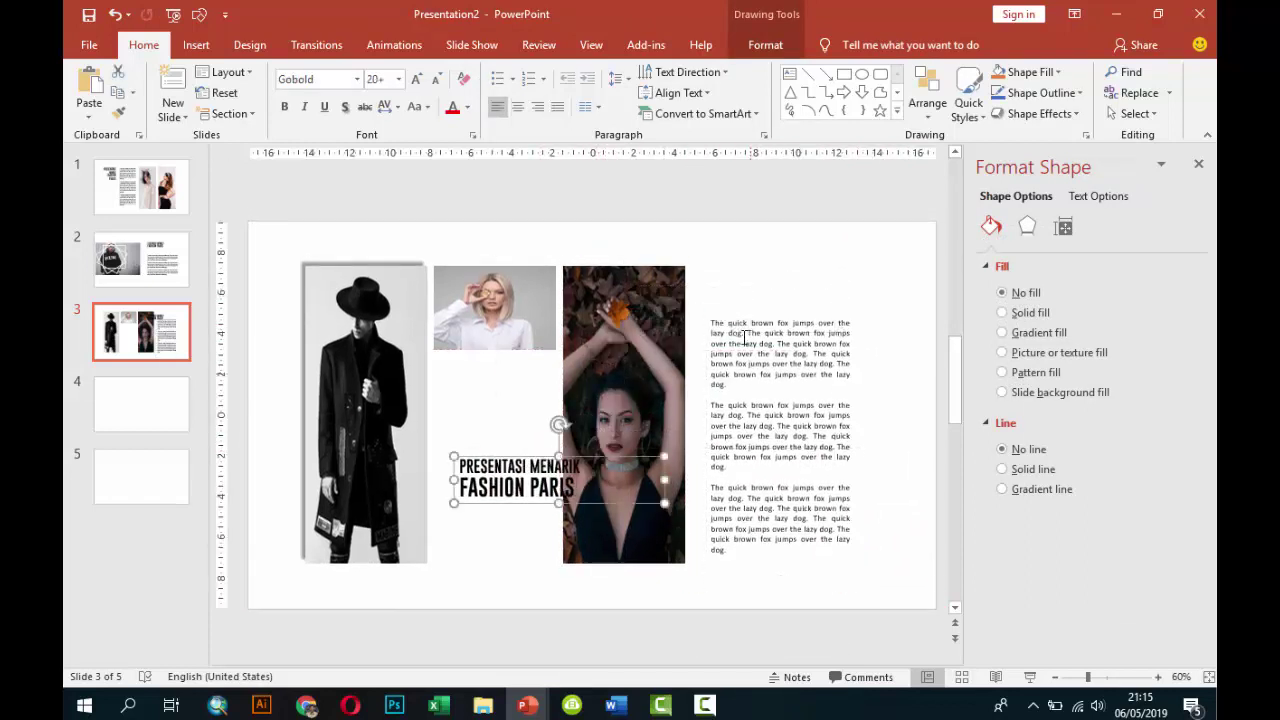
Fit the body column beside the woman photo, drop the title to the bottom, shift photos right.
click(766, 322)
click(781, 316)
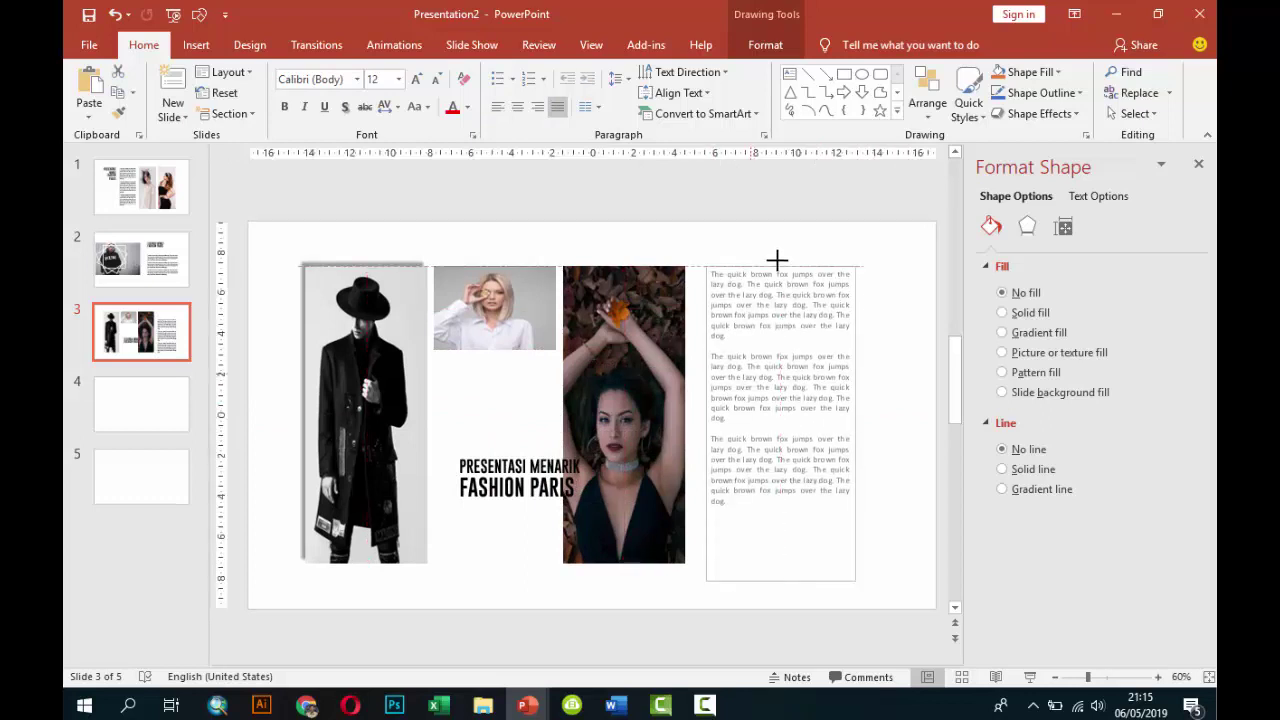
drag(853, 444, 835, 444)
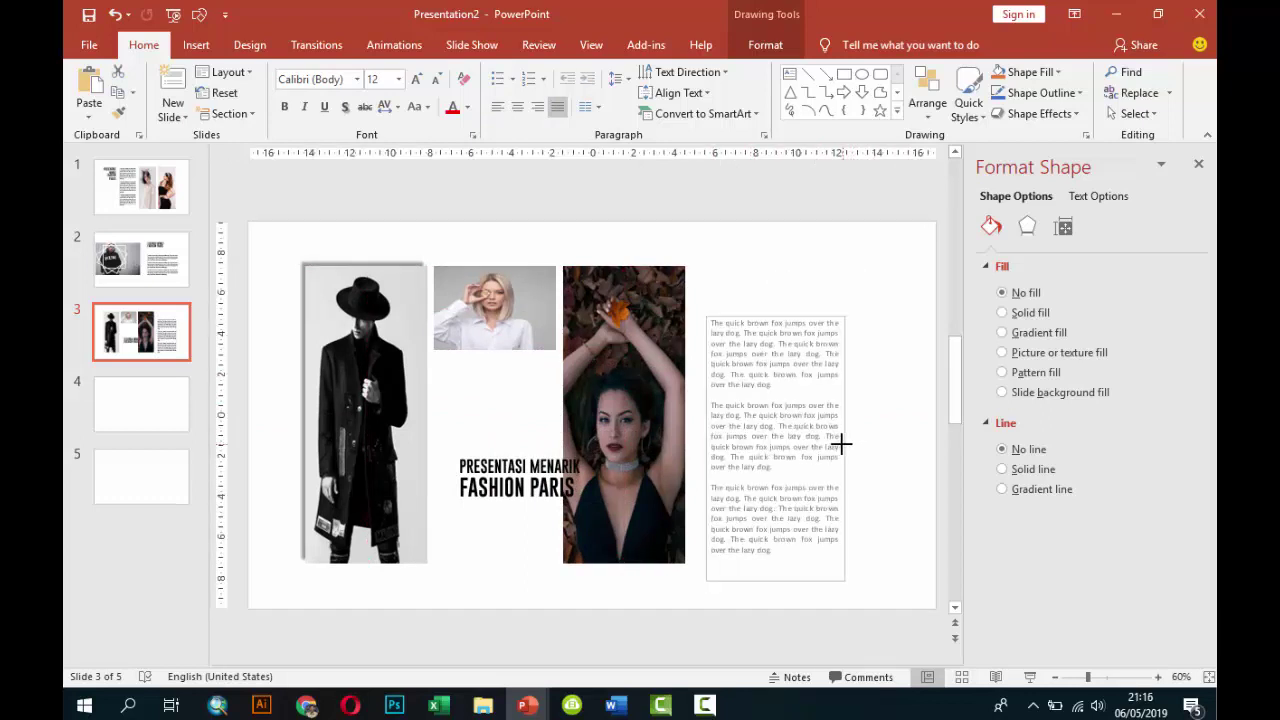
mouse_move(803, 314)
mouse_down()
mouse_move(812, 261)
mouse_move(836, 260)
mouse_up()
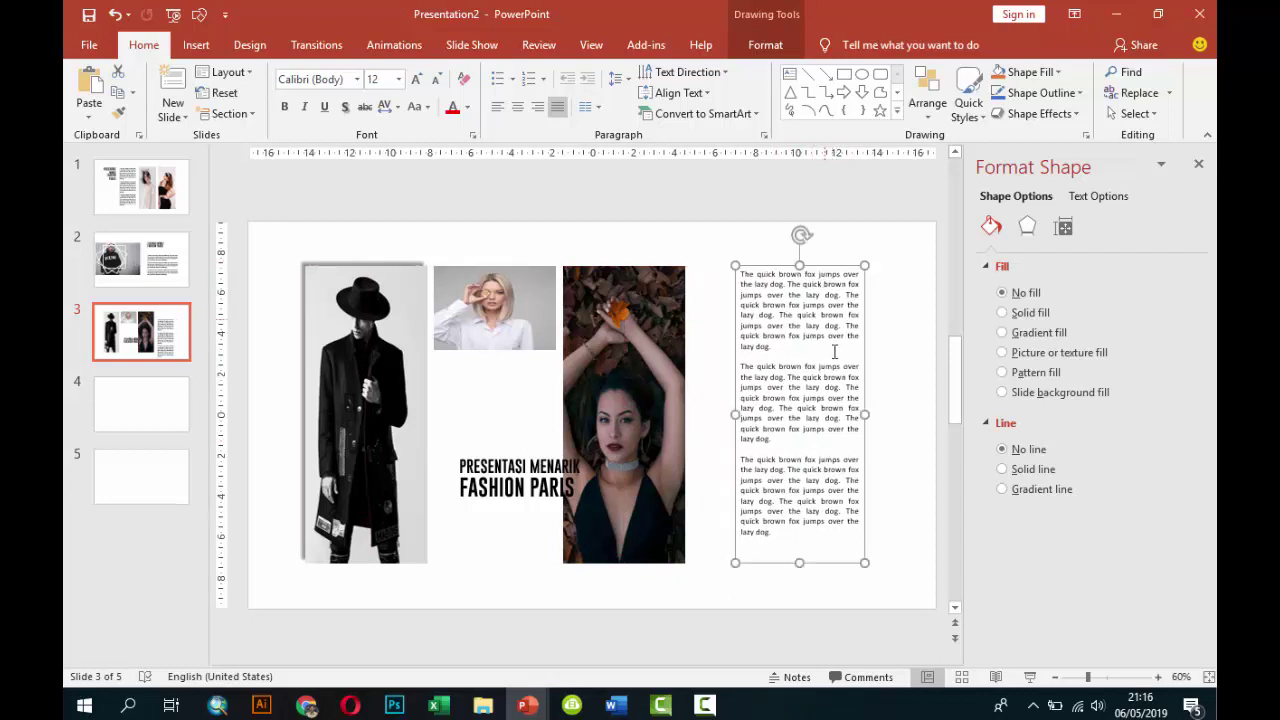
drag(741, 418, 729, 418)
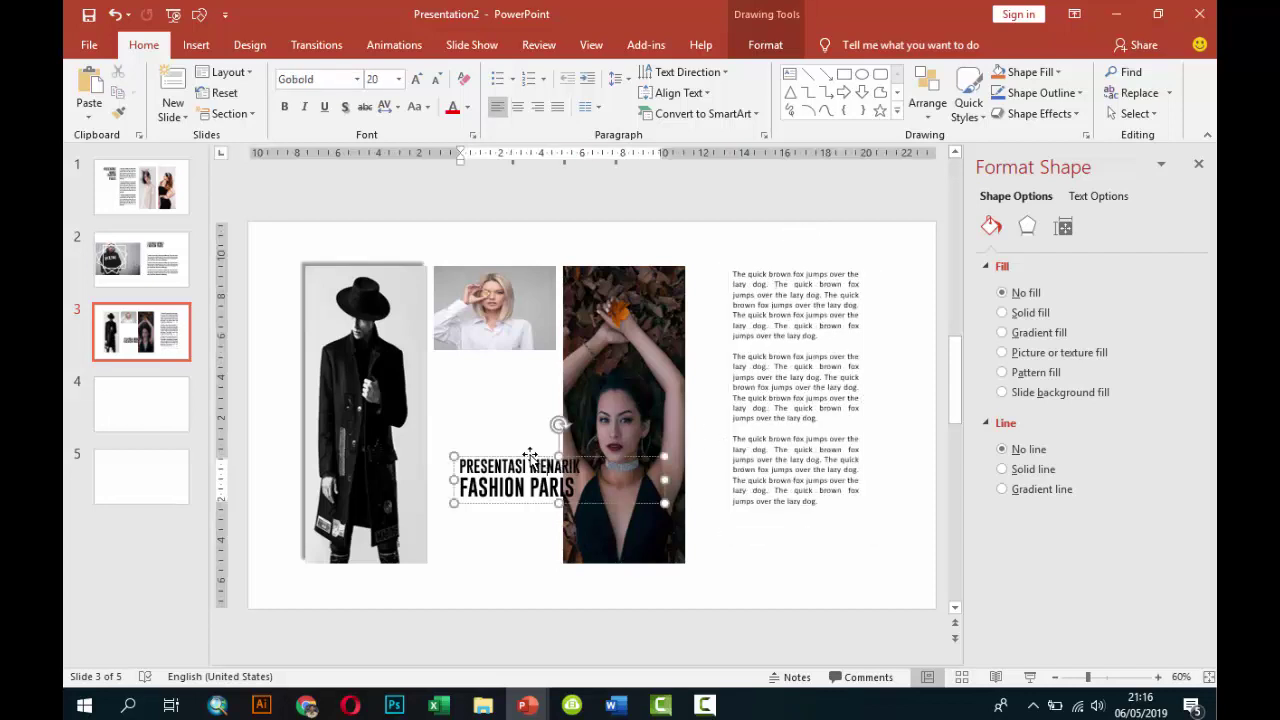
drag(548, 460, 552, 590)
drag(590, 463, 637, 418)
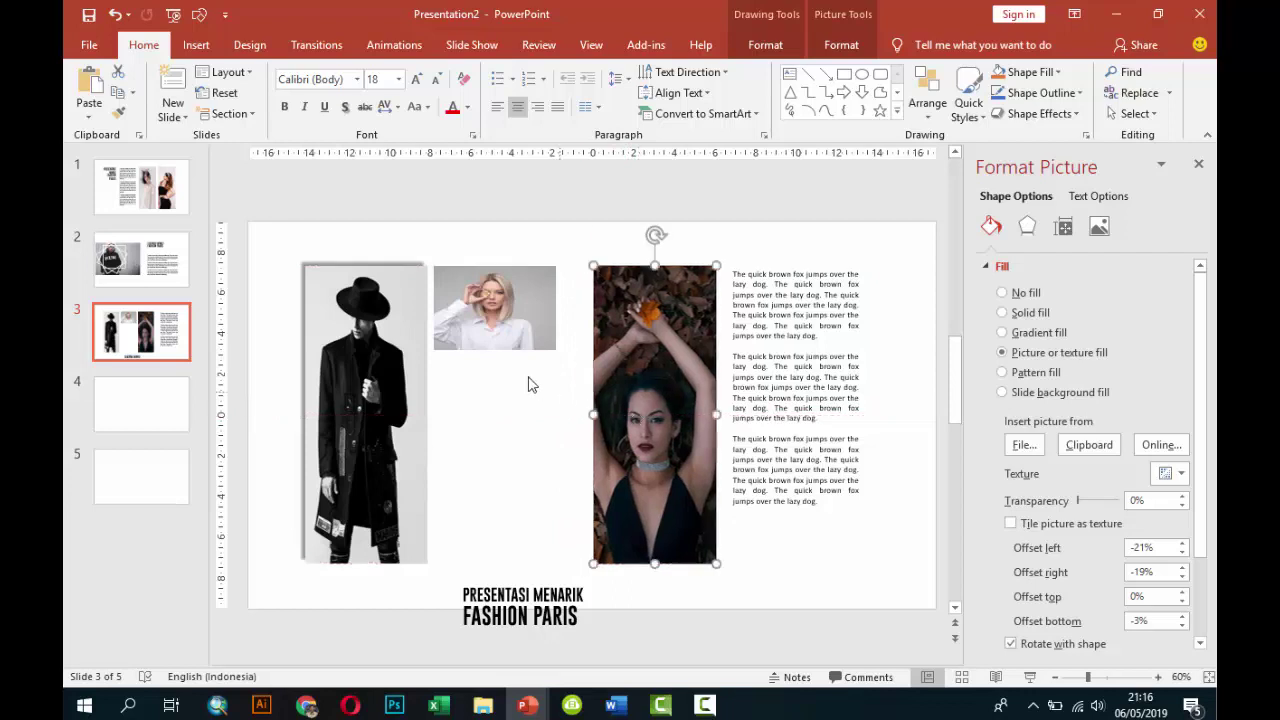
drag(528, 330, 550, 328)
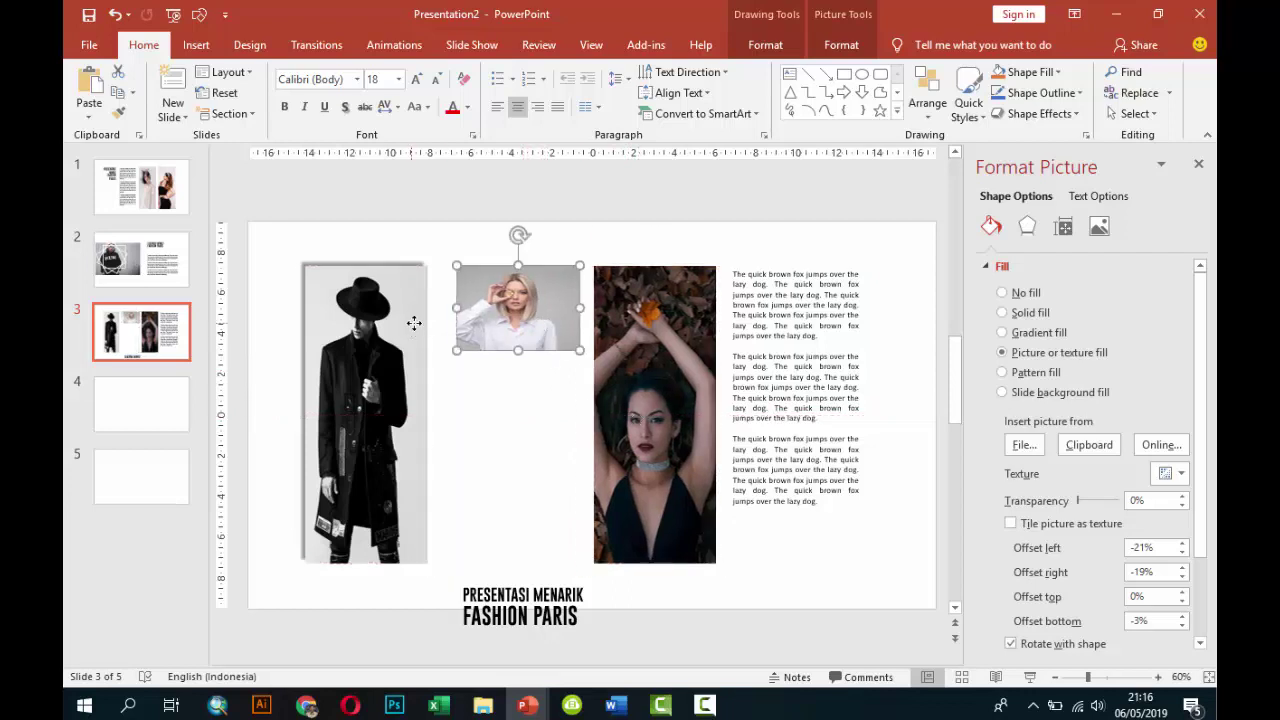
Shift the man photo right and place the title below the blonde photo, right-aligned at 28 pt.
drag(414, 323, 428, 323)
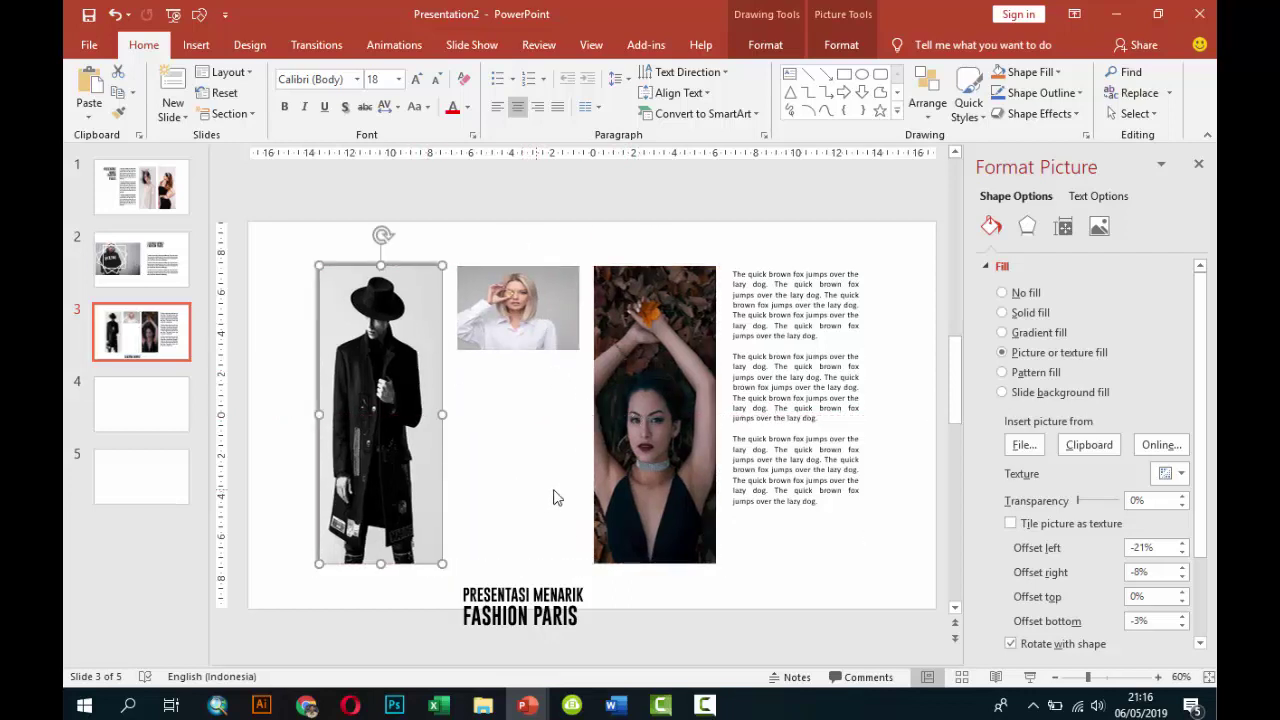
click(750, 580)
click(556, 590)
mouse_move(540, 580)
mouse_down()
mouse_move(556, 486)
mouse_move(541, 414)
mouse_up()
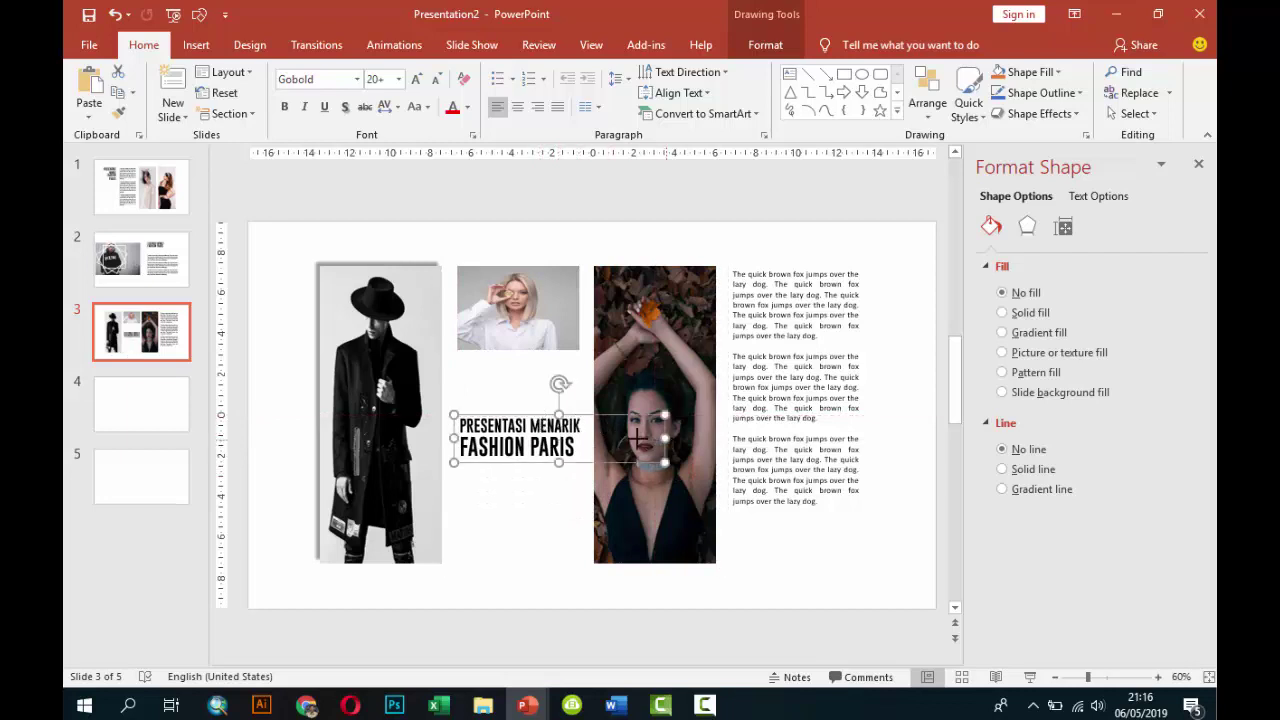
drag(638, 438, 590, 432)
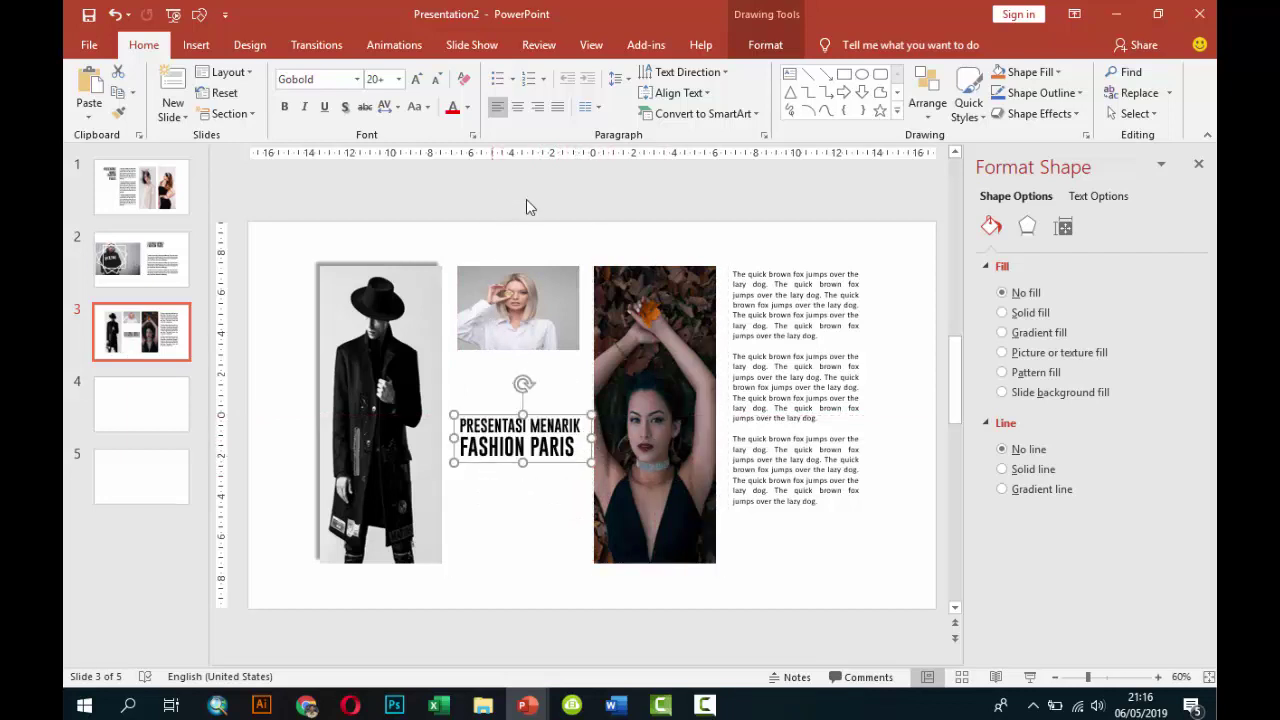
click(537, 107)
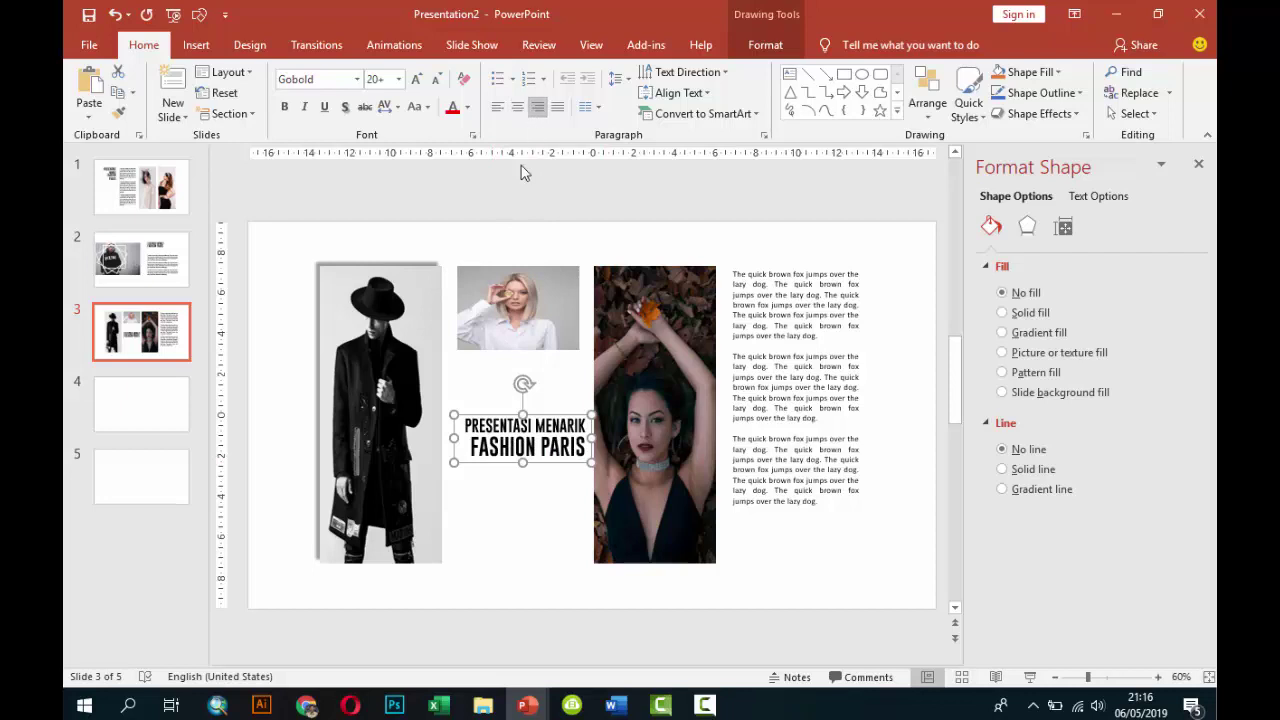
click(398, 79)
click(384, 289)
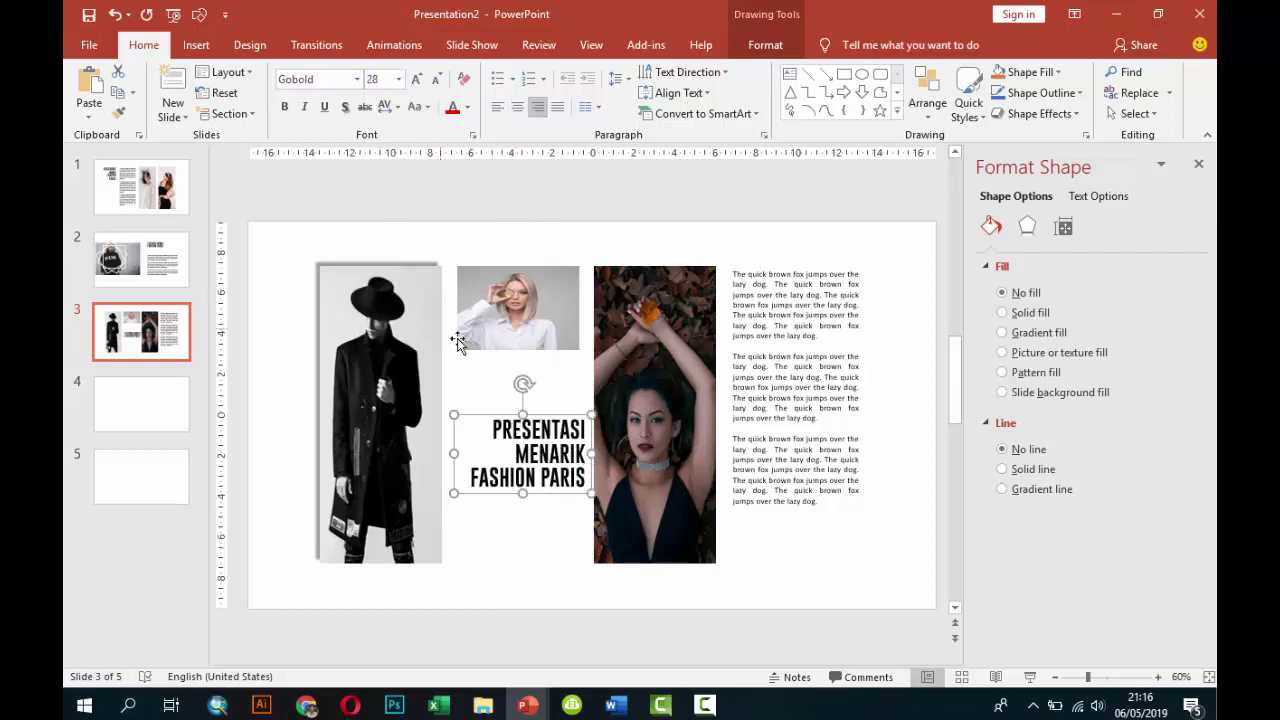
Duplicate the title just above it as an 18 pt grey copy.
mouse_move(550, 412)
mouse_down()
mouse_move(554, 434)
mouse_move(540, 354)
mouse_up()
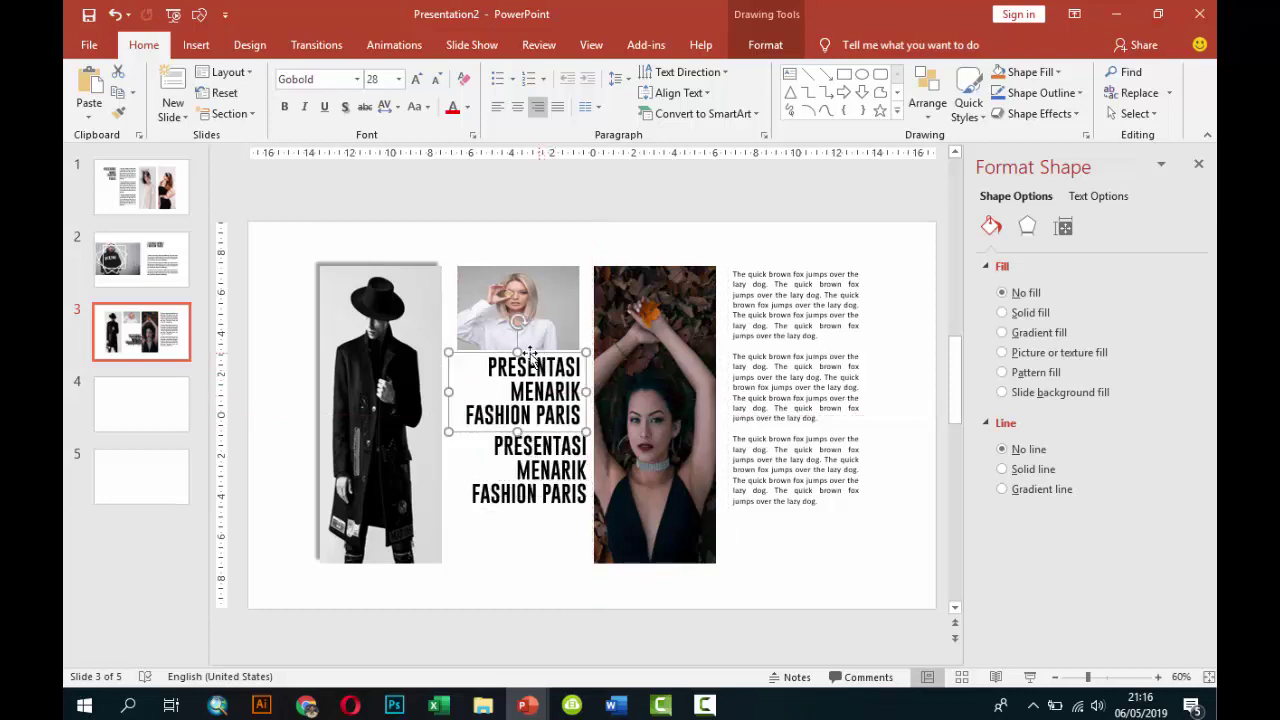
click(397, 80)
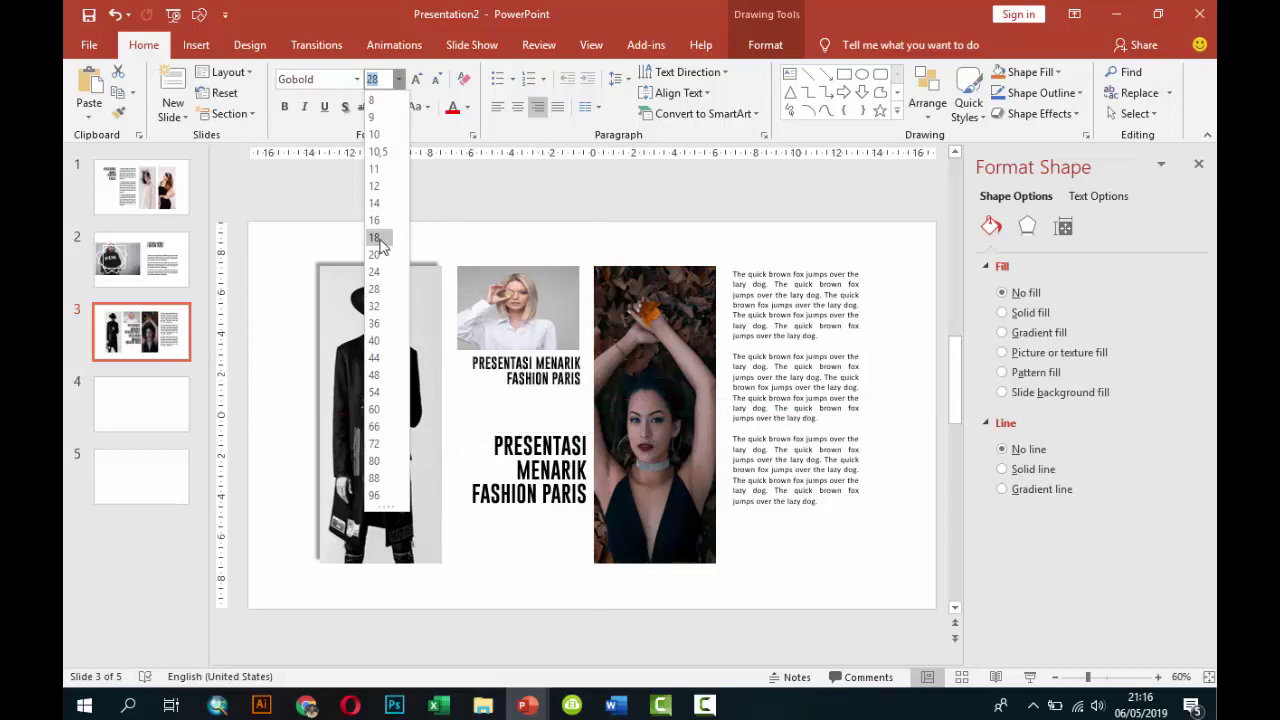
click(378, 250)
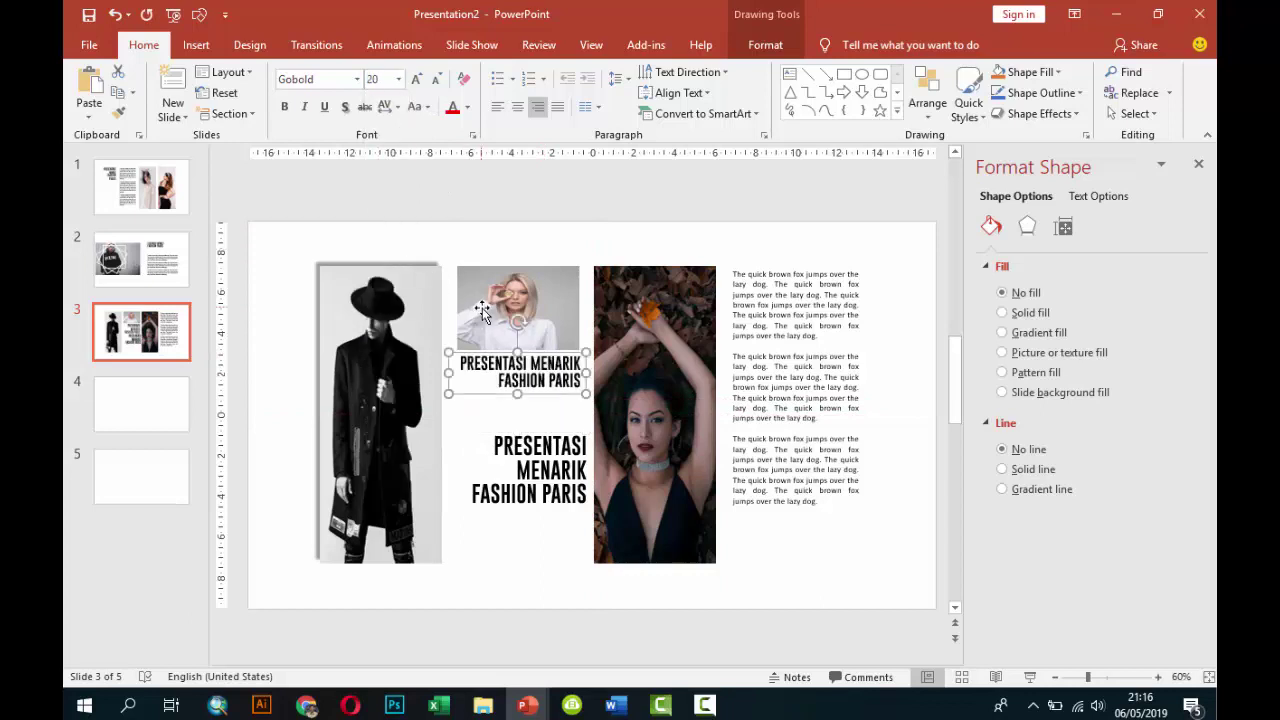
click(398, 79)
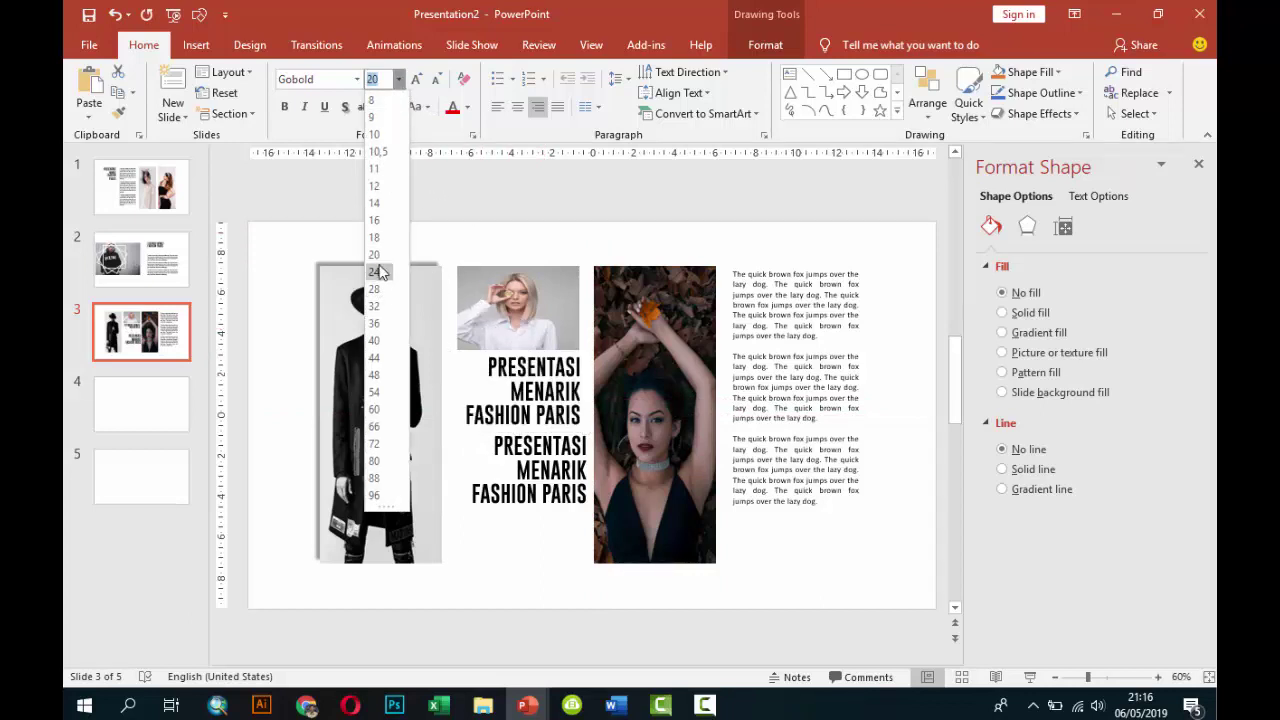
click(375, 238)
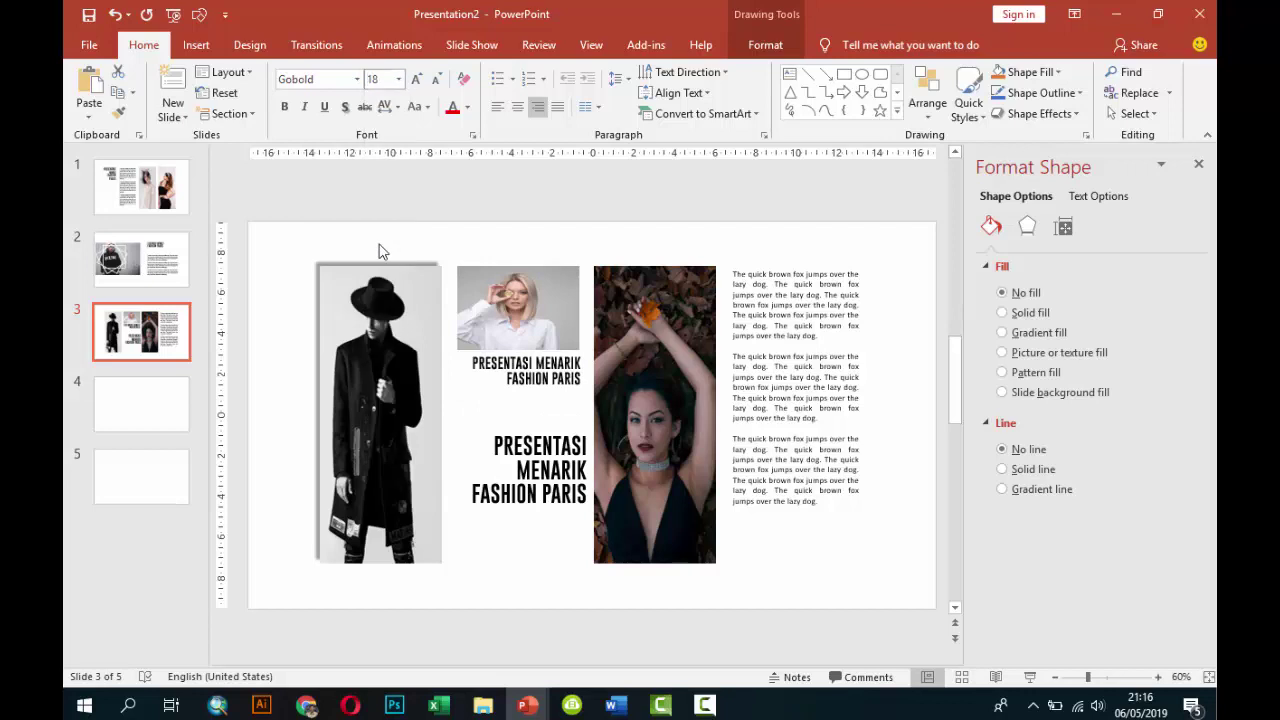
click(467, 107)
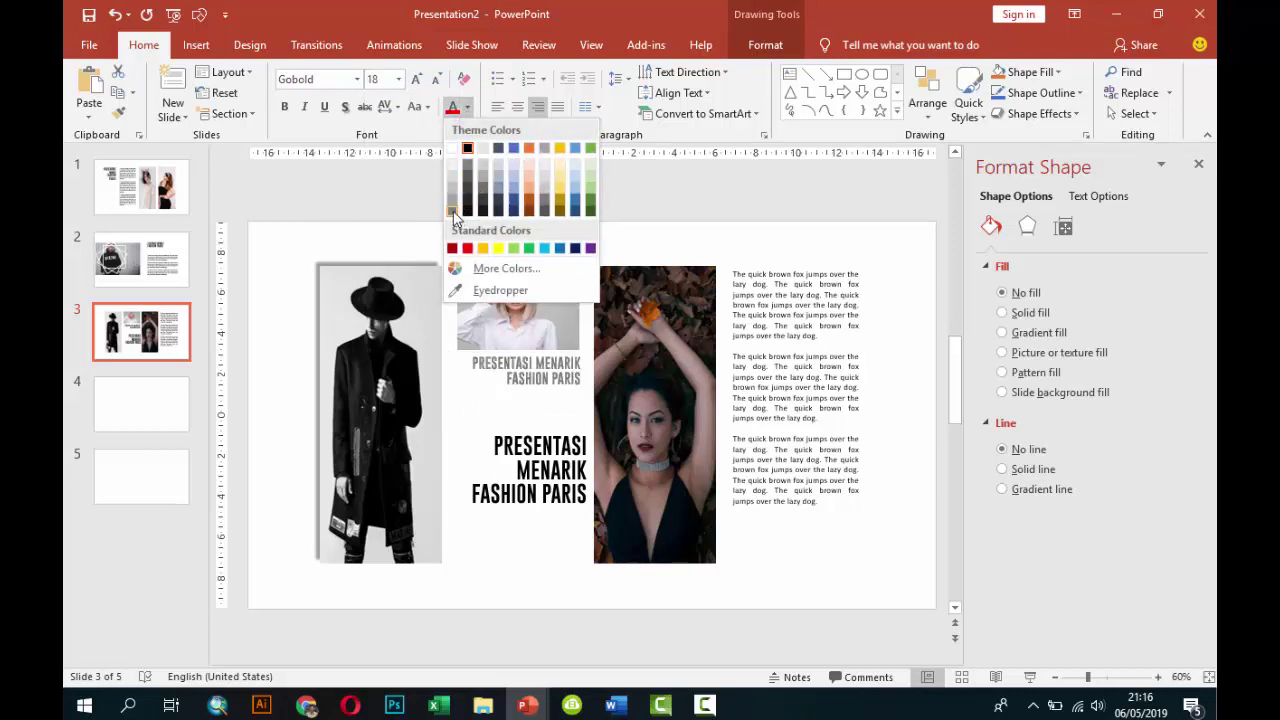
click(453, 215)
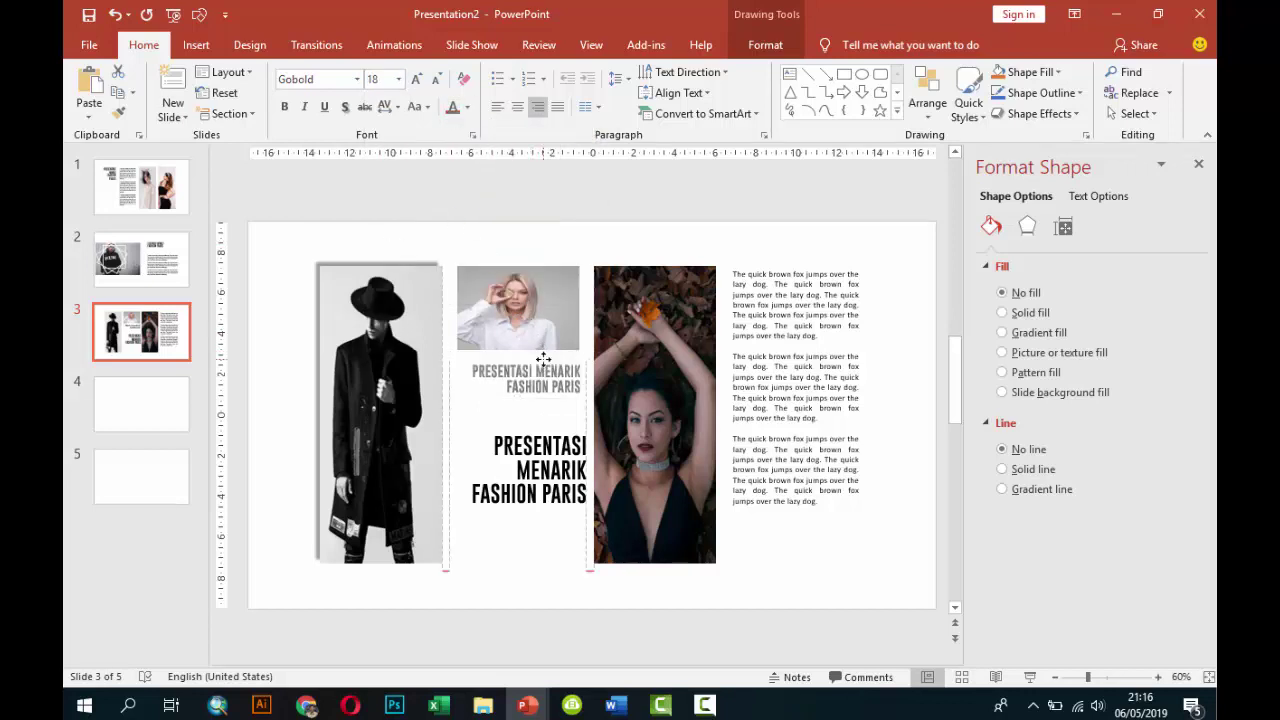
drag(543, 350, 544, 361)
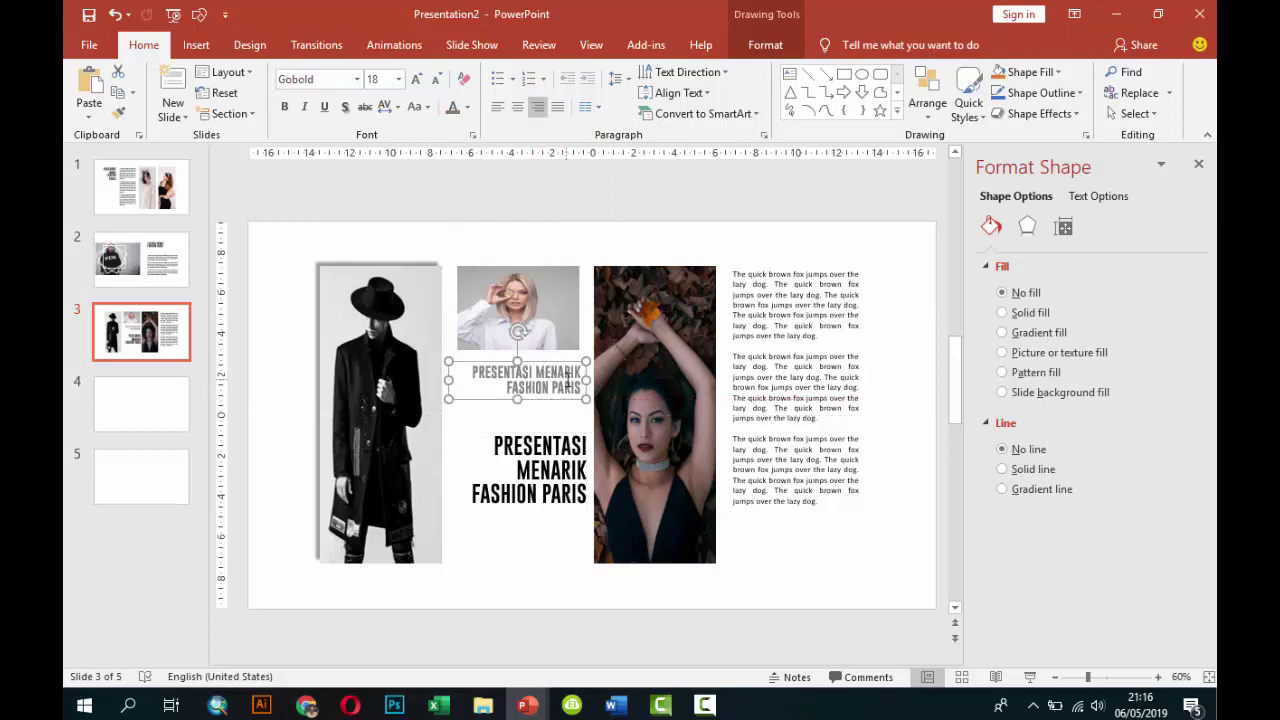
Replace the copy's text with PRODUK FASHION TRENDY and narrow its box from the left.
drag(474, 372, 578, 387)
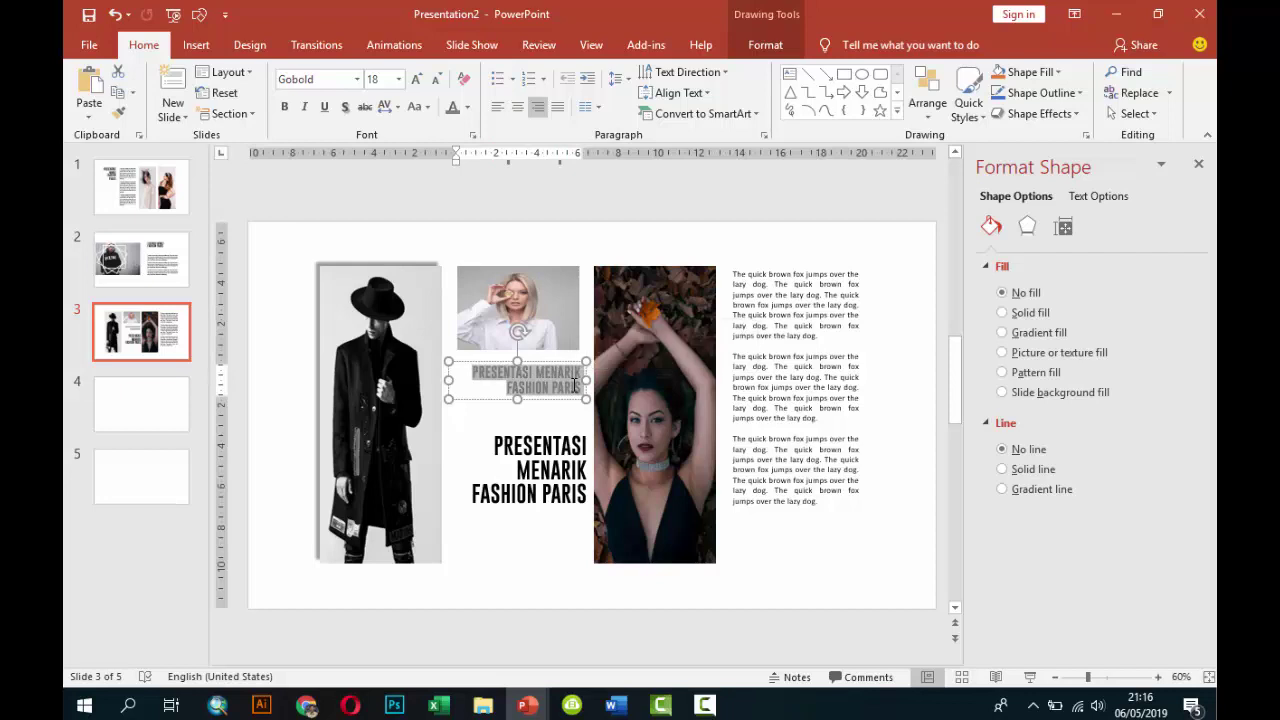
key(BackSpace)
text(PRODUK)
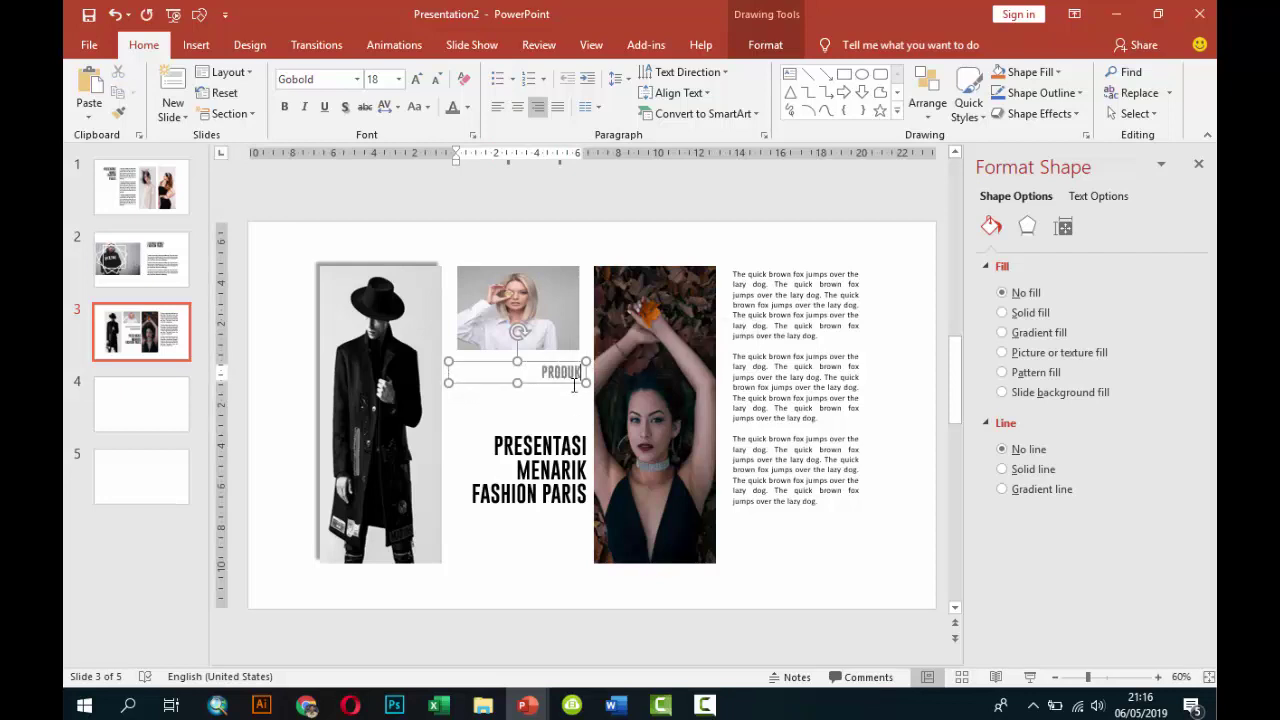
text(E)
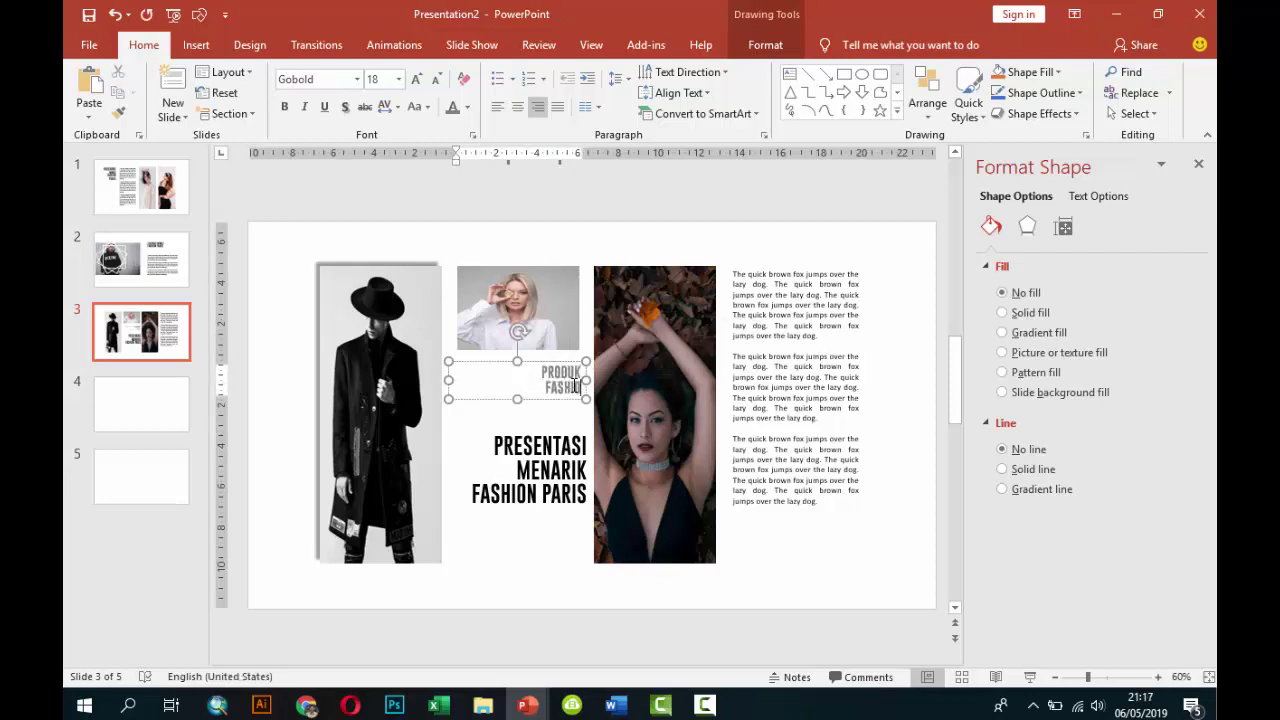
text( TRENDY)
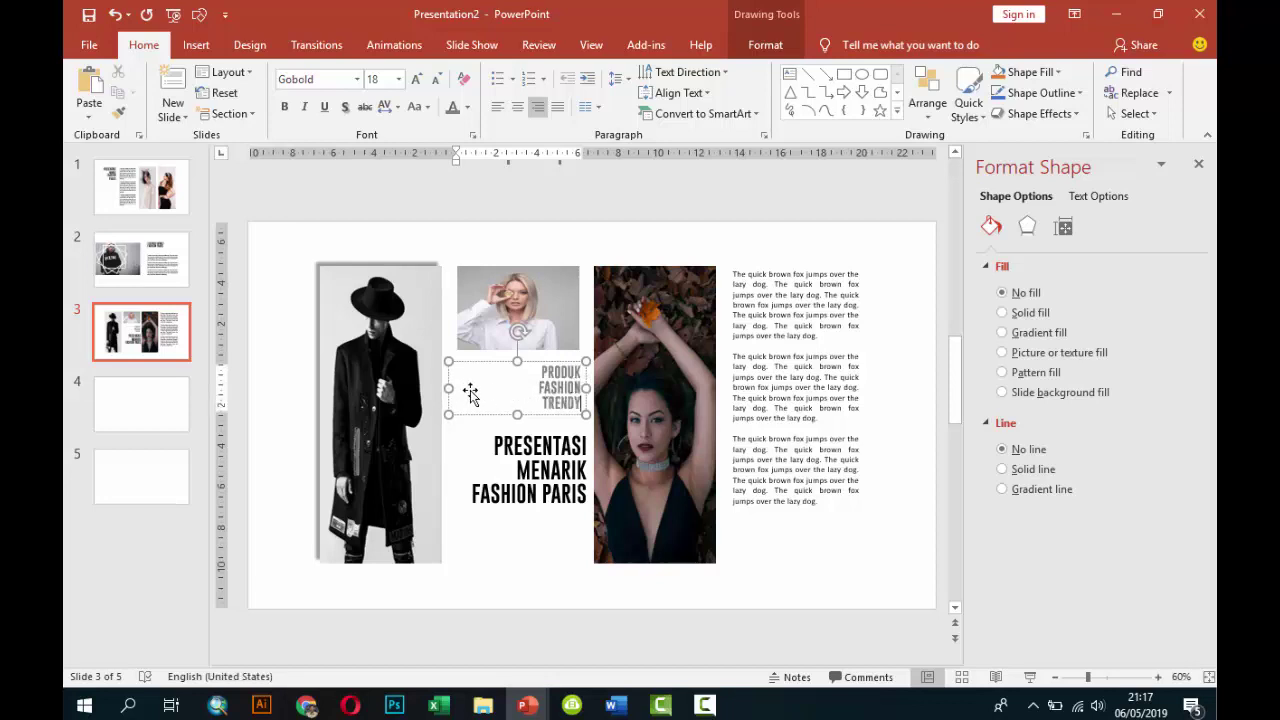
drag(452, 389, 480, 388)
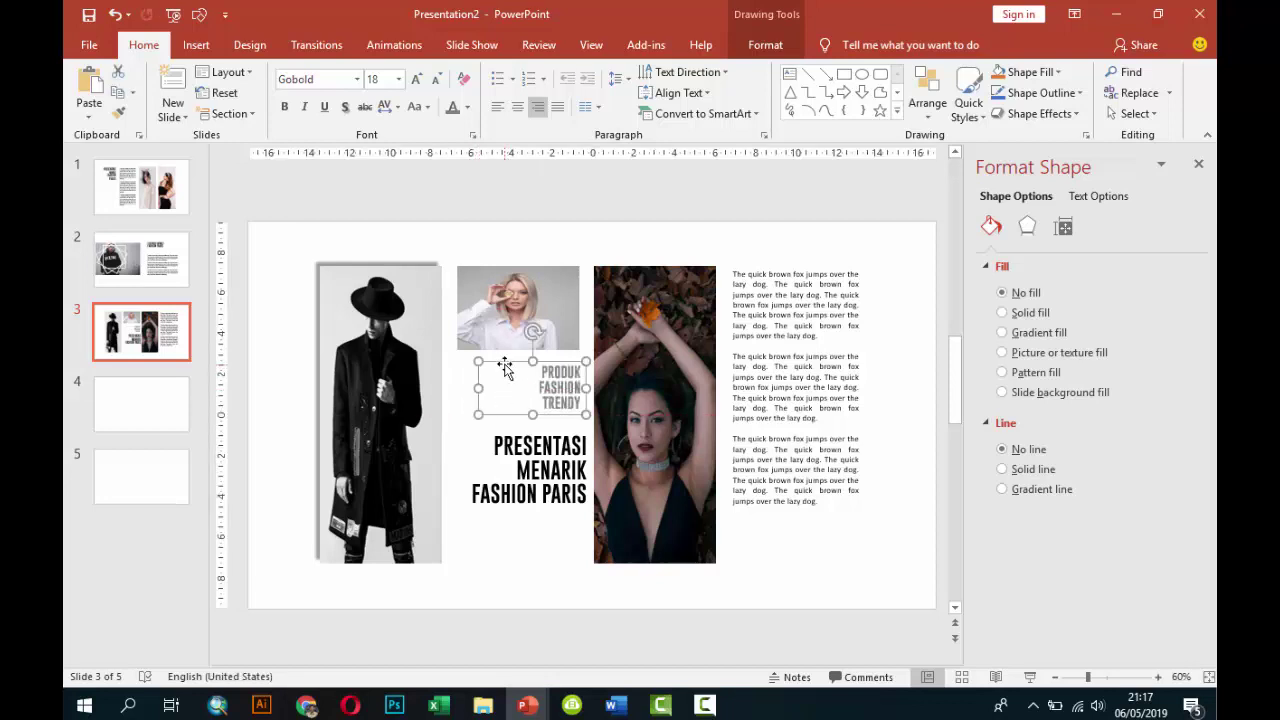
Reposition the PRESENTASI MENARIK FASHION PARIS title just below the caption.
click(884, 427)
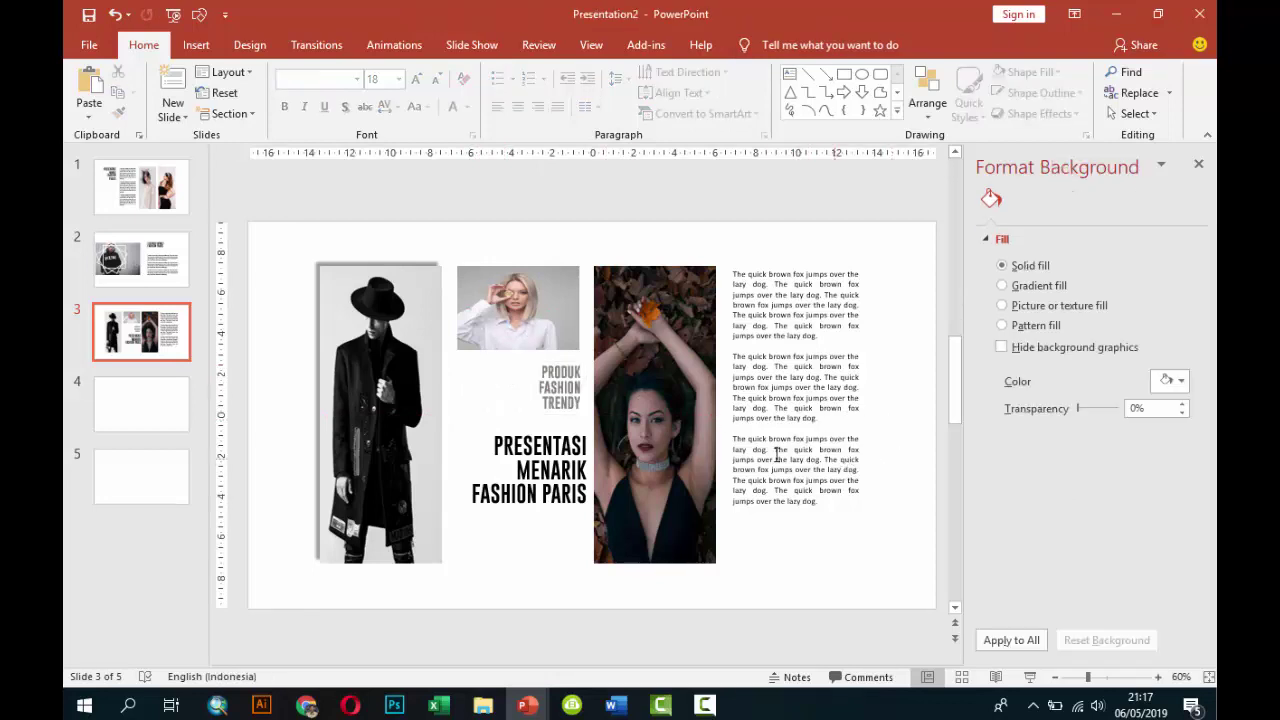
click(576, 452)
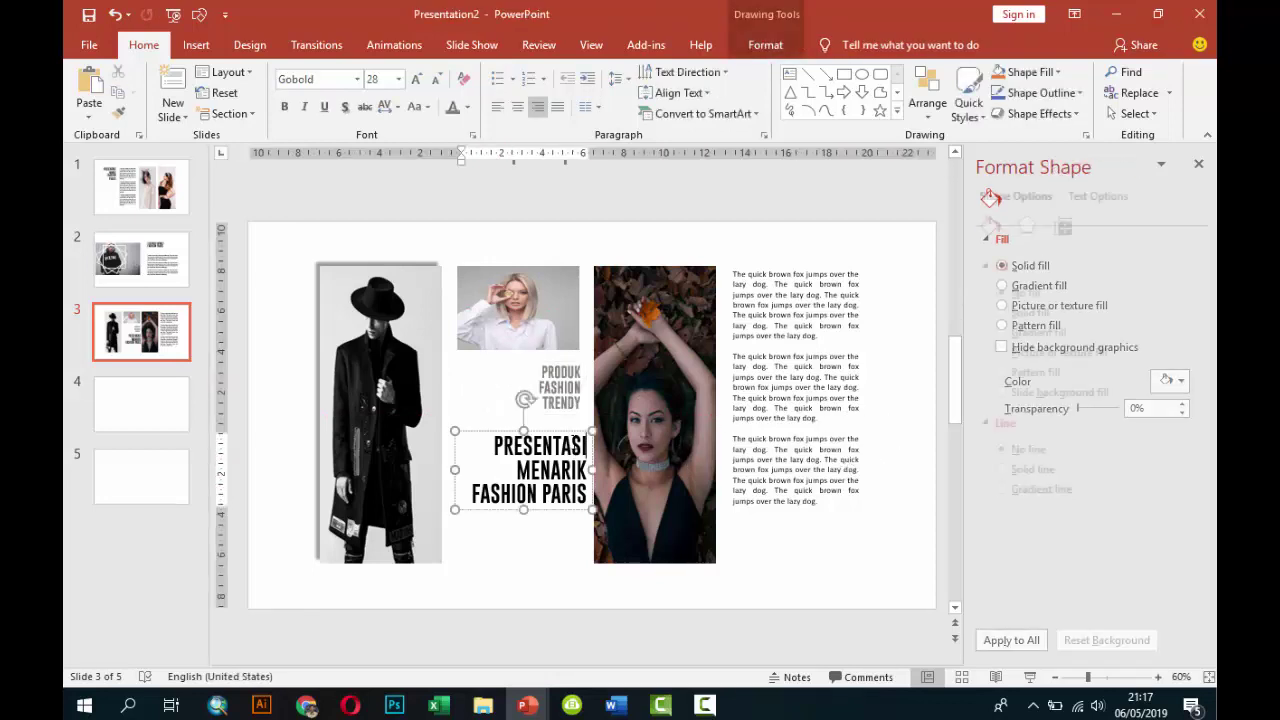
drag(569, 431, 558, 421)
Give PRODUK FASHION TRENDY Very Loose character spacing and start the slide show from slide 3.
click(559, 415)
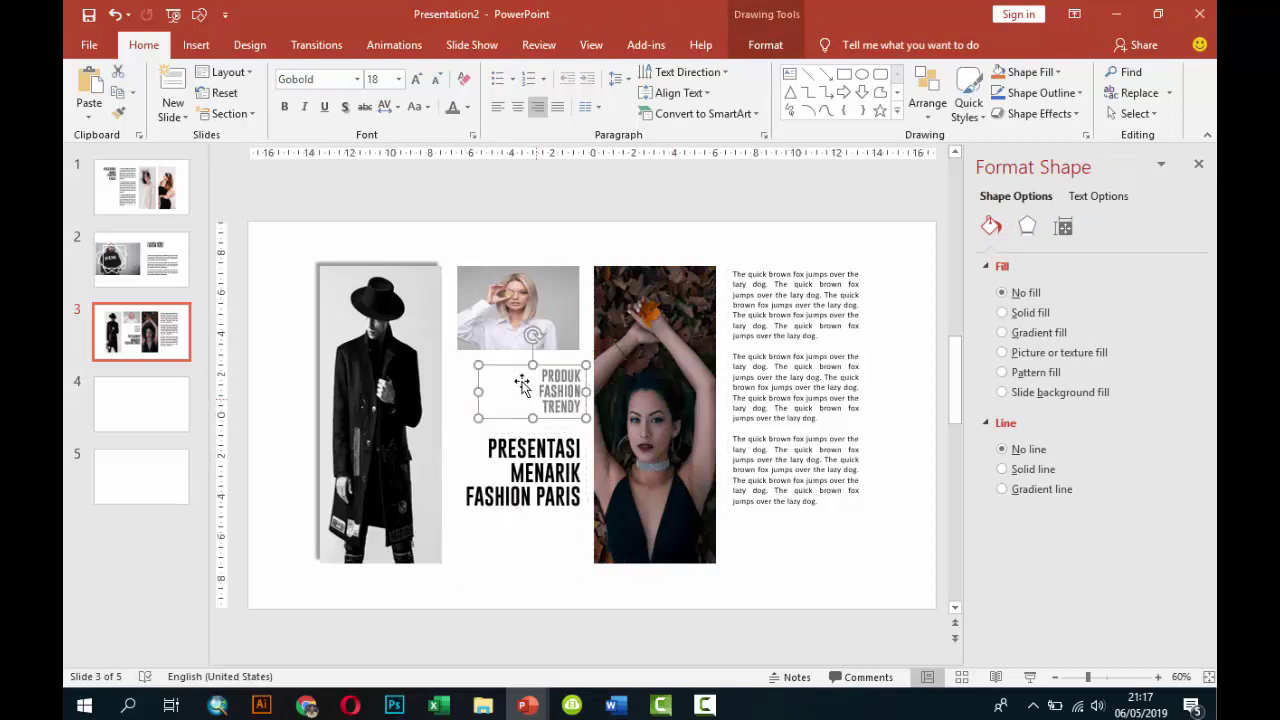
click(396, 108)
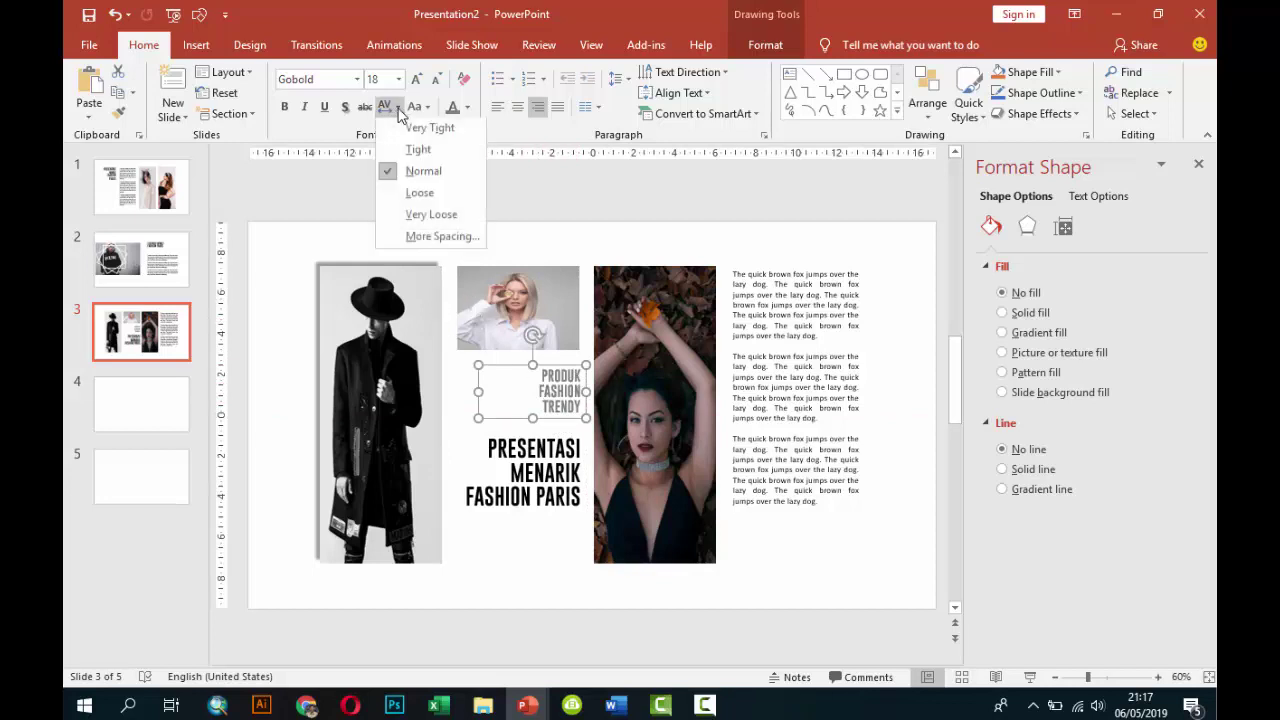
click(422, 219)
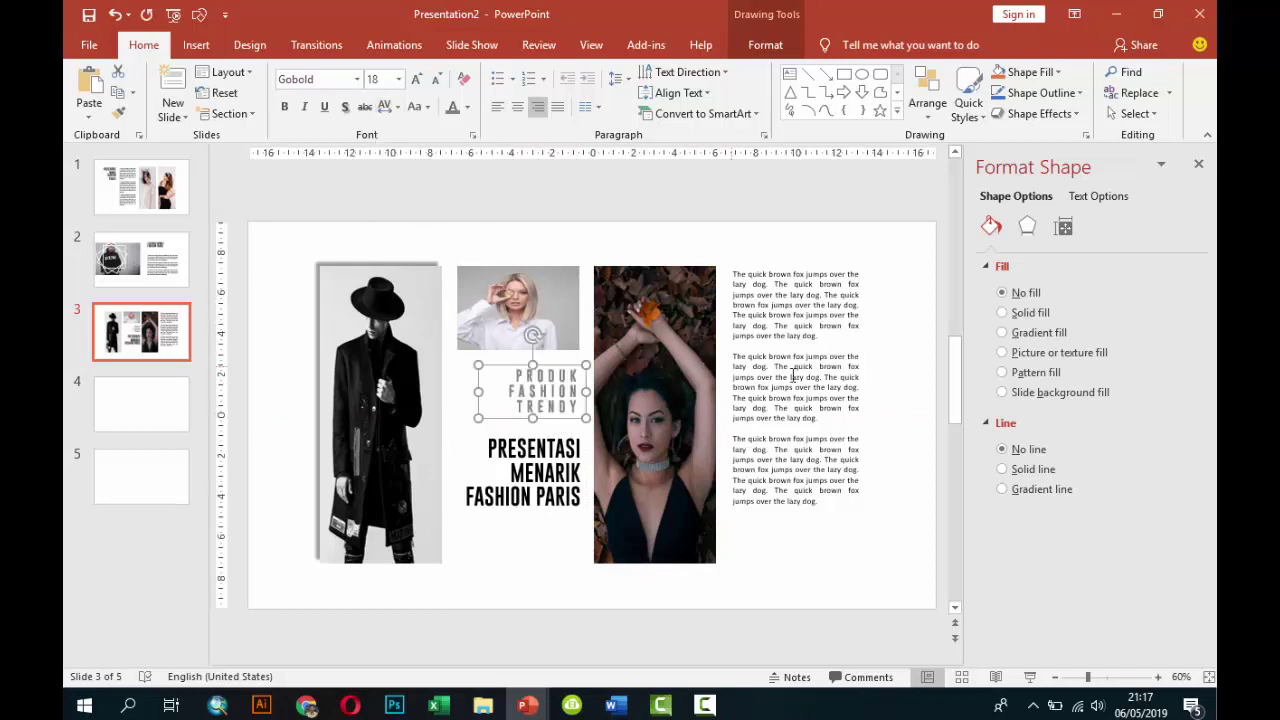
click(873, 420)
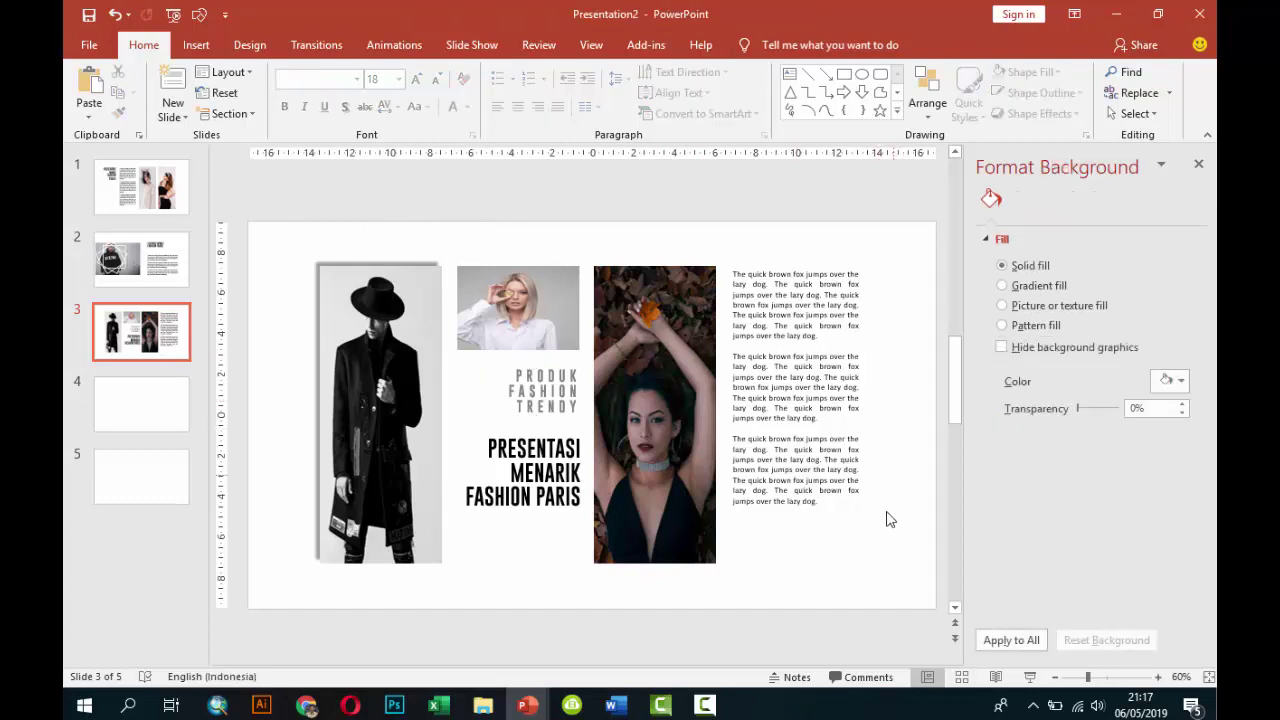
click(1029, 677)
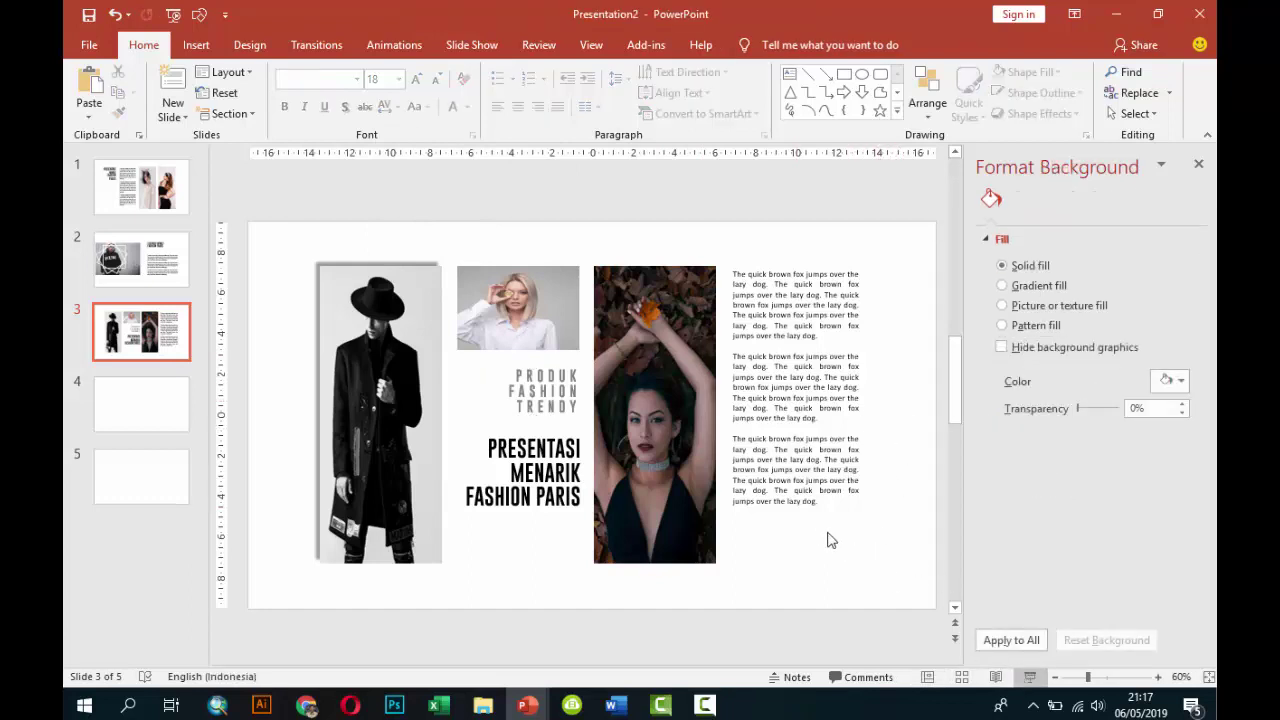
key(shift+F5)
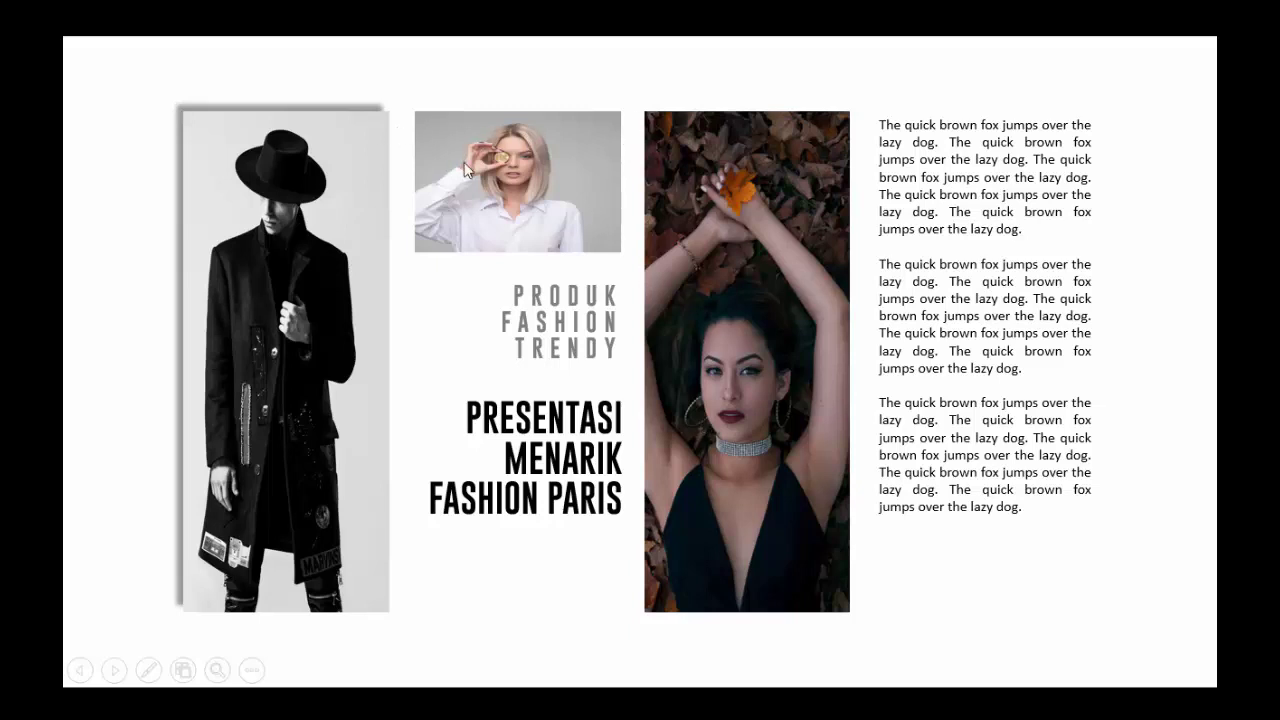
Exit the slide show, align the three photos to their tops, and go to blank slide 4.
key(Escape)
click(409, 331)
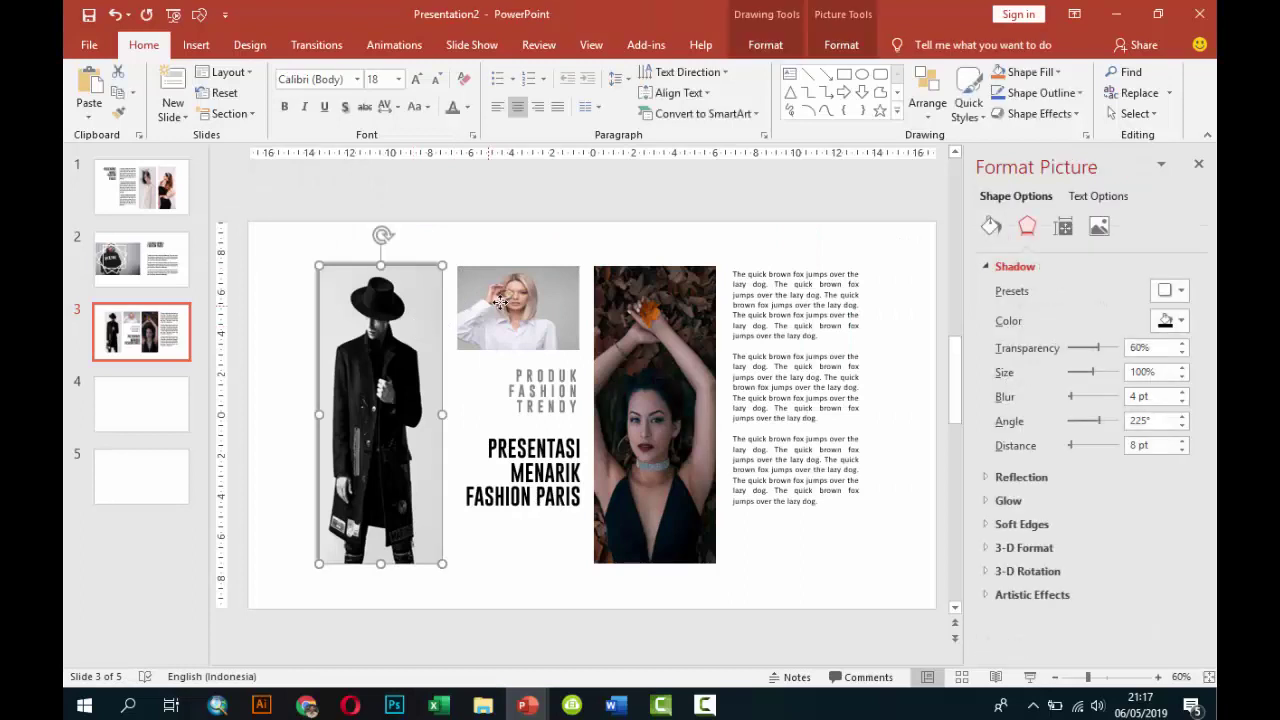
shift+click(565, 310)
shift+click(632, 306)
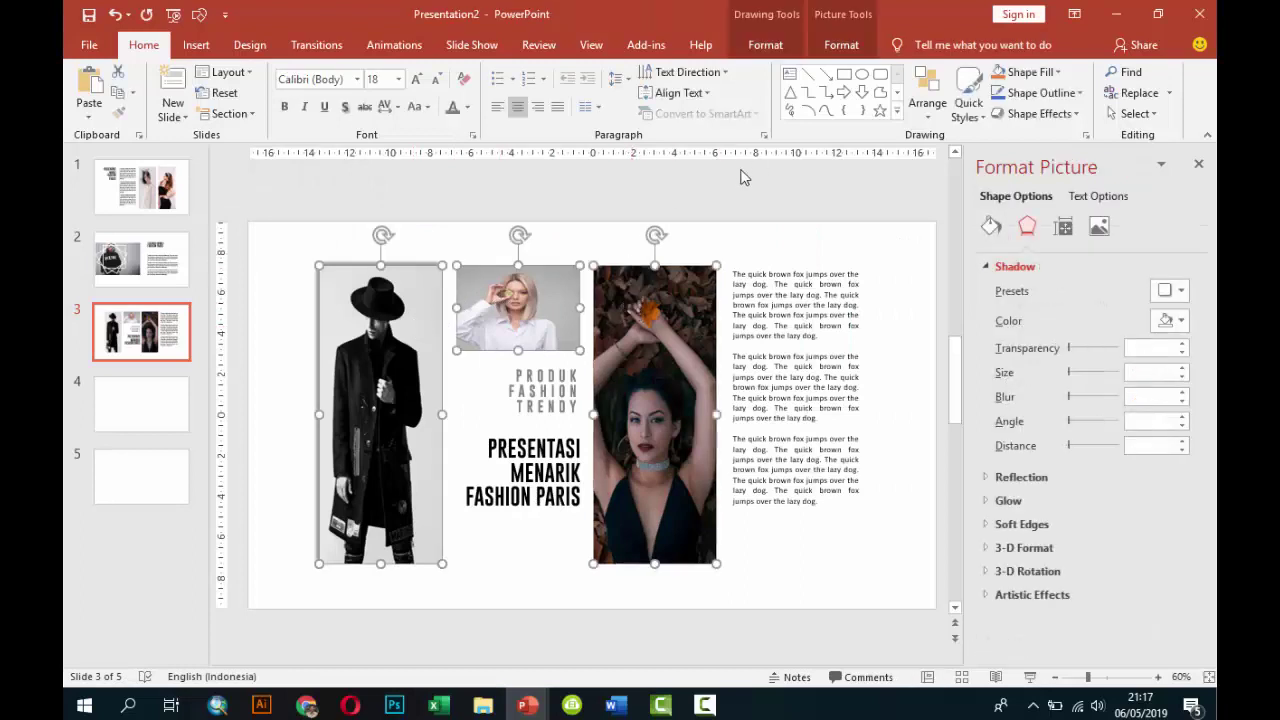
click(834, 50)
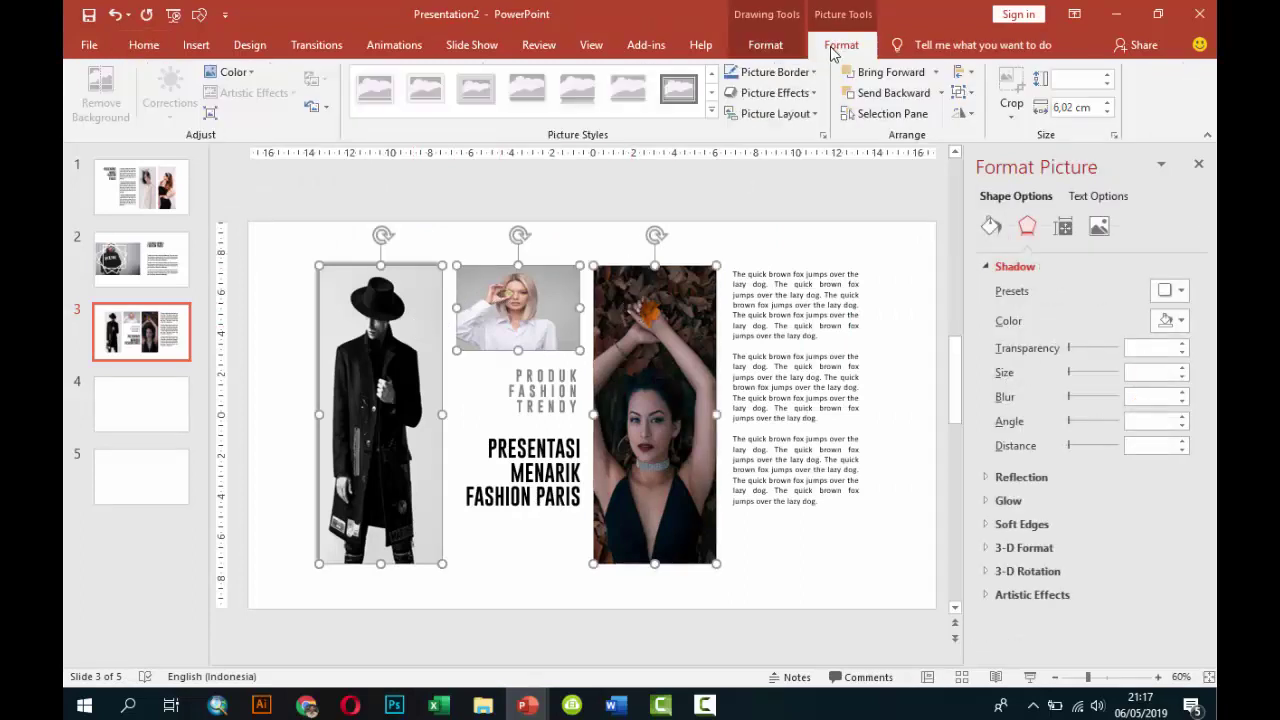
click(768, 46)
click(1010, 72)
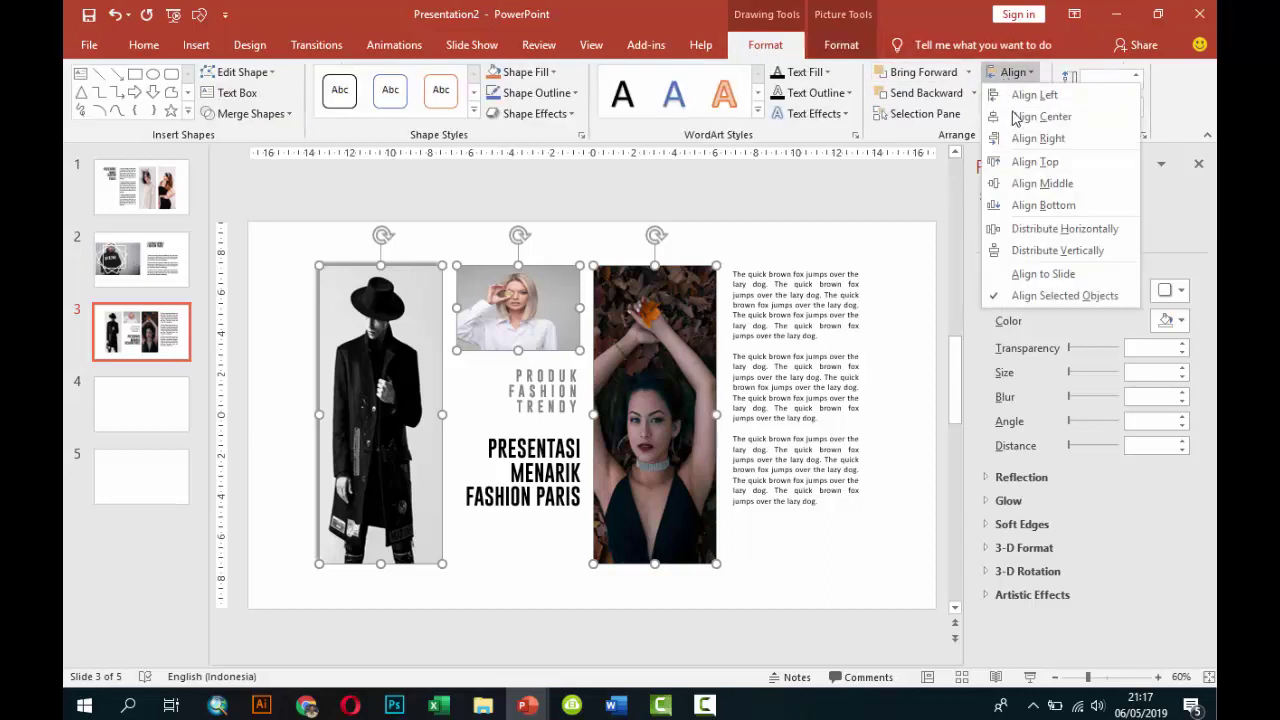
click(1015, 162)
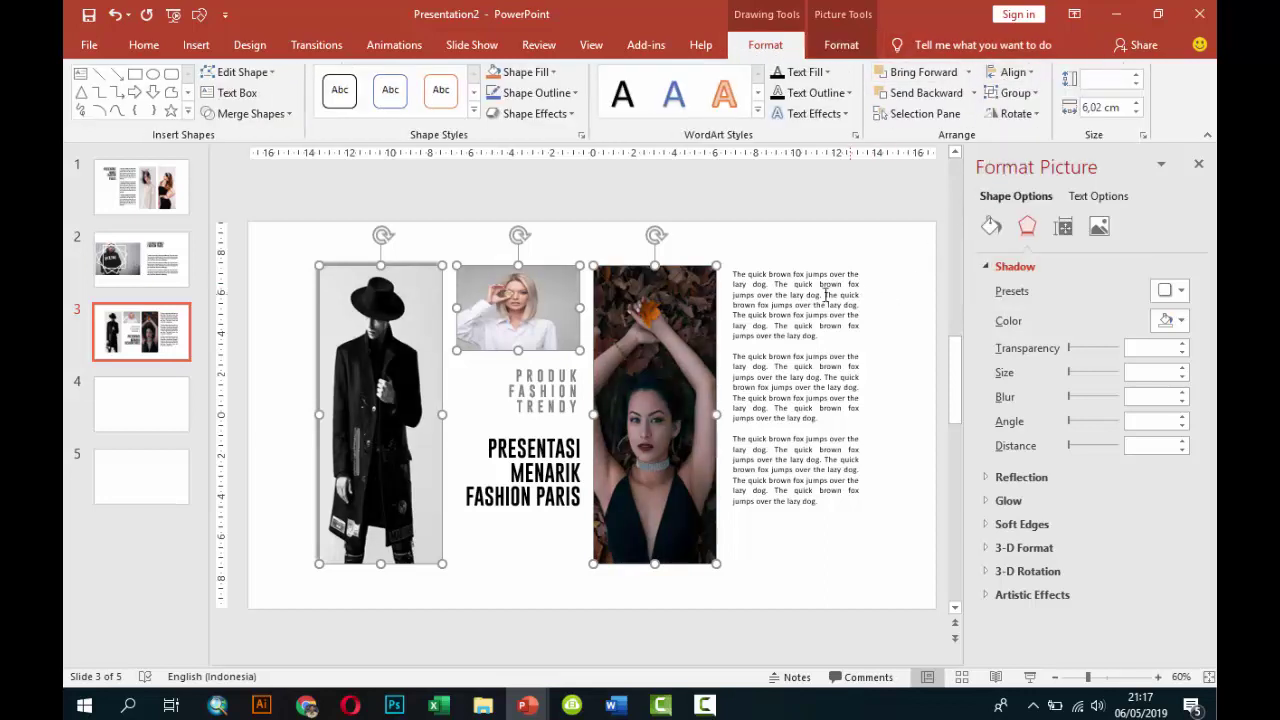
click(825, 295)
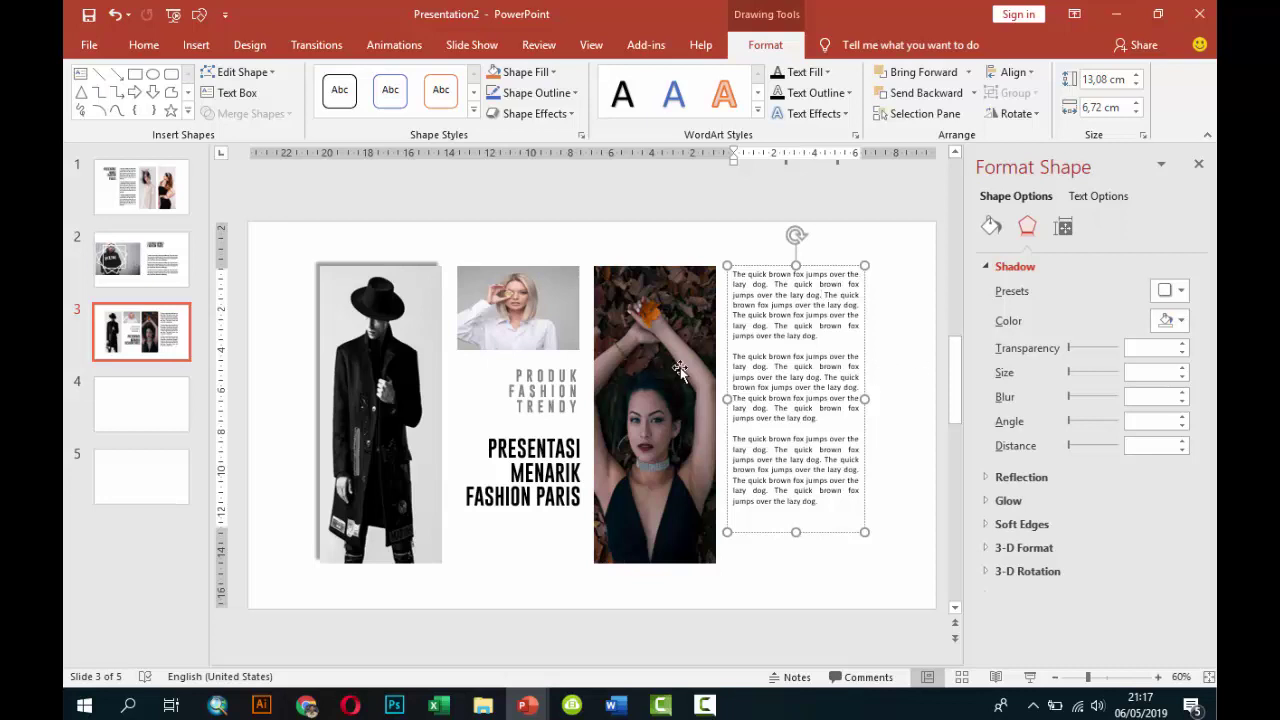
click(205, 402)
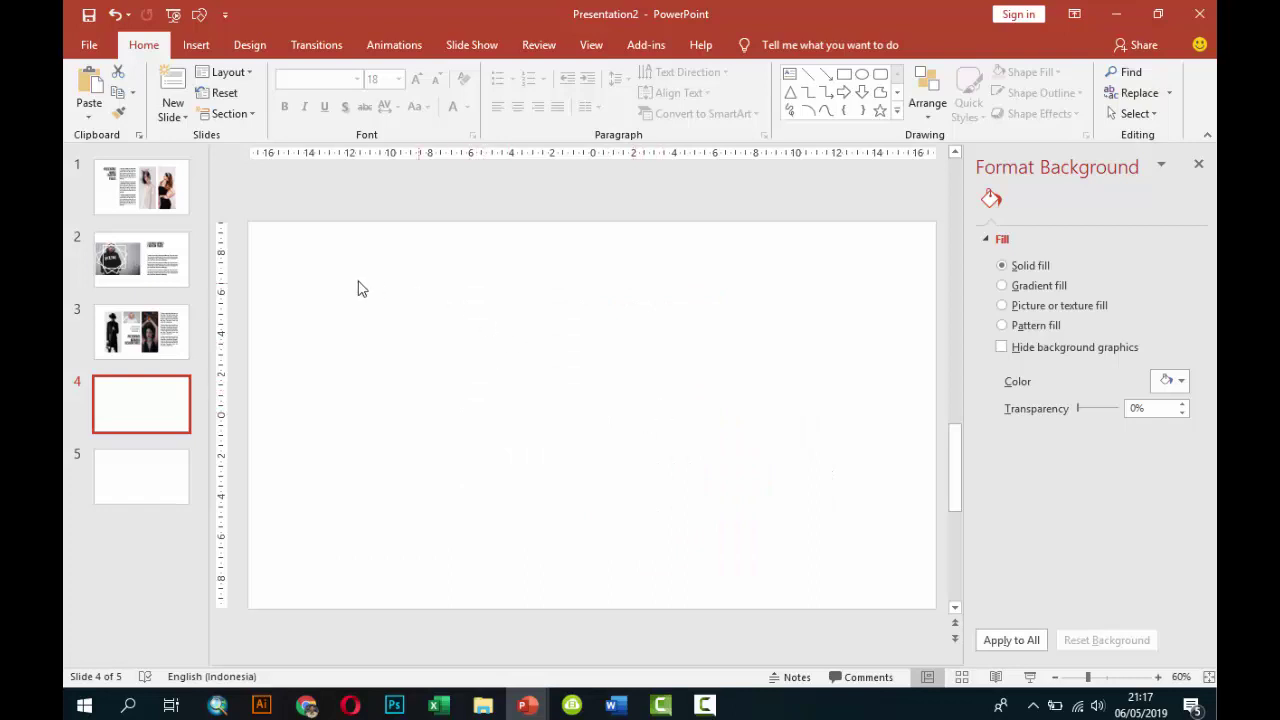
Draw a wide rectangle banner across the top of slide 4 with no outline.
click(196, 45)
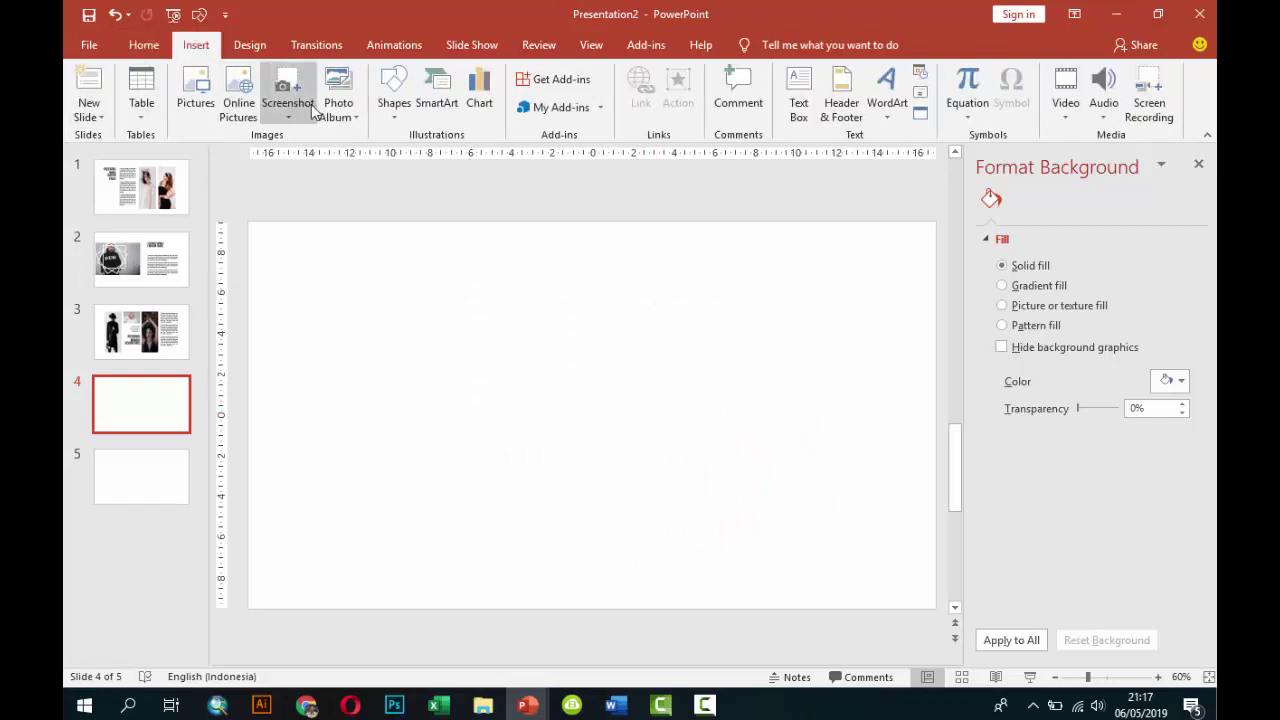
click(394, 108)
click(434, 158)
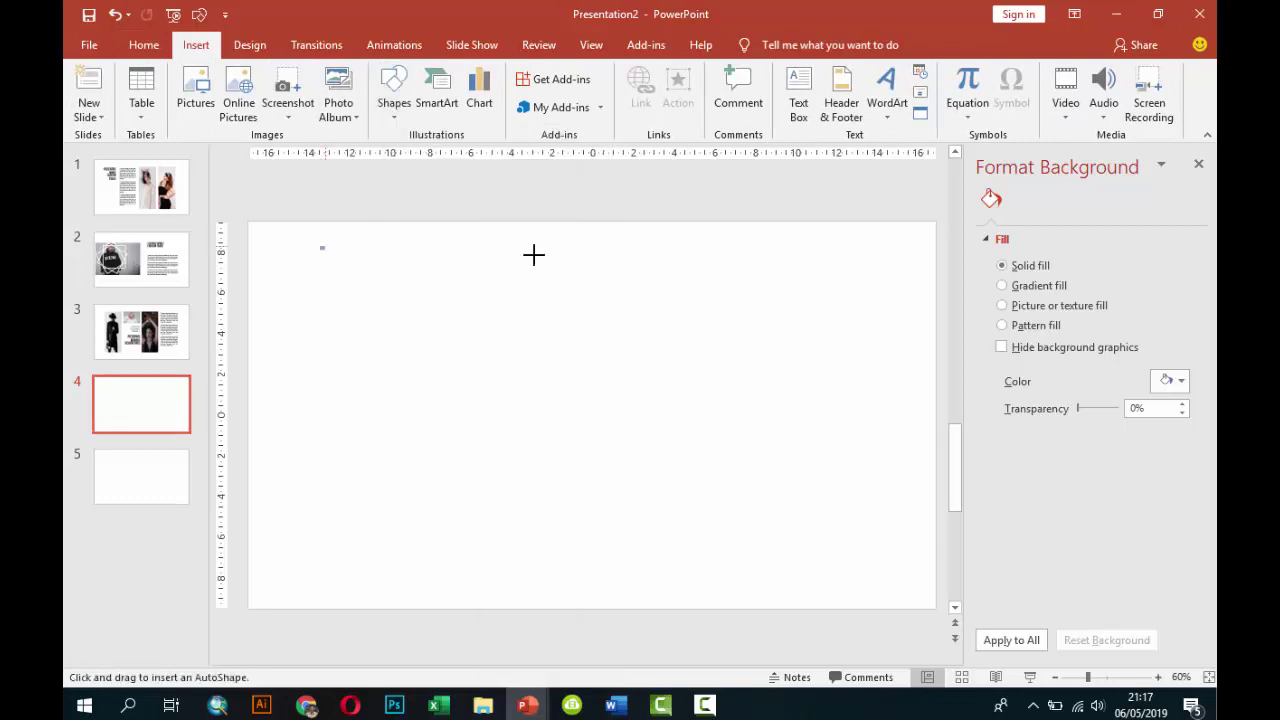
drag(533, 255, 844, 384)
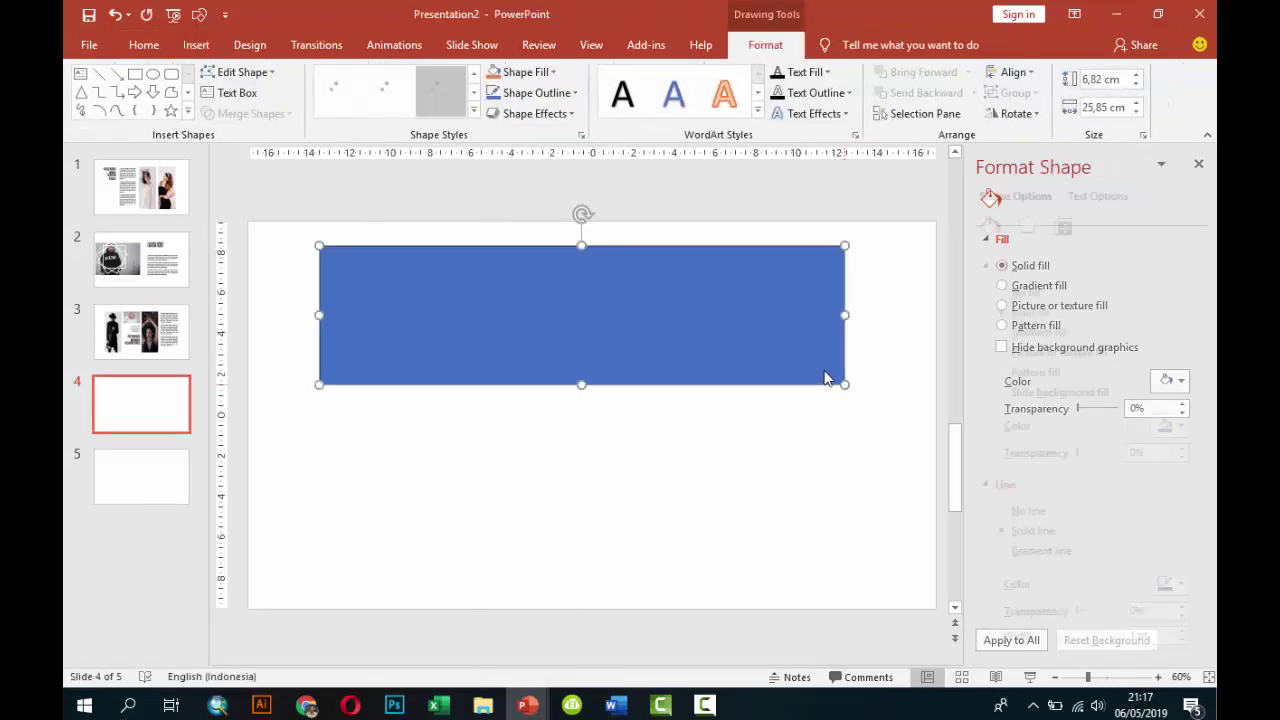
click(1001, 511)
Fill the banner with the black-friday-fashion-friends-1345082 group photo.
click(1036, 354)
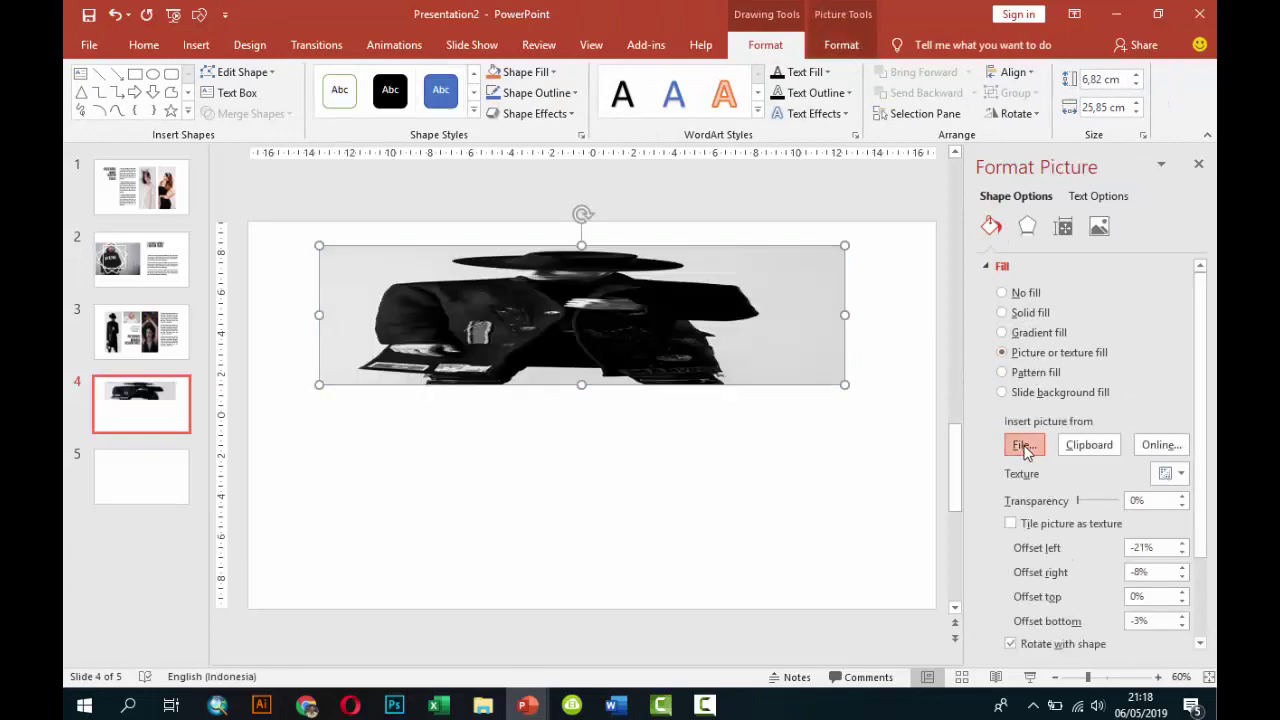
click(1025, 446)
scroll(790, 350, down, 2)
scroll(790, 350, down, 2)
scroll(783, 355, down, 2)
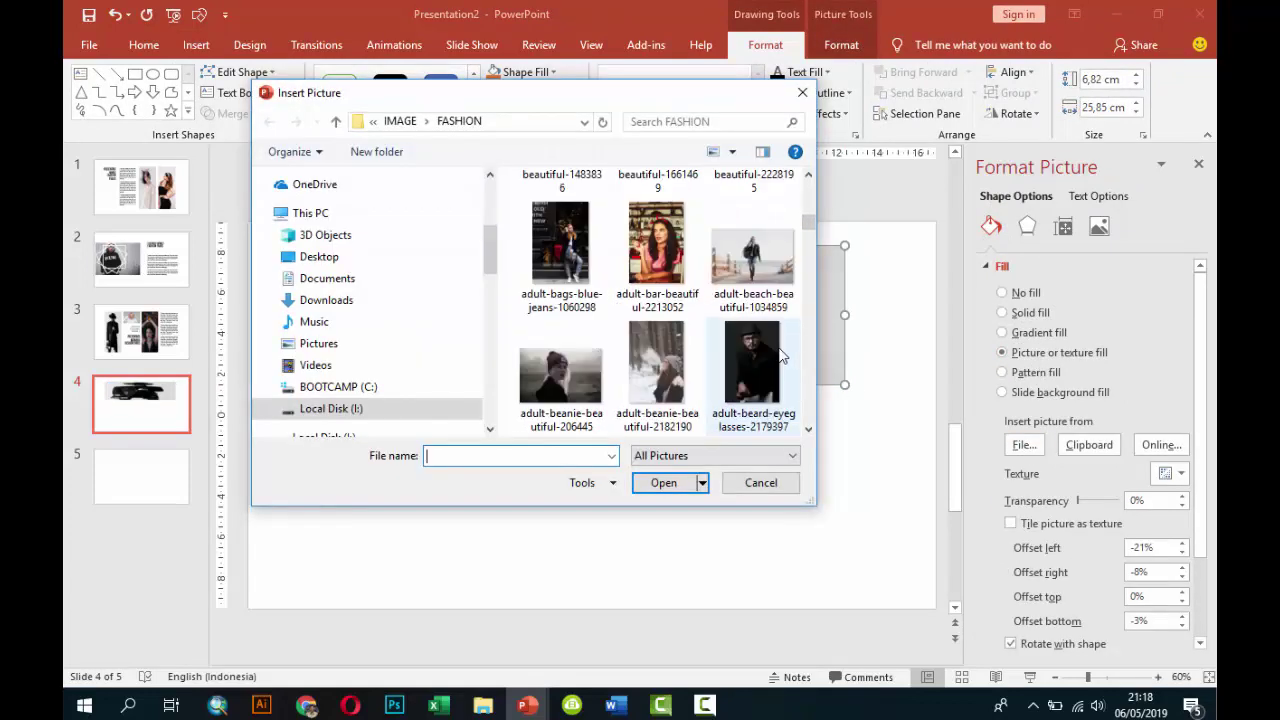
scroll(783, 355, down, 2)
scroll(780, 354, down, 2)
scroll(778, 353, down, 2)
scroll(775, 352, down, 2)
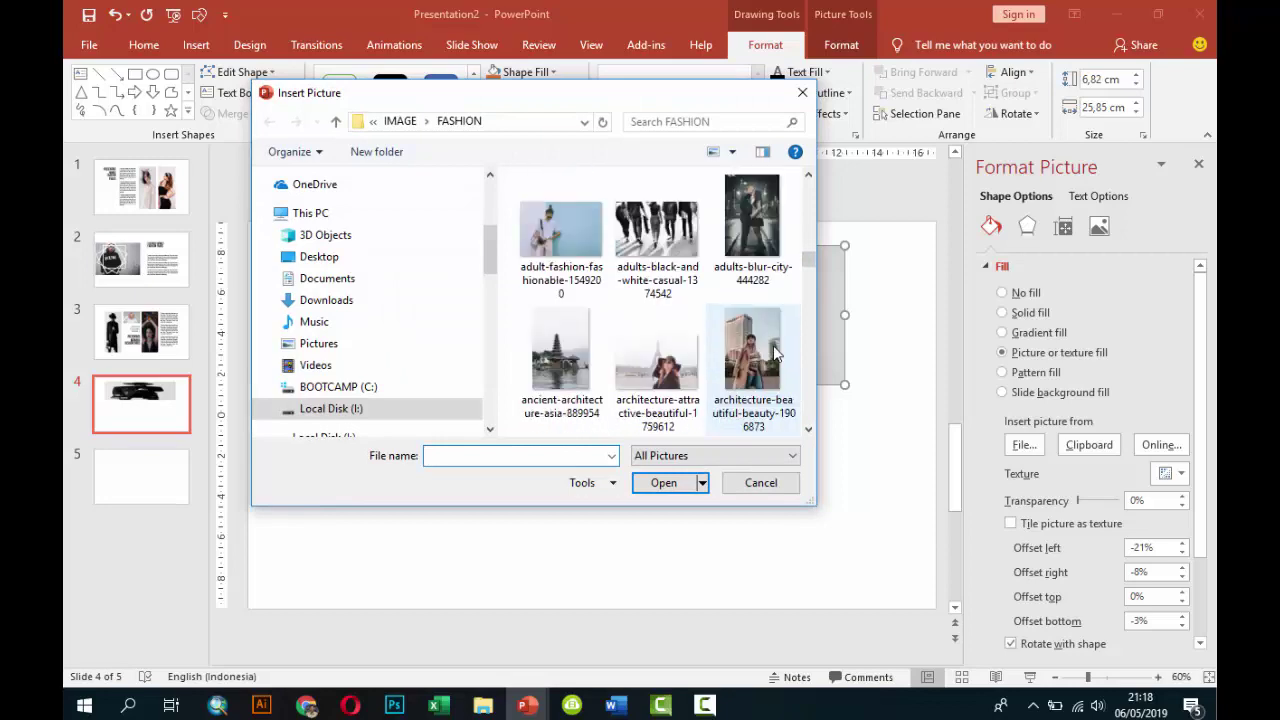
scroll(775, 352, down, 2)
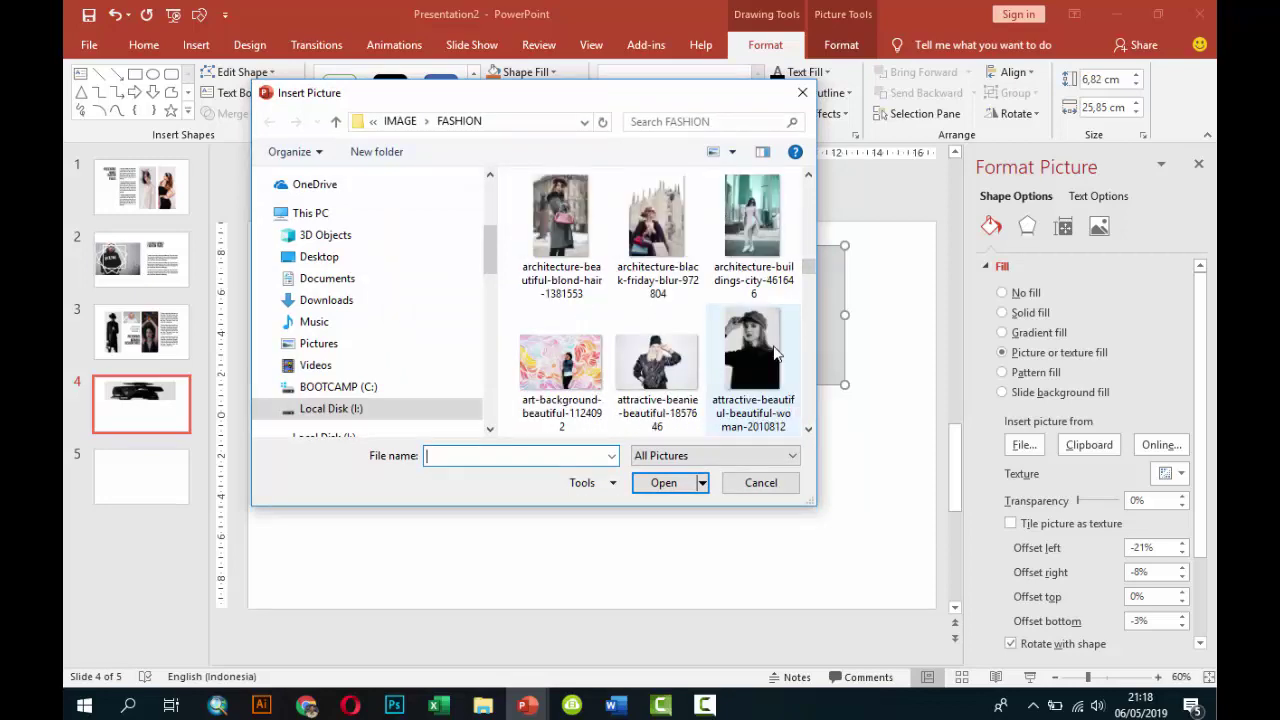
scroll(775, 352, down, 2)
scroll(775, 352, down, 2)
scroll(775, 352, down, 2)
scroll(775, 352, down, 2)
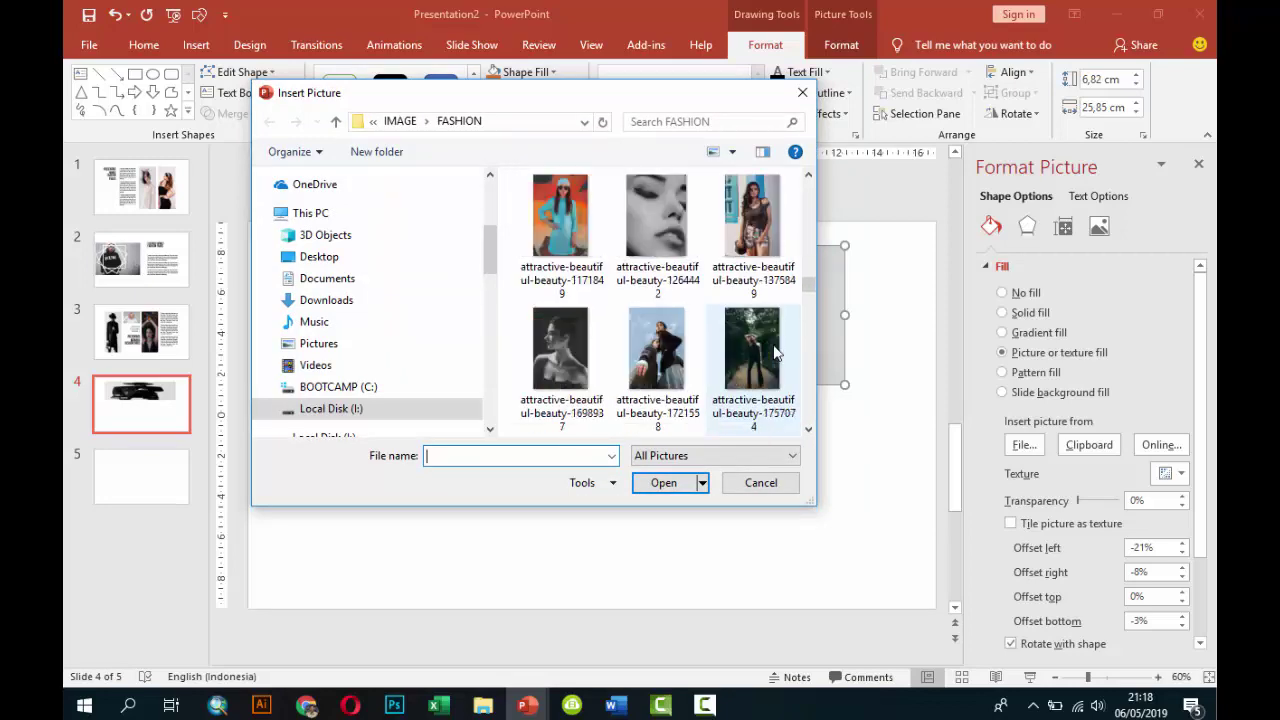
scroll(775, 352, down, 2)
scroll(775, 352, down, 2)
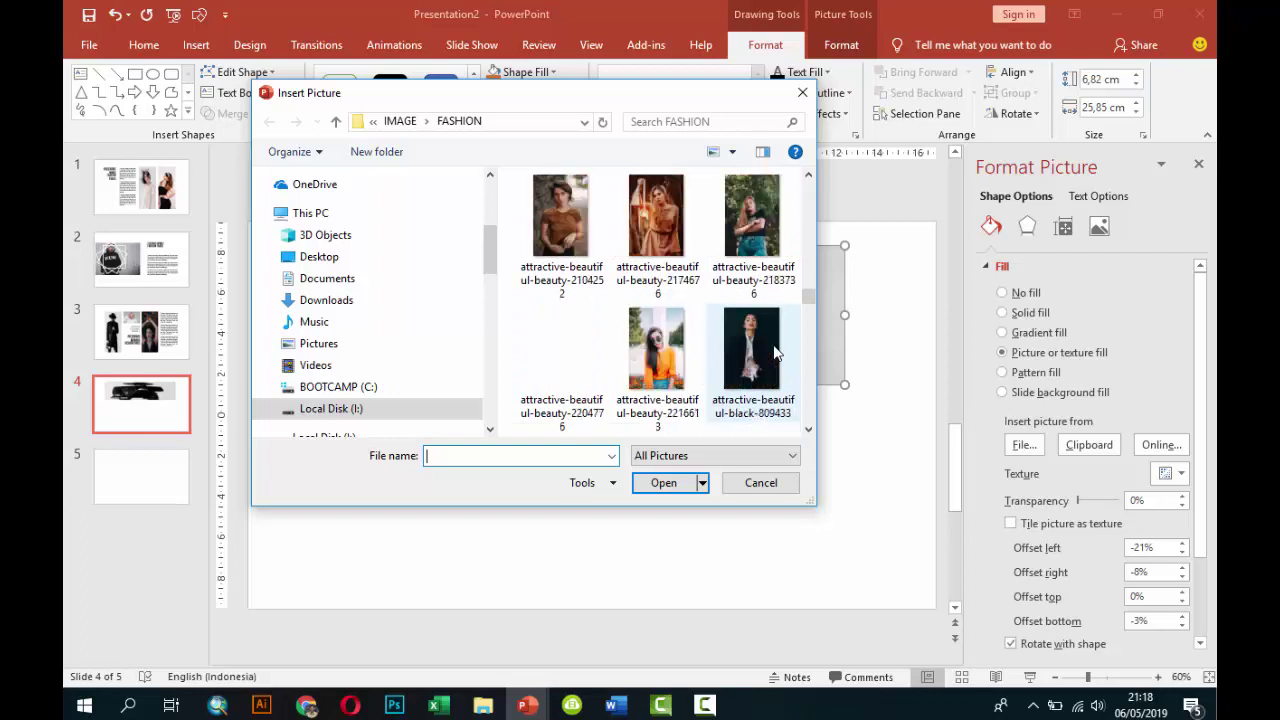
scroll(775, 352, down, 1)
scroll(775, 352, down, 1)
scroll(775, 352, down, 1)
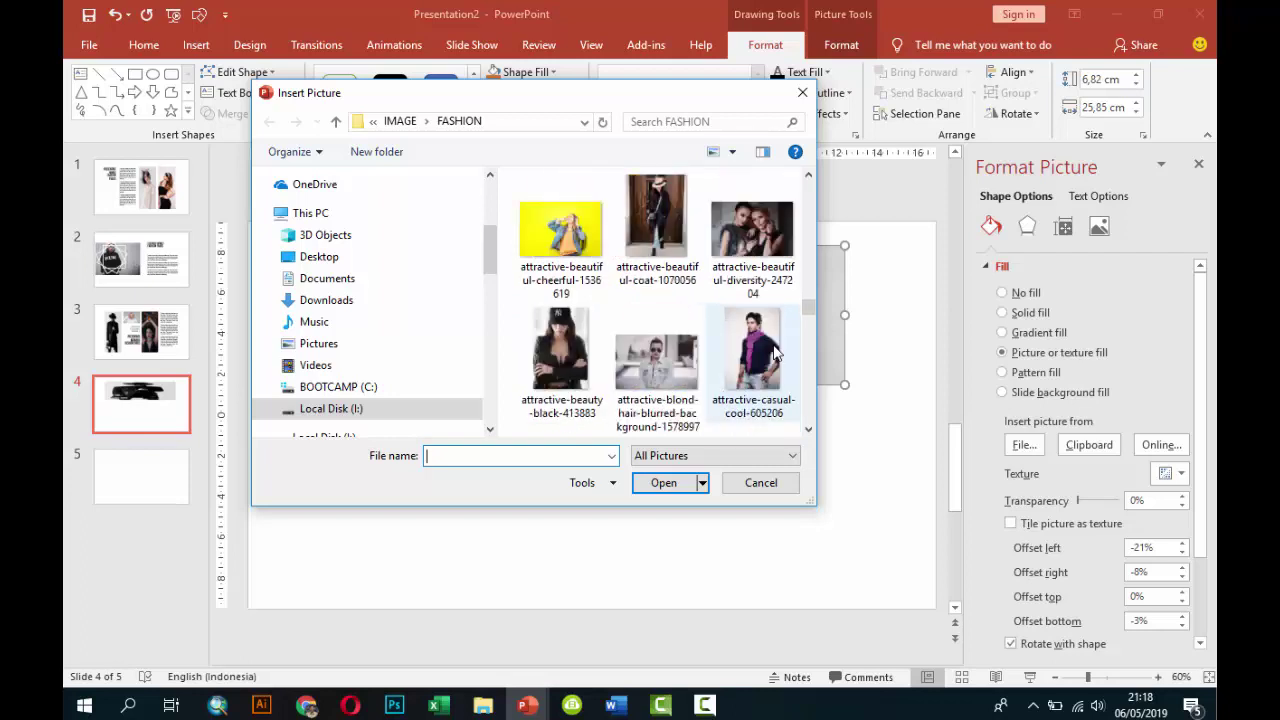
scroll(775, 352, down, 2)
scroll(775, 352, down, 2)
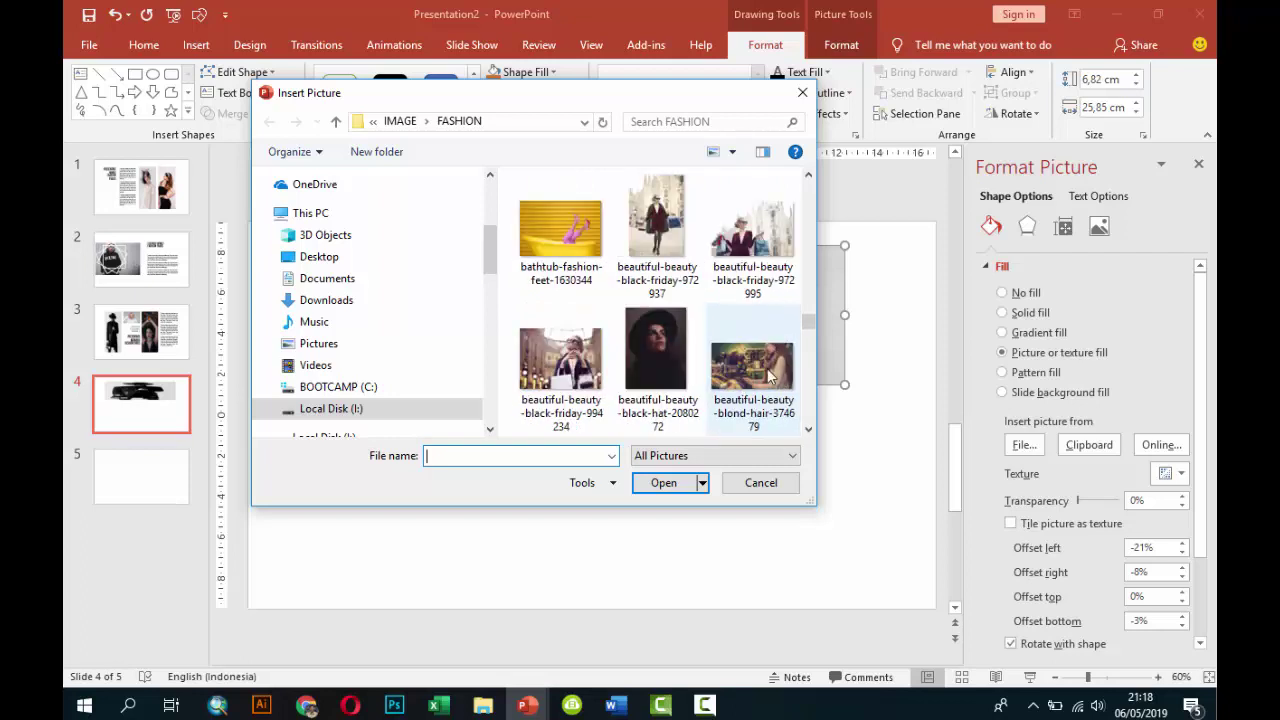
scroll(772, 375, down, 1)
click(762, 258)
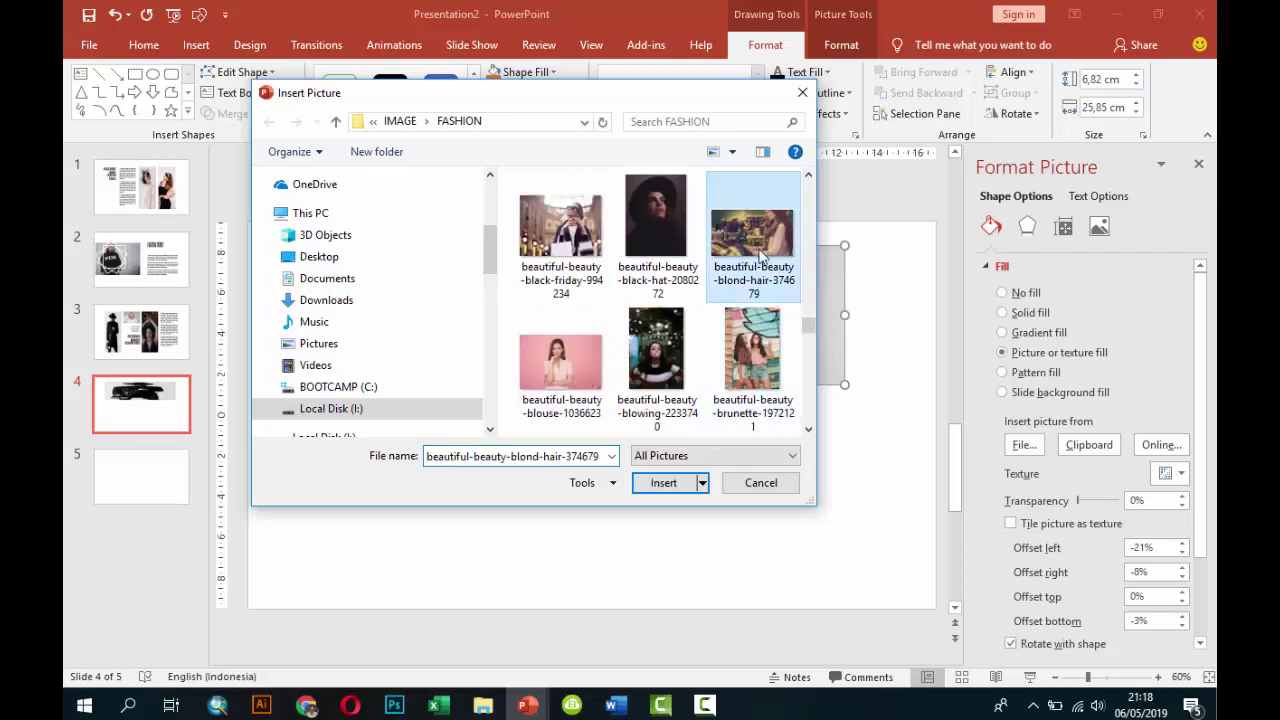
scroll(760, 285, down, 1)
scroll(760, 290, down, 3)
scroll(760, 290, down, 4)
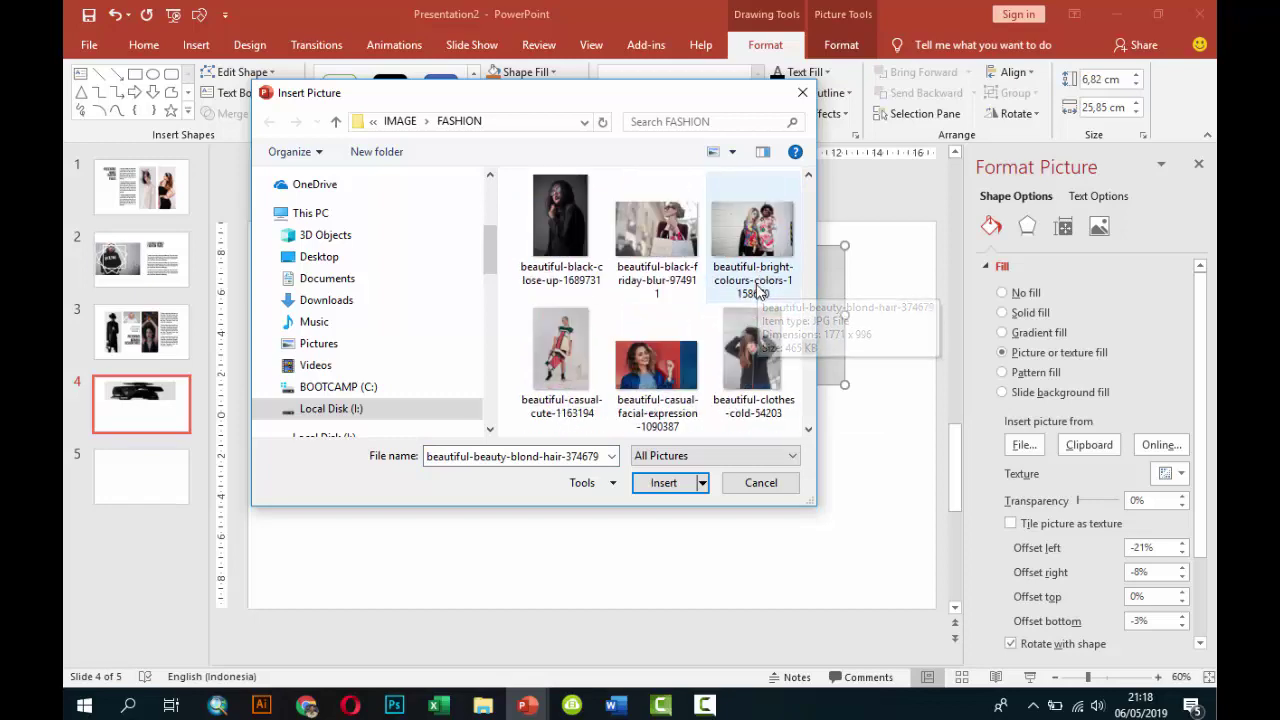
scroll(773, 330, down, 1)
scroll(773, 330, down, 2)
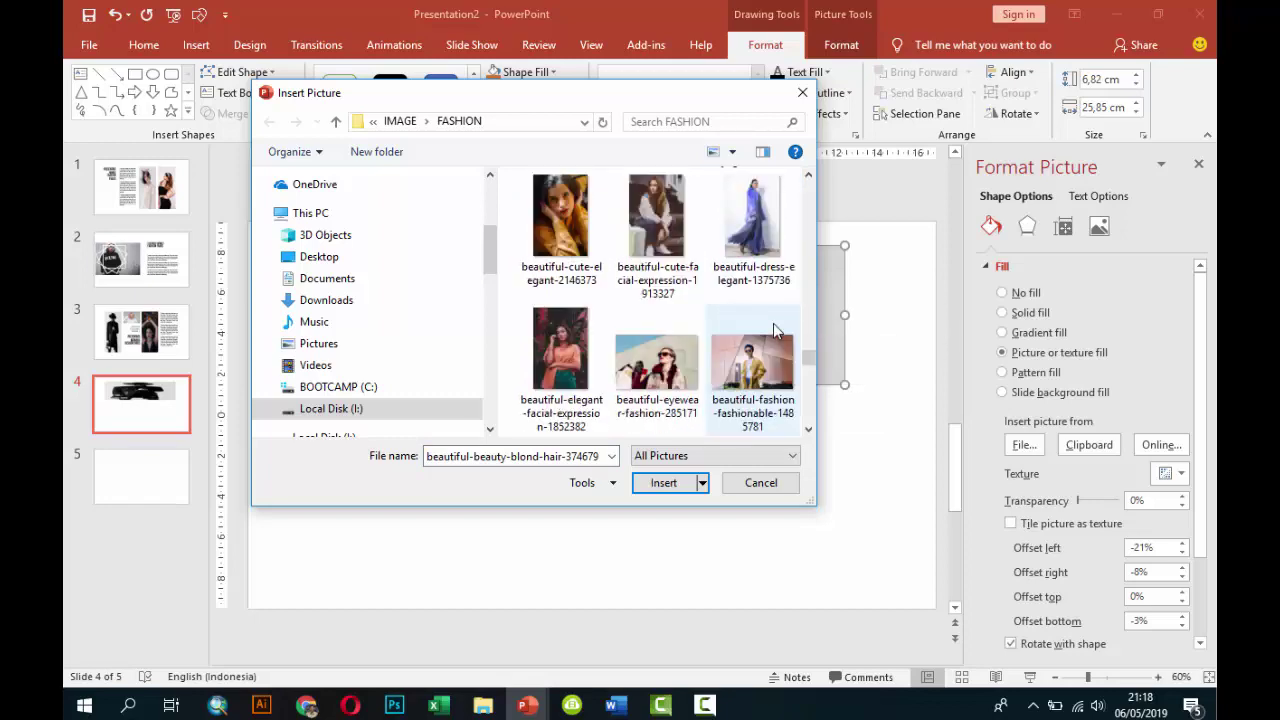
scroll(773, 330, down, 2)
click(770, 366)
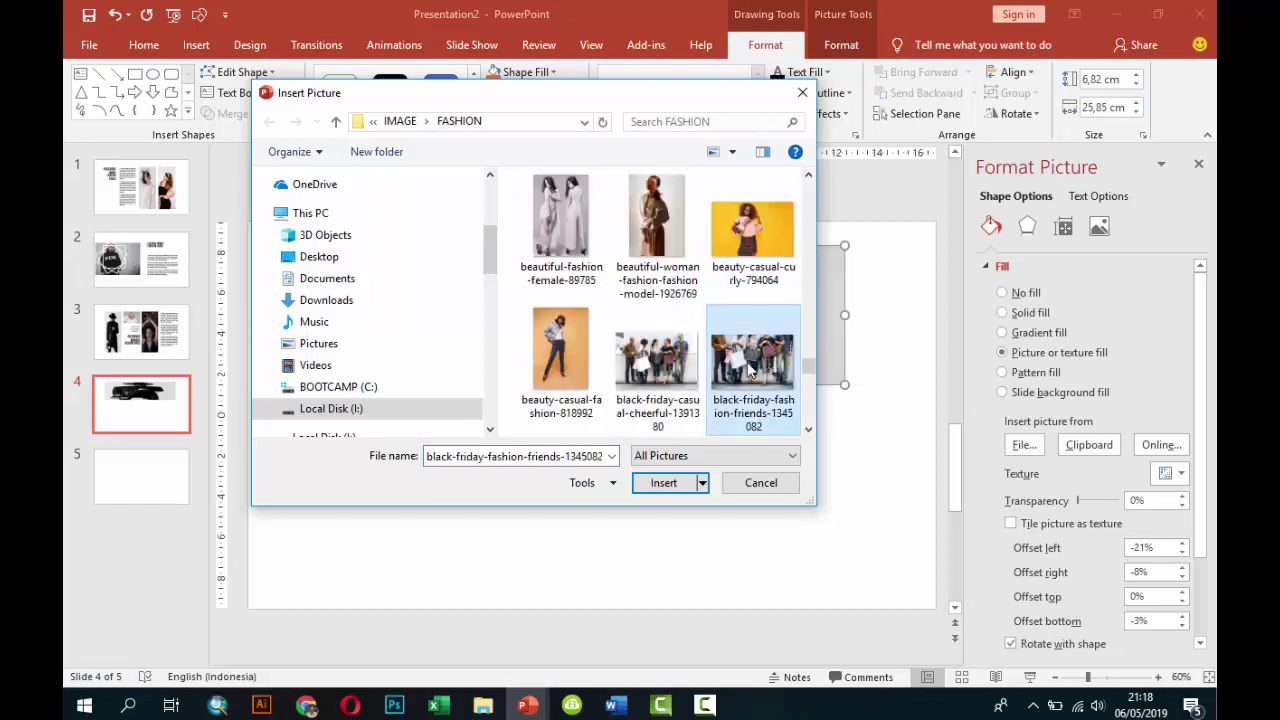
click(674, 368)
Fill the banner with the group photo and reframe it at -4% top and -154% bottom offsets.
click(664, 483)
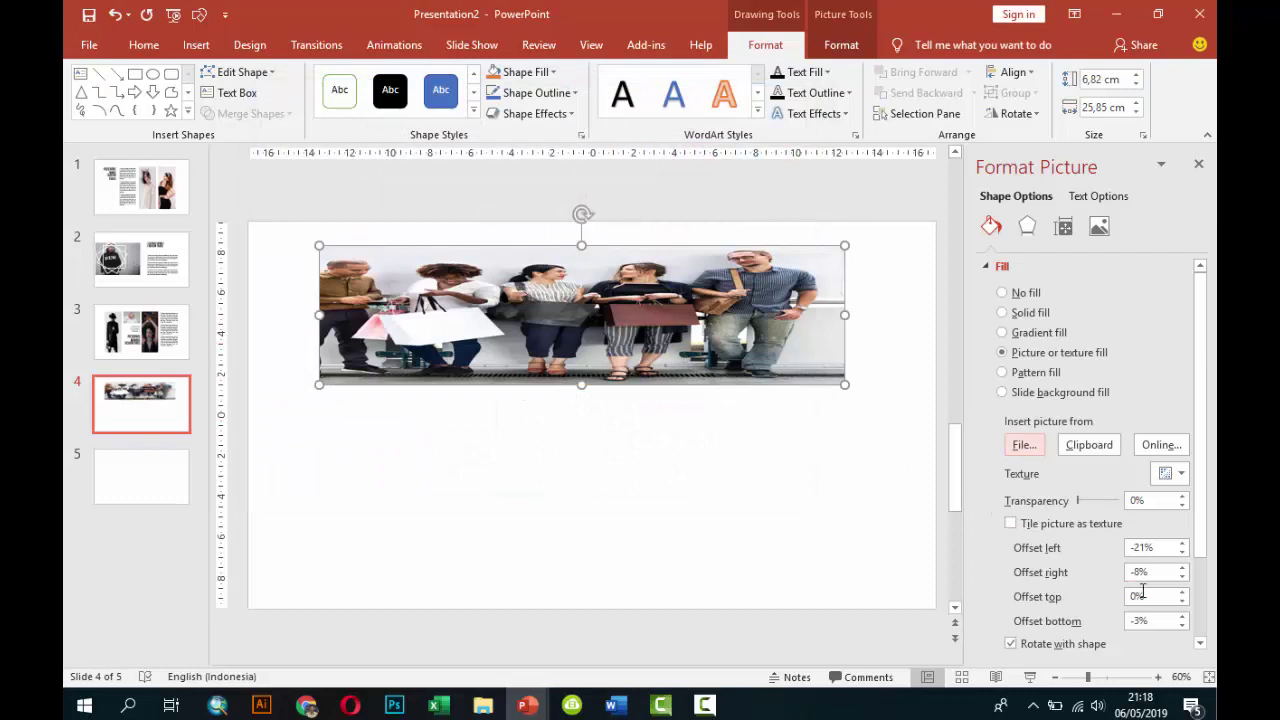
click(1183, 544)
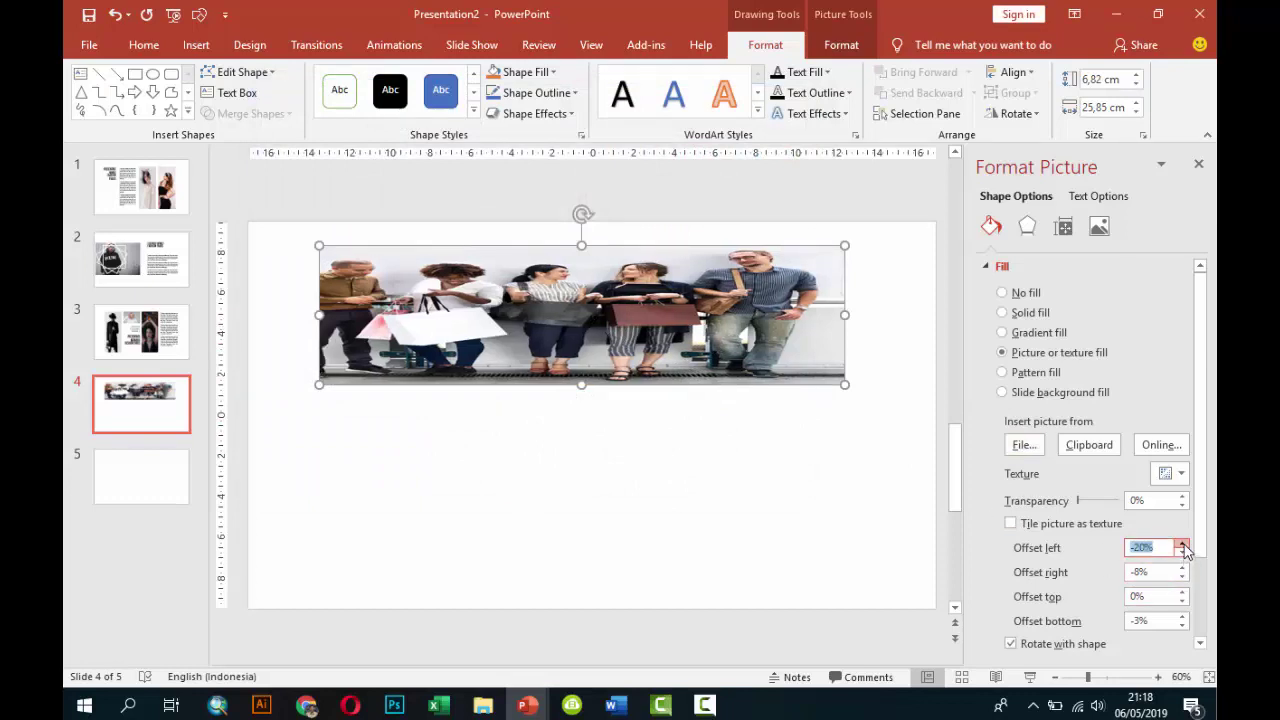
click(1183, 544)
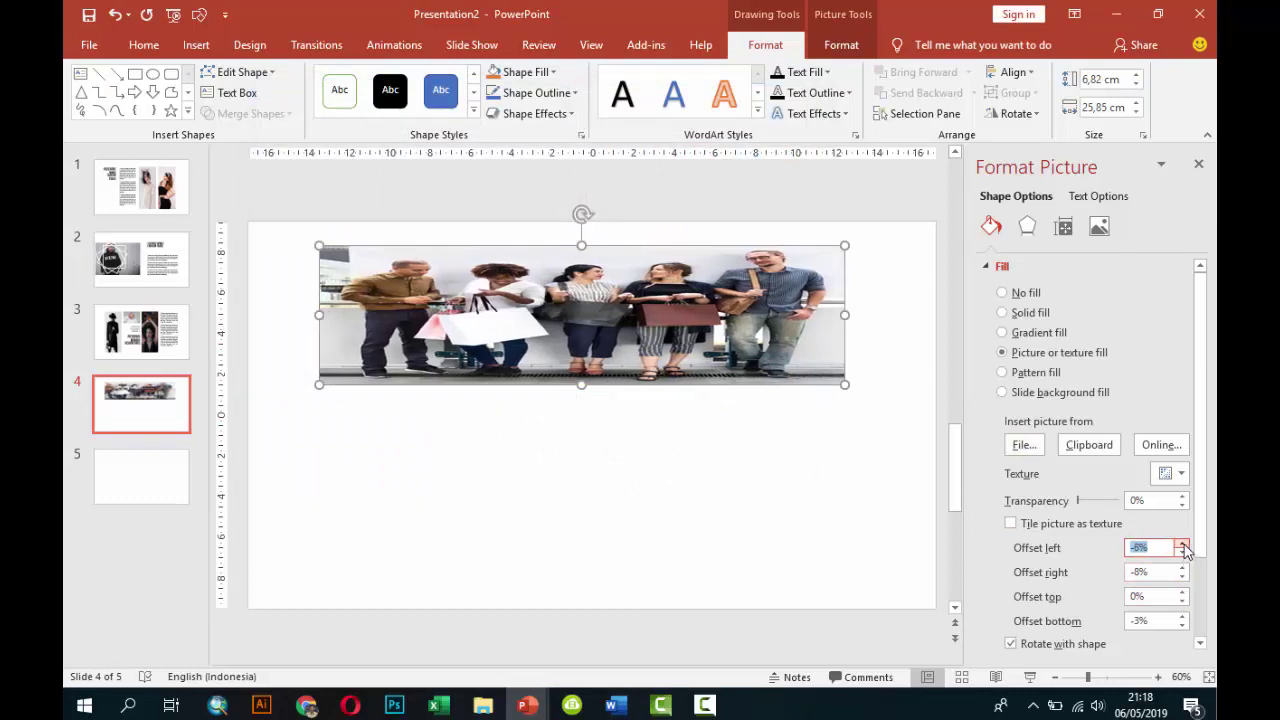
click(1183, 601)
click(1183, 601)
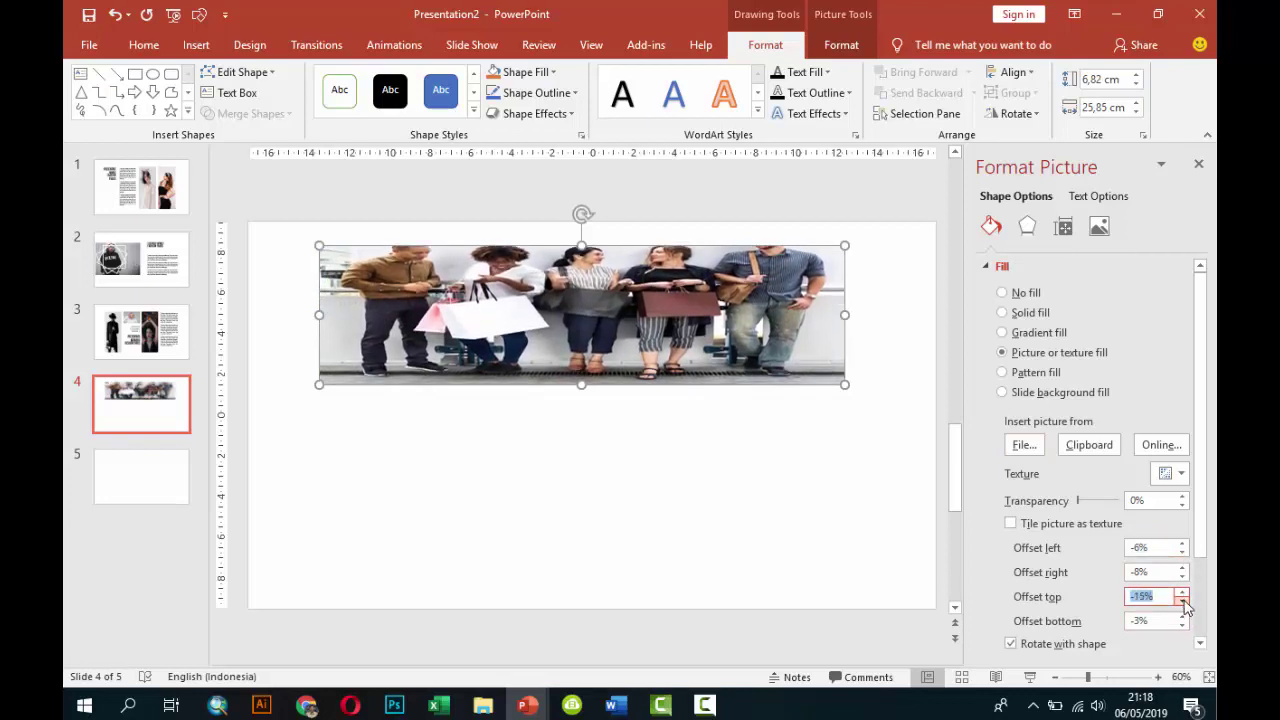
click(1183, 625)
mouse_move(1183, 625)
mouse_down()
mouse_move(1183, 592)
mouse_move(1183, 625)
mouse_up()
click(1183, 625)
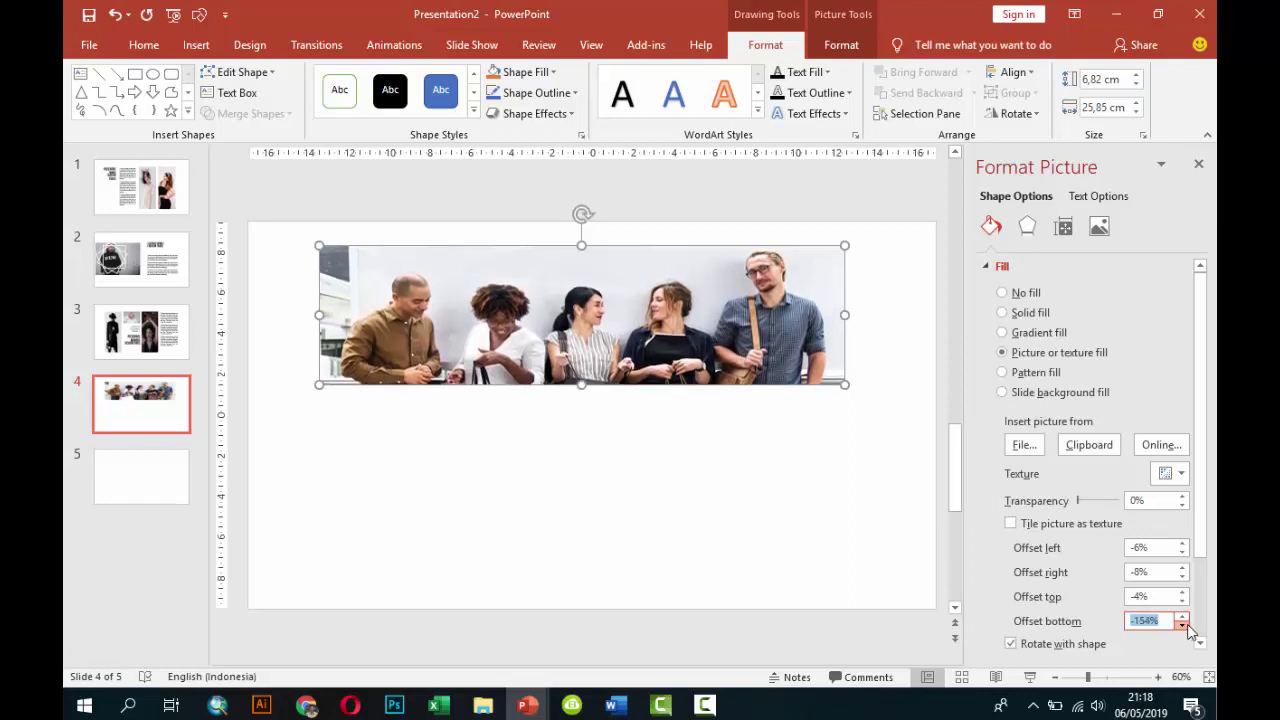
click(870, 503)
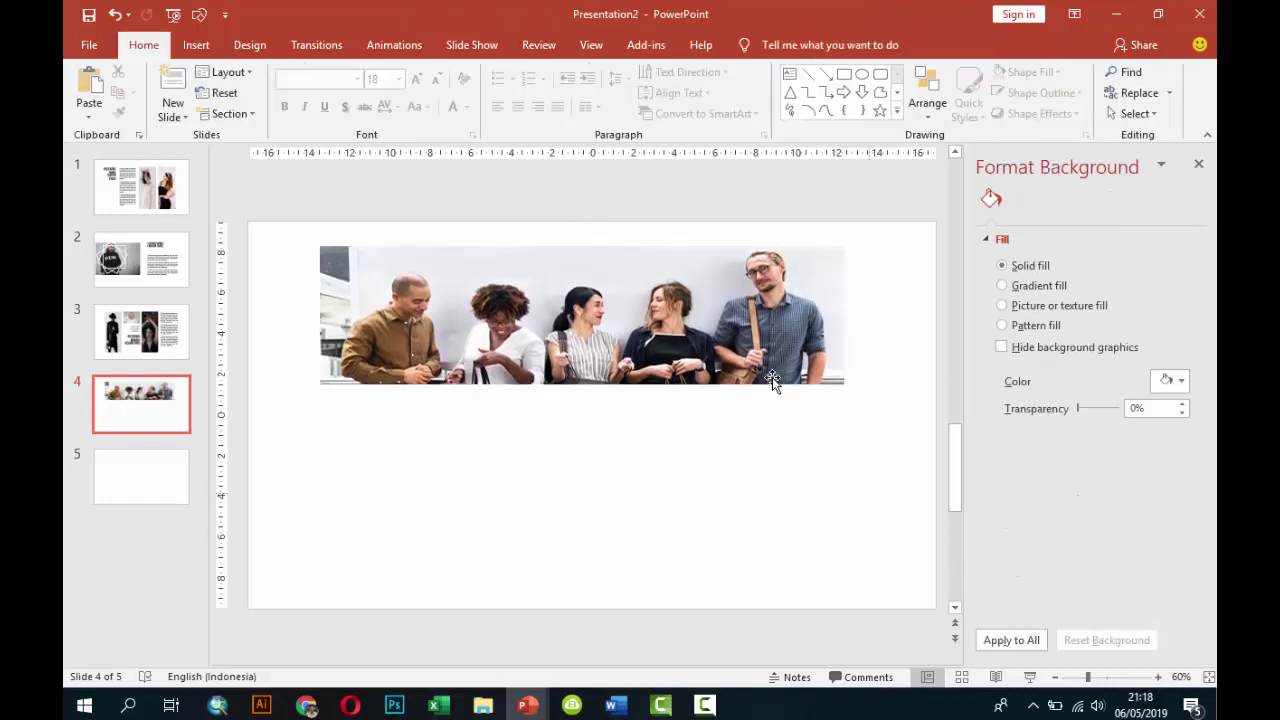
Centre the banner photo on slide 4 with Align Middle and Align Center.
drag(772, 377, 788, 338)
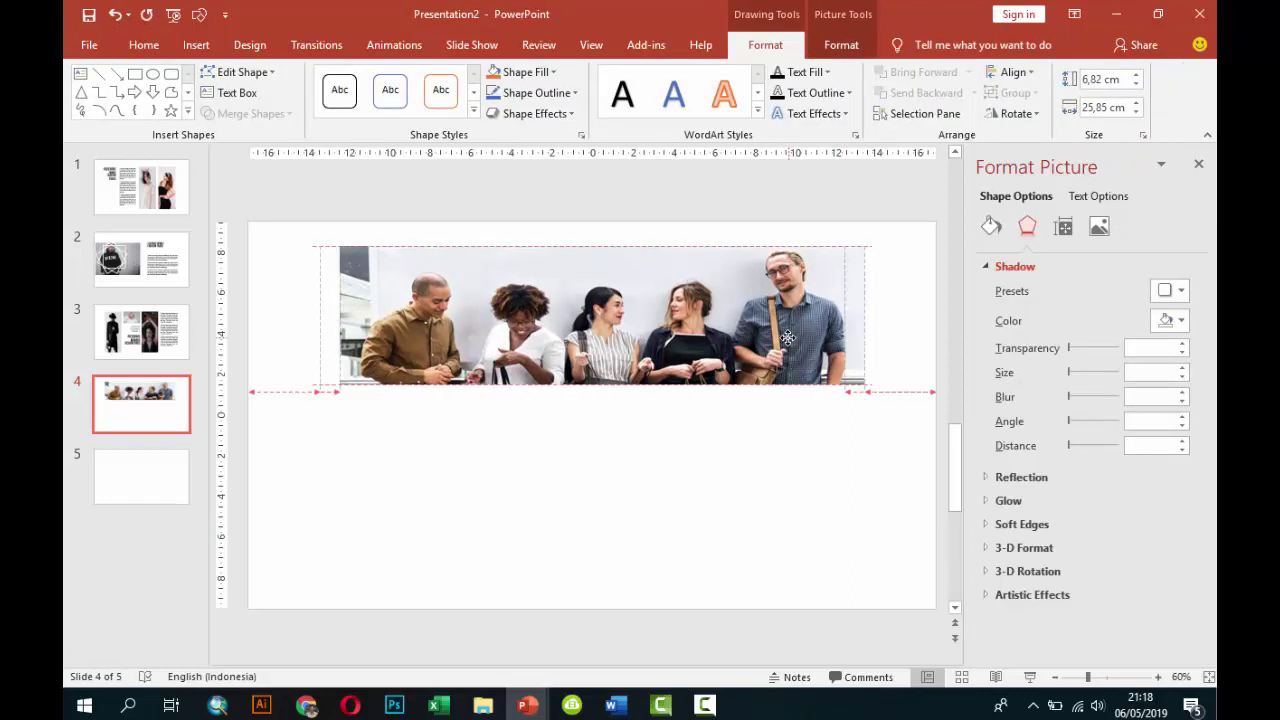
drag(783, 338, 783, 338)
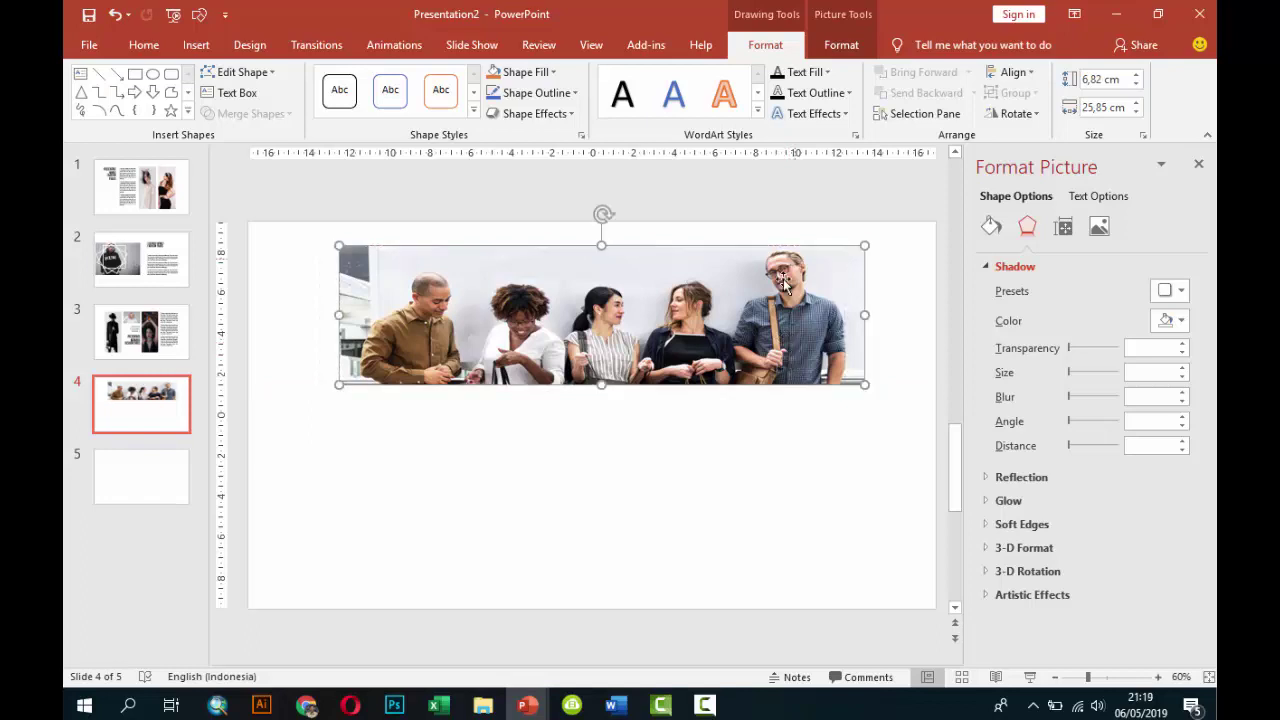
click(883, 320)
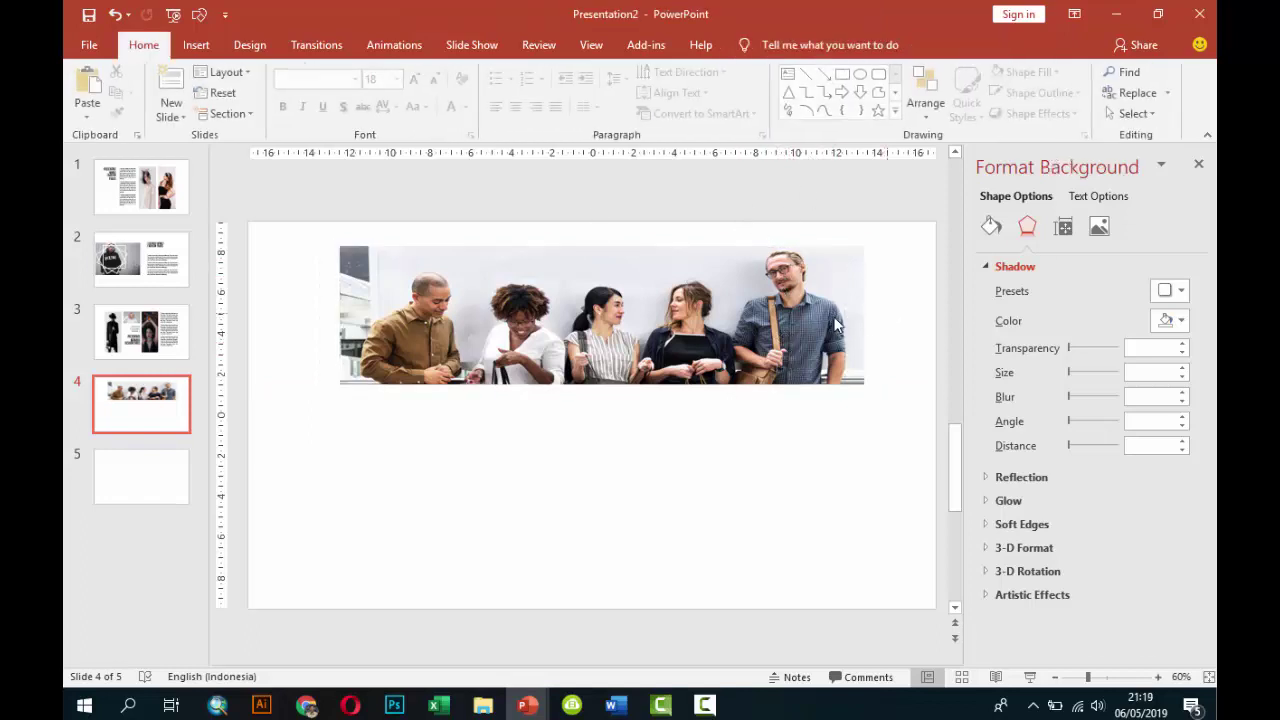
click(826, 318)
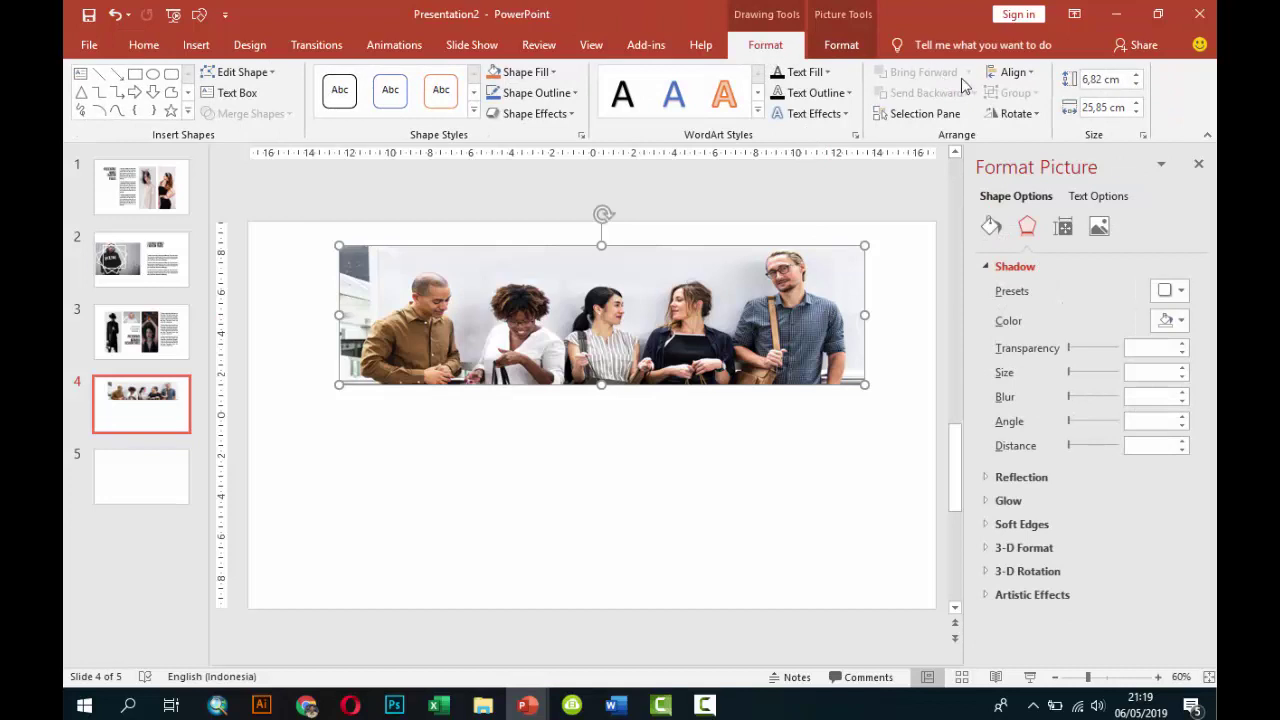
click(1012, 72)
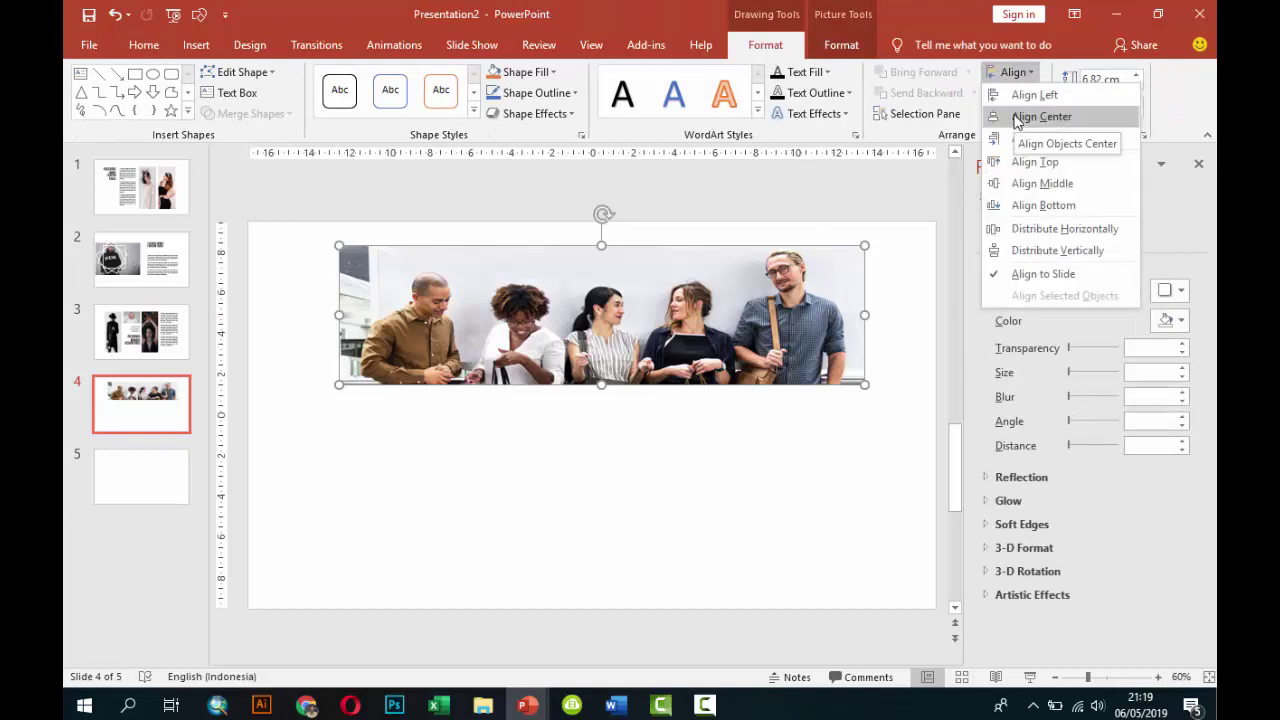
click(1040, 183)
click(1022, 77)
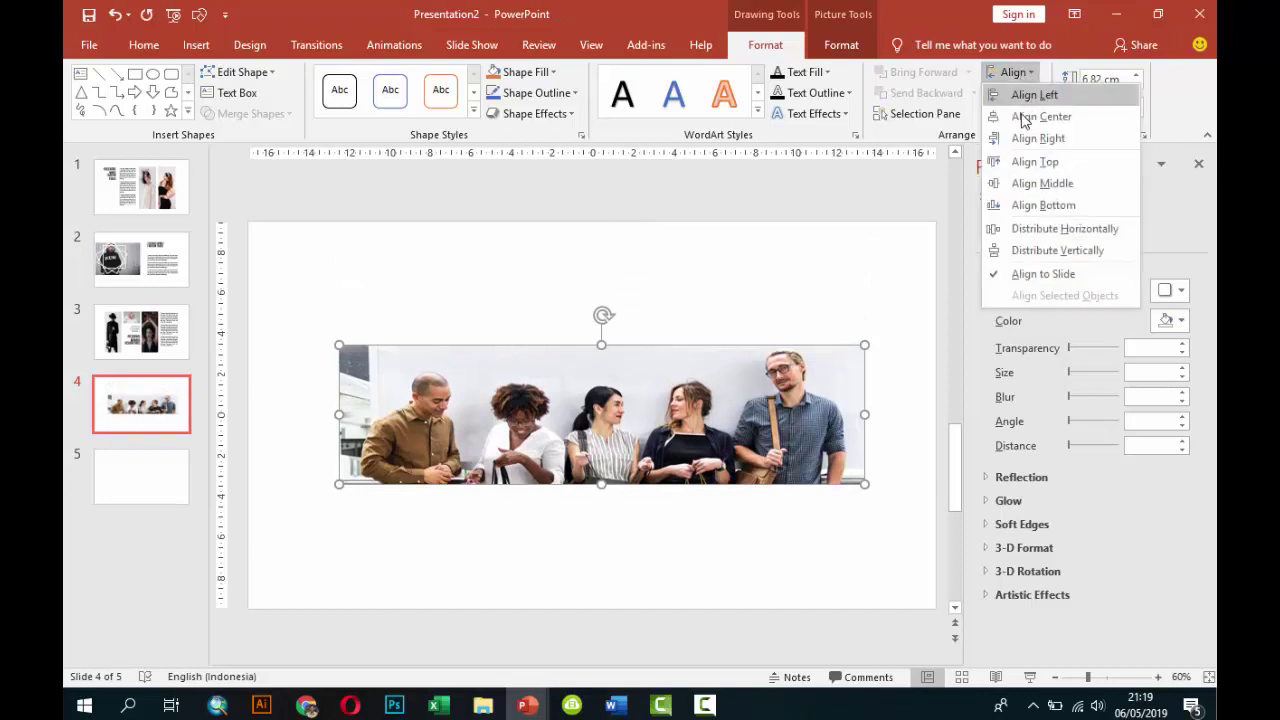
click(1012, 112)
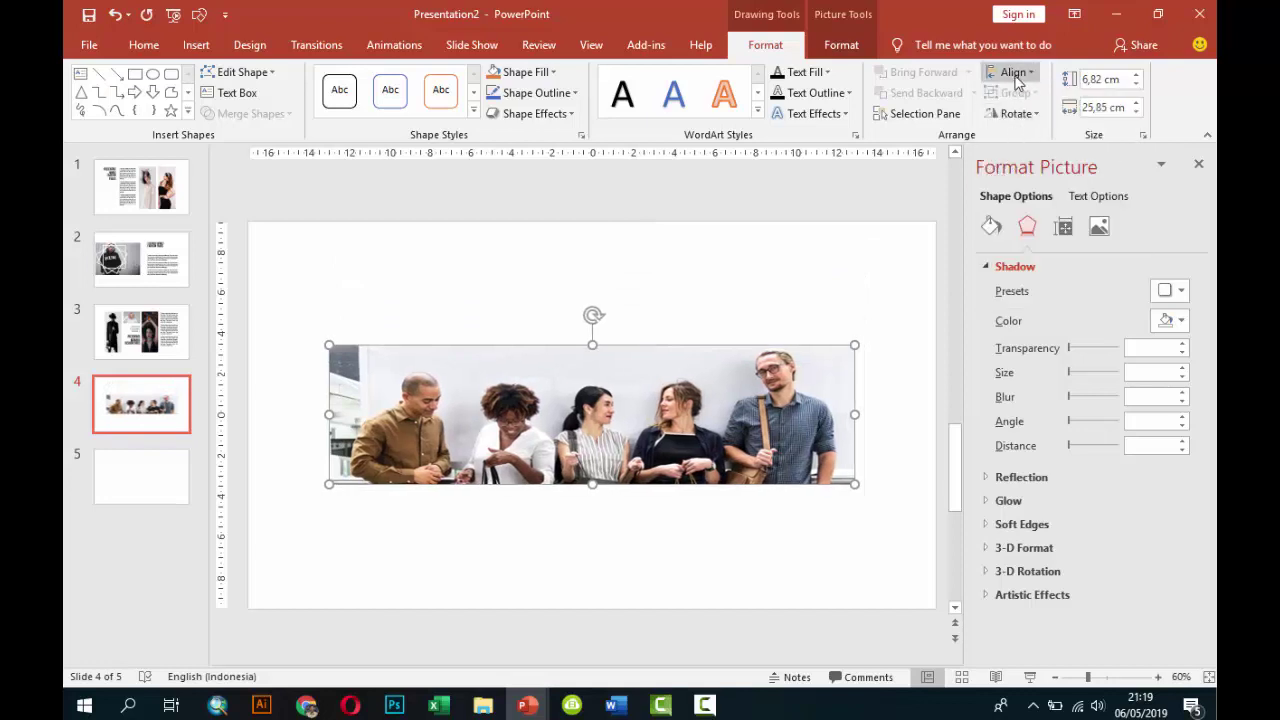
Move the centred banner up near the top of the slide.
click(1013, 72)
click(810, 352)
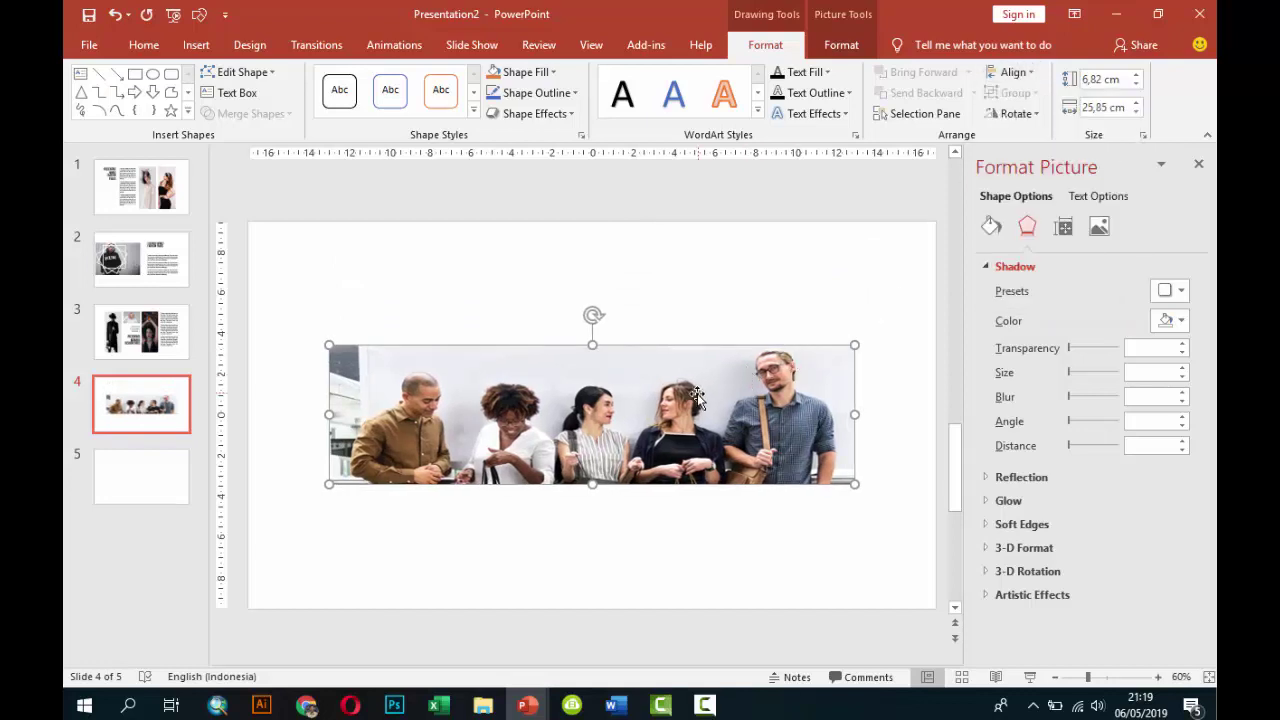
drag(697, 394, 696, 310)
click(697, 461)
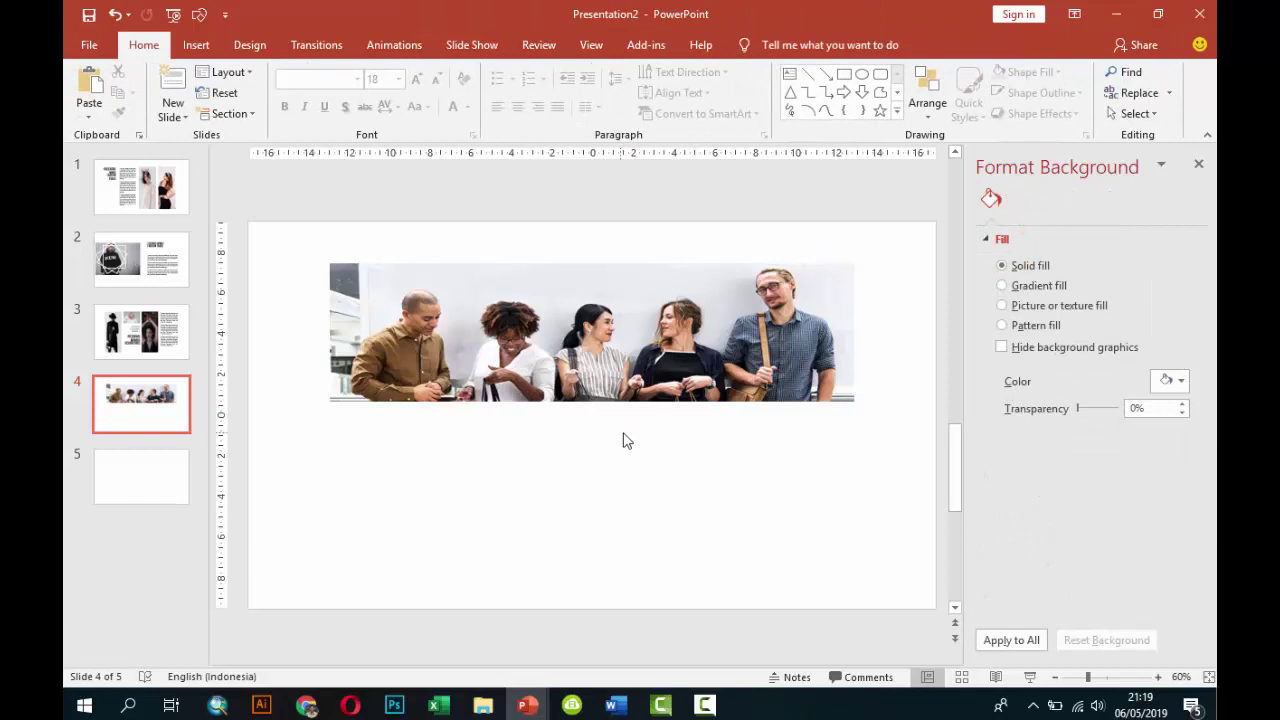
Copy the PRESENTASI MENARIK FASHION PARIS title and body text boxes from slide 3 onto slide 4.
click(177, 343)
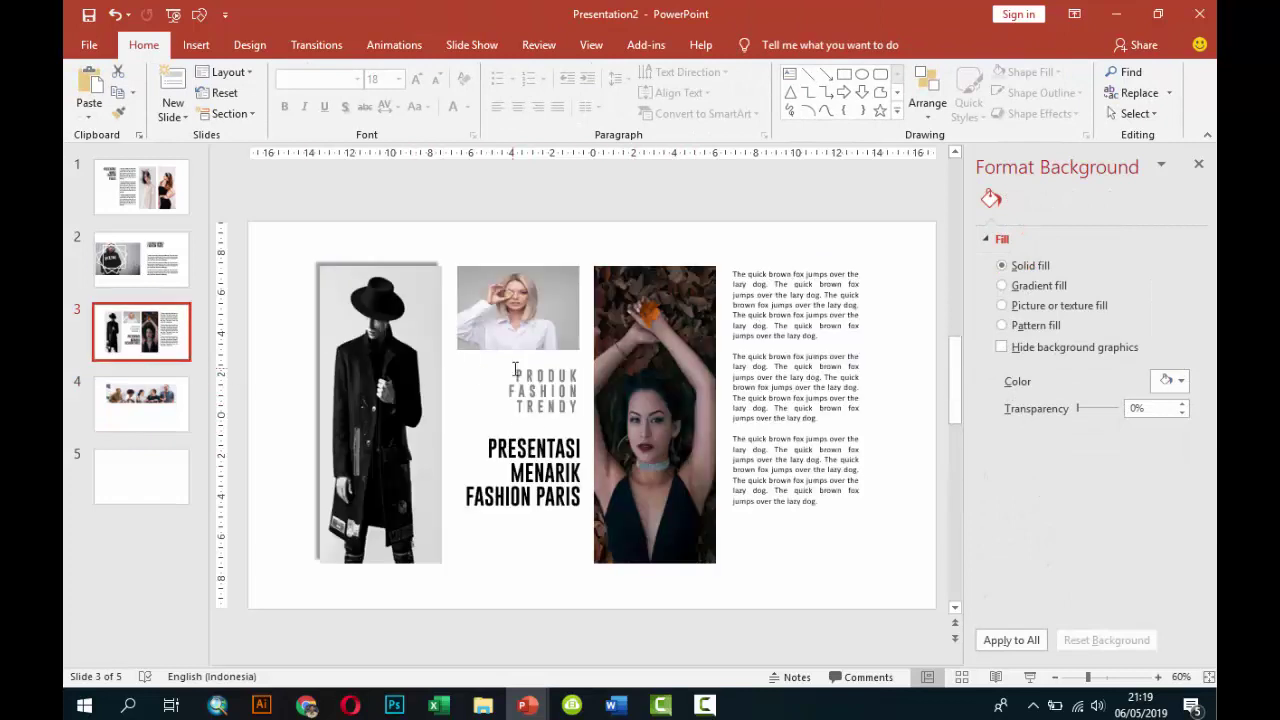
click(502, 433)
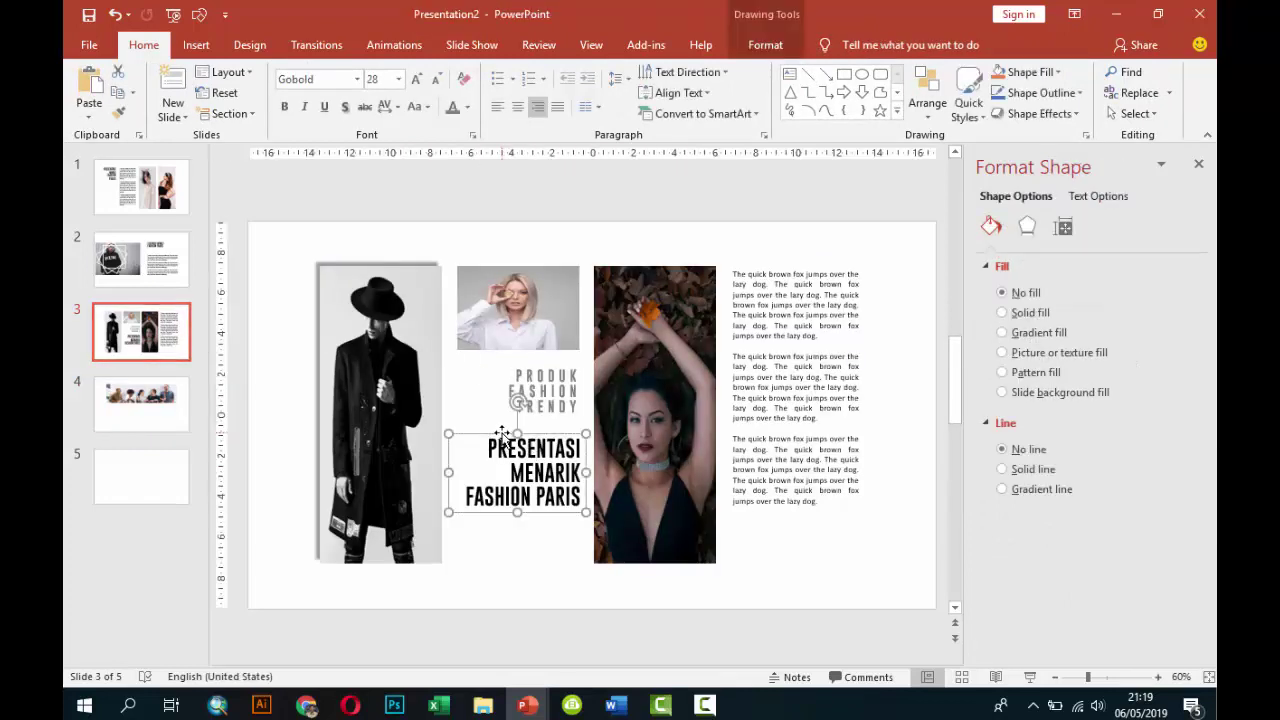
shift+click(758, 412)
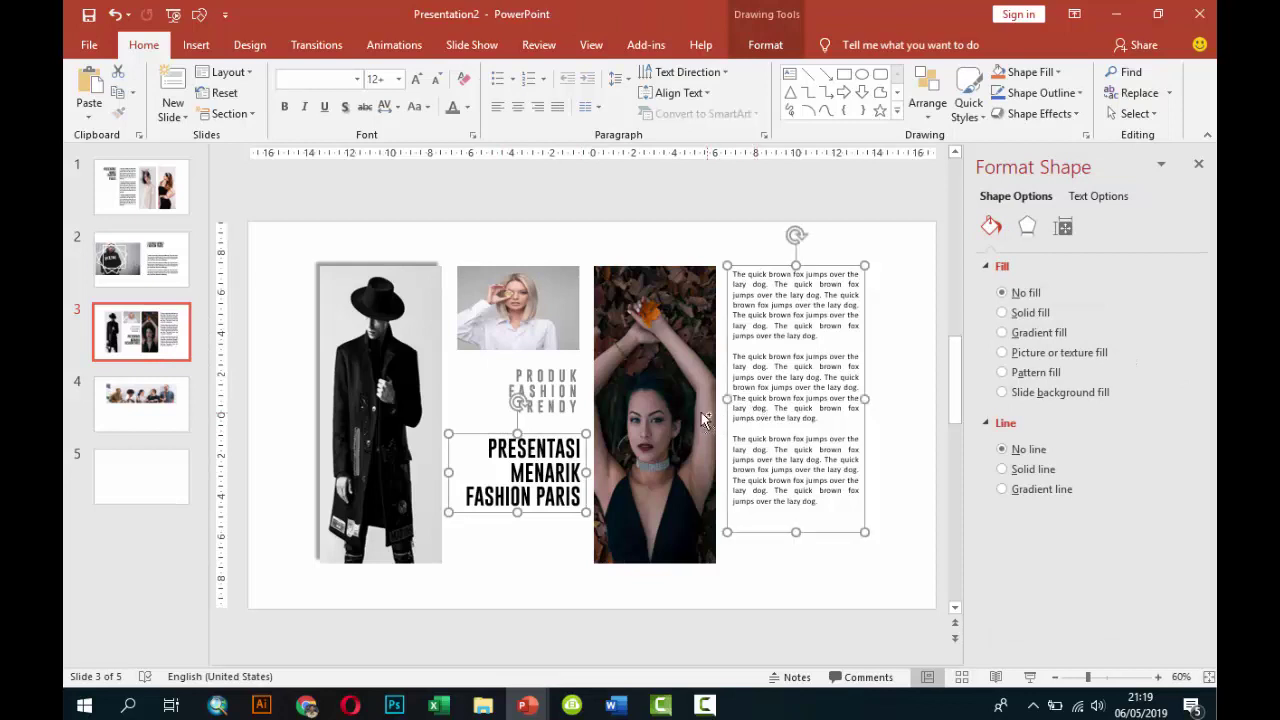
key(ctrl+c)
click(141, 404)
key(ctrl+v)
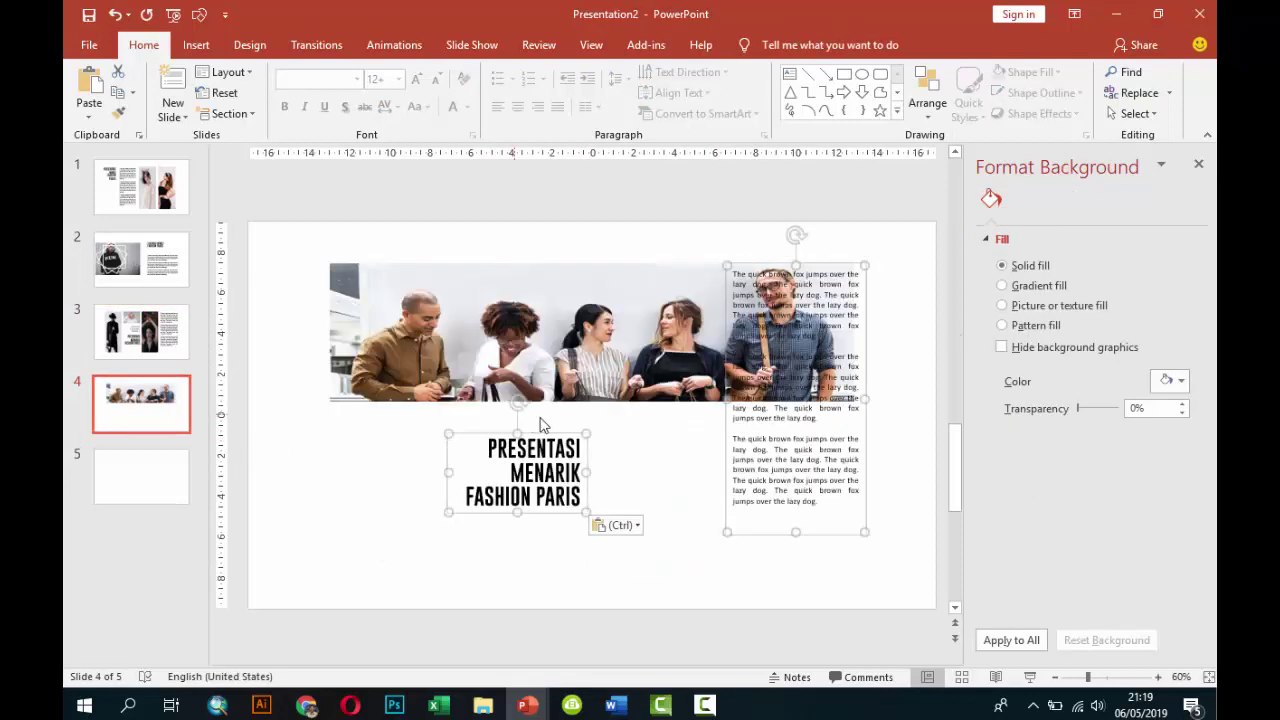
Move the pasted title left under the photo's left edge and left-align it.
click(617, 449)
click(545, 431)
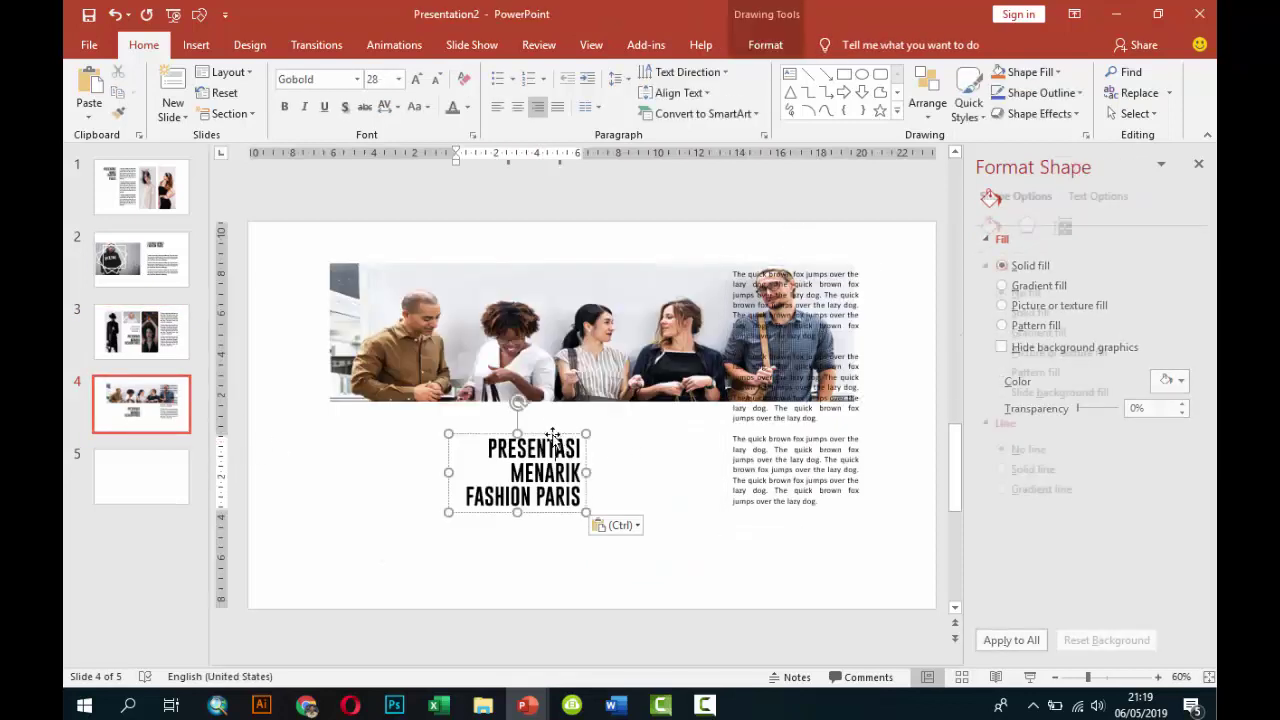
drag(545, 431, 420, 419)
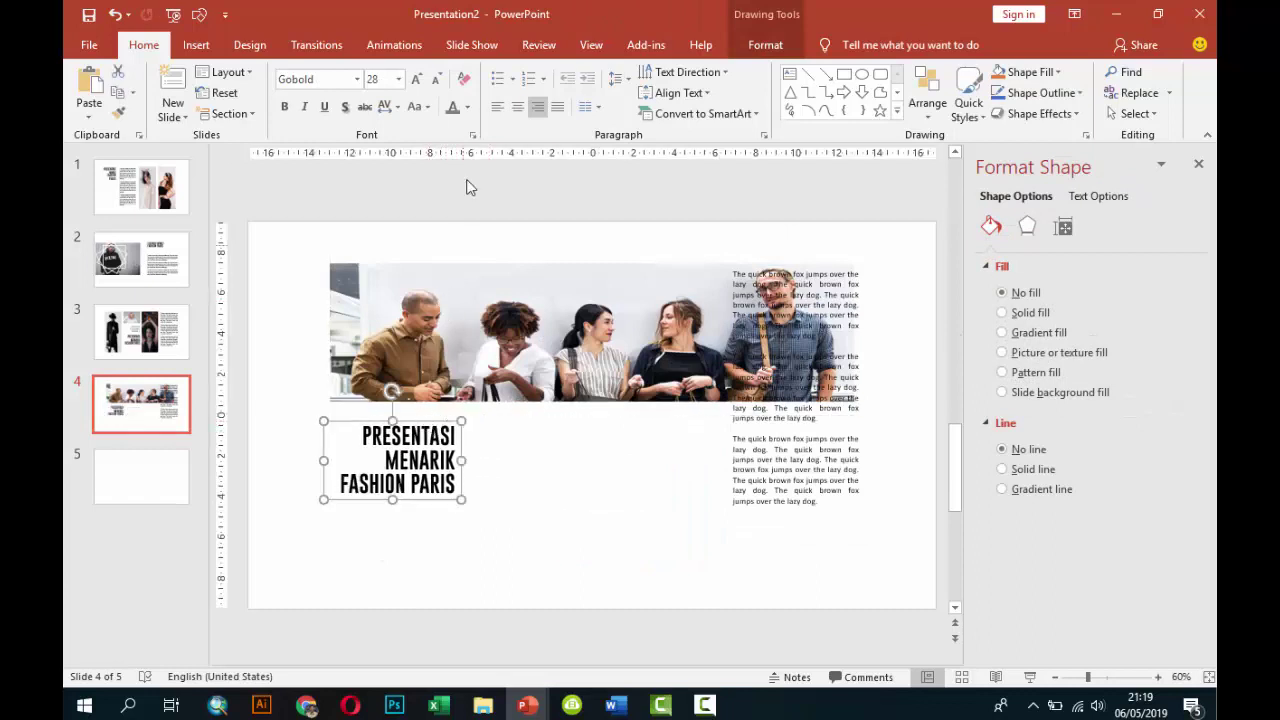
click(497, 110)
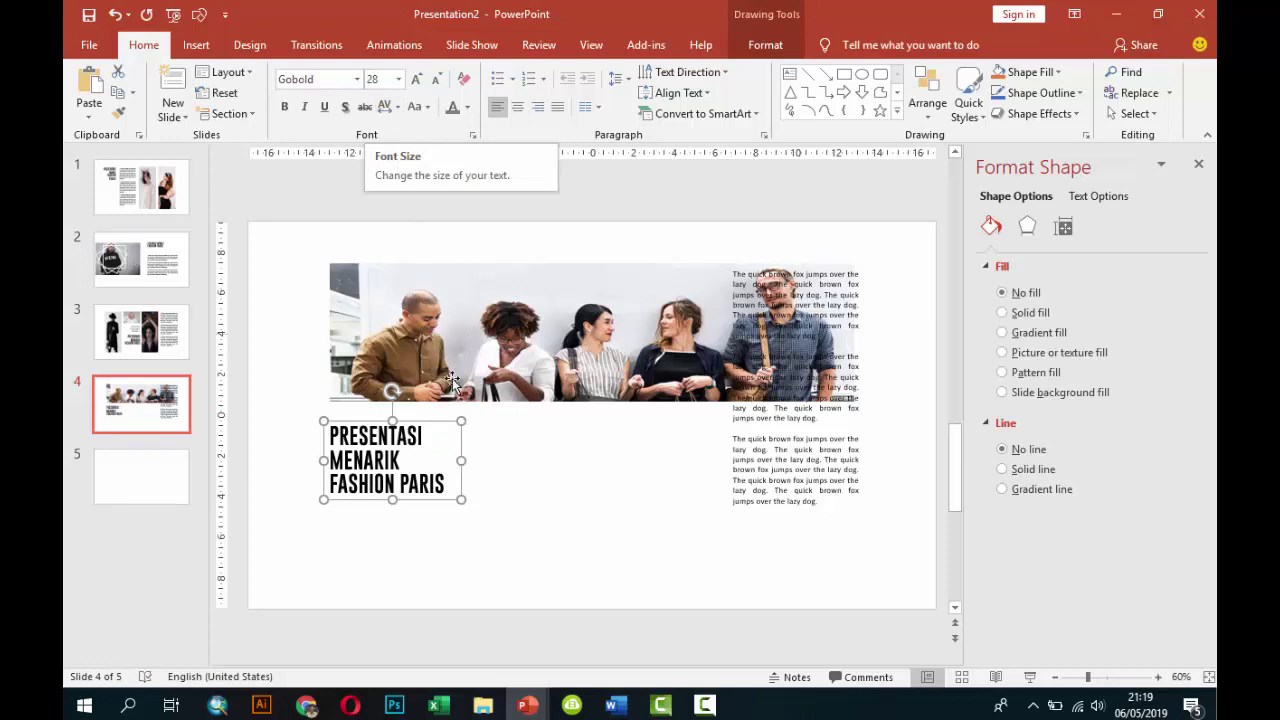
click(490, 430)
Reposition and widen the body text box, then delete its third paragraph.
click(739, 440)
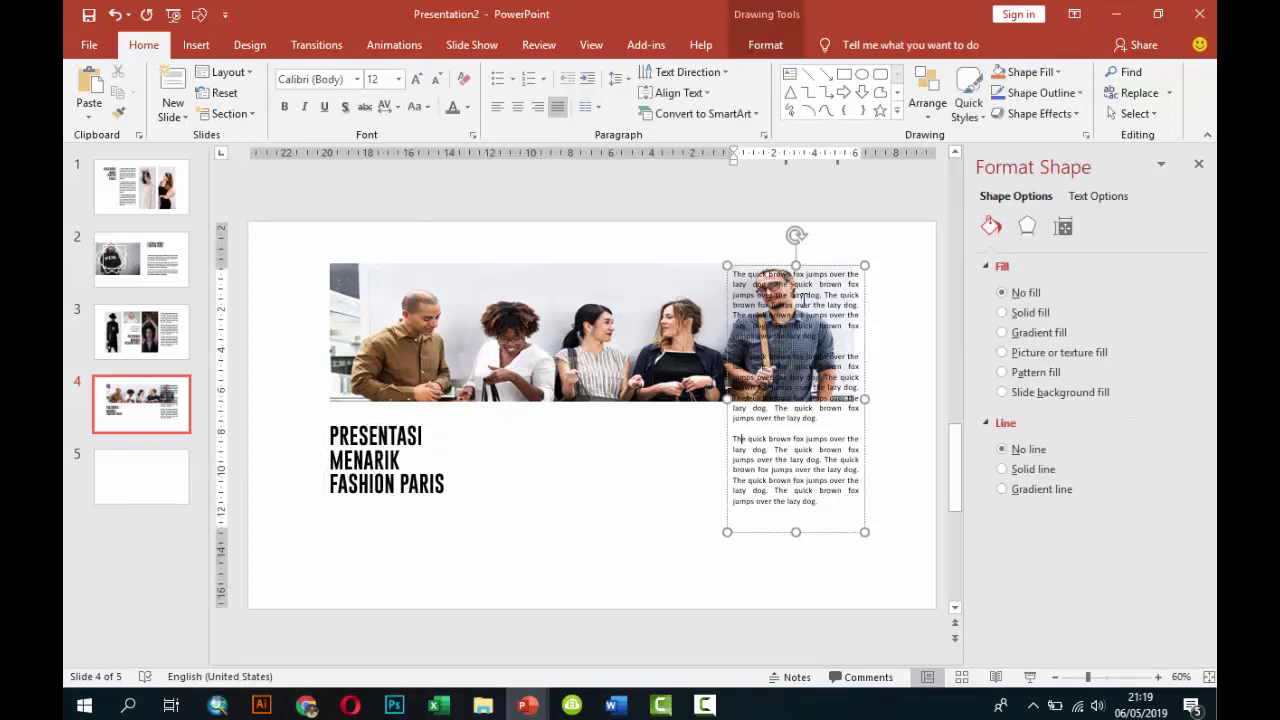
drag(818, 268, 568, 415)
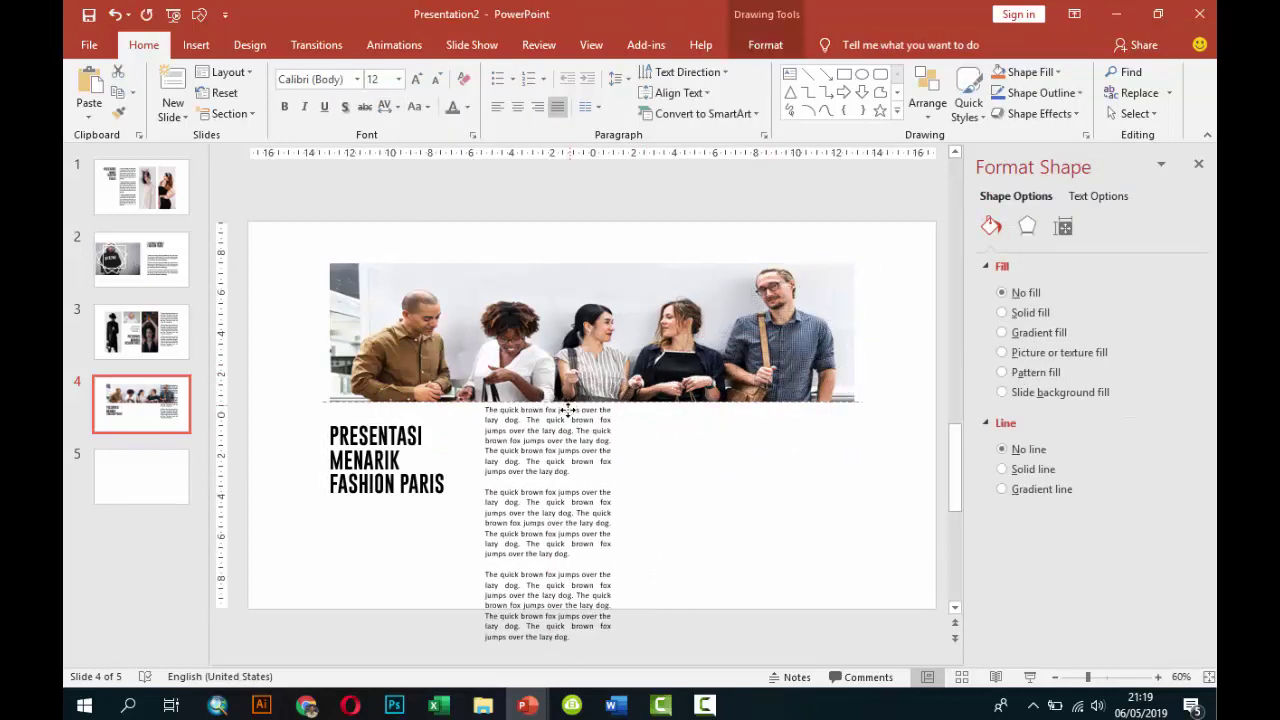
drag(615, 517, 674, 520)
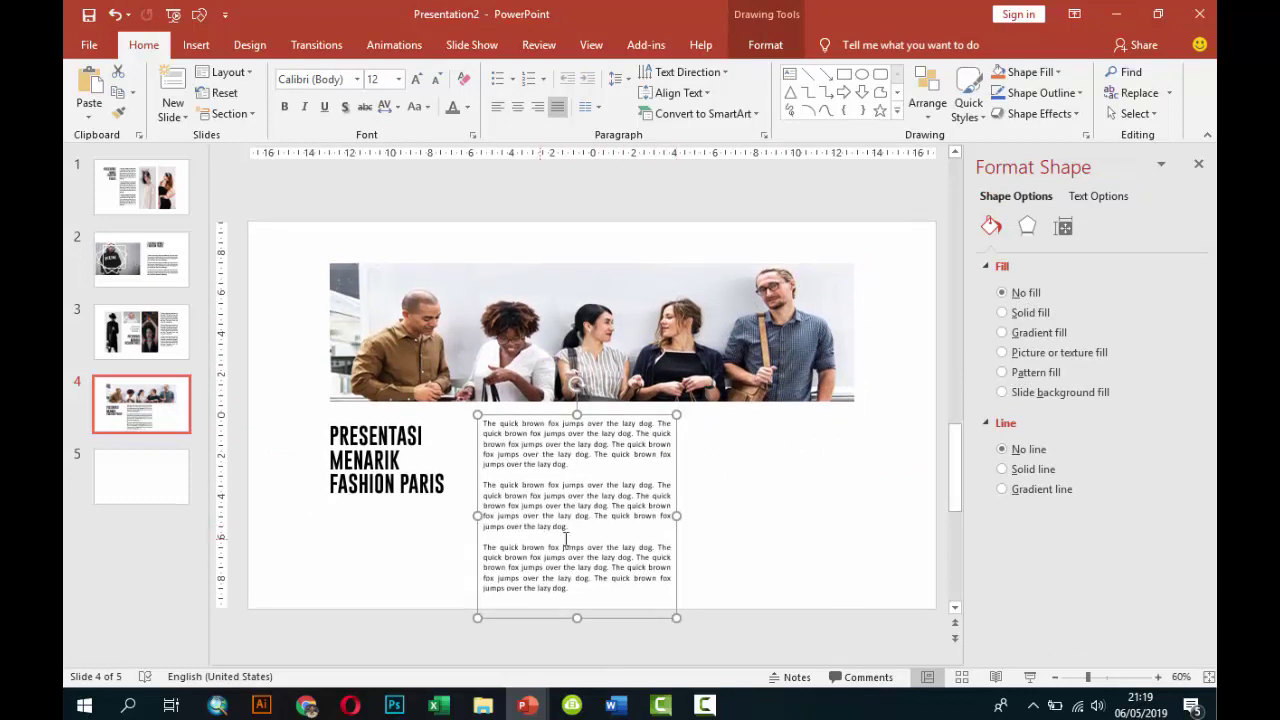
triple_click(615, 553)
key(Delete)
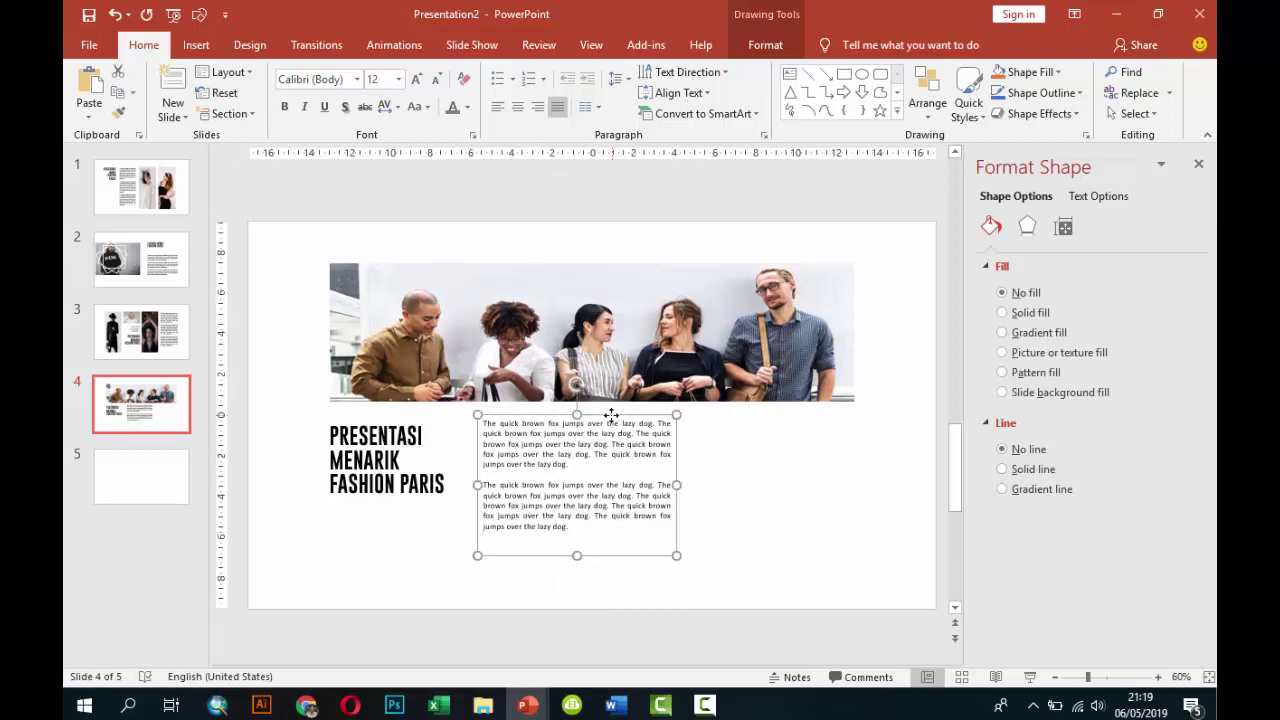
Narrow the text box into a column and duplicate it to the right.
drag(615, 419, 598, 425)
mouse_move(659, 489)
mouse_down()
mouse_move(620, 490)
mouse_move(840, 474)
mouse_move(851, 458)
mouse_up()
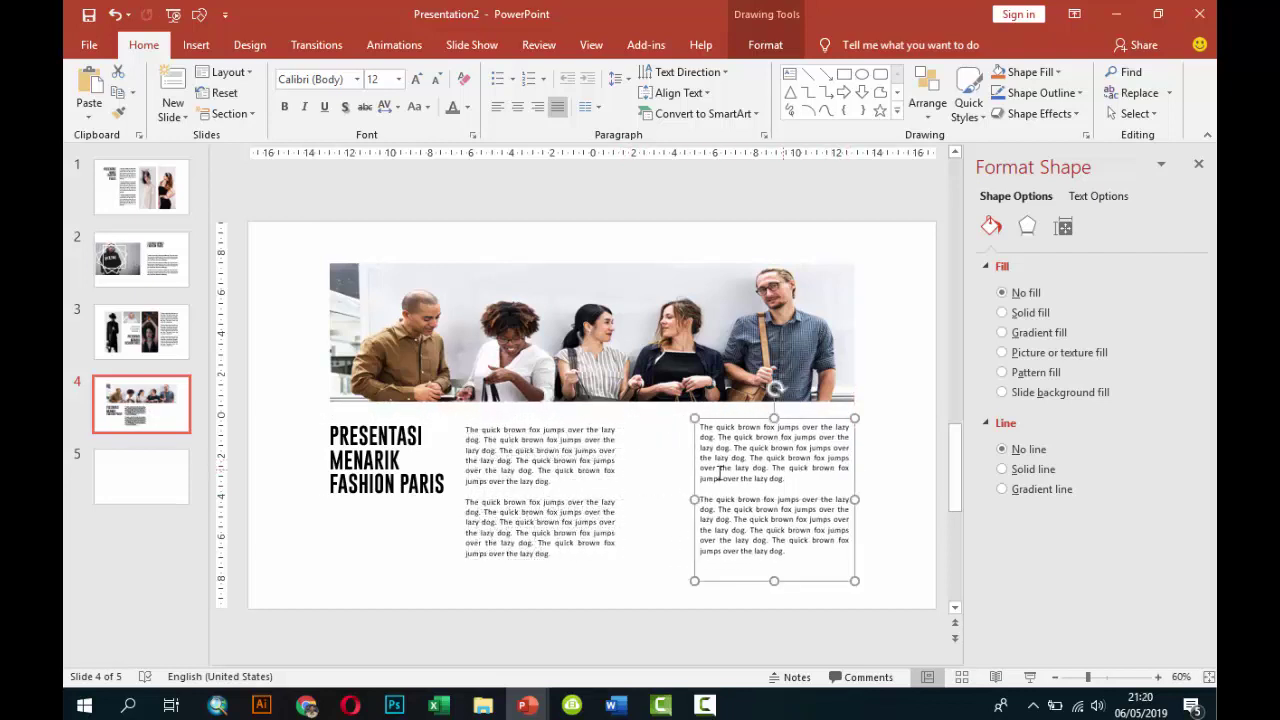
drag(622, 458, 656, 461)
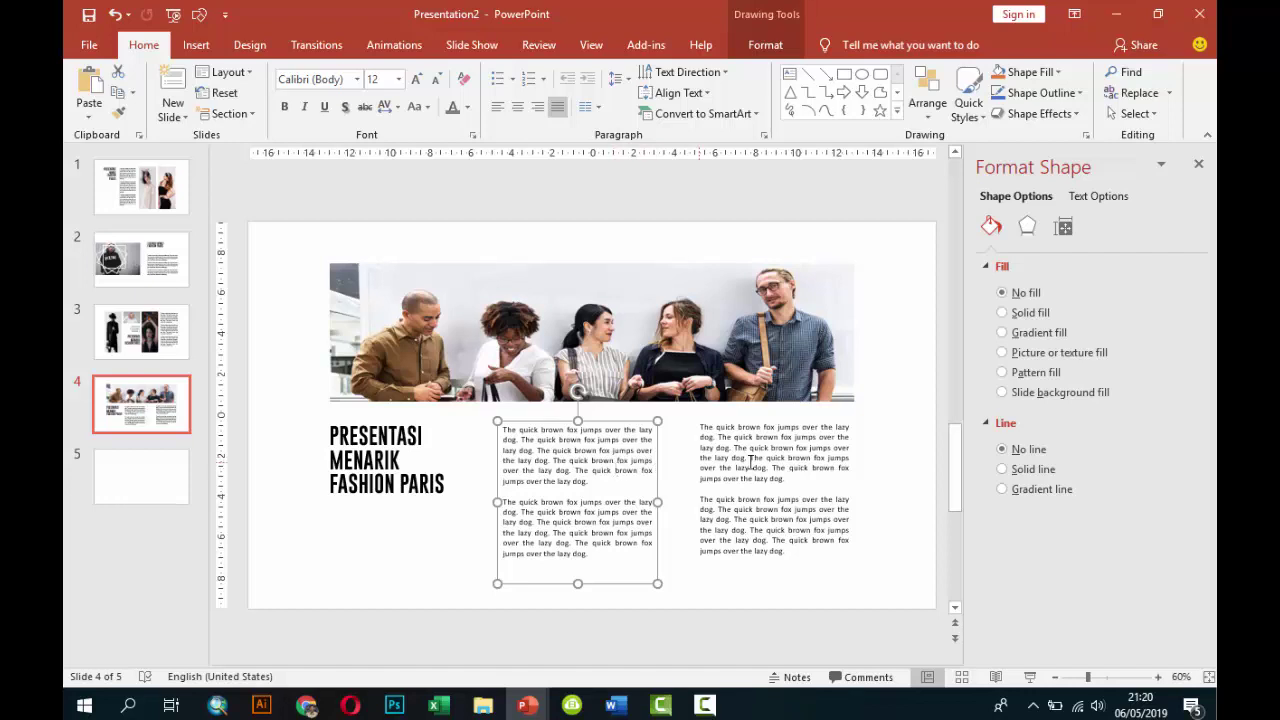
click(893, 459)
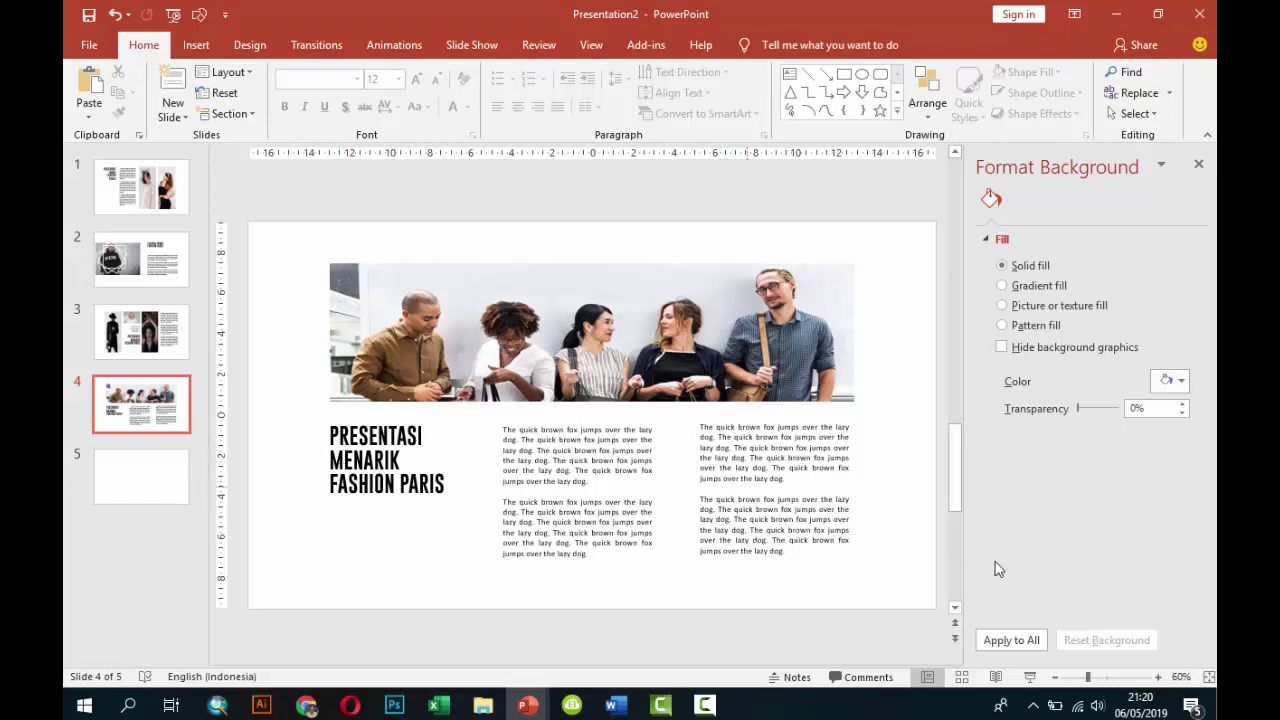
click(1030, 677)
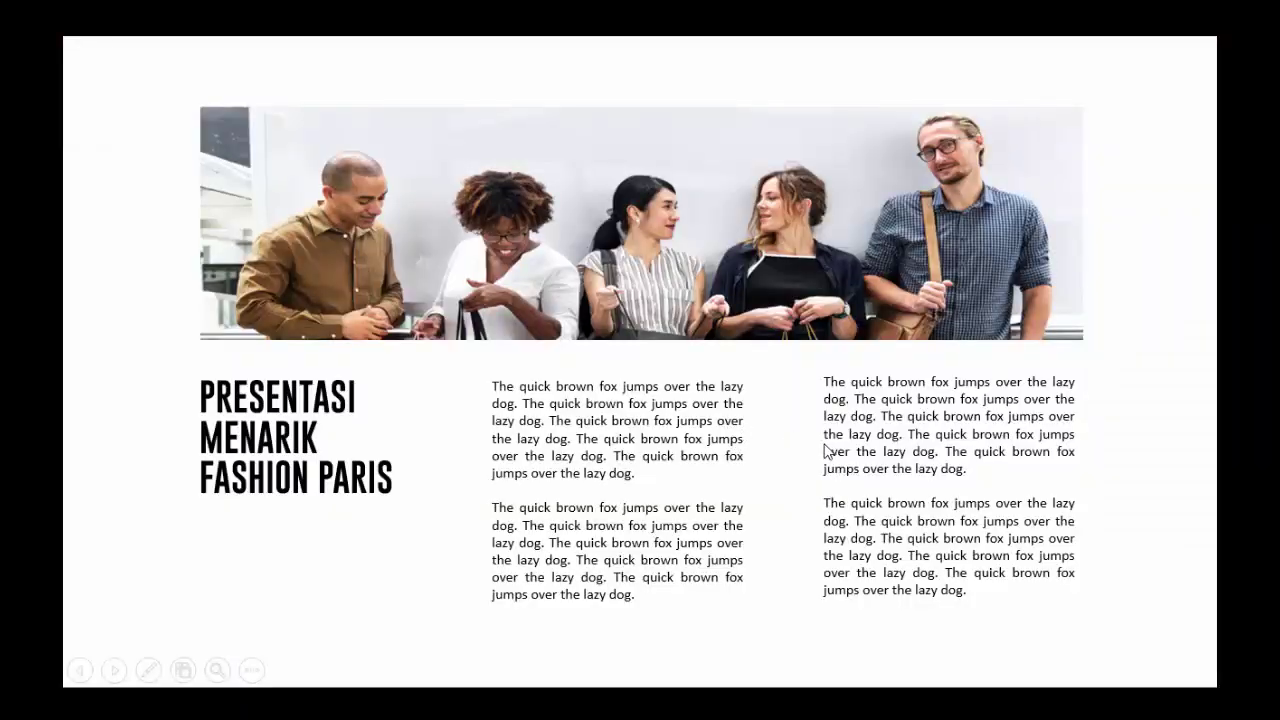
key(Escape)
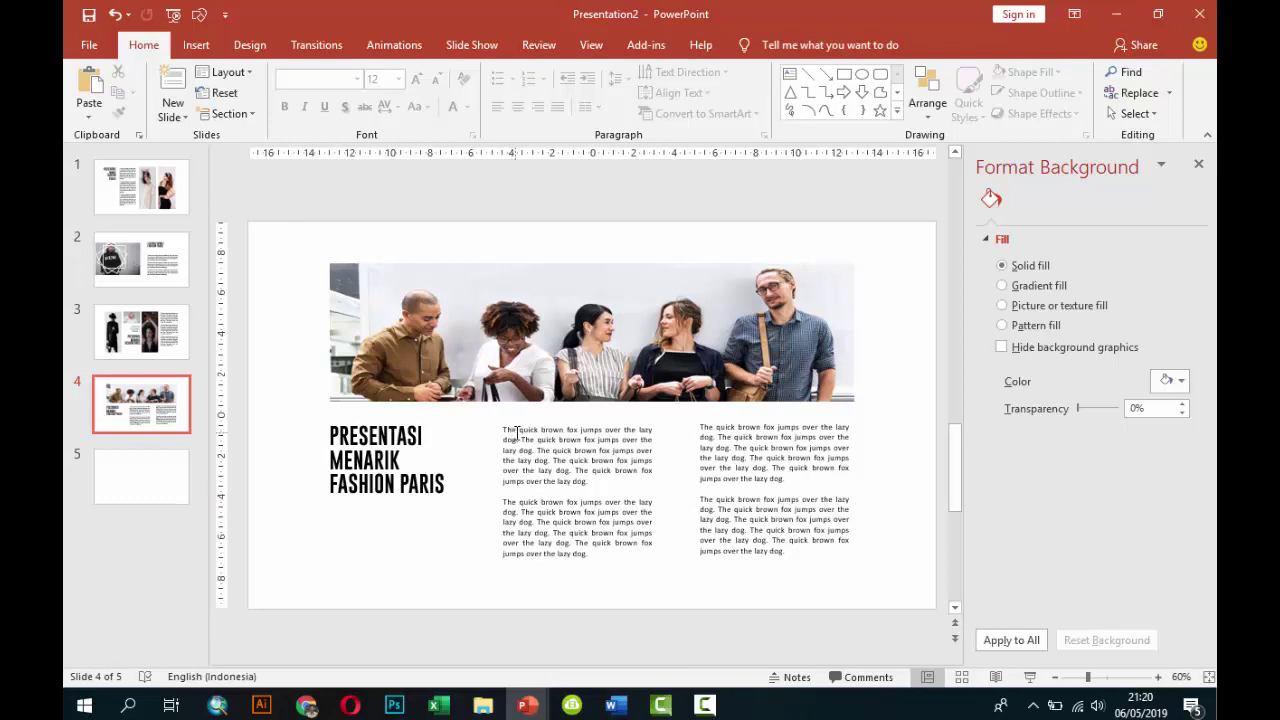
On slide 5, draw a blue rectangle on the left widened to 16,49 cm, with no outline.
click(184, 482)
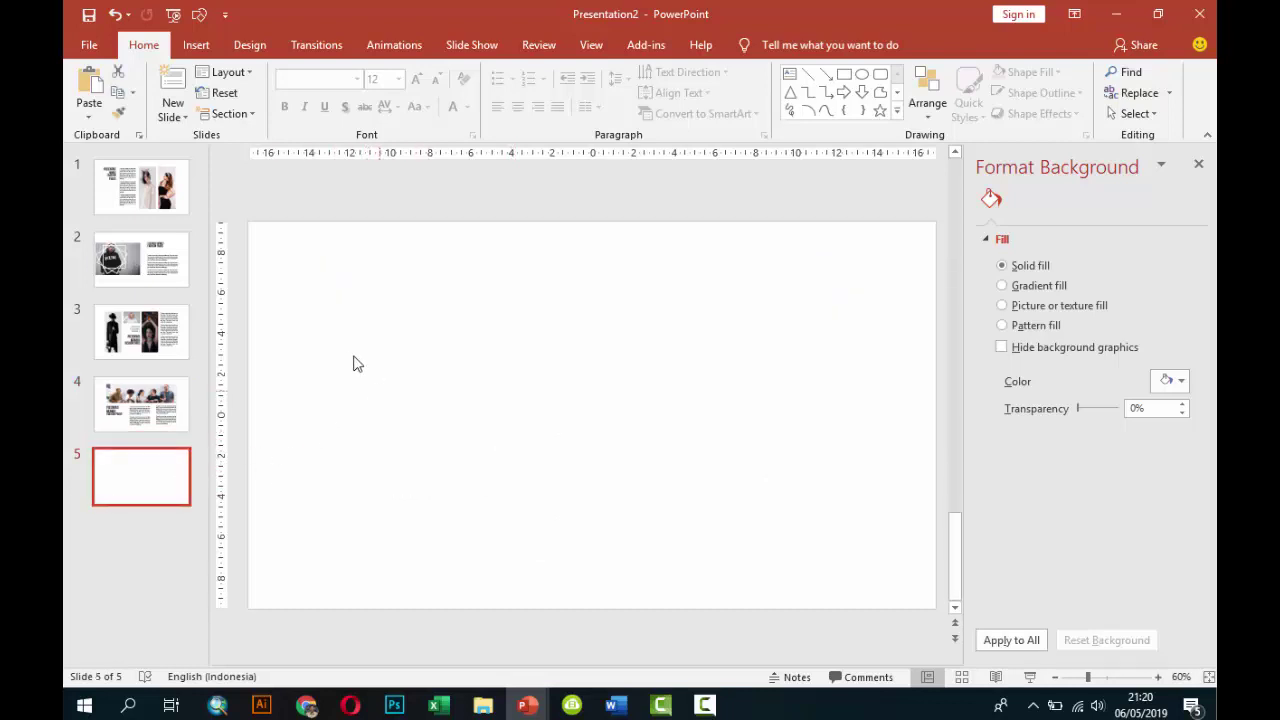
click(196, 46)
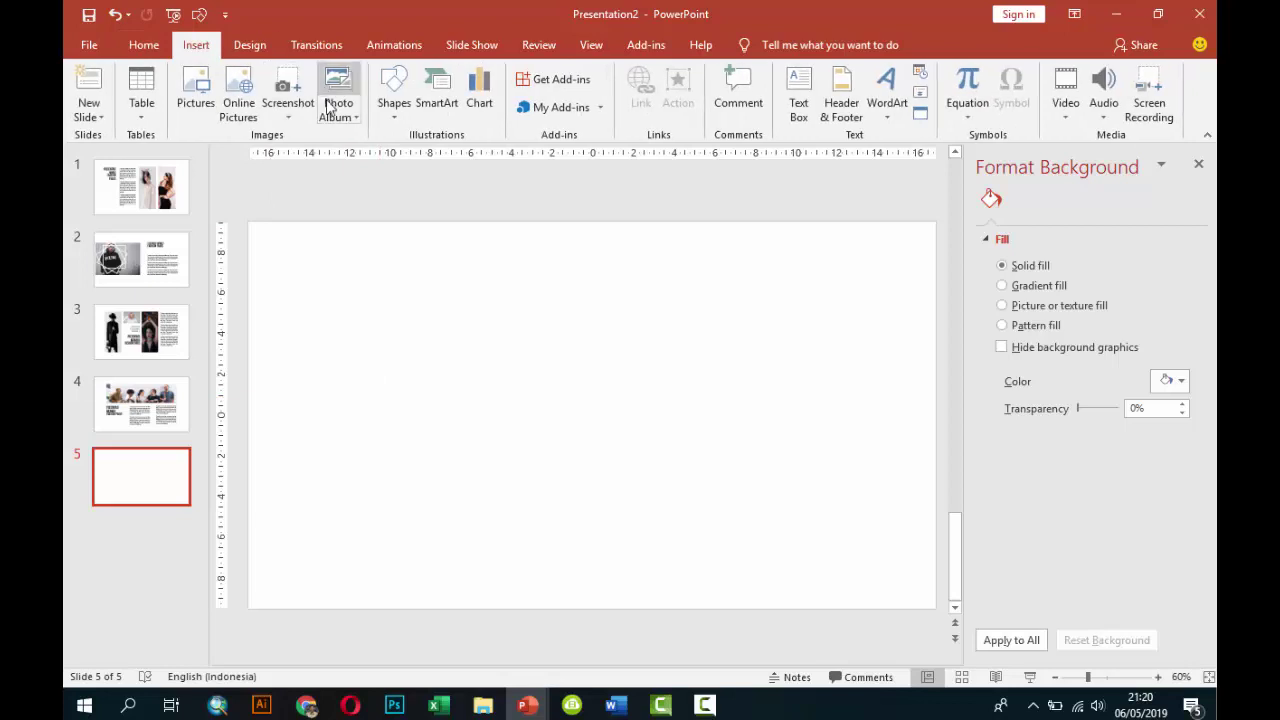
click(390, 108)
click(422, 160)
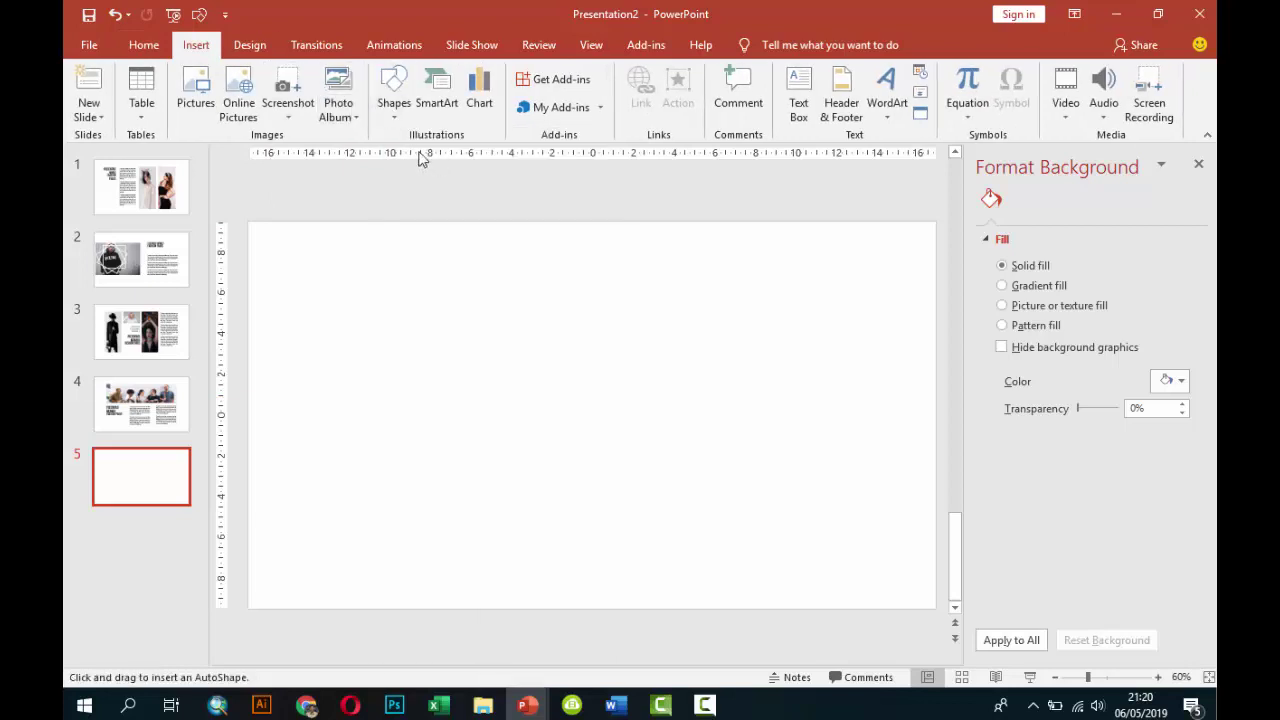
drag(249, 225, 487, 608)
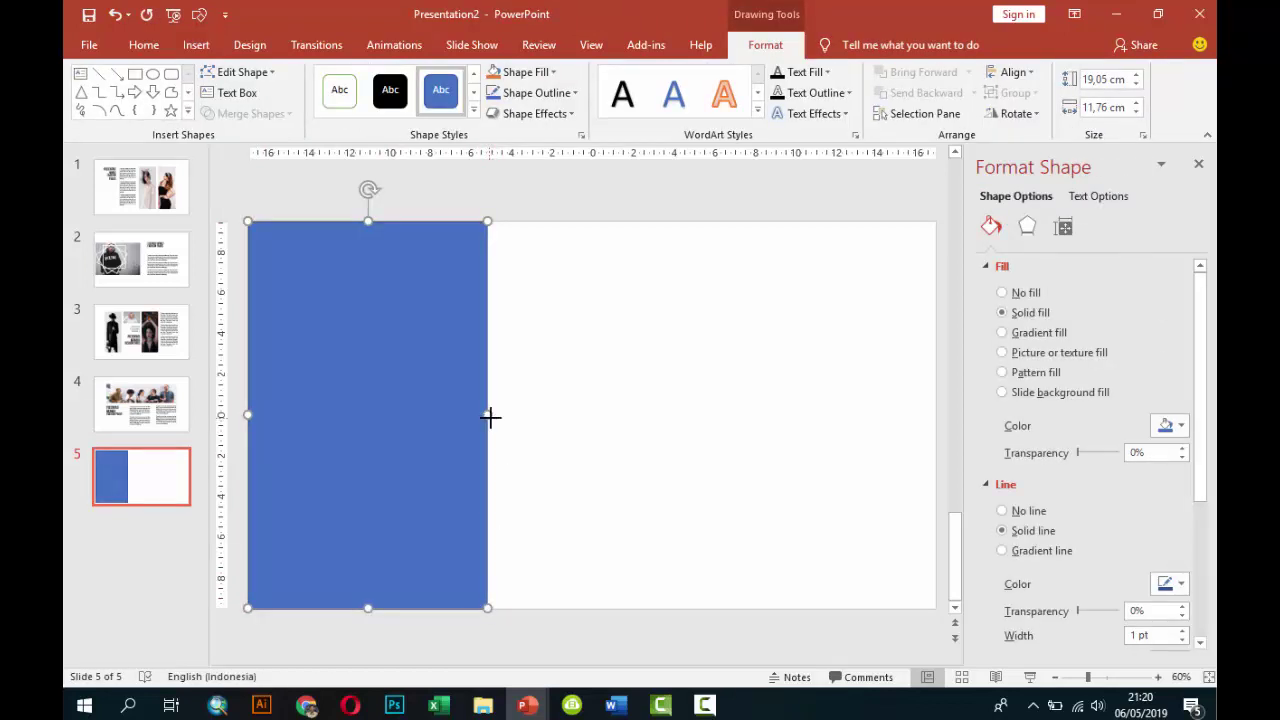
drag(488, 415, 583, 414)
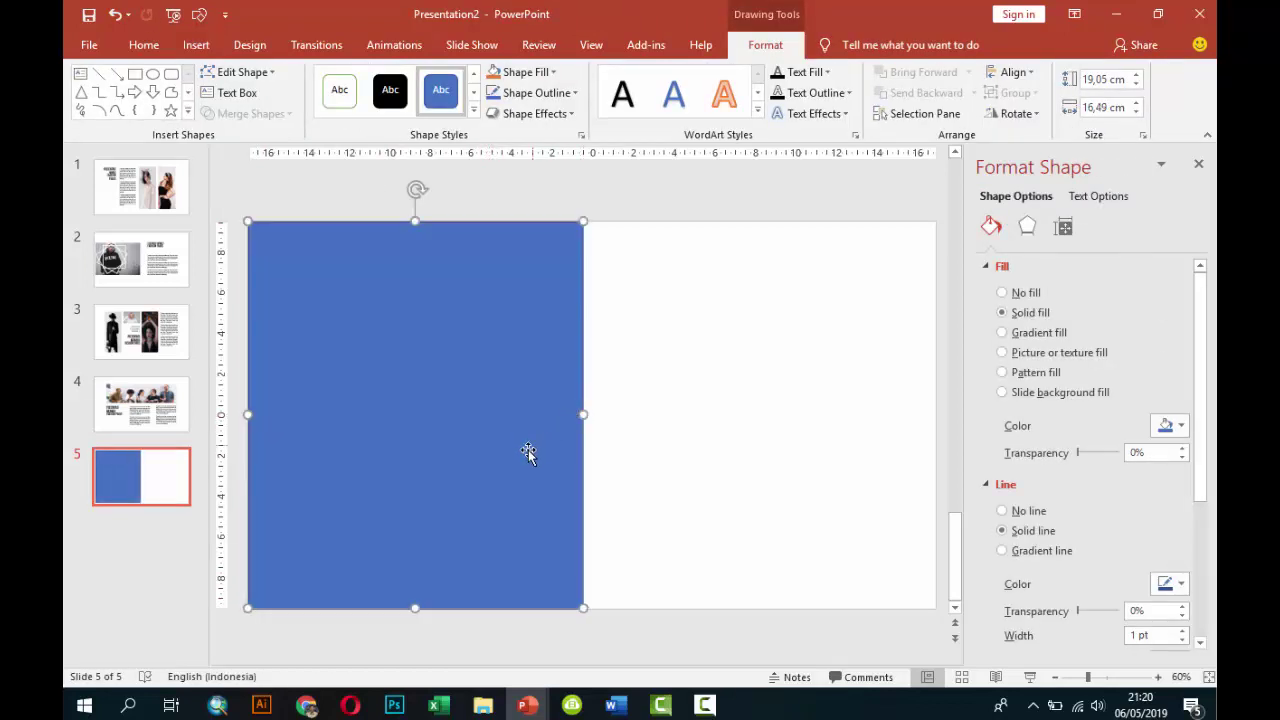
click(1003, 510)
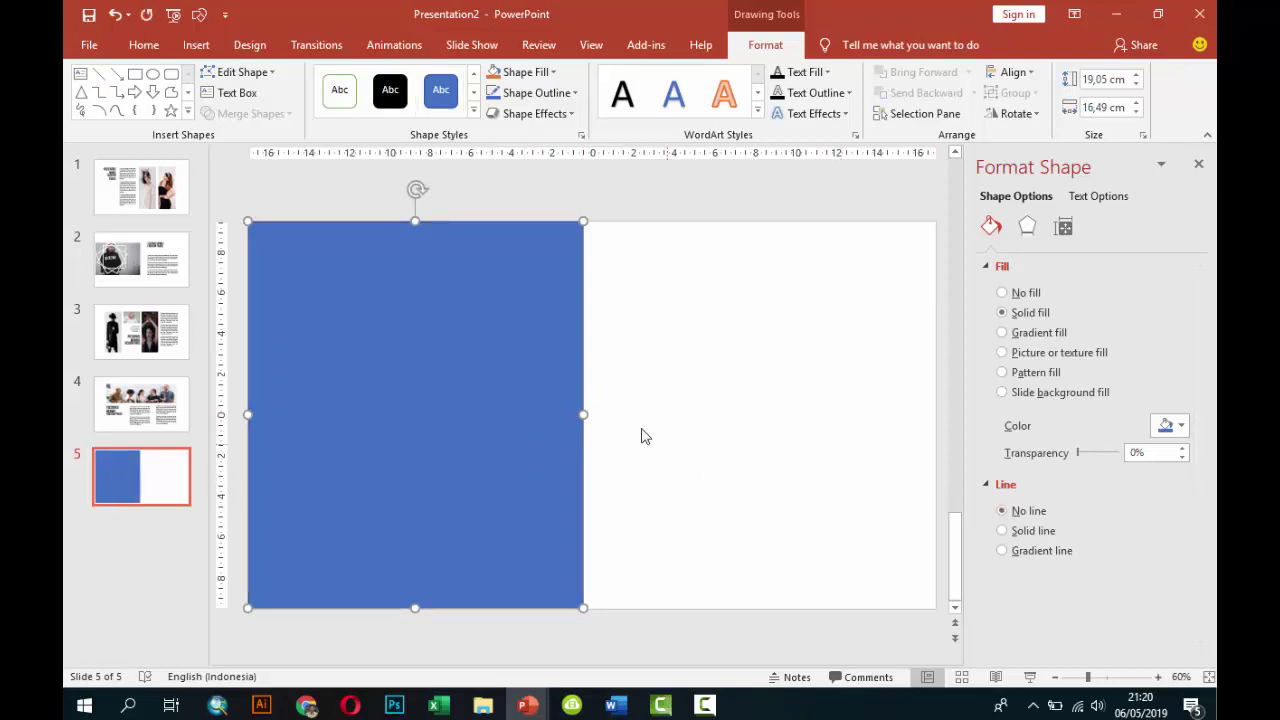
Use Edit Points to drag the rectangle's top-right vertex left, slanting its right edge.
right_click(551, 381)
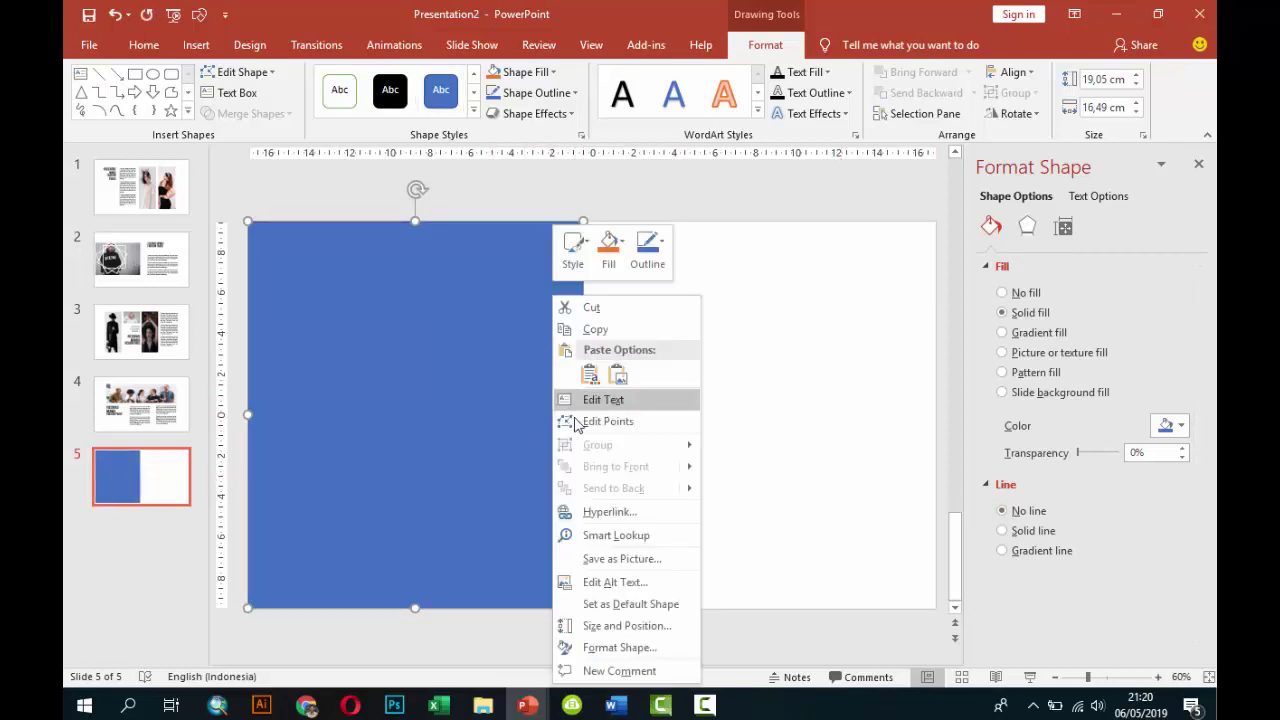
click(576, 424)
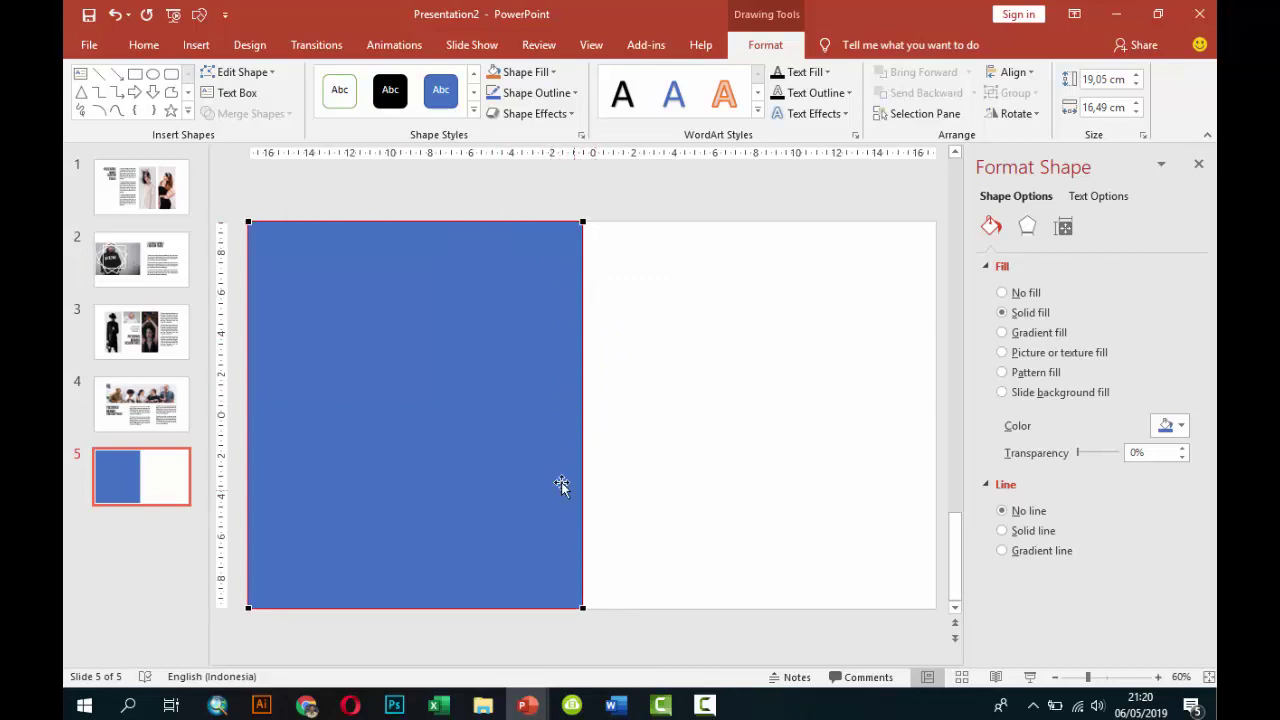
drag(583, 222, 450, 222)
click(524, 268)
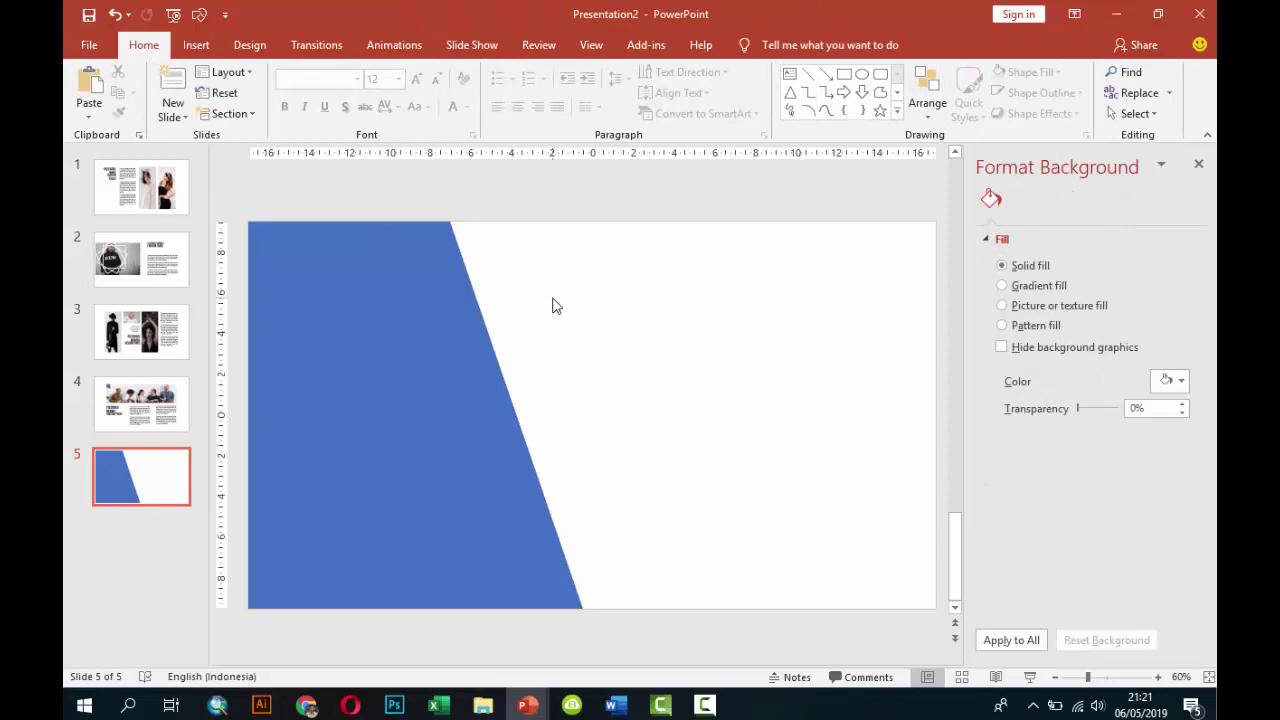
click(407, 331)
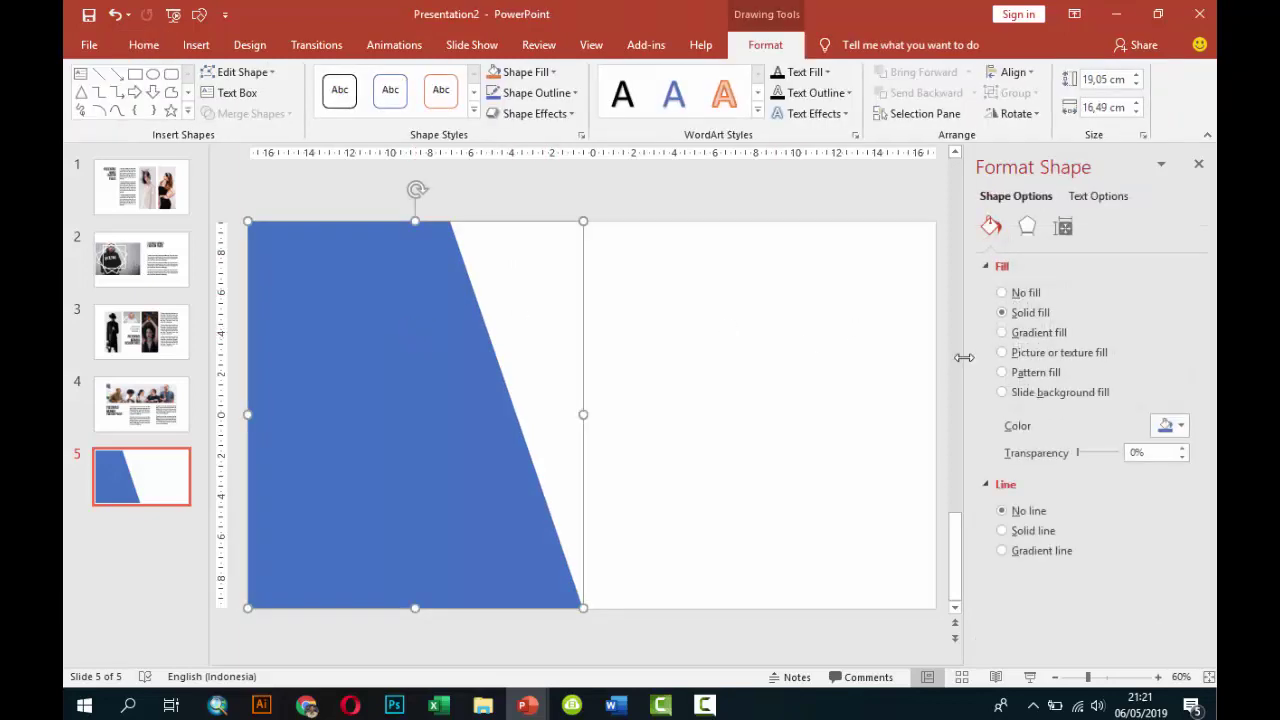
Fill the slanted shape with the adult-aesthetics-beautiful-432483 photo.
click(1002, 352)
click(1022, 444)
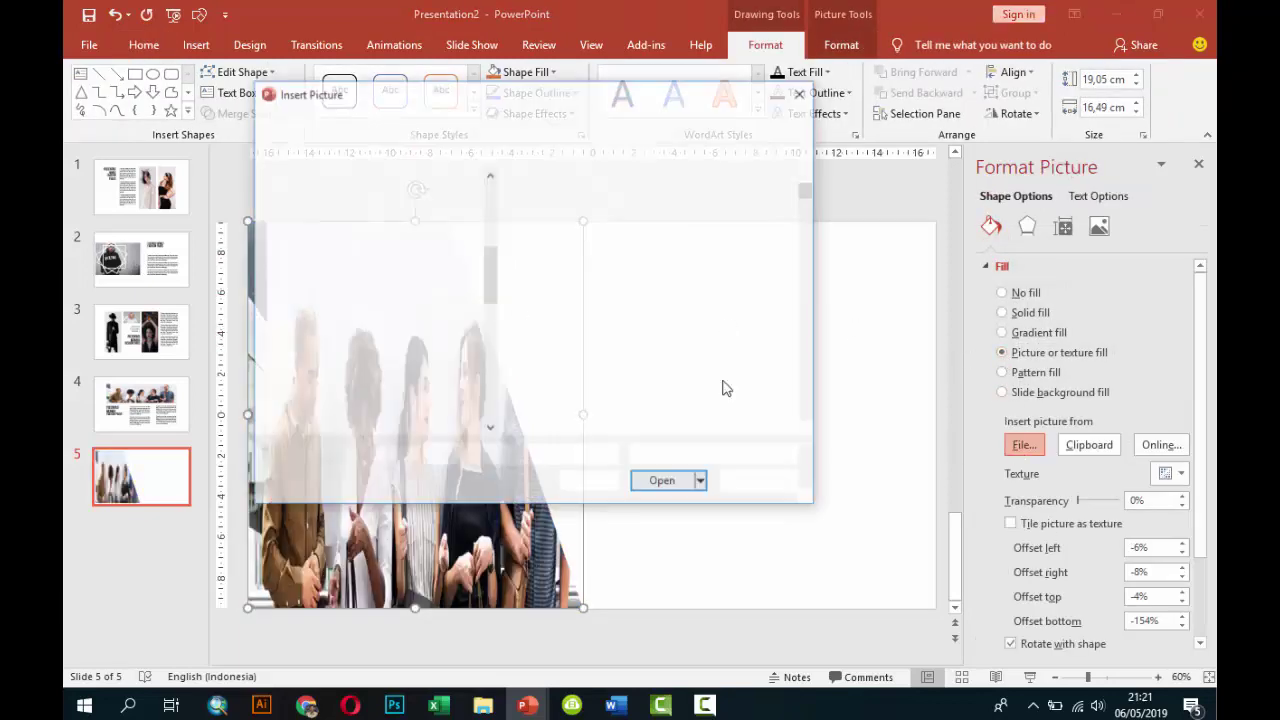
scroll(755, 318, down, 2)
scroll(740, 310, down, 1)
scroll(735, 308, down, 2)
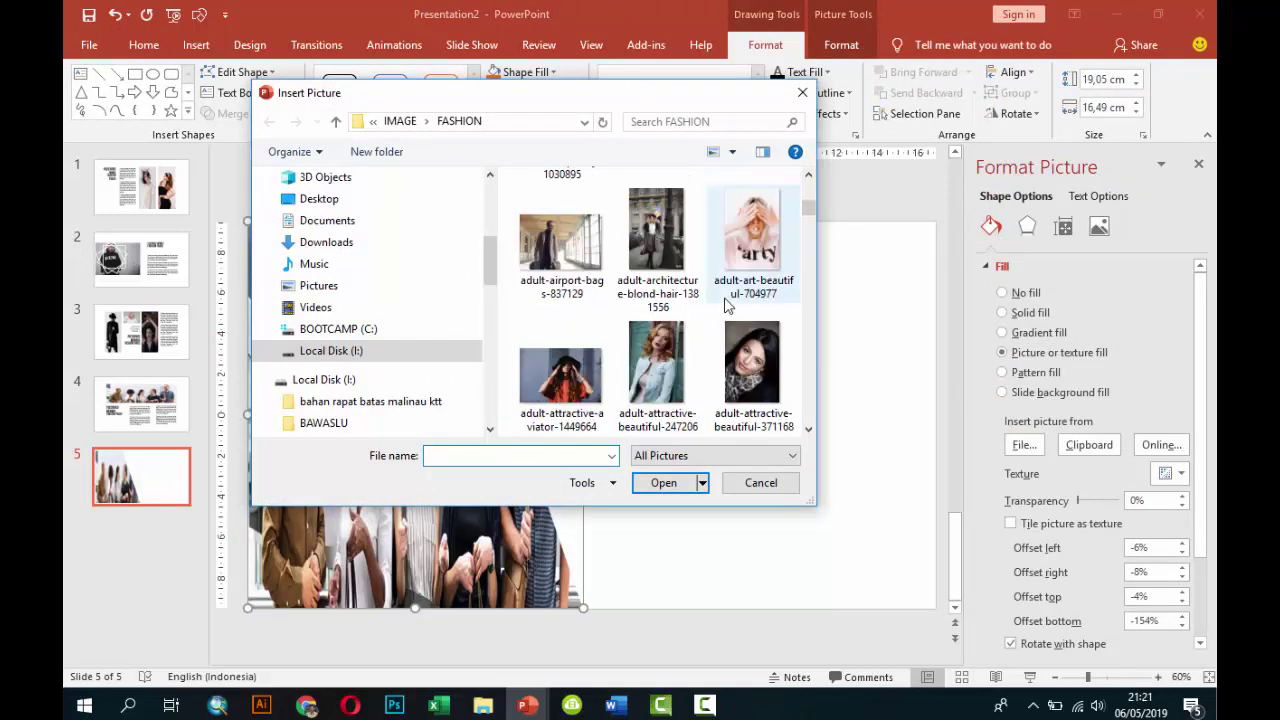
scroll(727, 306, up, 2)
click(757, 355)
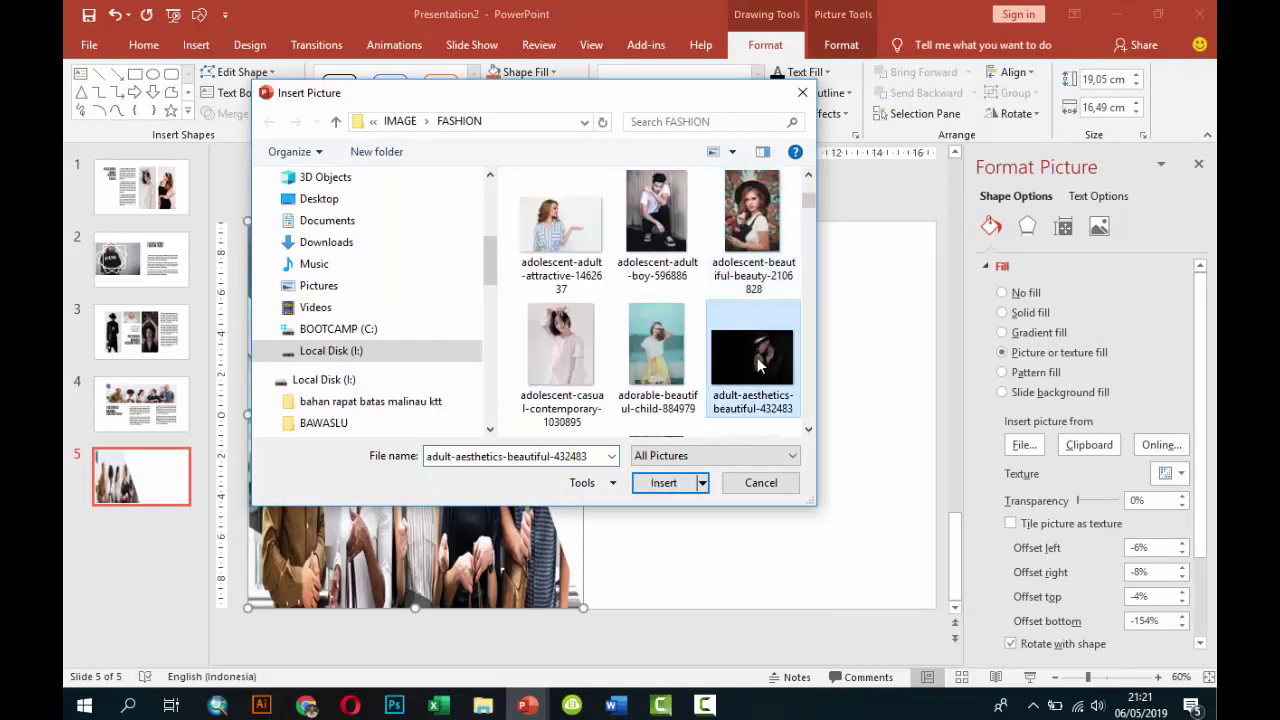
click(672, 482)
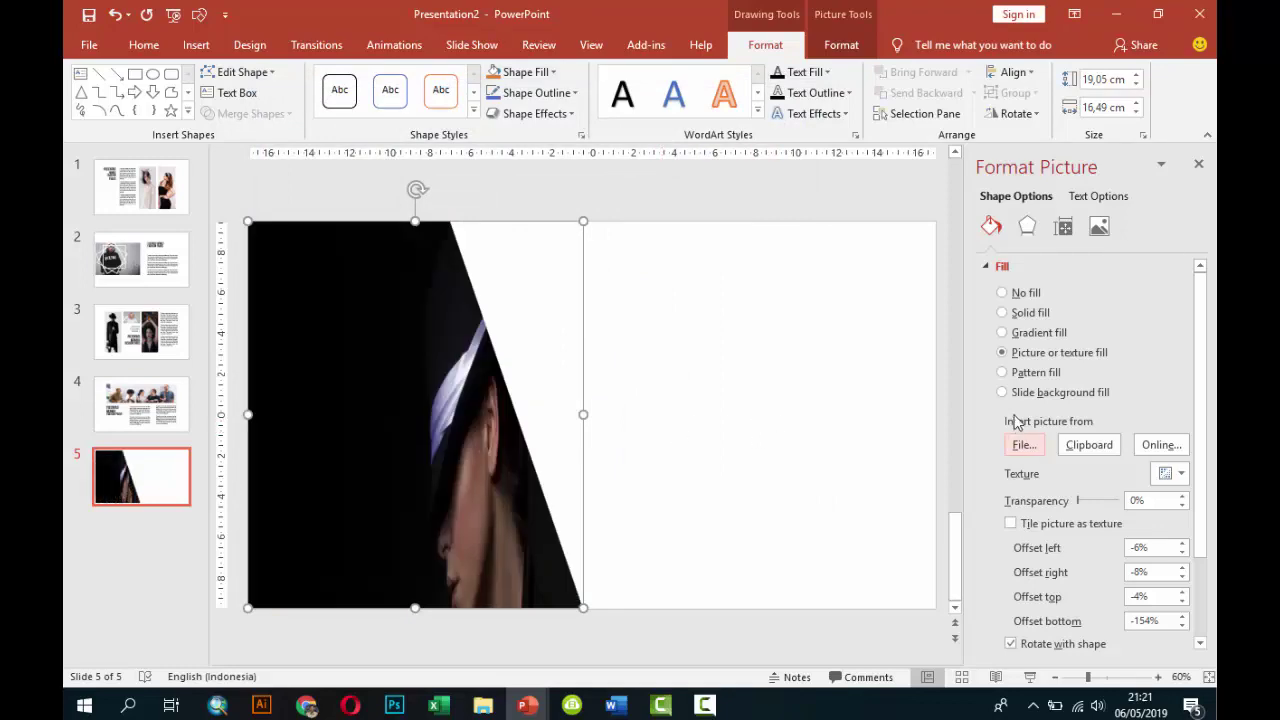
Replace the fill with the attractive-beautiful-beauty-247287 portrait photo.
click(1023, 445)
scroll(771, 364, down, 2)
scroll(771, 364, down, 2)
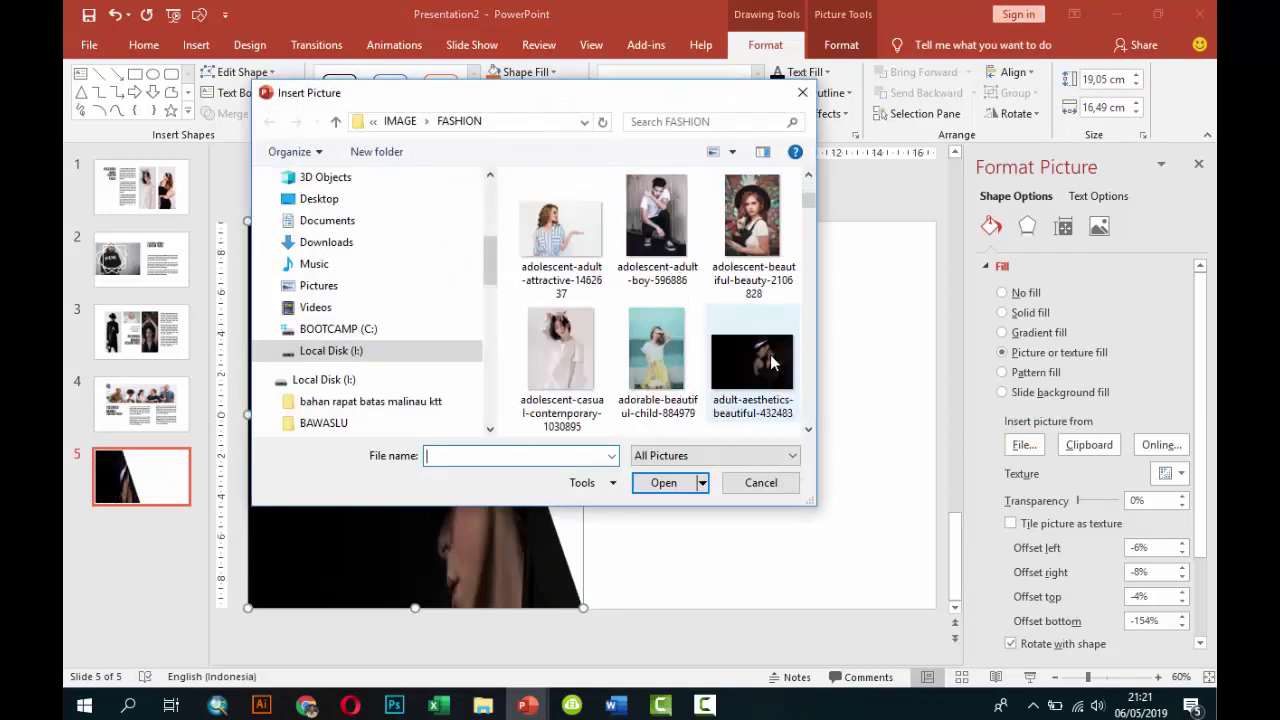
scroll(771, 364, up, 3)
scroll(771, 362, down, 3)
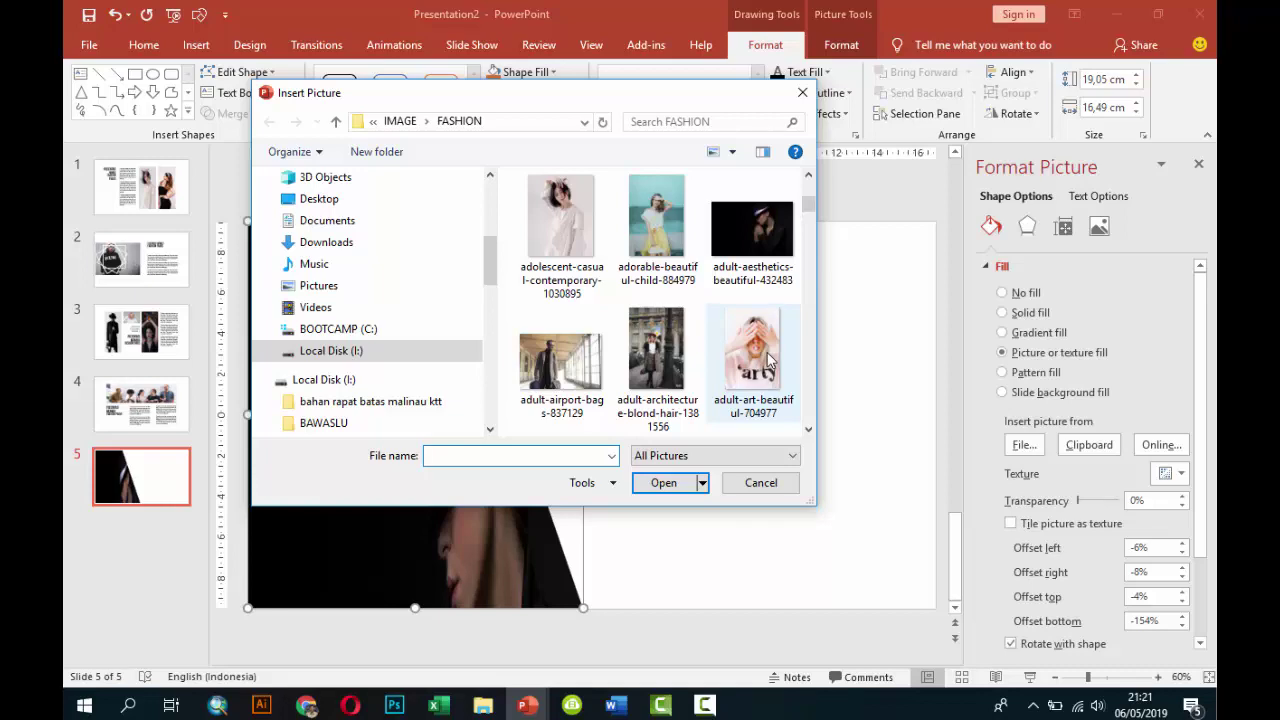
scroll(767, 352, down, 3)
scroll(767, 352, down, 2)
scroll(767, 352, down, 2)
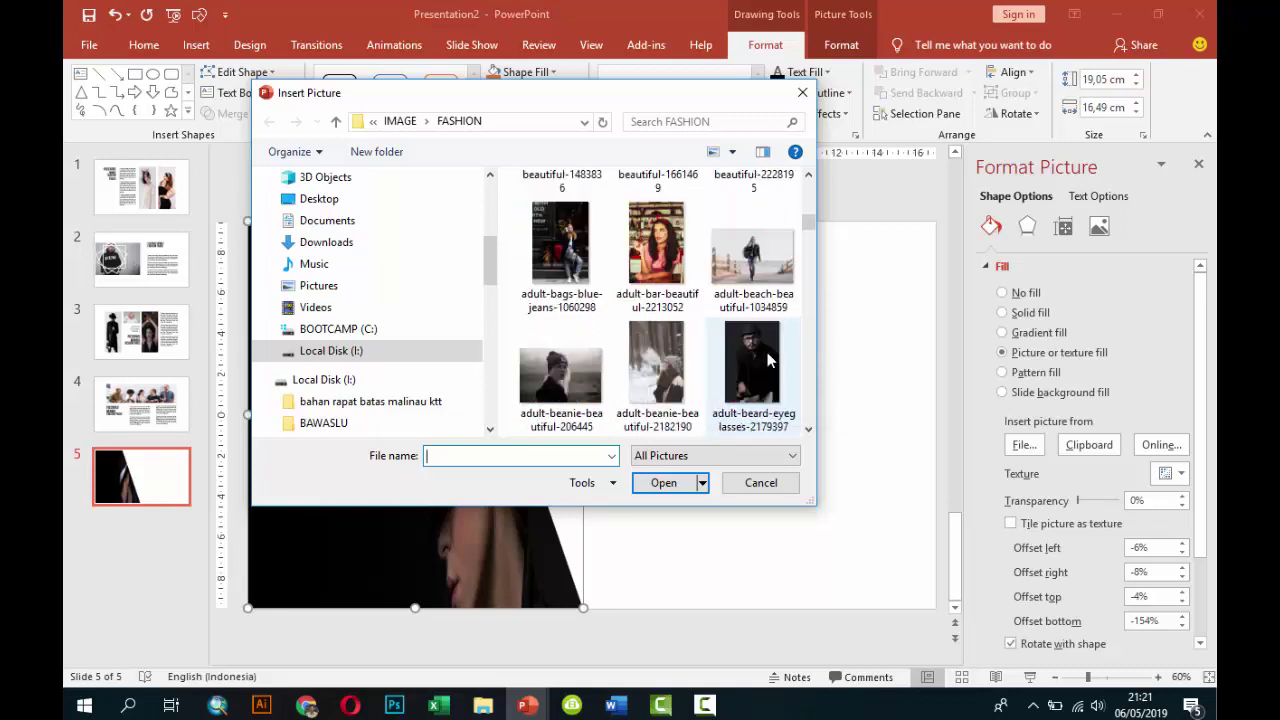
scroll(767, 352, down, 1)
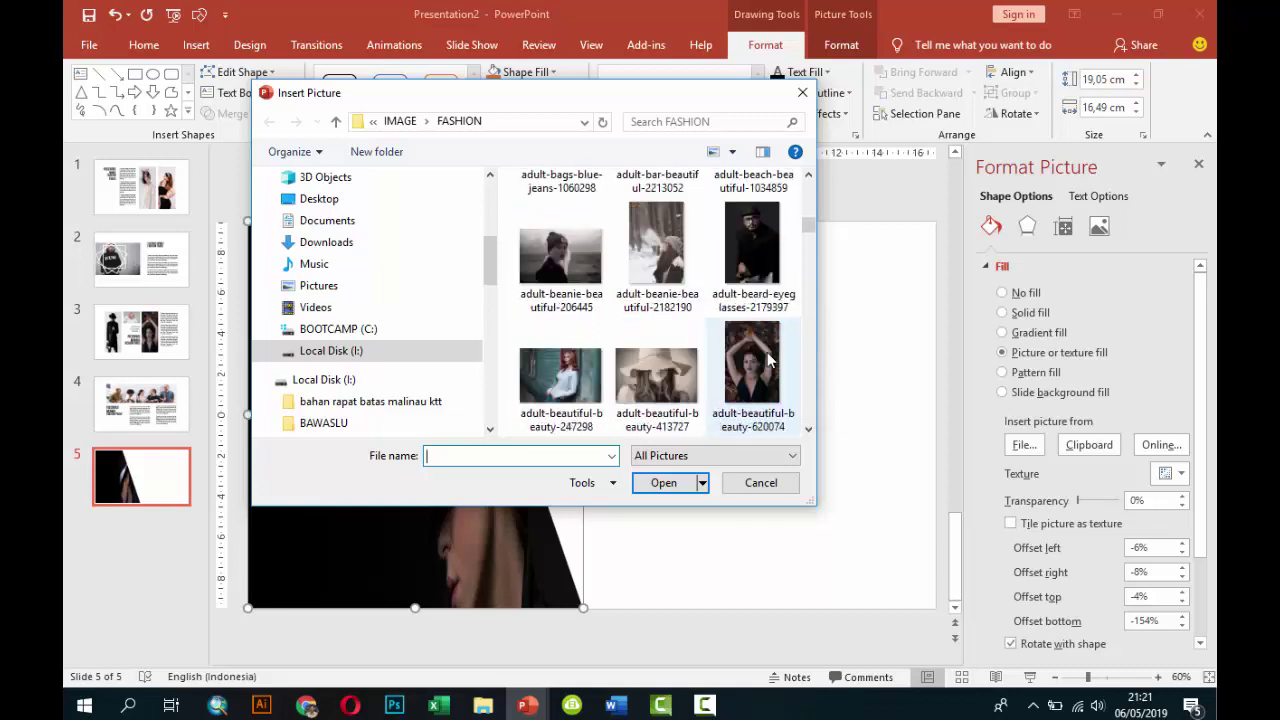
scroll(767, 352, down, 1)
scroll(767, 352, down, 1)
scroll(767, 357, down, 2)
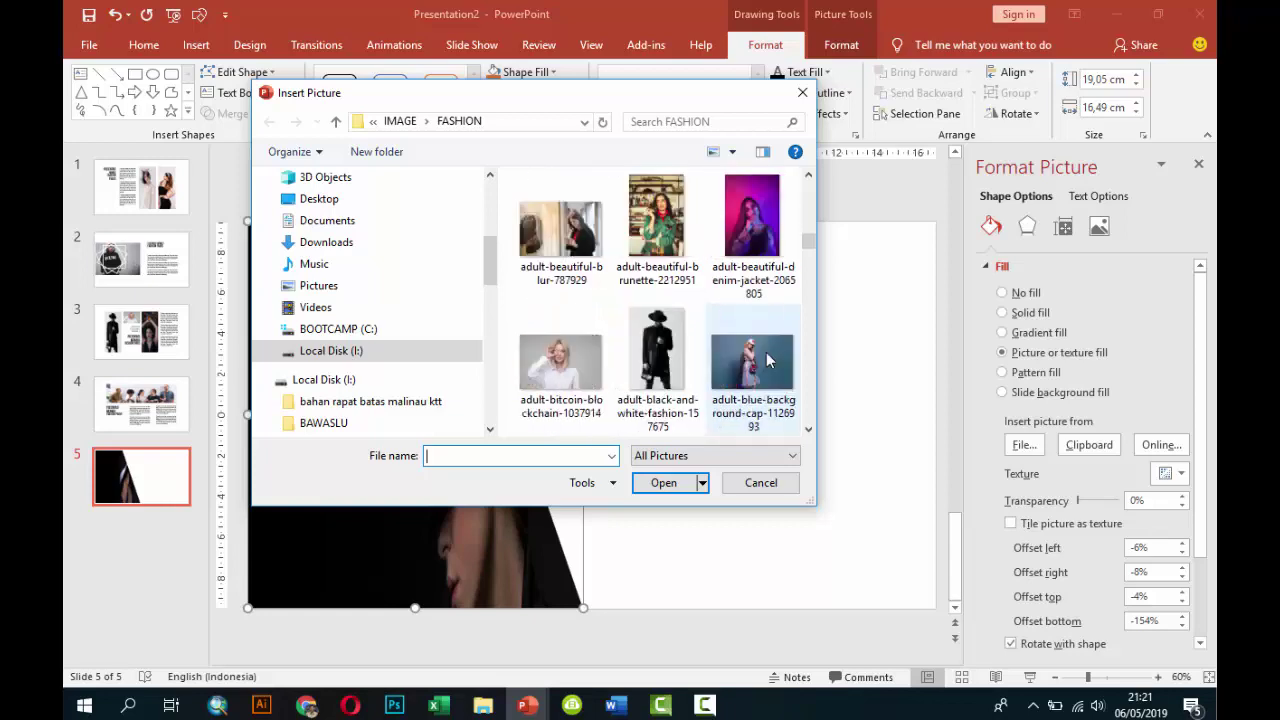
scroll(768, 359, down, 2)
scroll(767, 360, down, 1)
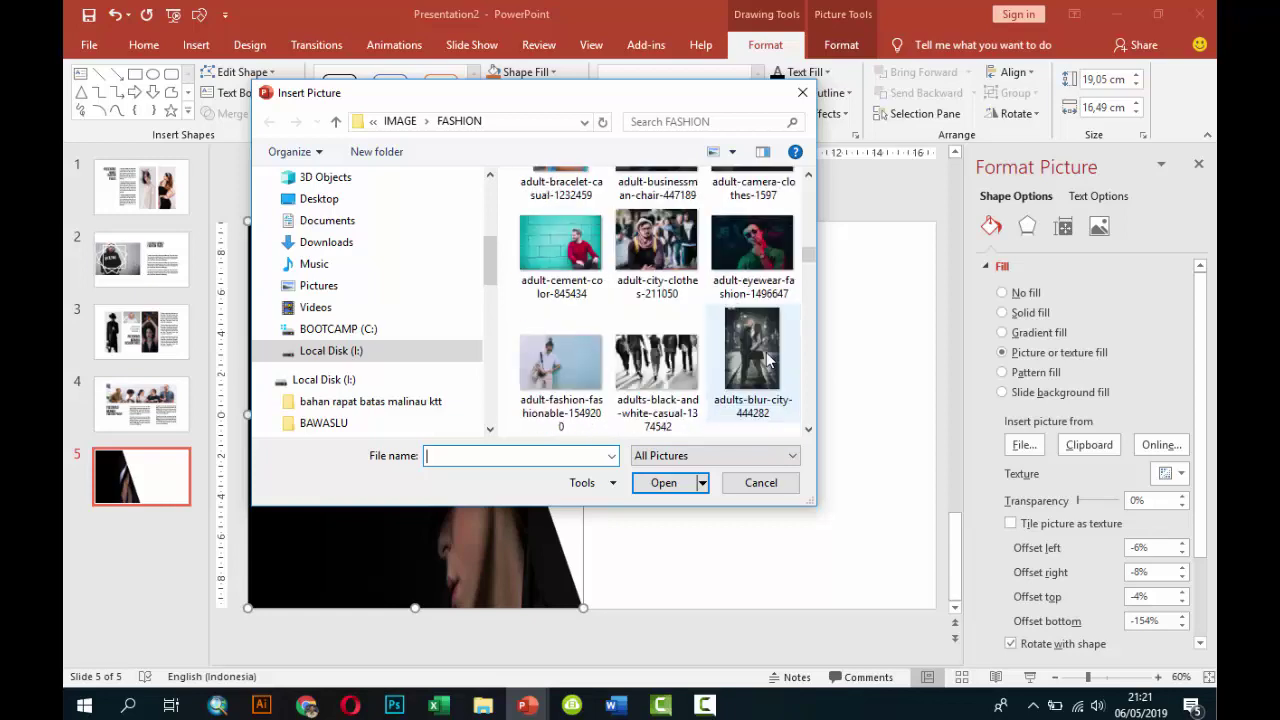
scroll(767, 360, down, 1)
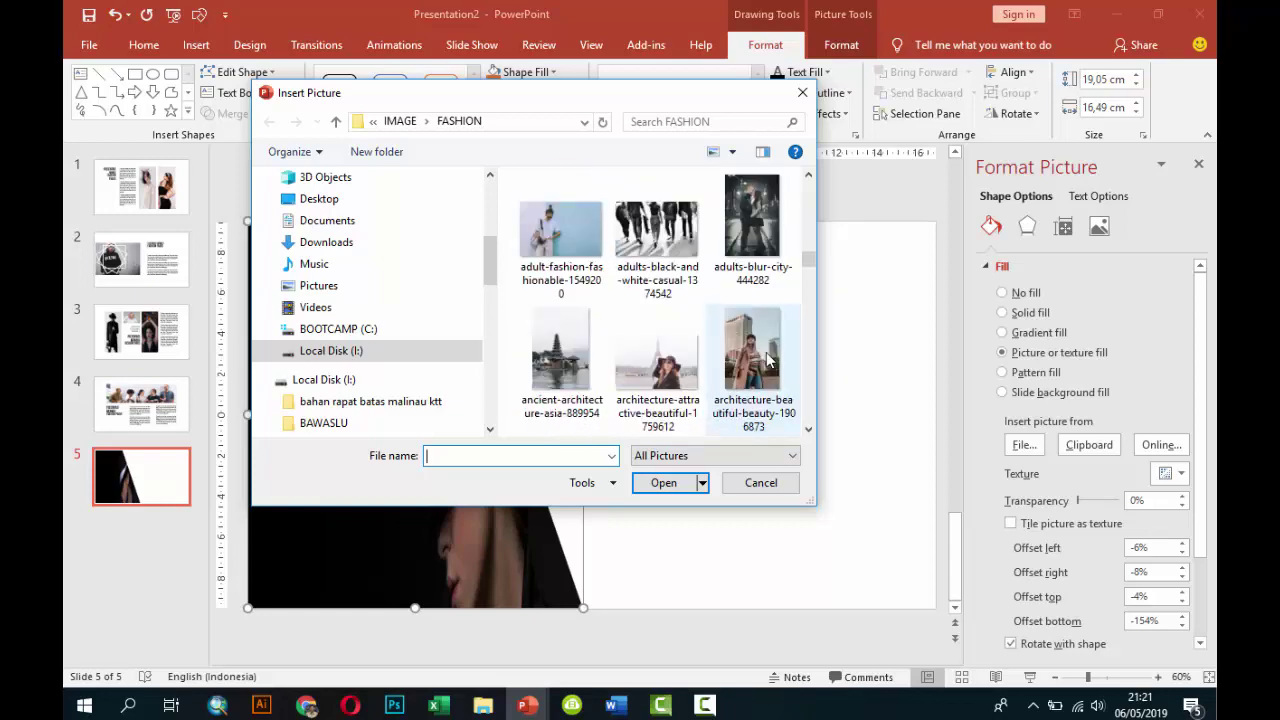
scroll(767, 360, down, 1)
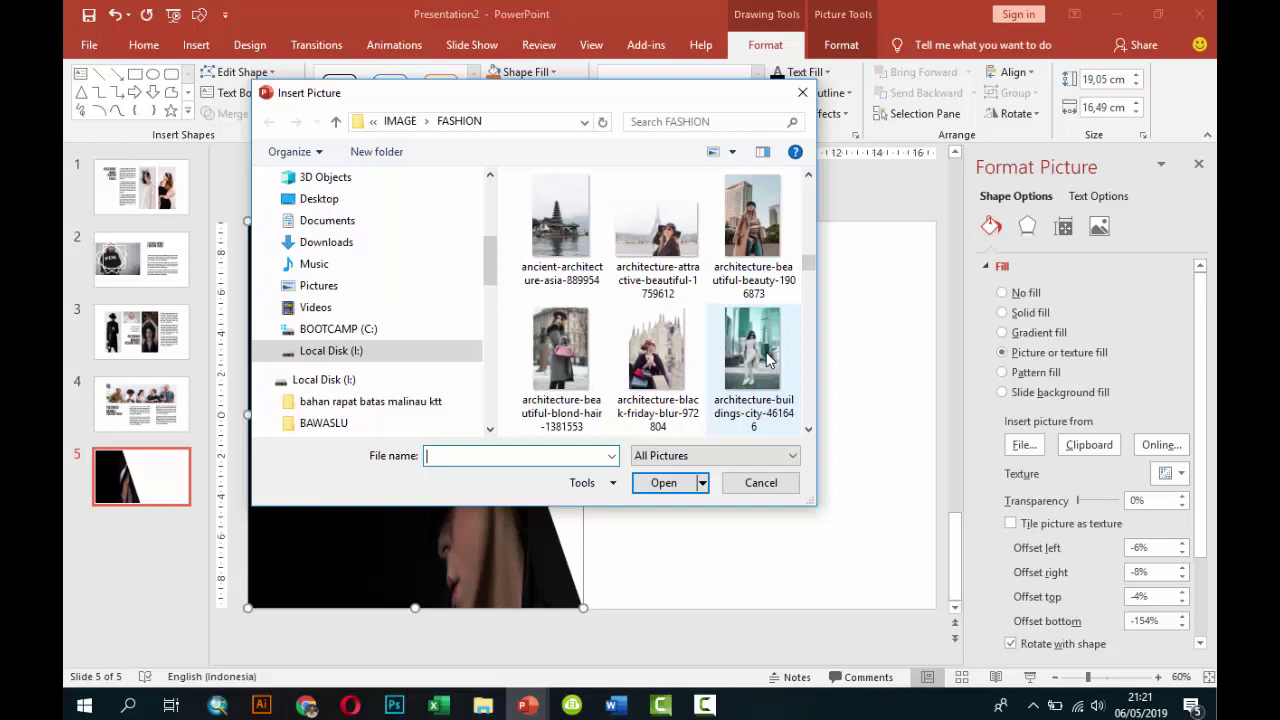
scroll(767, 358, down, 1)
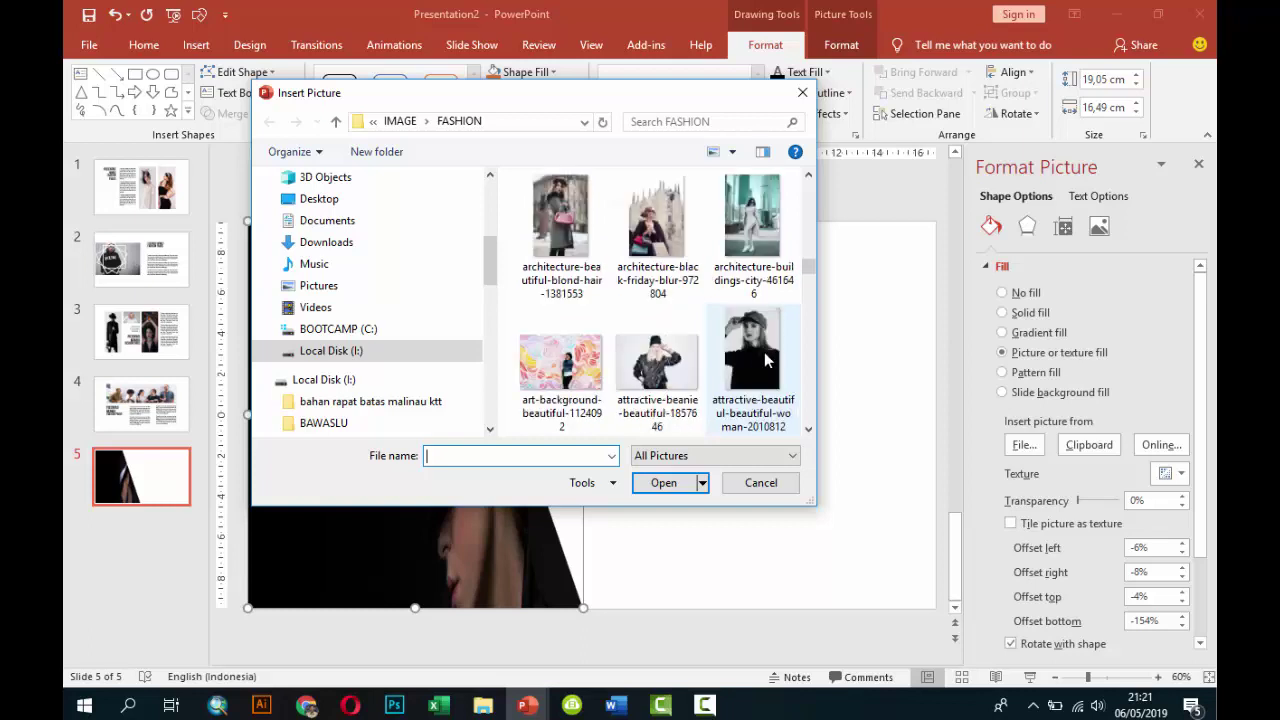
scroll(704, 366, down, 1)
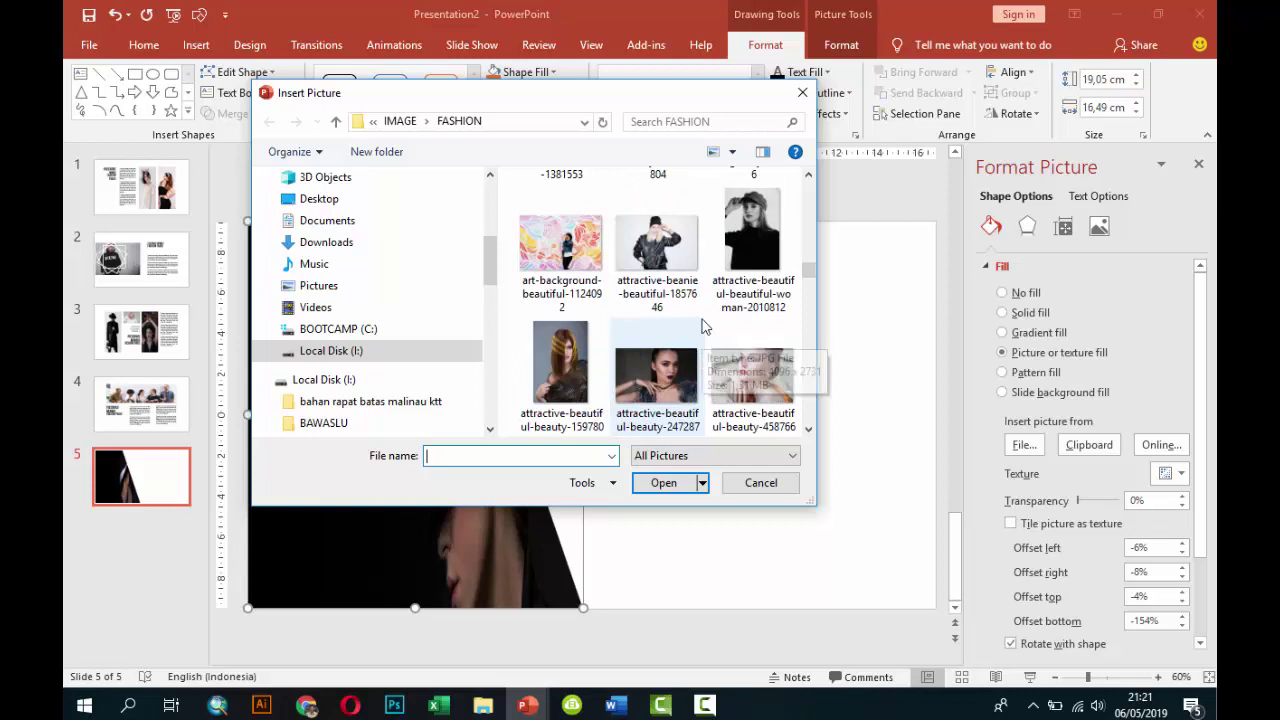
click(657, 377)
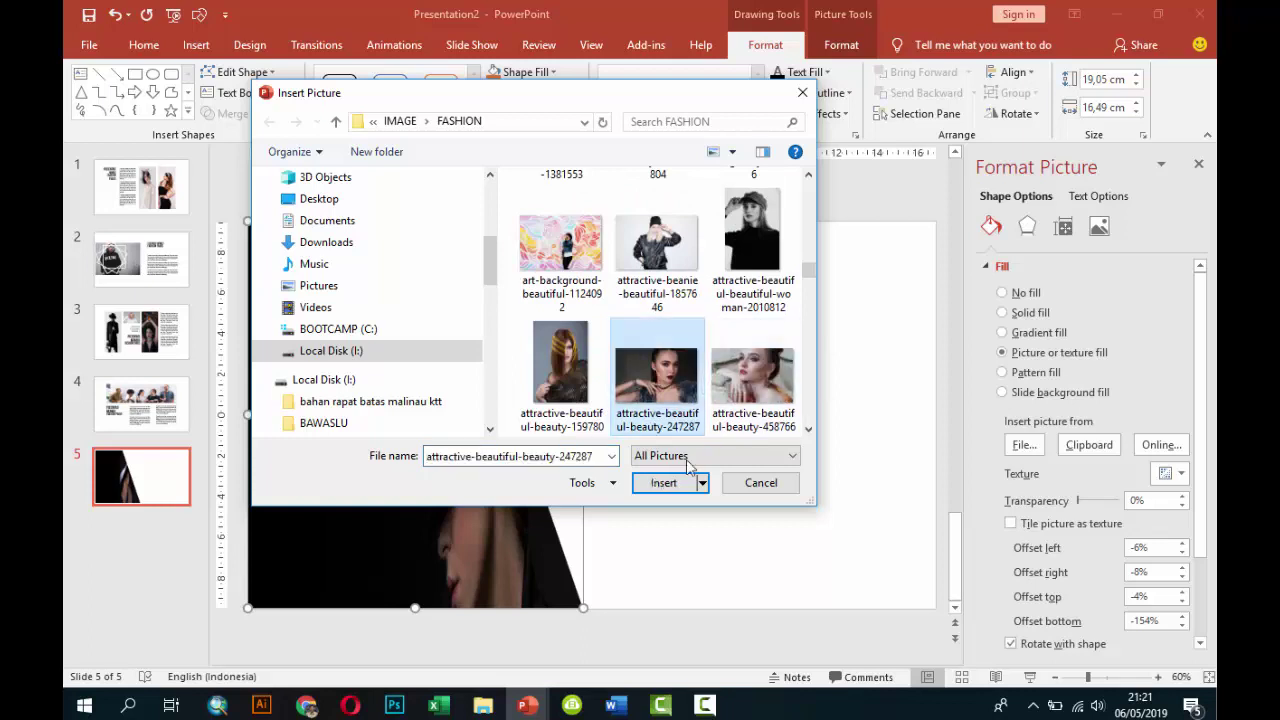
click(665, 483)
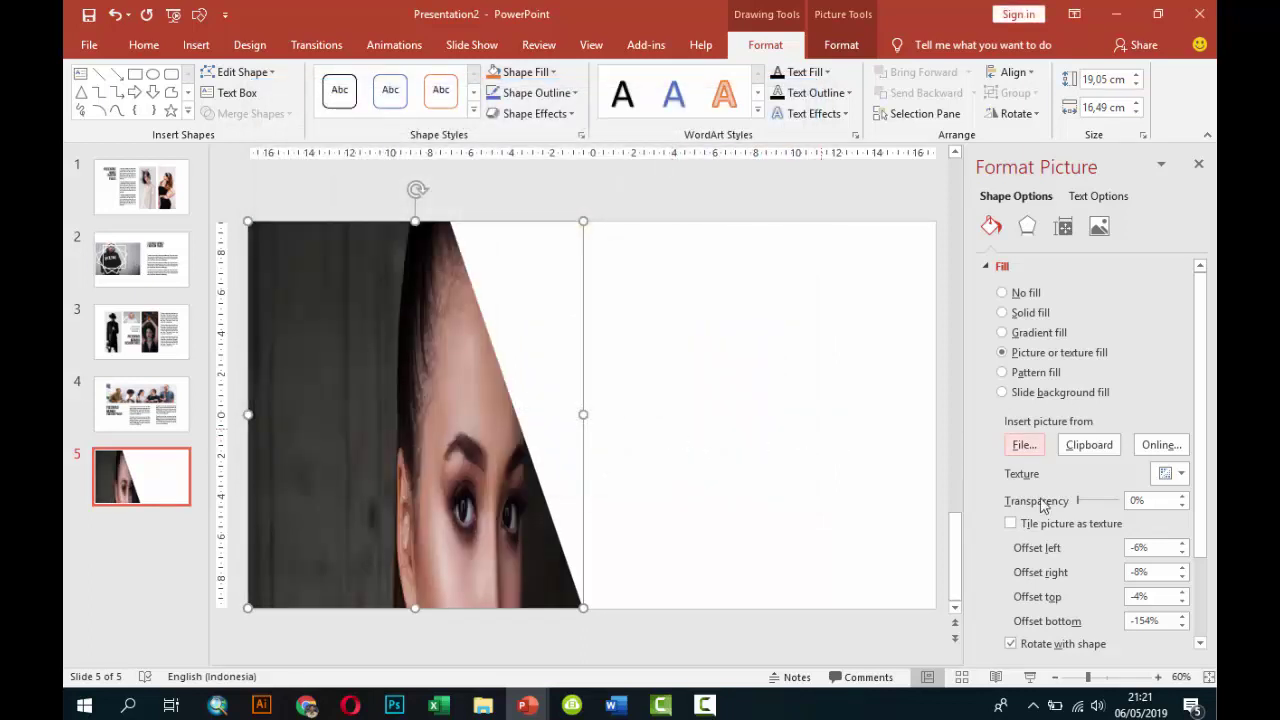
Reset the photo fill's bottom, right and left offsets to 0%.
click(1181, 617)
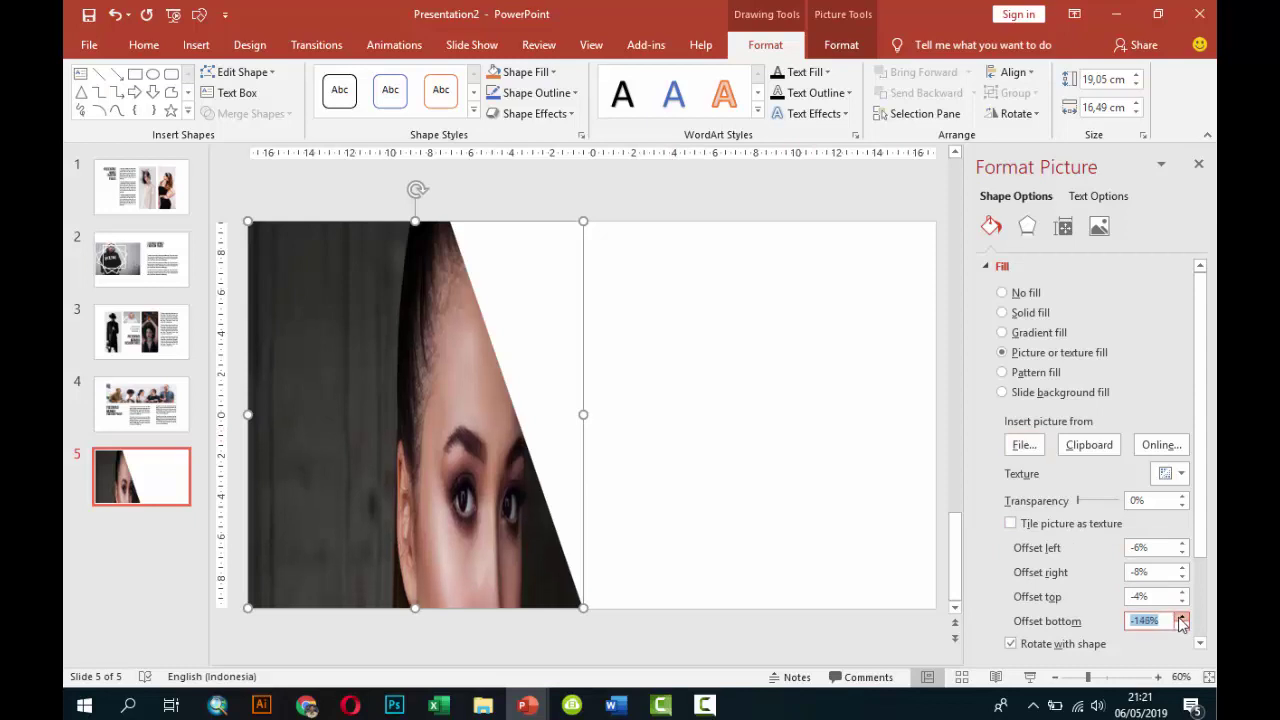
click(1181, 617)
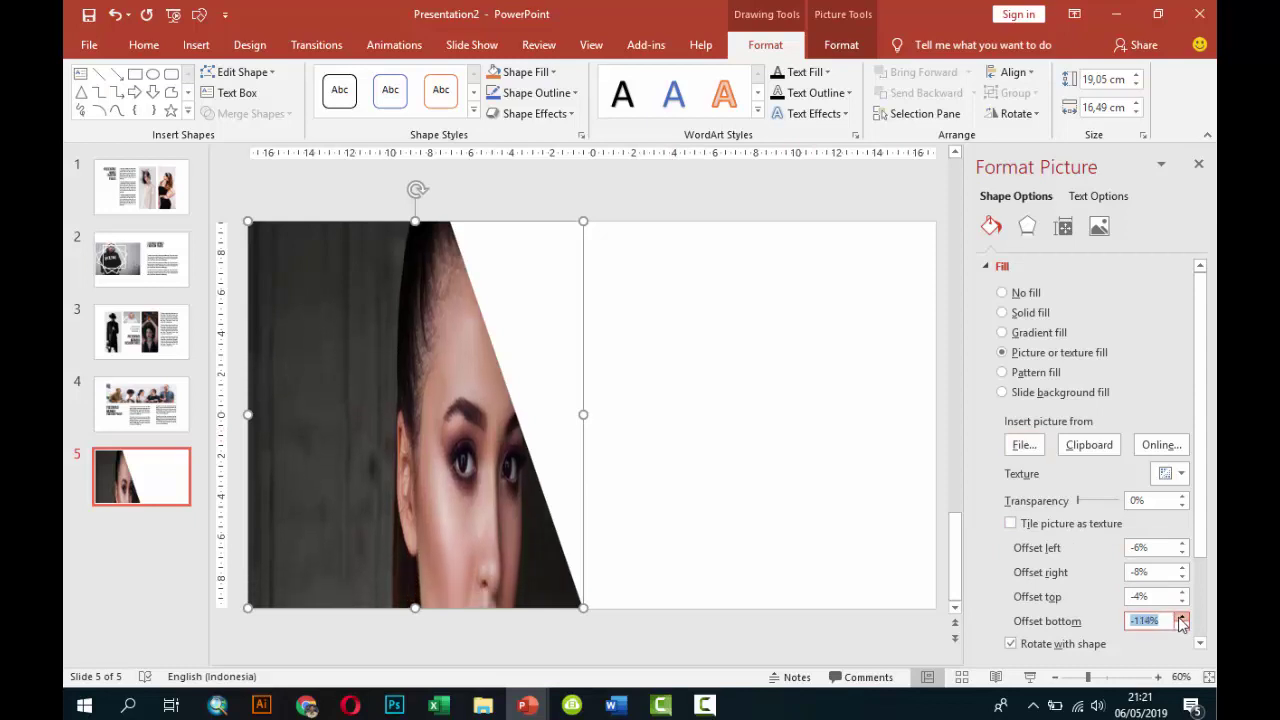
text(0)
key(Return)
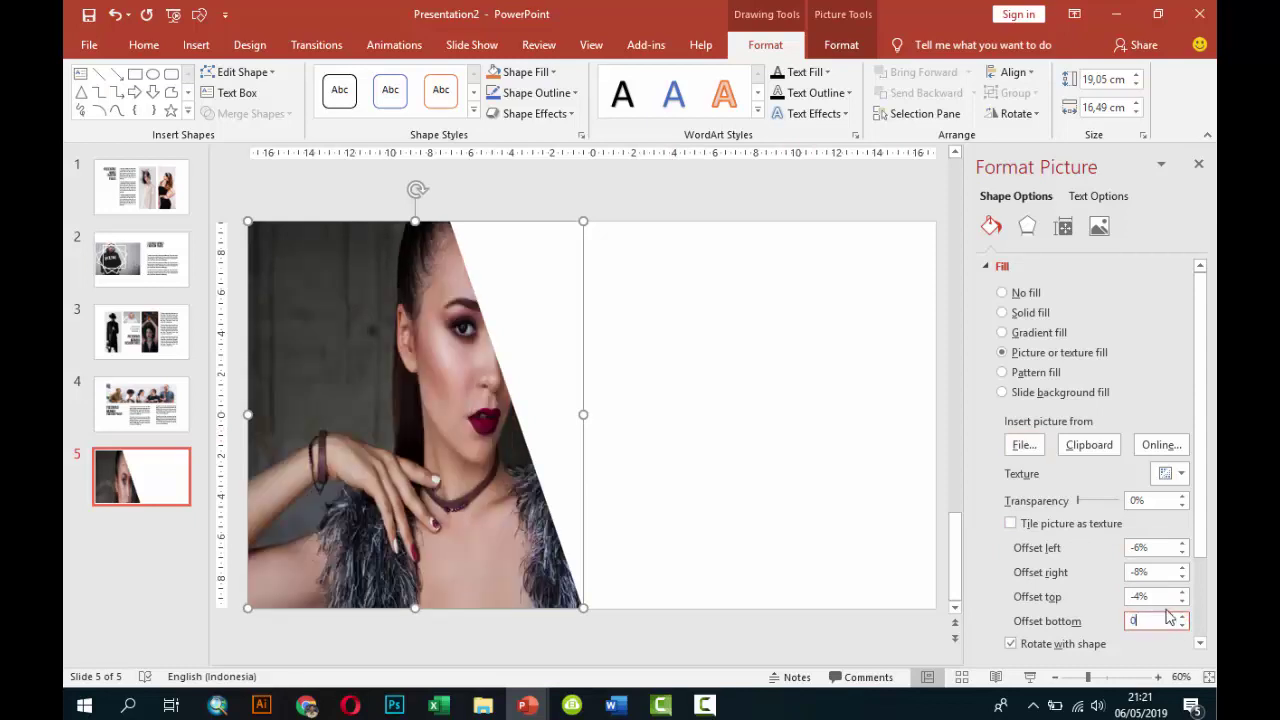
double_click(1138, 572)
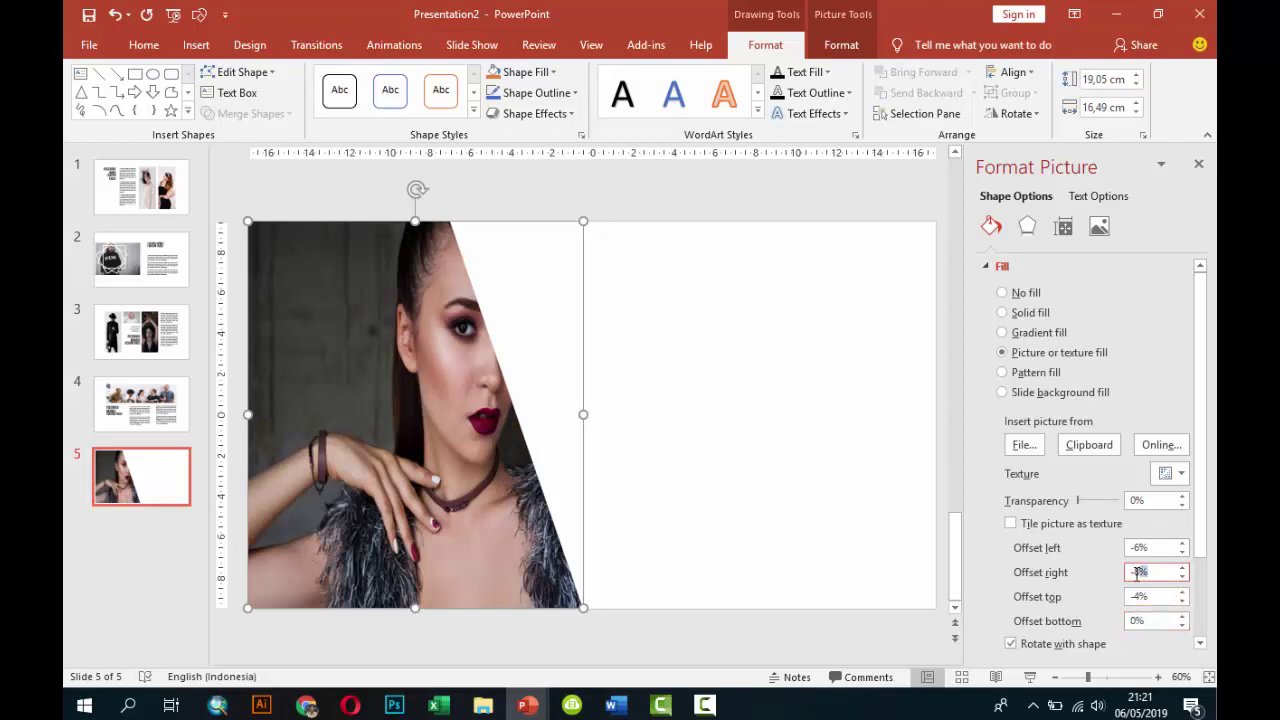
text(0)
key(Return)
double_click(1130, 547)
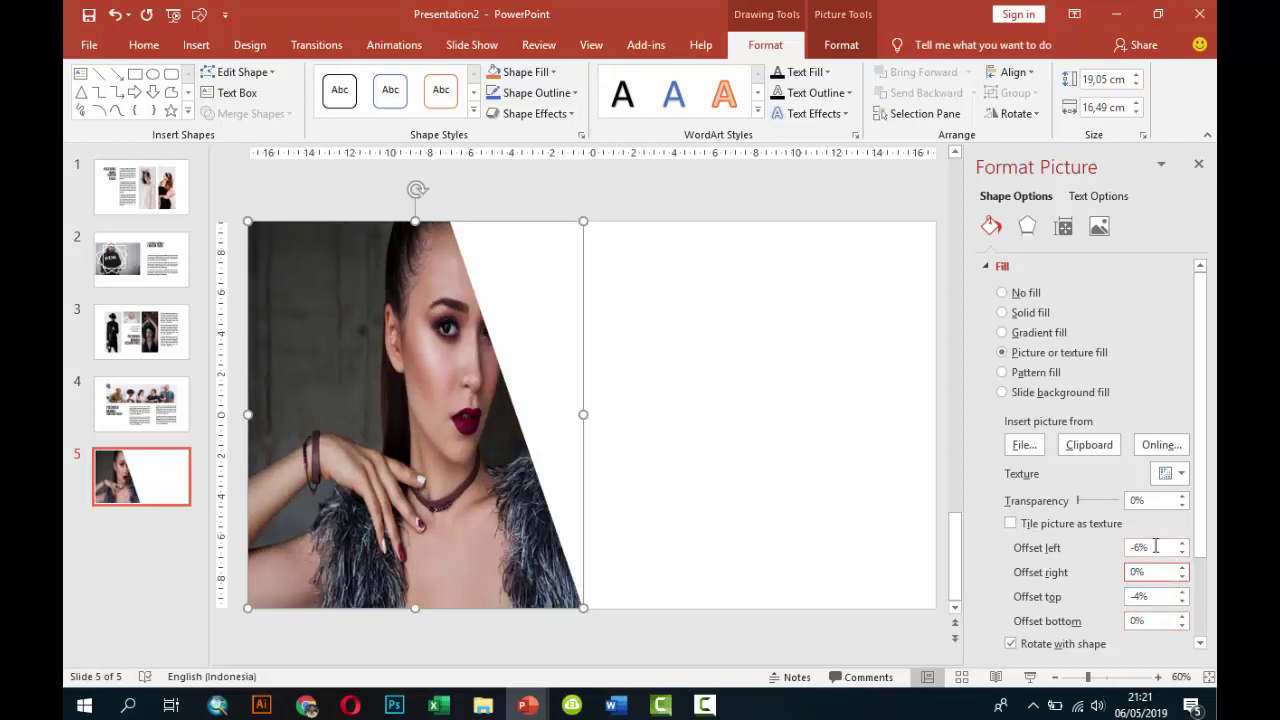
text(0)
key(Return)
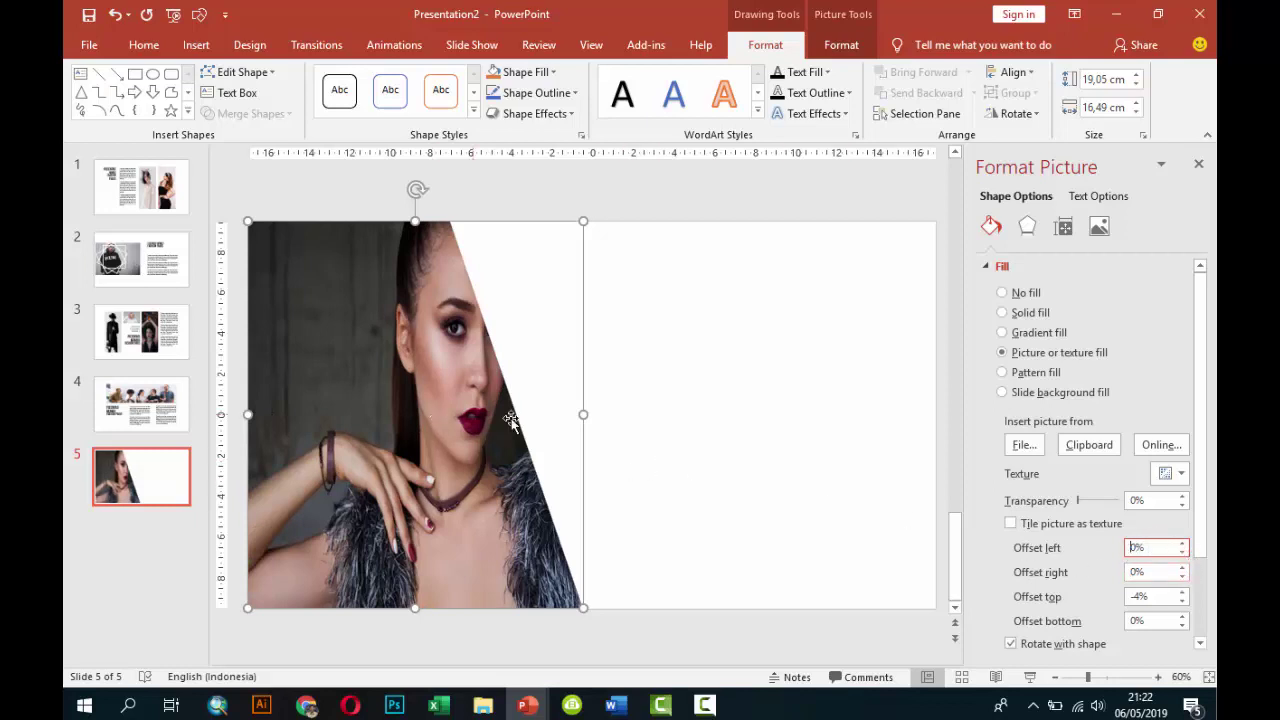
Fine-tune the offsets to left -43% and right -1% so her face fills the shape.
click(1182, 567)
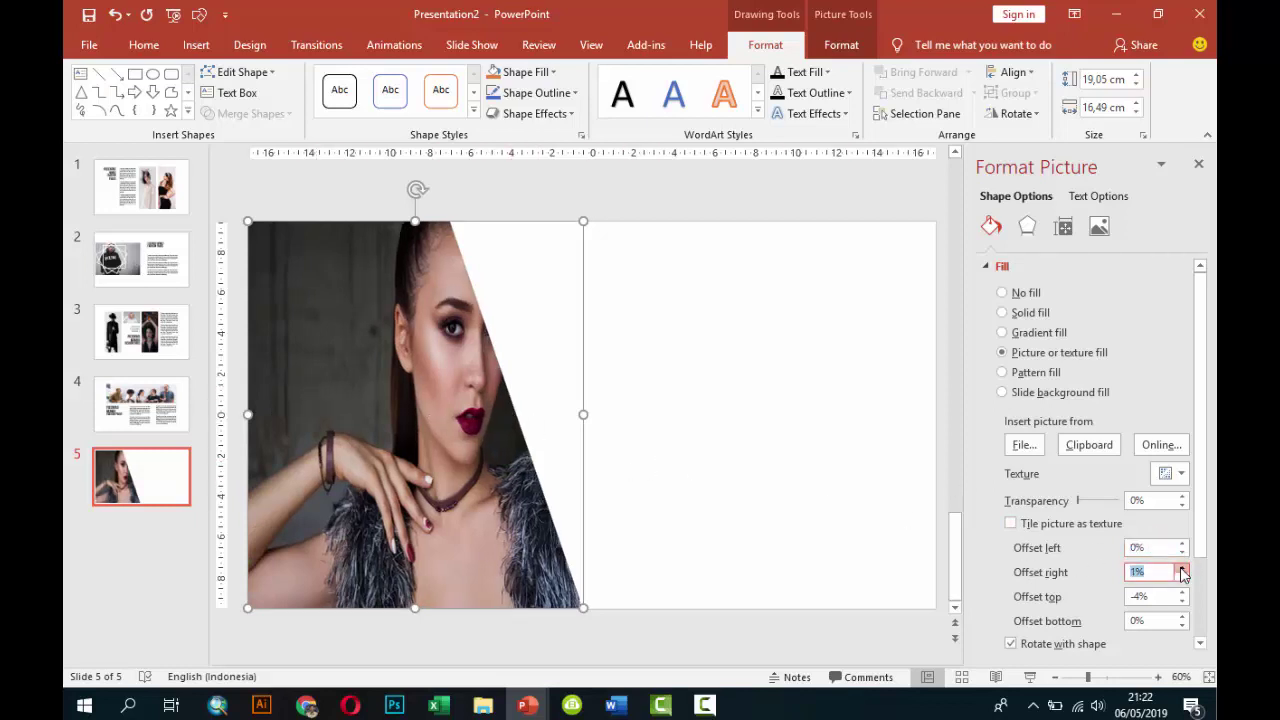
click(1182, 569)
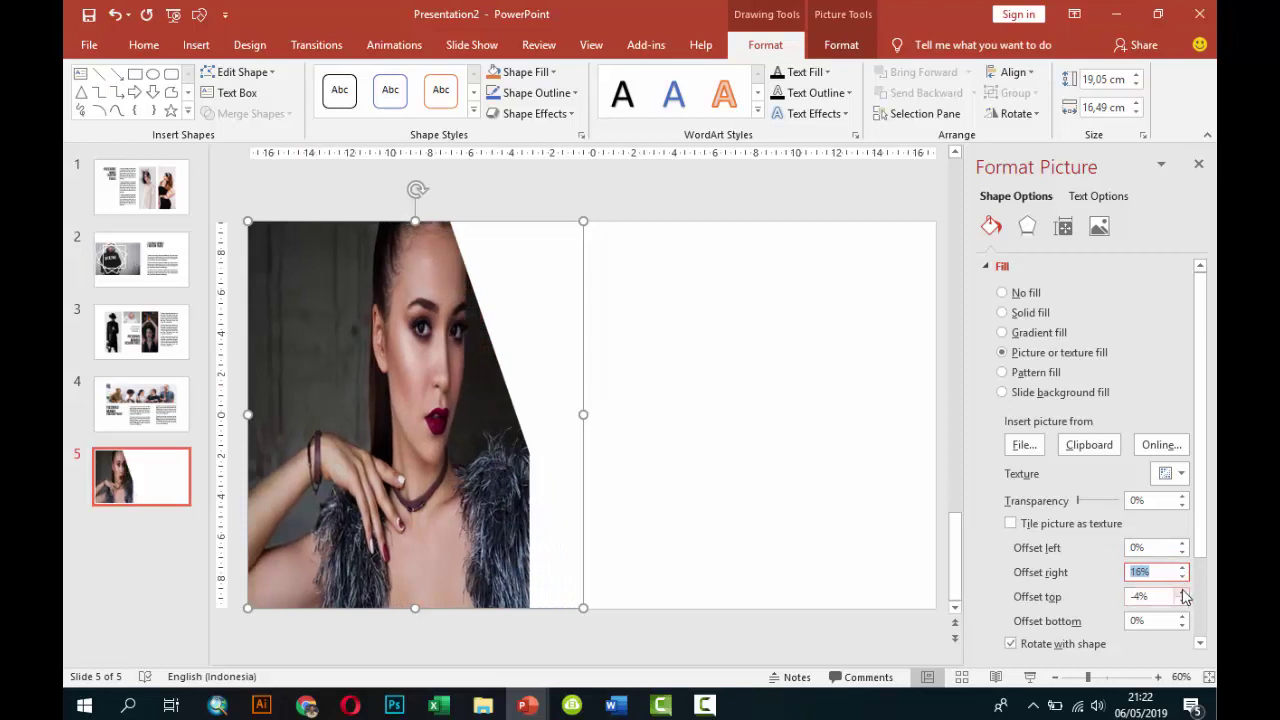
click(1182, 577)
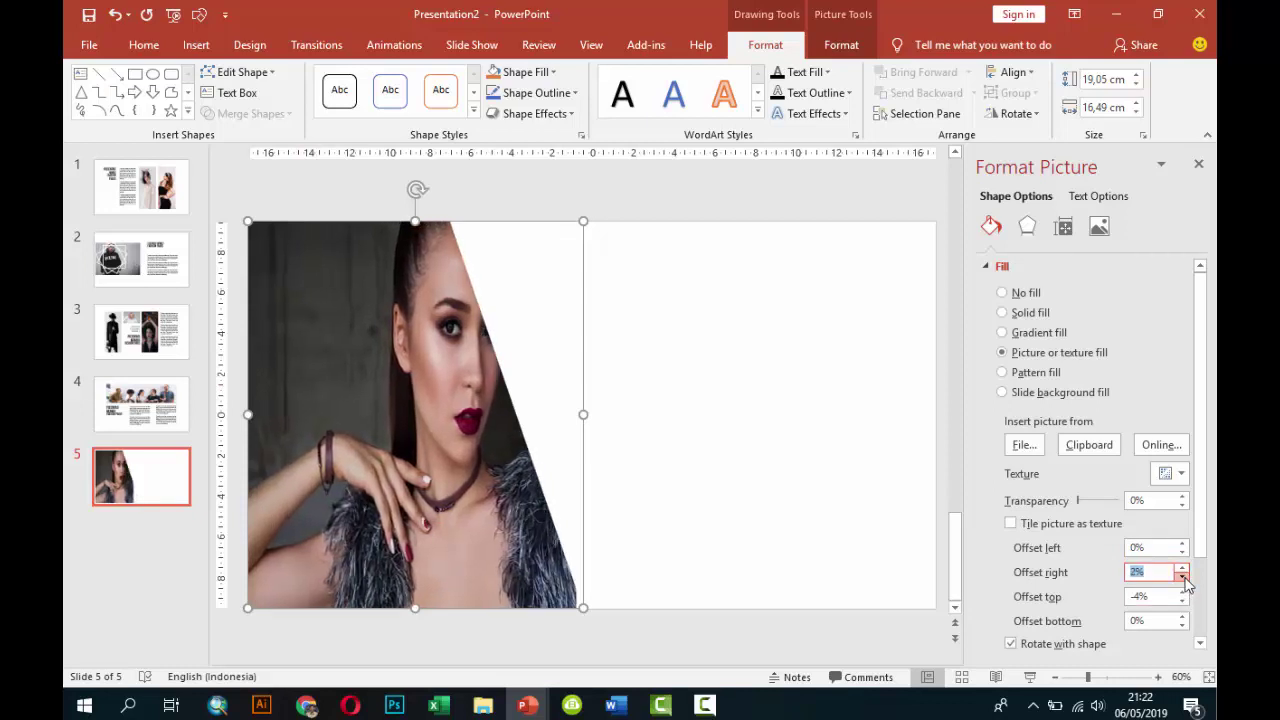
click(1182, 552)
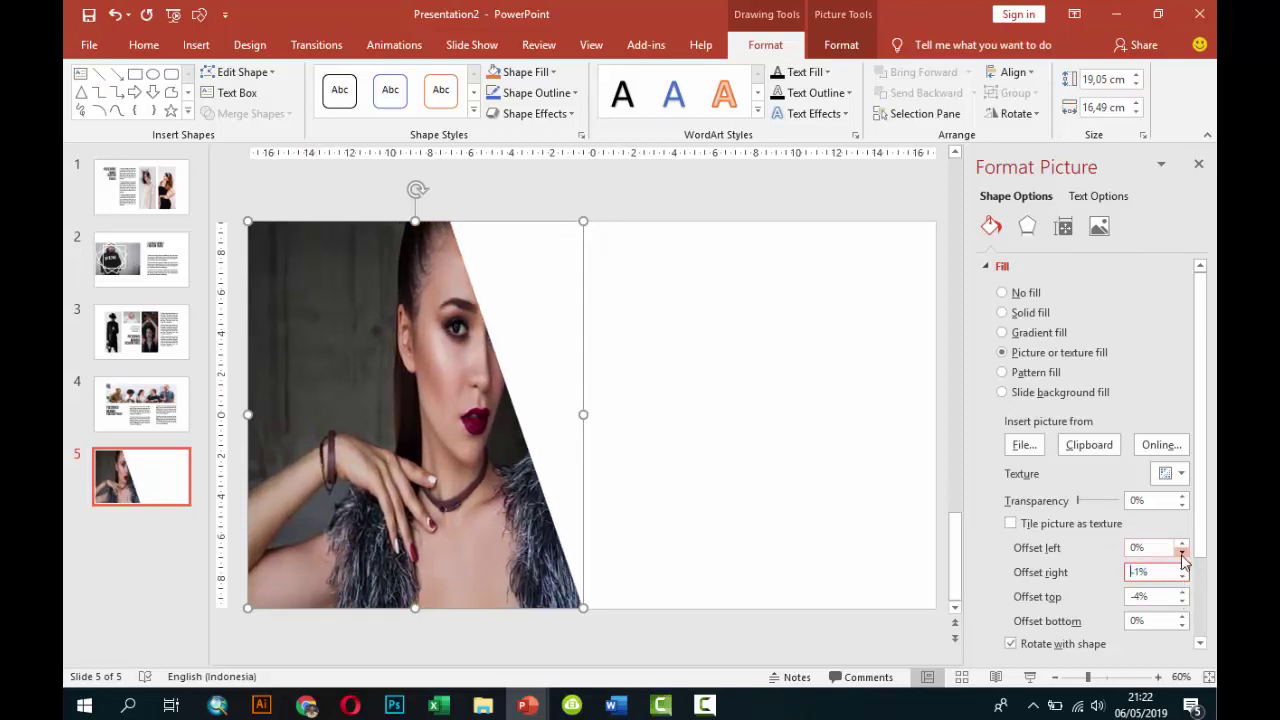
drag(1182, 556, 1184, 562)
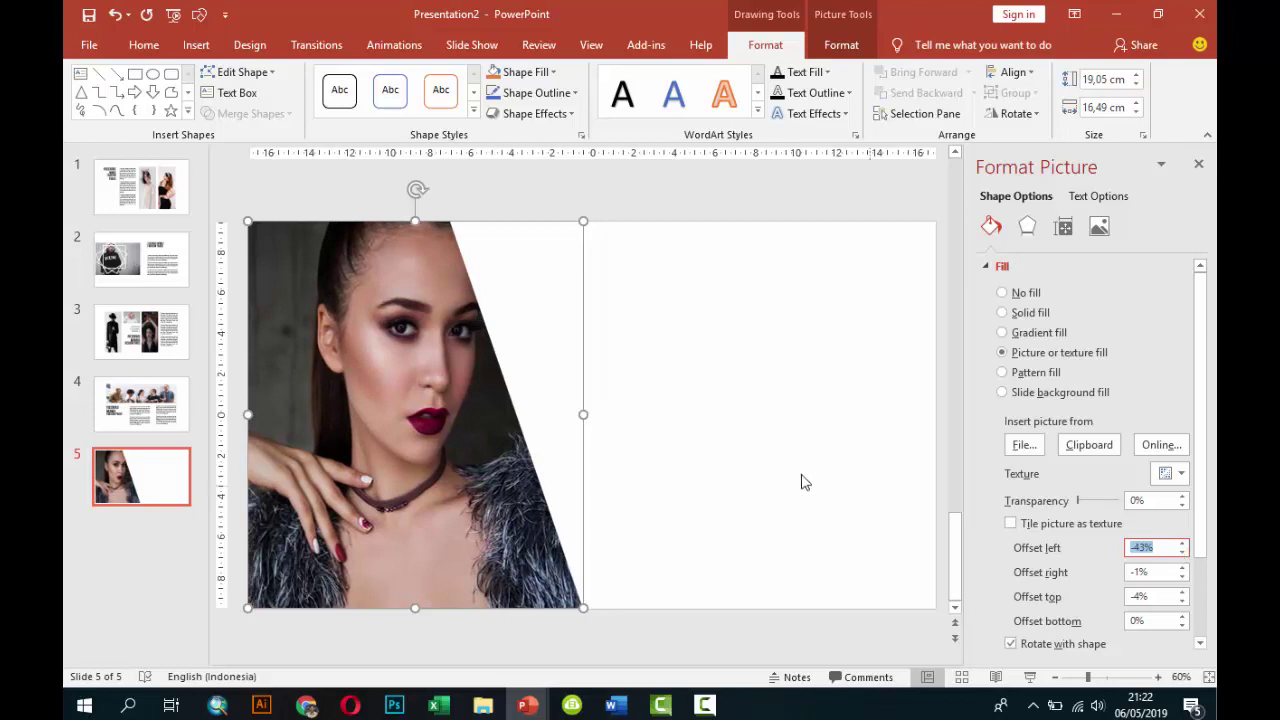
click(480, 405)
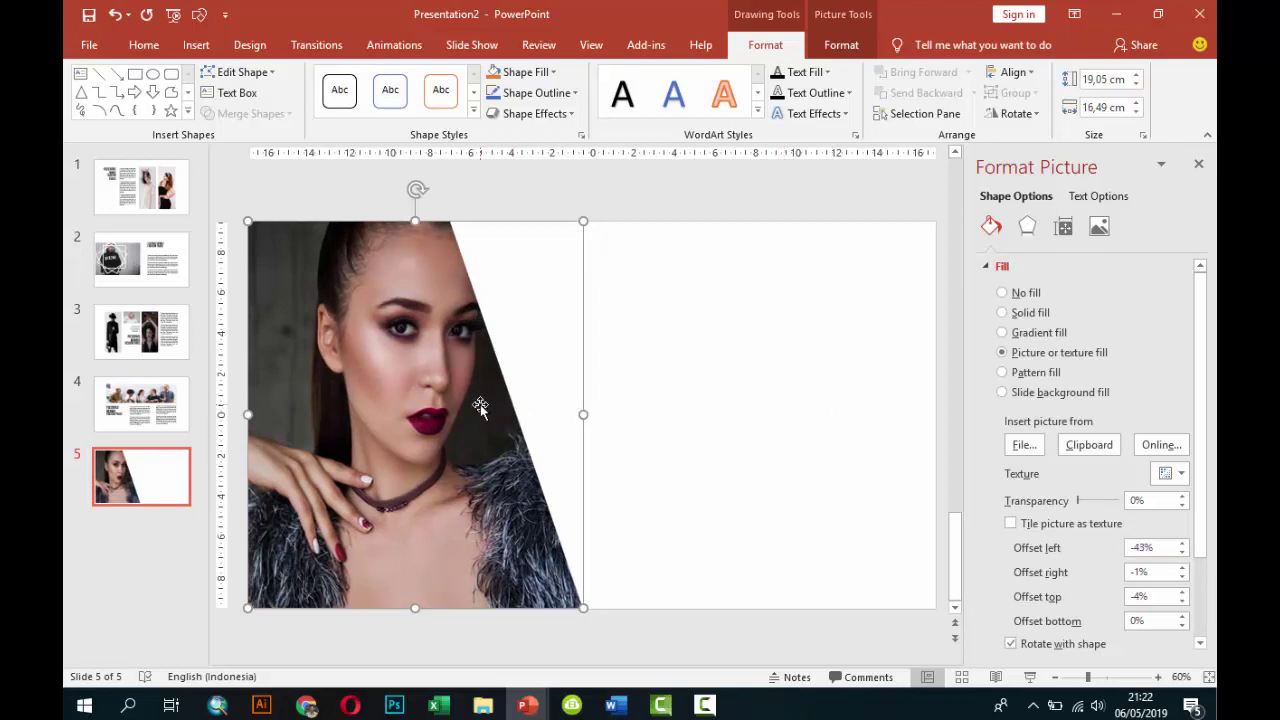
Lower the portrait's saturation to 33% so it looks almost black and white.
click(1101, 228)
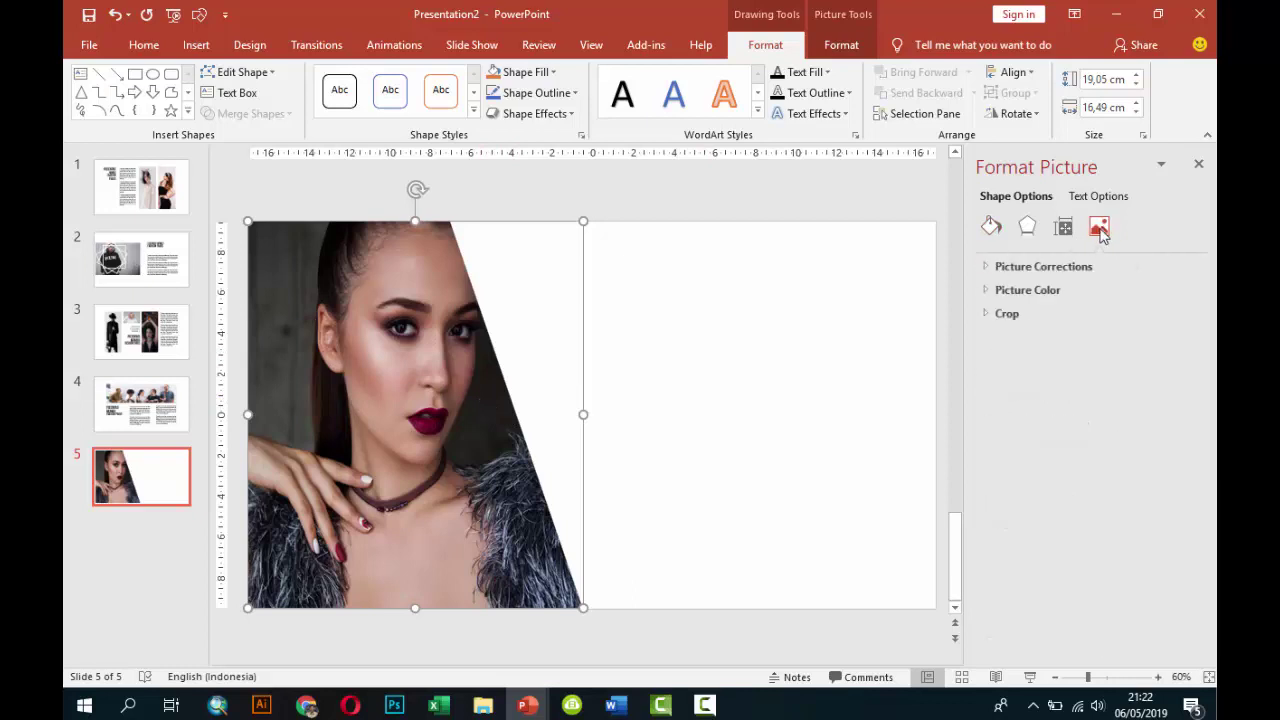
click(987, 294)
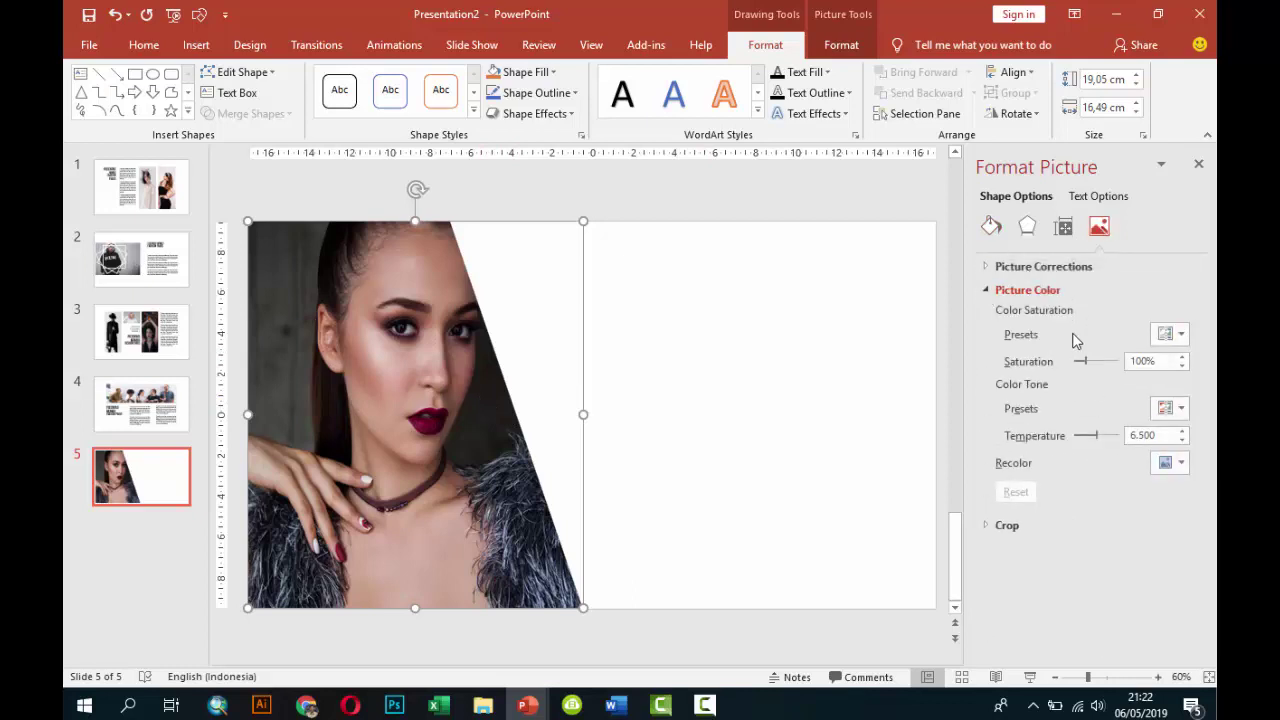
click(1181, 336)
click(883, 380)
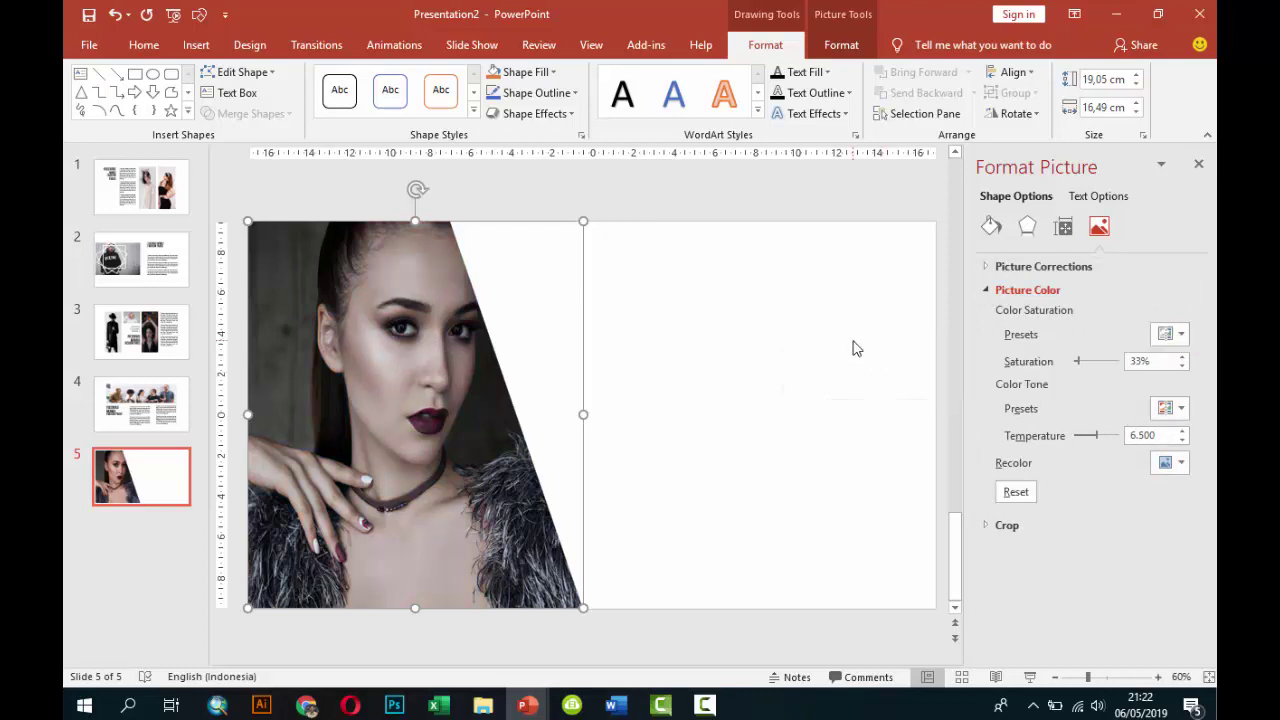
click(847, 352)
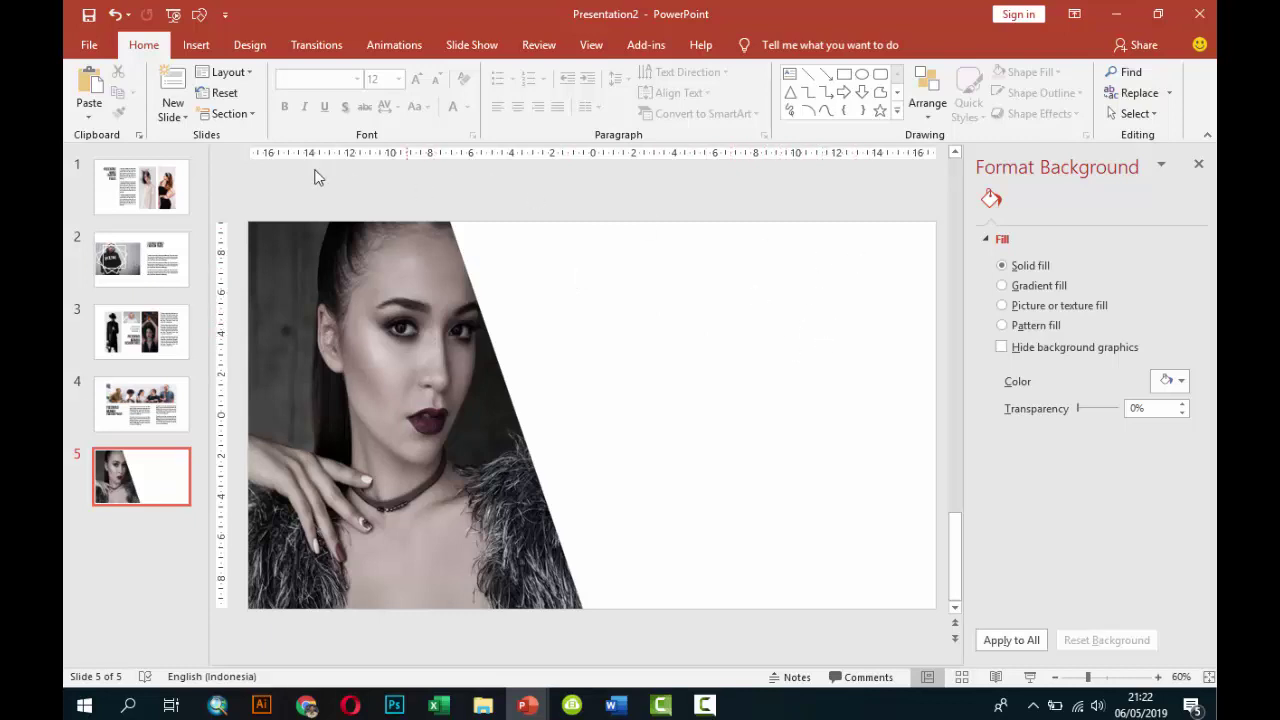
click(197, 45)
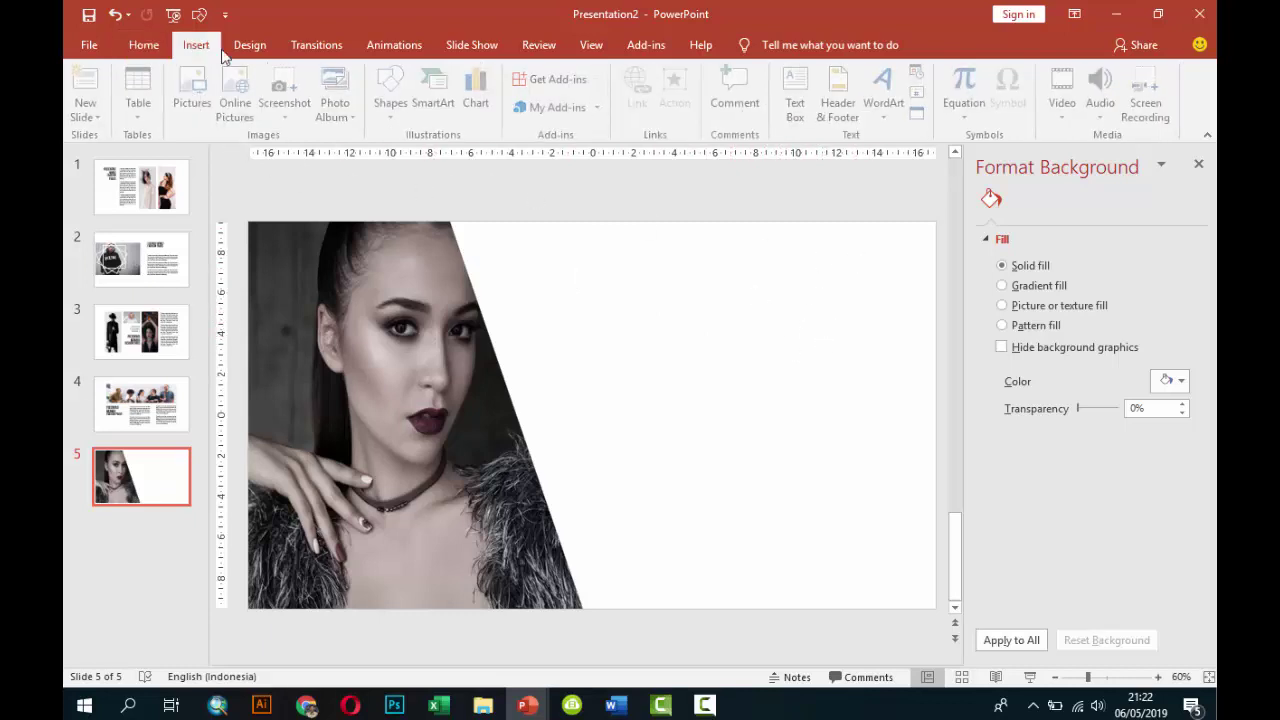
Draw a blue rectangle at the slide's top-right corner, widened slightly leftward.
click(394, 95)
click(458, 155)
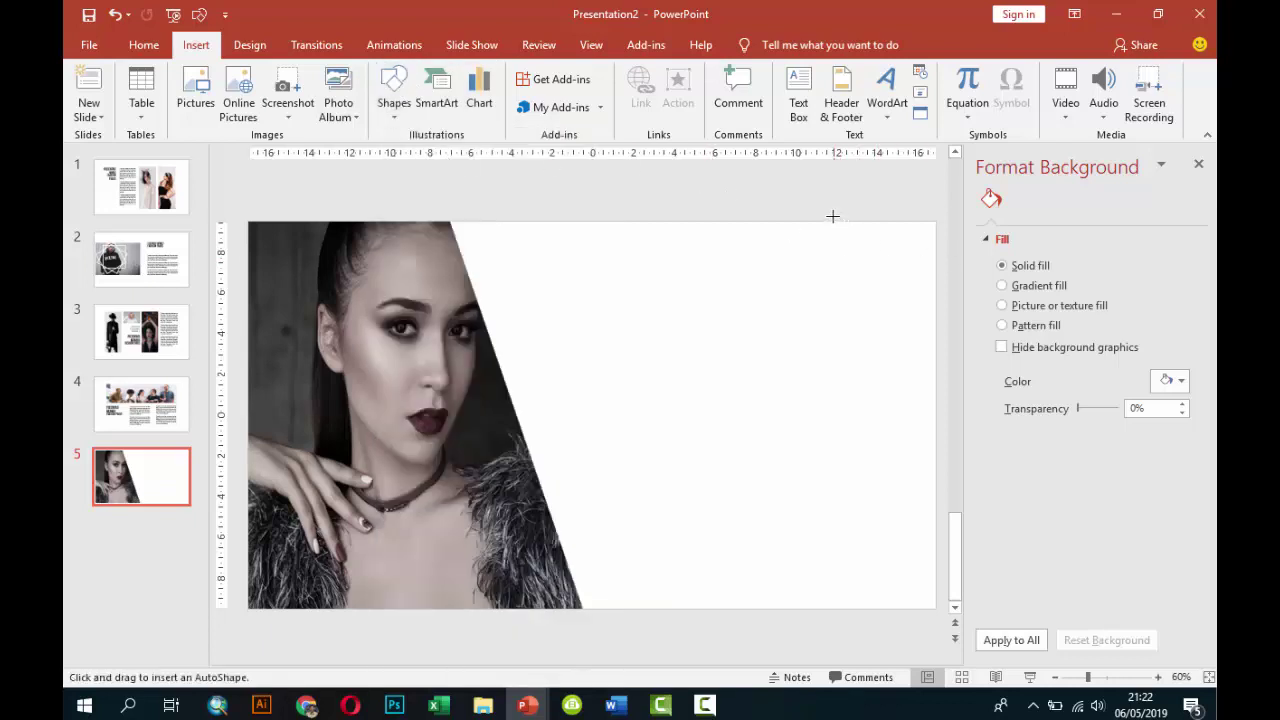
drag(832, 216, 935, 336)
drag(829, 276, 813, 276)
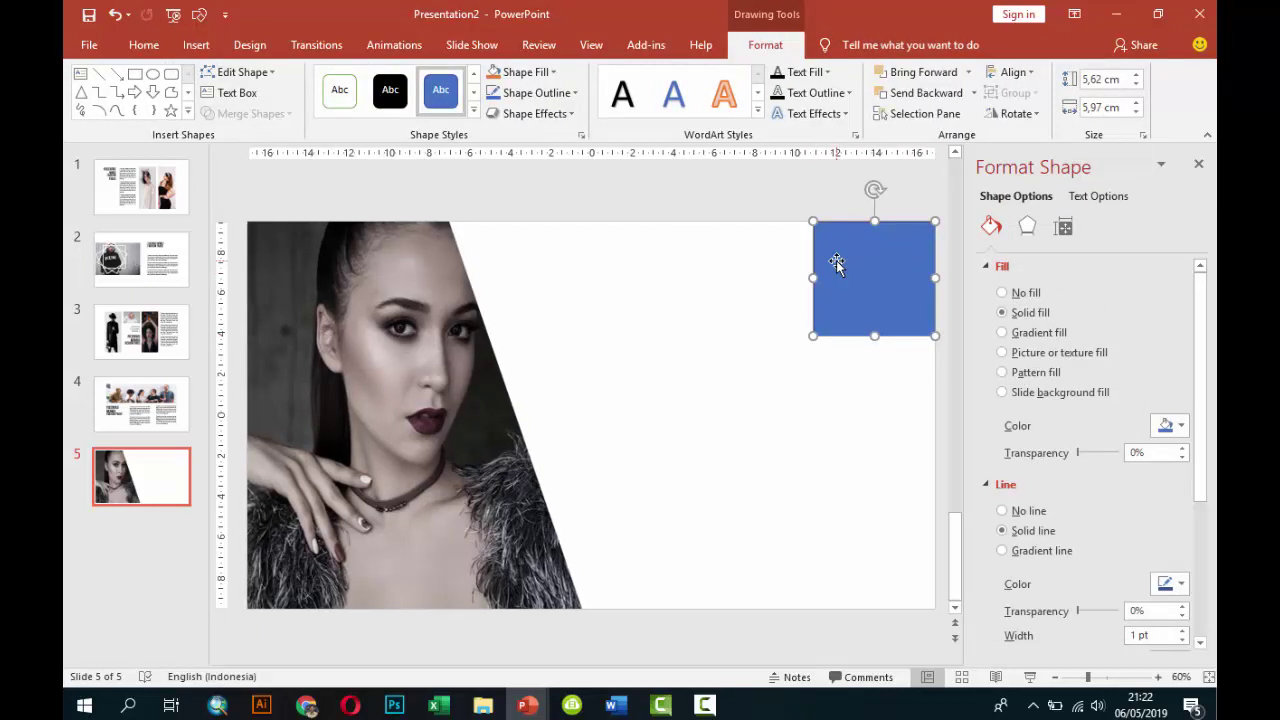
Stack two copies below it and stretch the middle one down to meet the bottom one.
mouse_move(866, 276)
ctrl+mouse_down()
mouse_move(857, 378)
mouse_move(862, 368)
ctrl+mouse_up()
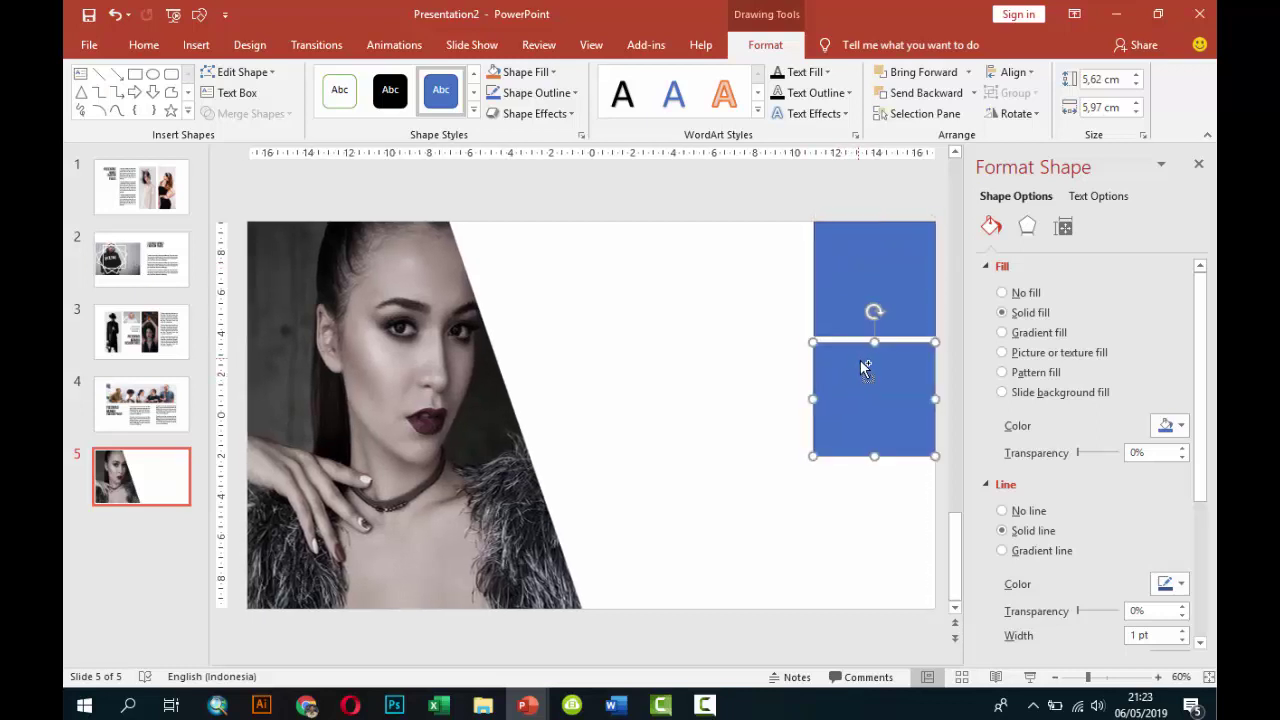
key(ctrl+d)
drag(900, 488, 900, 520)
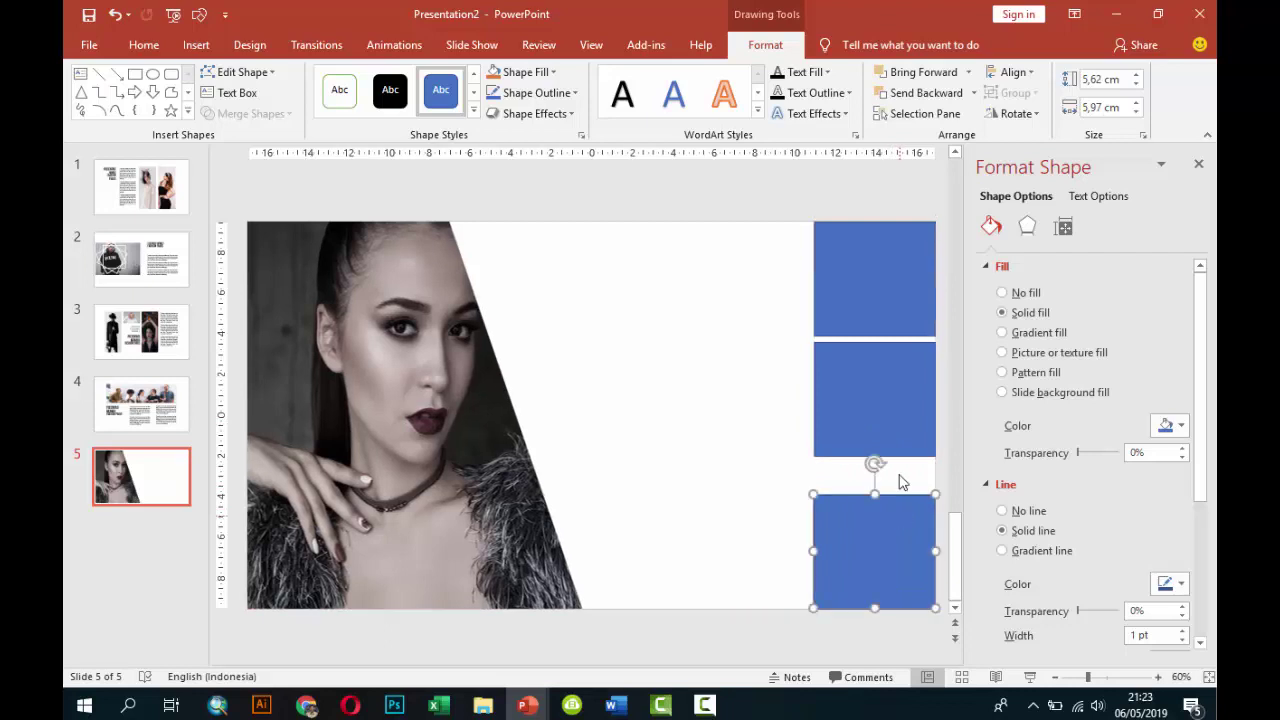
click(878, 452)
drag(876, 456, 876, 487)
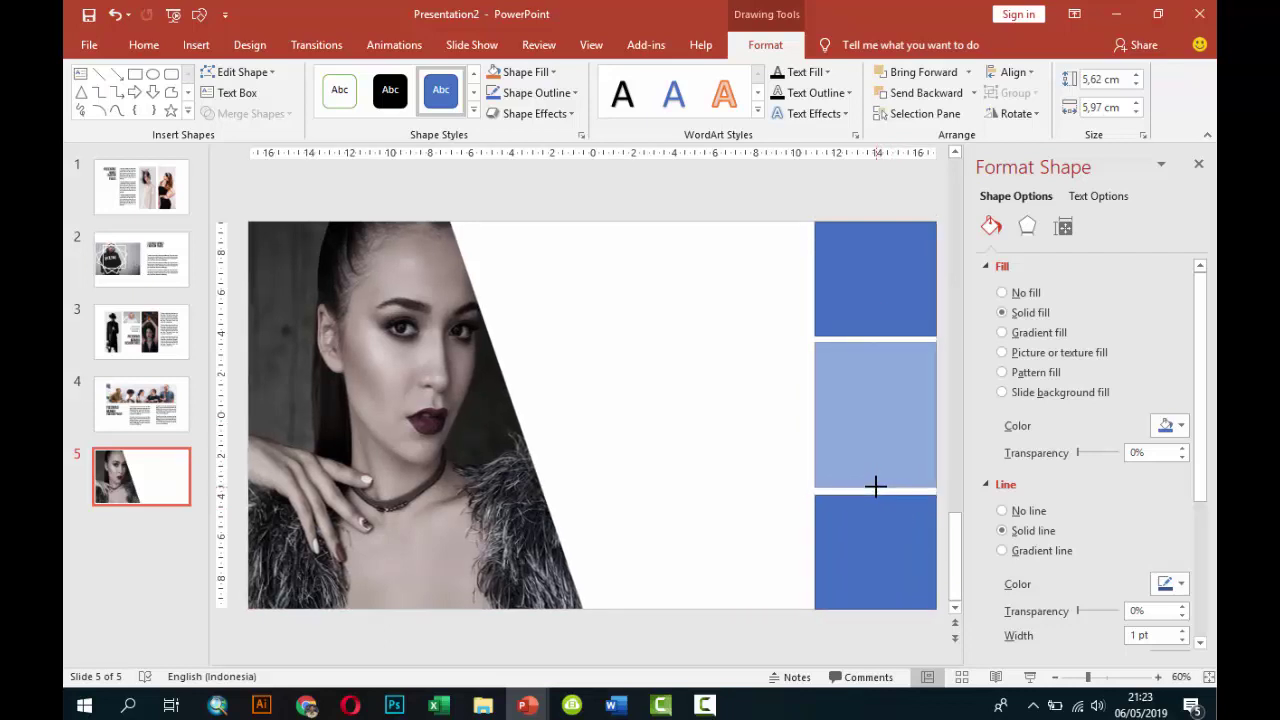
drag(876, 487, 876, 489)
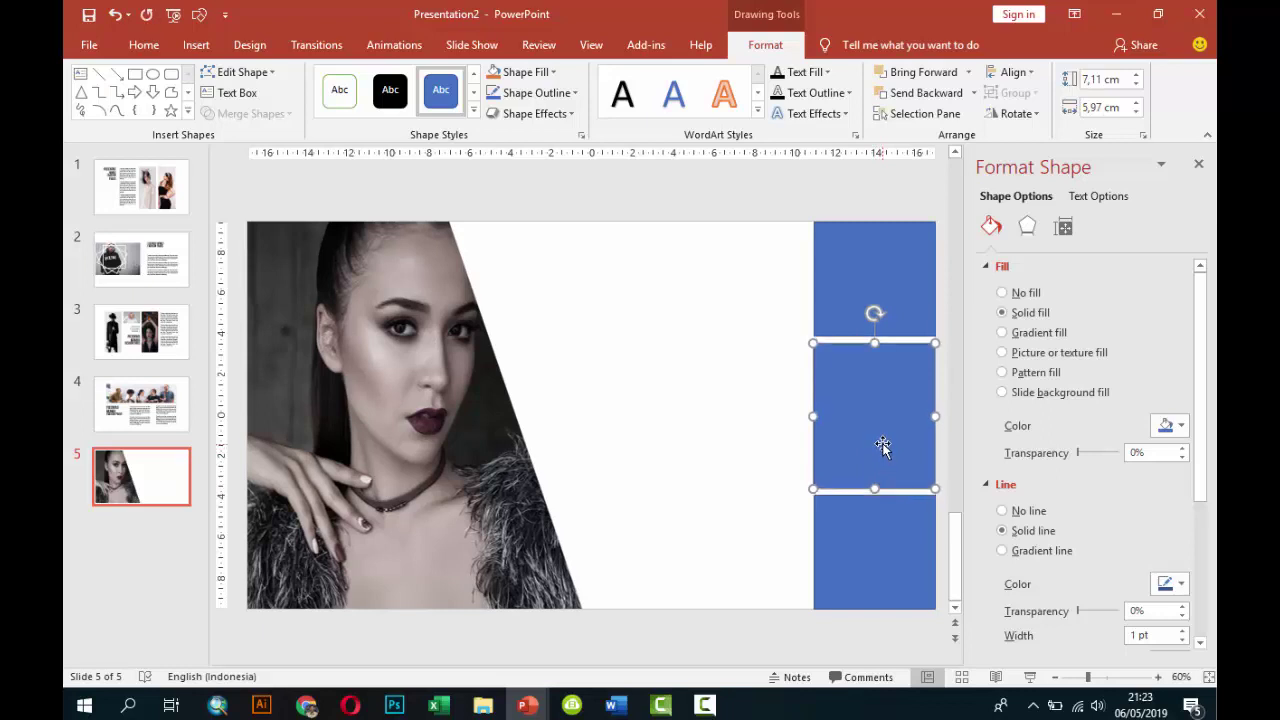
Remove the outline from the top rectangle.
click(908, 536)
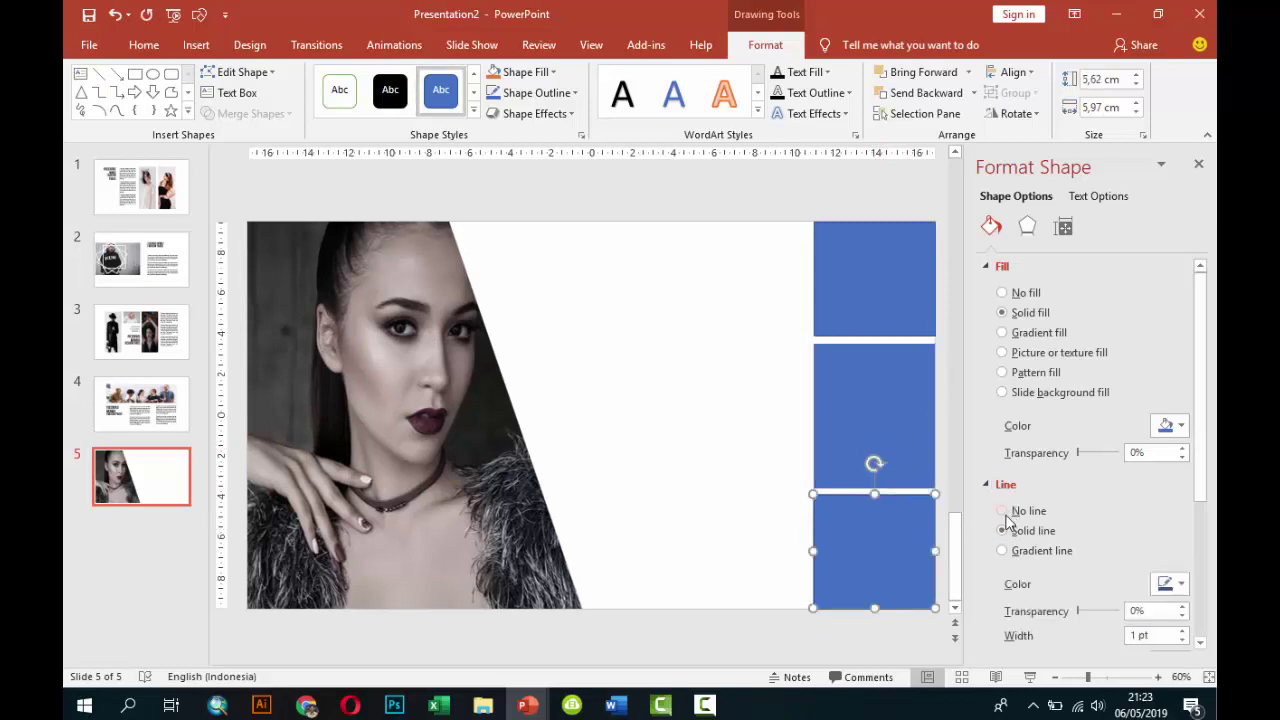
key(Tab)
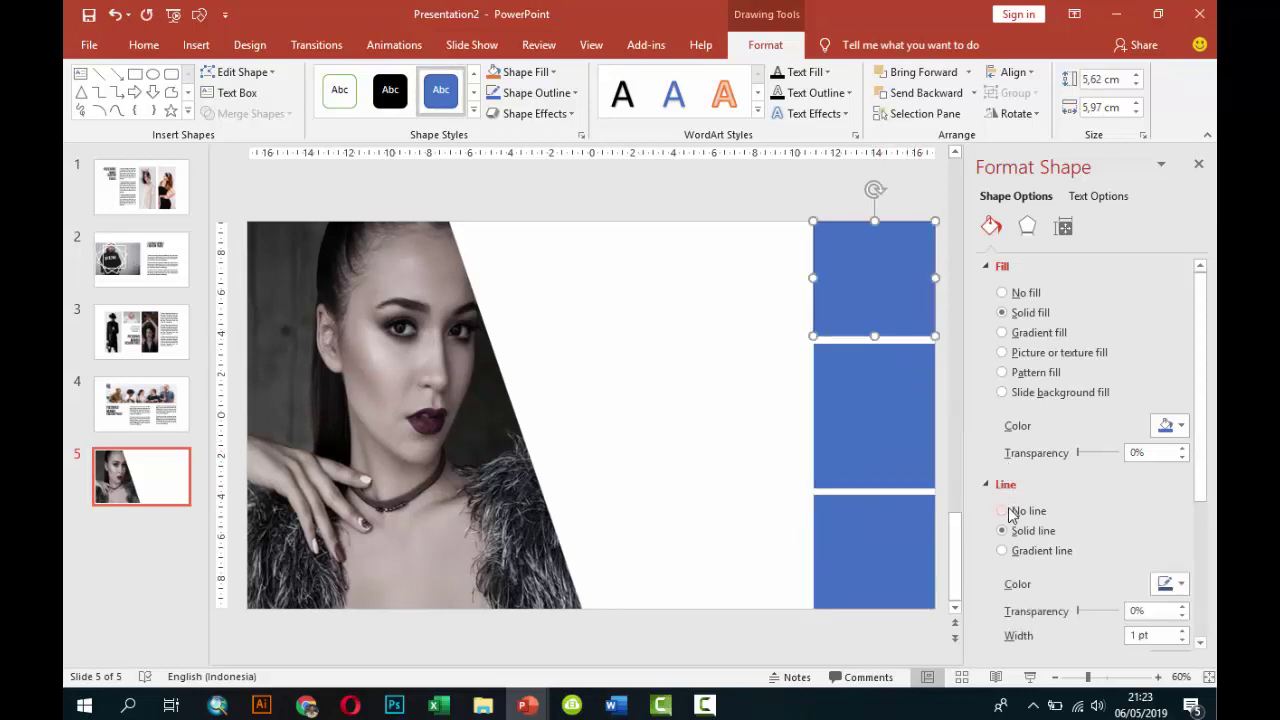
click(1010, 512)
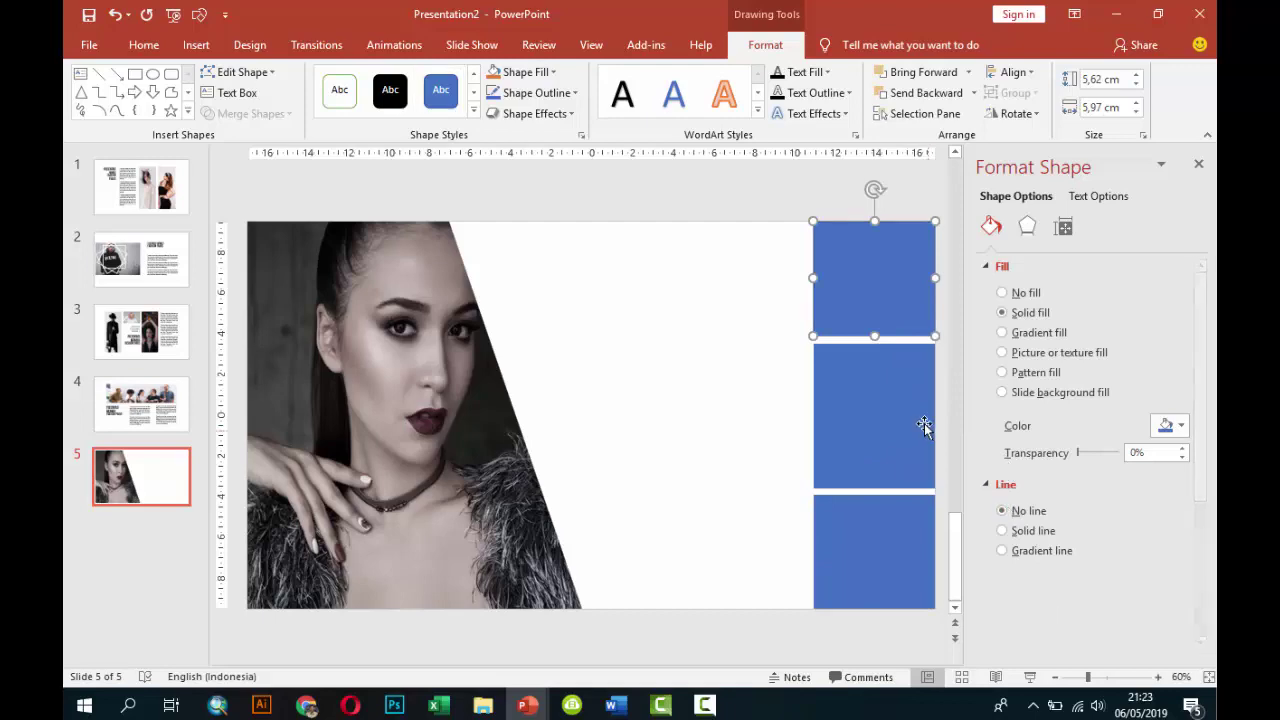
Fill the top rectangle with the adult-attractive-beautiful-371168 photo.
click(1020, 352)
click(1024, 444)
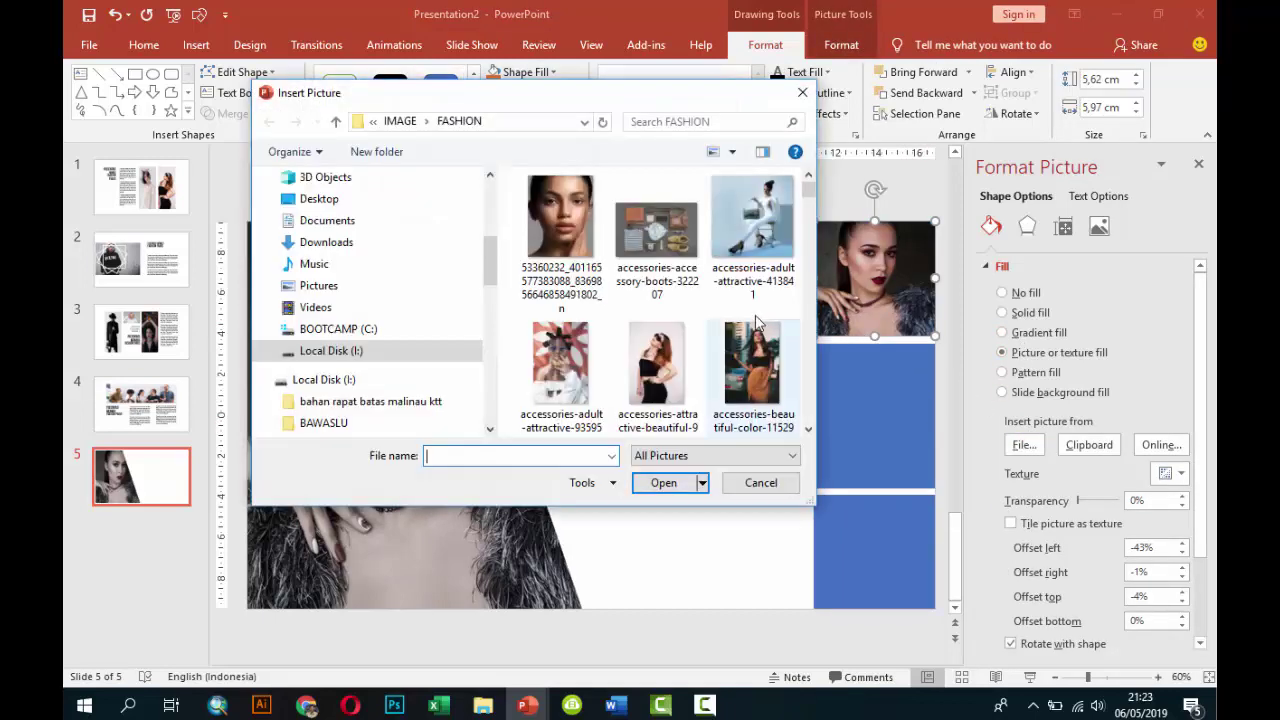
scroll(757, 322, down, 5)
scroll(758, 335, down, 5)
scroll(759, 345, down, 3)
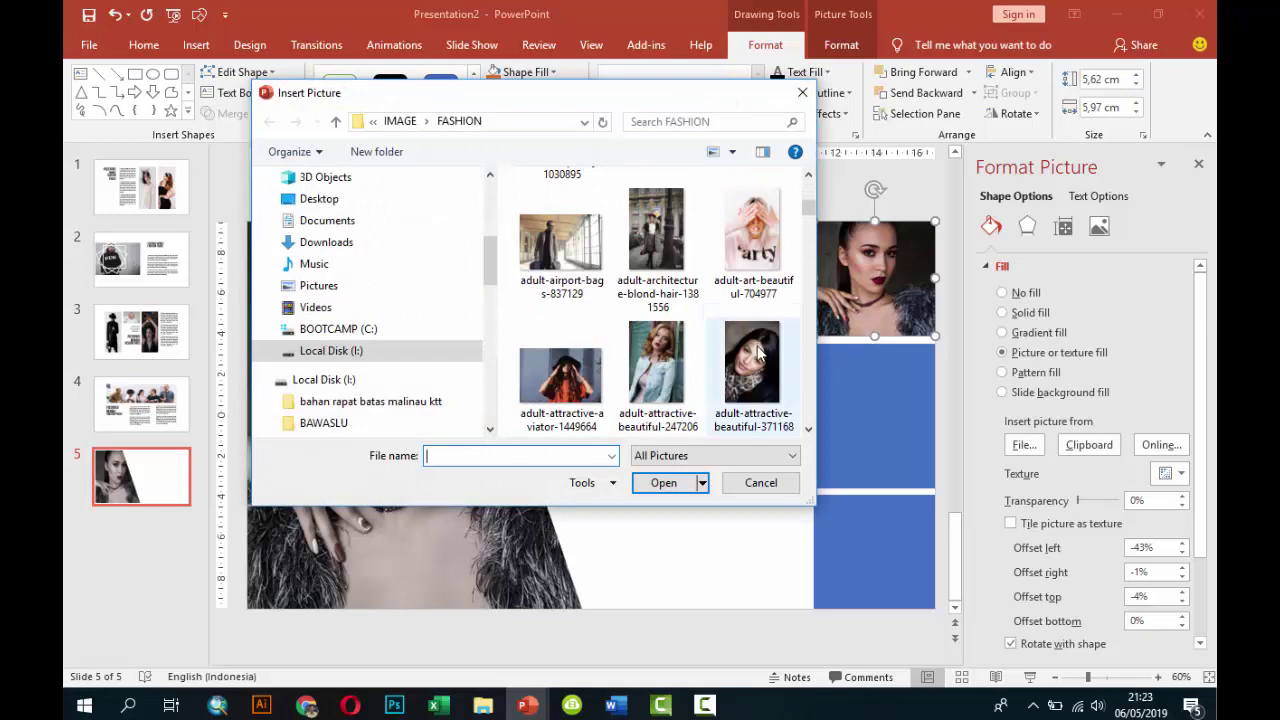
click(757, 352)
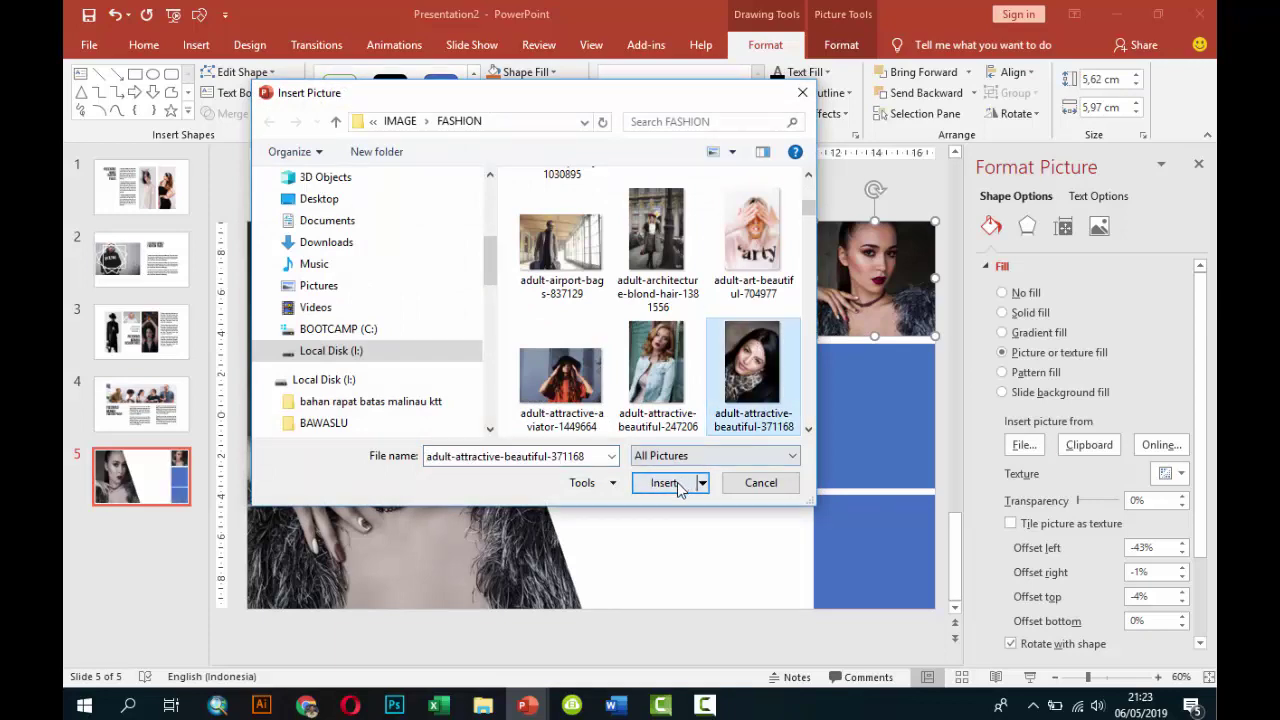
click(677, 482)
click(869, 418)
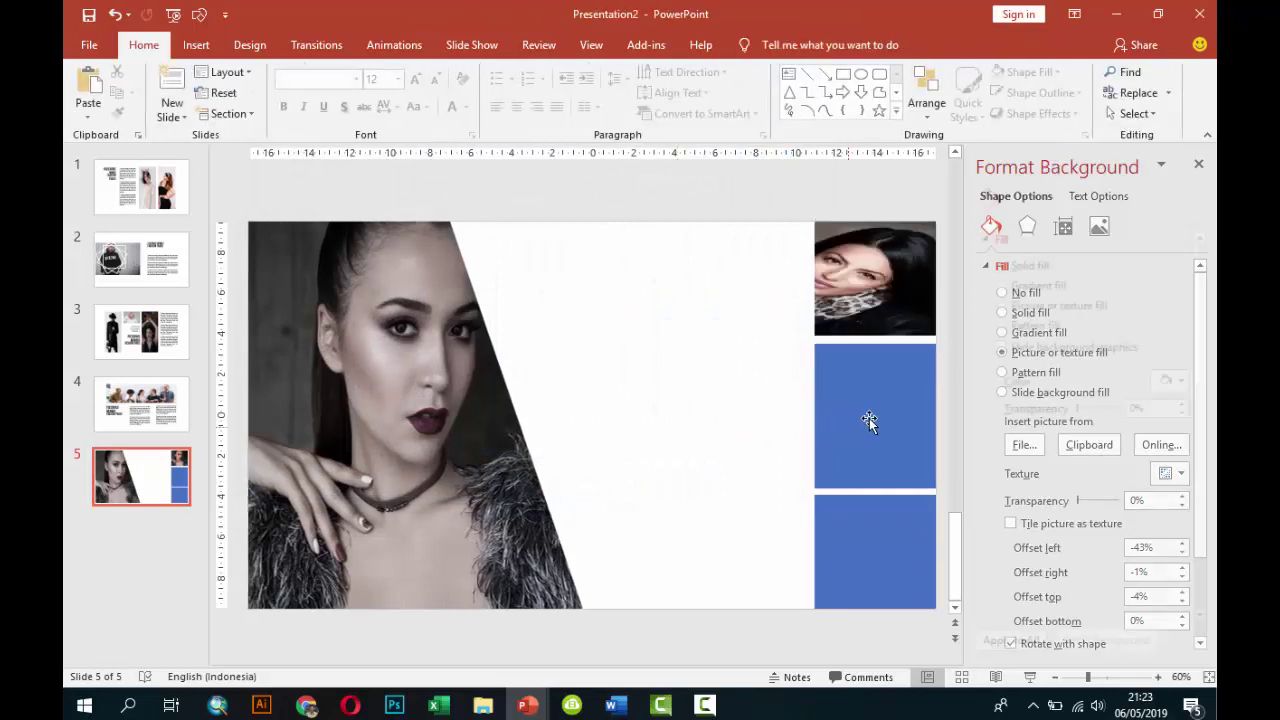
Set the top photo's offsets to 0% left and right, -2% top and -14% bottom.
click(880, 295)
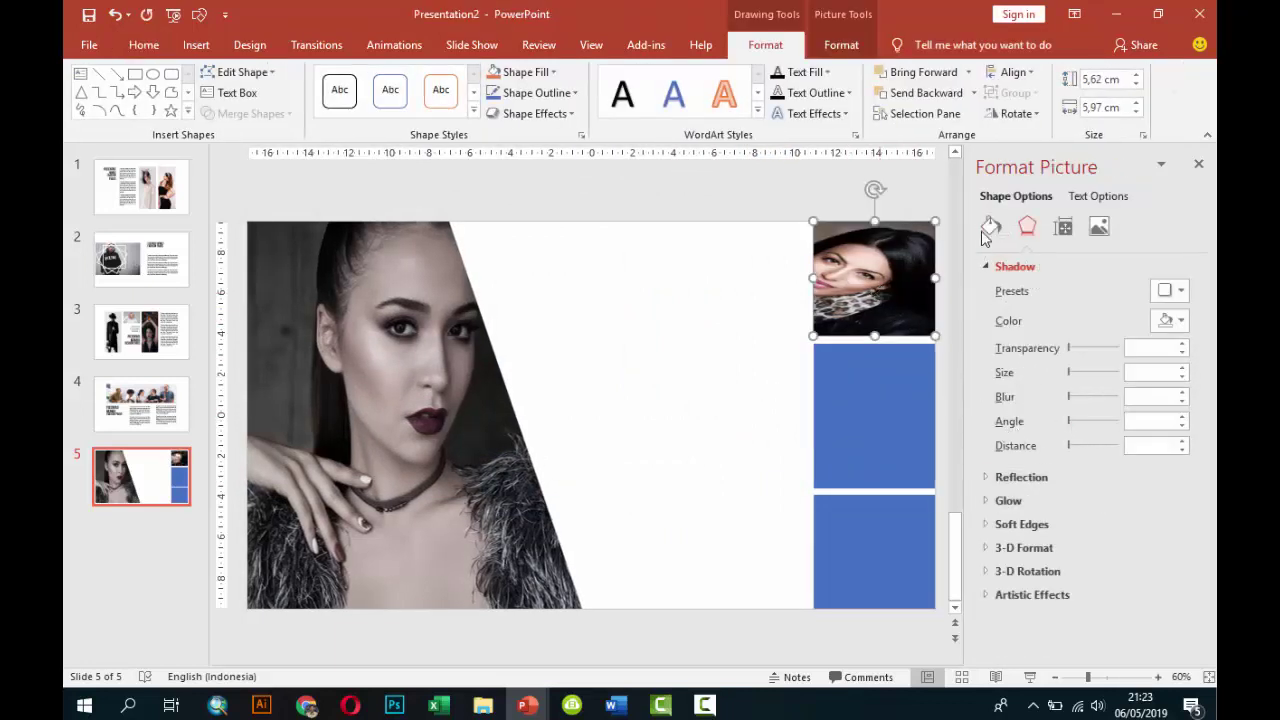
click(988, 229)
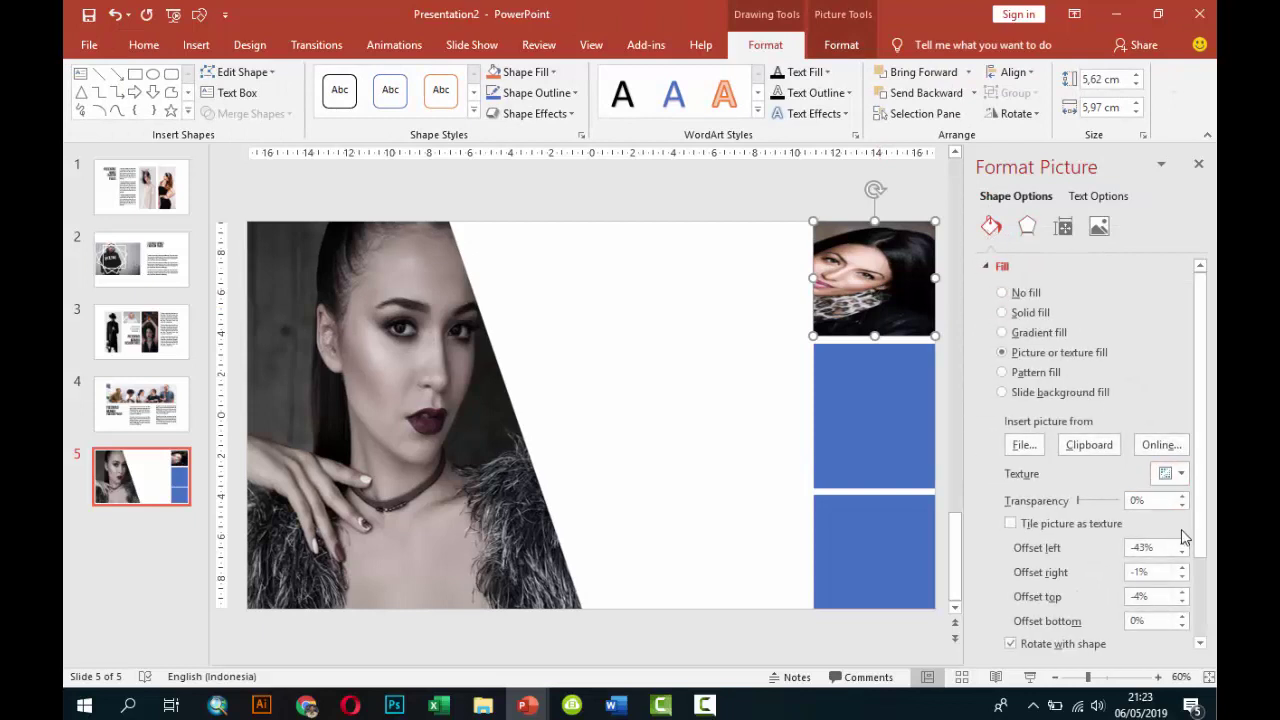
click(1182, 543)
click(1184, 545)
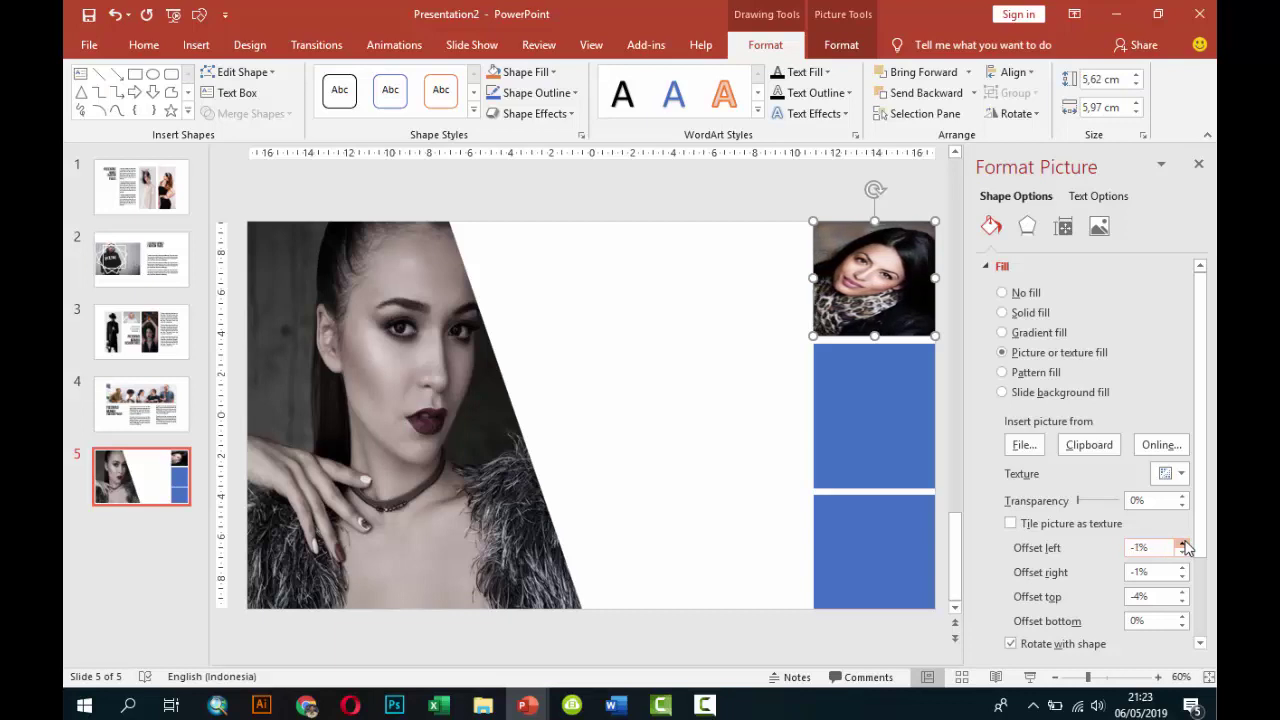
click(1182, 554)
click(1182, 554)
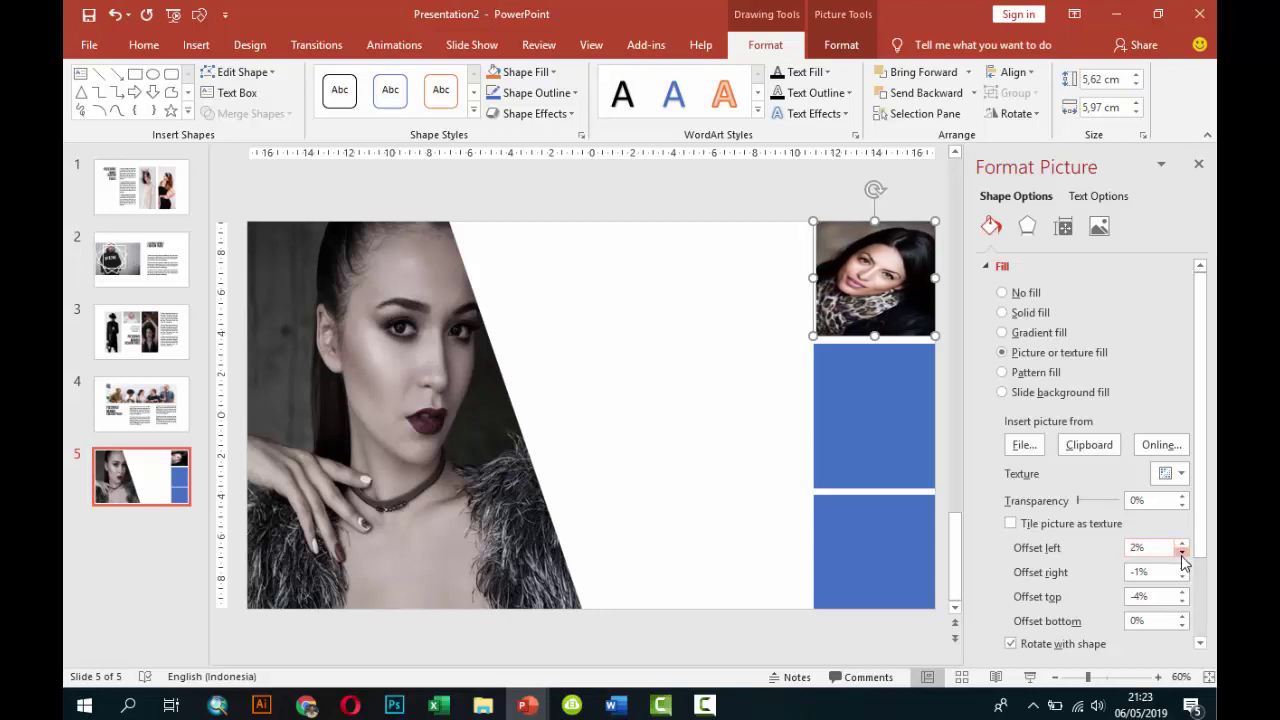
click(1181, 568)
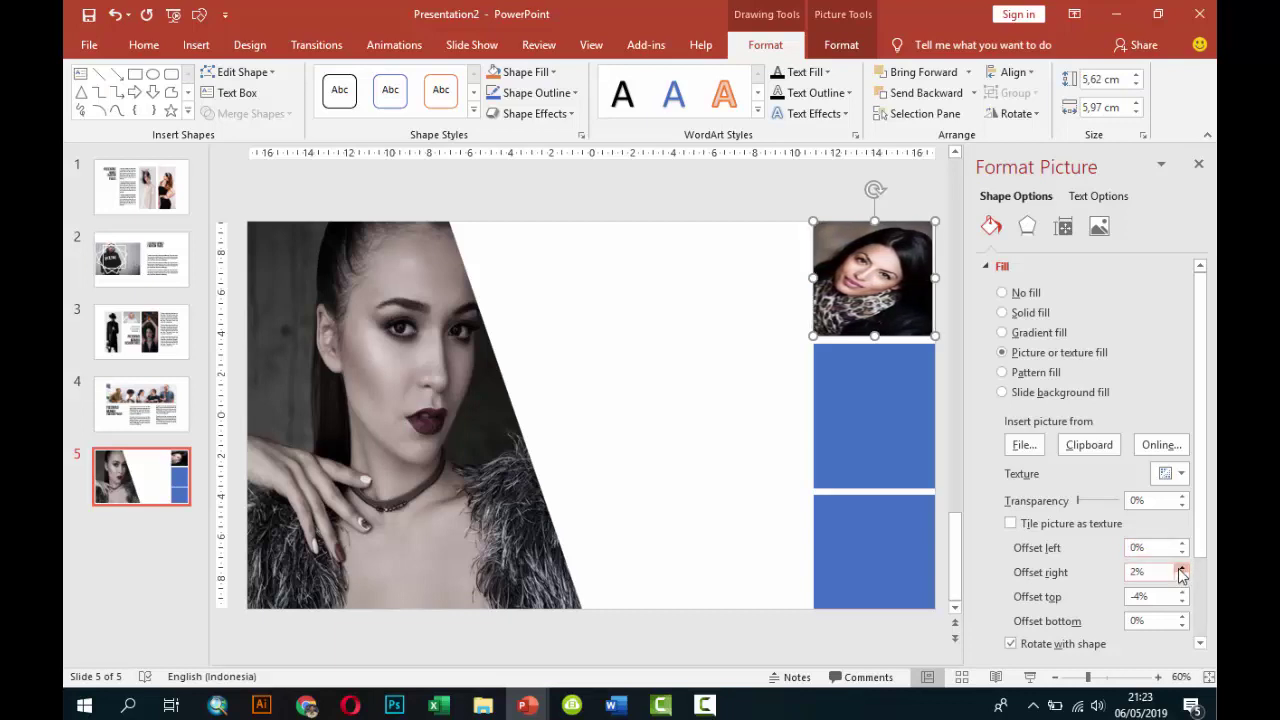
click(1181, 569)
click(1182, 578)
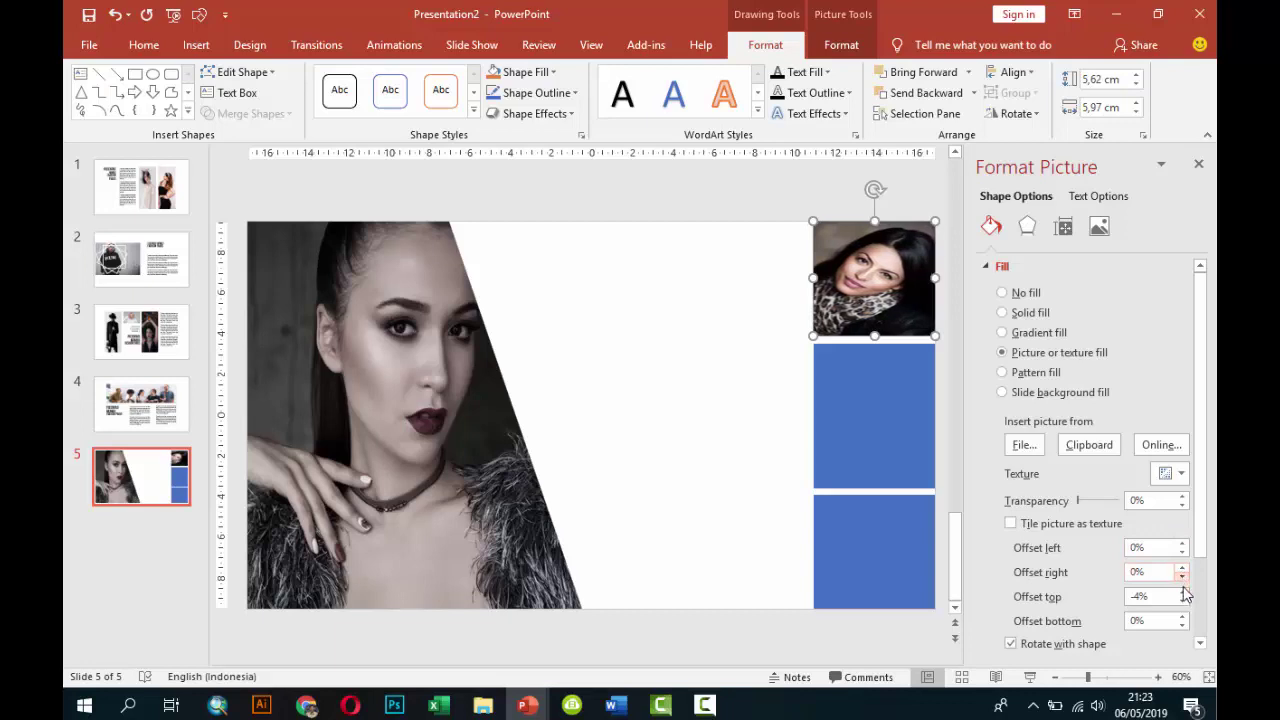
click(1182, 592)
click(1182, 592)
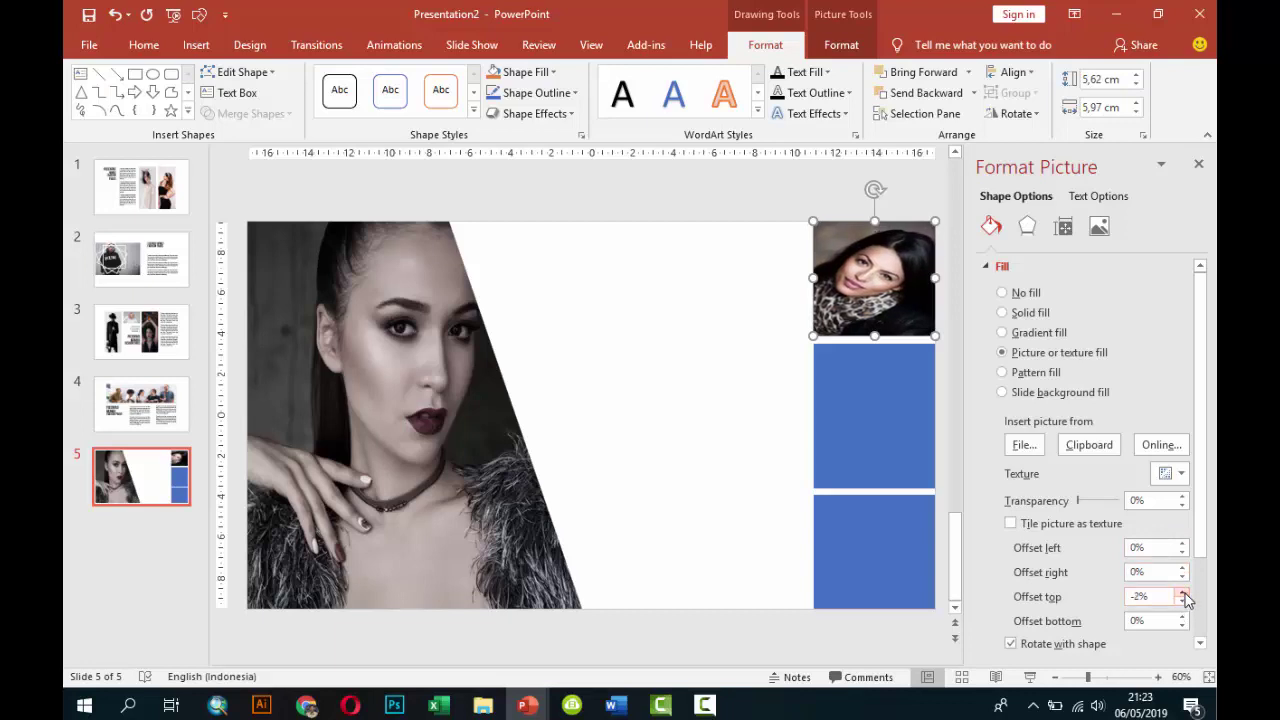
click(1182, 625)
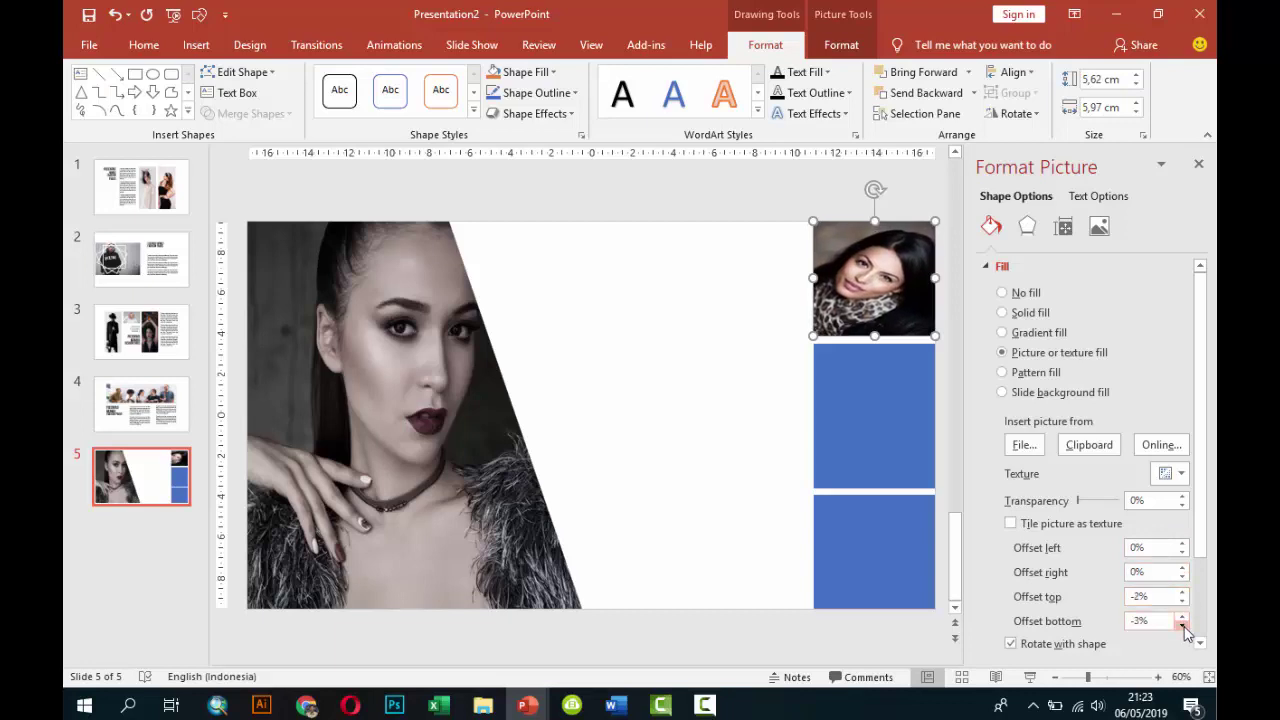
click(752, 420)
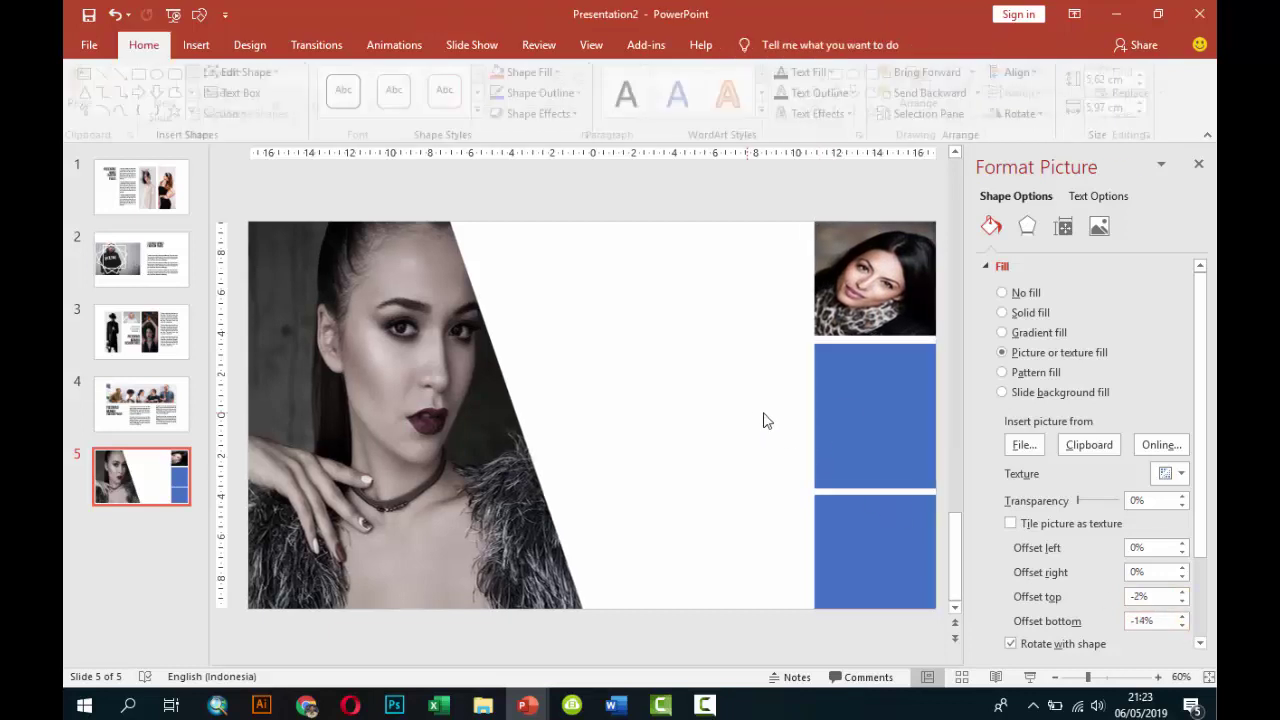
click(854, 404)
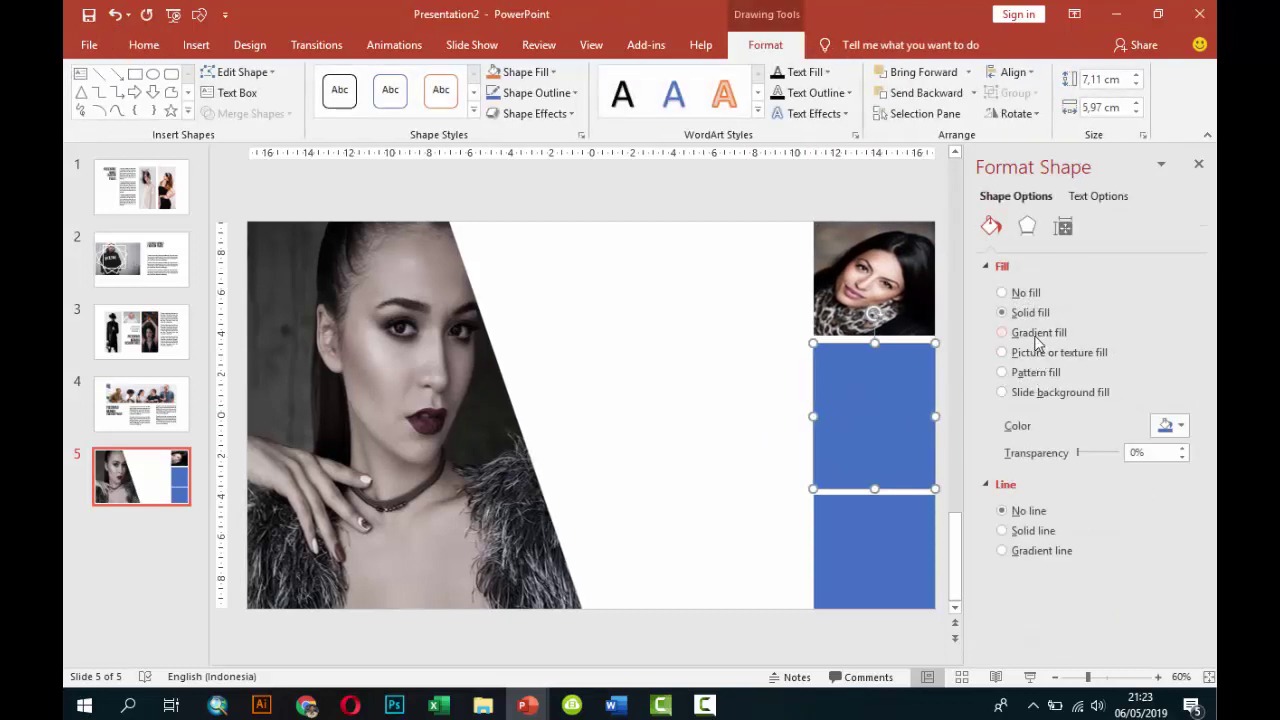
Fill the middle rectangle with the portrait of the woman in a cap.
click(1040, 352)
click(1024, 444)
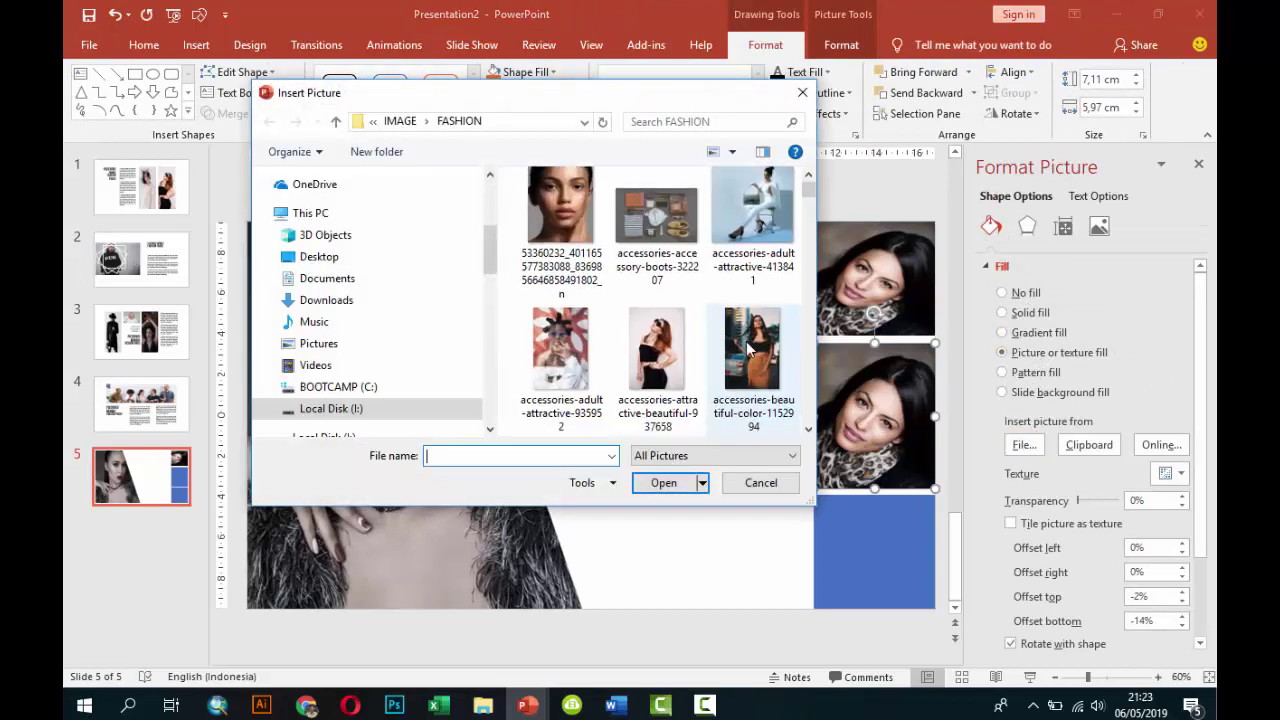
scroll(750, 343, down, 3)
scroll(753, 337, down, 2)
scroll(753, 337, down, 2)
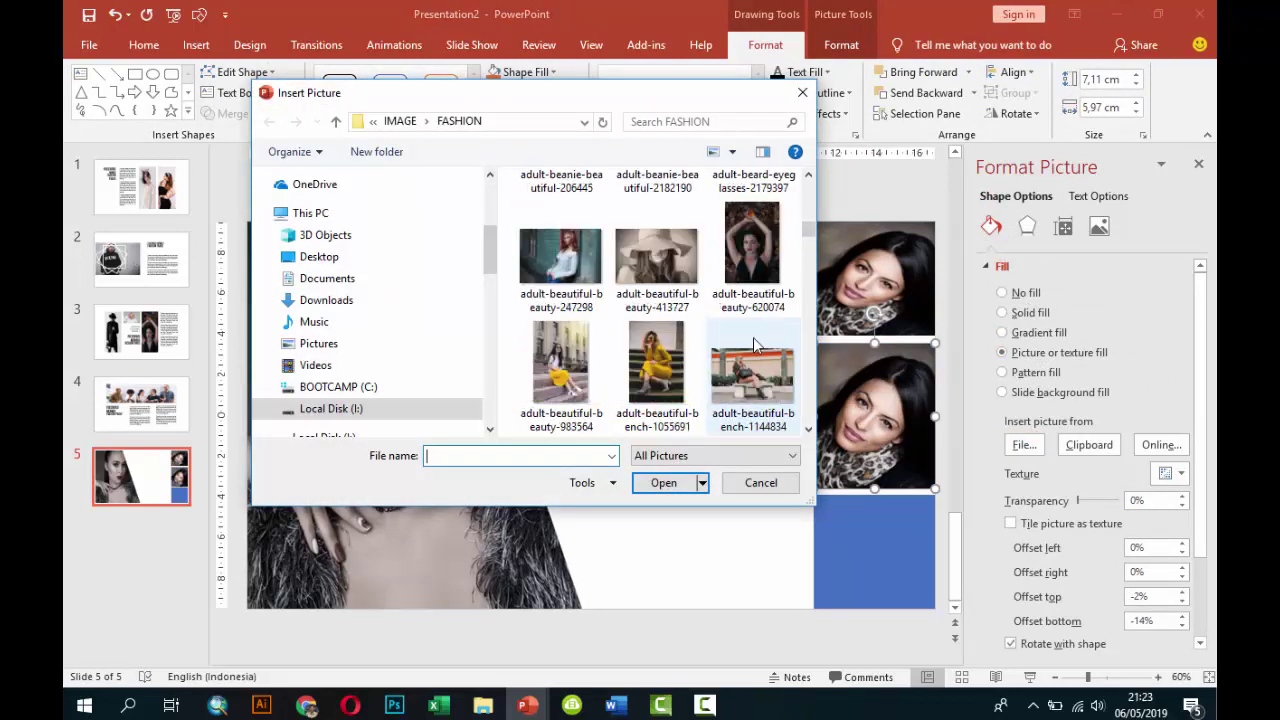
scroll(755, 343, down, 3)
scroll(755, 343, down, 2)
scroll(753, 343, down, 2)
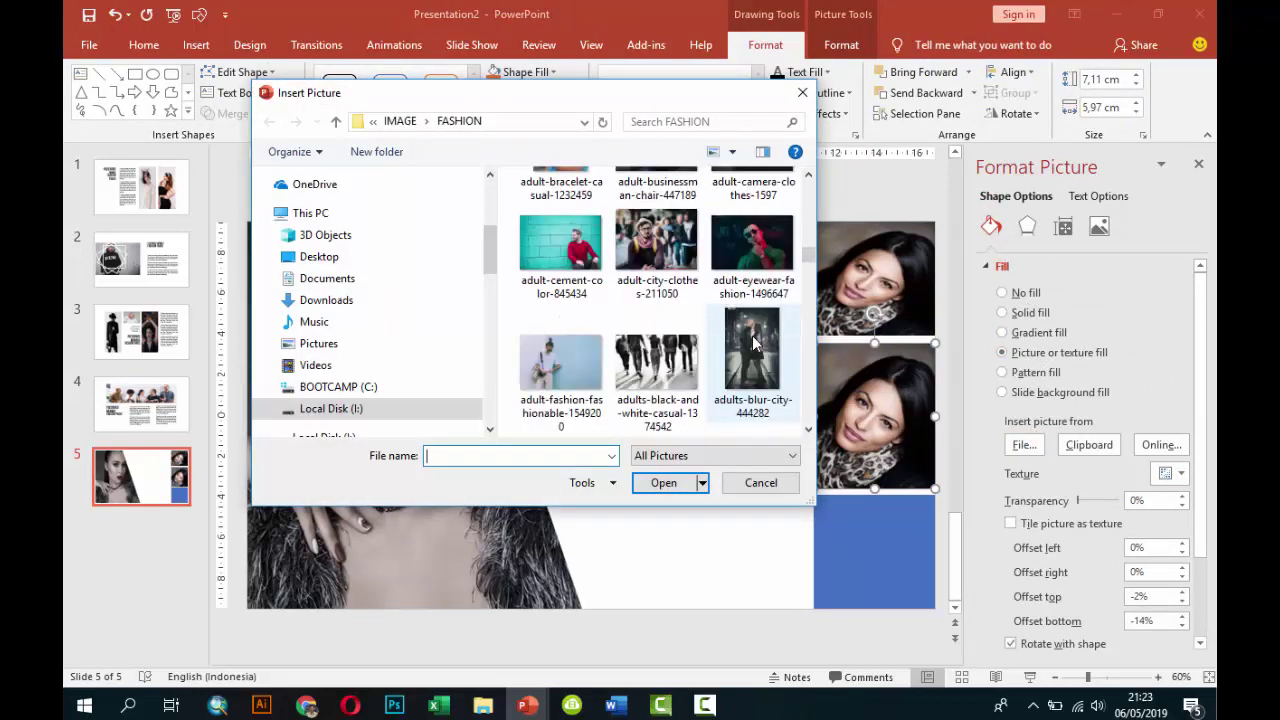
scroll(753, 343, down, 3)
scroll(753, 343, down, 3)
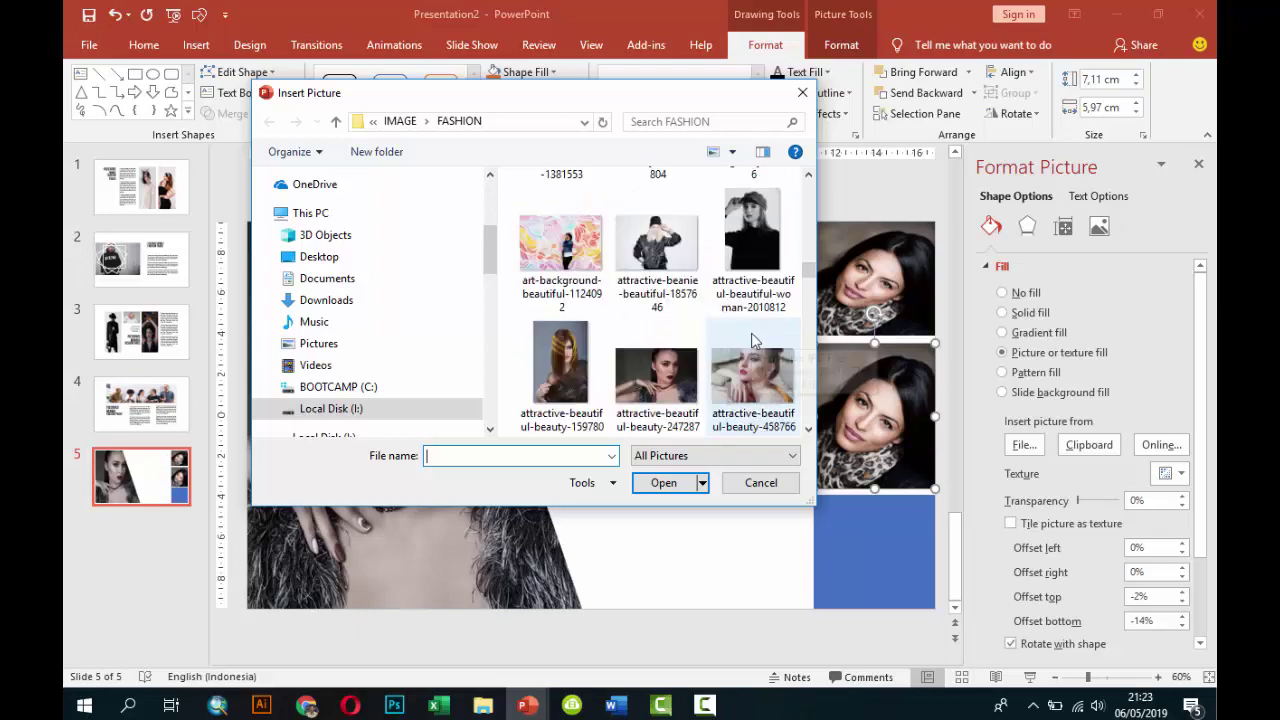
scroll(745, 335, down, 2)
scroll(729, 325, up, 1)
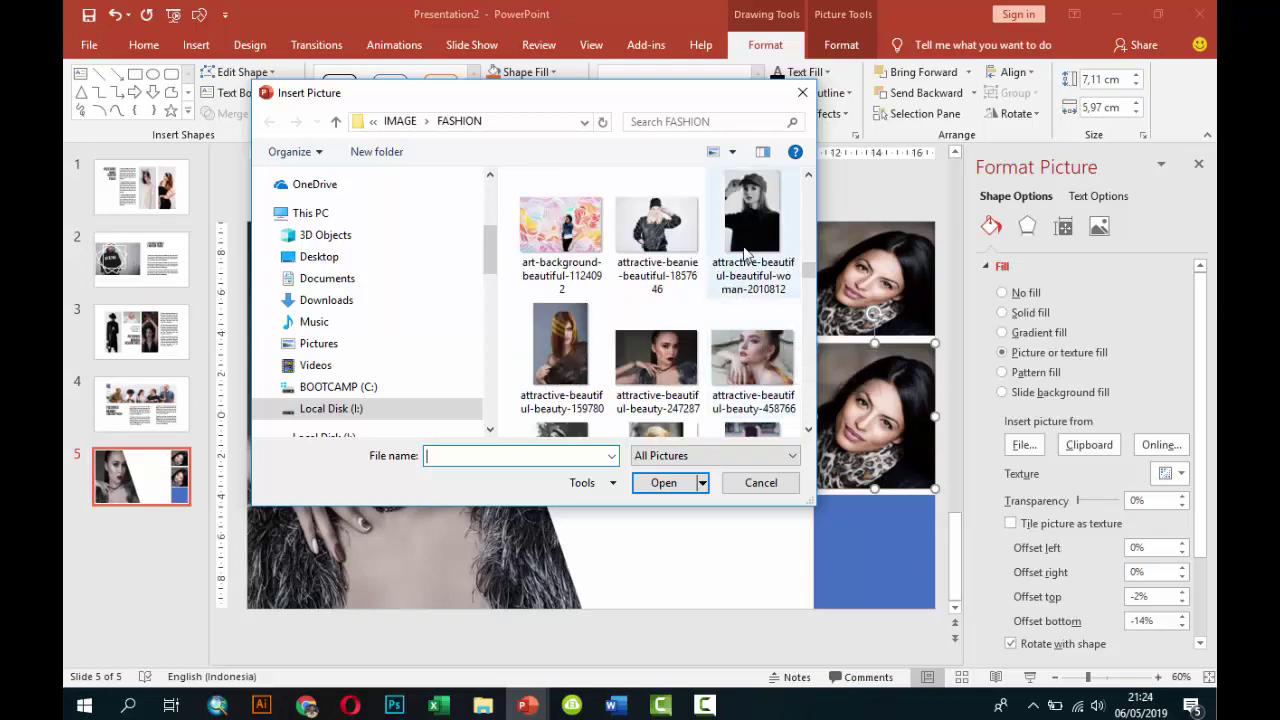
click(752, 240)
click(663, 482)
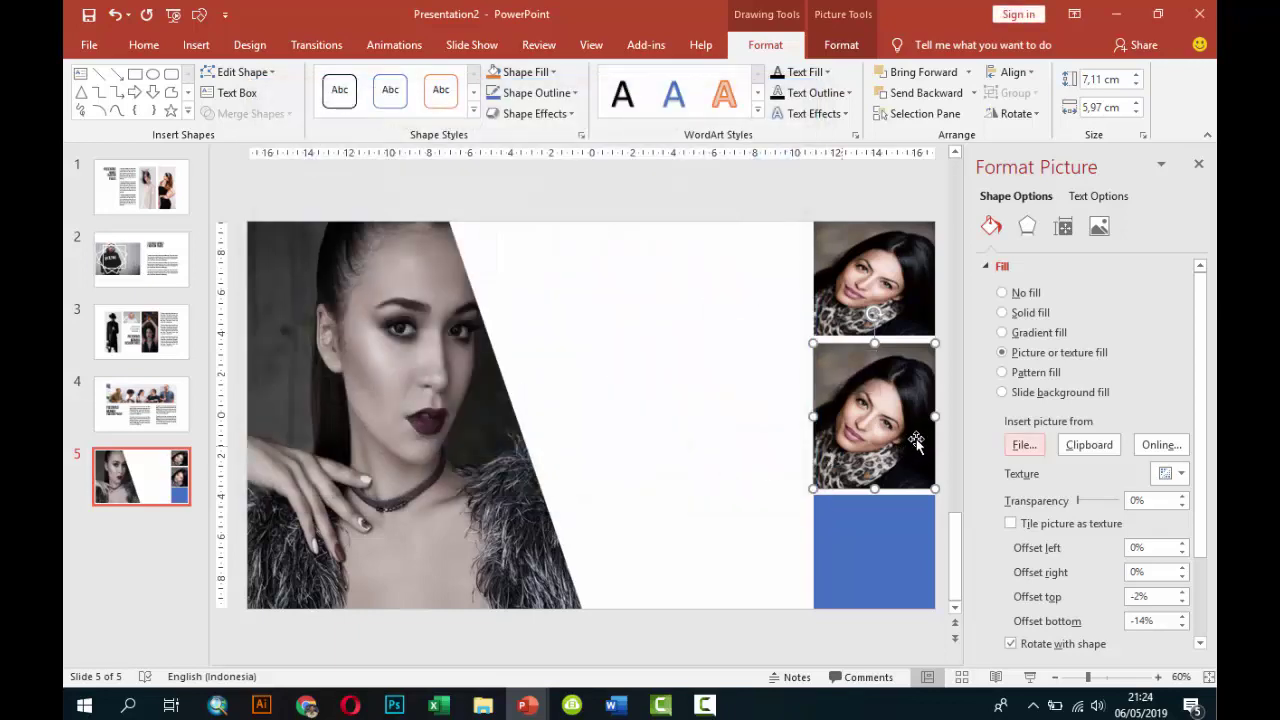
Fill the bottom rectangle with the portrait of the woman in a dark sweater.
click(903, 533)
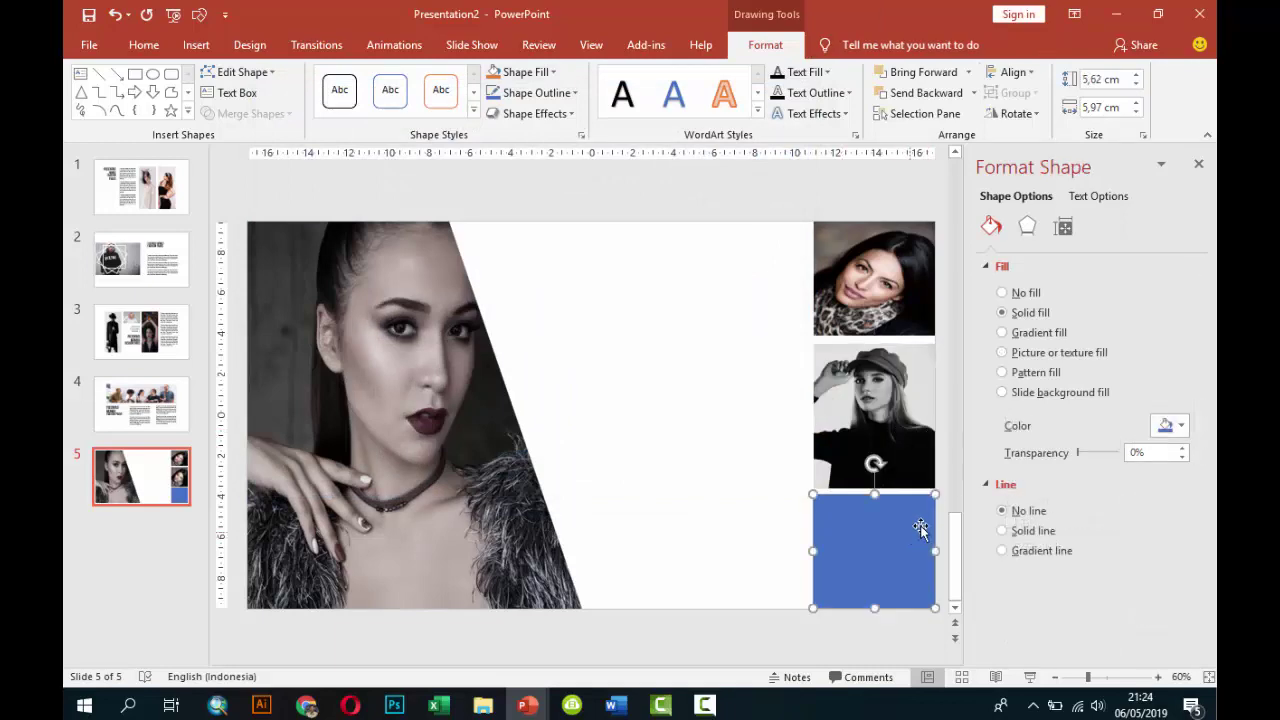
click(1016, 356)
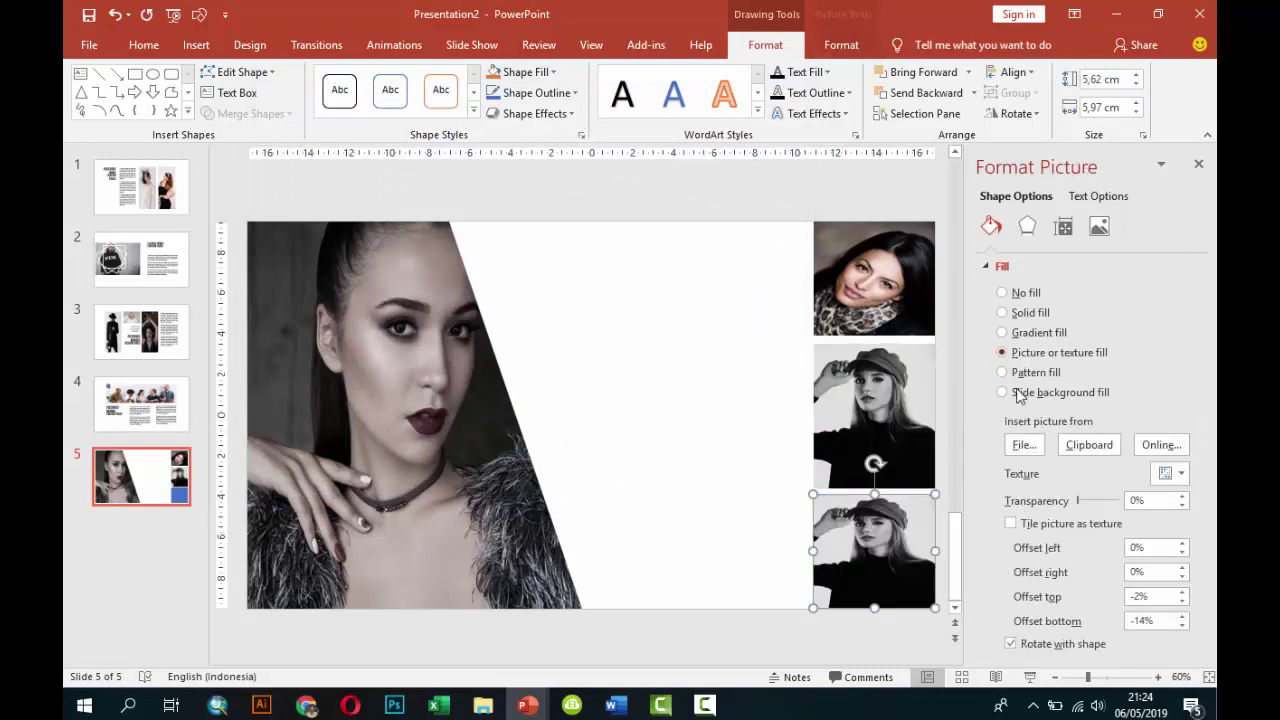
click(1022, 445)
scroll(724, 378, down, 2)
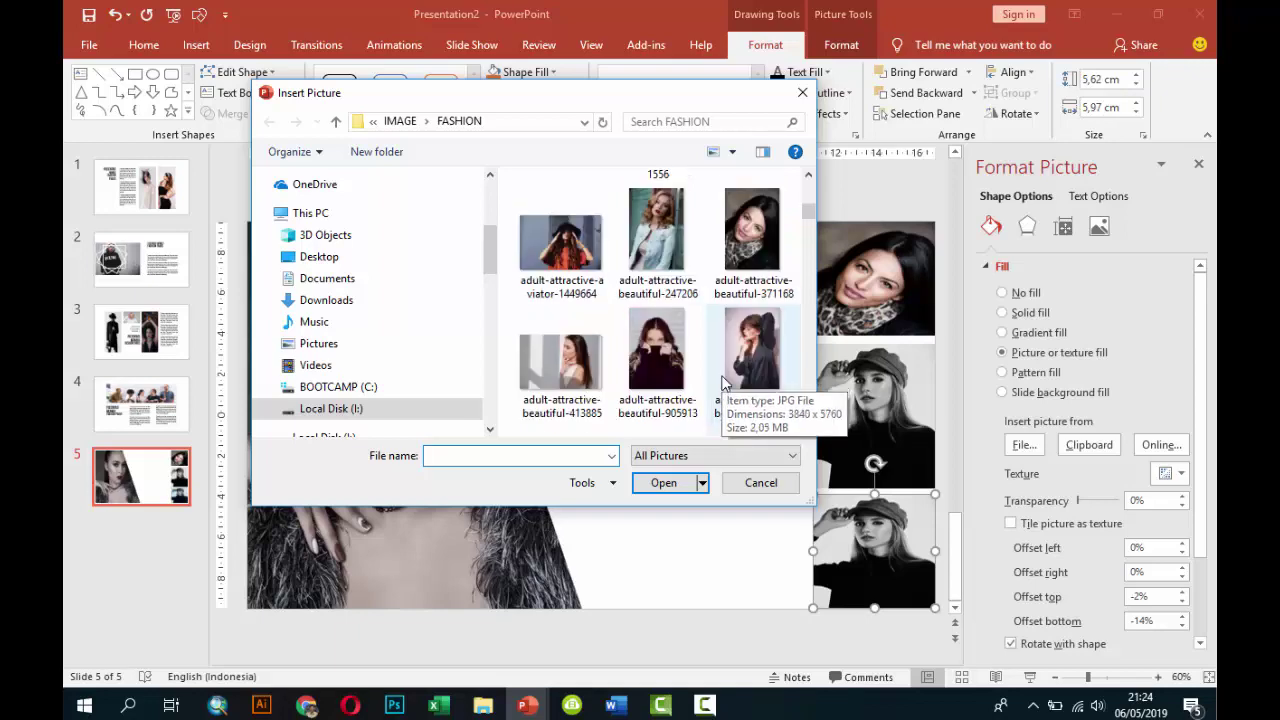
click(656, 355)
click(664, 482)
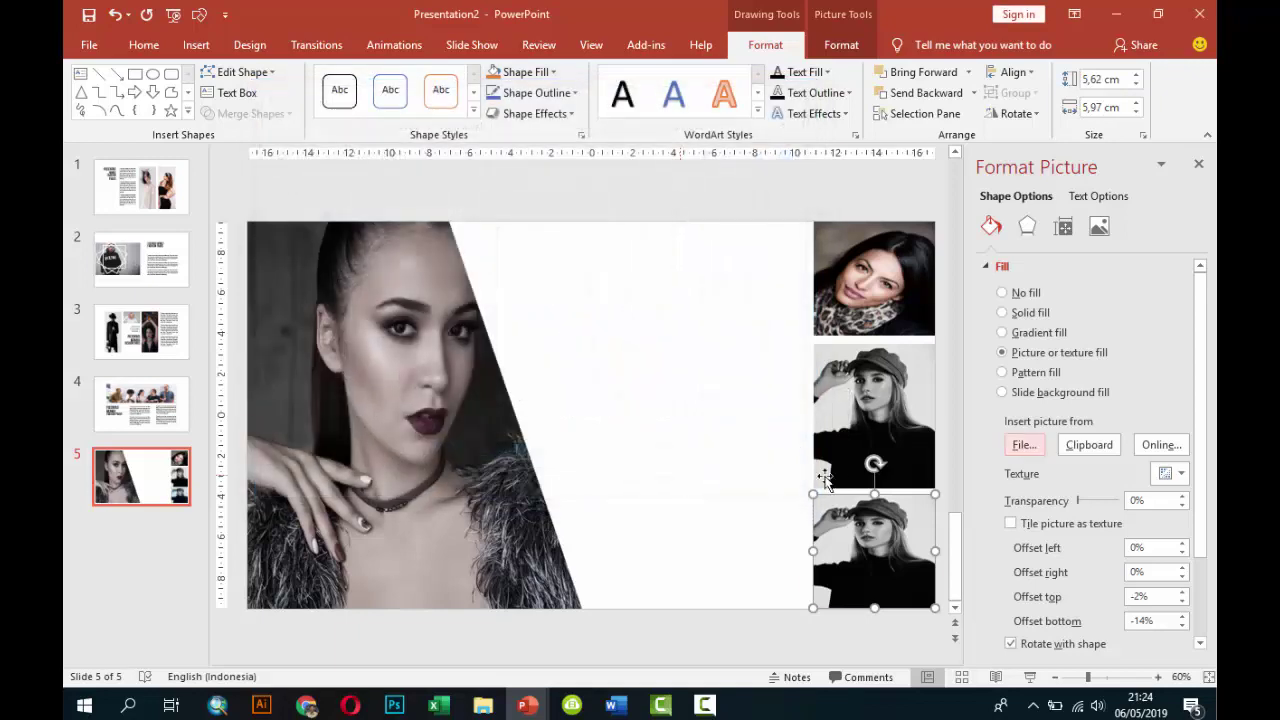
Set the bottom photo's offsets to -20% bottom and -24% top.
click(1182, 626)
click(1182, 626)
click(1182, 626)
click(1182, 601)
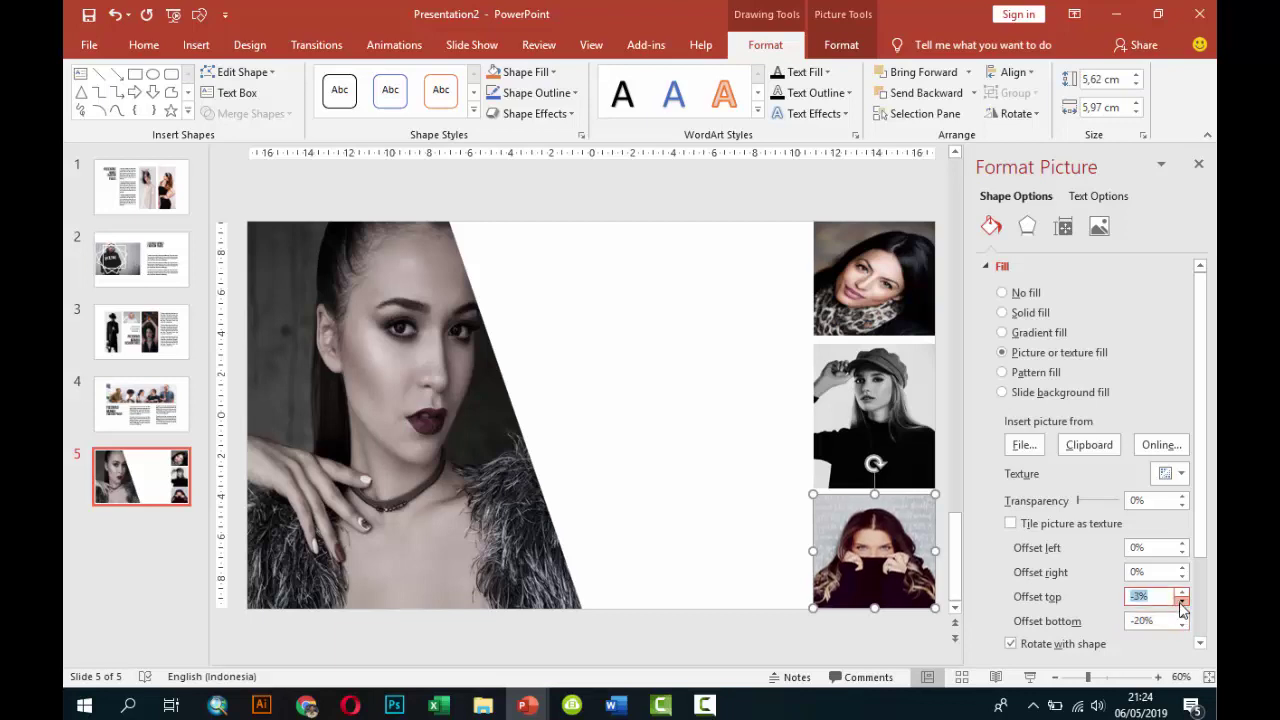
click(1182, 601)
click(1182, 601)
click(1182, 601)
click(1182, 601)
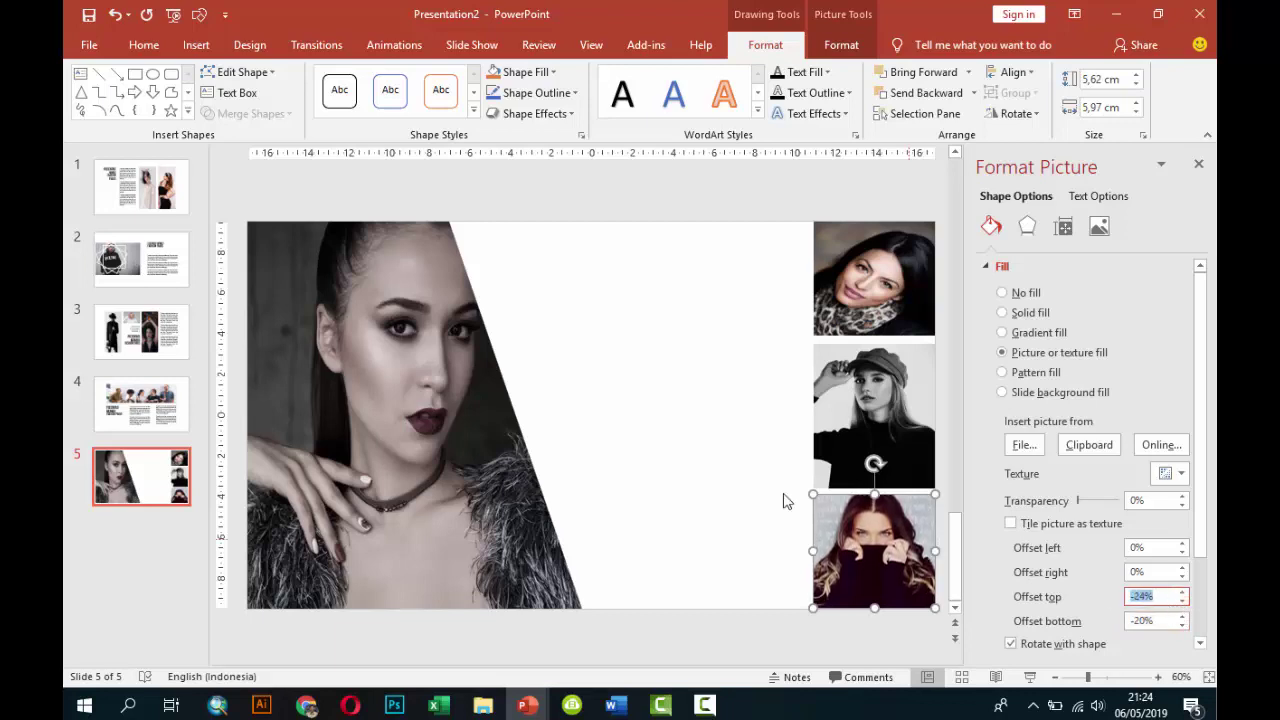
click(758, 468)
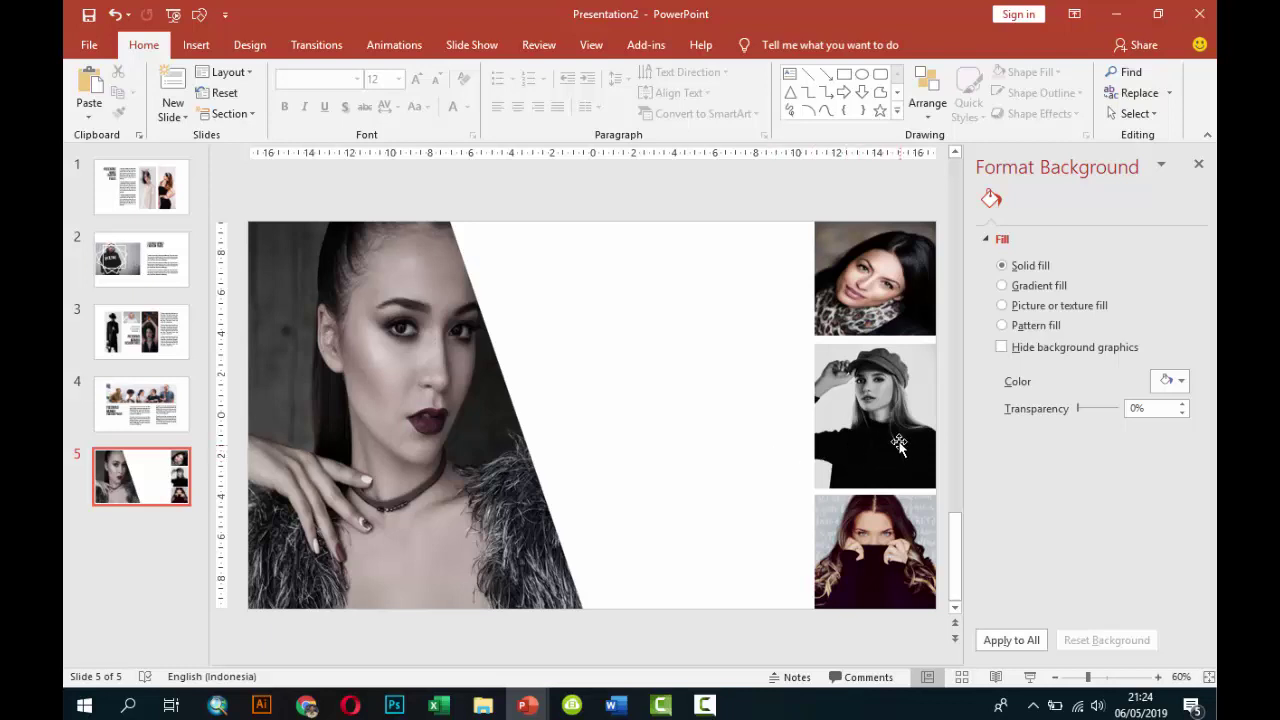
Duplicate the top-right photo frame to its left and fill it with the adult-camera-clothes-1597 image.
click(858, 314)
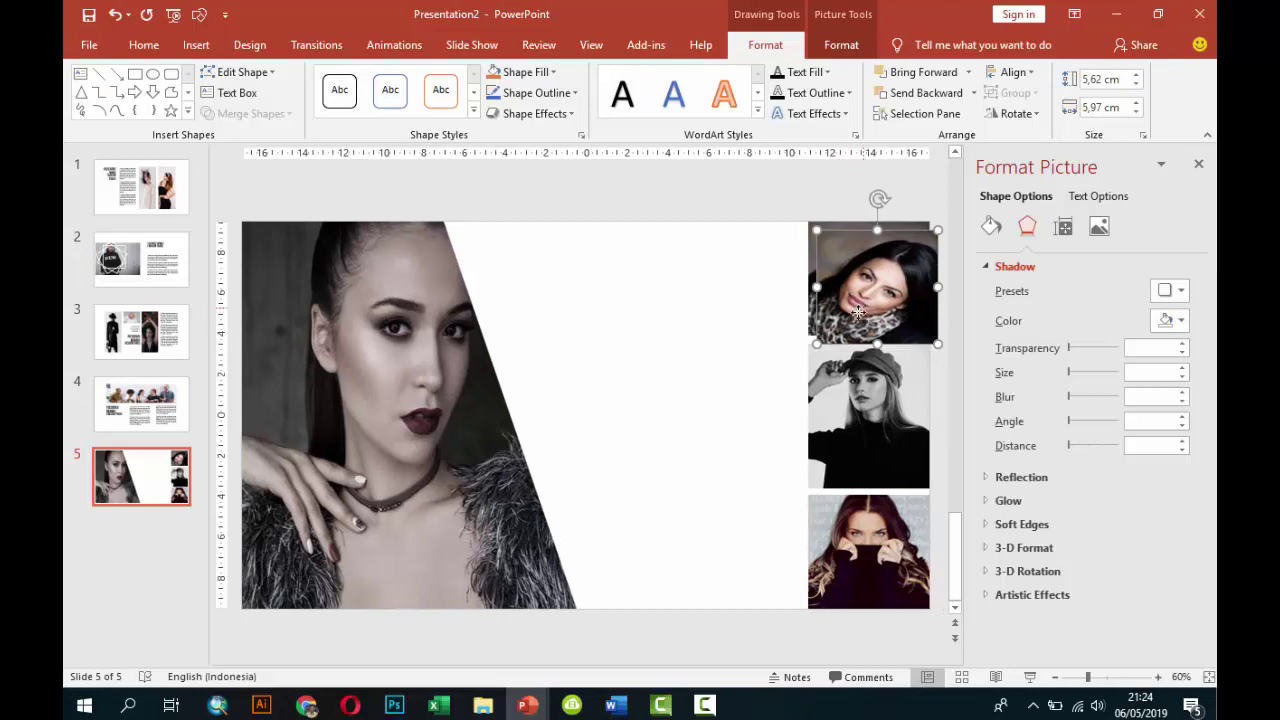
drag(858, 314, 771, 364)
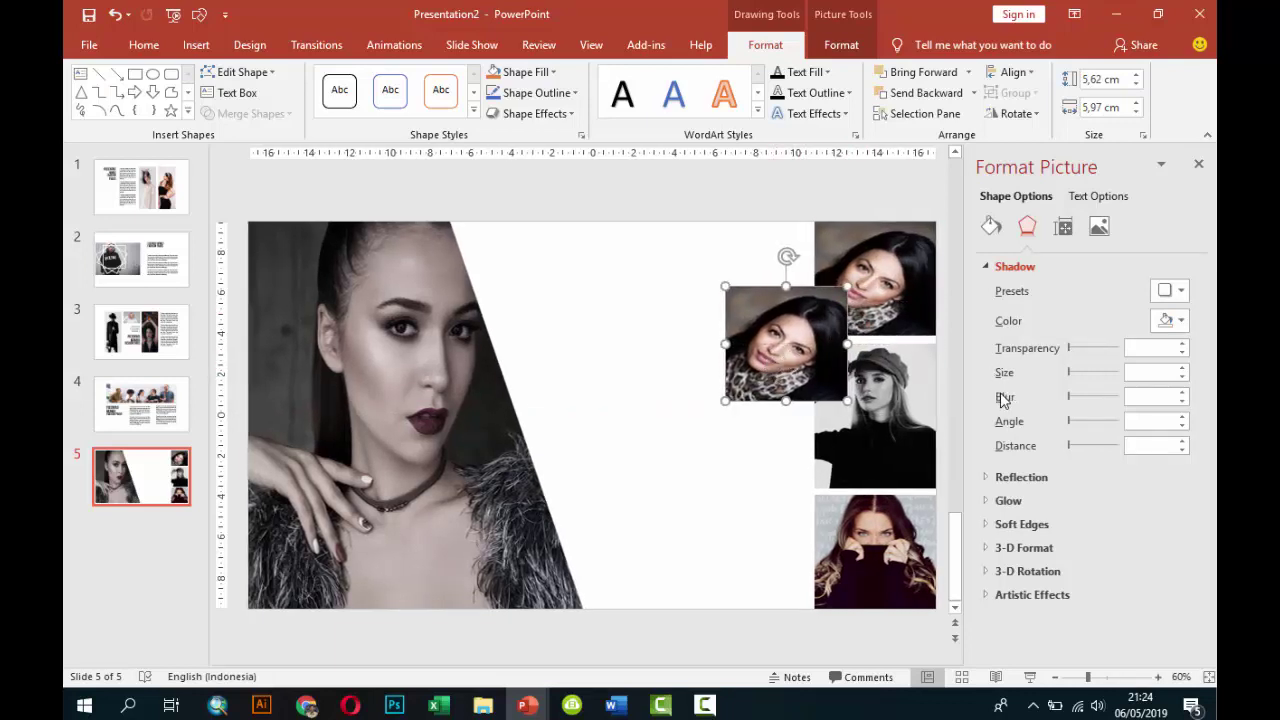
click(980, 234)
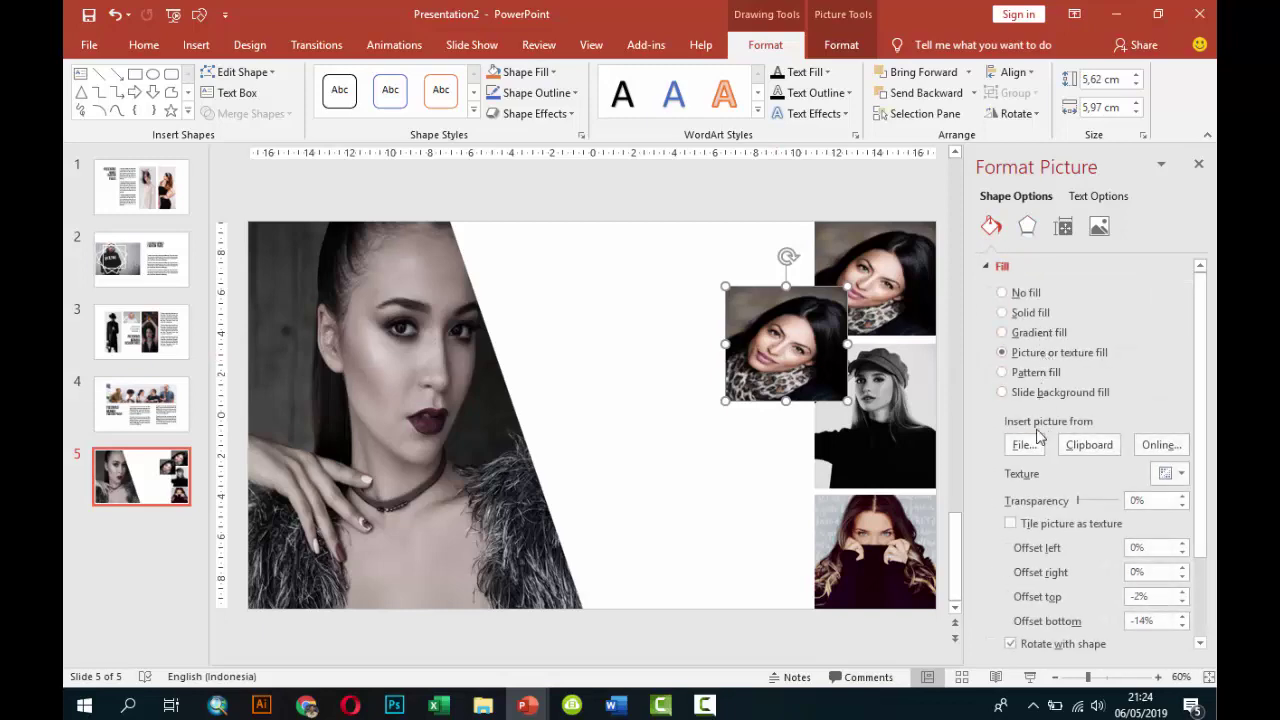
click(1034, 442)
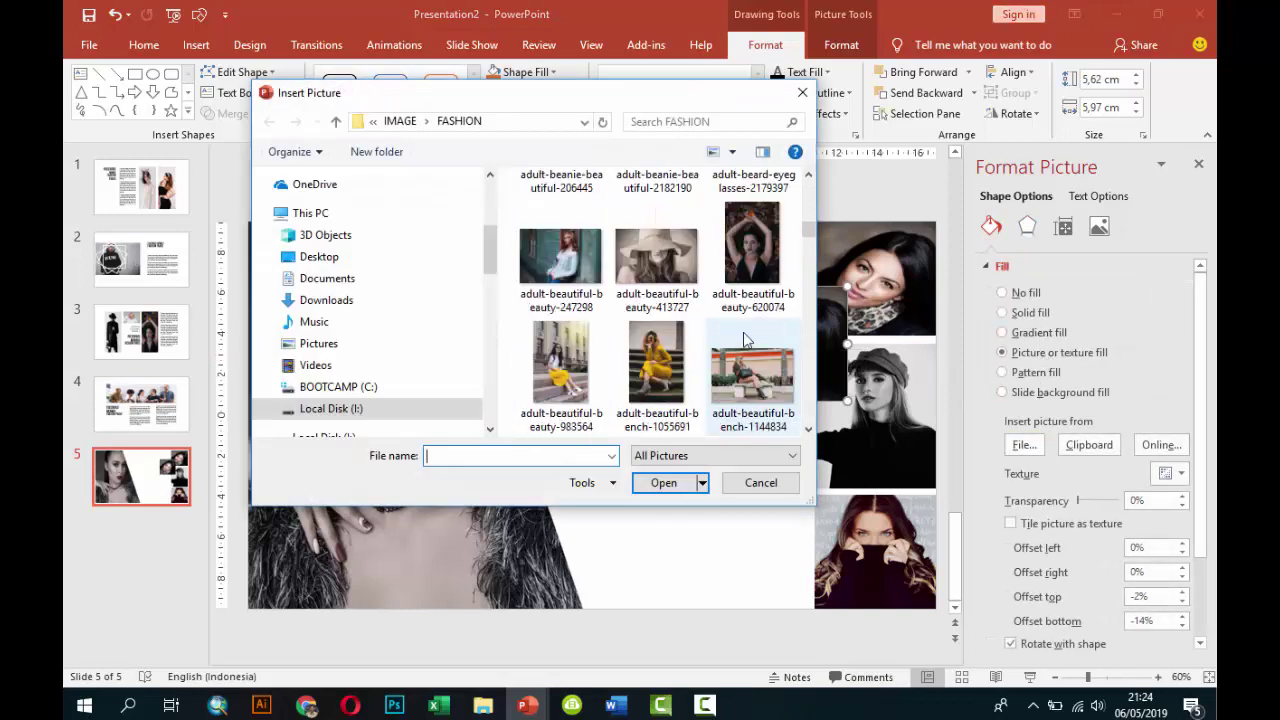
scroll(743, 340, down, 5)
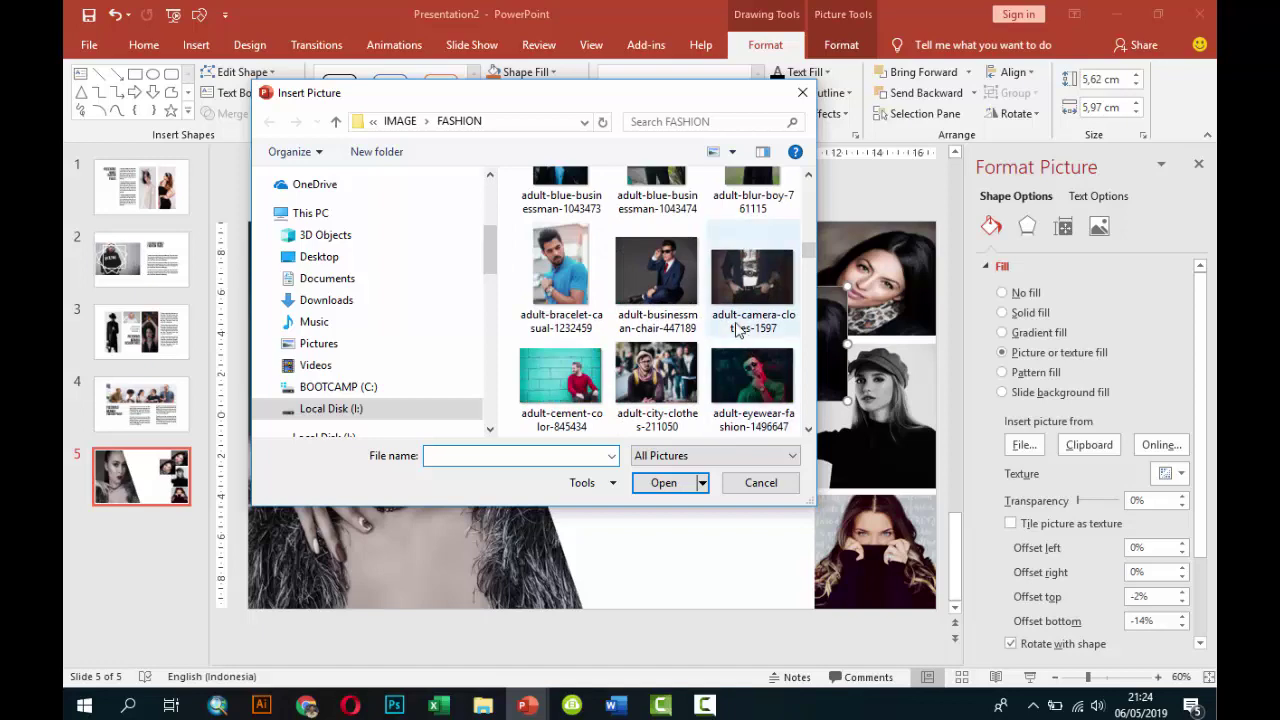
click(750, 305)
click(663, 483)
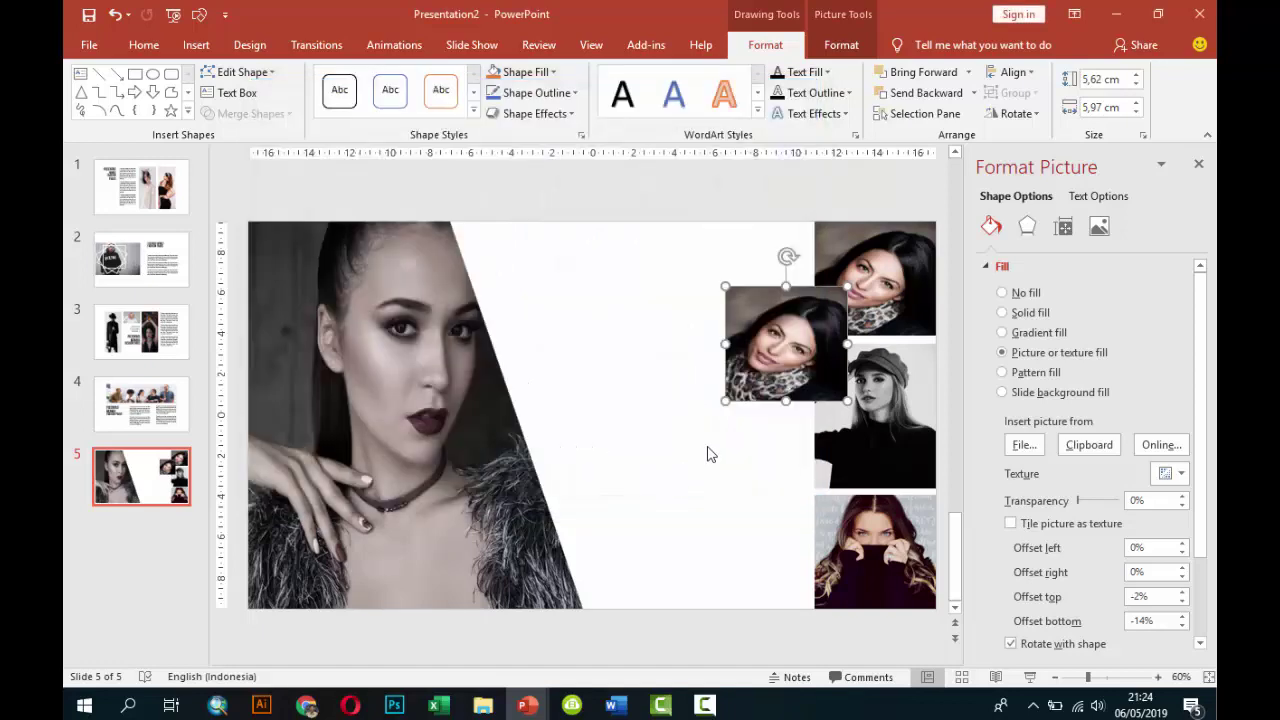
Set the new photo's offsets to left -5%, right -4%, top 0% and bottom -1%.
click(1182, 617)
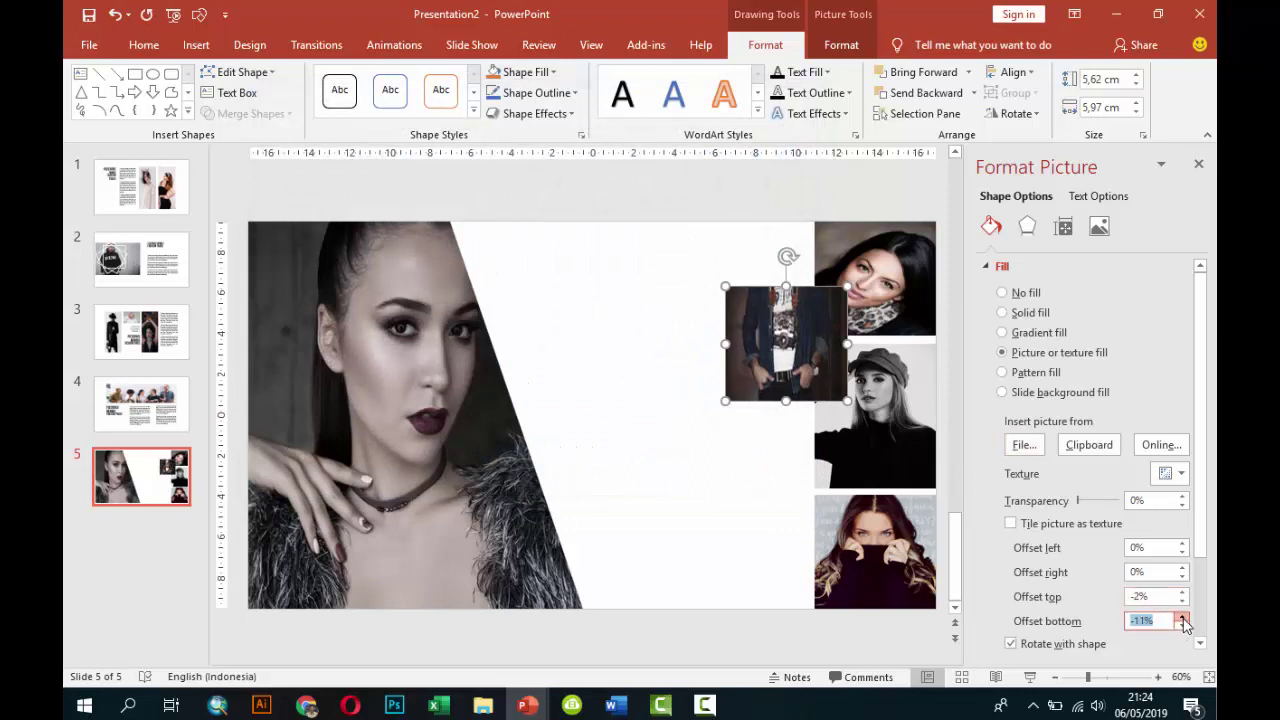
click(1182, 592)
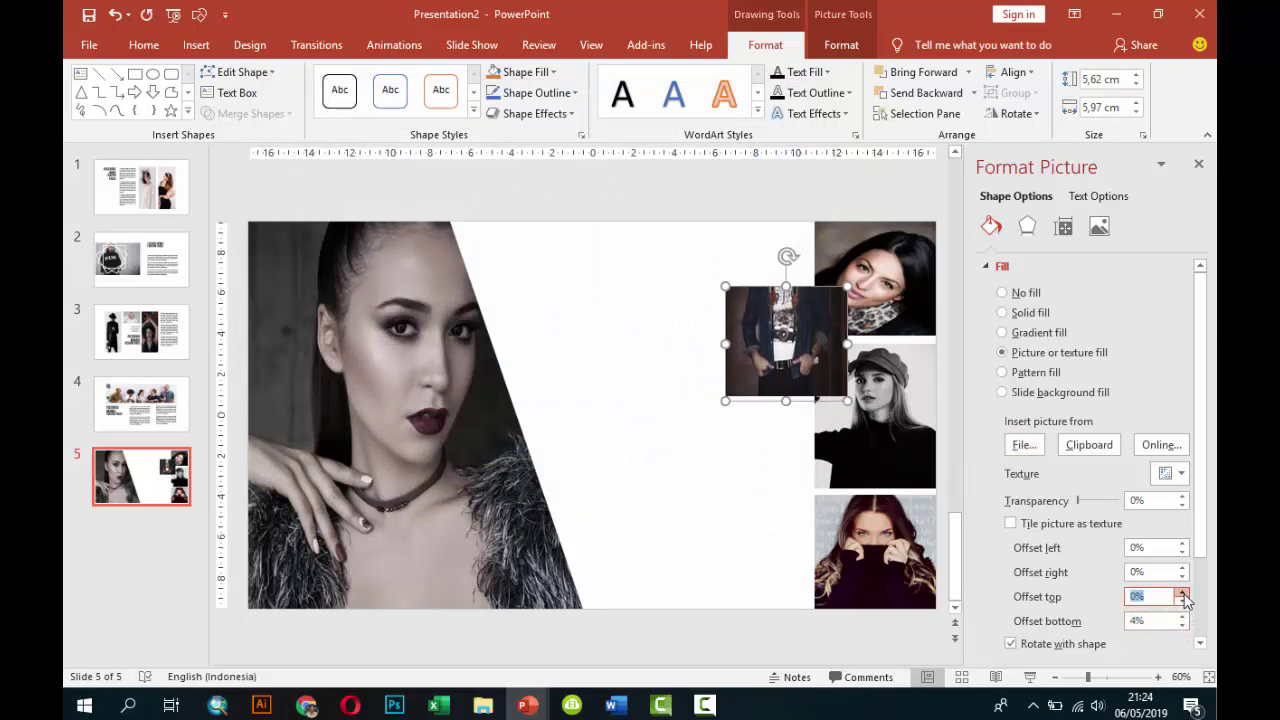
click(1182, 578)
click(1182, 577)
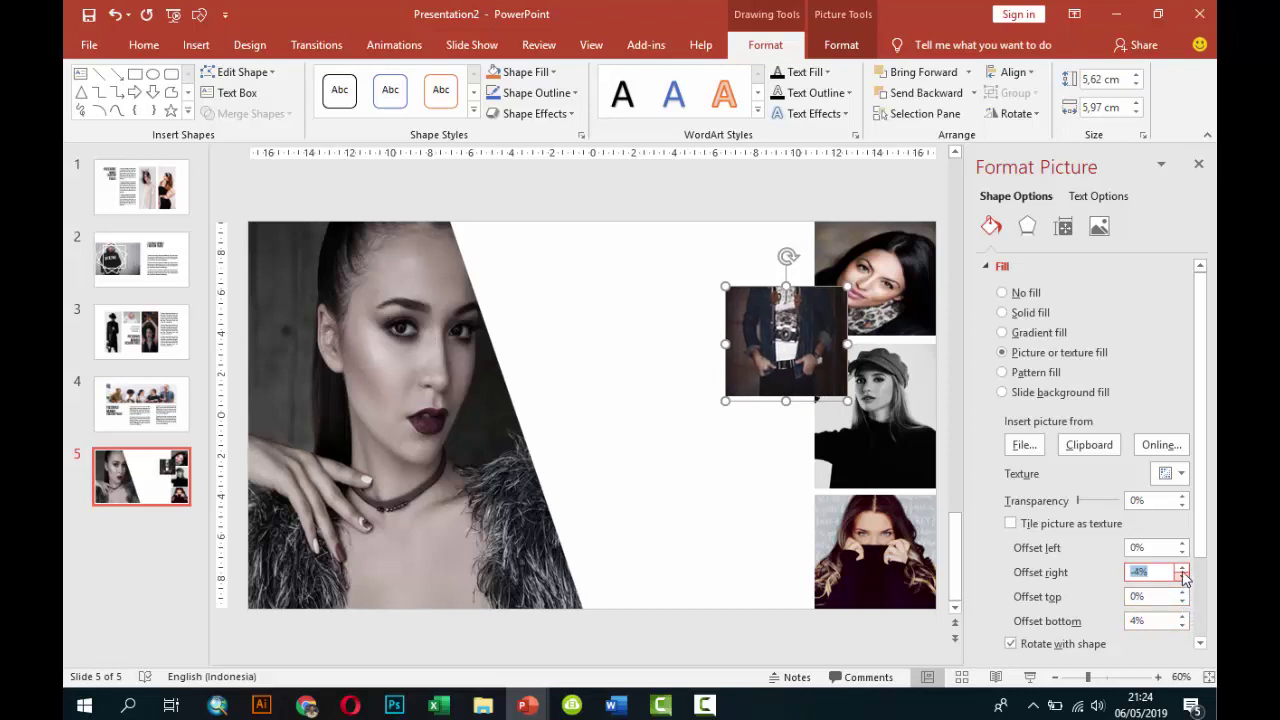
click(1182, 552)
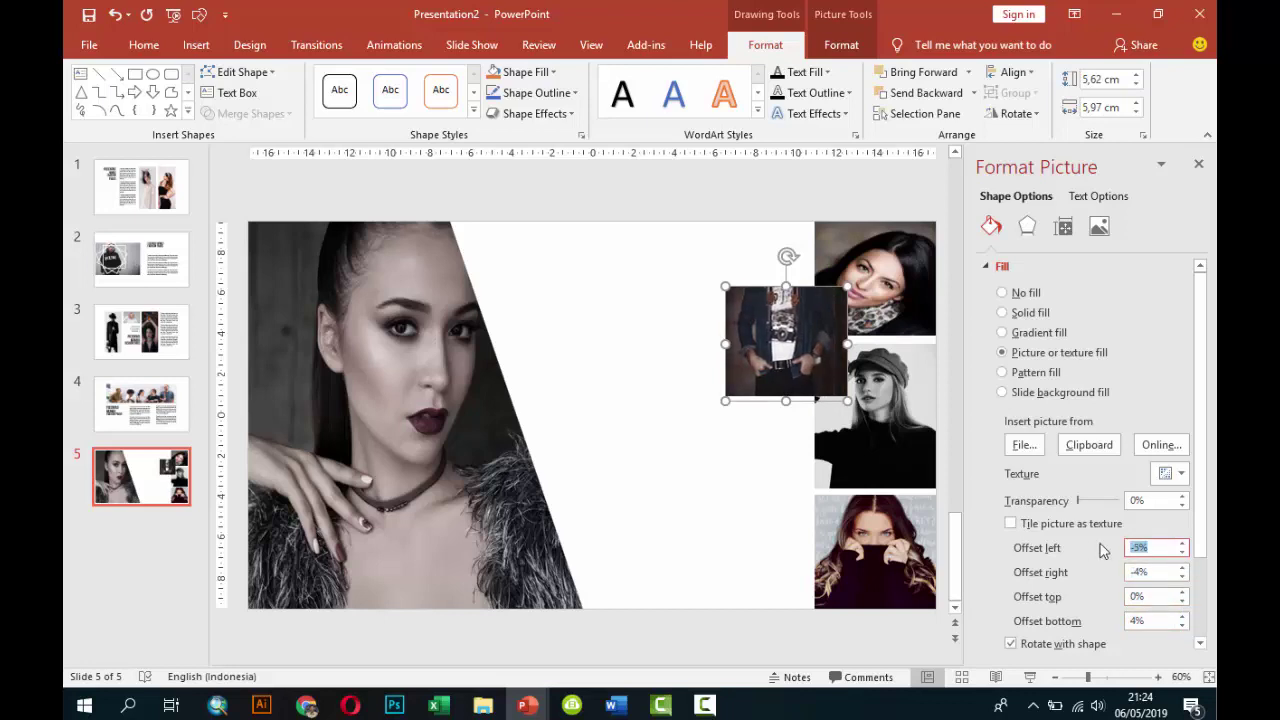
click(1182, 626)
click(1182, 626)
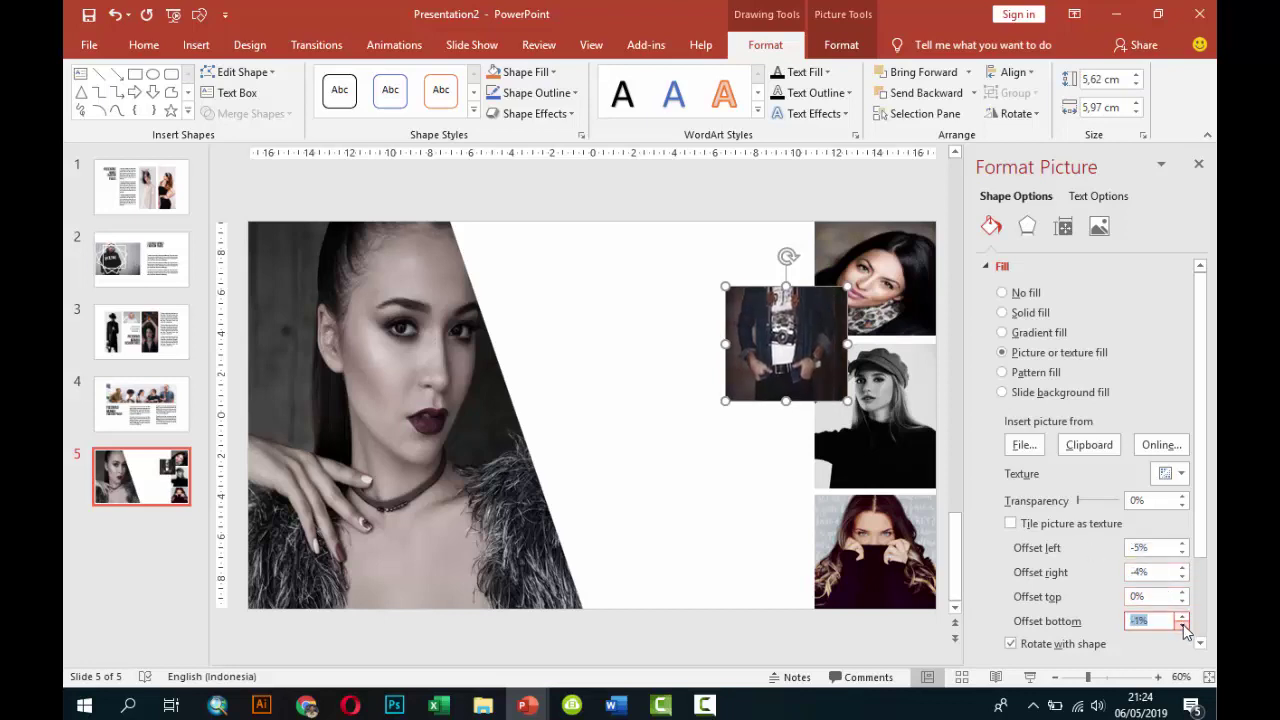
click(720, 432)
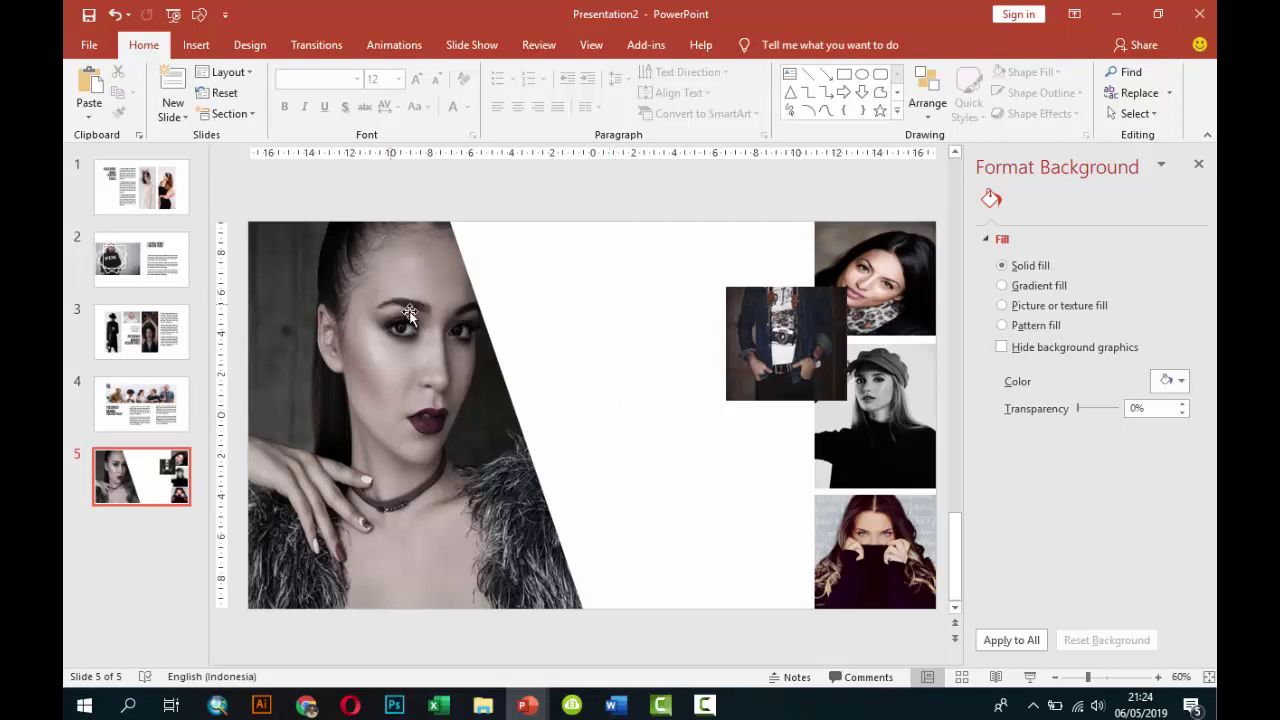
Draw a steep parallelogram on the portrait's face, flip it horizontally and shift it left.
click(196, 45)
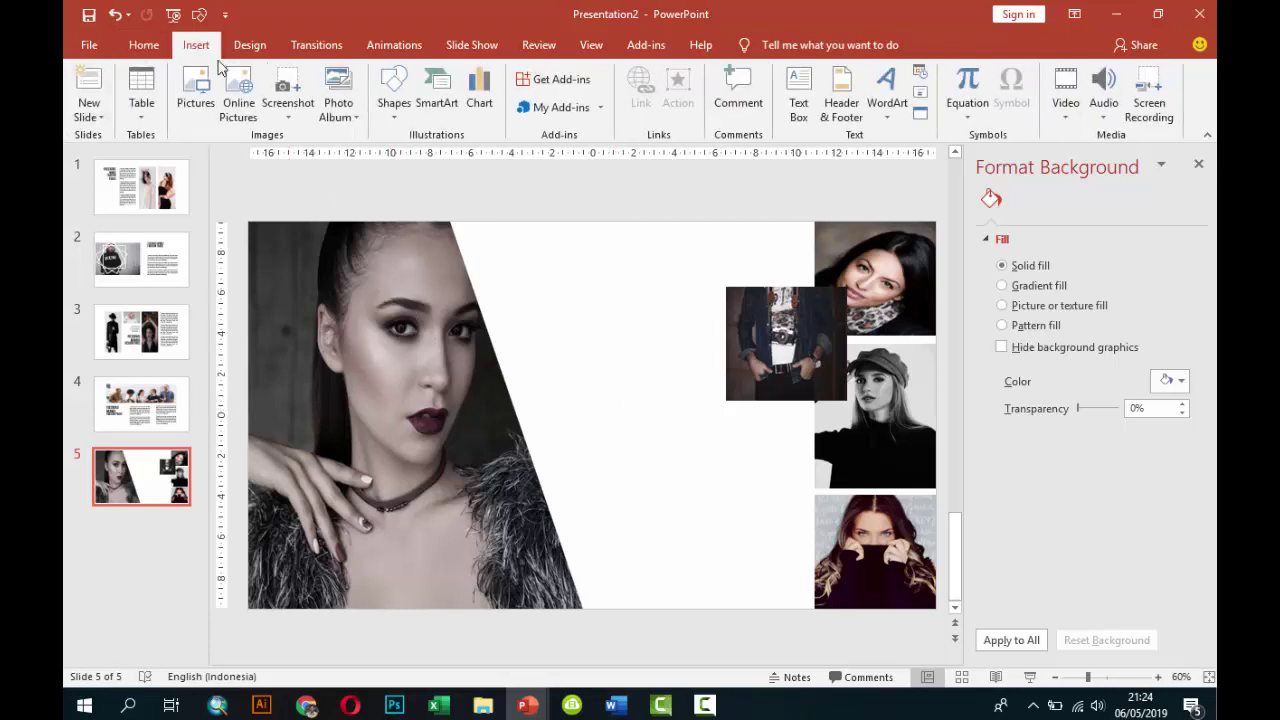
click(392, 97)
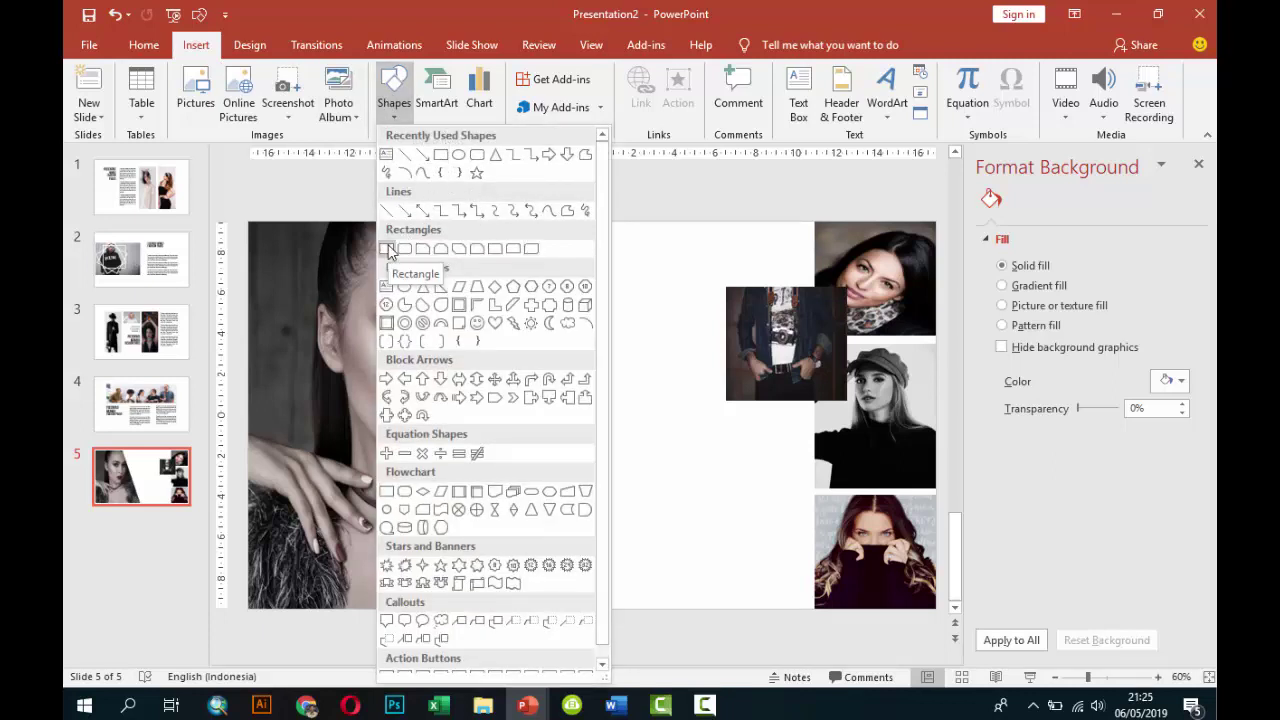
click(459, 288)
drag(441, 353, 530, 400)
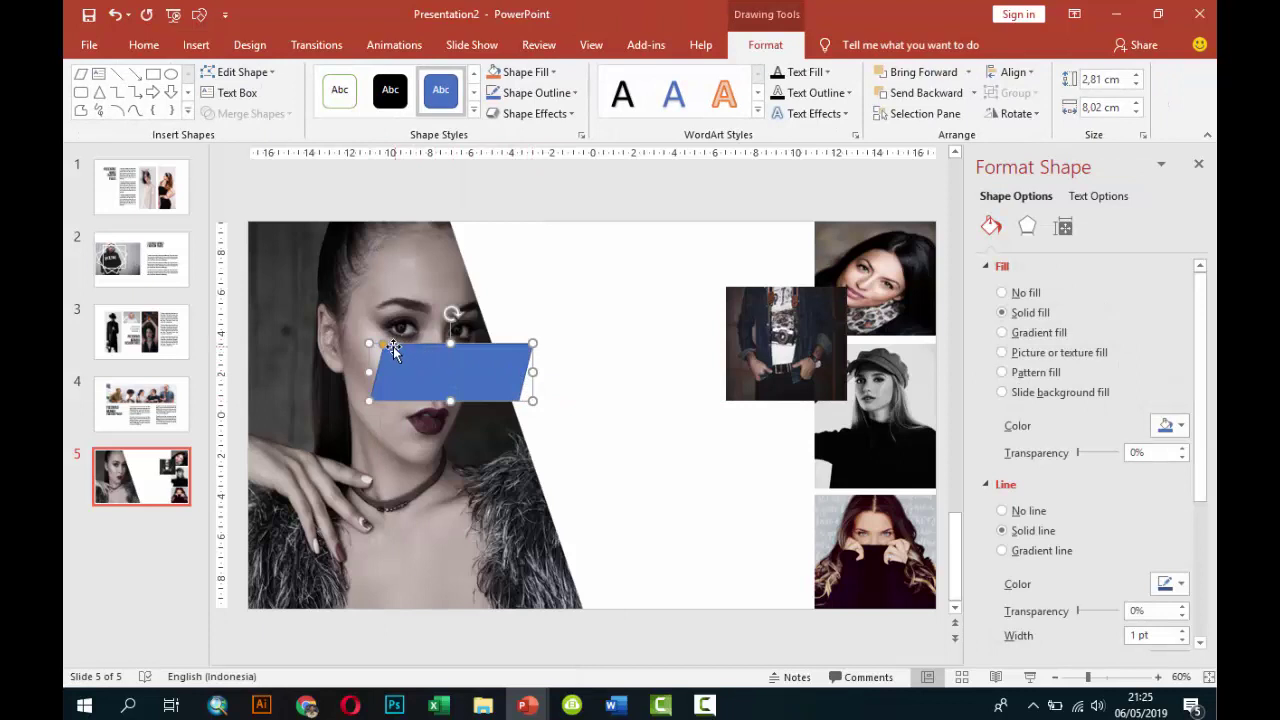
drag(382, 344, 391, 344)
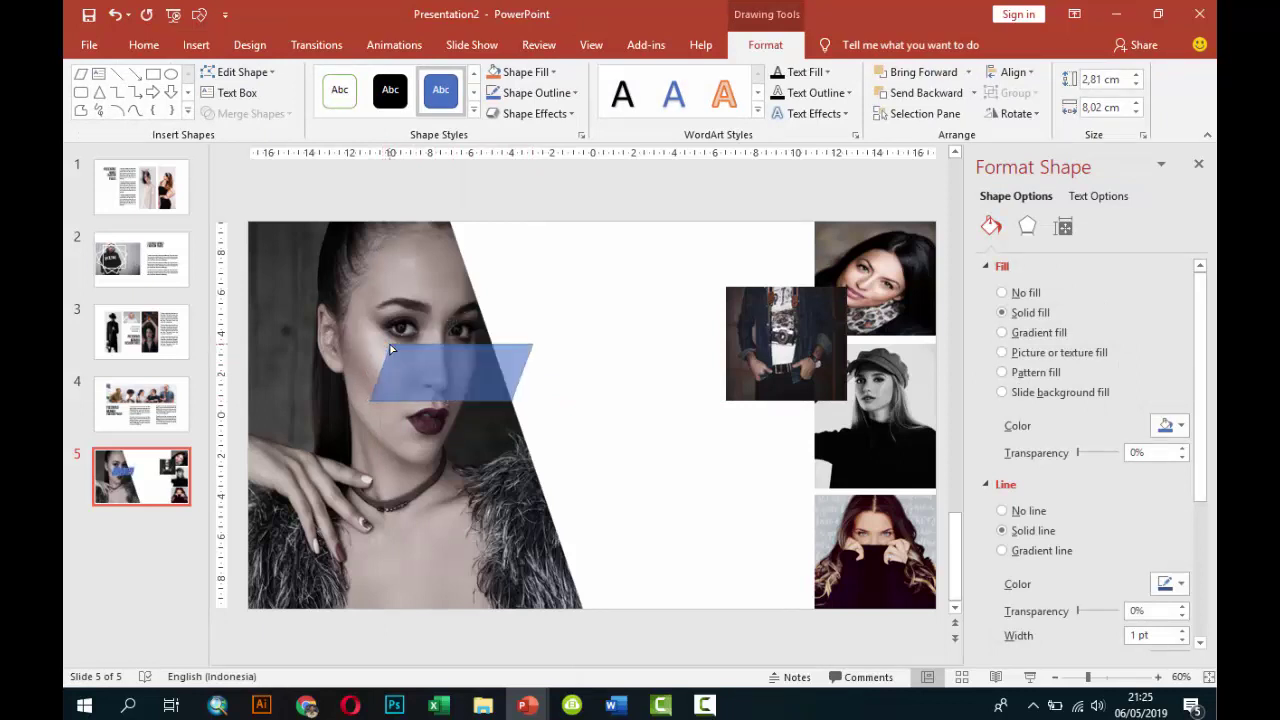
click(1015, 113)
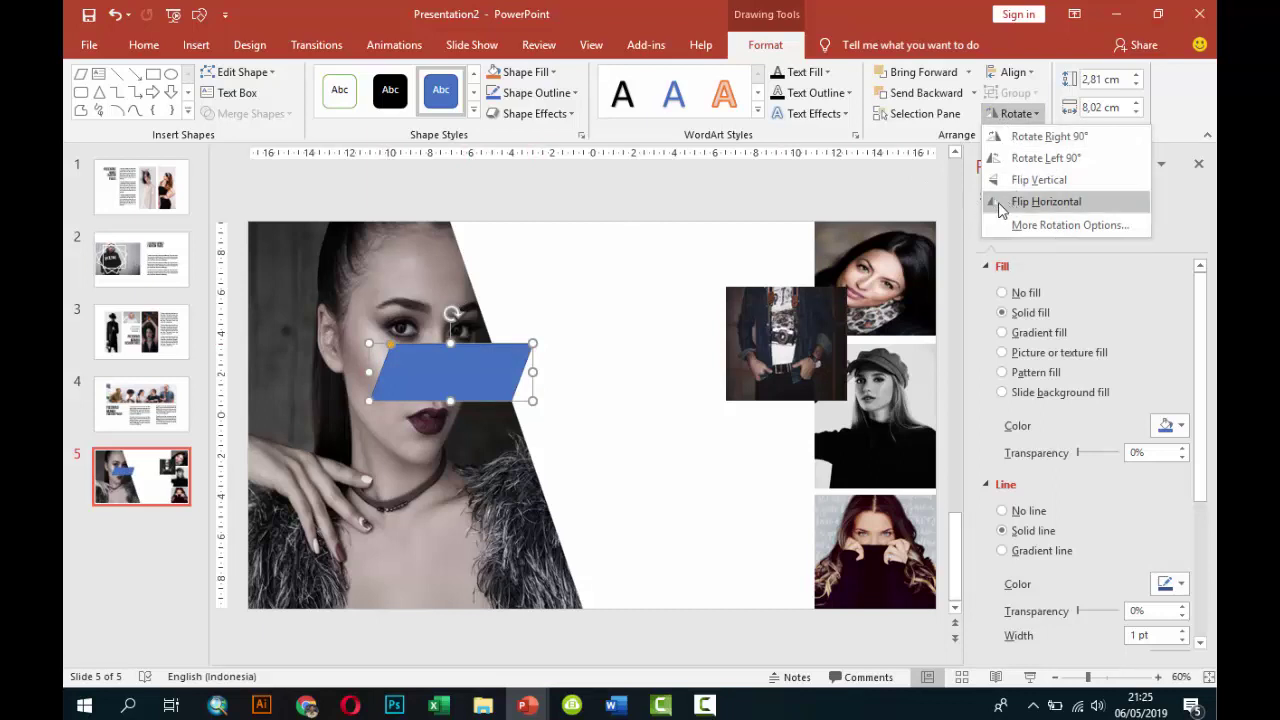
click(1001, 204)
drag(518, 368, 495, 376)
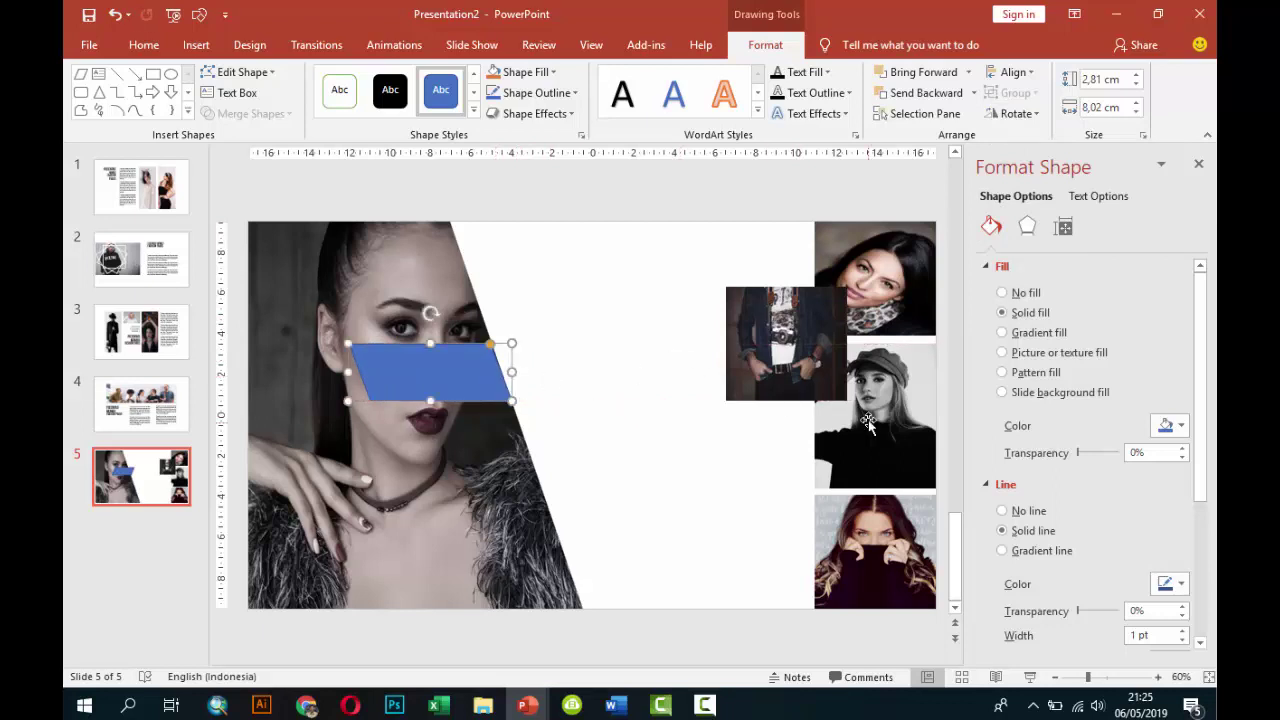
Remove the parallelogram's outline and fill it white at 62% transparency.
click(1038, 514)
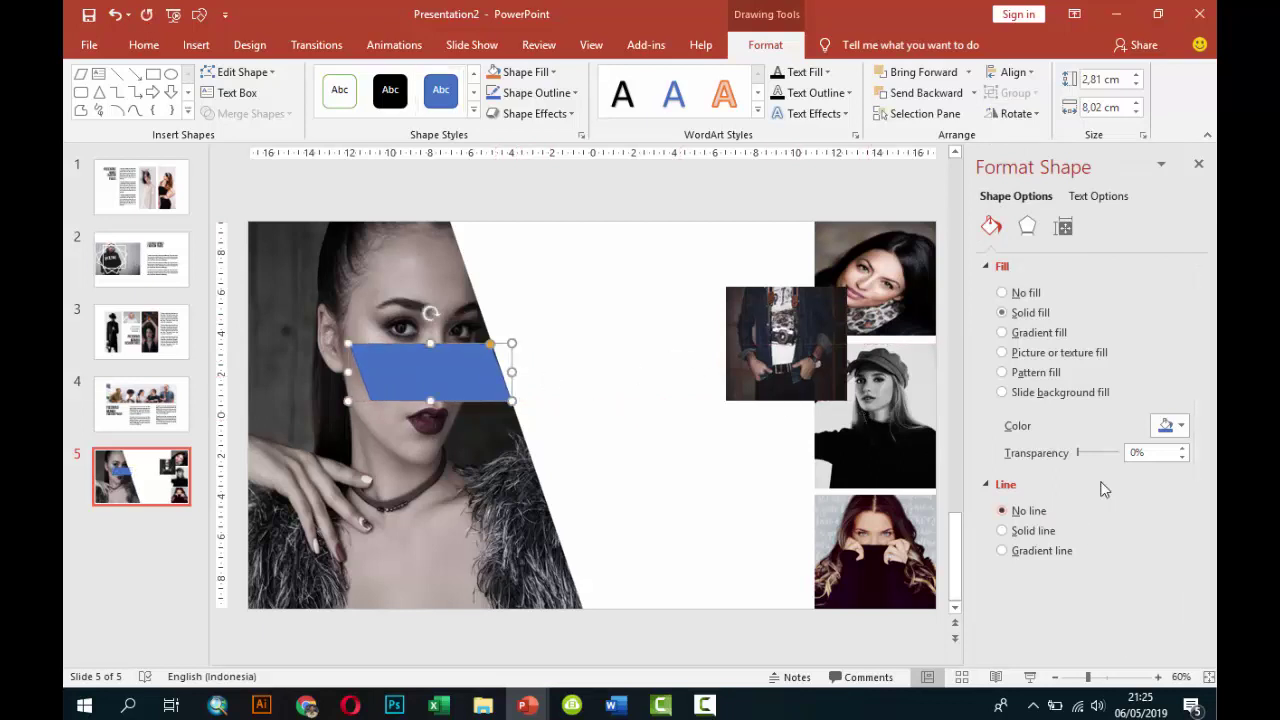
click(1170, 425)
click(1070, 467)
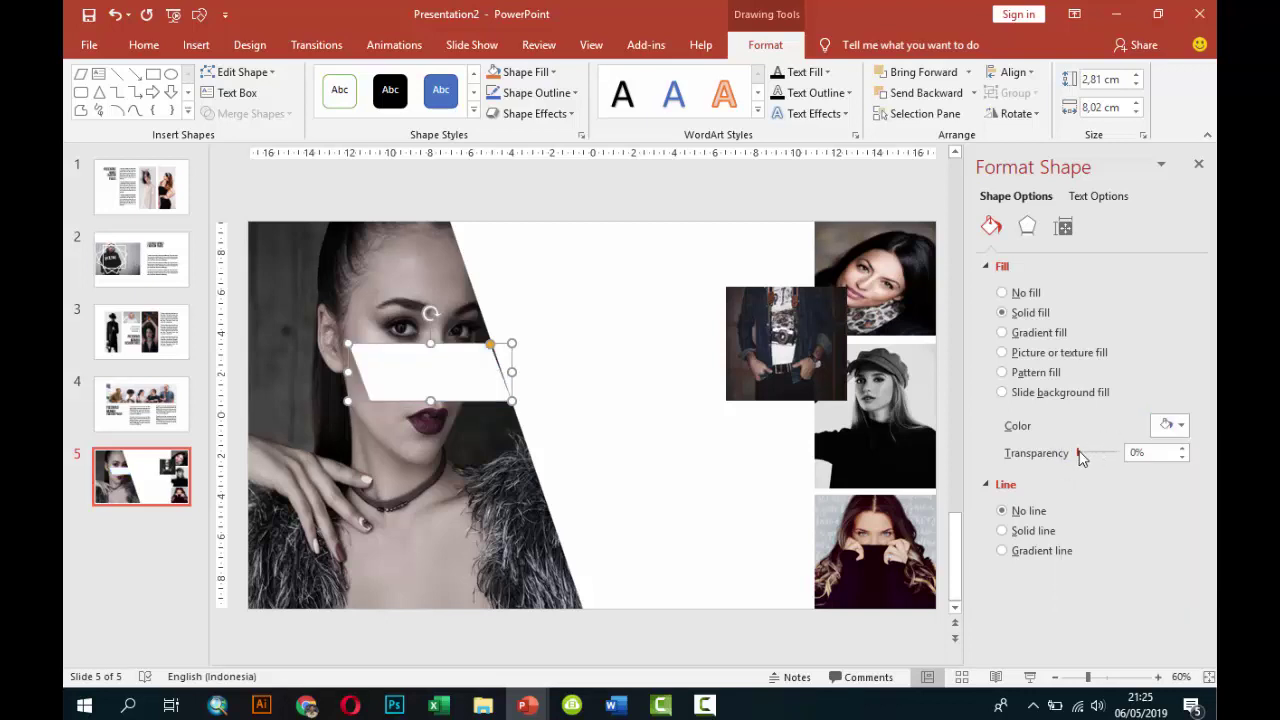
drag(1080, 451, 1105, 458)
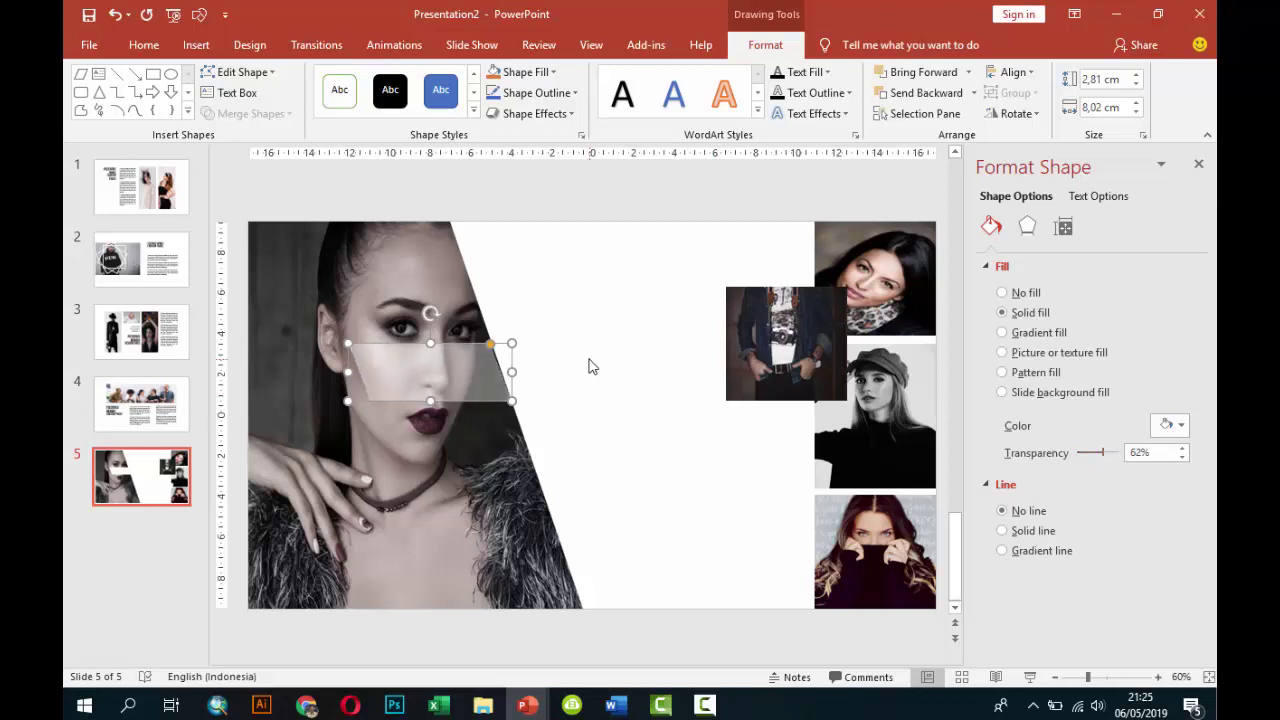
Slightly adjust the band's slant and check the translucent look on the face.
ctrl+scroll(590, 366, up, 9)
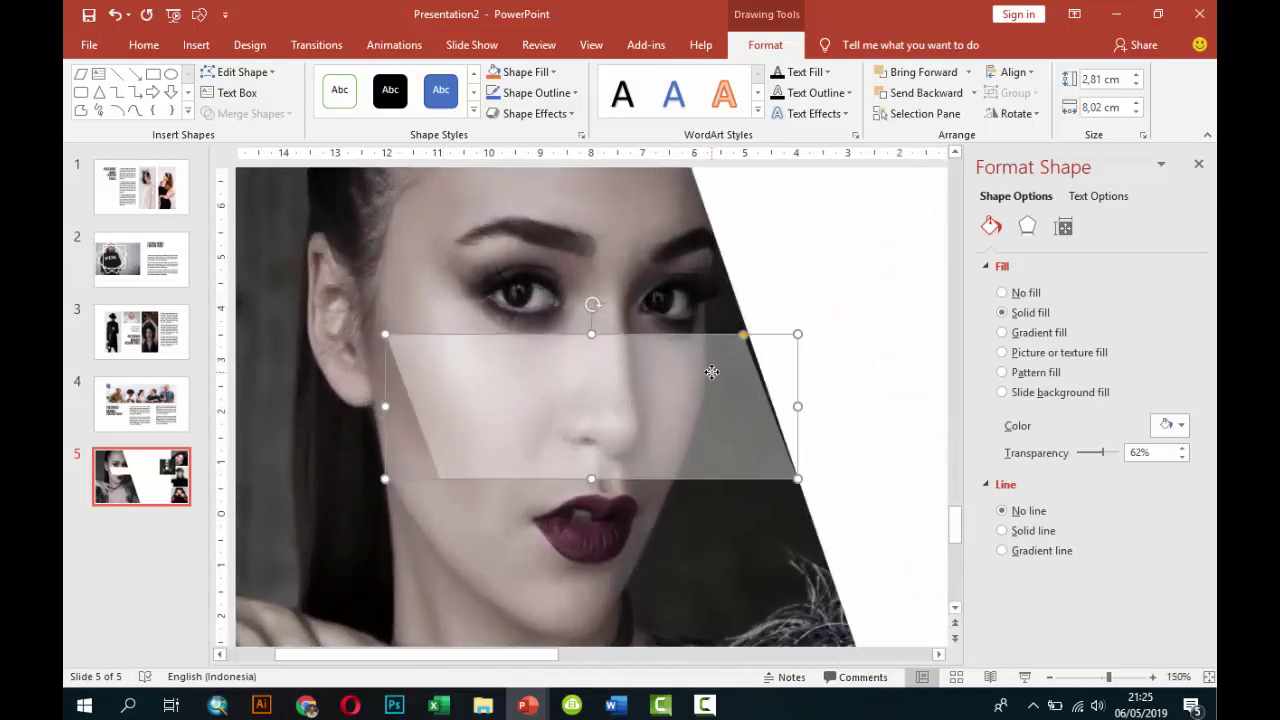
drag(743, 337, 748, 336)
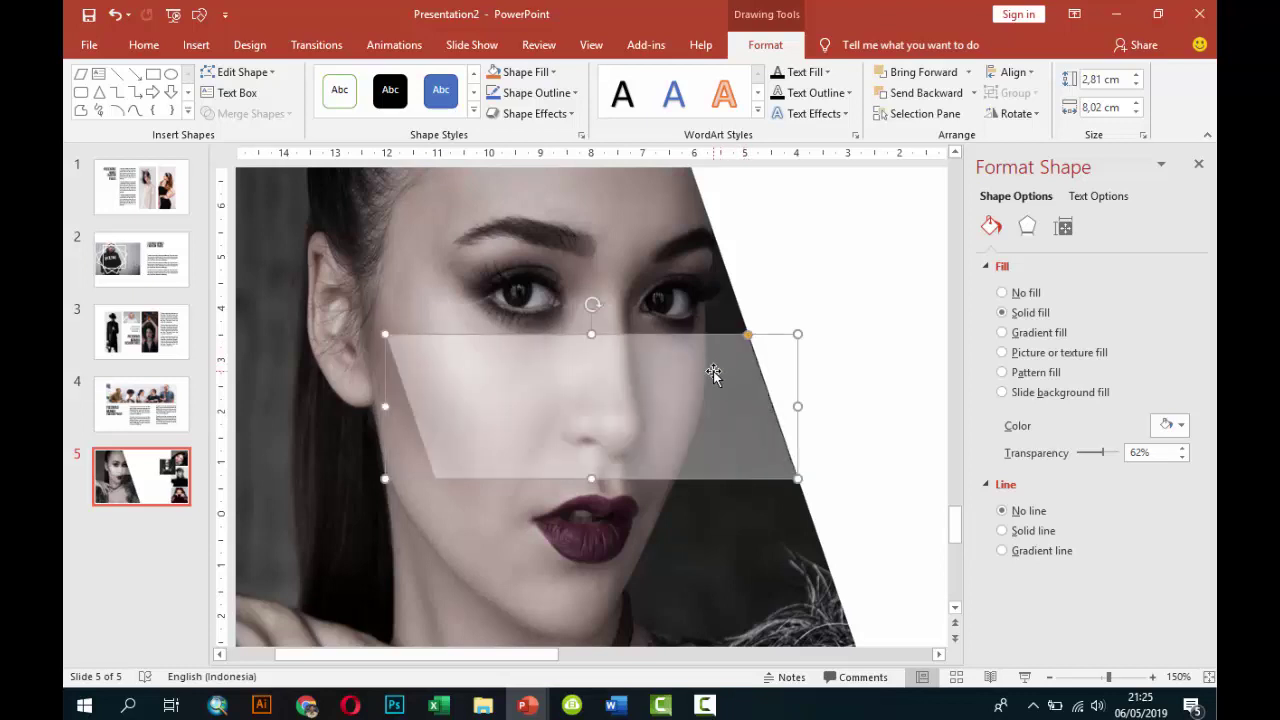
scroll(713, 371, down, 5)
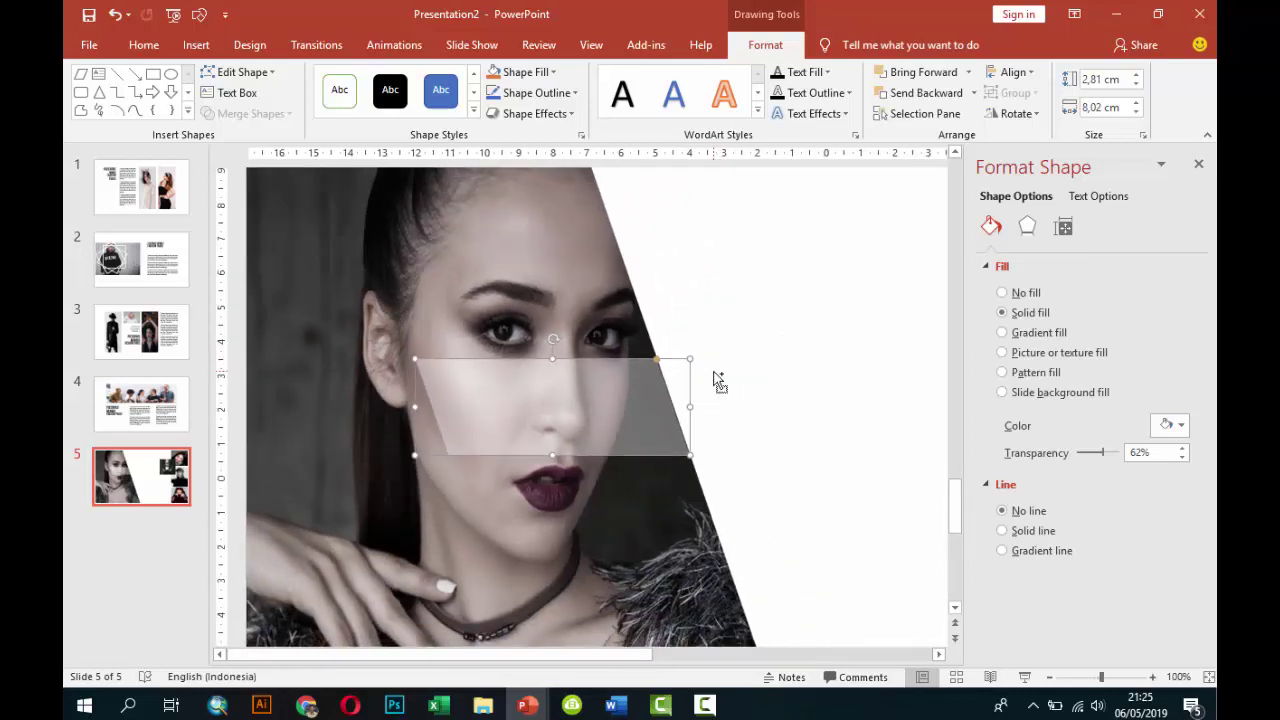
scroll(716, 378, down, 3)
scroll(673, 361, down, 2)
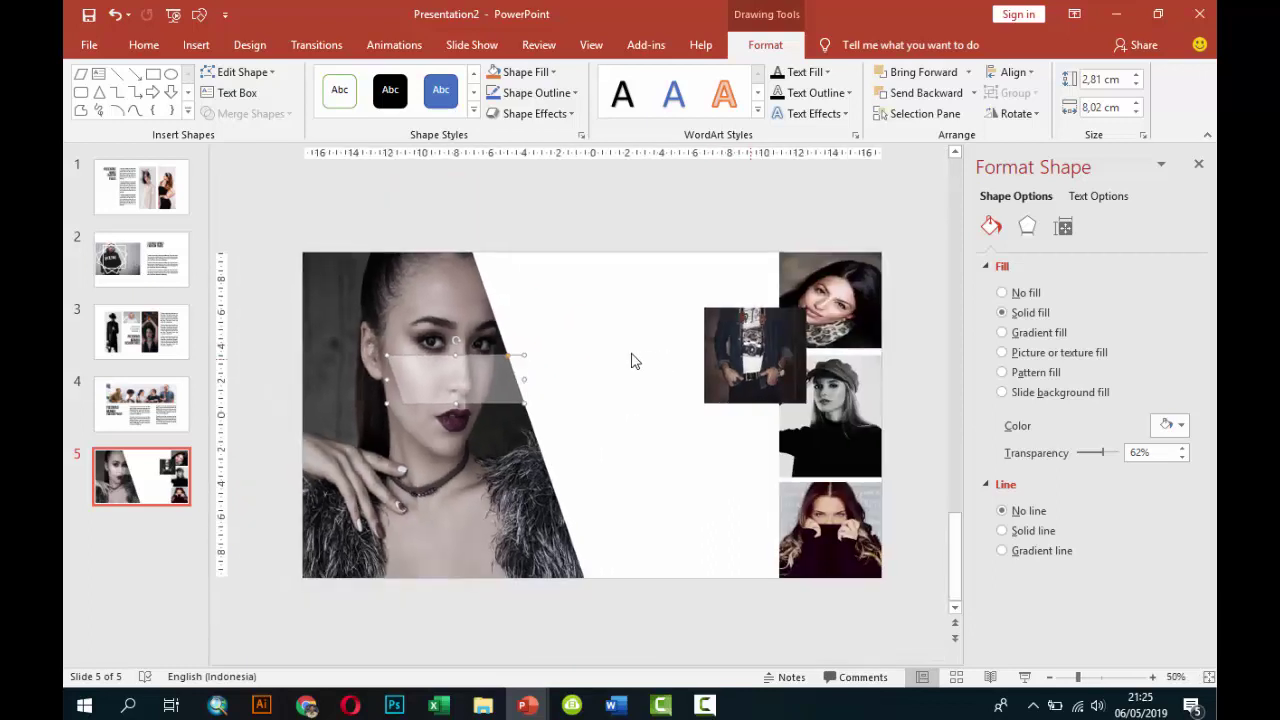
click(602, 369)
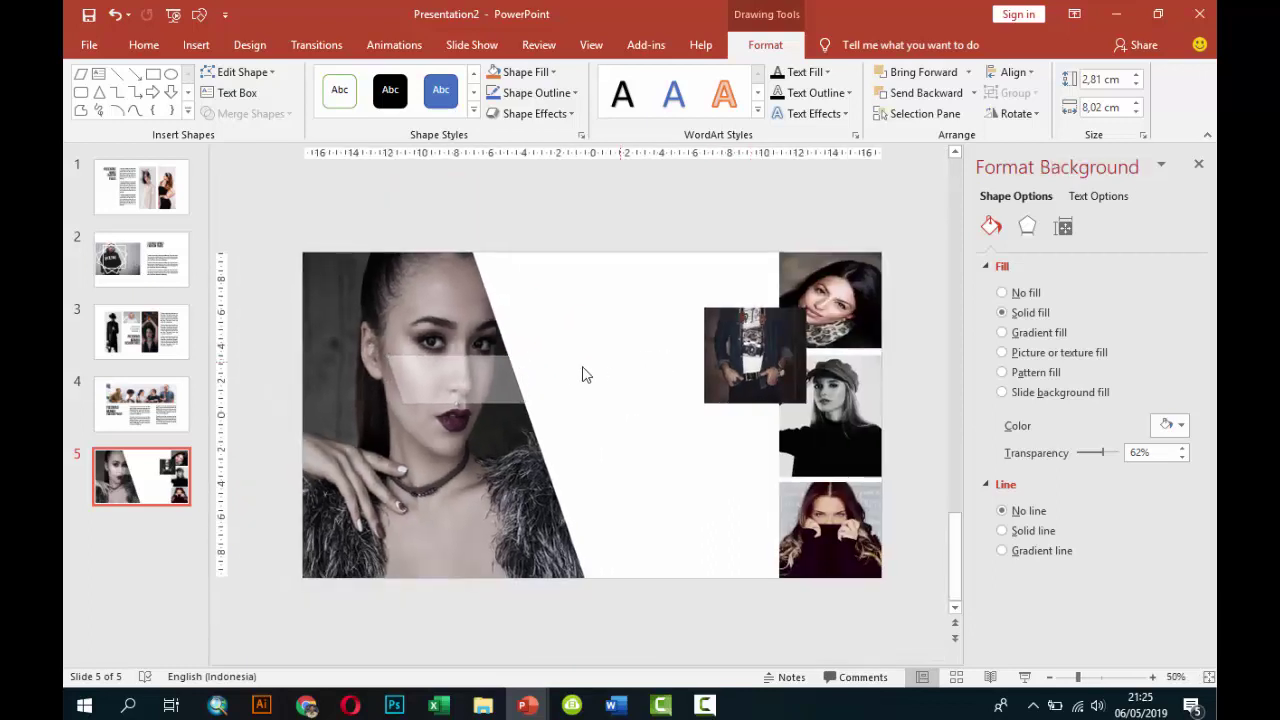
click(490, 372)
Nudge the band, then duplicate it across the middle and bottom right-column photos.
key(Right)
key(Down)
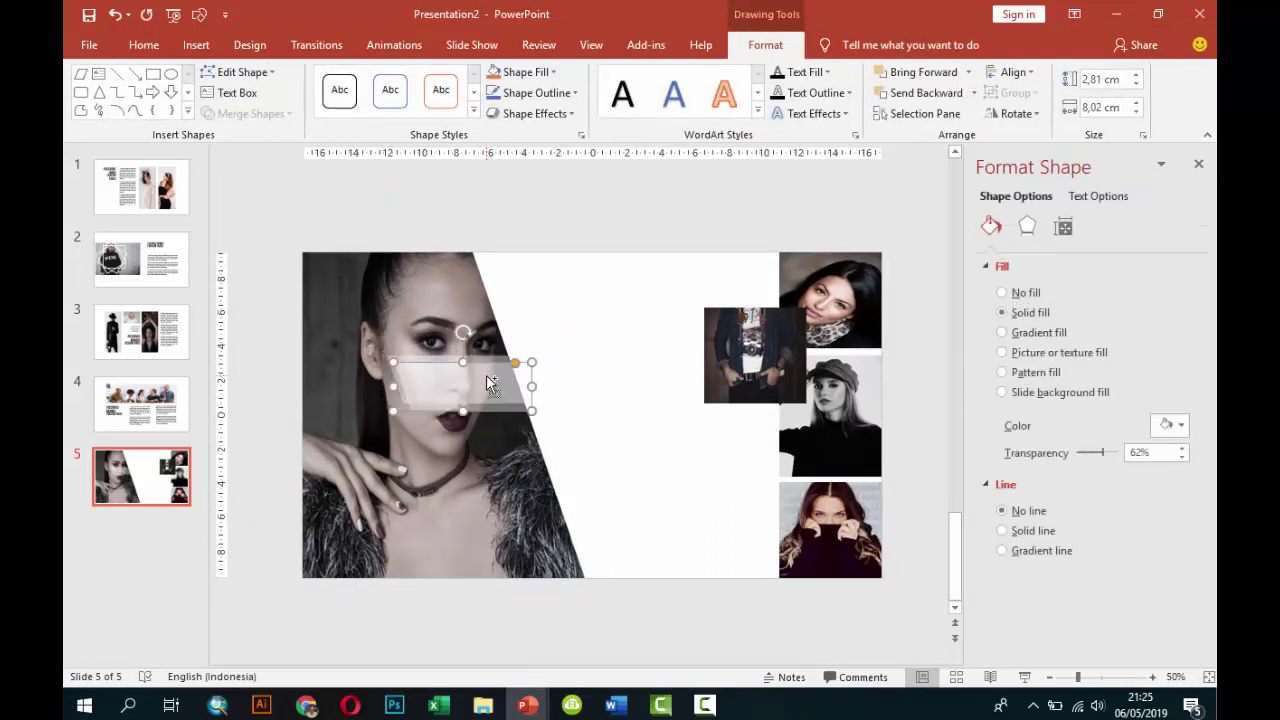
ctrl+drag(484, 382, 814, 436)
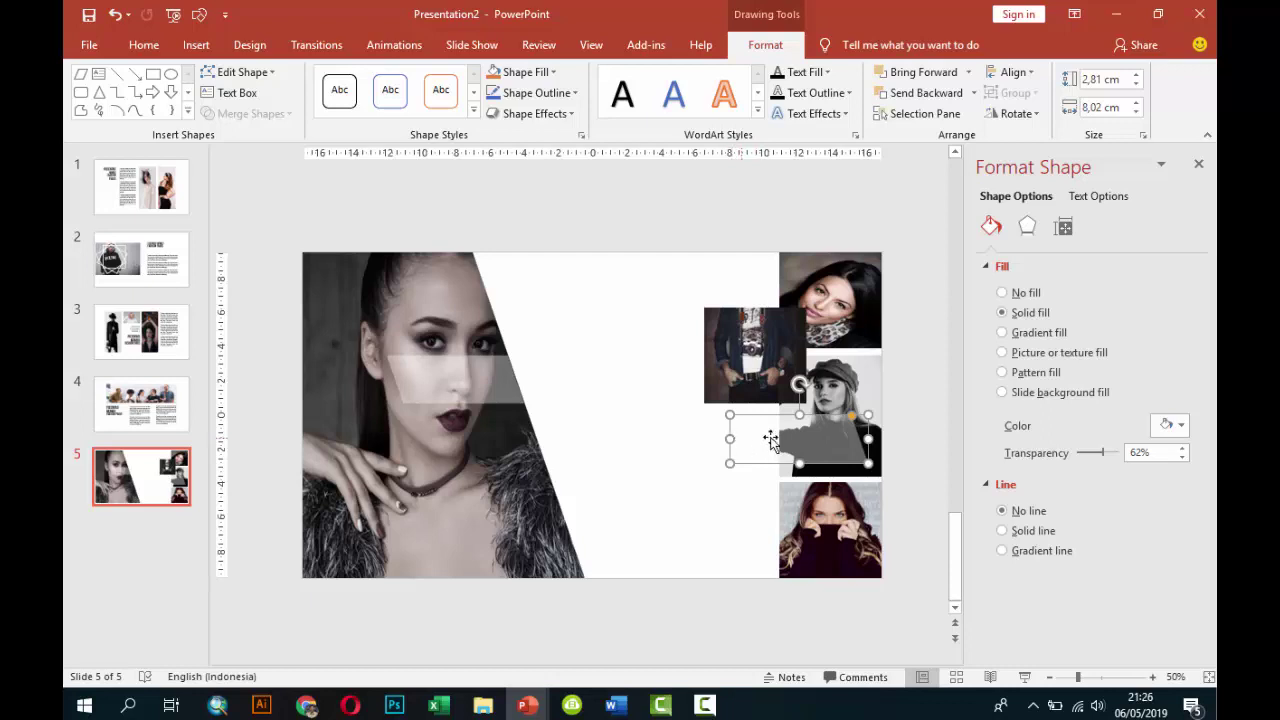
mouse_move(731, 438)
mouse_down()
mouse_move(804, 438)
mouse_move(785, 437)
mouse_up()
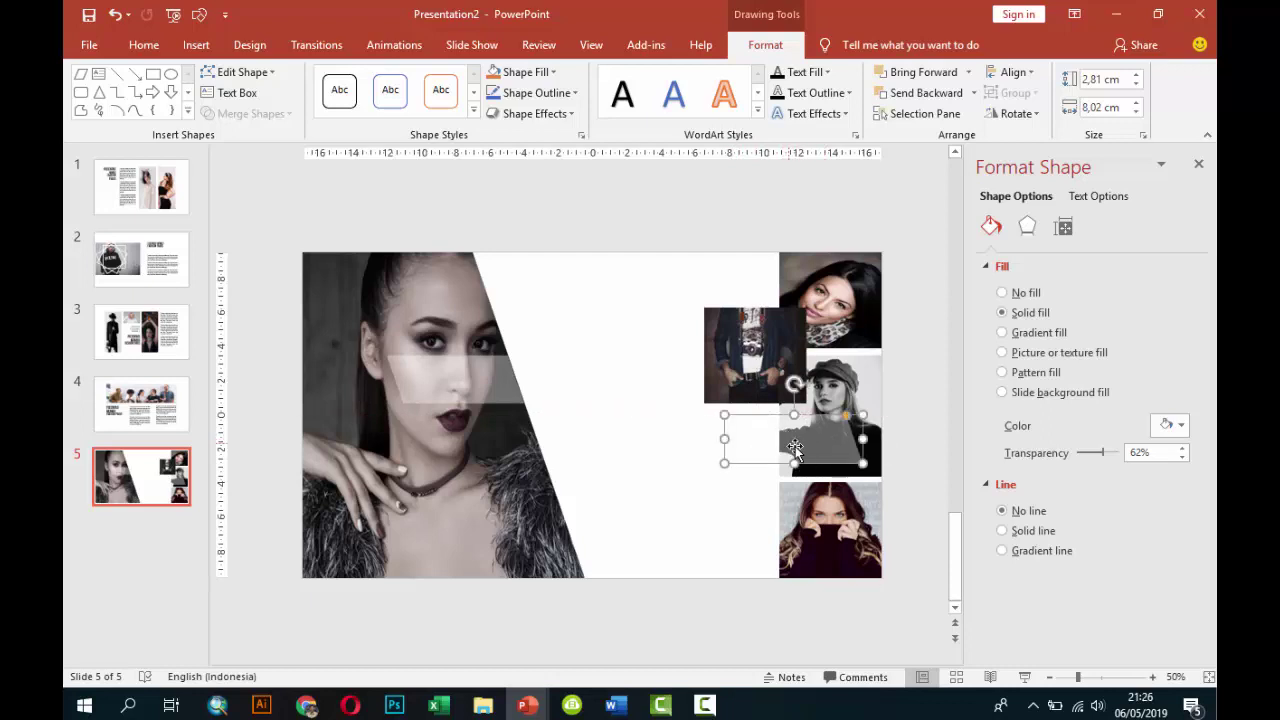
mouse_move(799, 447)
mouse_down()
mouse_move(685, 487)
mouse_move(520, 498)
mouse_up()
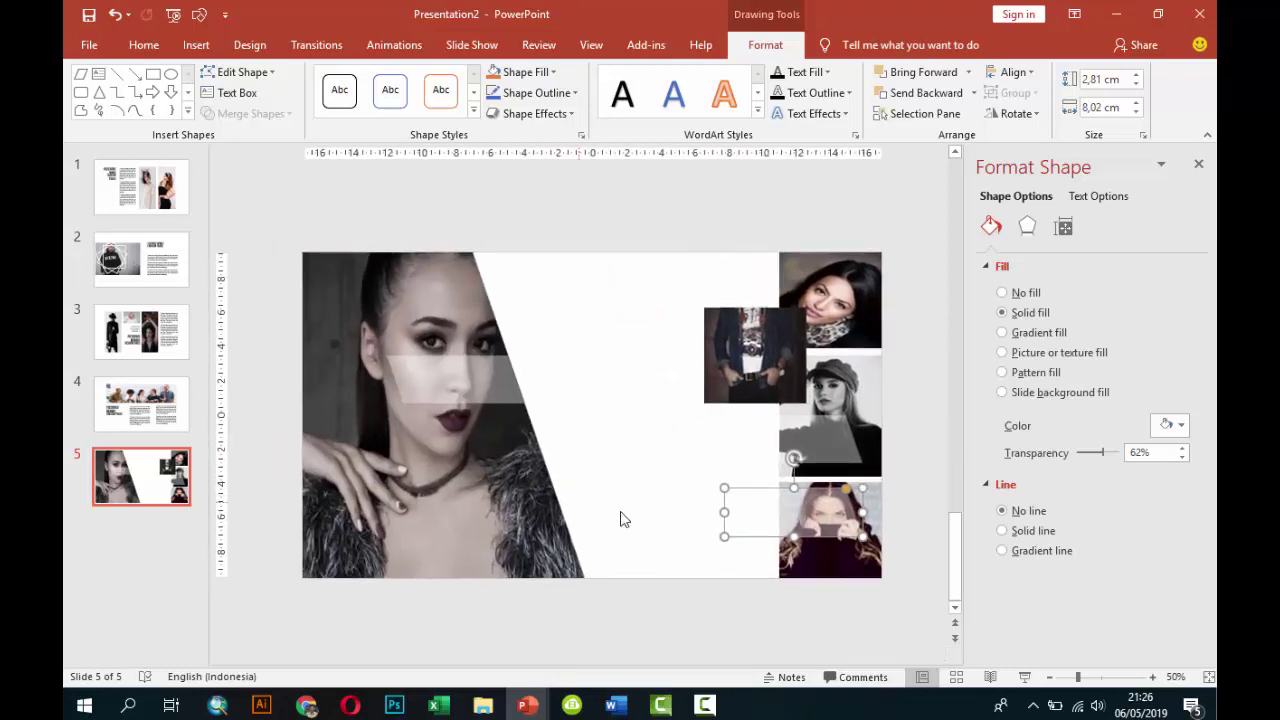
mouse_move(812, 518)
mouse_down()
mouse_move(825, 610)
mouse_move(741, 354)
mouse_move(758, 342)
mouse_up()
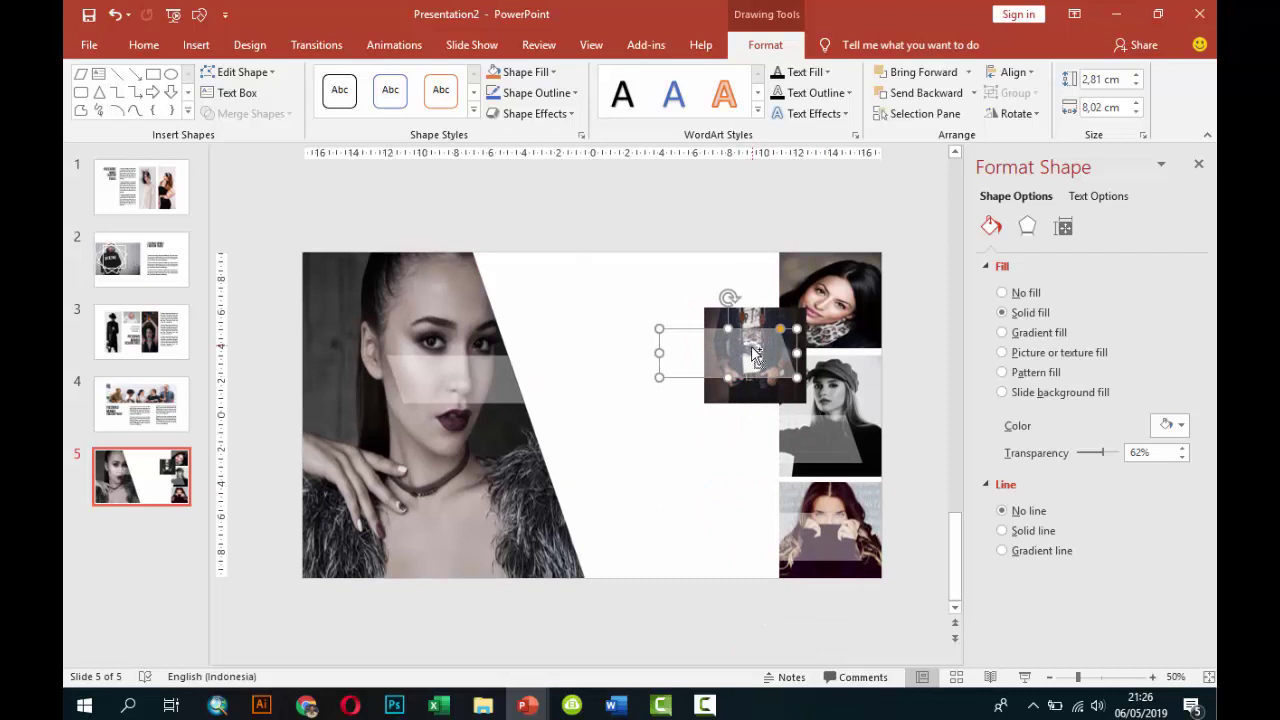
key(ctrl+z)
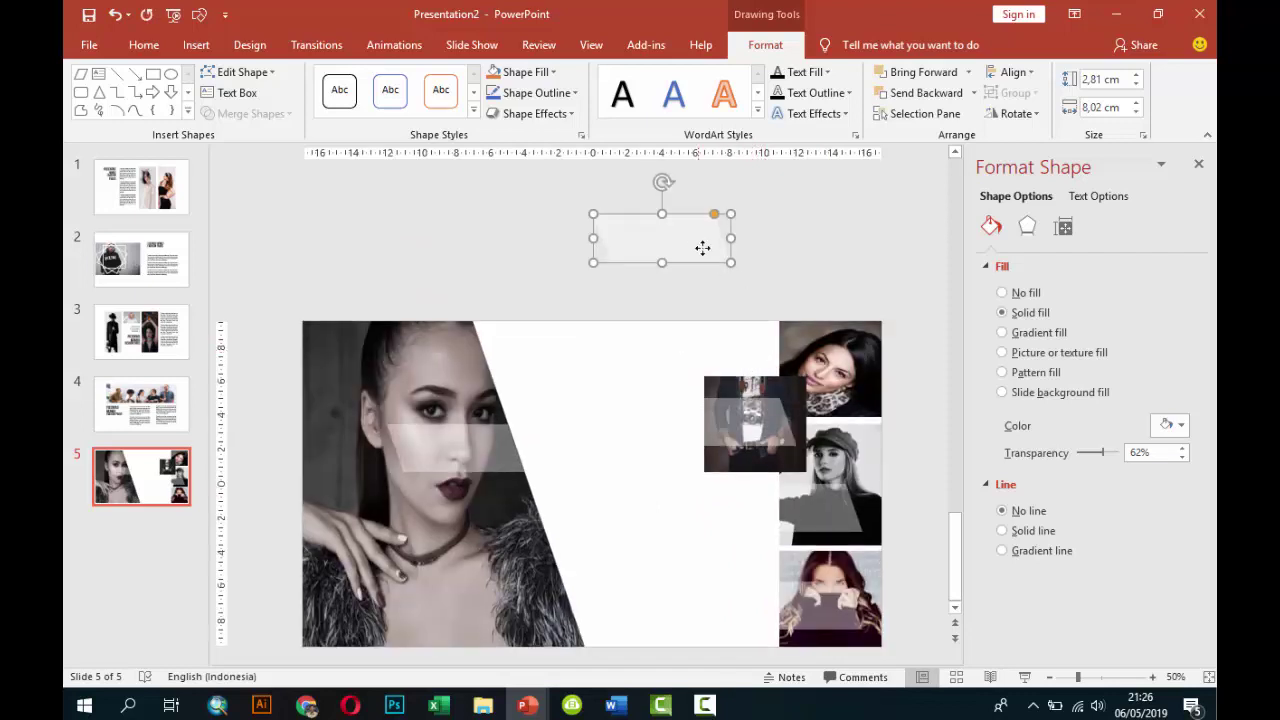
Put a band copy behind the top-right photo, then move a portrait band down to her chin.
mouse_move(700, 249)
mouse_down()
mouse_move(817, 328)
mouse_move(810, 342)
mouse_up()
scroll(812, 347, down, 1)
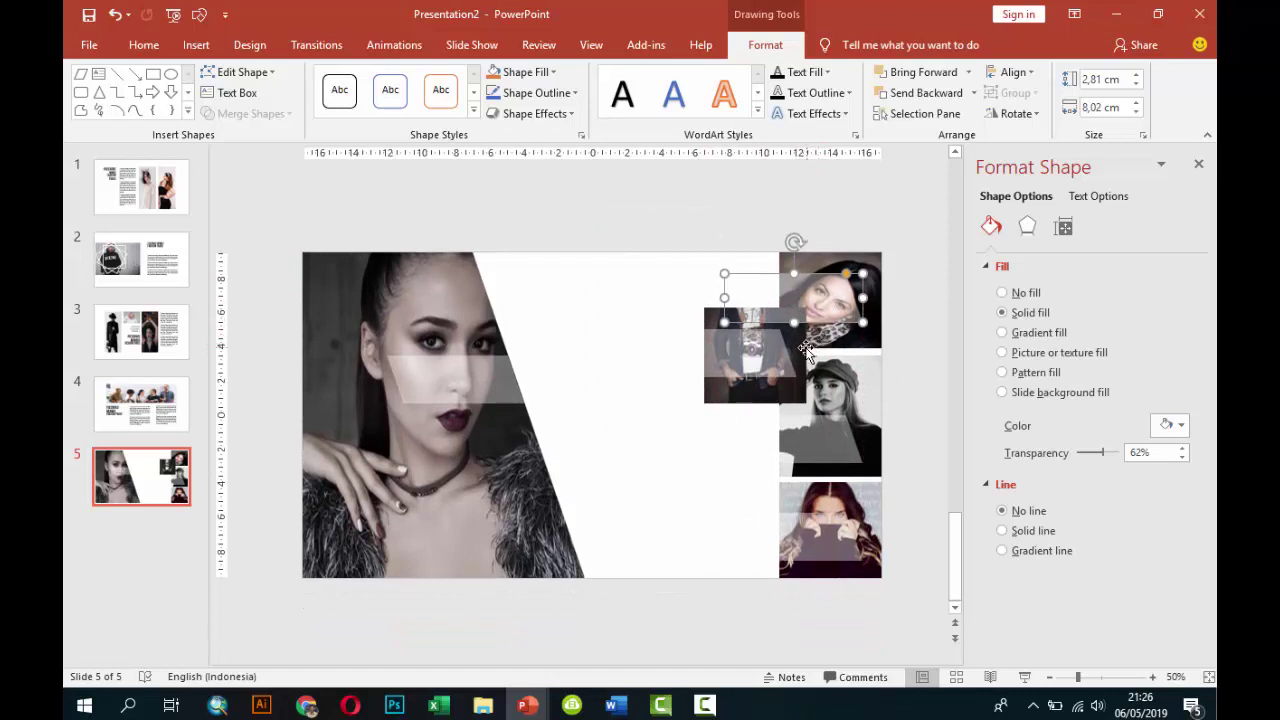
right_click(813, 297)
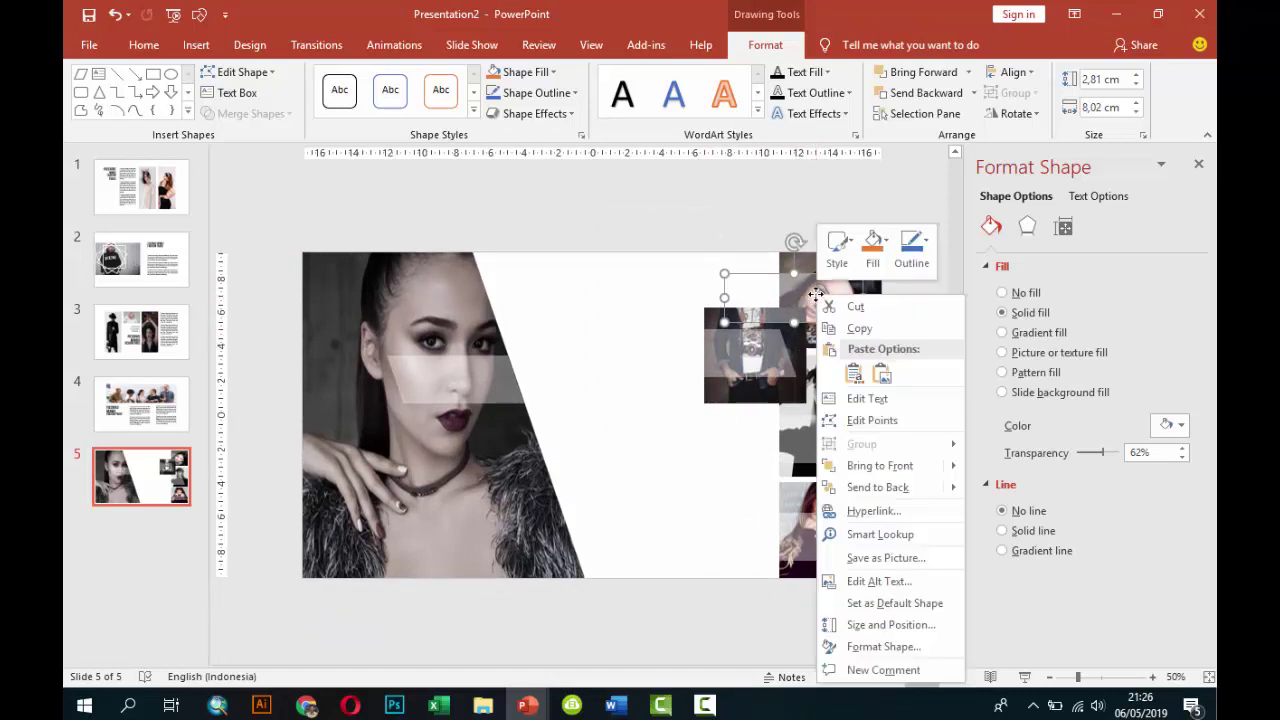
click(868, 487)
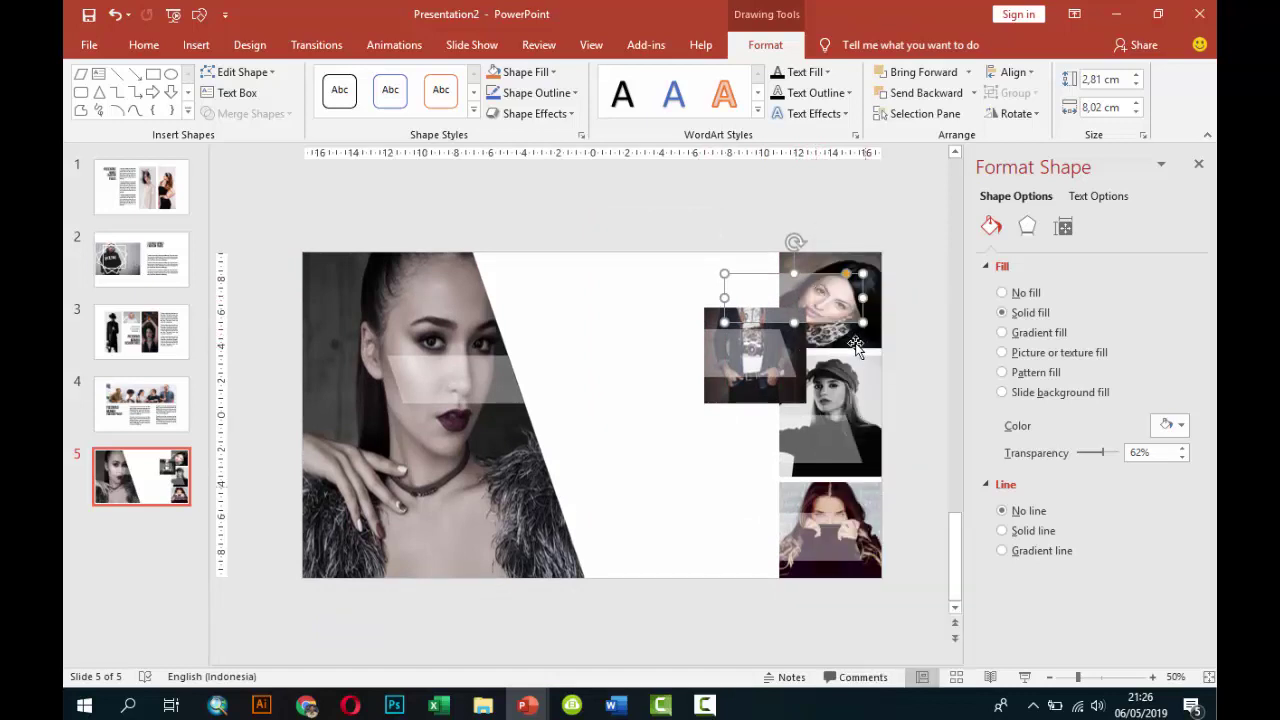
click(872, 262)
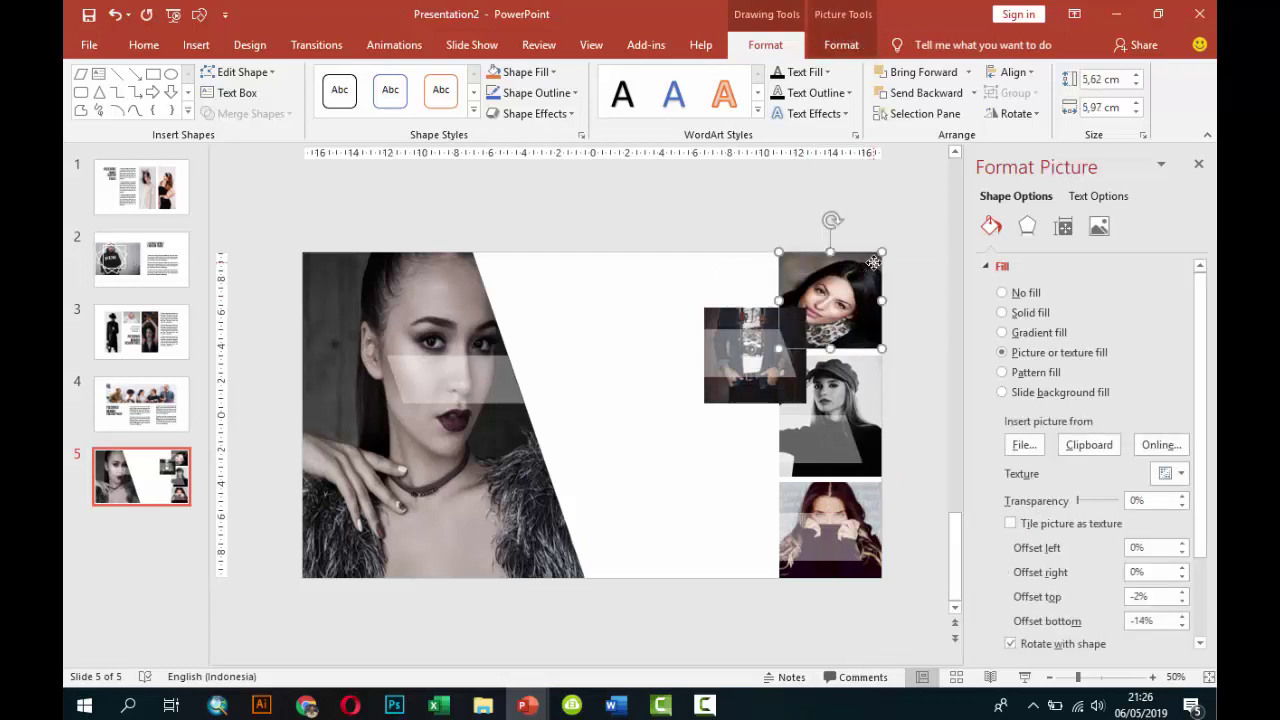
right_click(872, 262)
click(914, 424)
drag(822, 302, 867, 294)
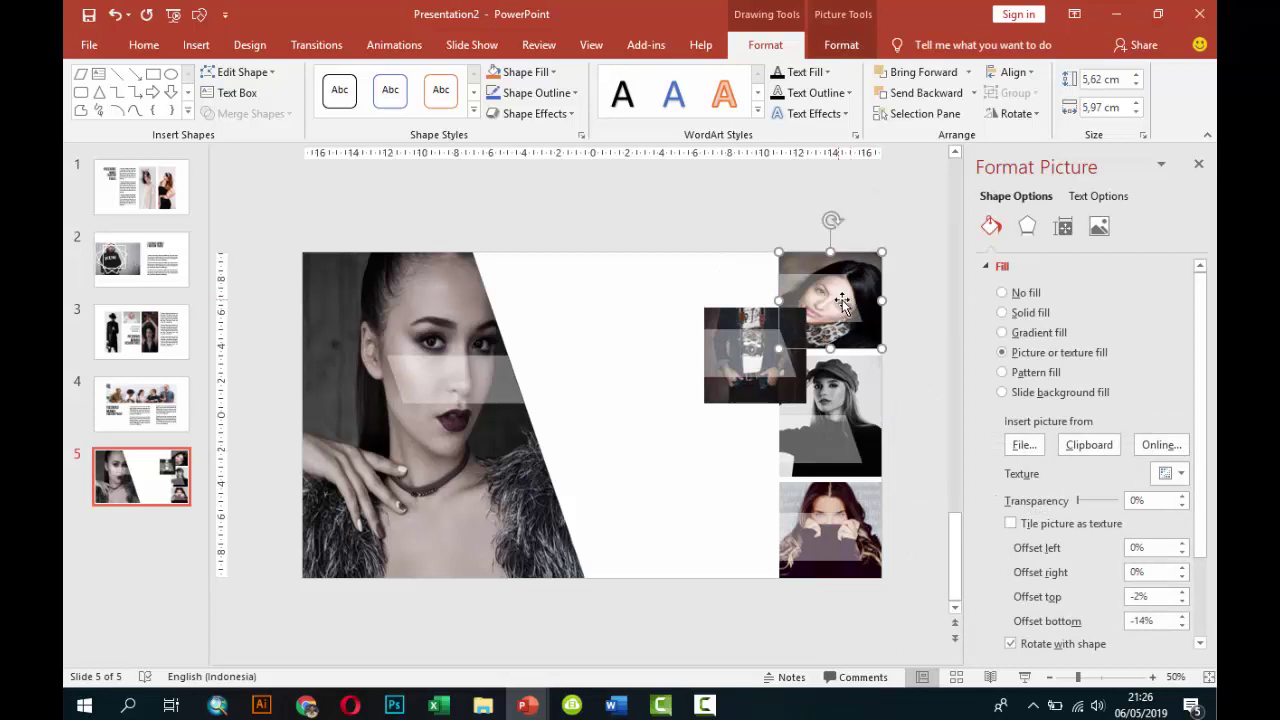
click(906, 340)
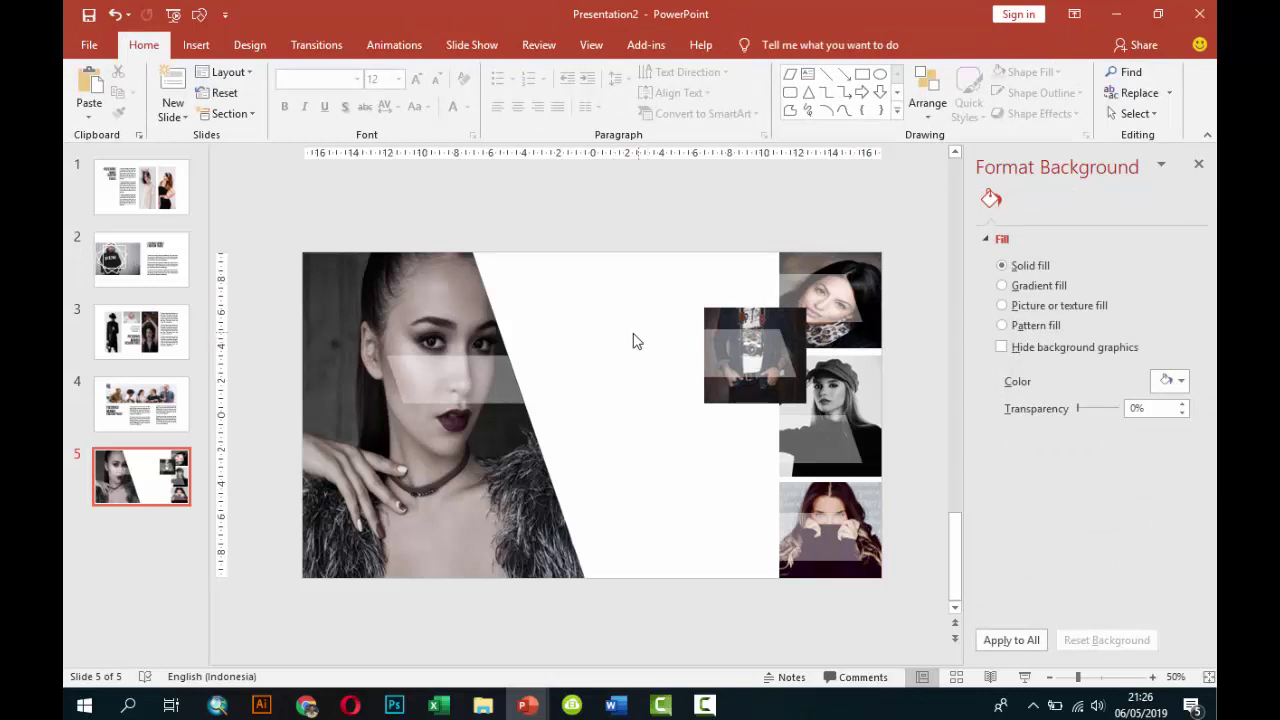
drag(500, 378, 511, 451)
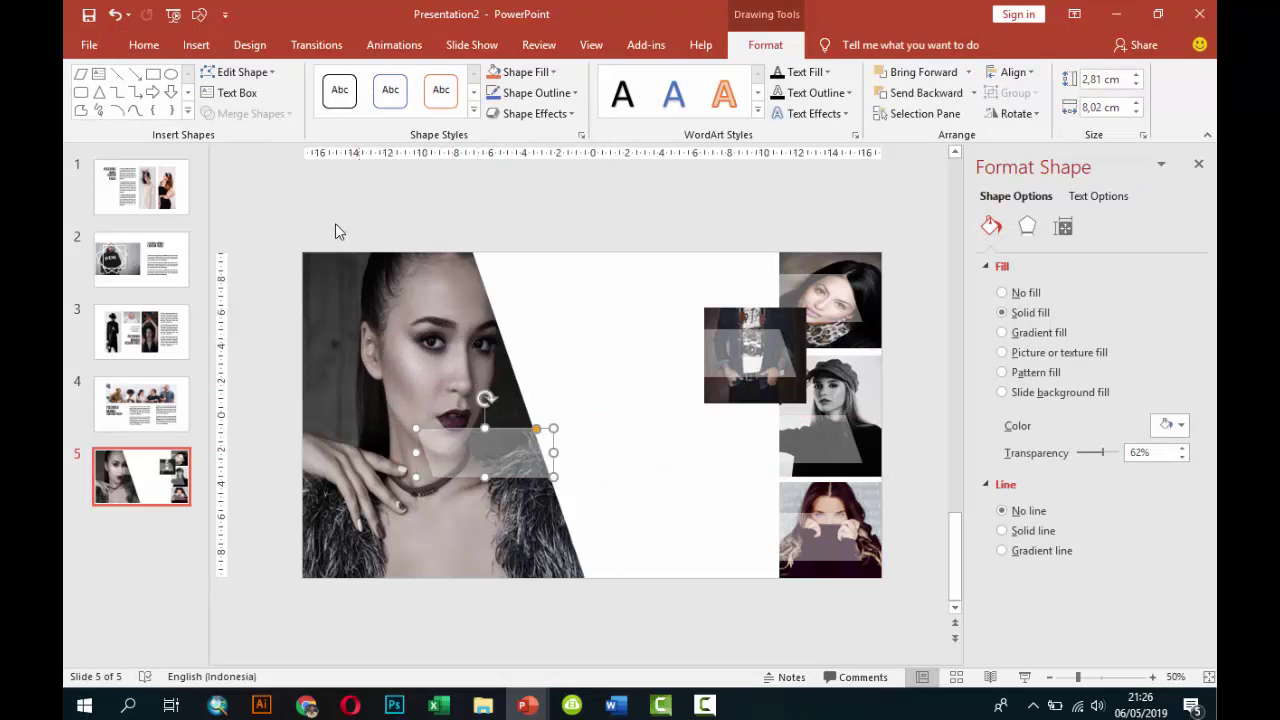
Copy the PRESENTASI MENARIK FASHION PARIS title from slide 4 into slide 5's white area.
click(196, 45)
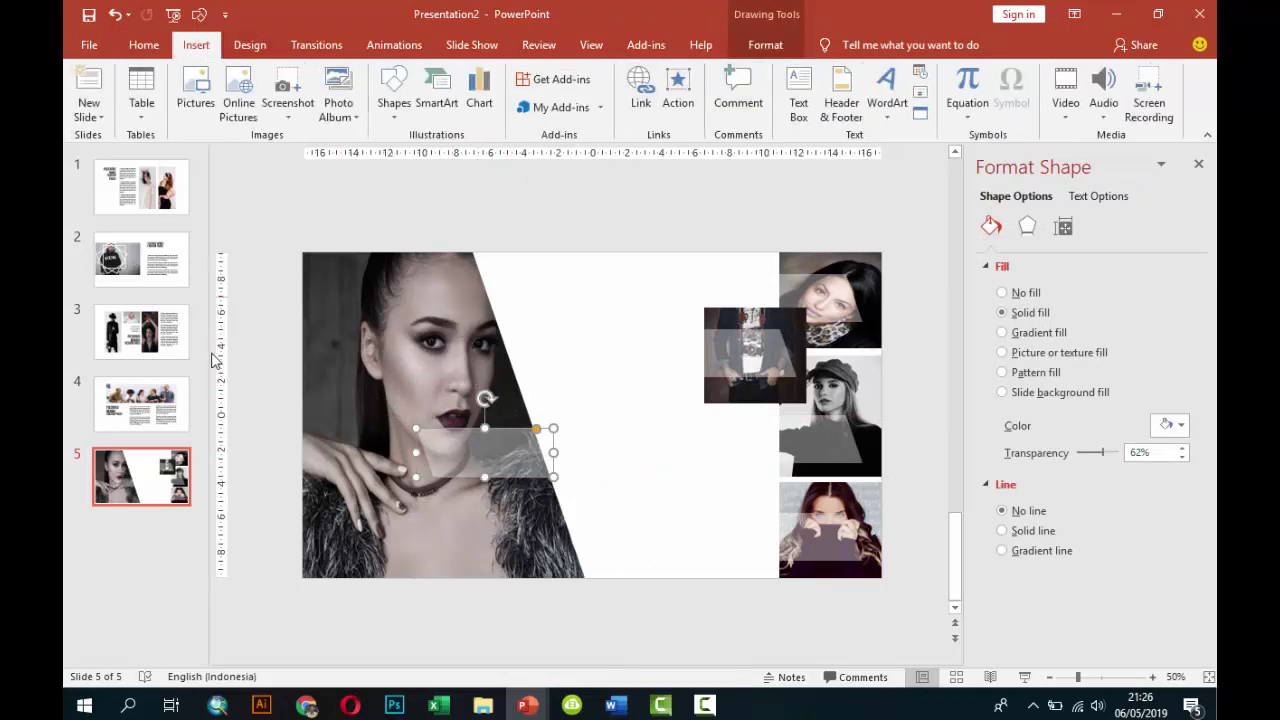
click(160, 410)
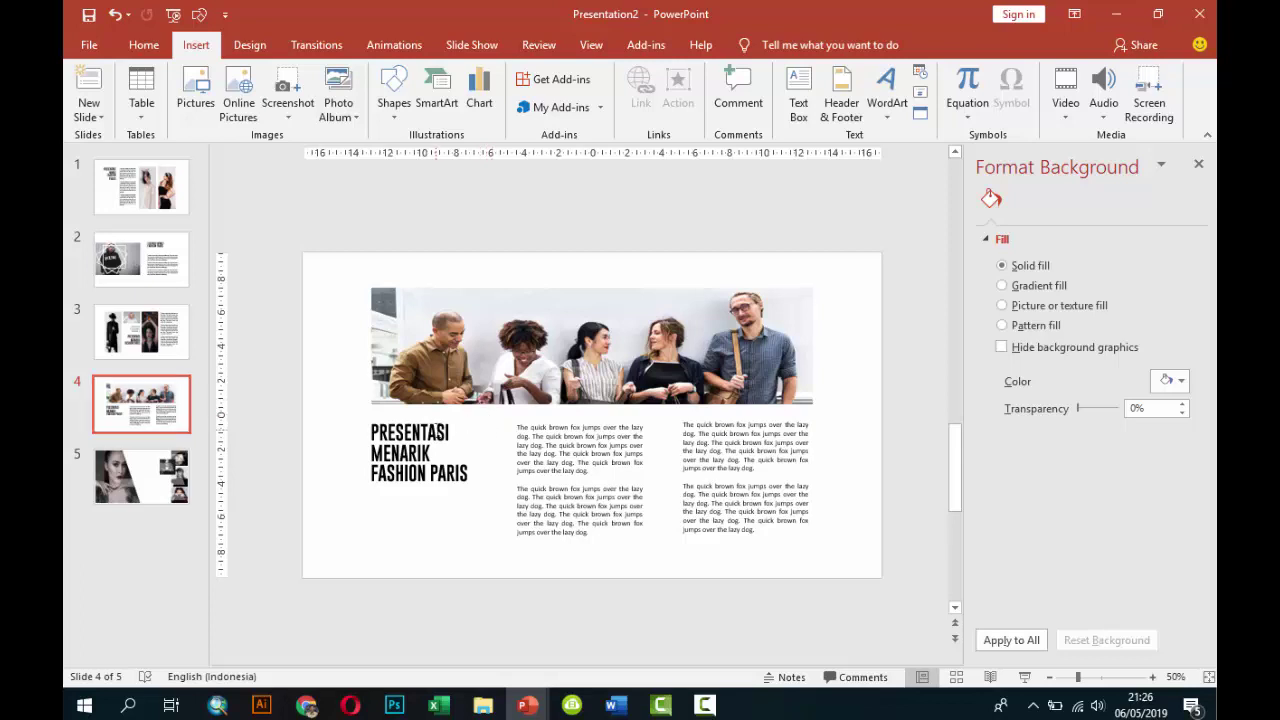
click(413, 430)
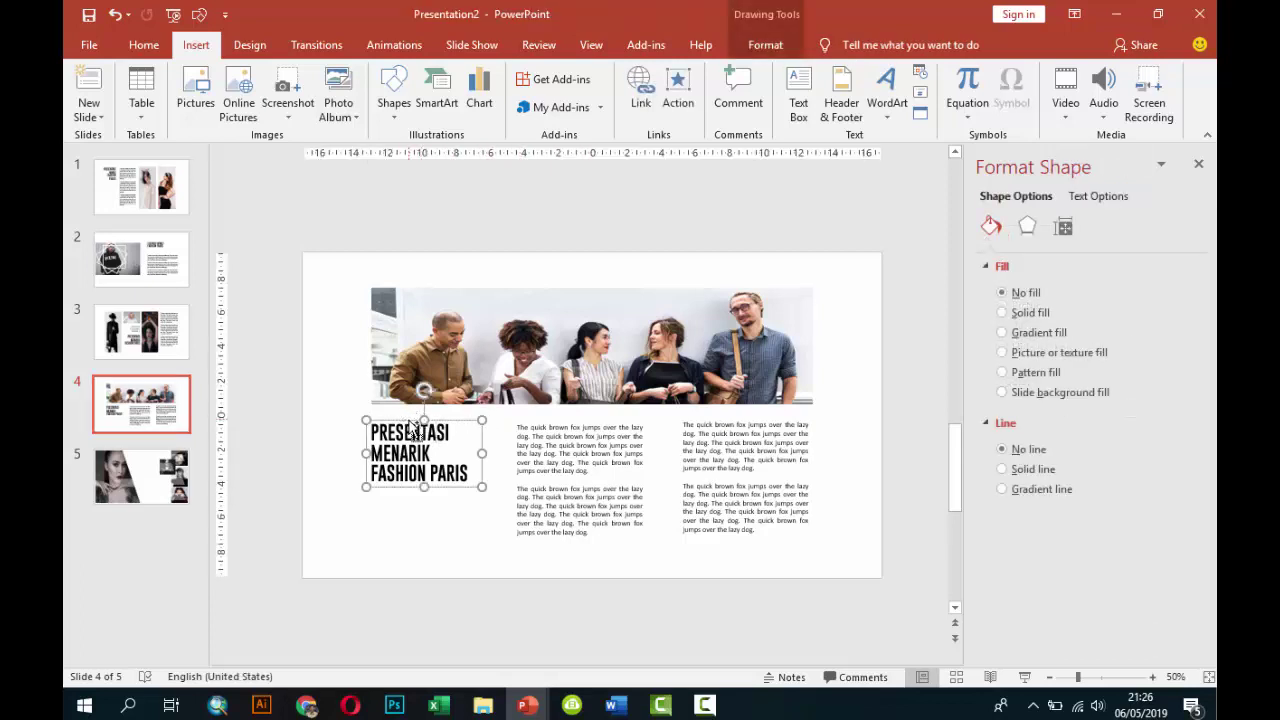
click(140, 476)
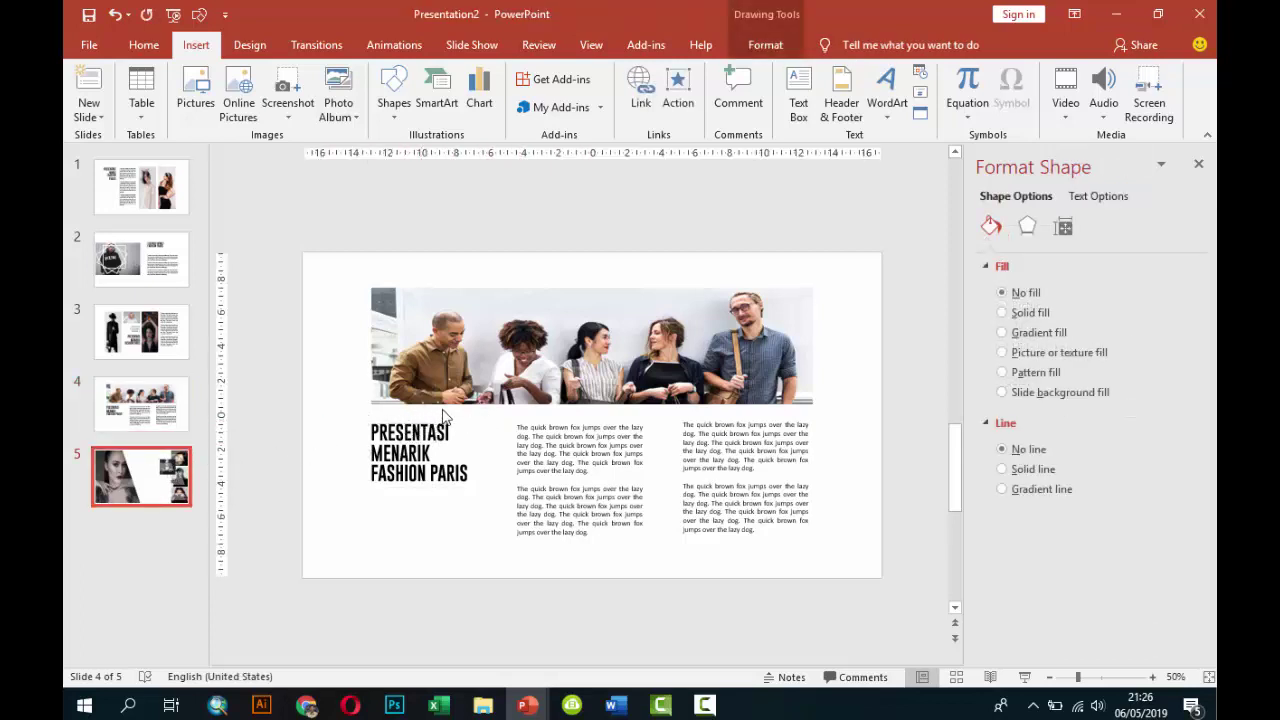
key(ctrl+v)
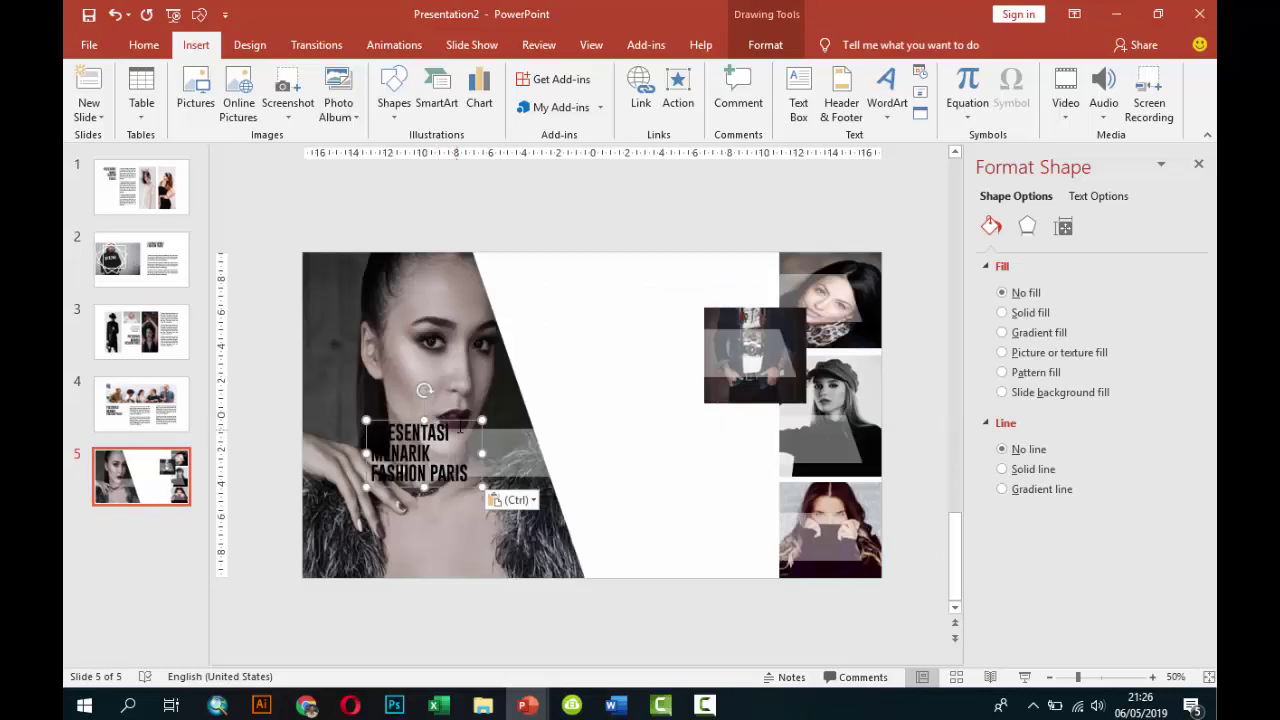
drag(460, 421, 636, 397)
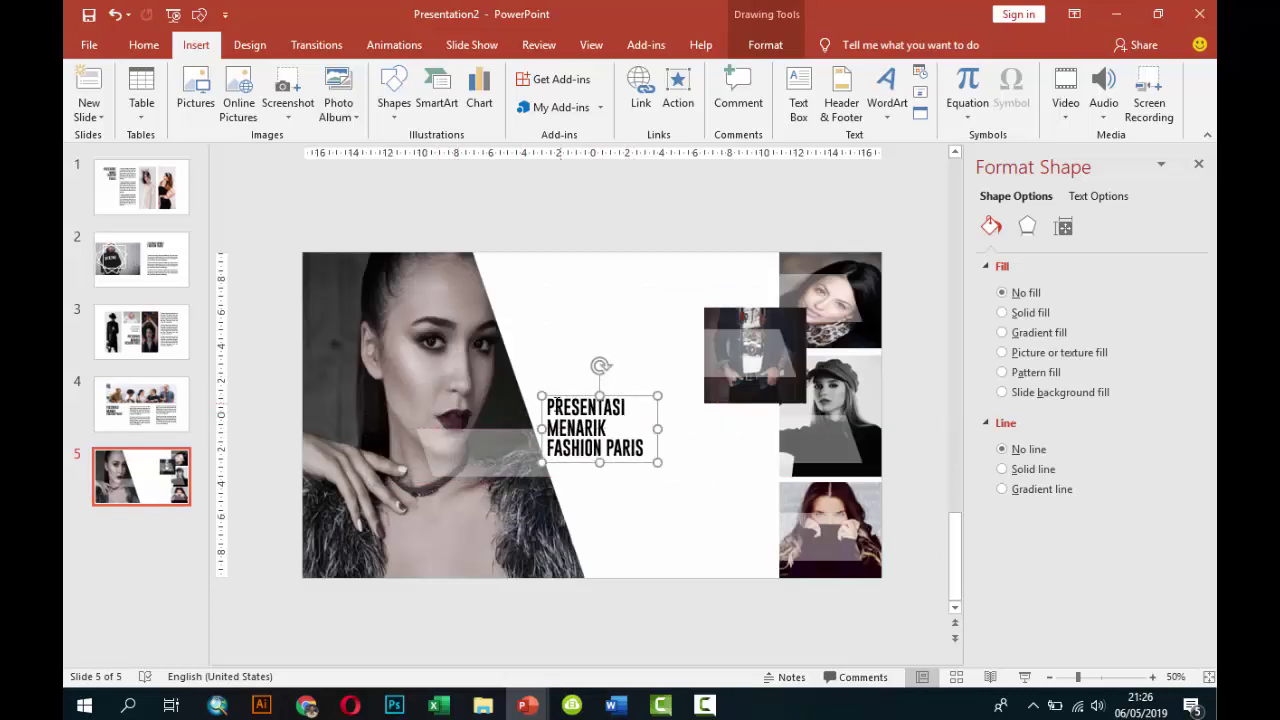
mouse_move(549, 404)
mouse_down()
mouse_move(609, 403)
mouse_move(643, 455)
mouse_up()
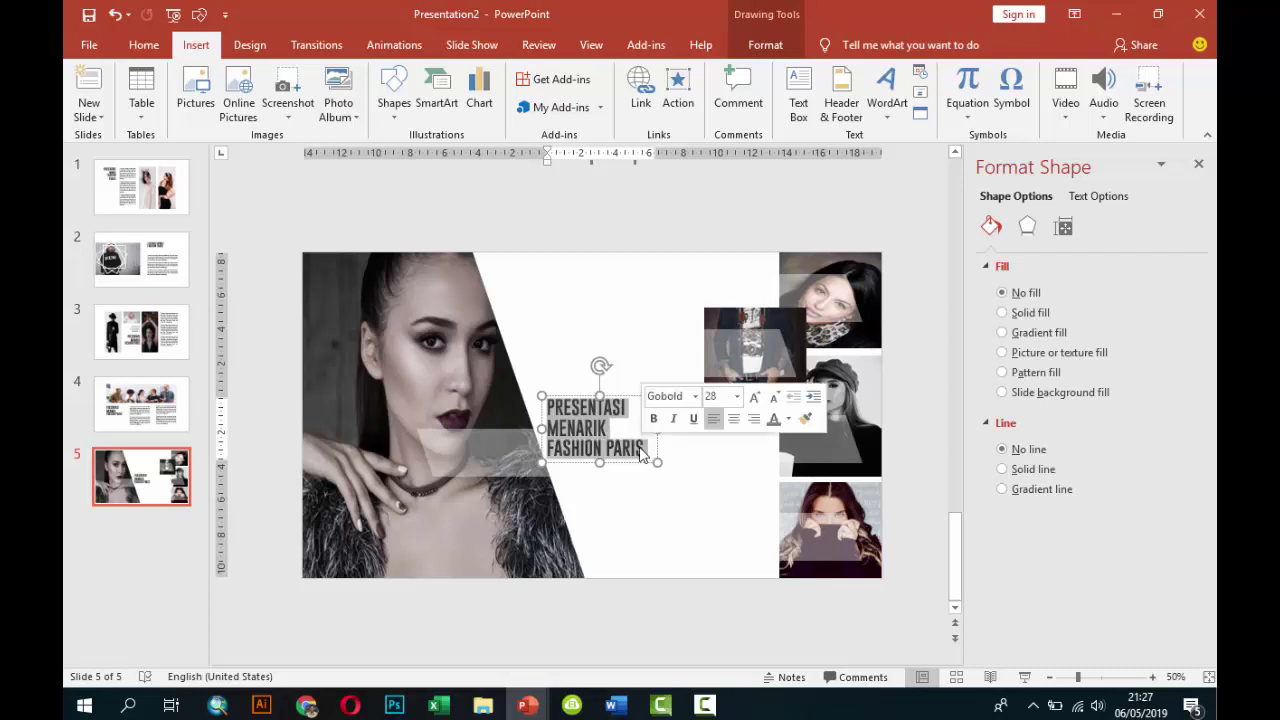
Replace the copied text with RP.350 and move the box onto the portrait's grey band.
text(RP)
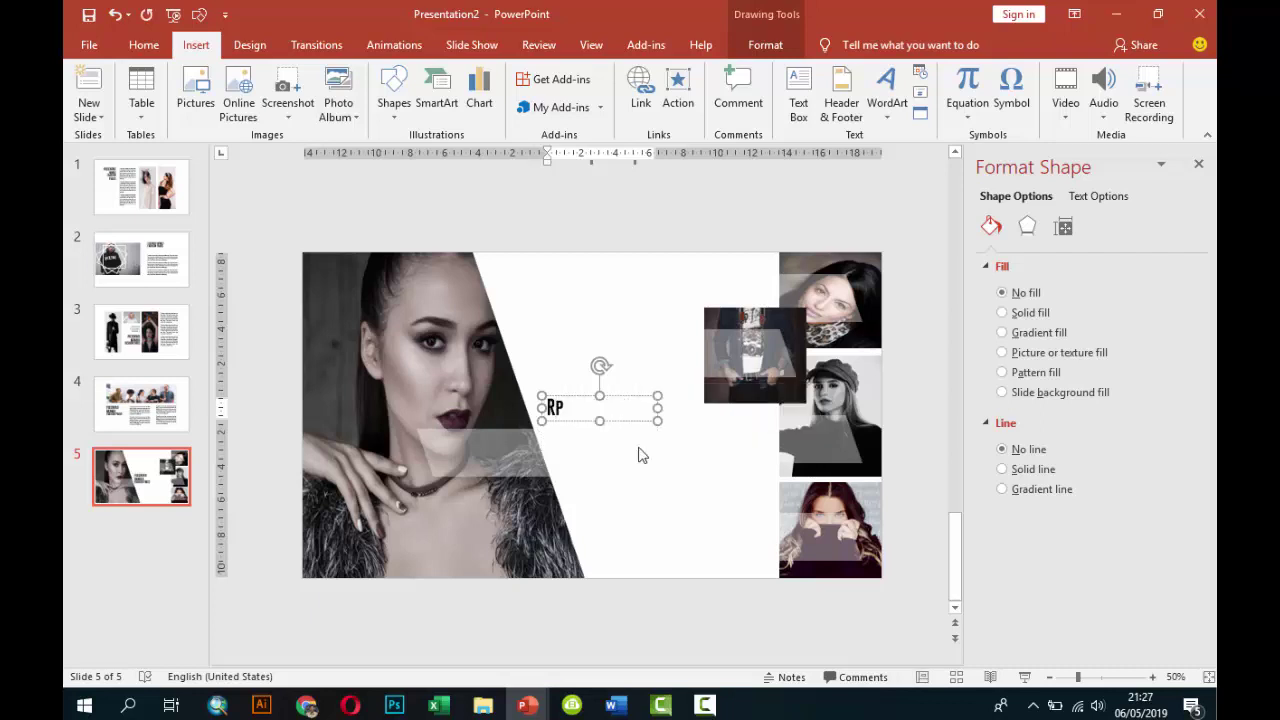
text(.350)
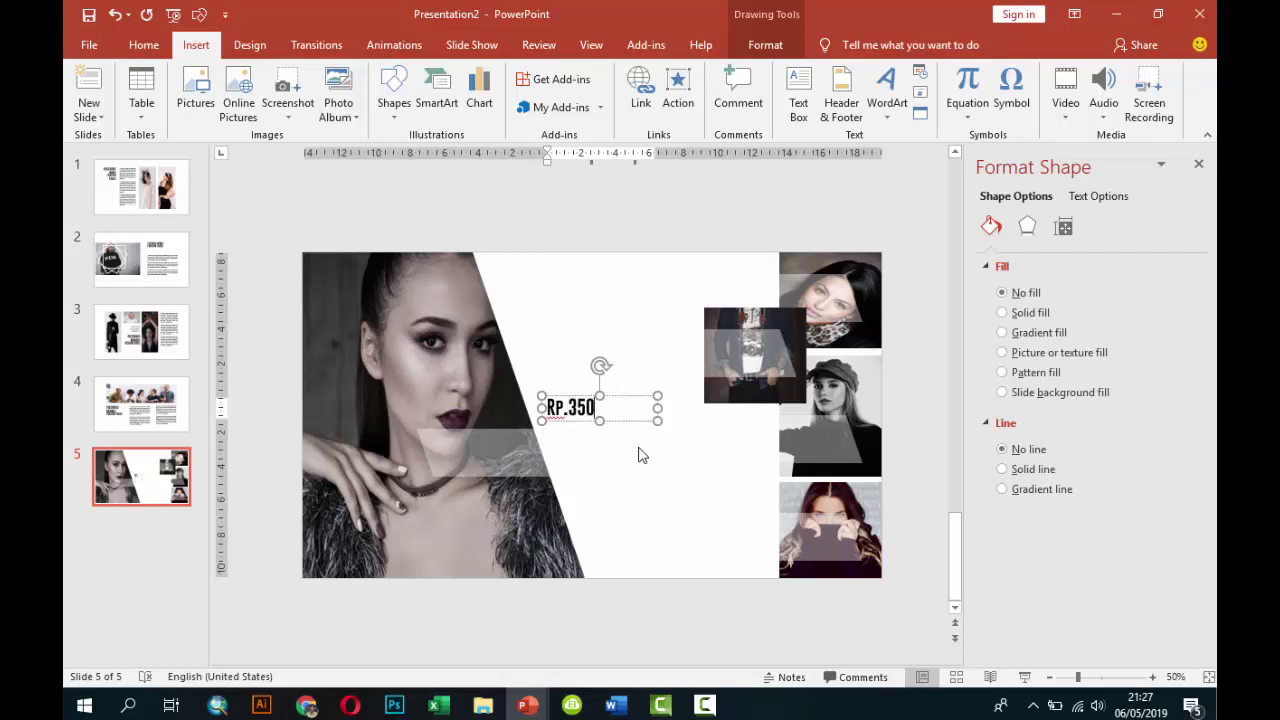
click(652, 428)
click(608, 406)
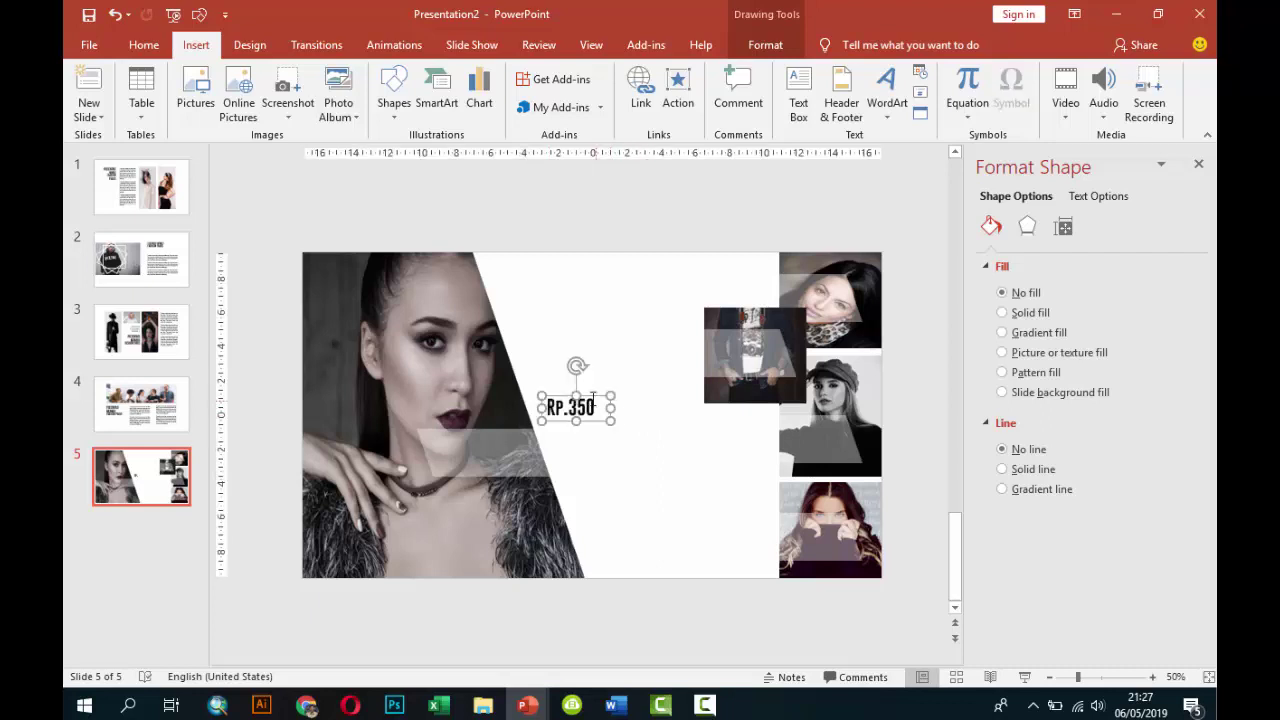
drag(579, 408, 482, 453)
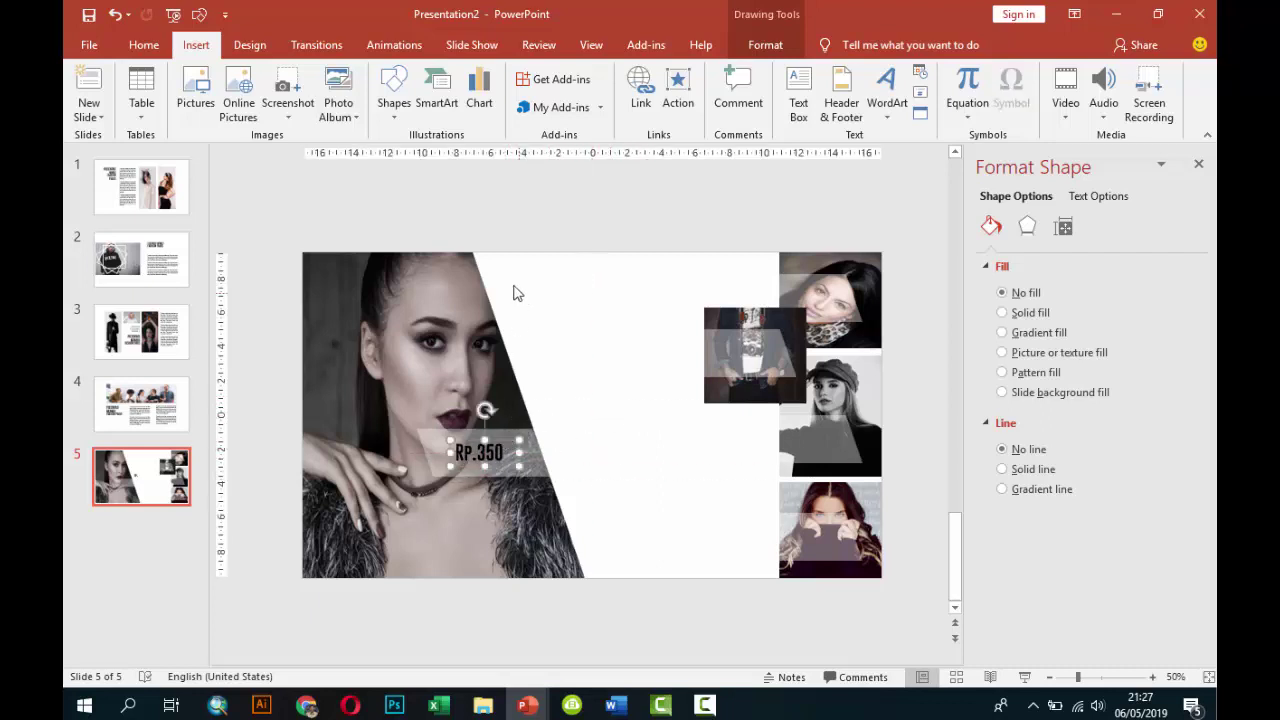
Make the RP.350 text white at 32 pt, nudge it right, and duplicate it.
click(143, 44)
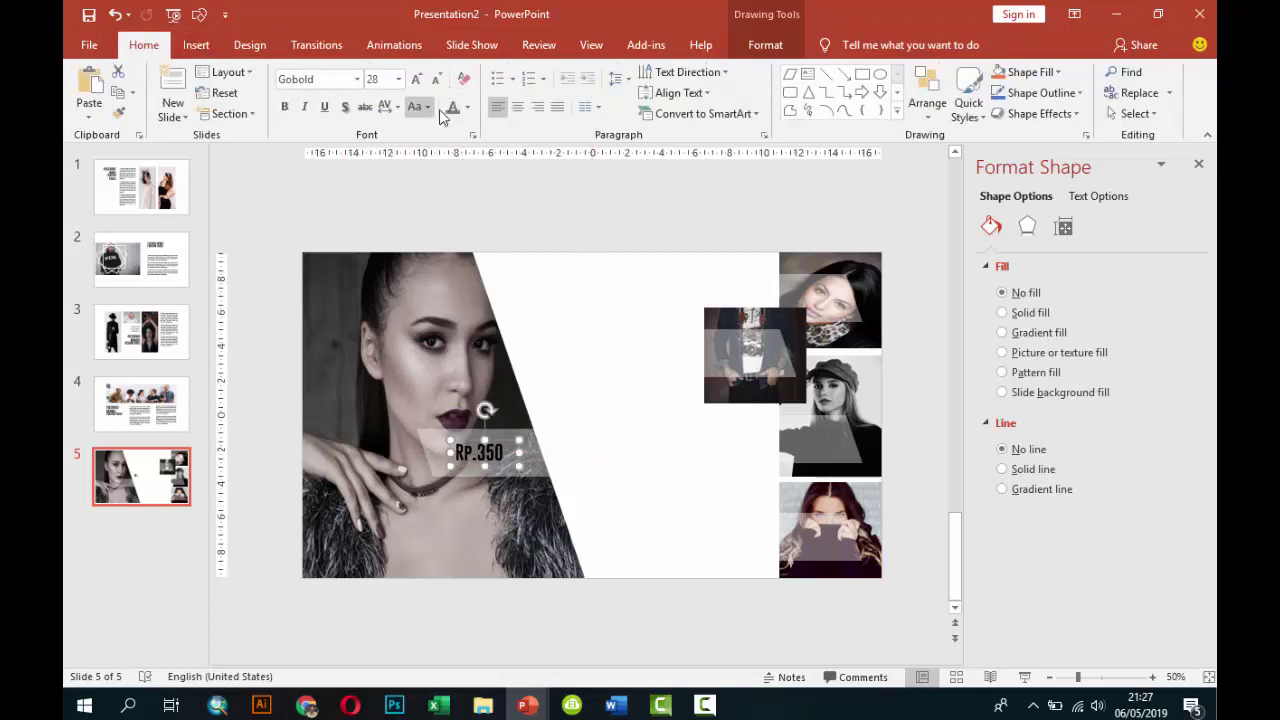
click(467, 107)
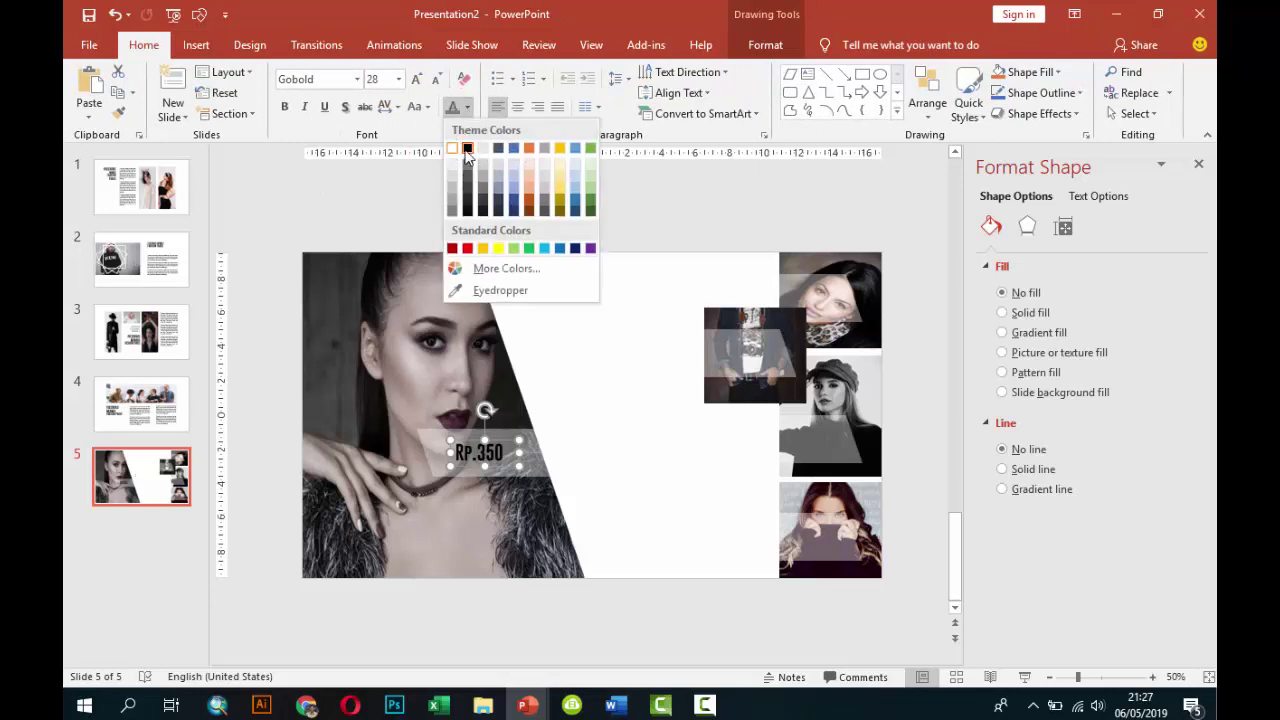
click(453, 149)
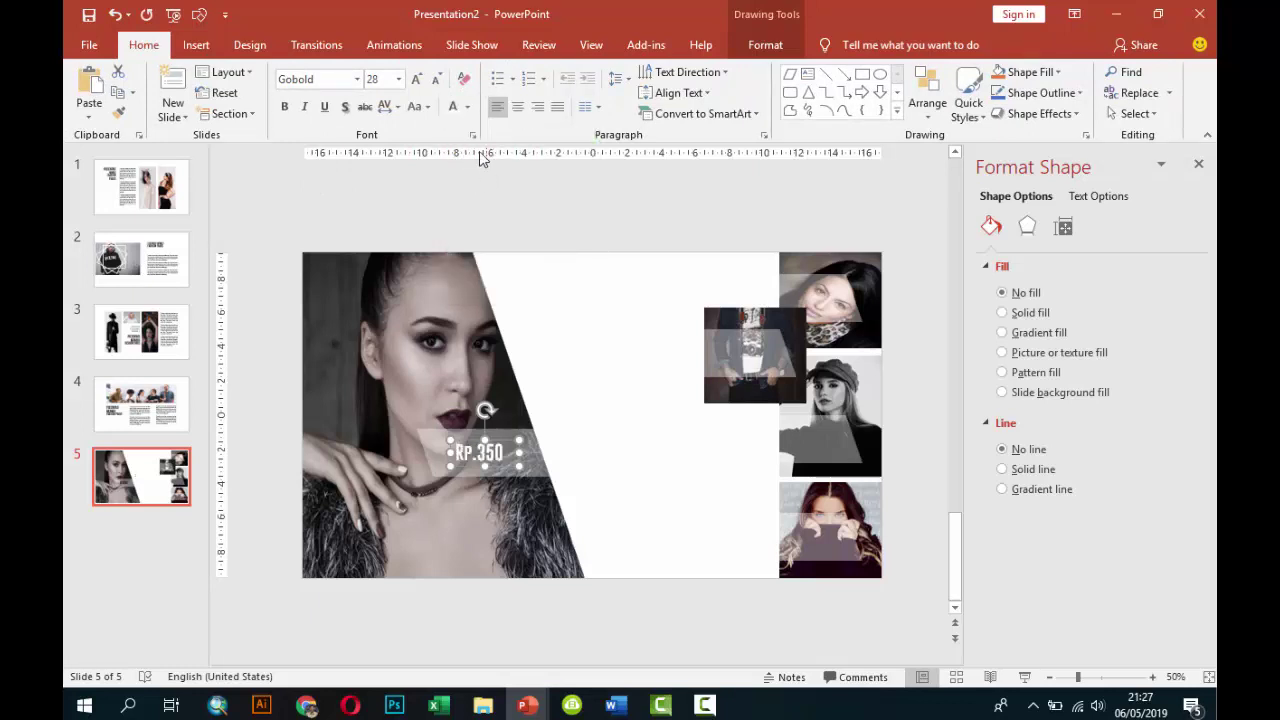
click(398, 79)
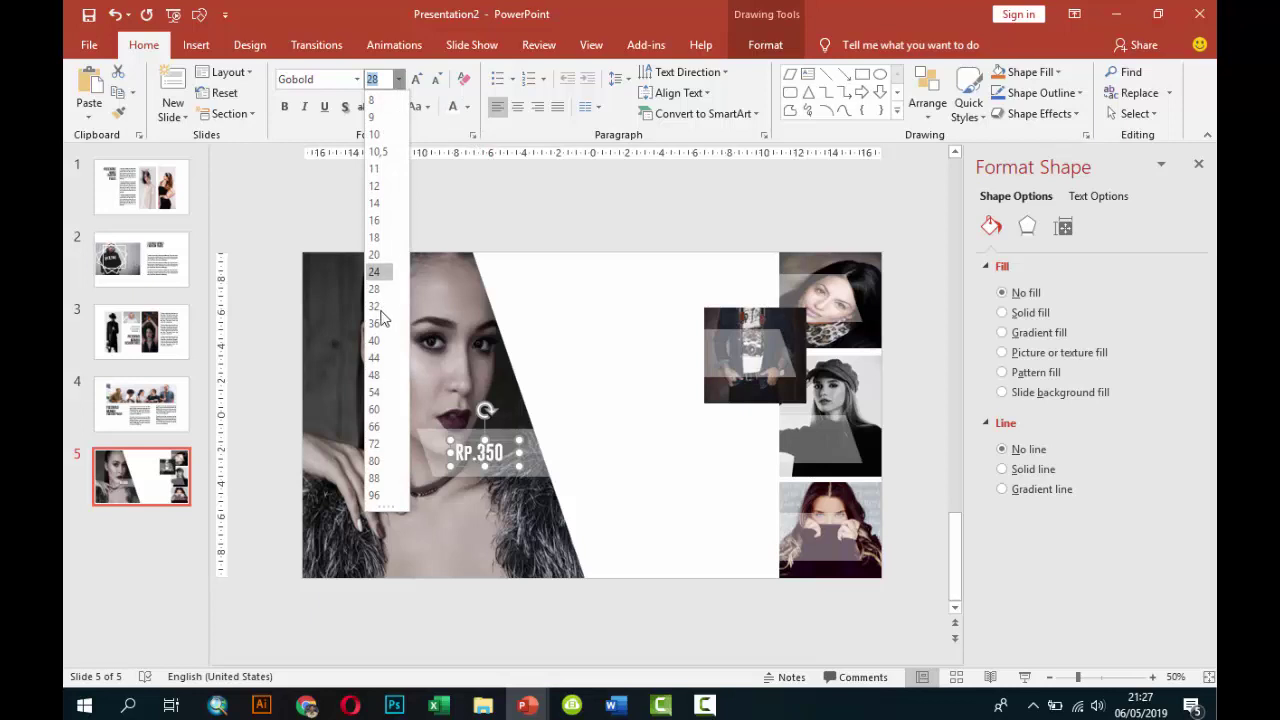
click(374, 306)
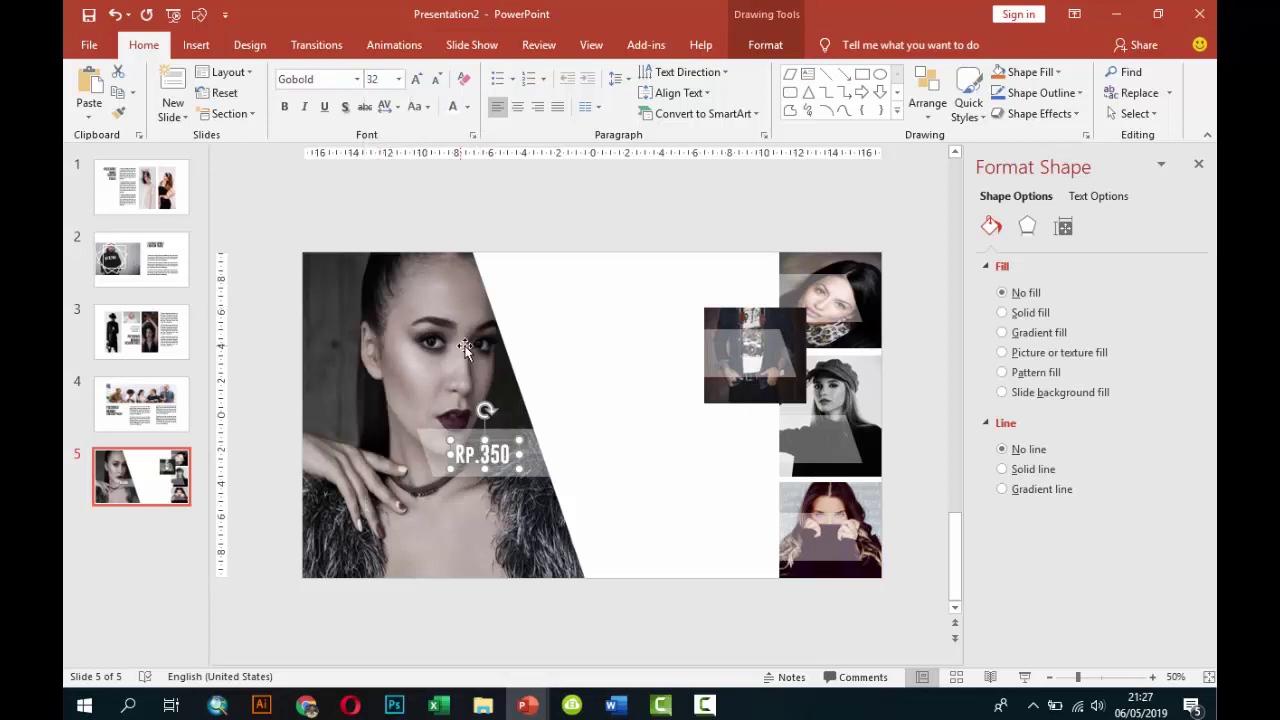
drag(497, 441, 504, 441)
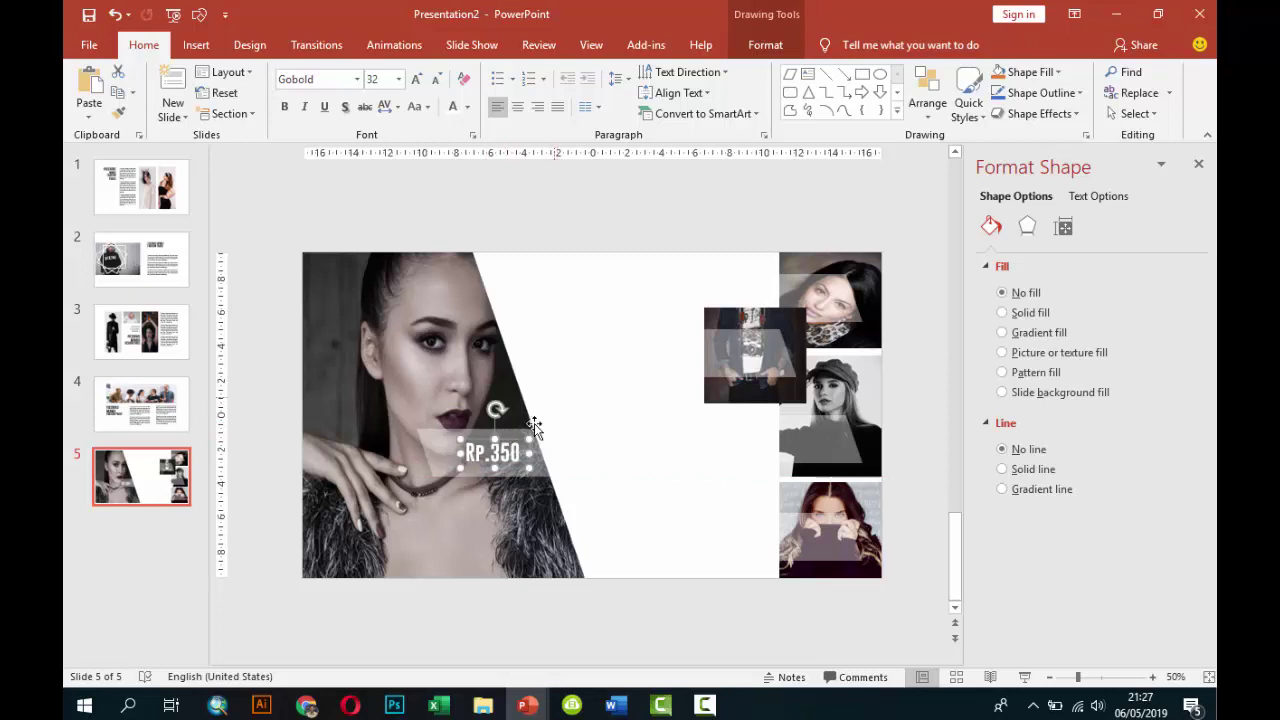
key(ctrl+d)
Turn the duplicate into a 20 pt SALE label placed just beside the RP.350 price.
mouse_move(525, 455)
mouse_down()
mouse_move(479, 409)
mouse_move(473, 423)
mouse_up()
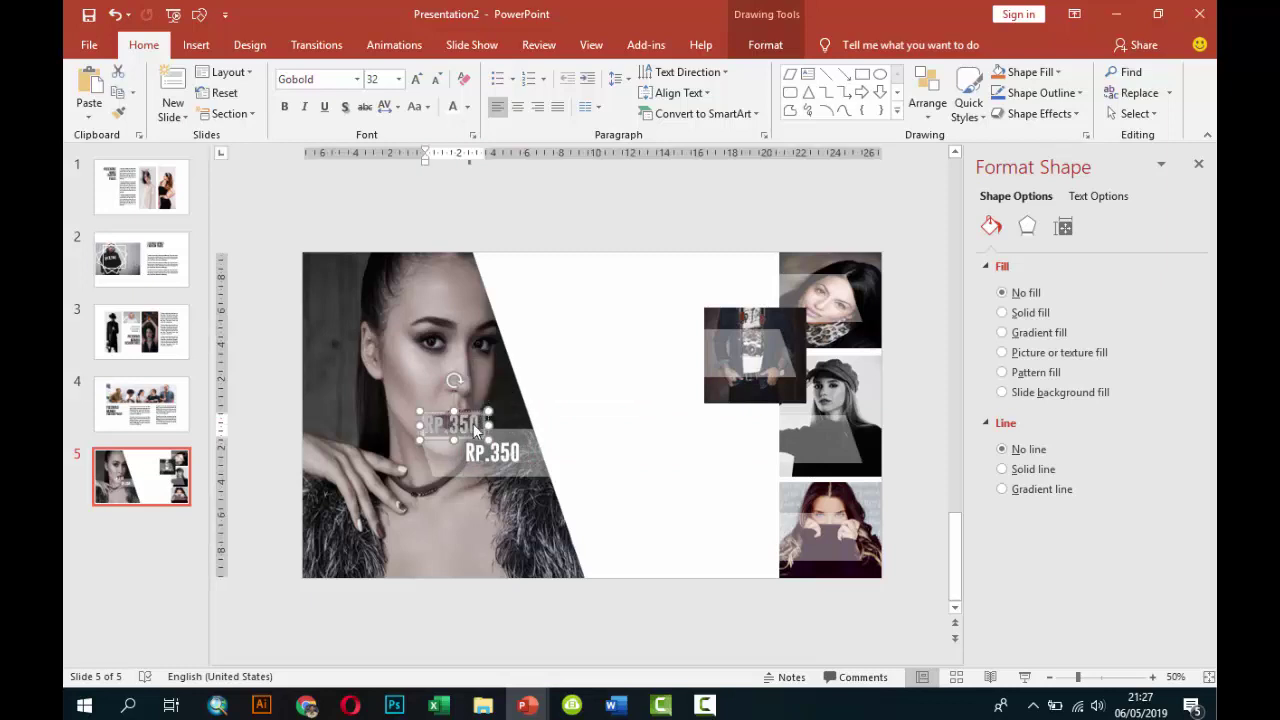
text(SALE)
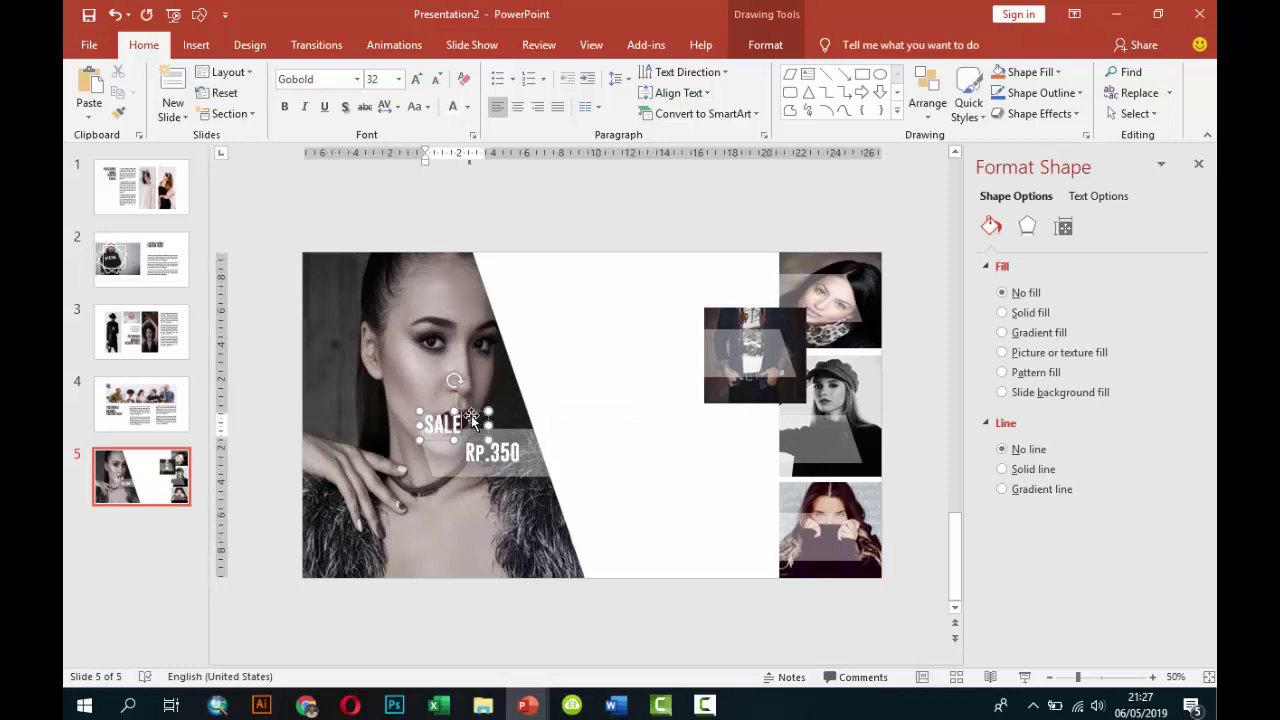
click(471, 415)
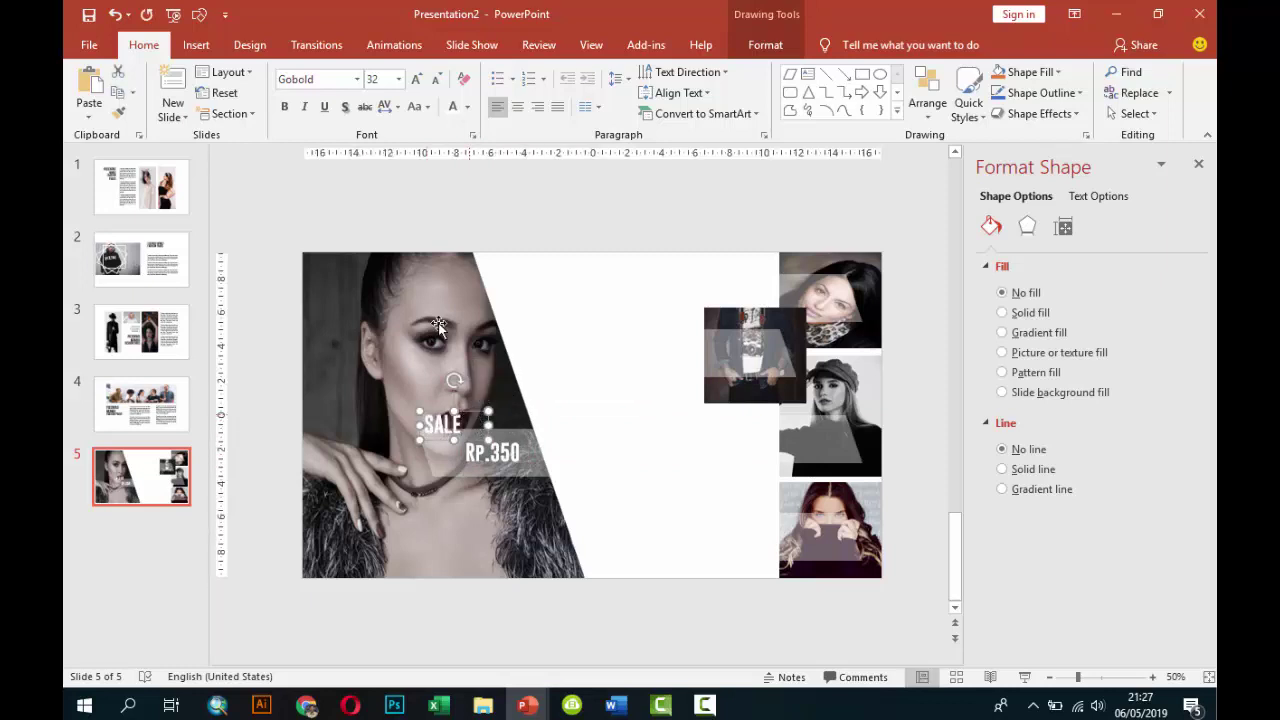
click(399, 80)
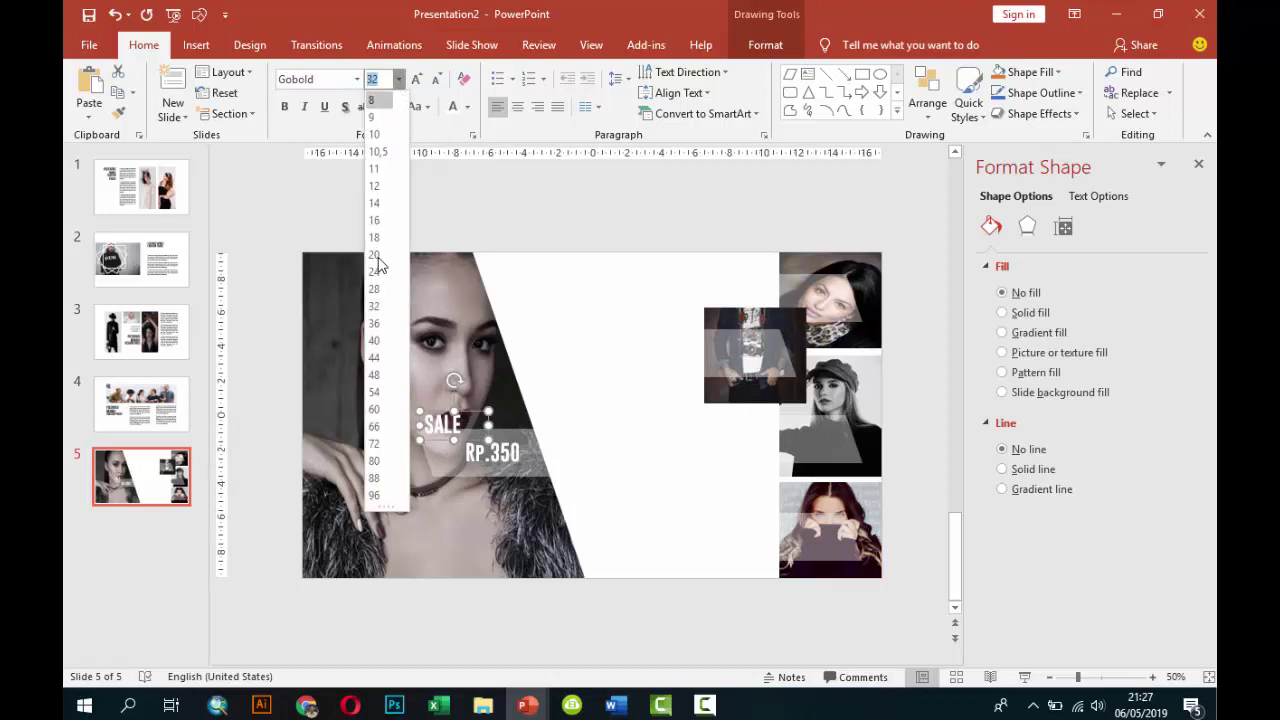
click(377, 256)
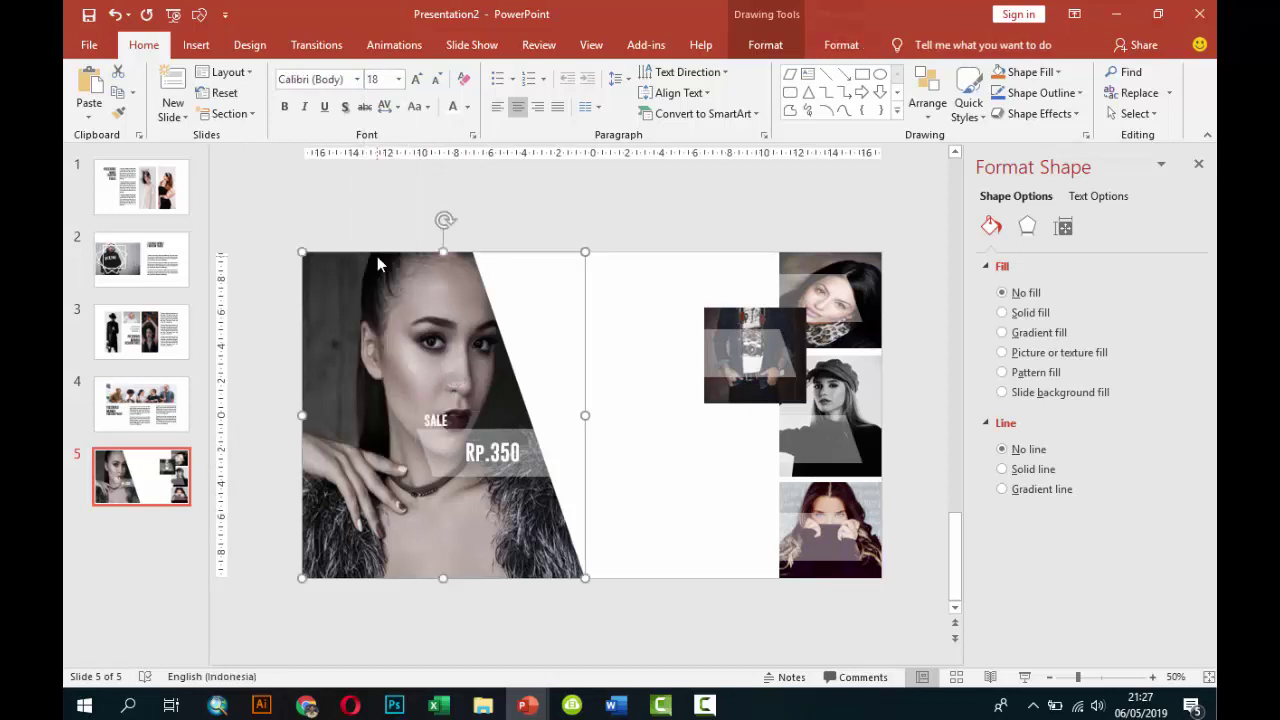
click(410, 300)
click(443, 412)
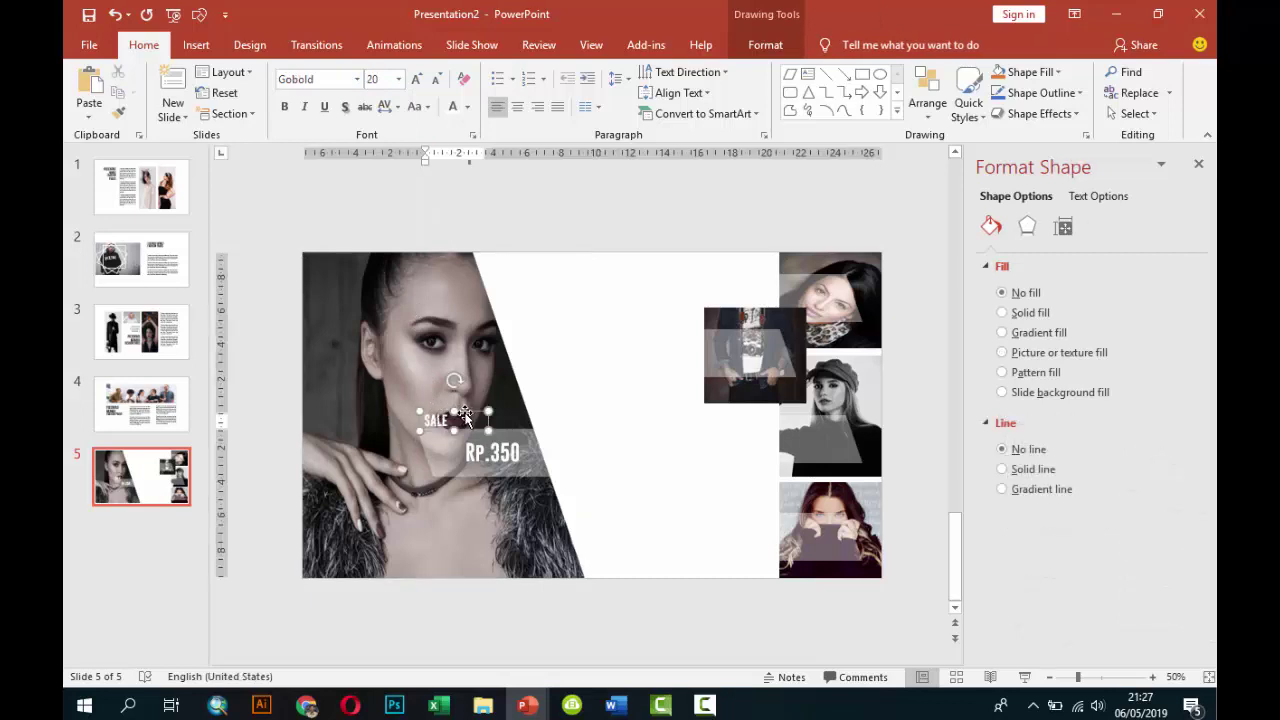
drag(465, 412, 472, 432)
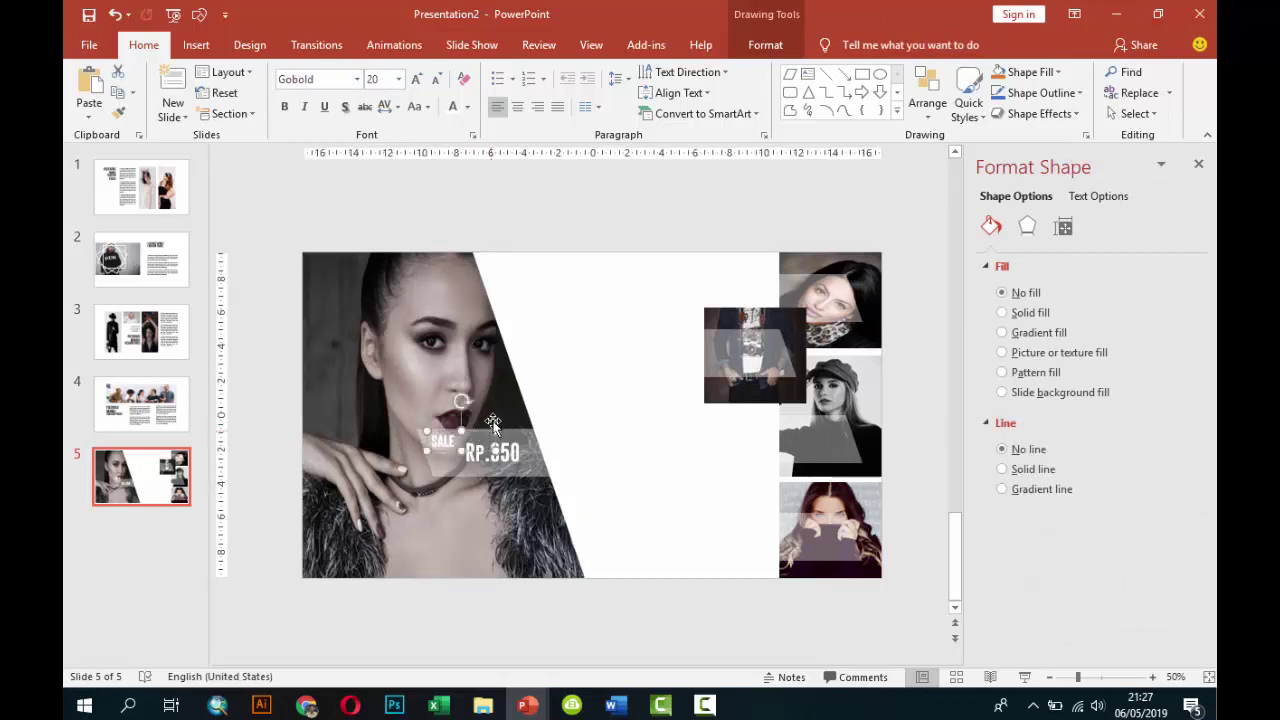
click(594, 398)
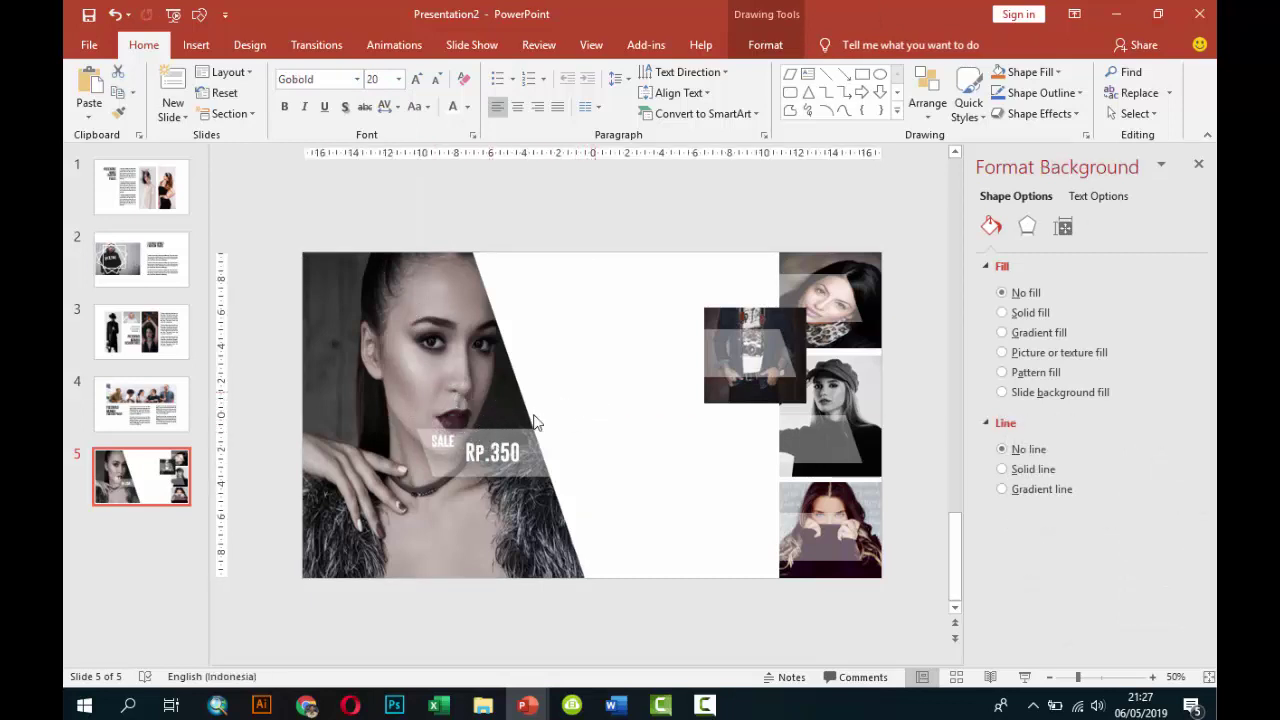
Enlarge RP.350 to 40 pt and widen its box so the price fits one line.
scroll(470, 434, up, 1)
scroll(470, 434, up, 1)
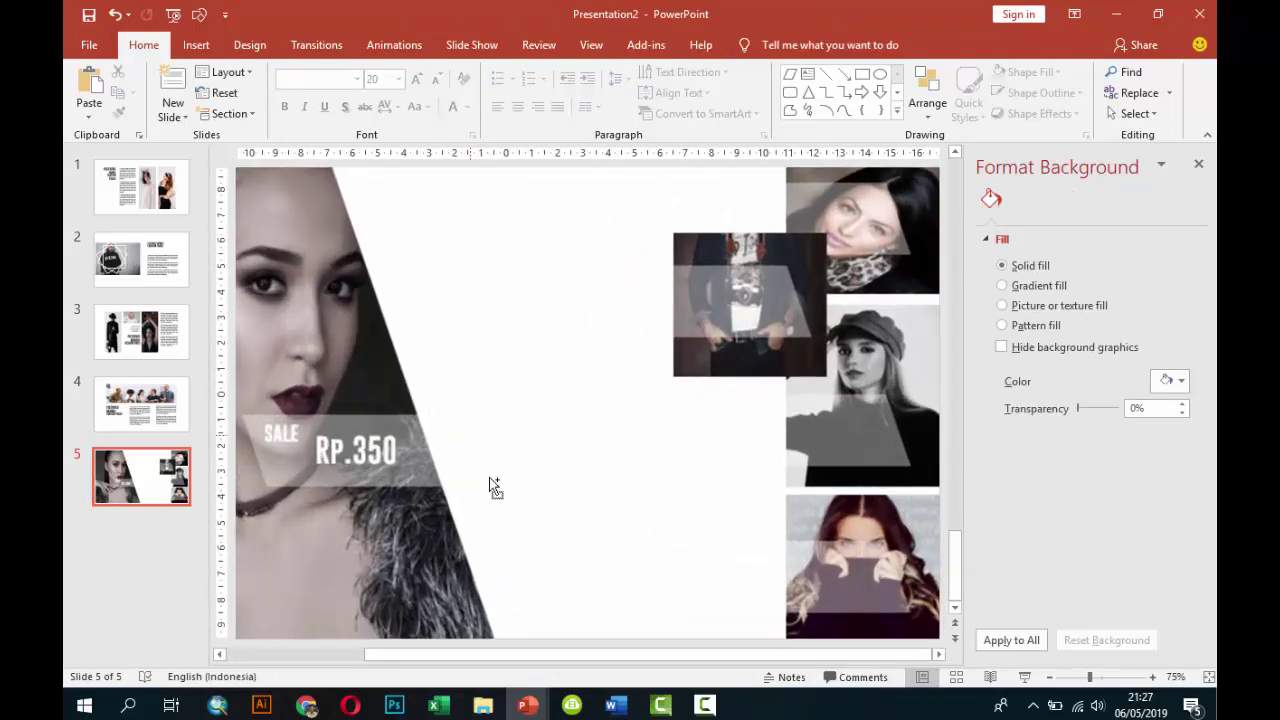
scroll(372, 638, up, 2)
scroll(358, 645, up, 1)
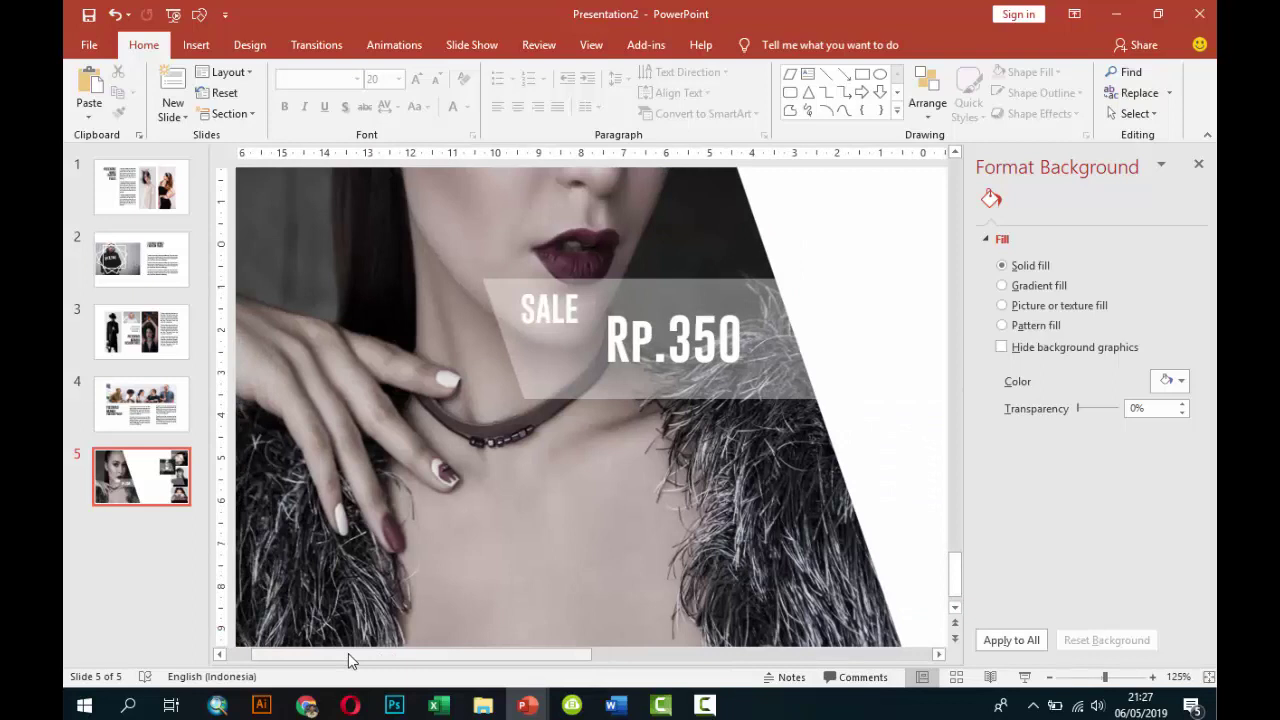
click(348, 654)
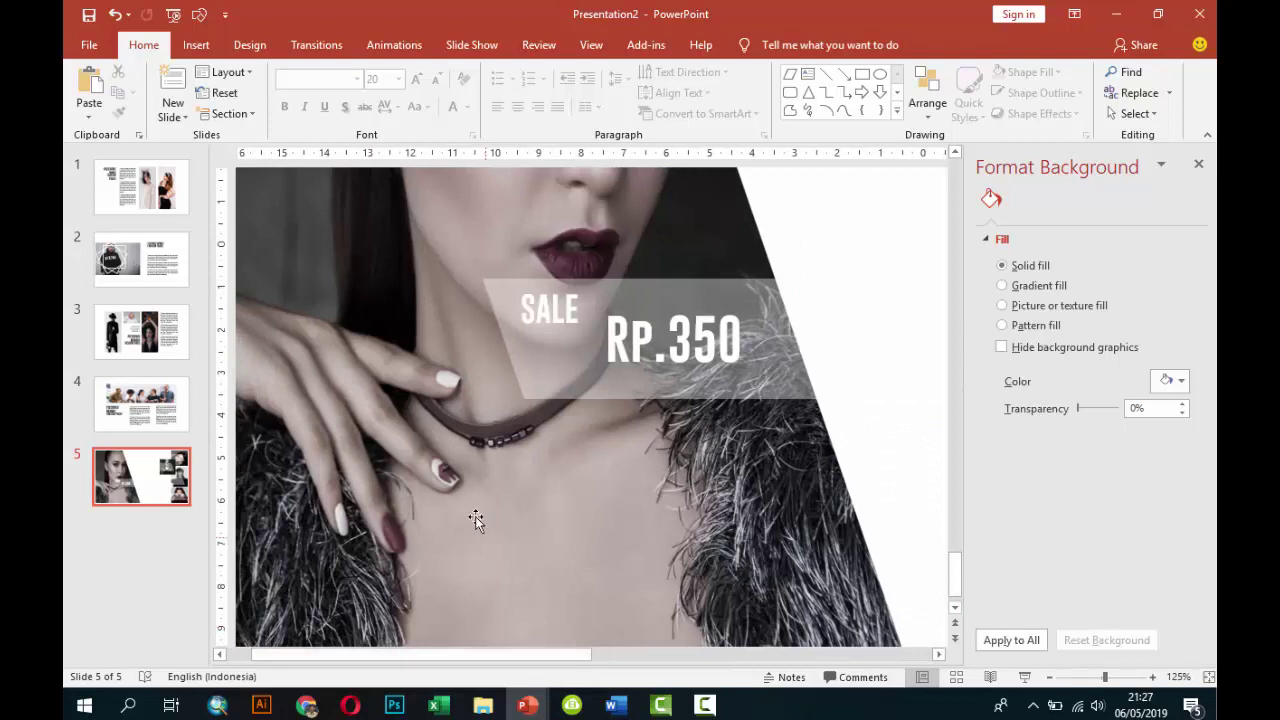
click(615, 365)
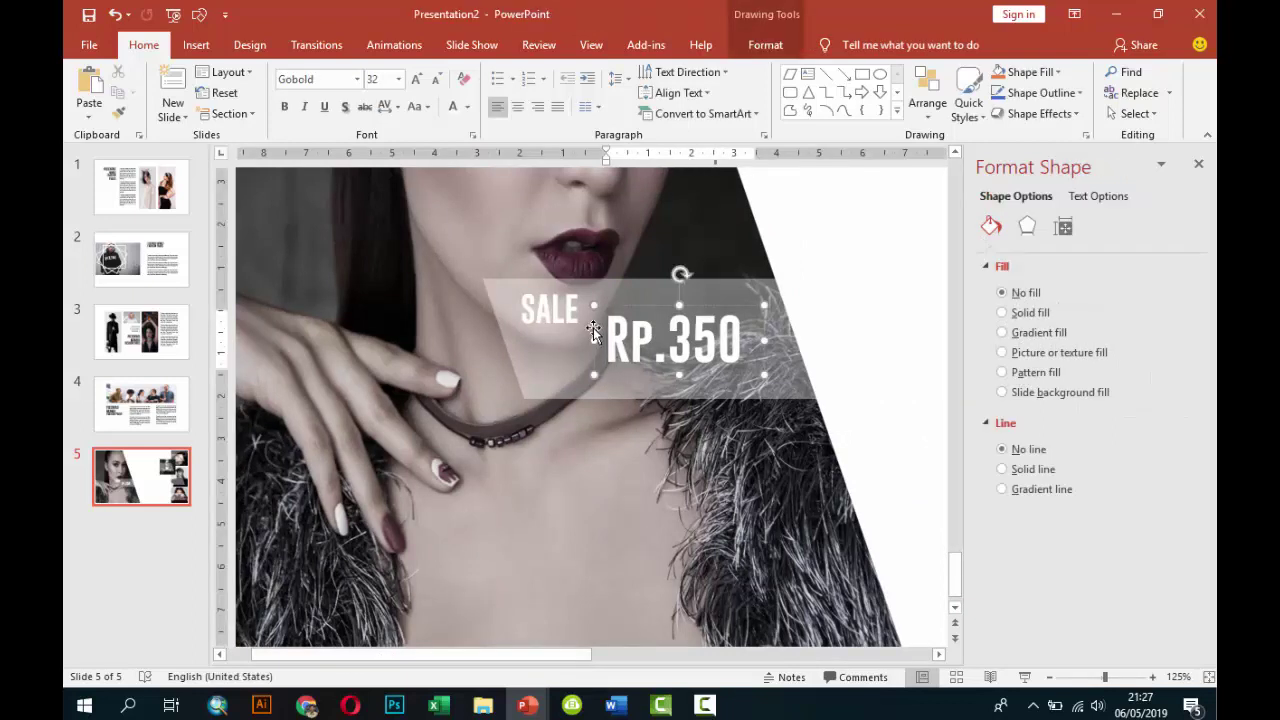
click(583, 363)
click(398, 79)
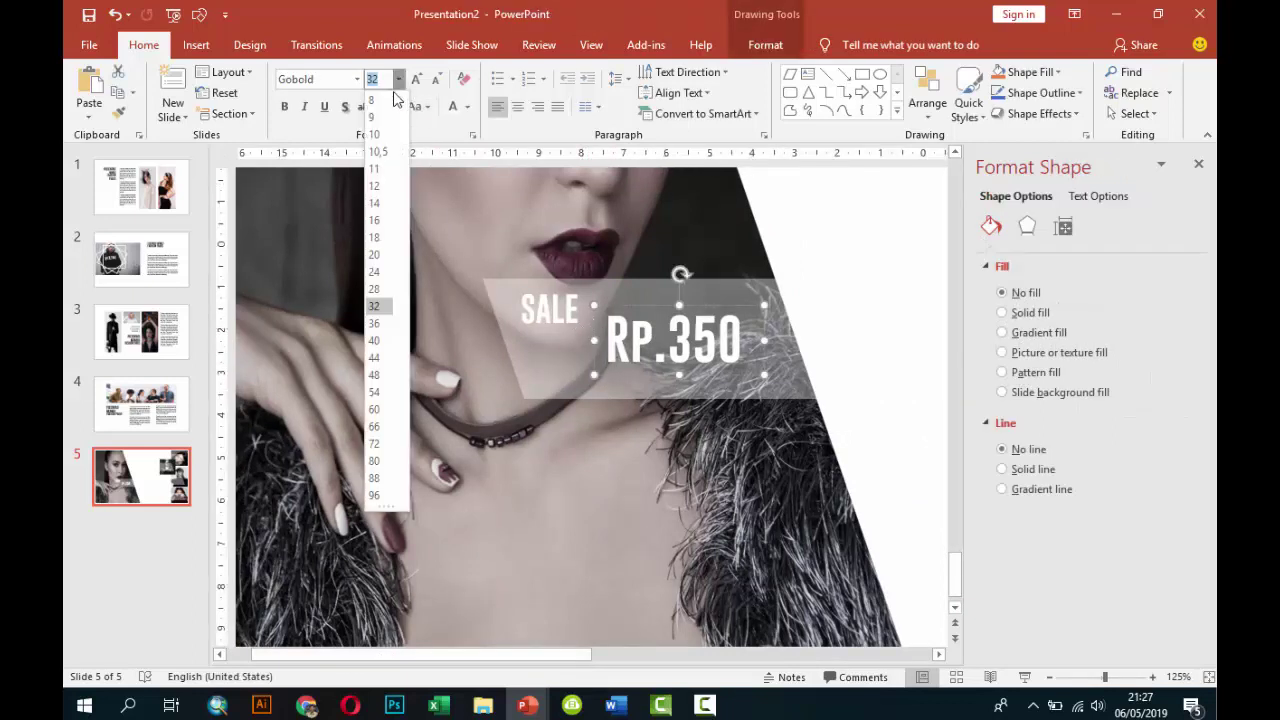
click(374, 340)
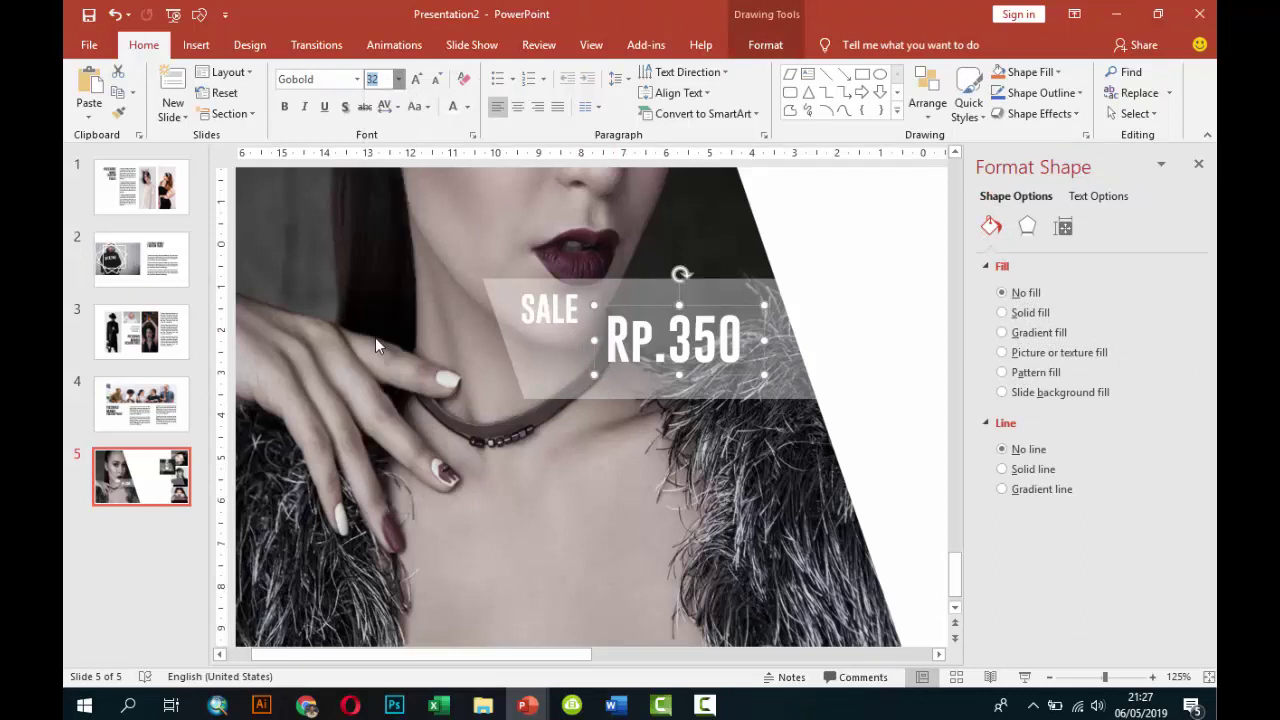
text(40)
drag(589, 378, 527, 376)
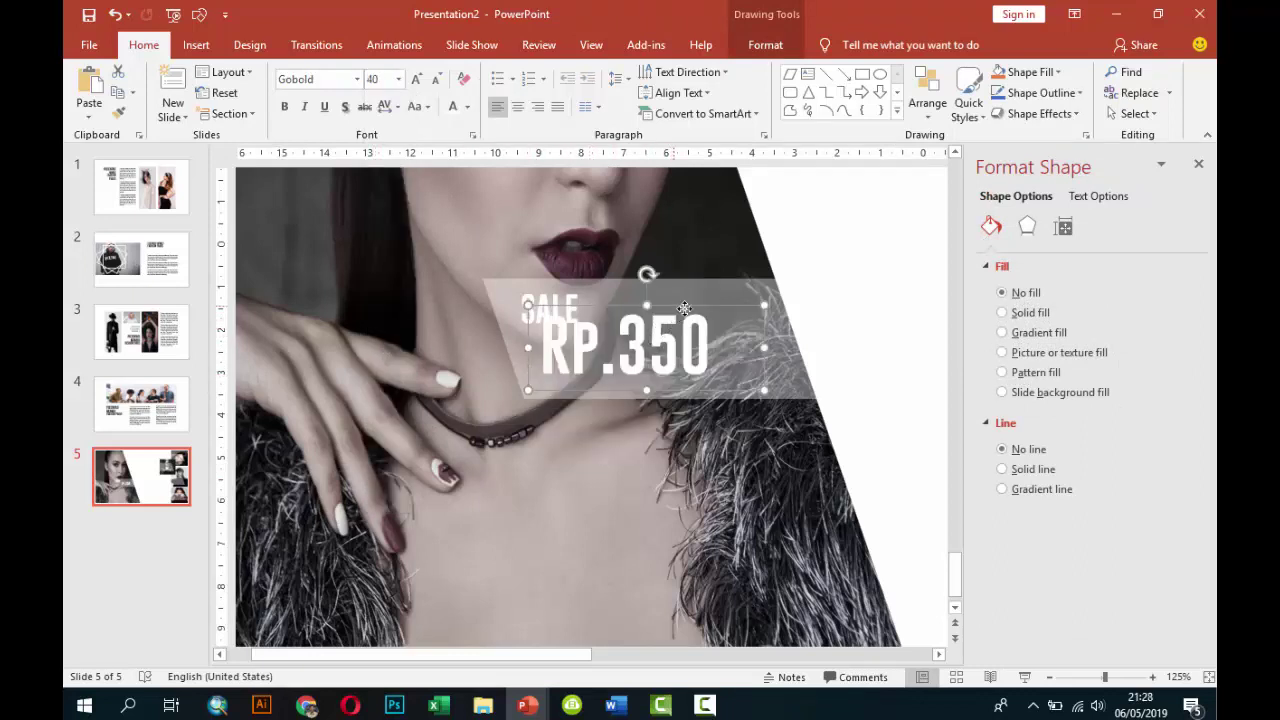
drag(676, 310, 692, 314)
Align SALE directly above RP.350 and reselect the SALE RP.350 price label.
click(572, 296)
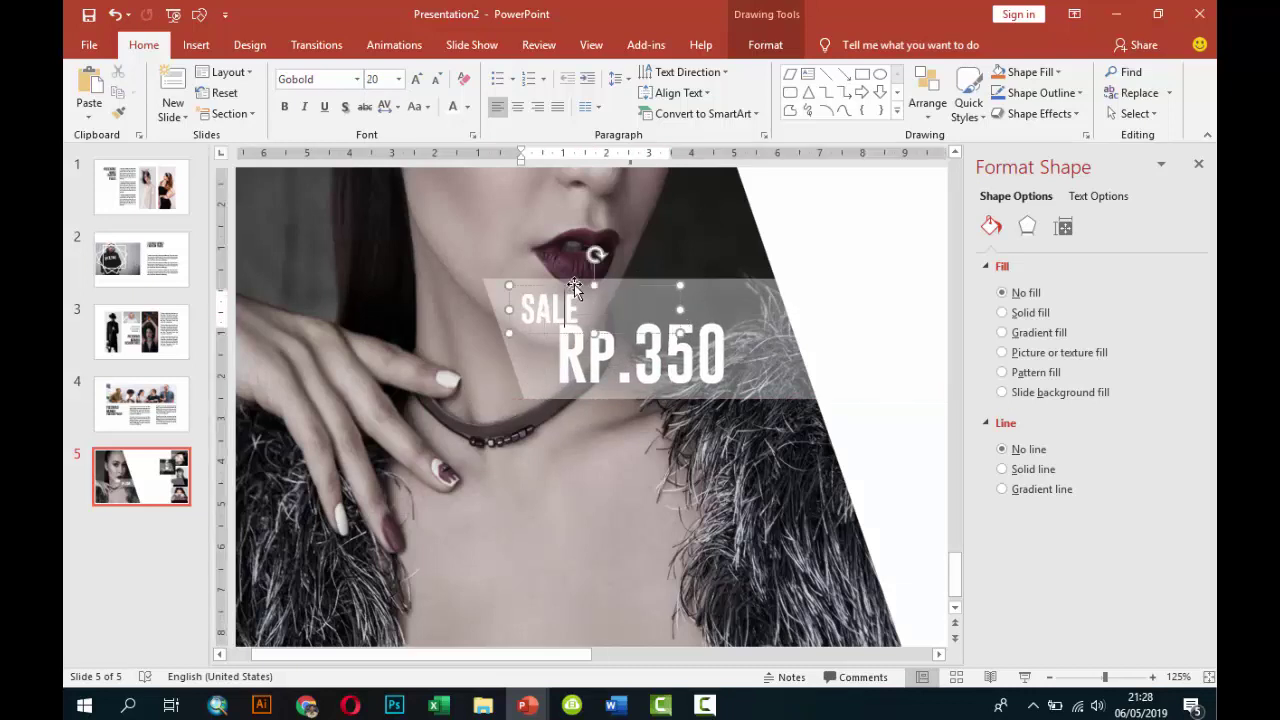
drag(574, 284, 613, 282)
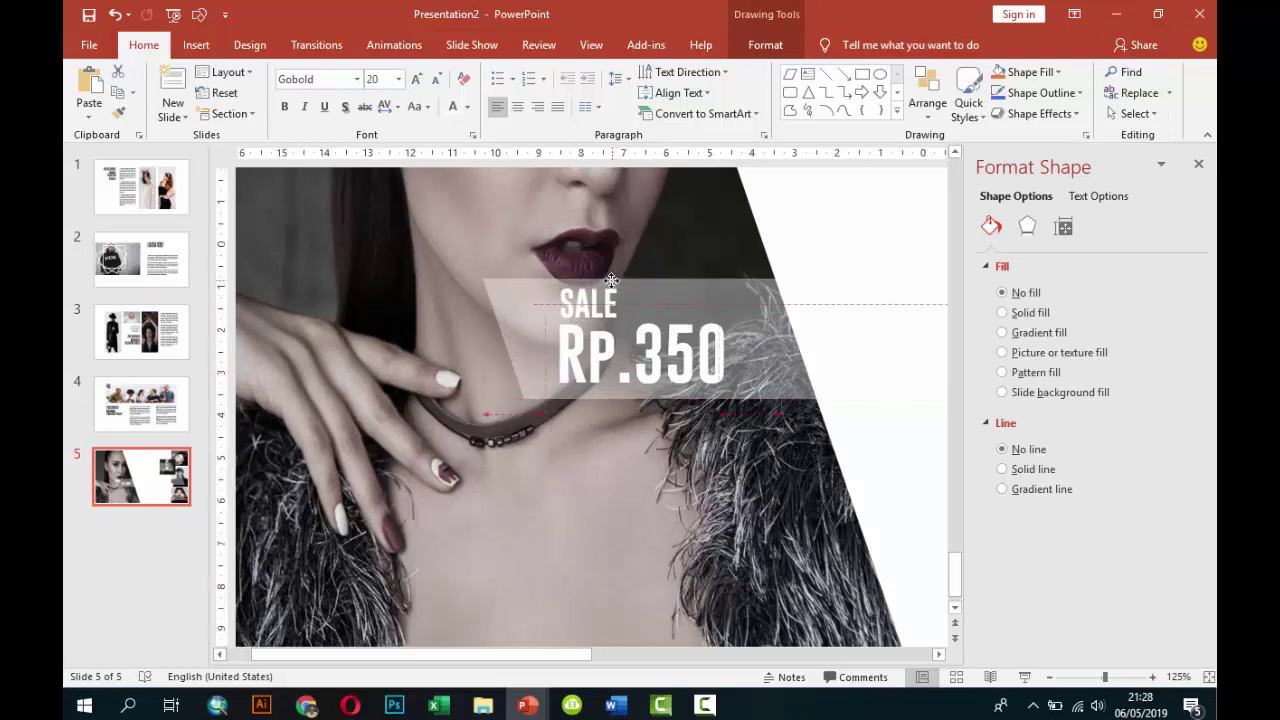
ctrl+scroll(630, 313, down, 5)
ctrl+scroll(632, 313, down, 1)
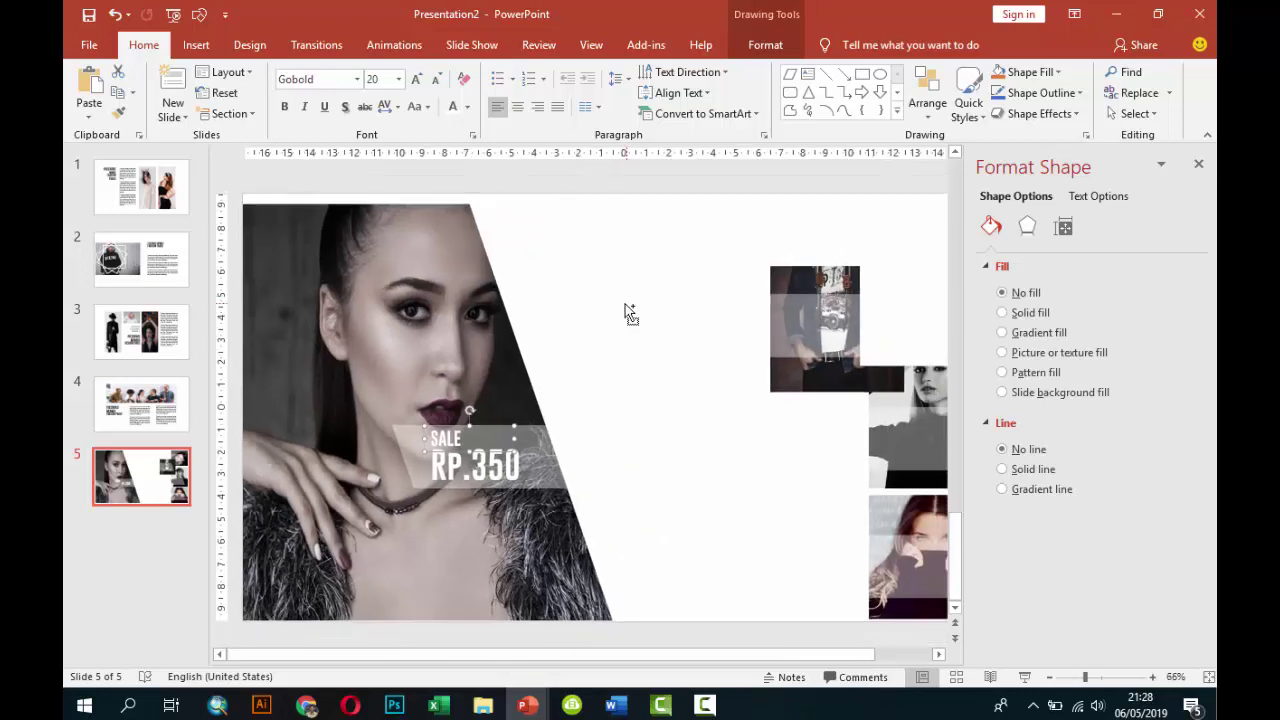
ctrl+scroll(500, 300, down, 1)
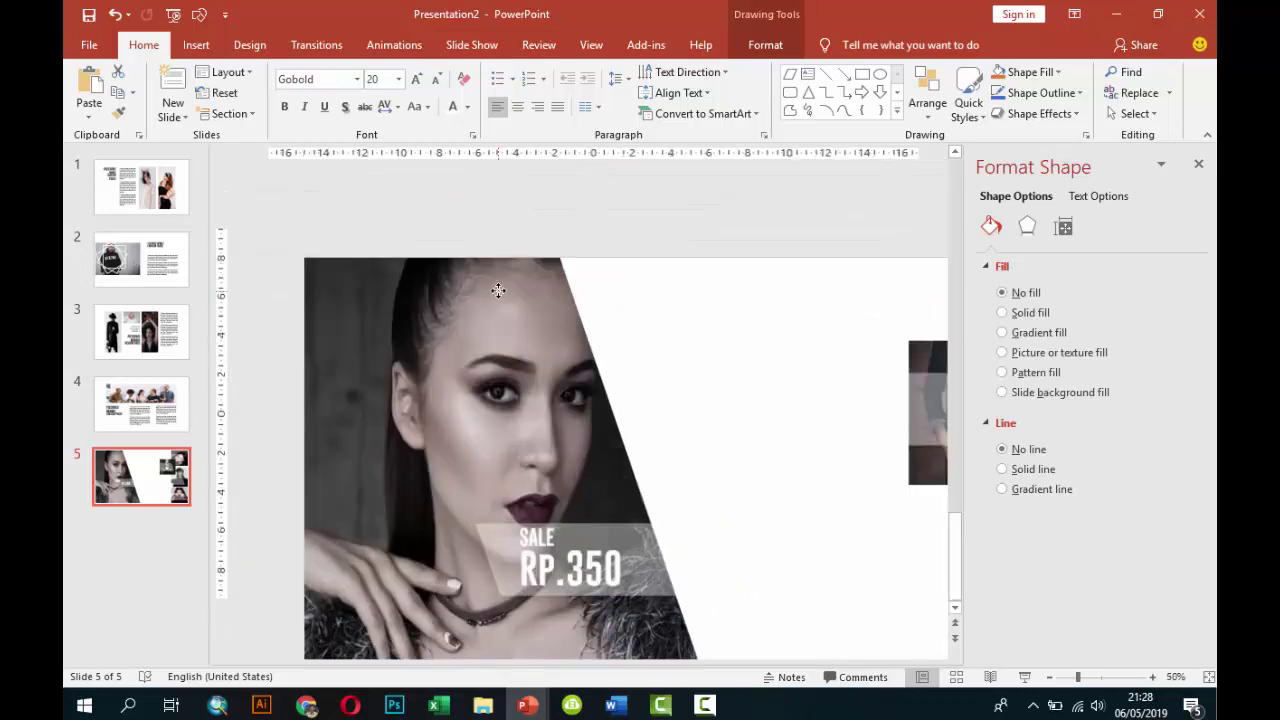
click(542, 300)
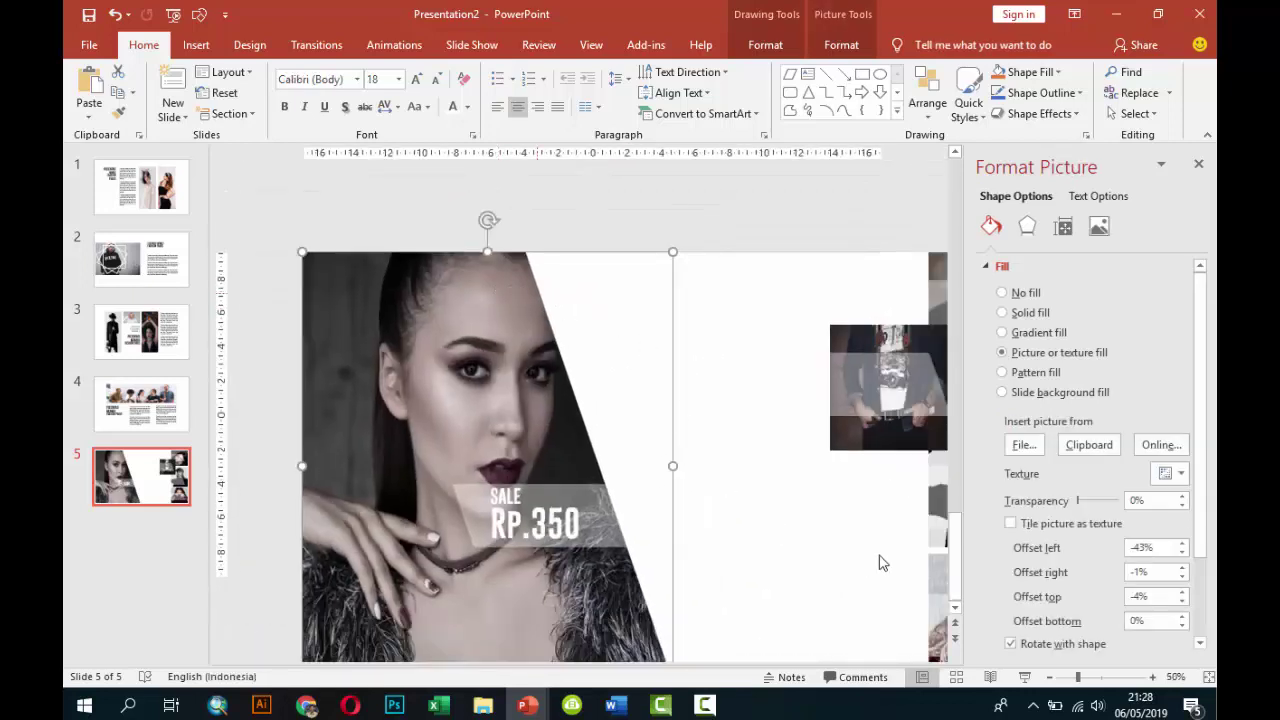
click(511, 453)
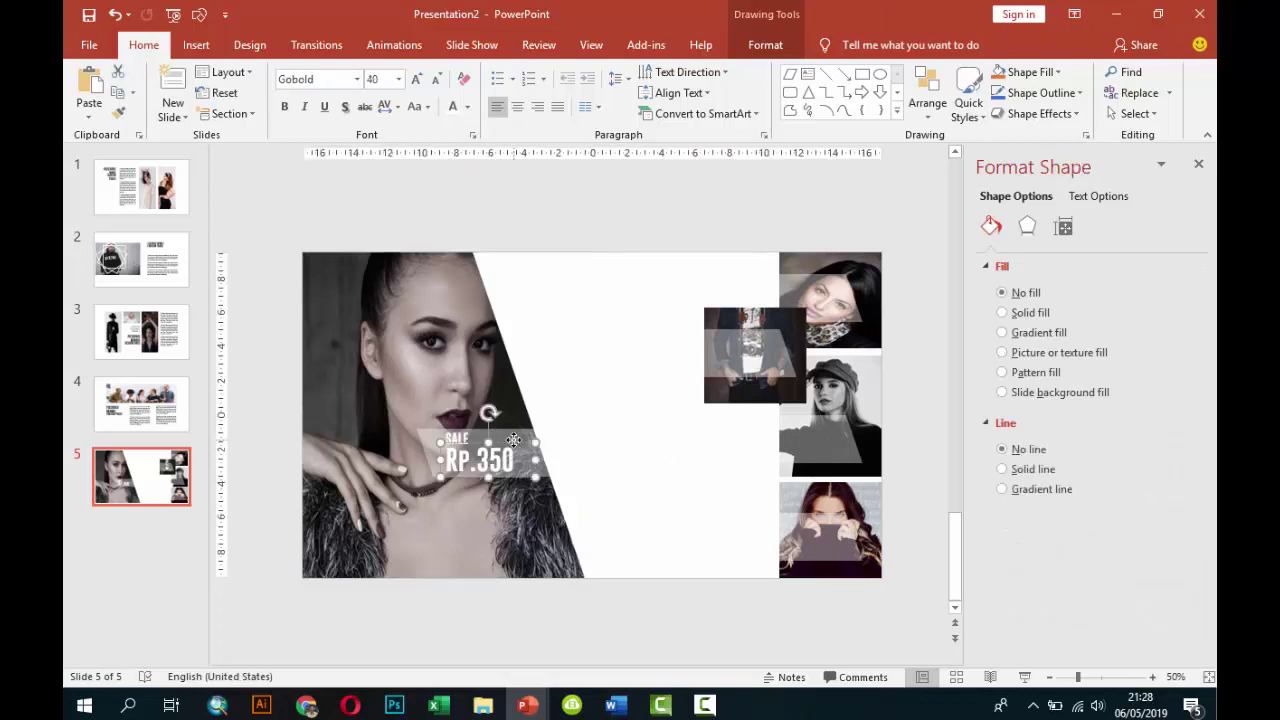
Duplicate RP.350 onto the jacket photo and right-column photos, and nudge the top band.
drag(513, 440, 792, 345)
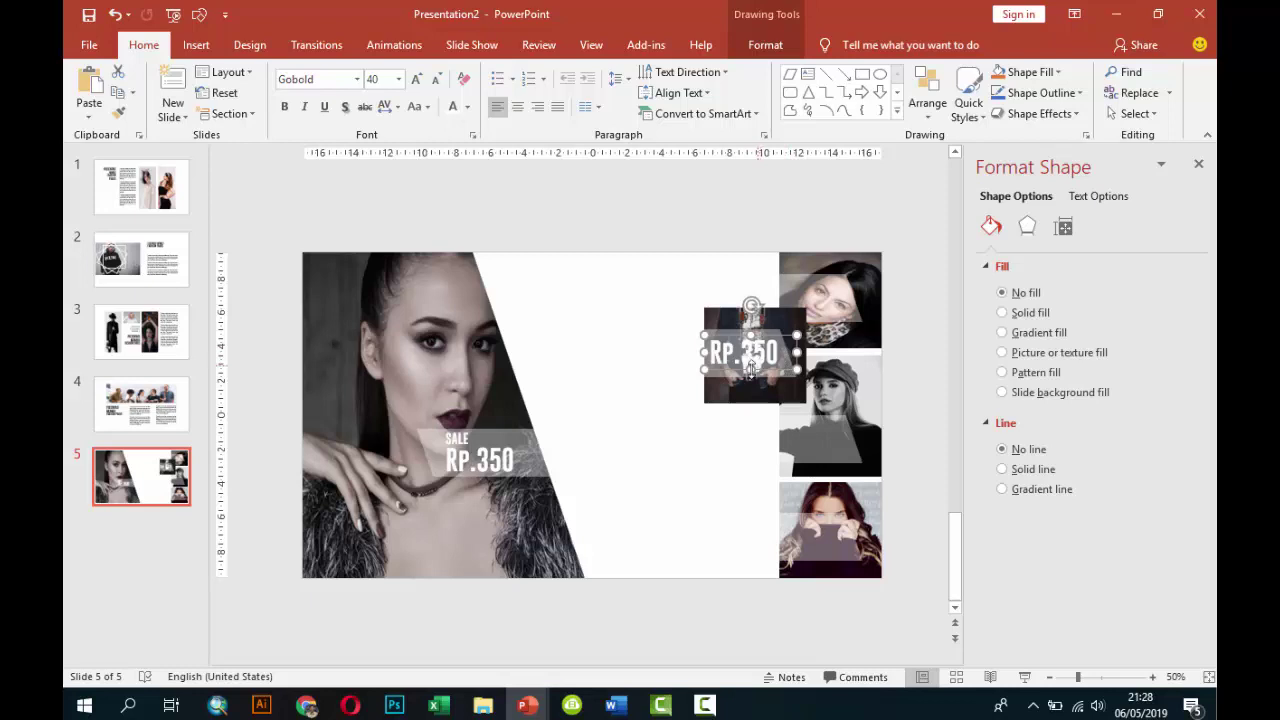
mouse_move(752, 367)
mouse_down()
mouse_move(890, 250)
mouse_move(682, 451)
mouse_up()
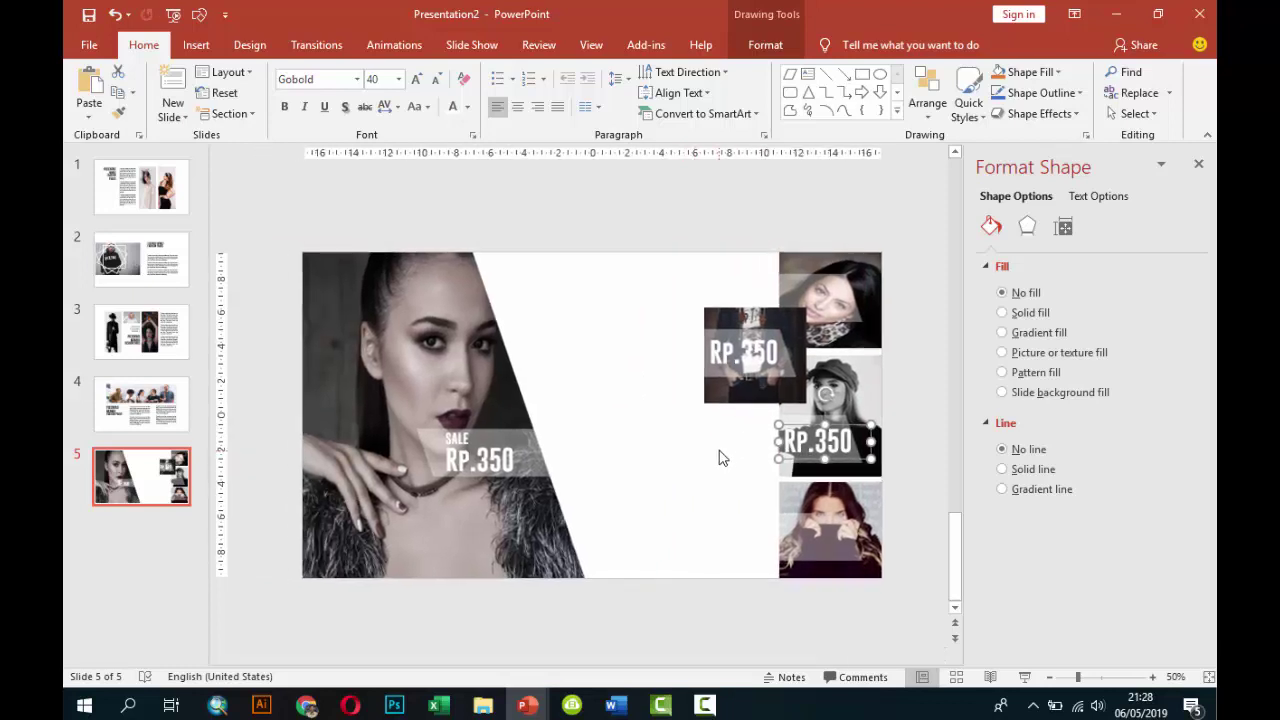
mouse_move(780, 444)
ctrl+mouse_down()
mouse_move(862, 531)
mouse_move(845, 520)
mouse_move(860, 610)
mouse_move(835, 365)
ctrl+mouse_up()
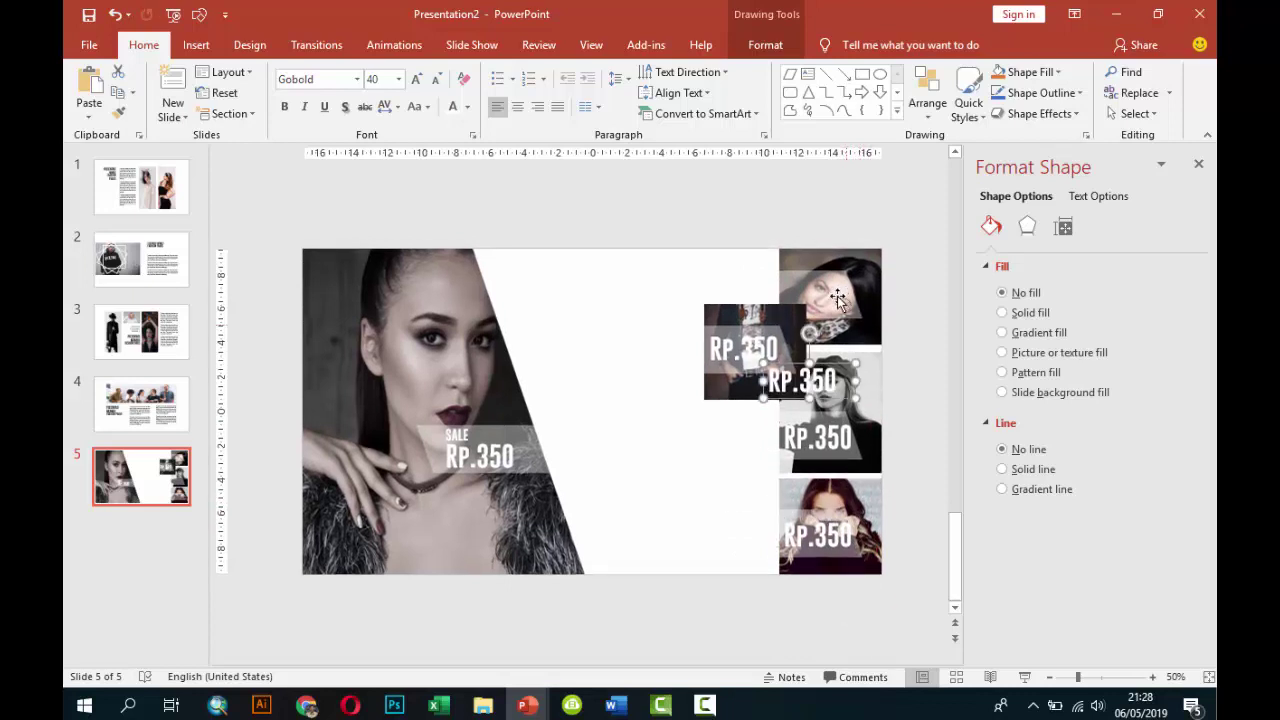
key(Down)
key(Down)
key(Down)
key(Right)
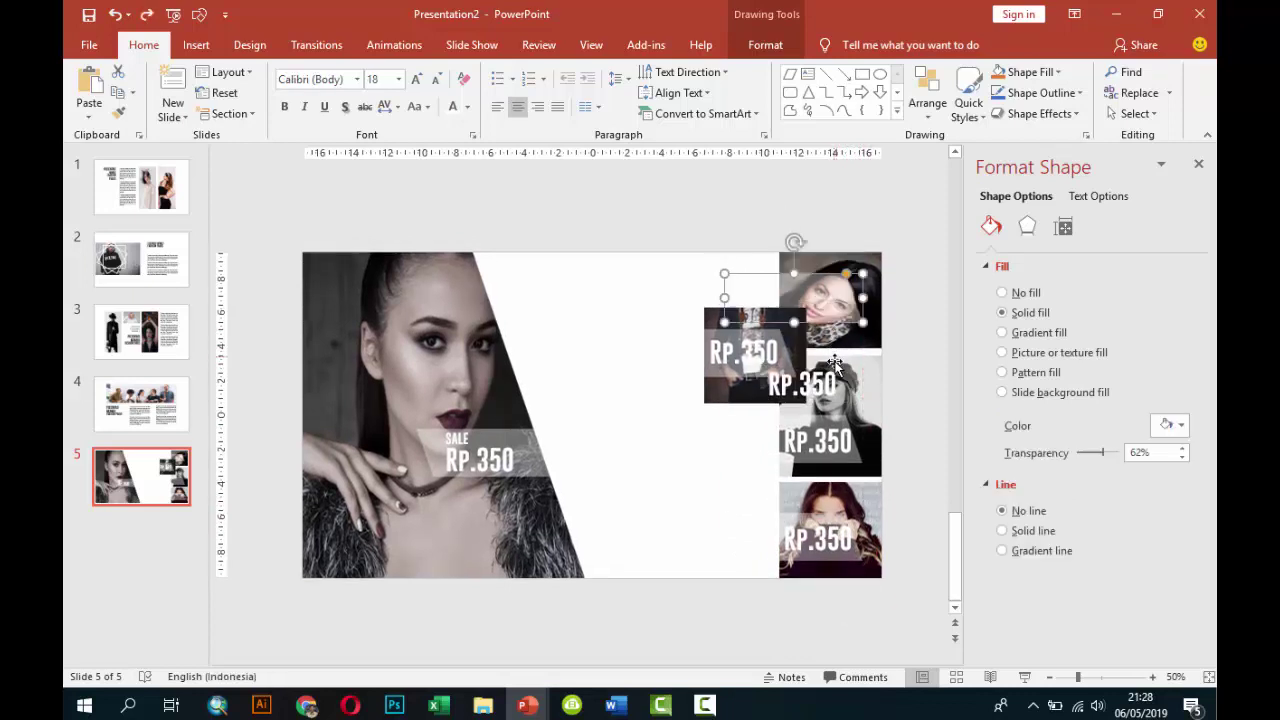
Move an RP.350 copy onto the top photo and set it and the central photo's price to 36 pt.
drag(835, 378, 840, 280)
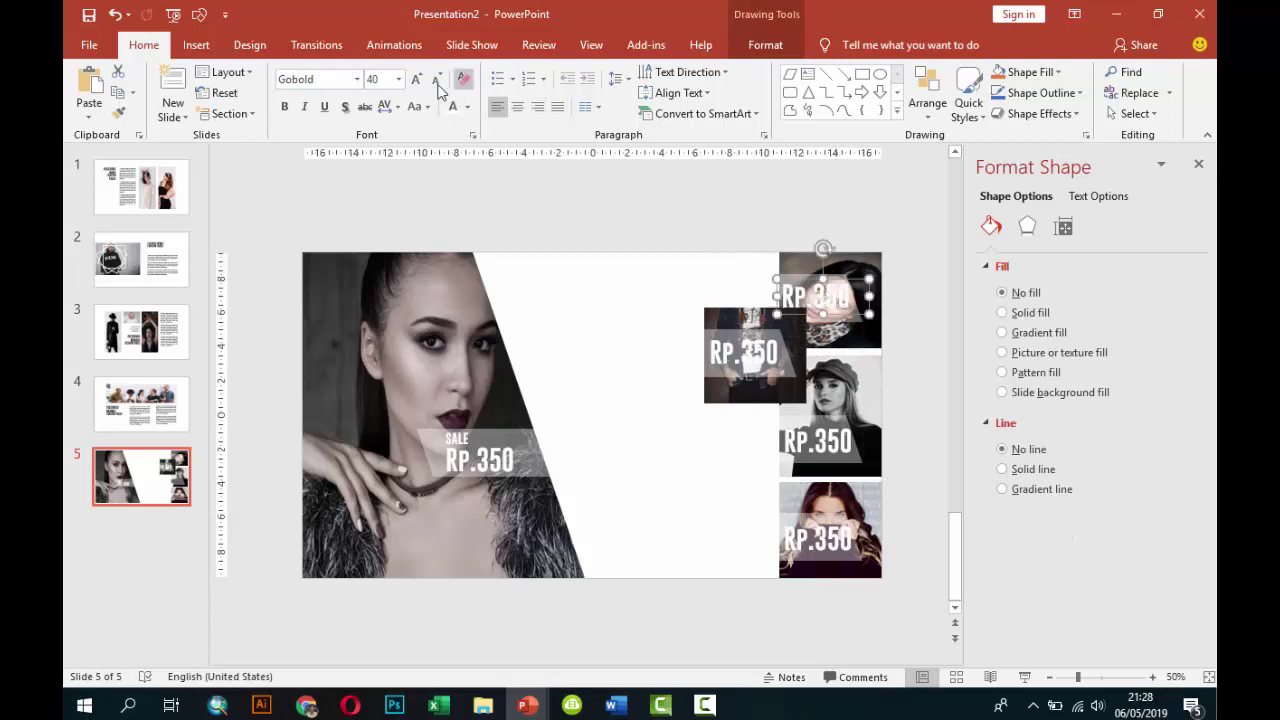
click(399, 79)
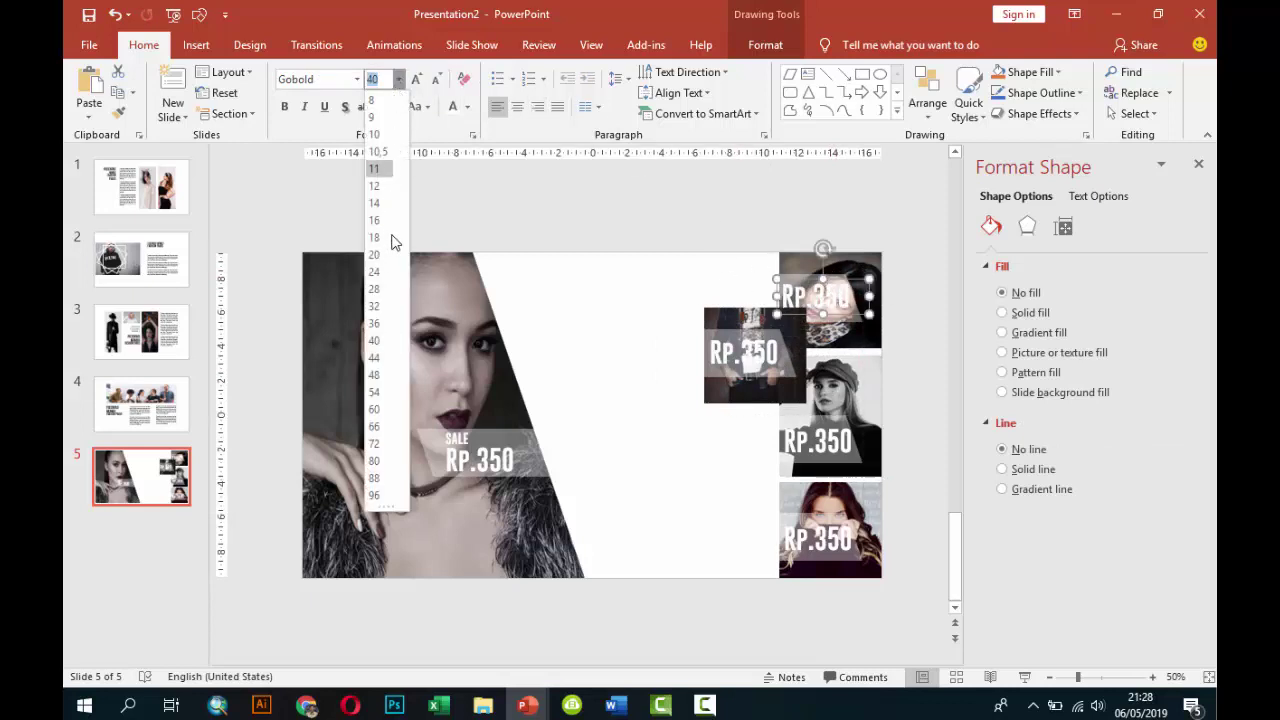
click(375, 323)
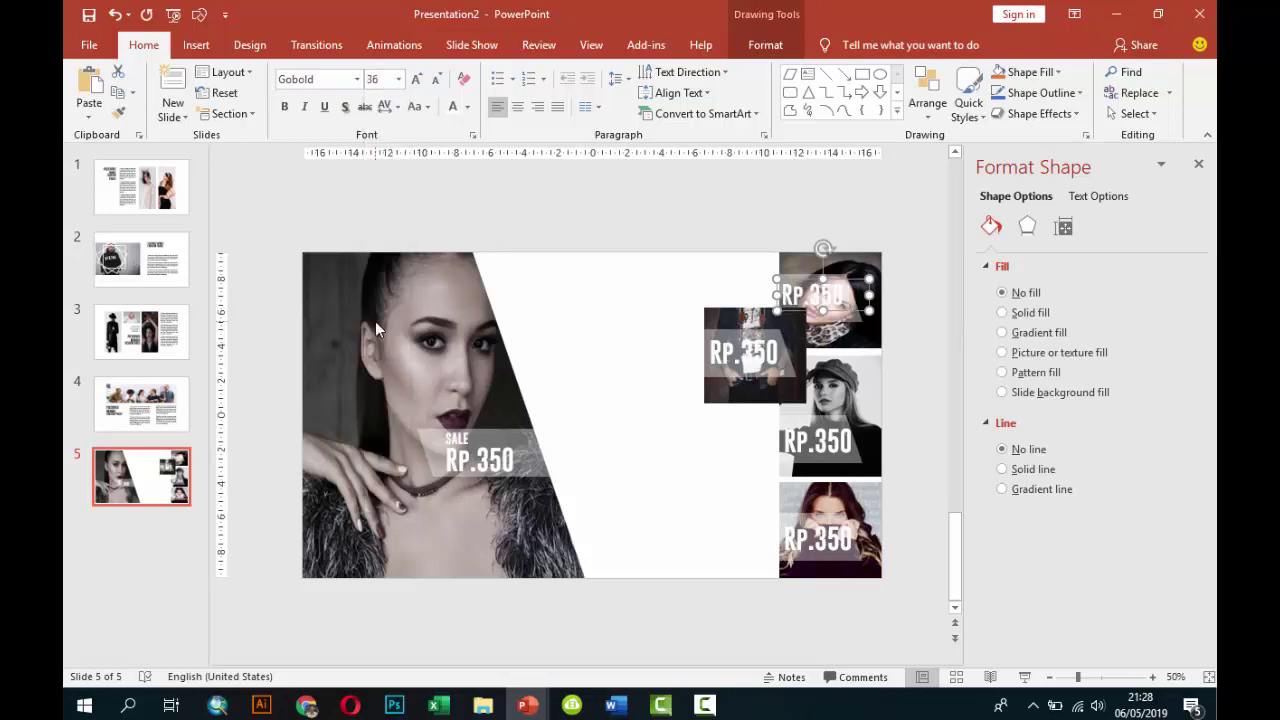
click(718, 363)
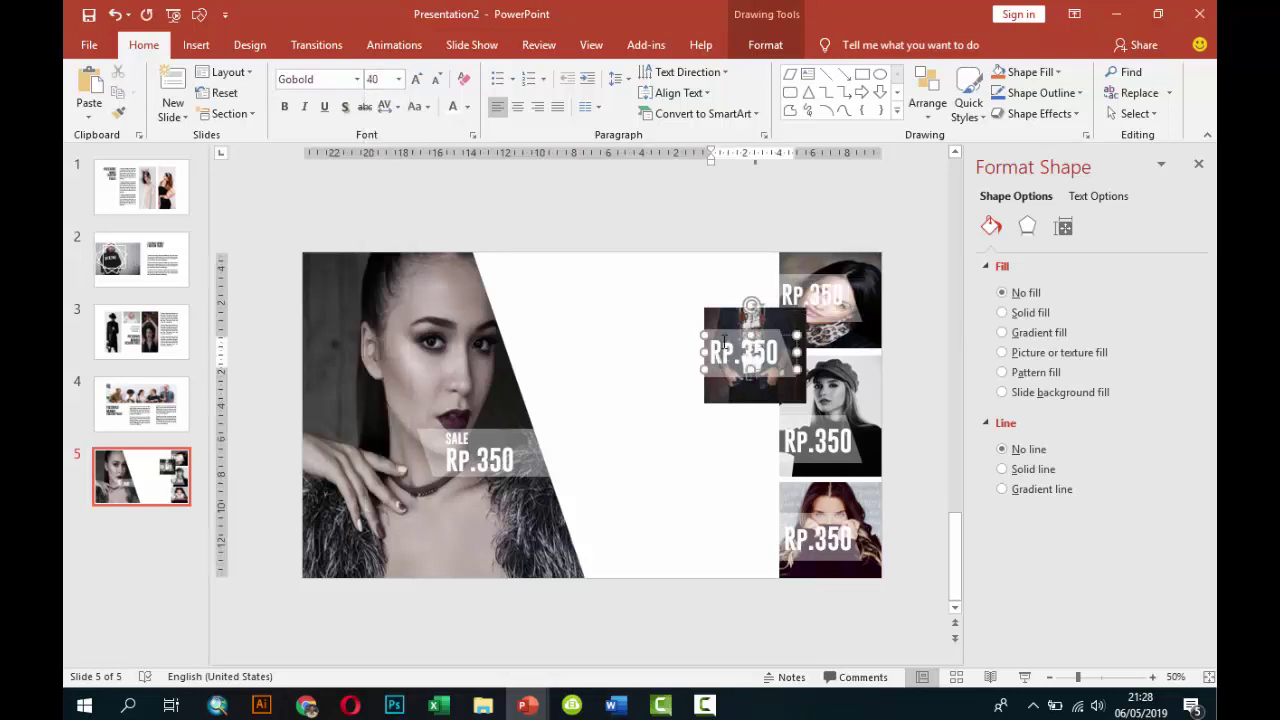
click(722, 340)
click(398, 79)
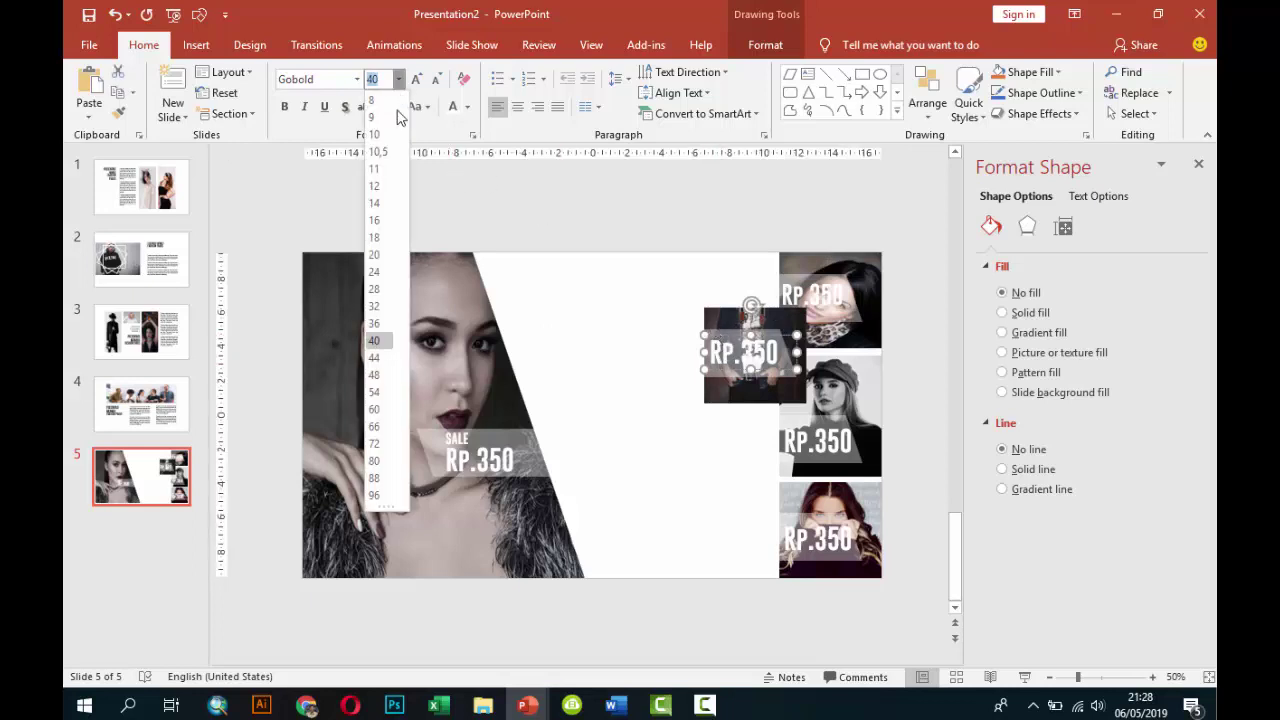
click(375, 323)
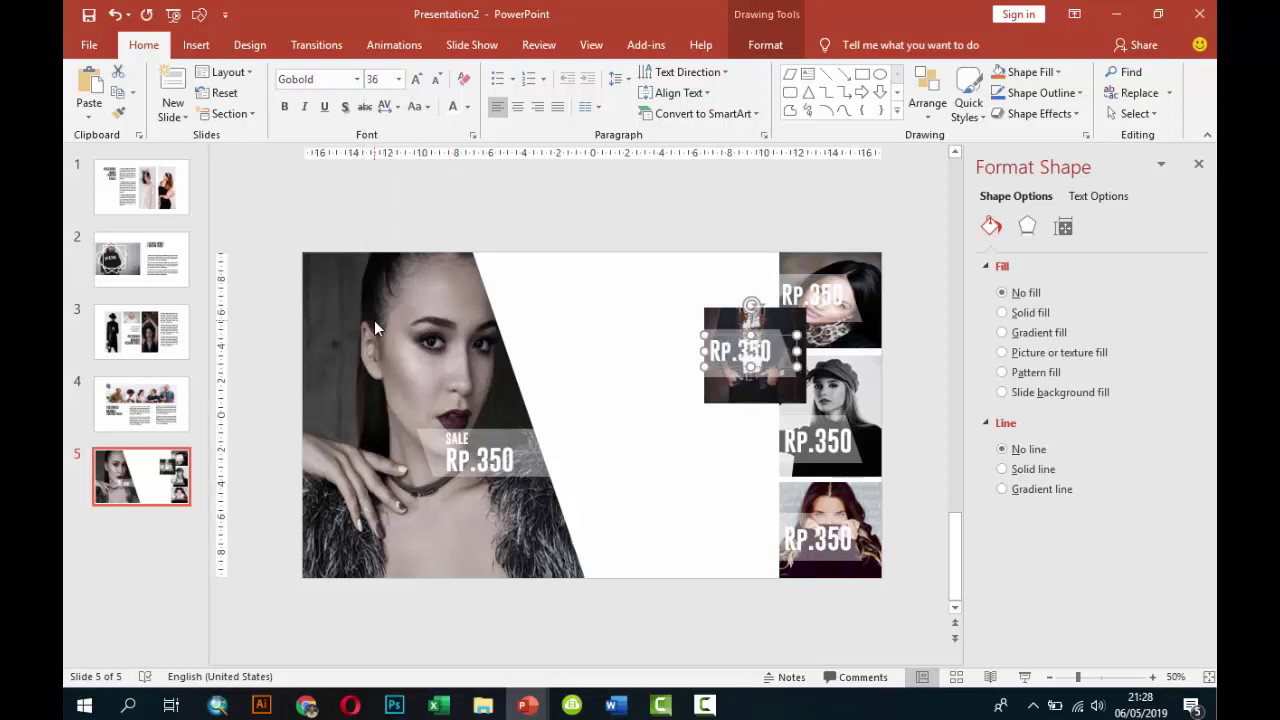
Reduce the second-column and bottom photo prices to 36 pt as well.
click(806, 432)
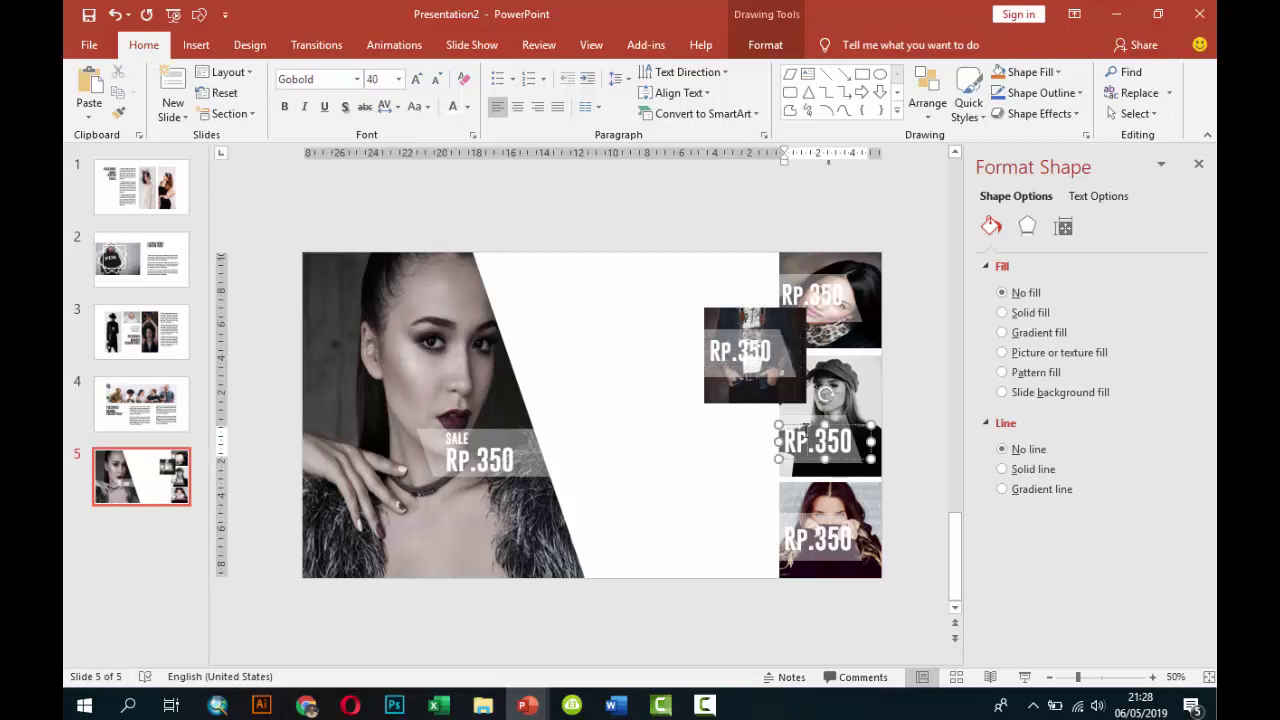
key(Escape)
click(398, 80)
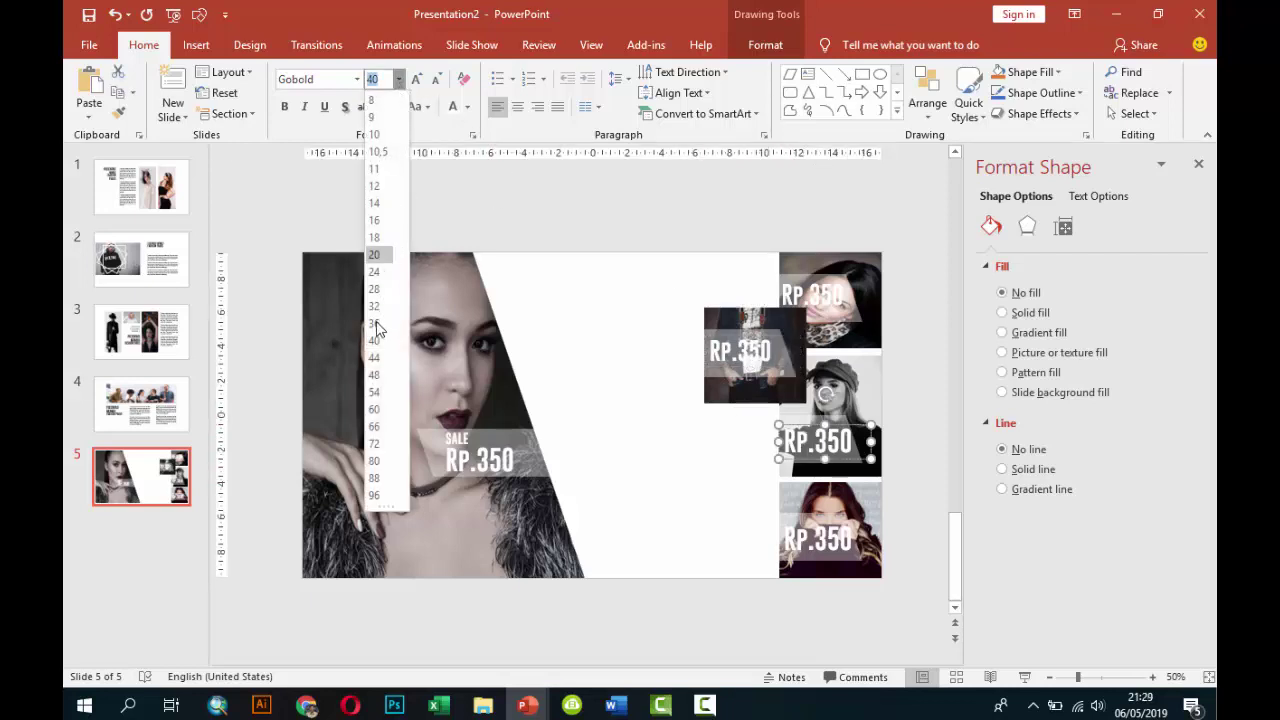
click(376, 323)
click(798, 518)
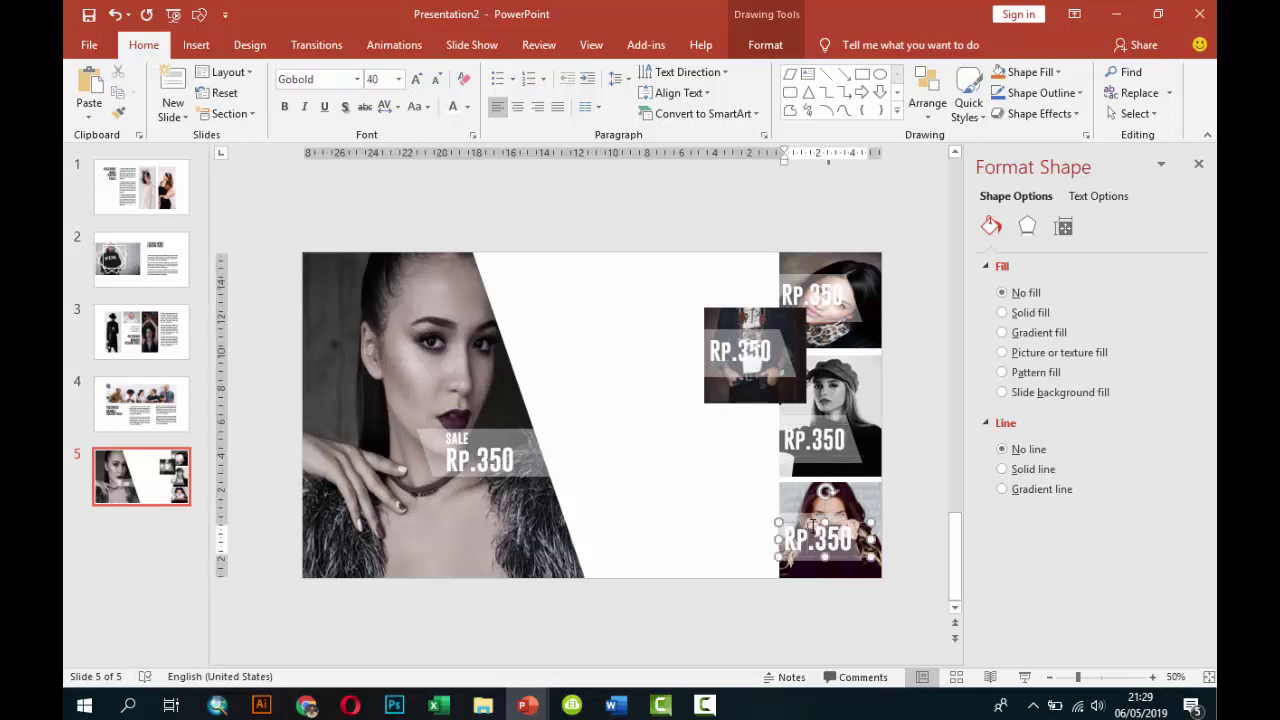
click(811, 524)
click(398, 79)
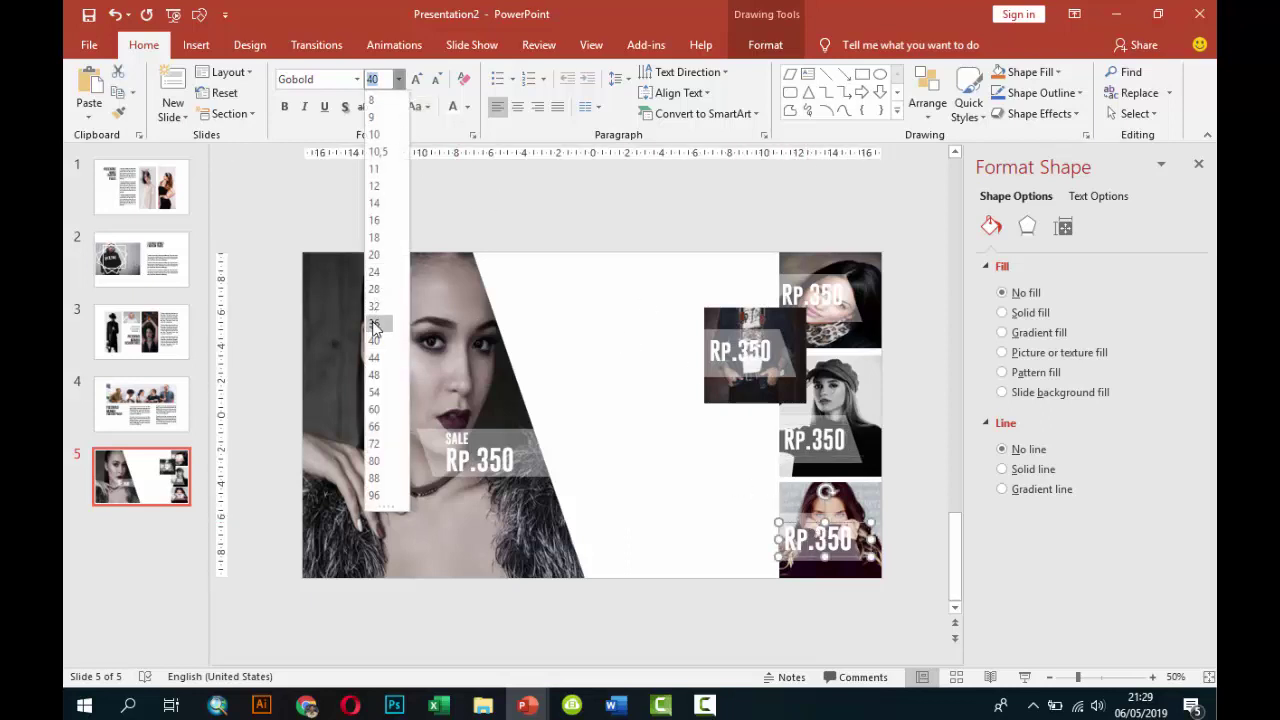
key(Return)
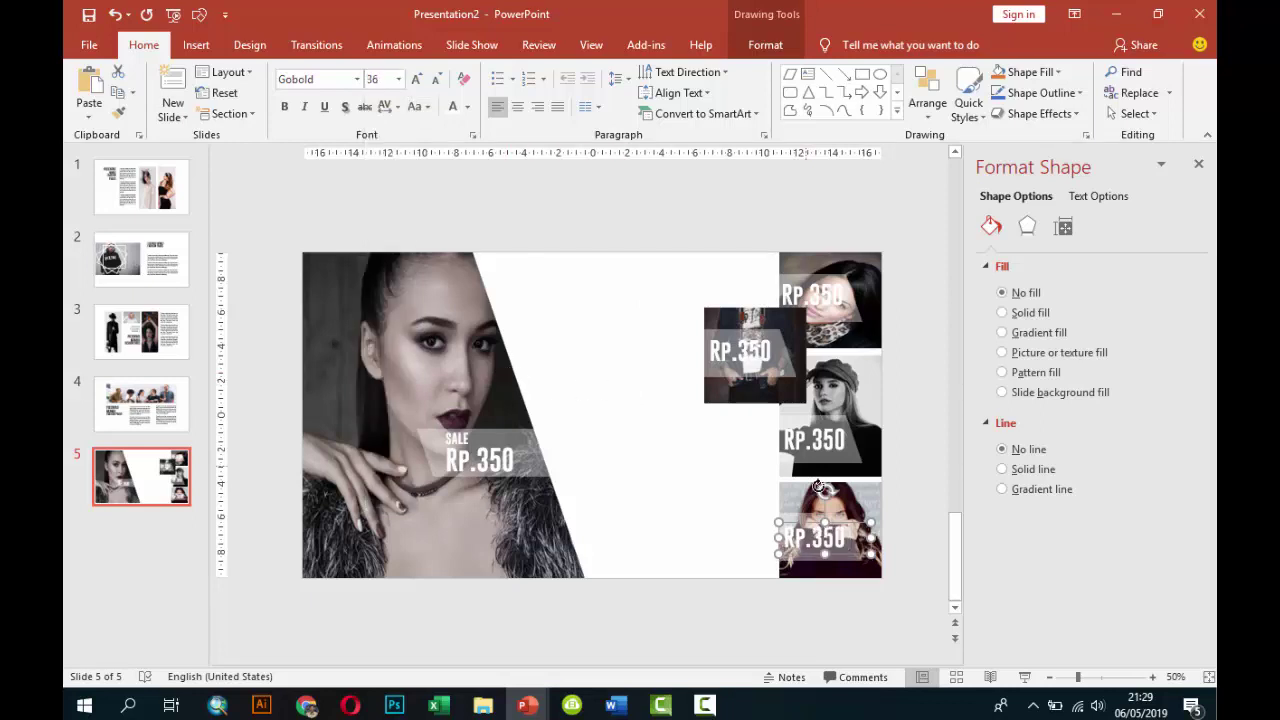
click(910, 517)
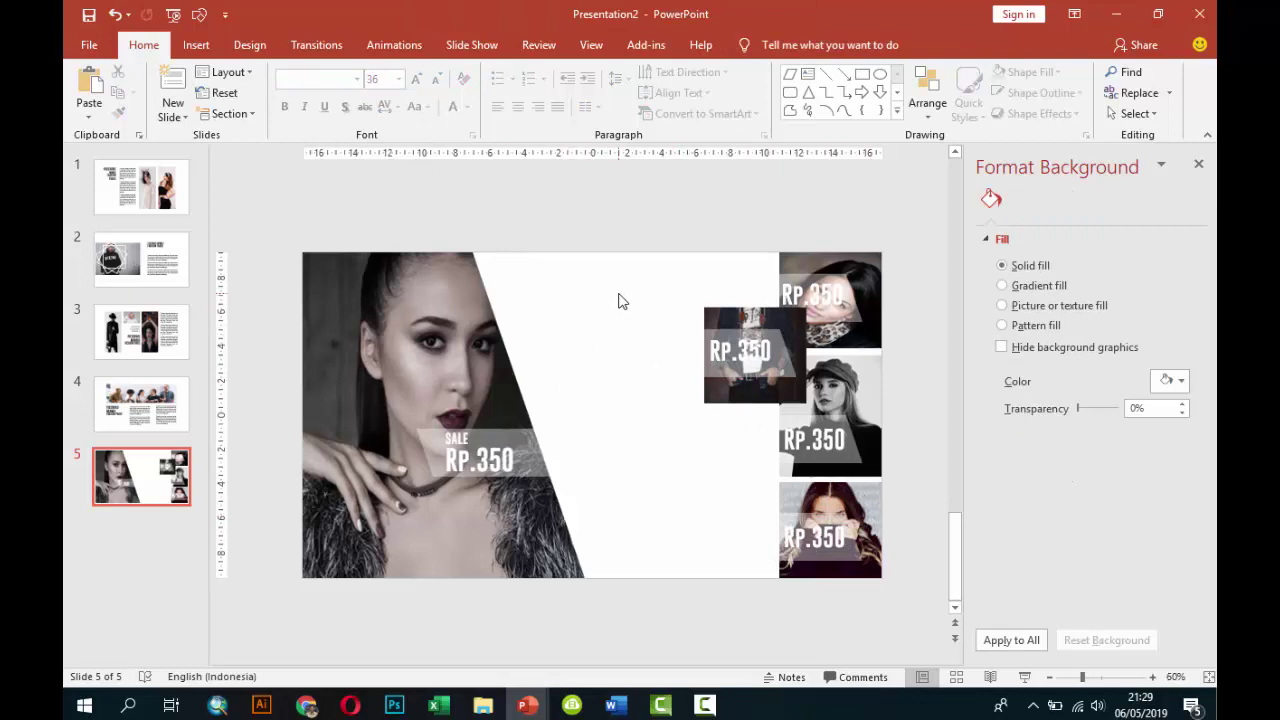
ctrl+scroll(618, 300, up, 1)
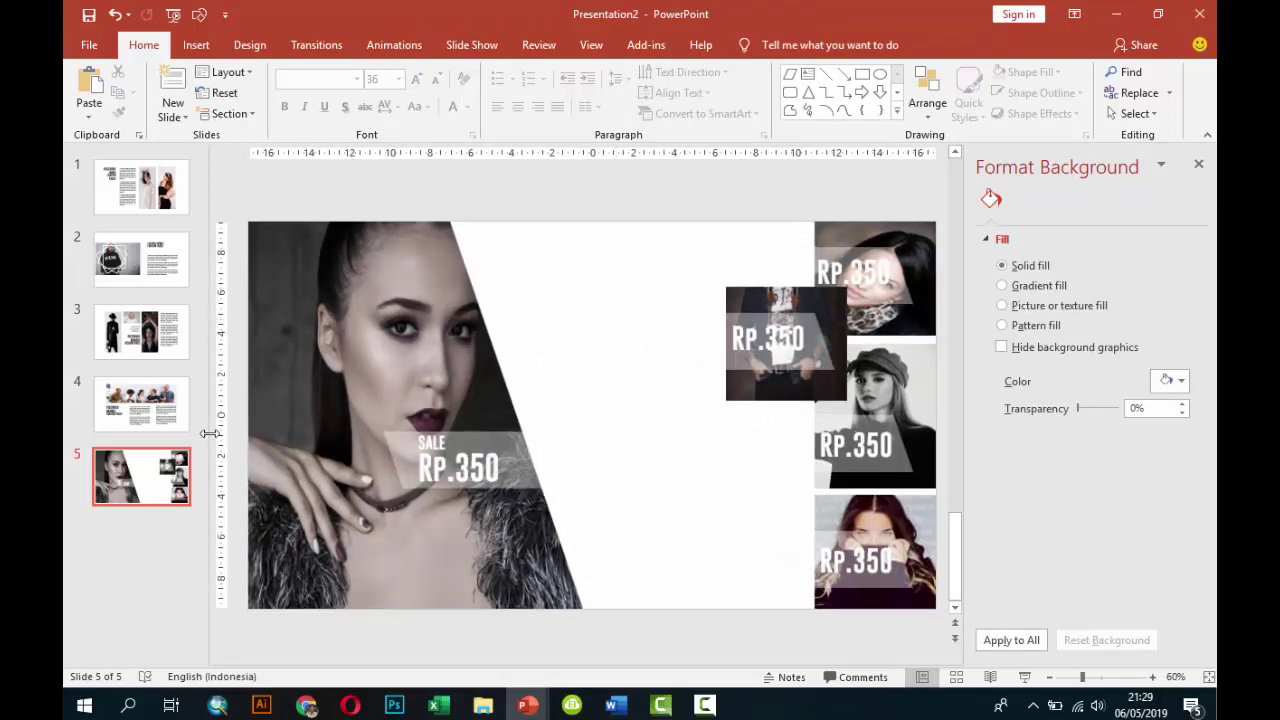
scroll(446, 371, up, 1)
click(550, 440)
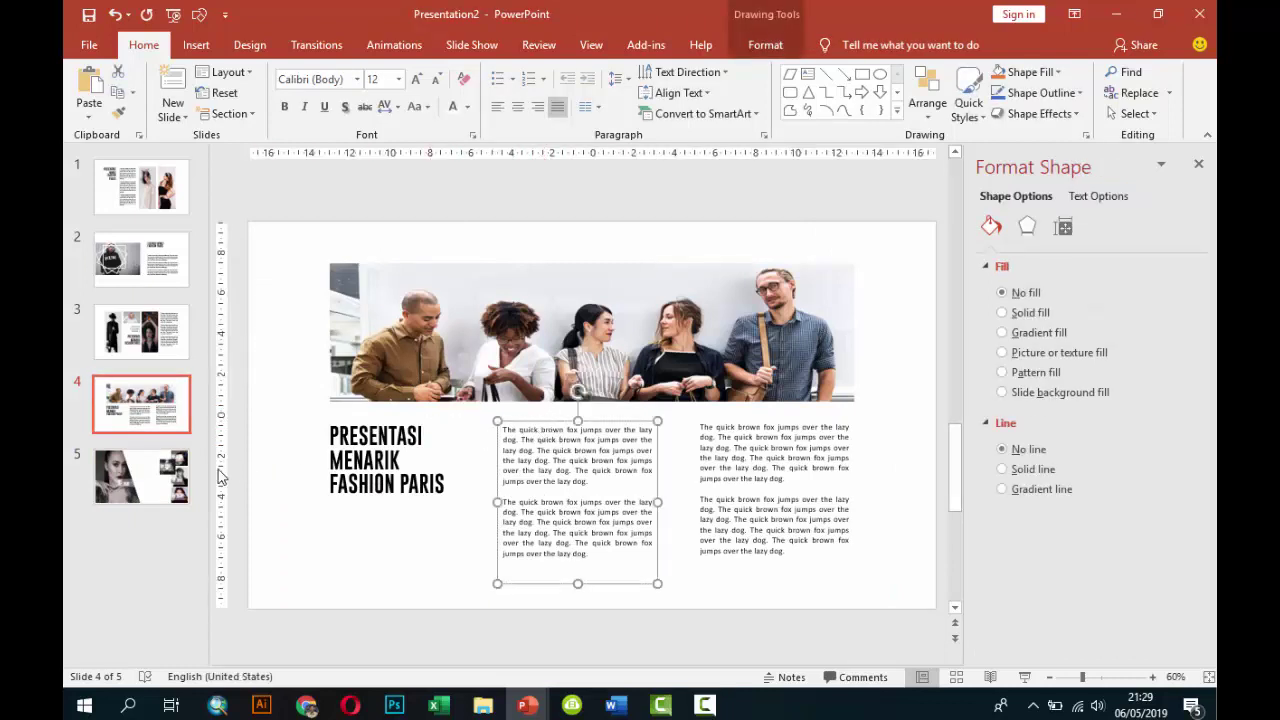
scroll(222, 477, down, 1)
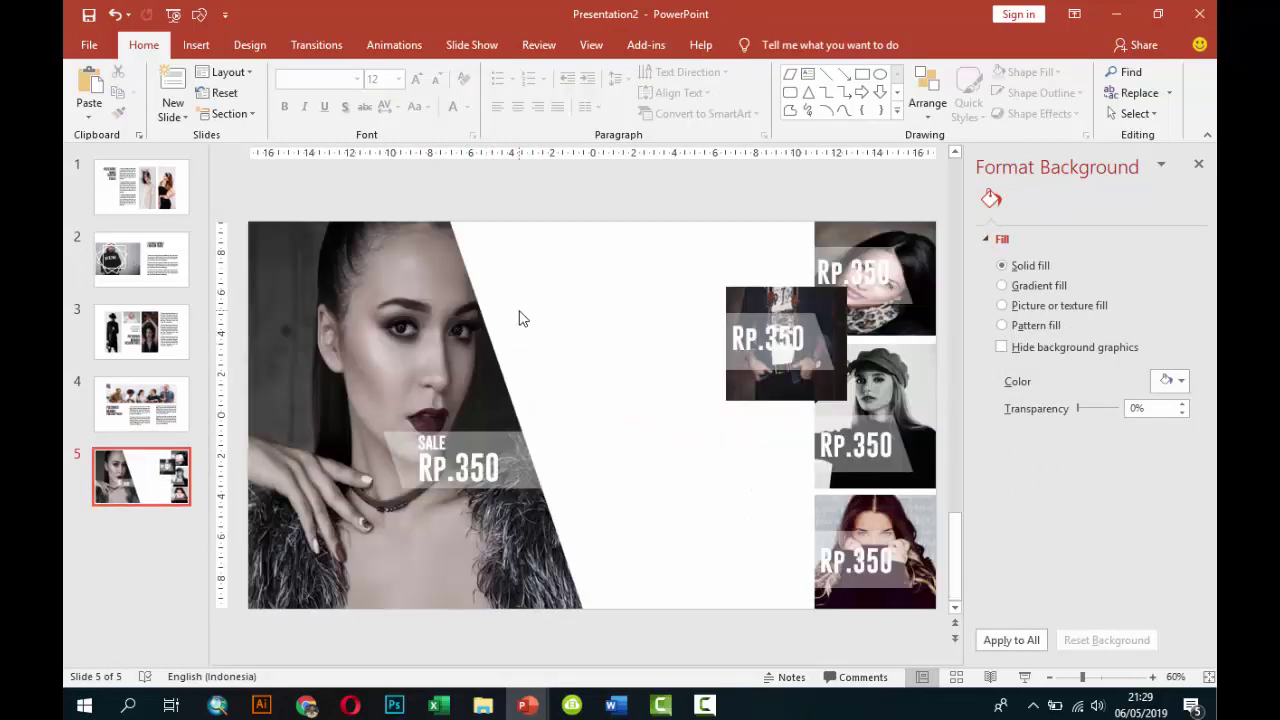
Paste the quick brown fox text into the white area, trimmed and narrowed to four lines beside the slanted edge.
key(ctrl+v)
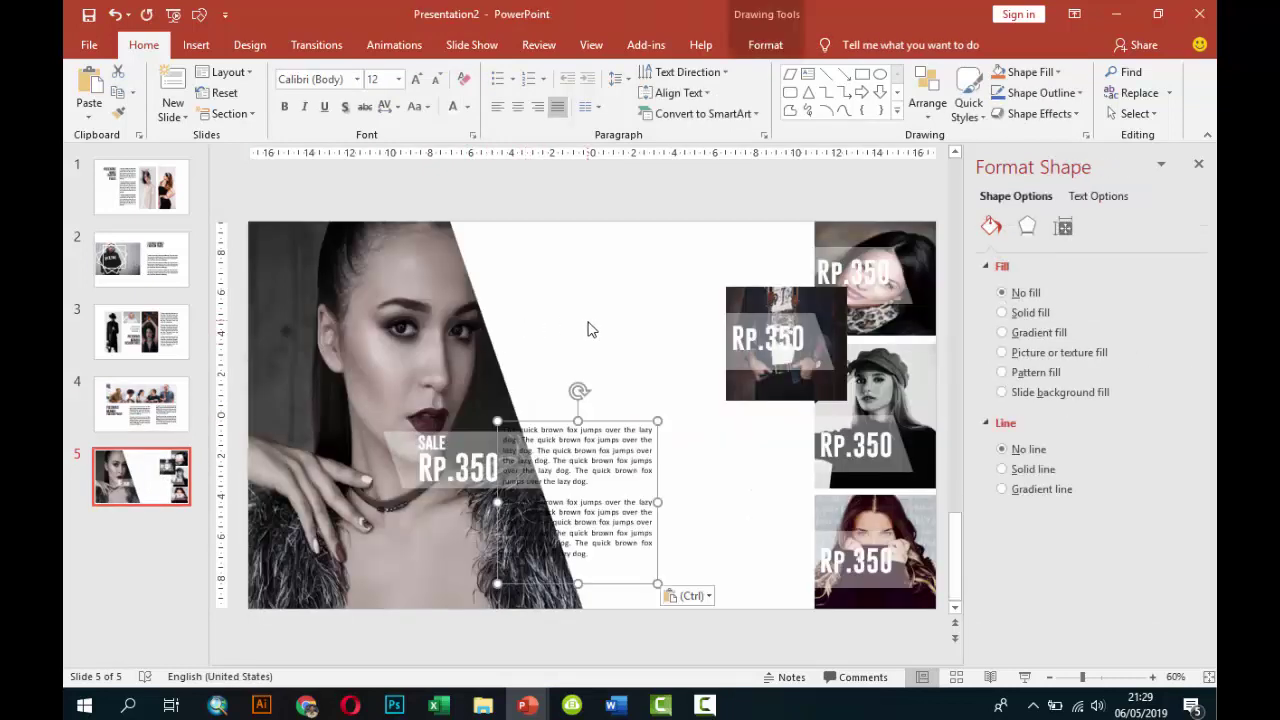
mouse_move(613, 422)
mouse_down()
mouse_move(649, 314)
mouse_move(684, 446)
mouse_up()
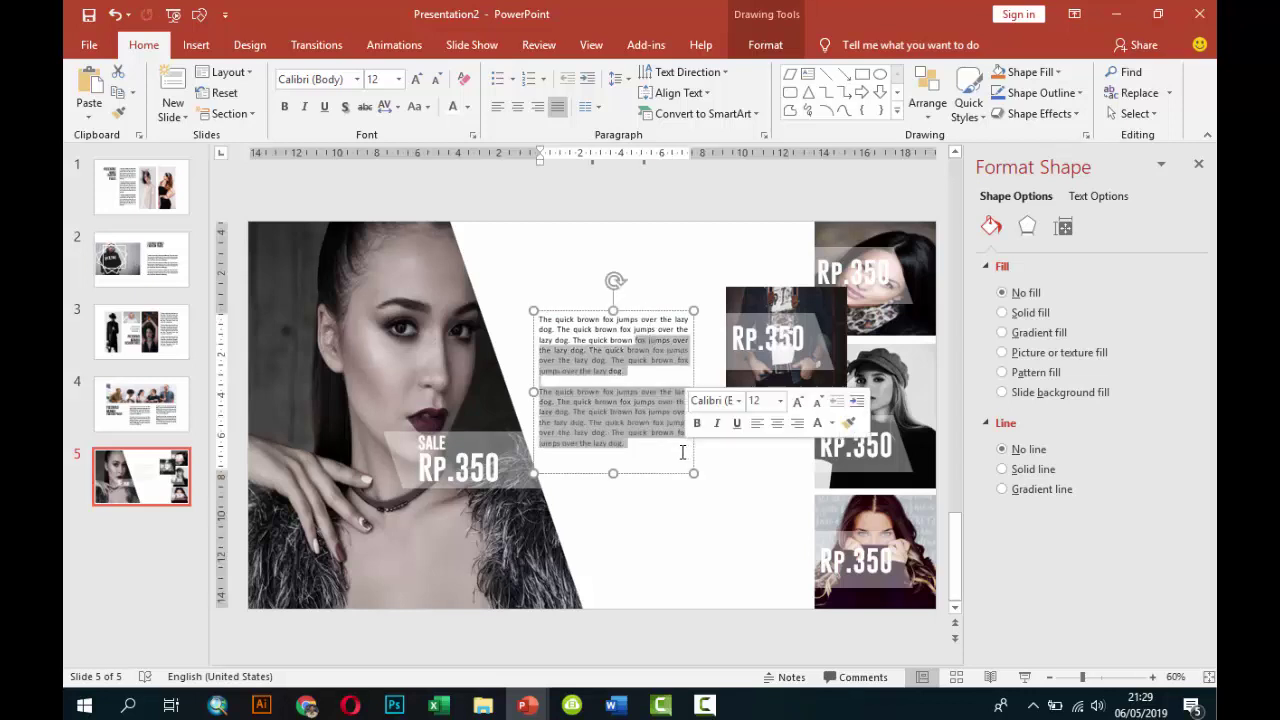
key(Delete)
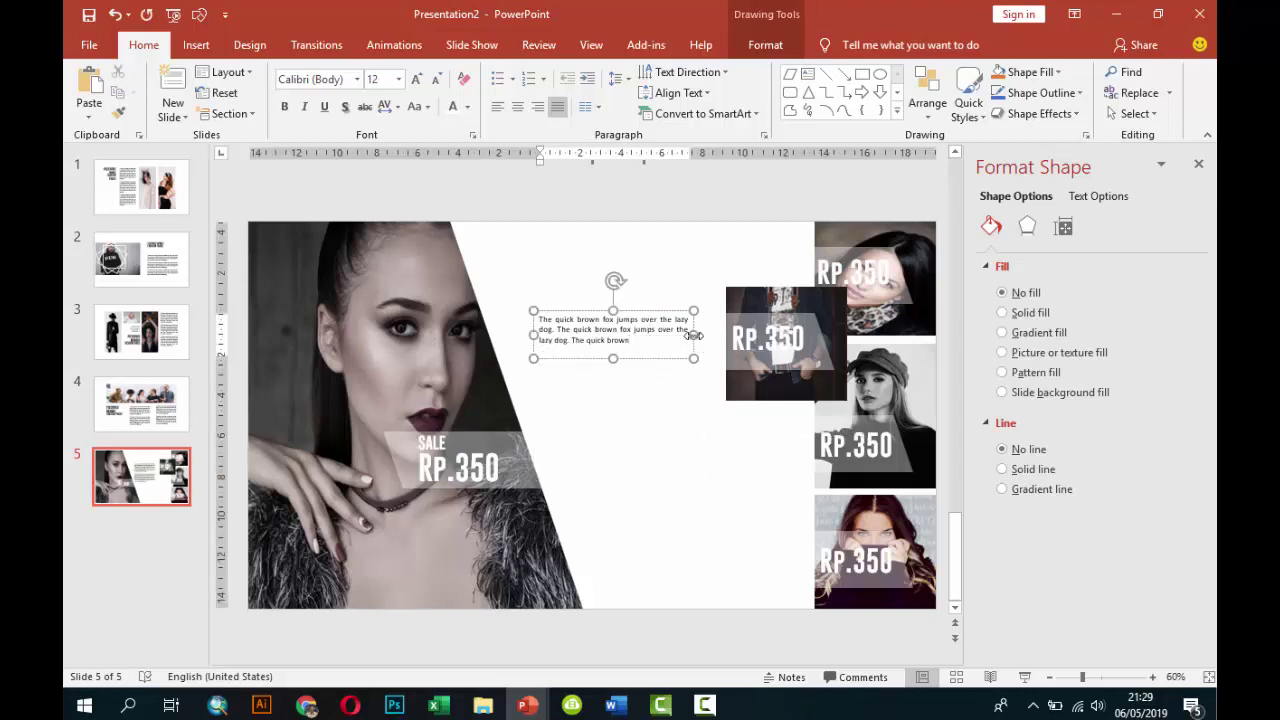
drag(694, 335, 649, 330)
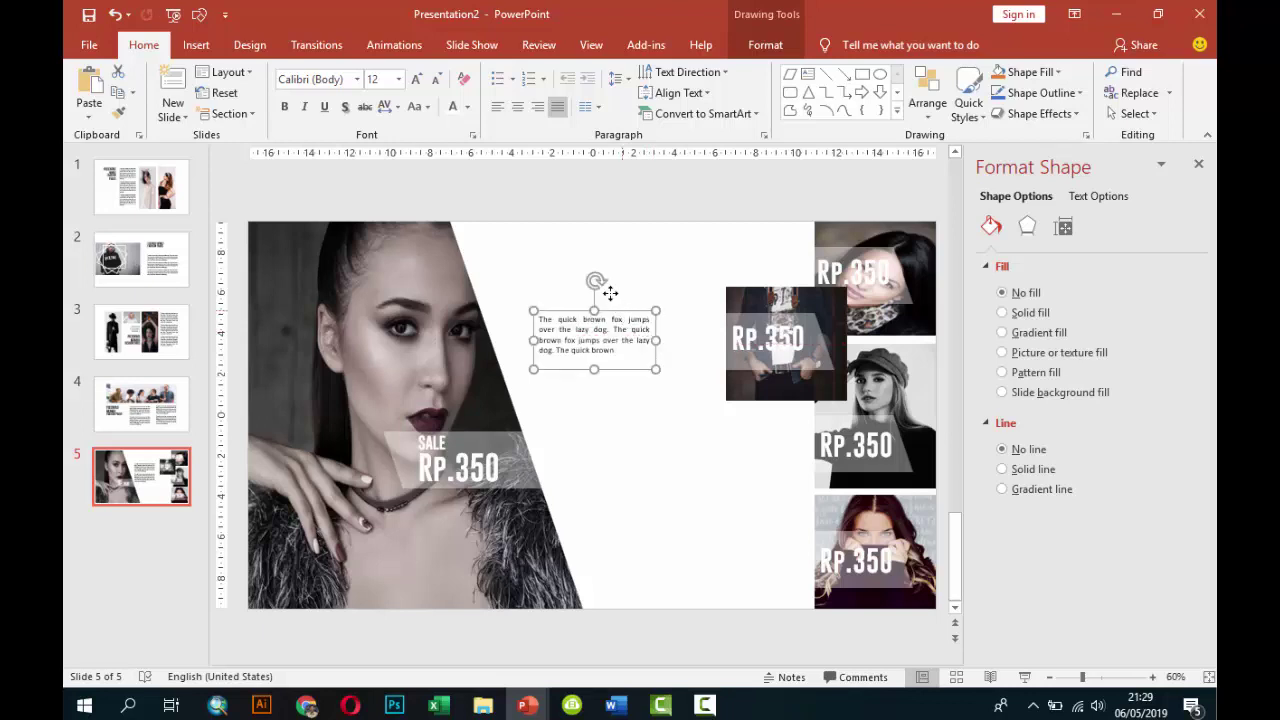
drag(608, 292, 586, 263)
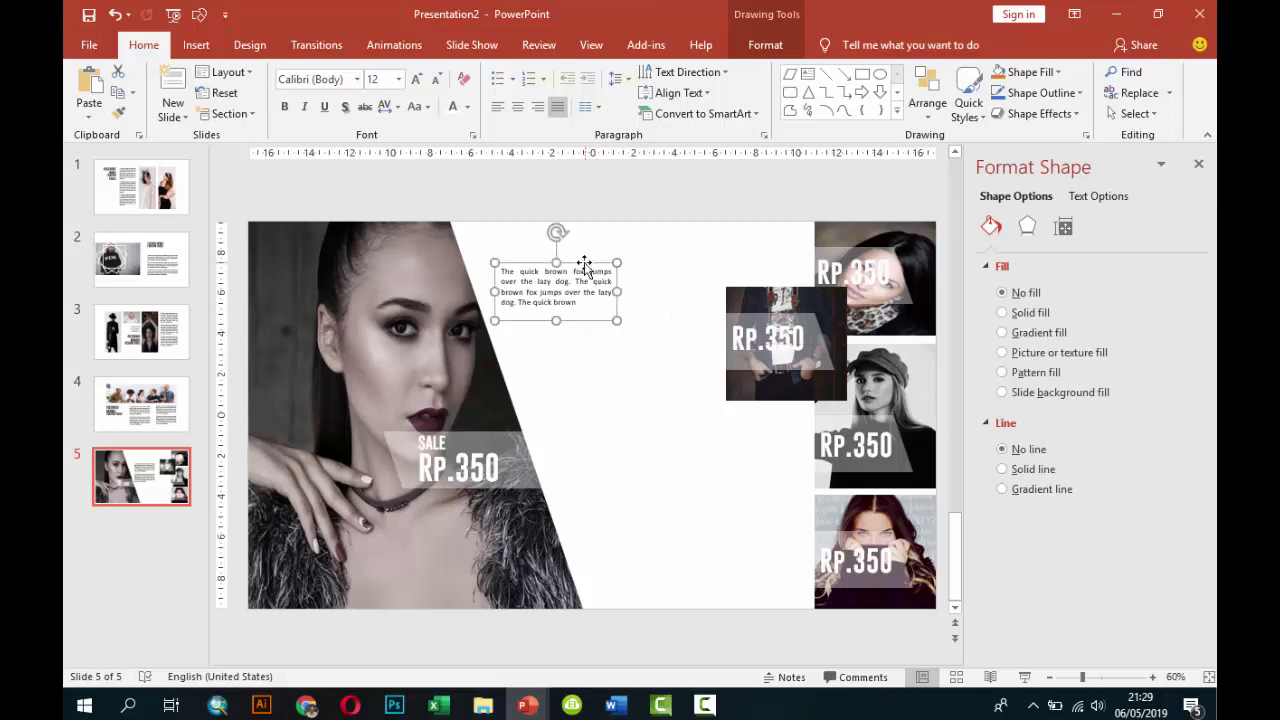
Copy the SALE RP.350 price label into the white area as black, 20-pt text.
click(474, 458)
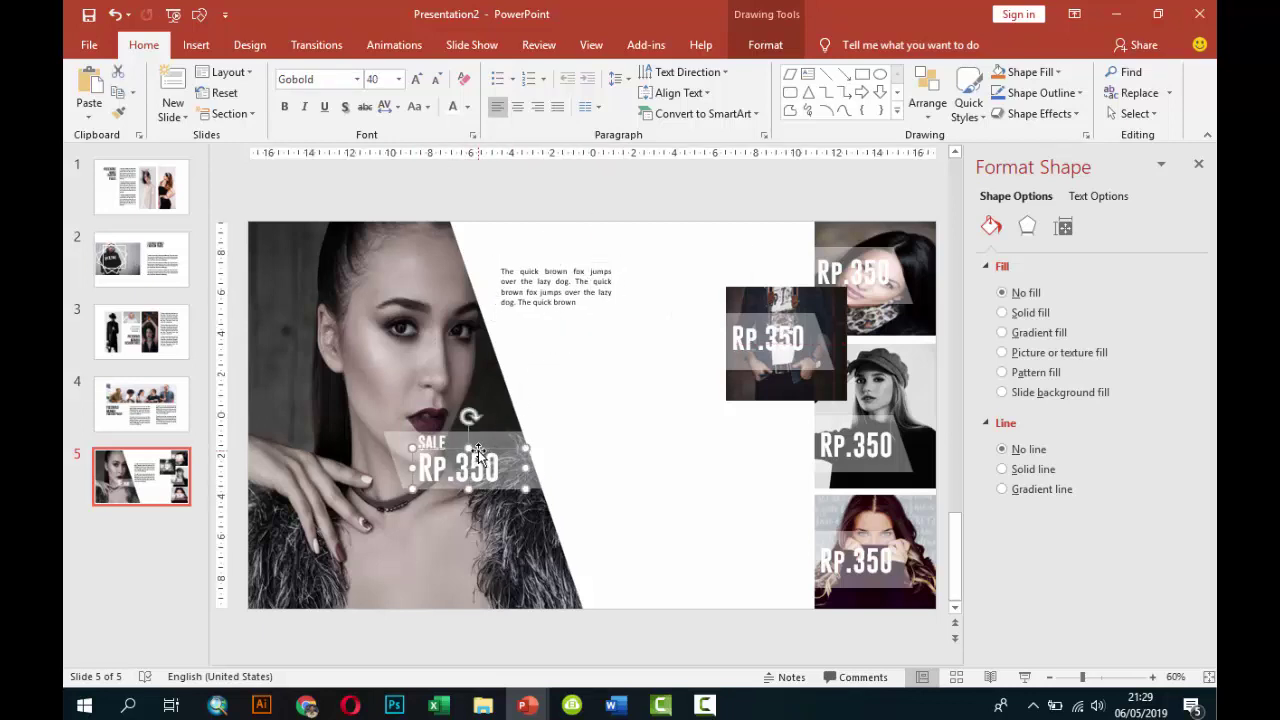
drag(479, 452, 628, 377)
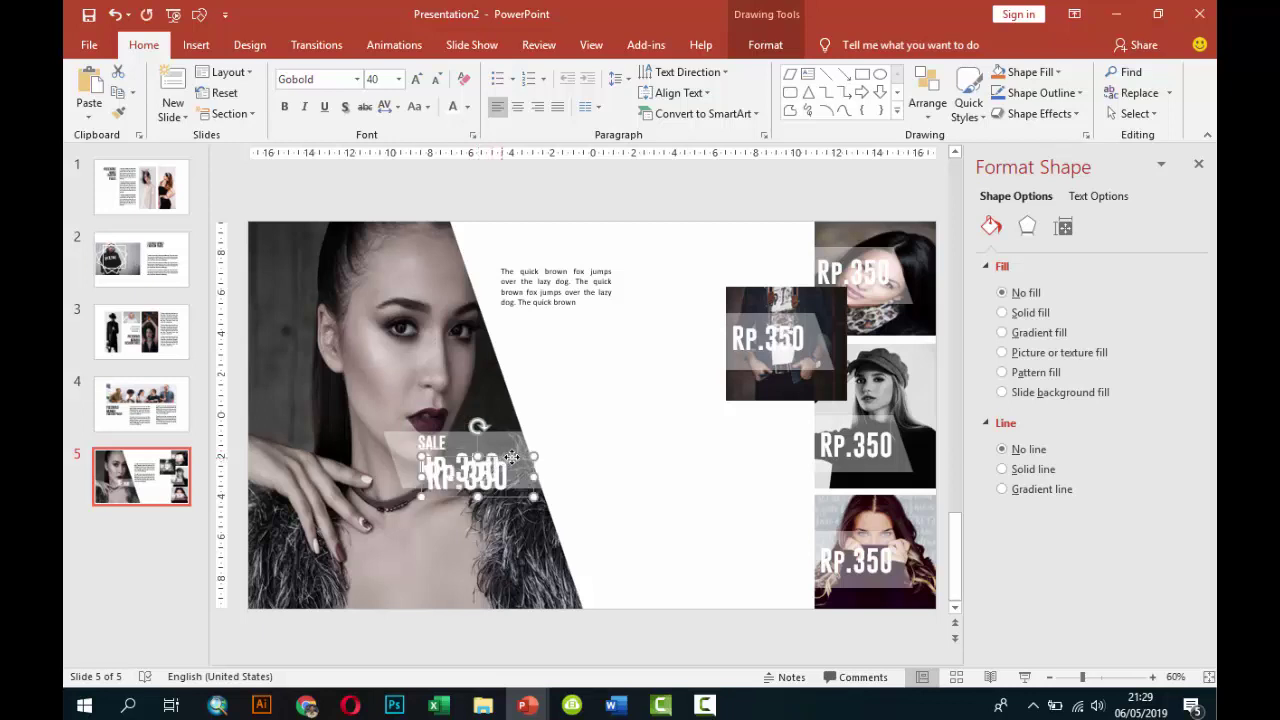
click(467, 107)
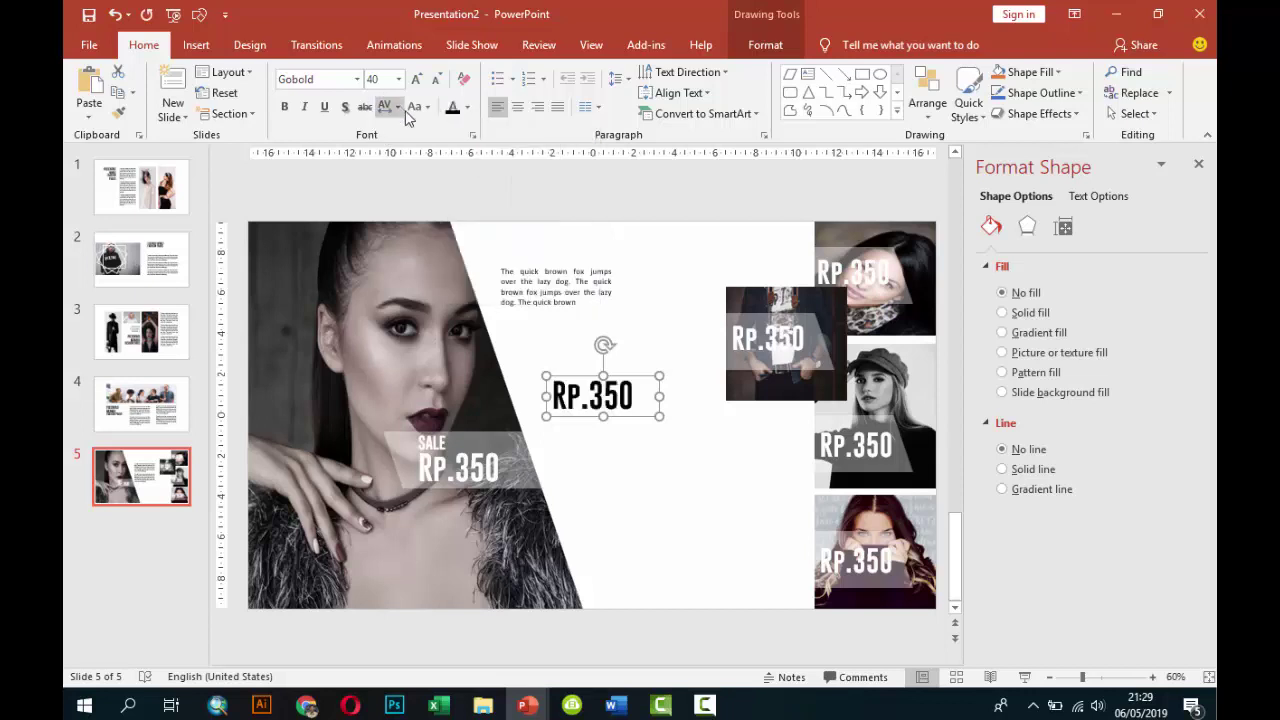
click(398, 79)
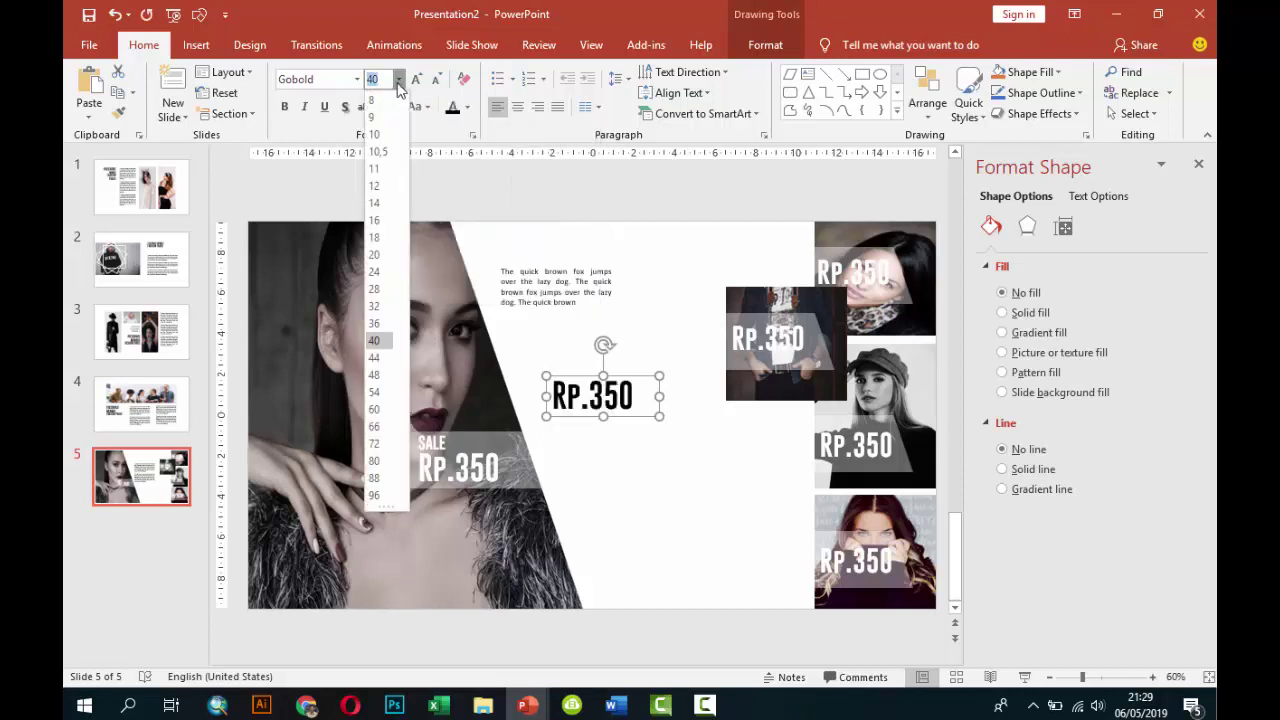
click(376, 256)
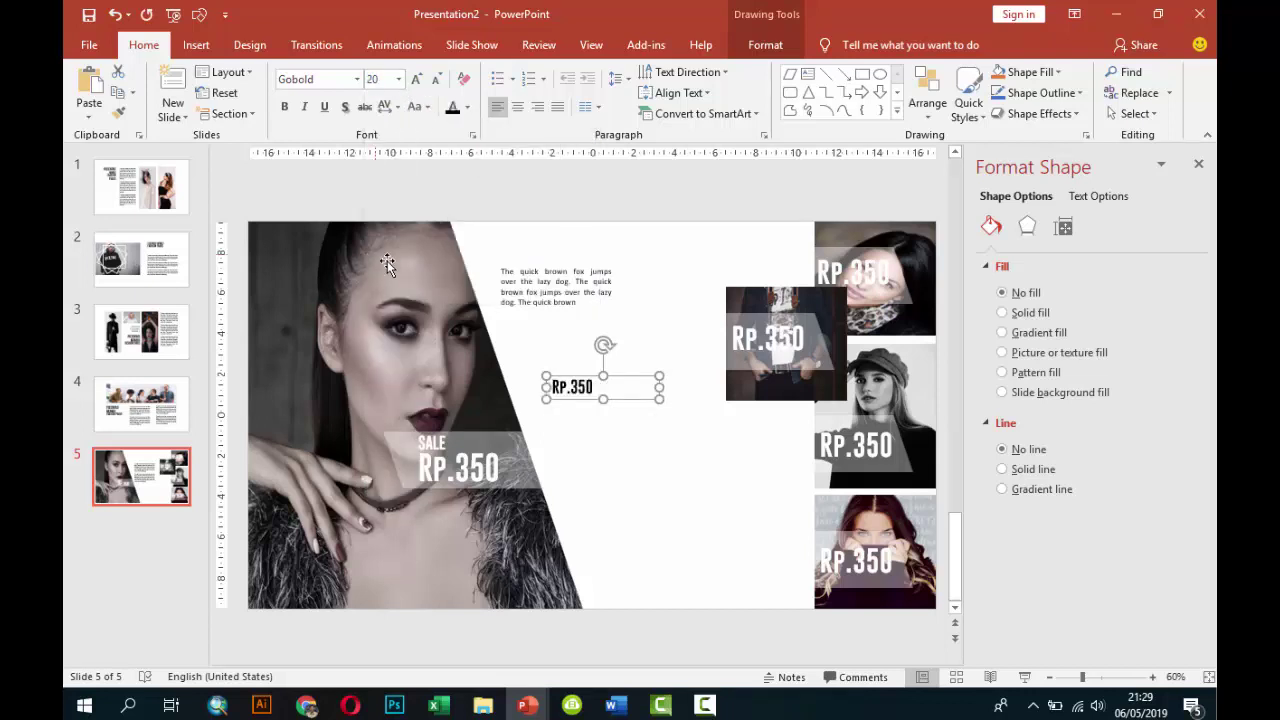
Replace the copied label's text with NAMA PRODUK and place it above the first paragraph.
click(594, 388)
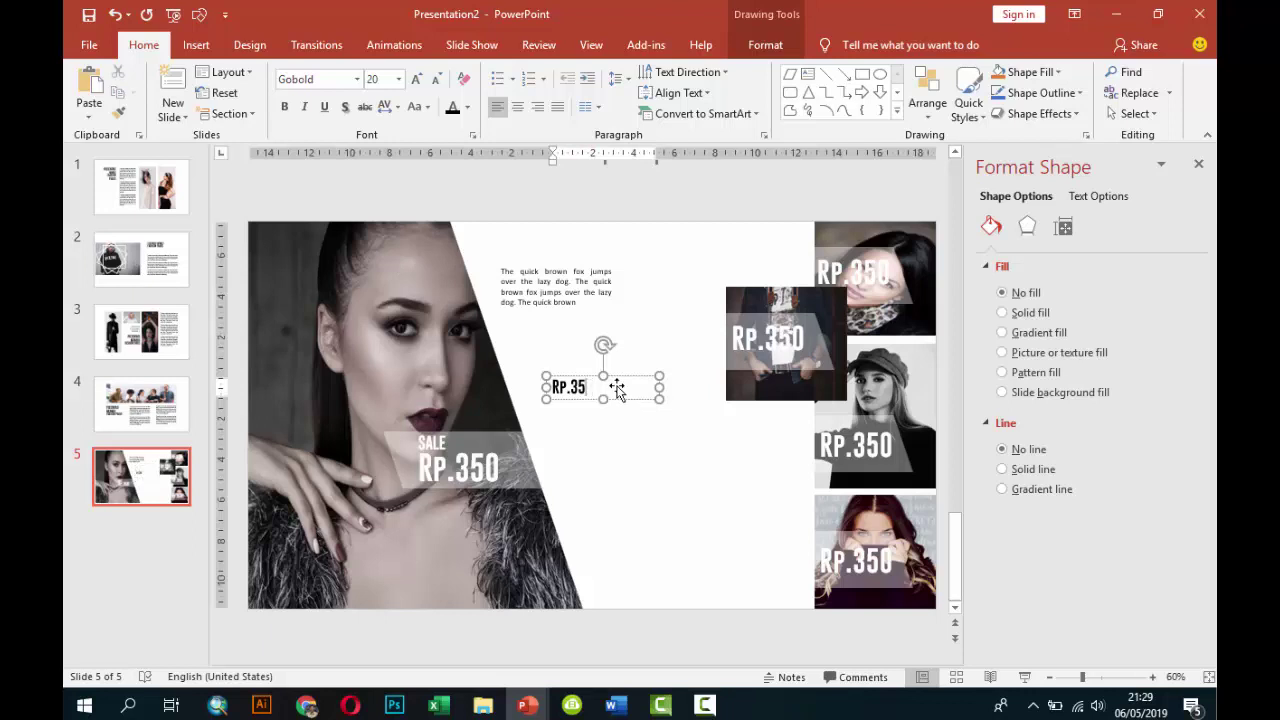
key(BackSpace)
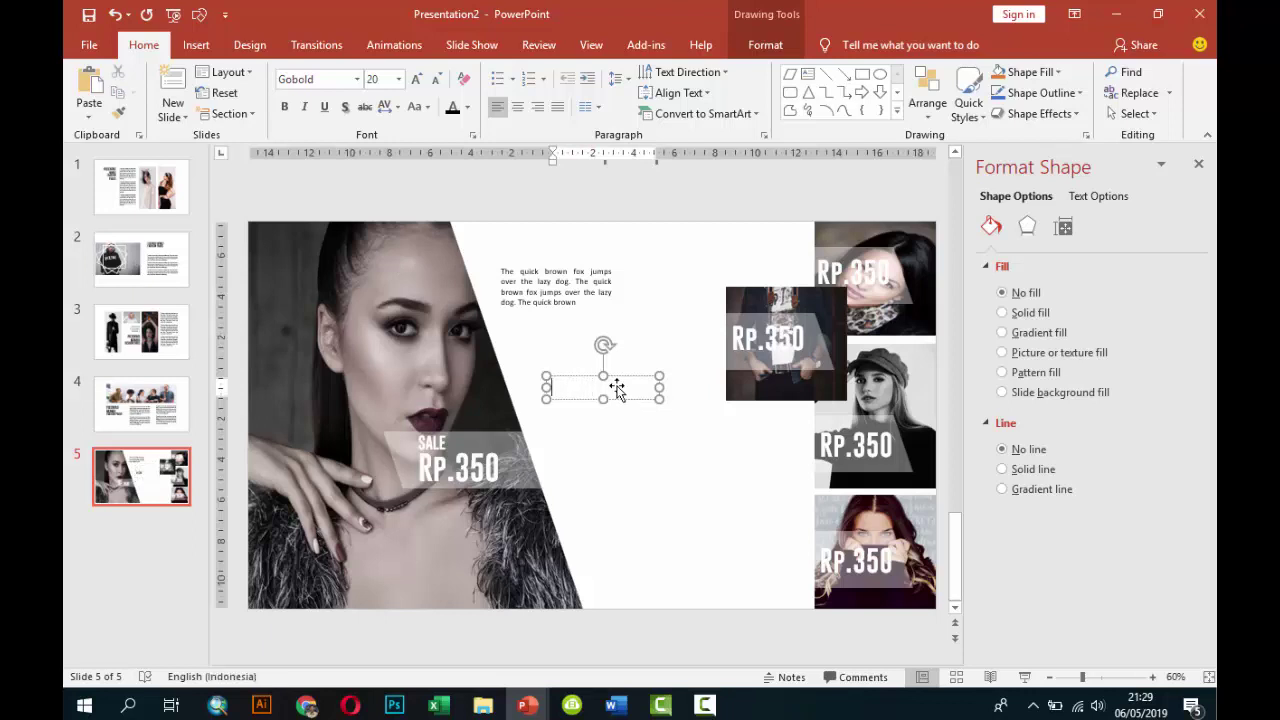
text(NAMA PRODUK)
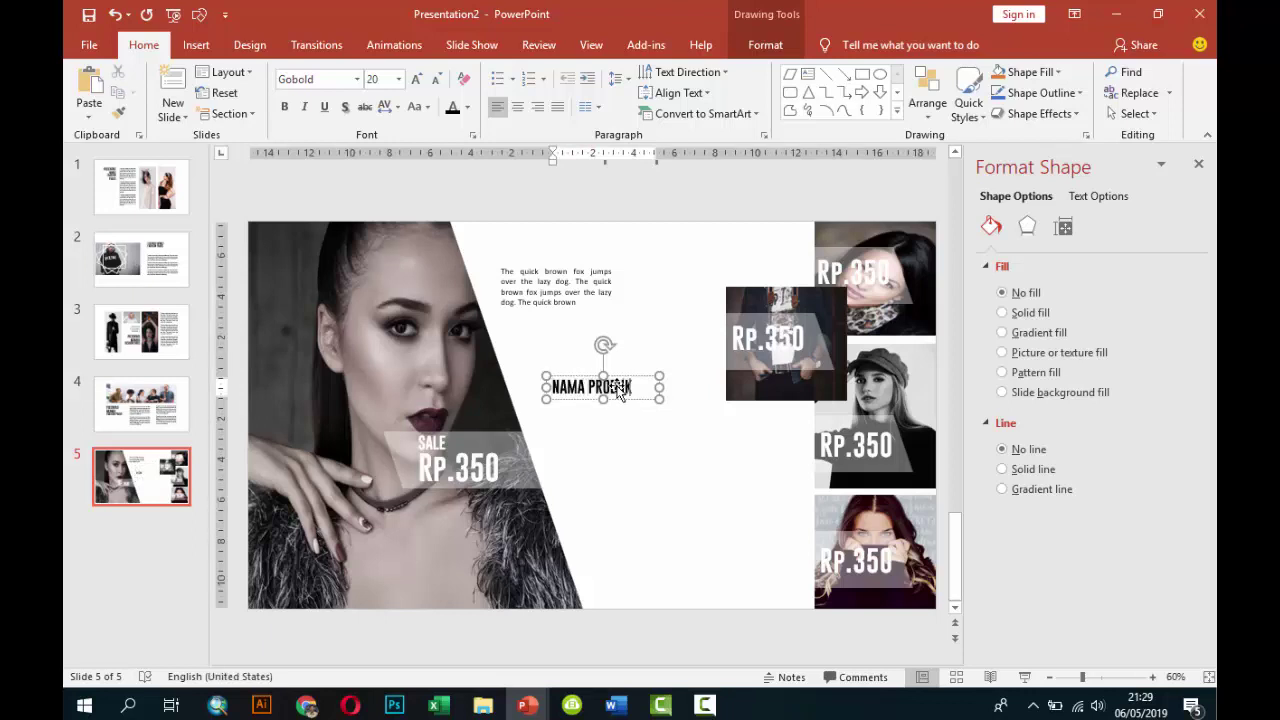
key(BackSpace)
drag(630, 382, 577, 241)
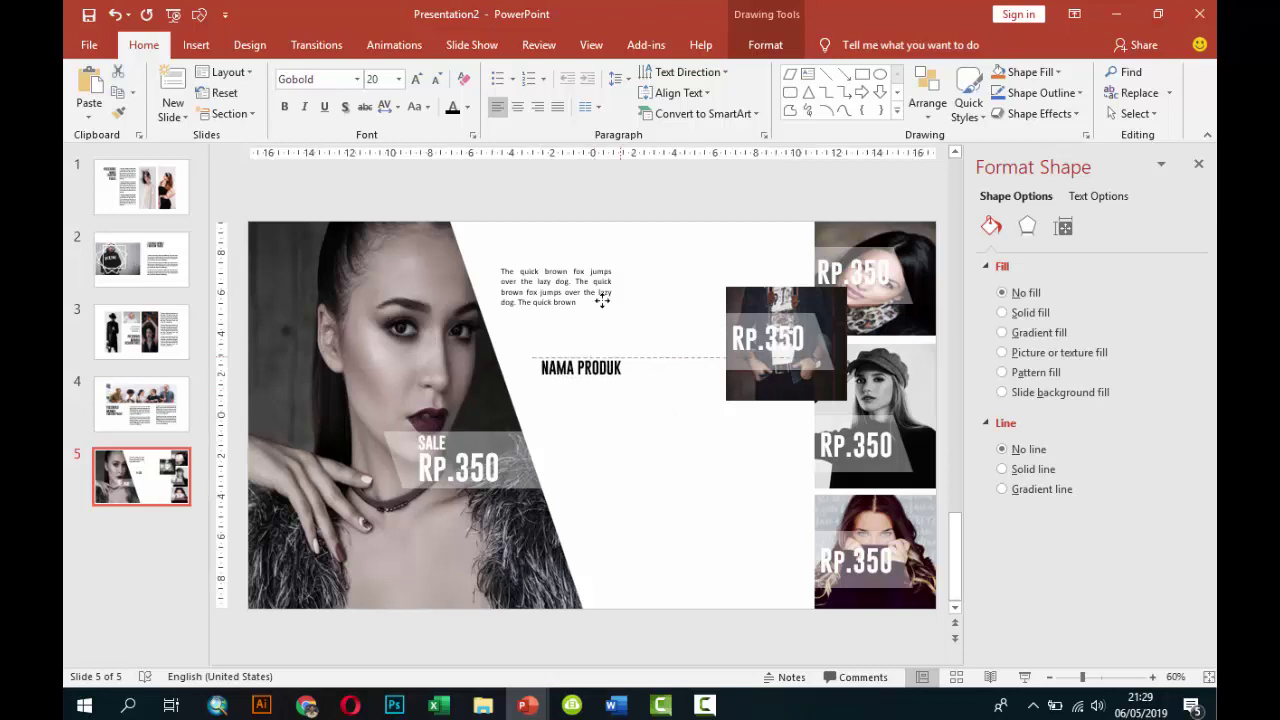
click(577, 241)
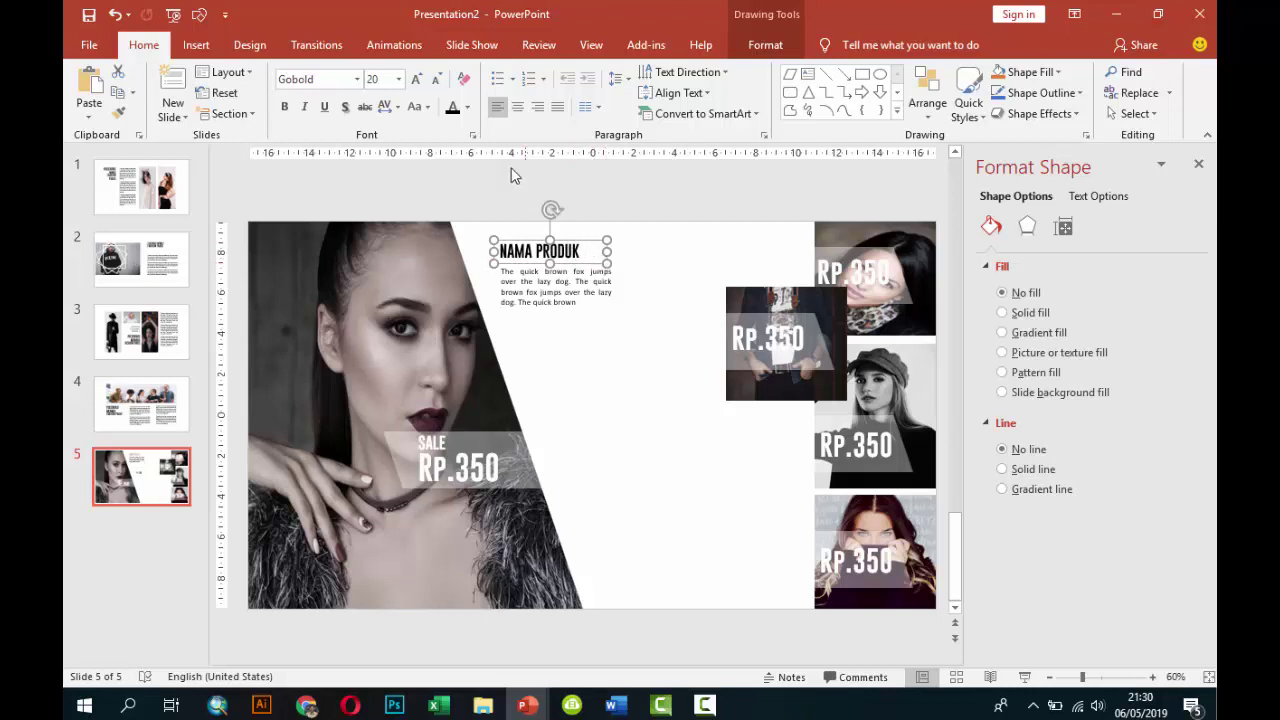
Recolour the NAMA PRODUK heading light gray and line it up with the paragraph below.
click(467, 107)
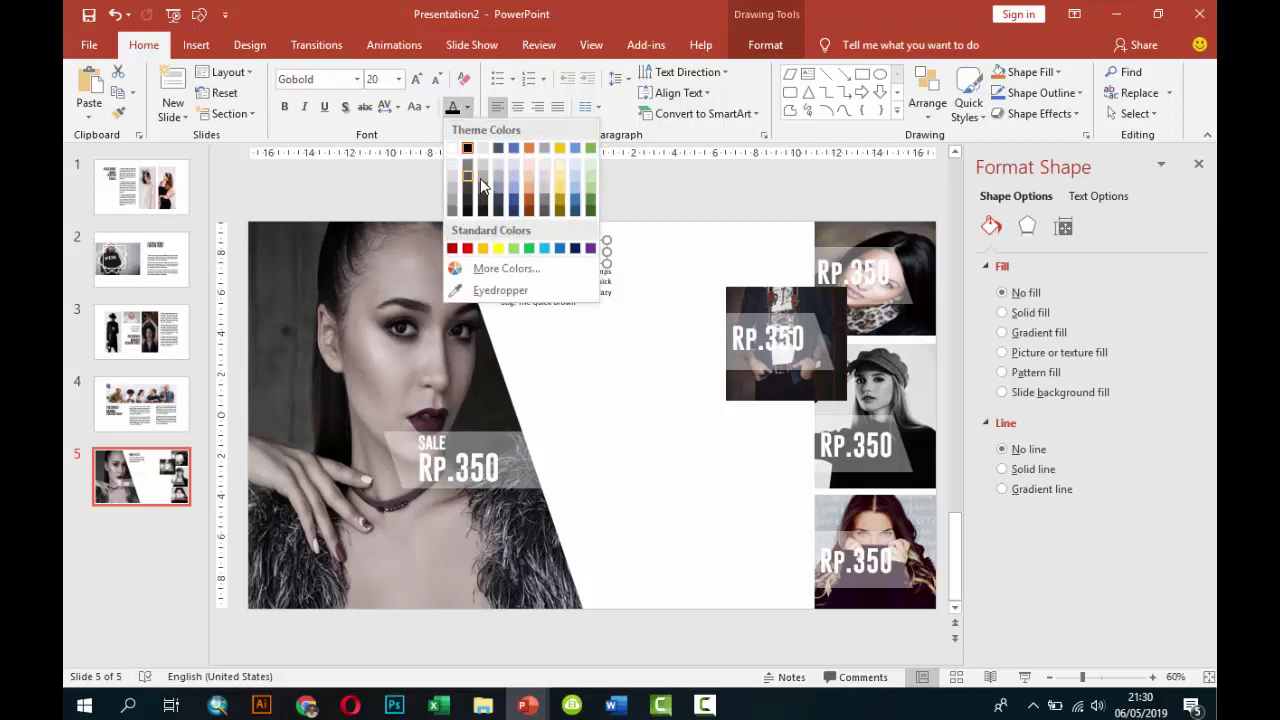
click(480, 178)
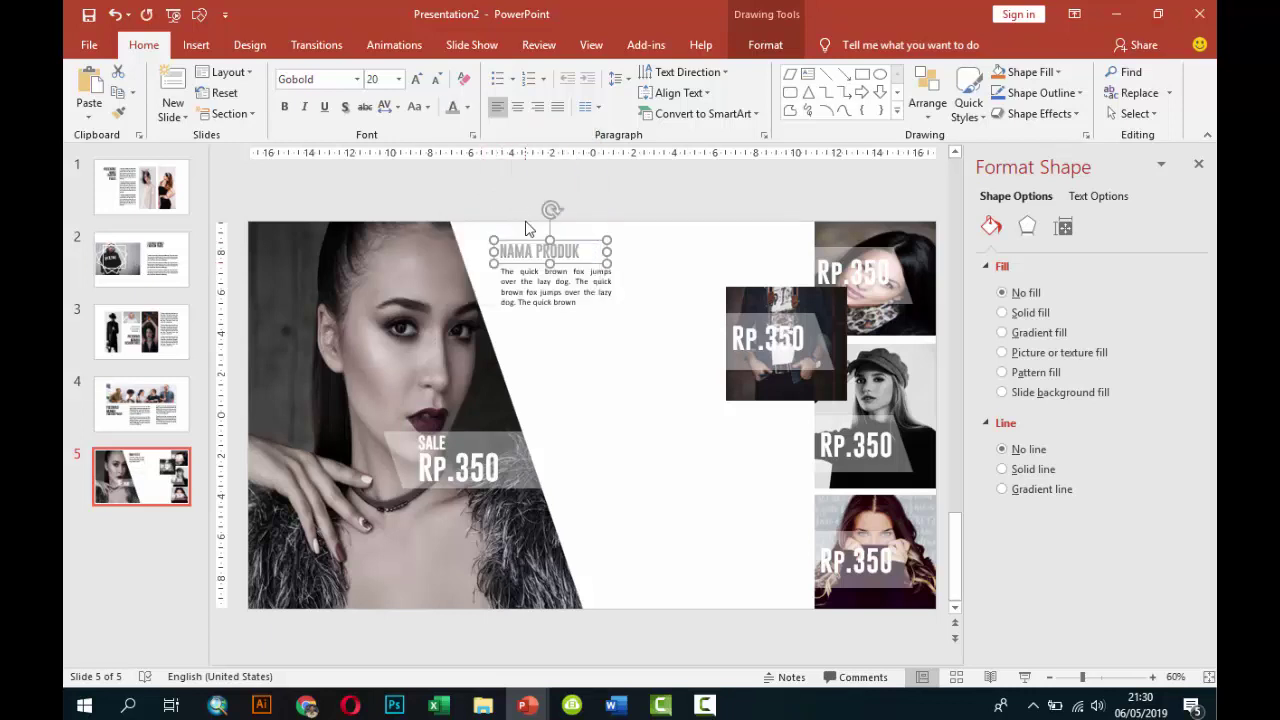
drag(578, 252, 579, 239)
click(579, 239)
Duplicate the heading-and-paragraph block into a second and third diagonal copy, left-aligning the third.
shift+click(579, 291)
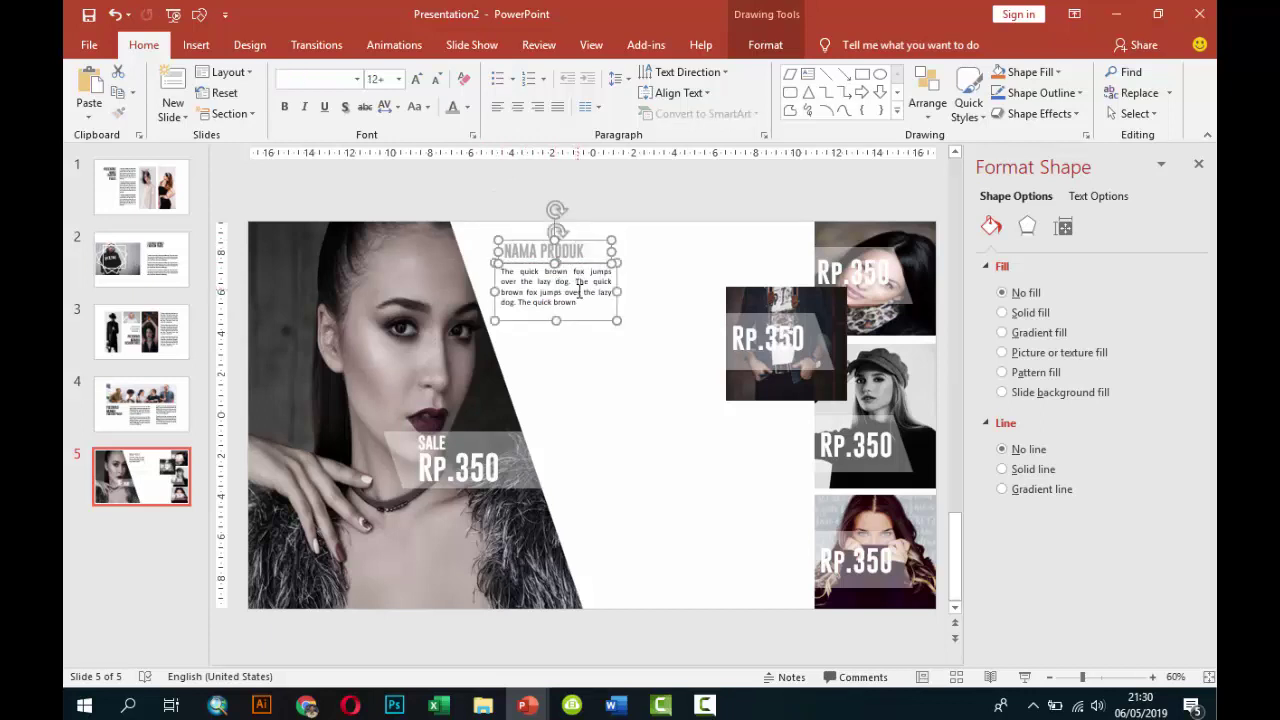
key(ctrl+d)
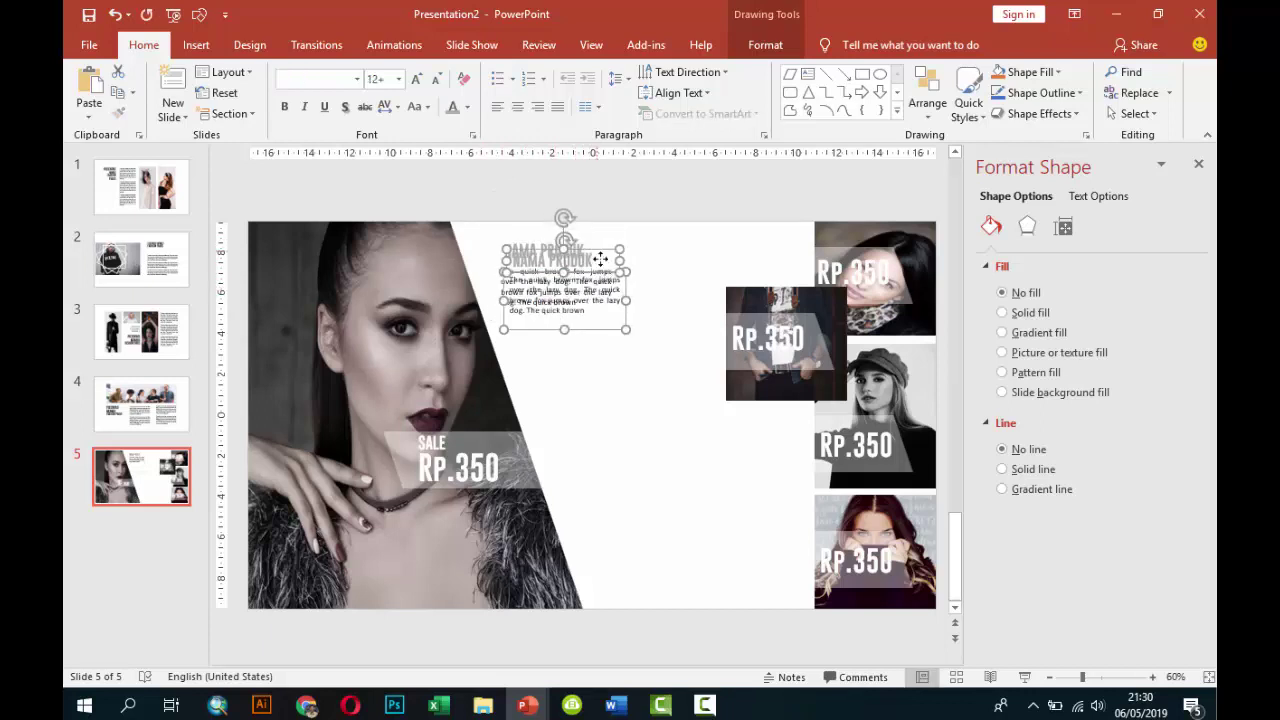
drag(600, 259, 631, 318)
key(ctrl+d)
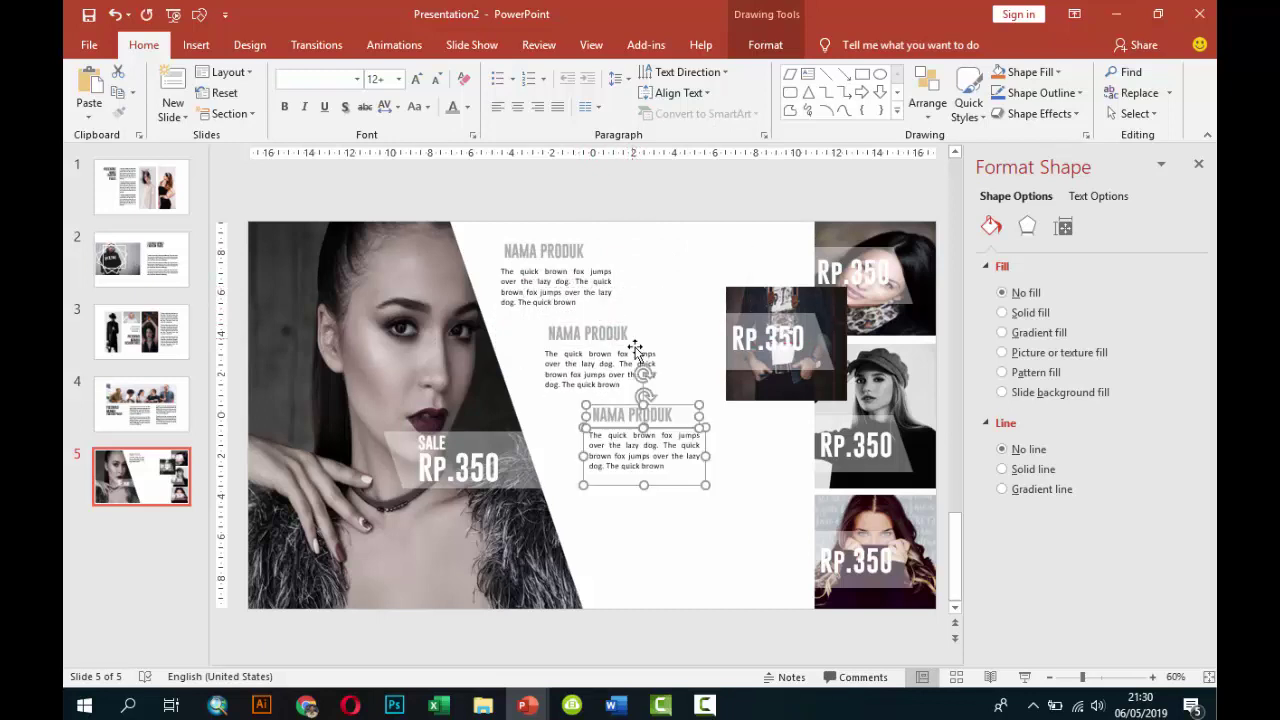
click(763, 46)
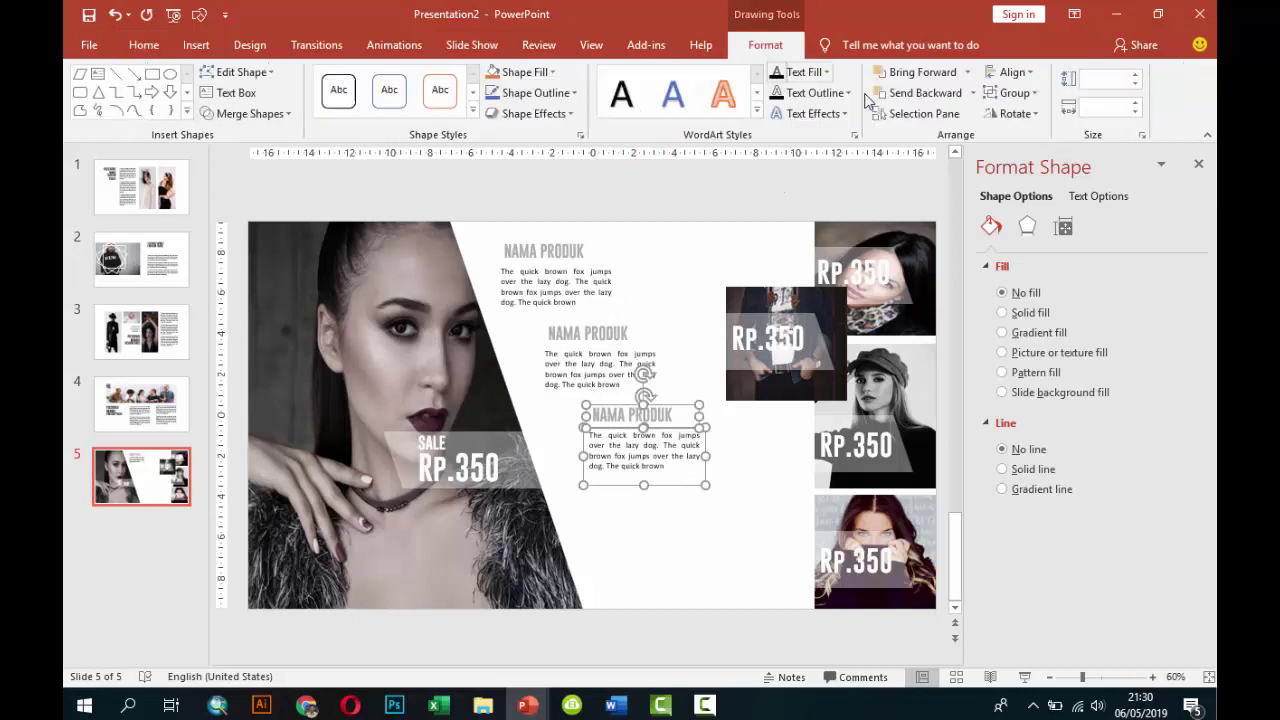
click(1012, 72)
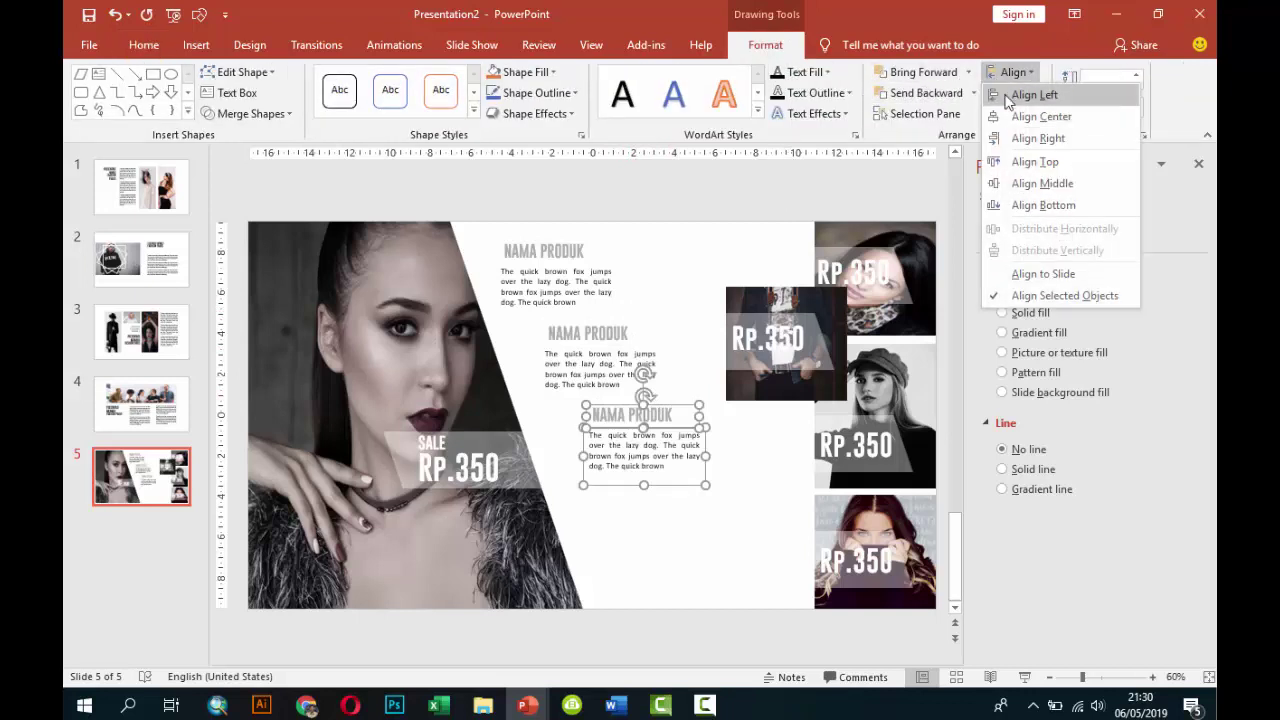
click(1012, 95)
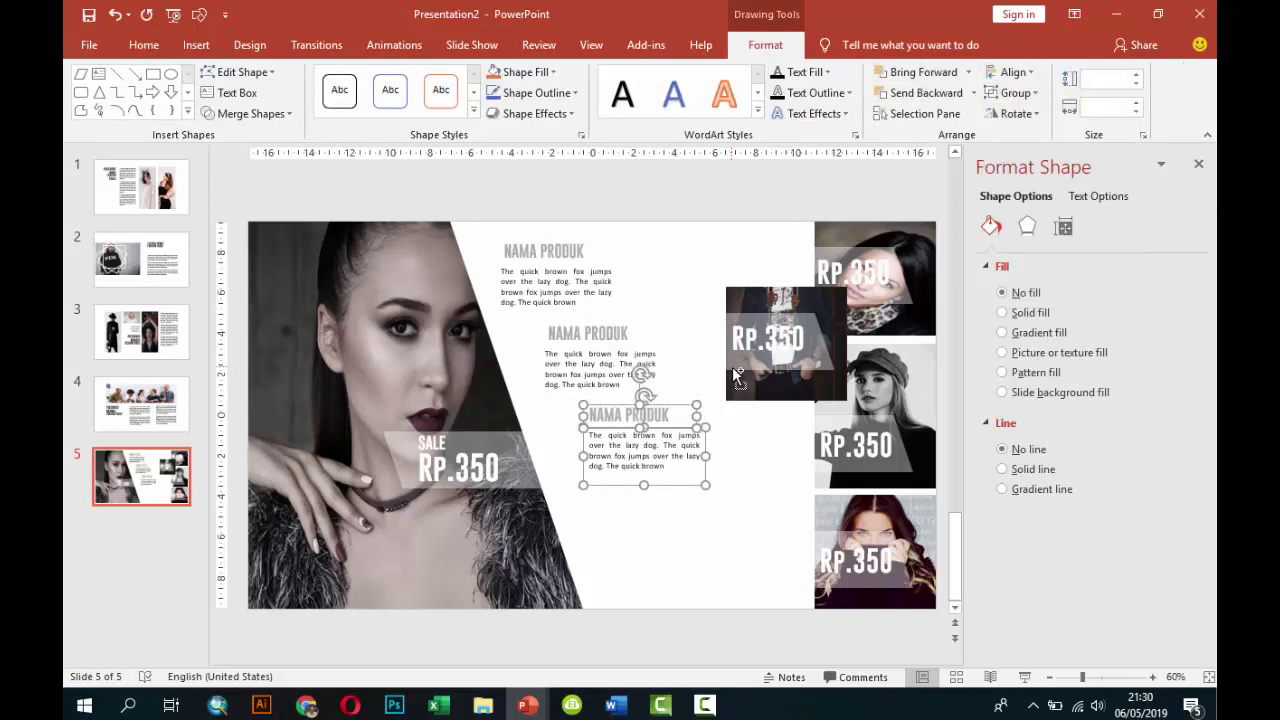
Add a fourth NAMA PRODUK block near the slide bottom and shift the third slightly down.
key(ctrl+d)
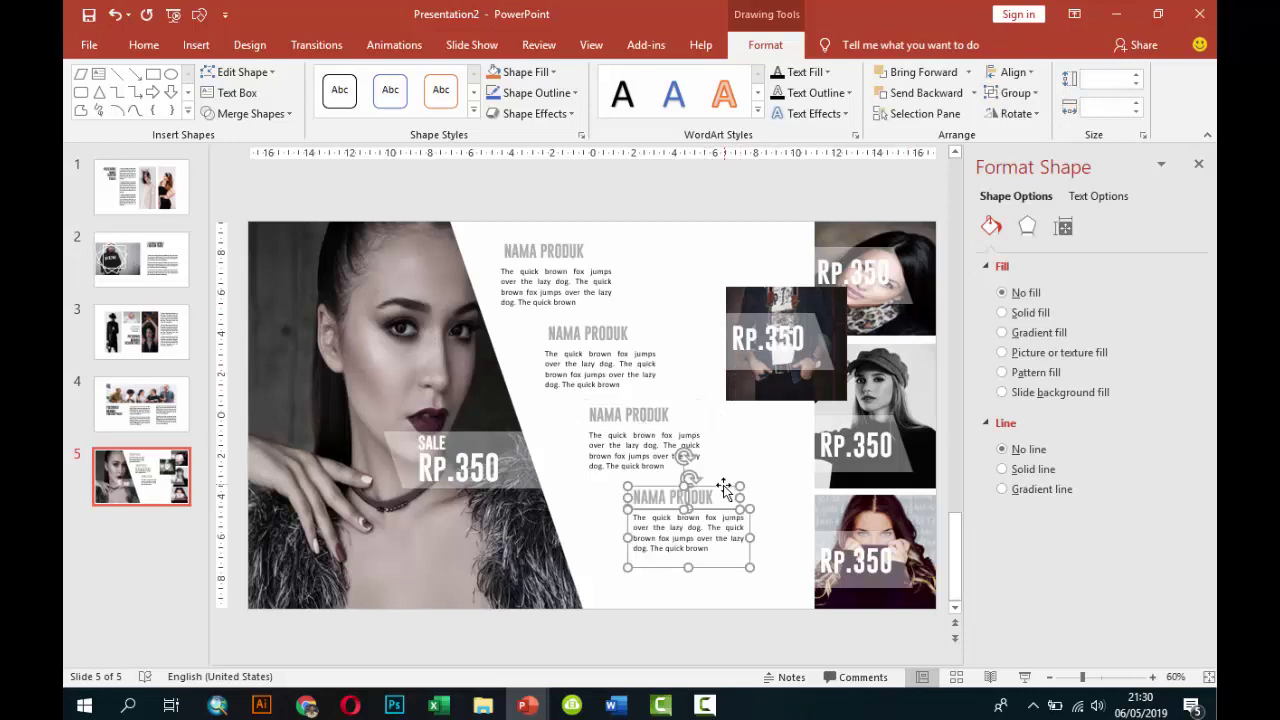
mouse_move(724, 487)
mouse_down()
mouse_move(725, 507)
mouse_move(703, 480)
mouse_up()
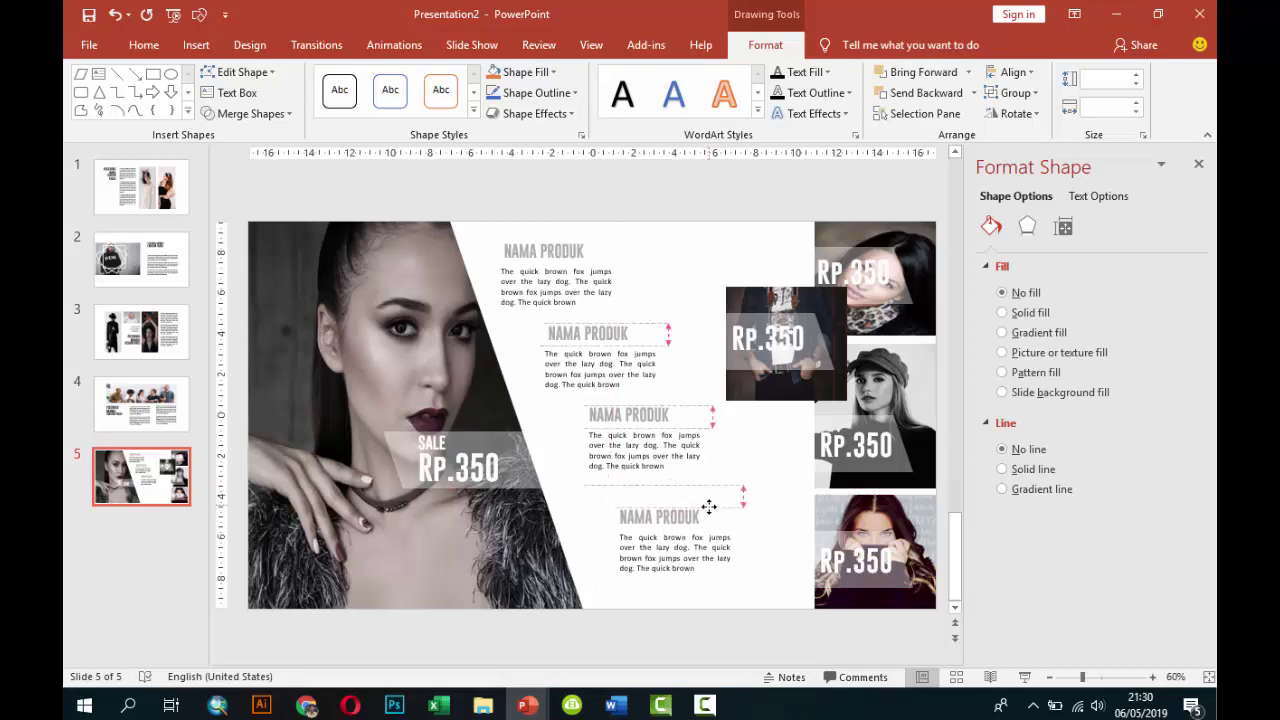
drag(702, 481, 708, 507)
click(668, 450)
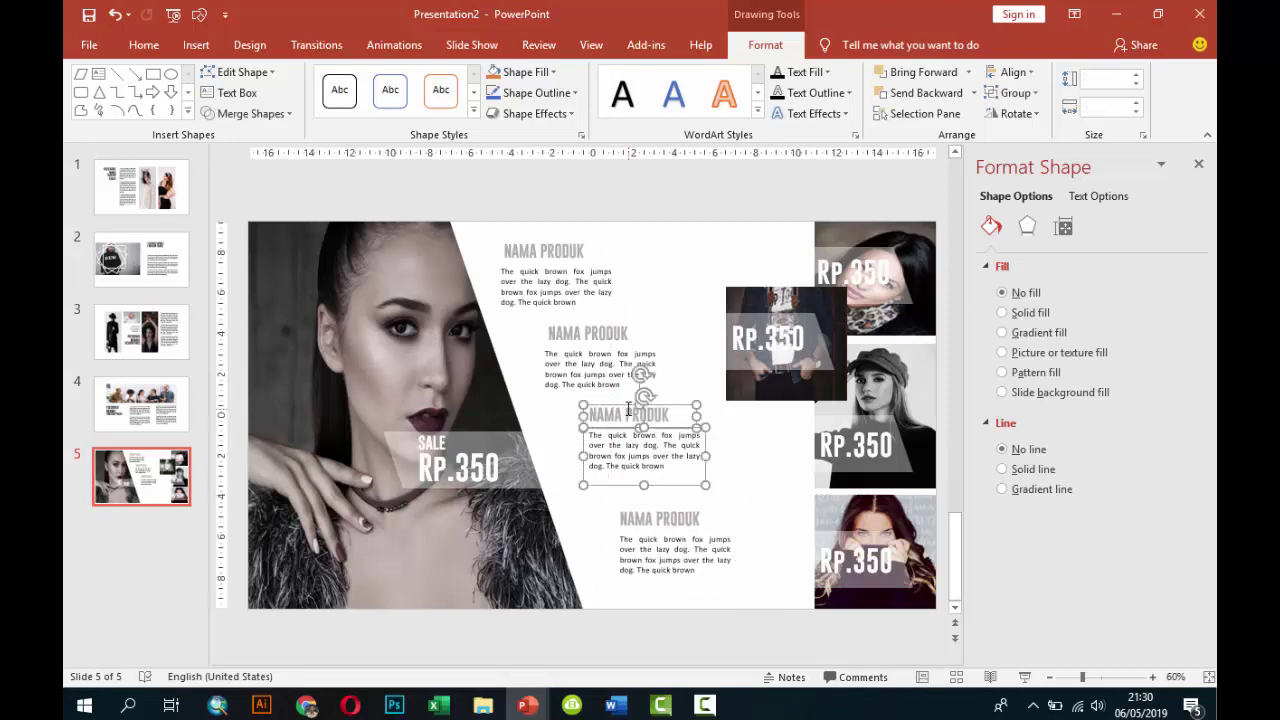
drag(619, 407, 620, 412)
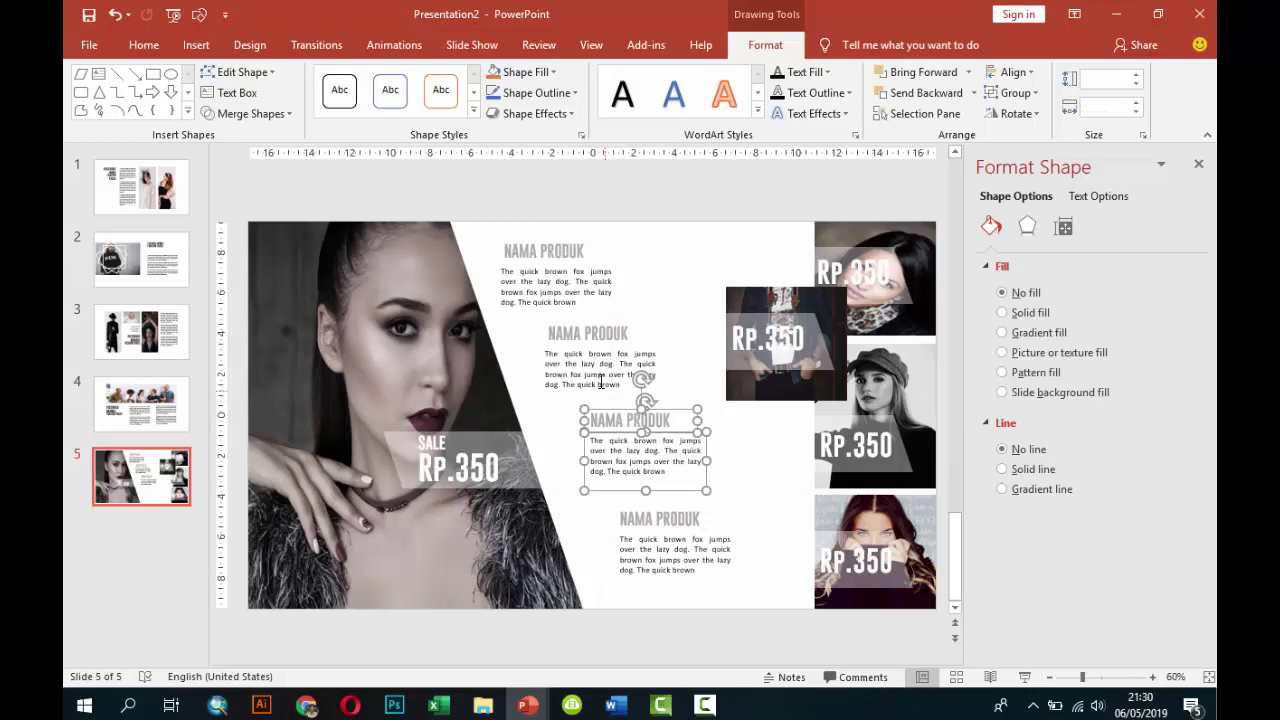
Nudge the first NAMA PRODUK heading and paragraph up slightly to finish the diagonal.
click(587, 335)
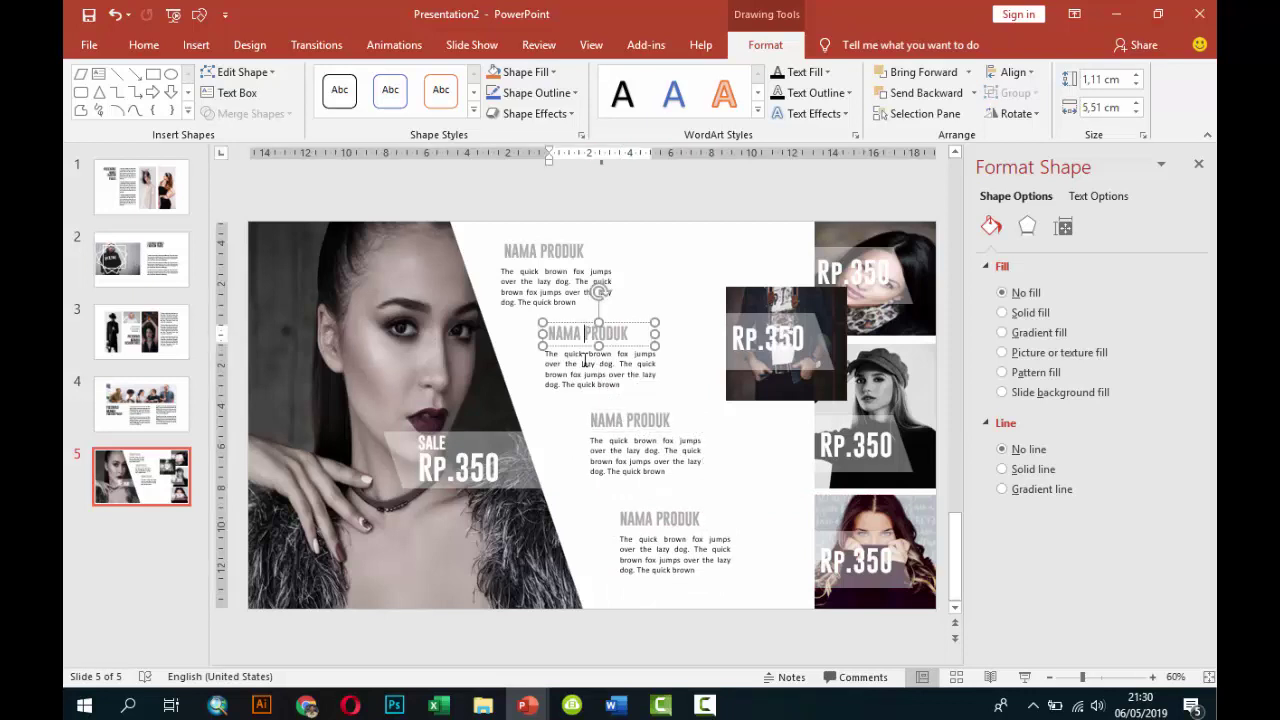
click(623, 323)
shift+click(614, 365)
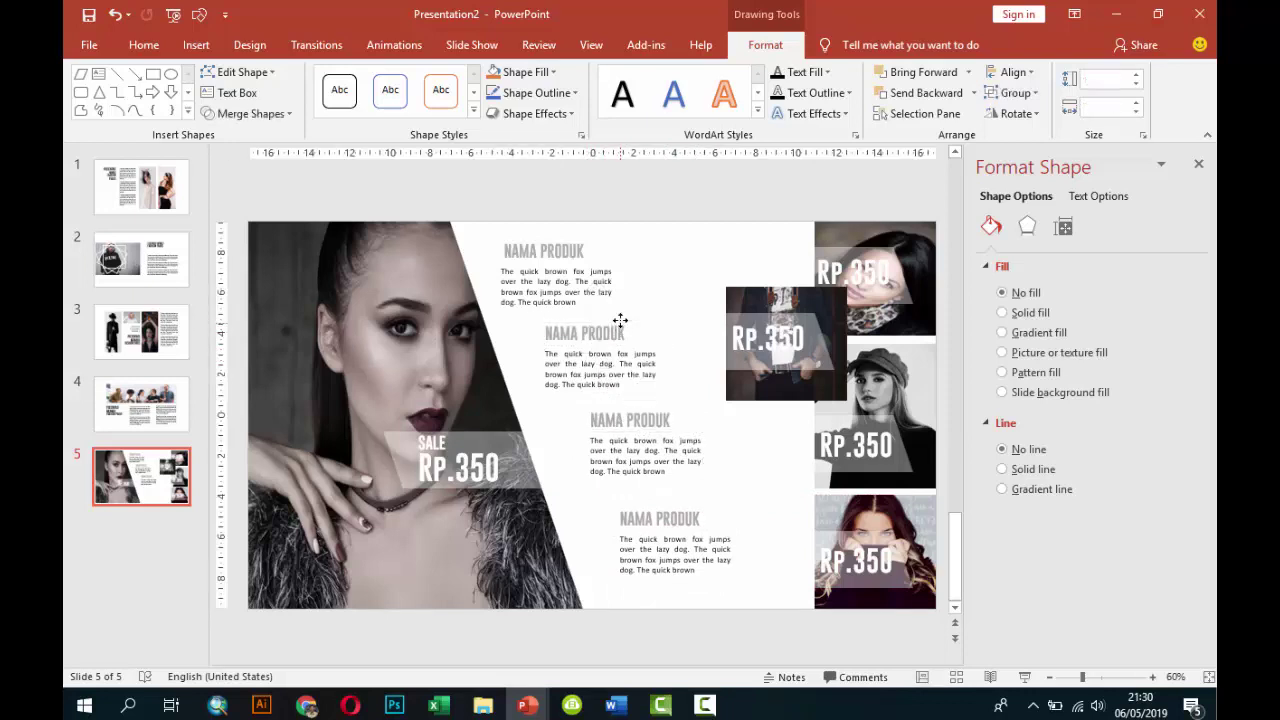
click(551, 282)
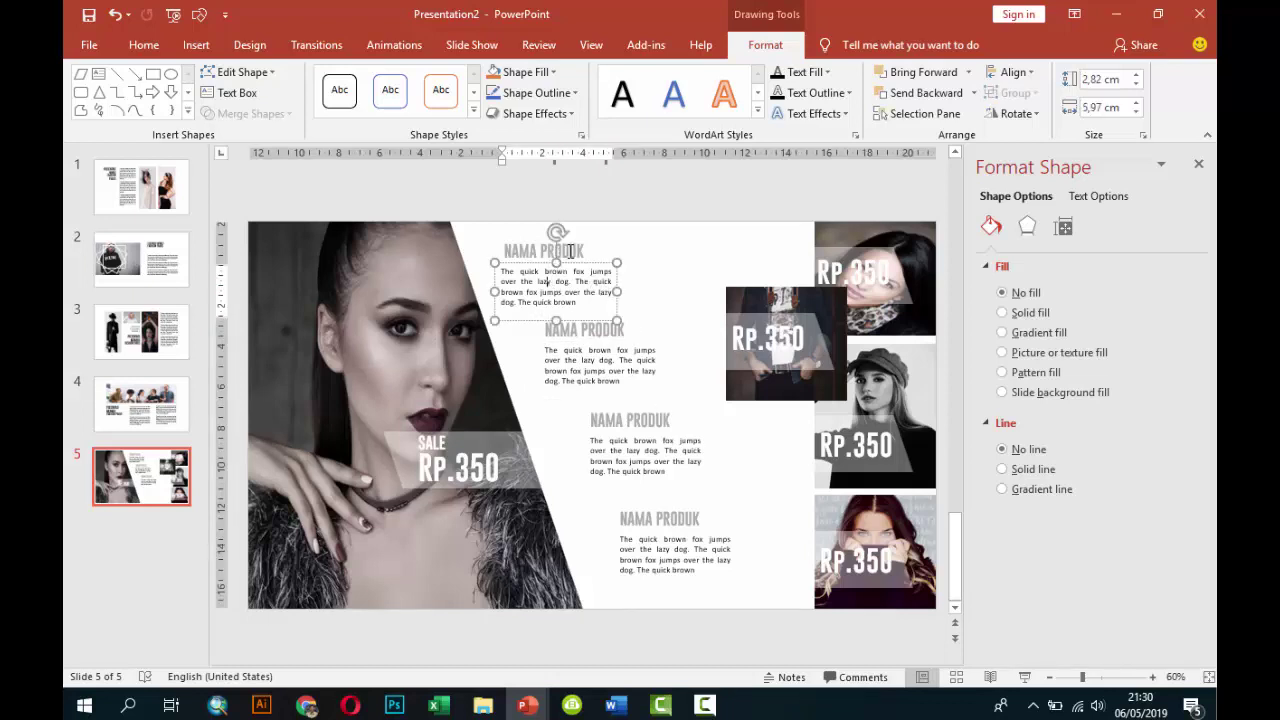
click(577, 246)
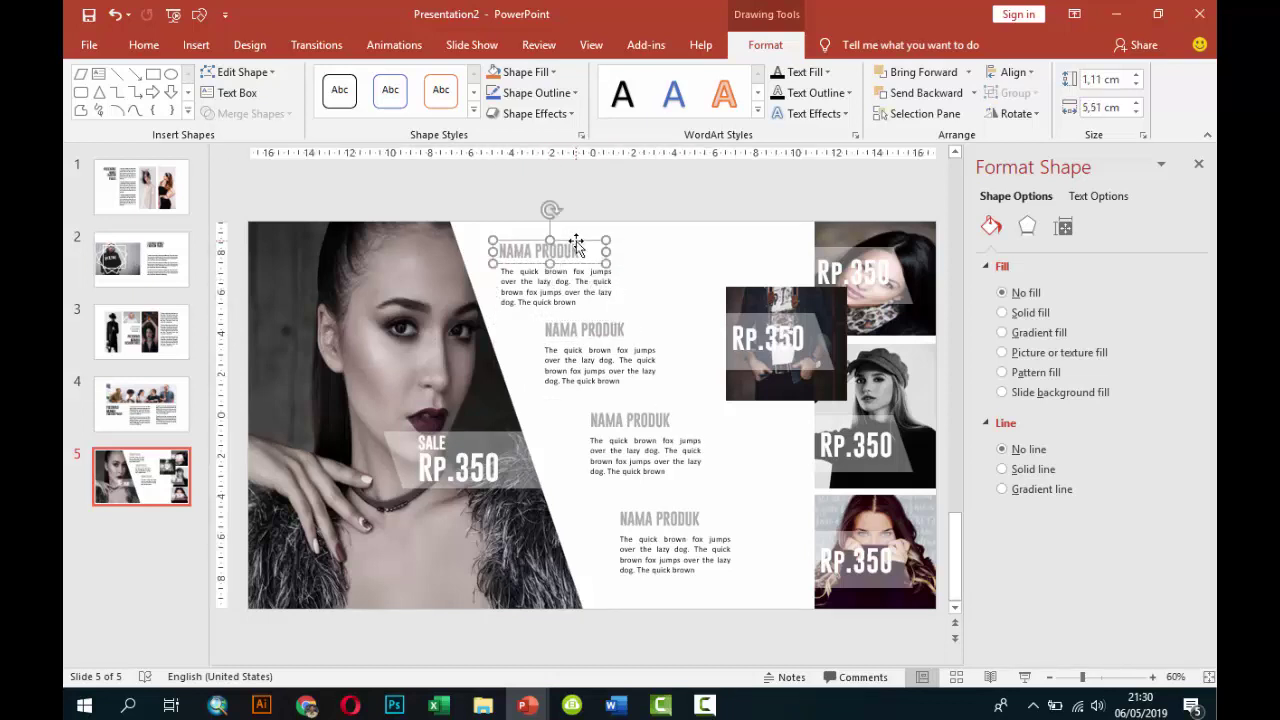
drag(580, 245, 578, 239)
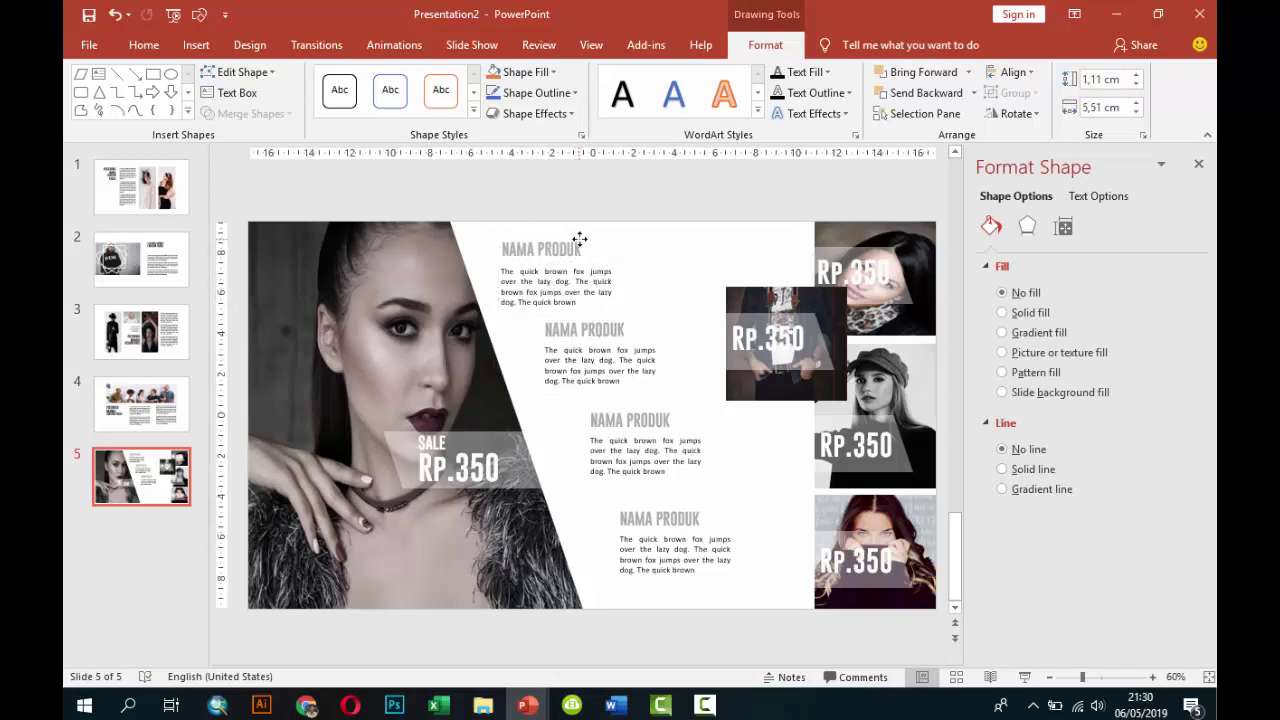
shift+click(579, 254)
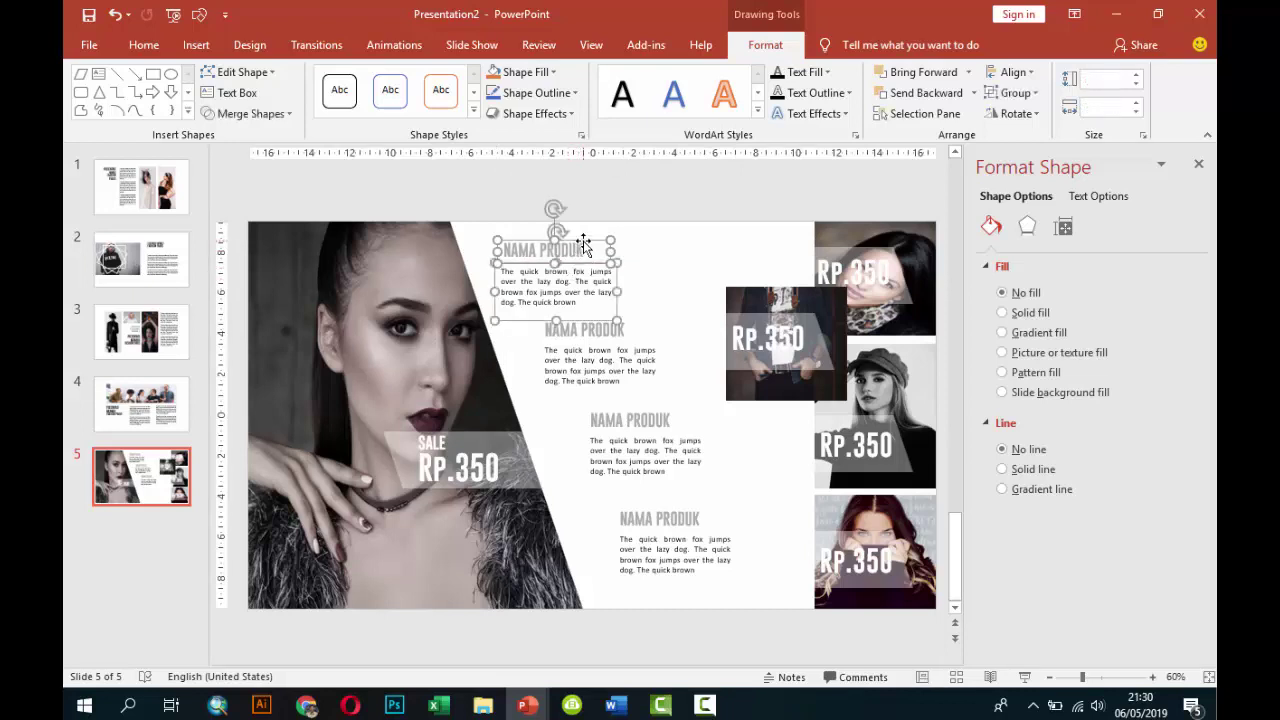
drag(584, 244, 582, 234)
click(677, 258)
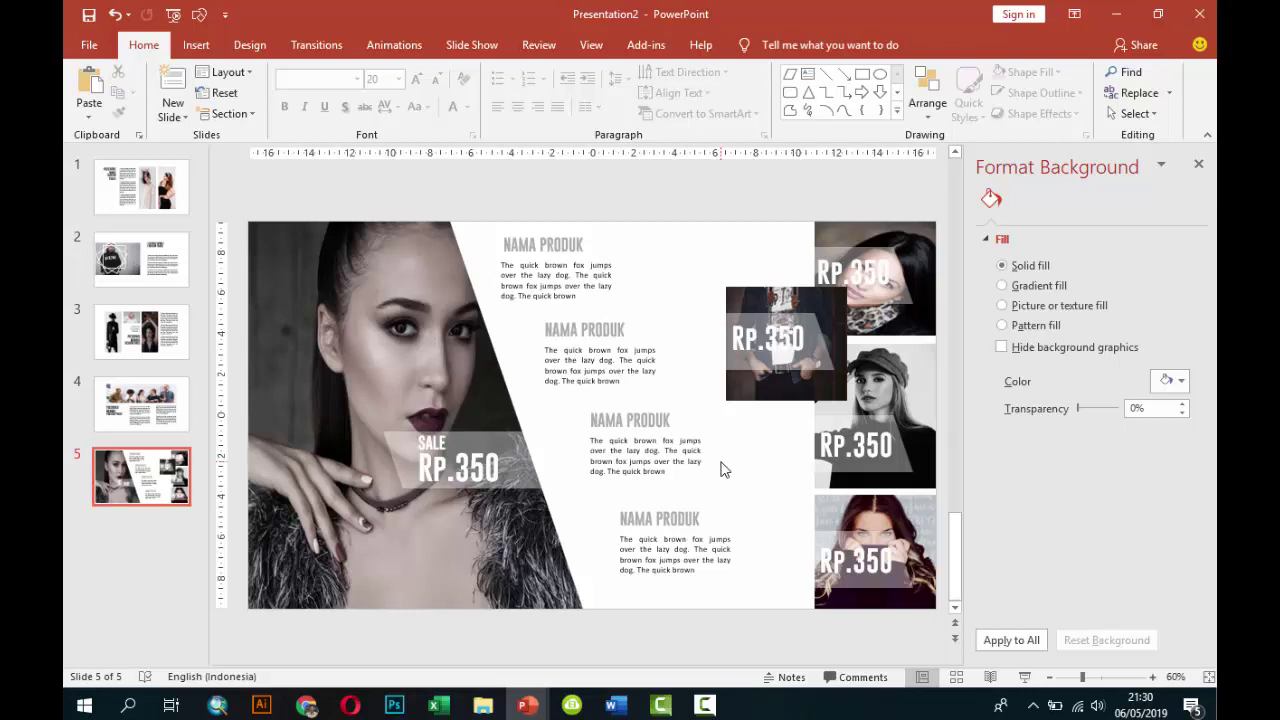
click(1016, 680)
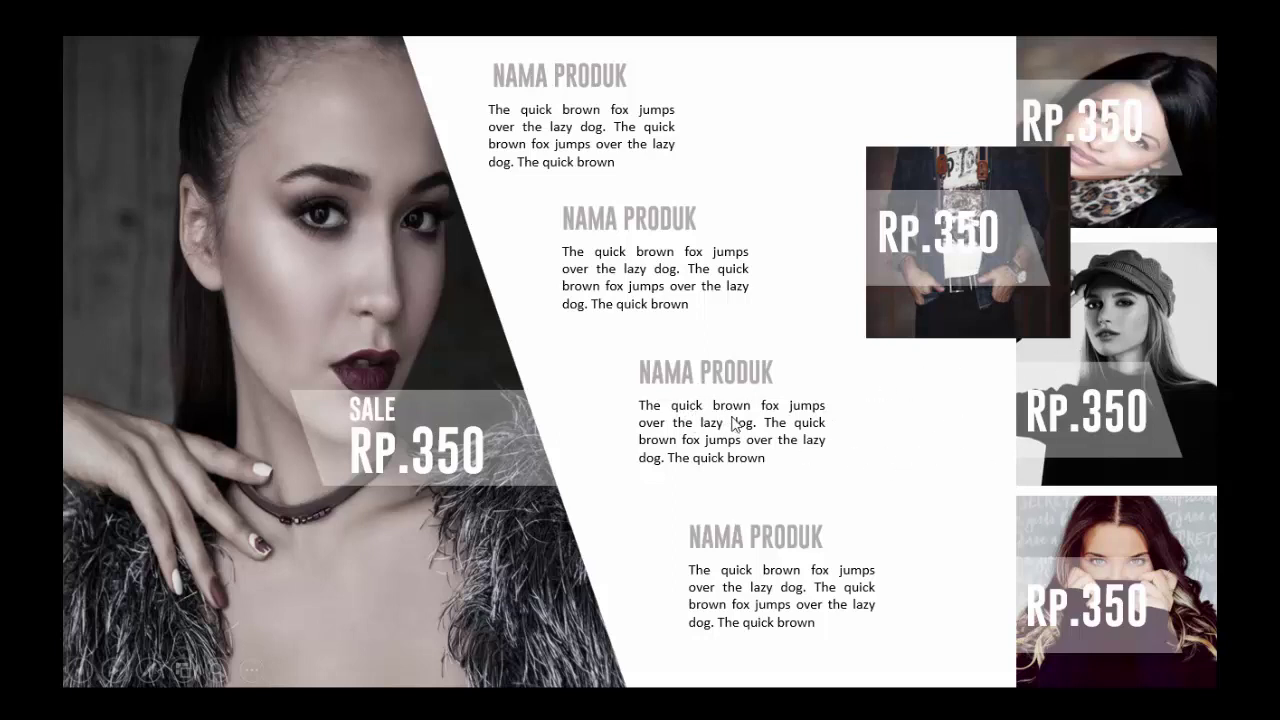
key(Escape)
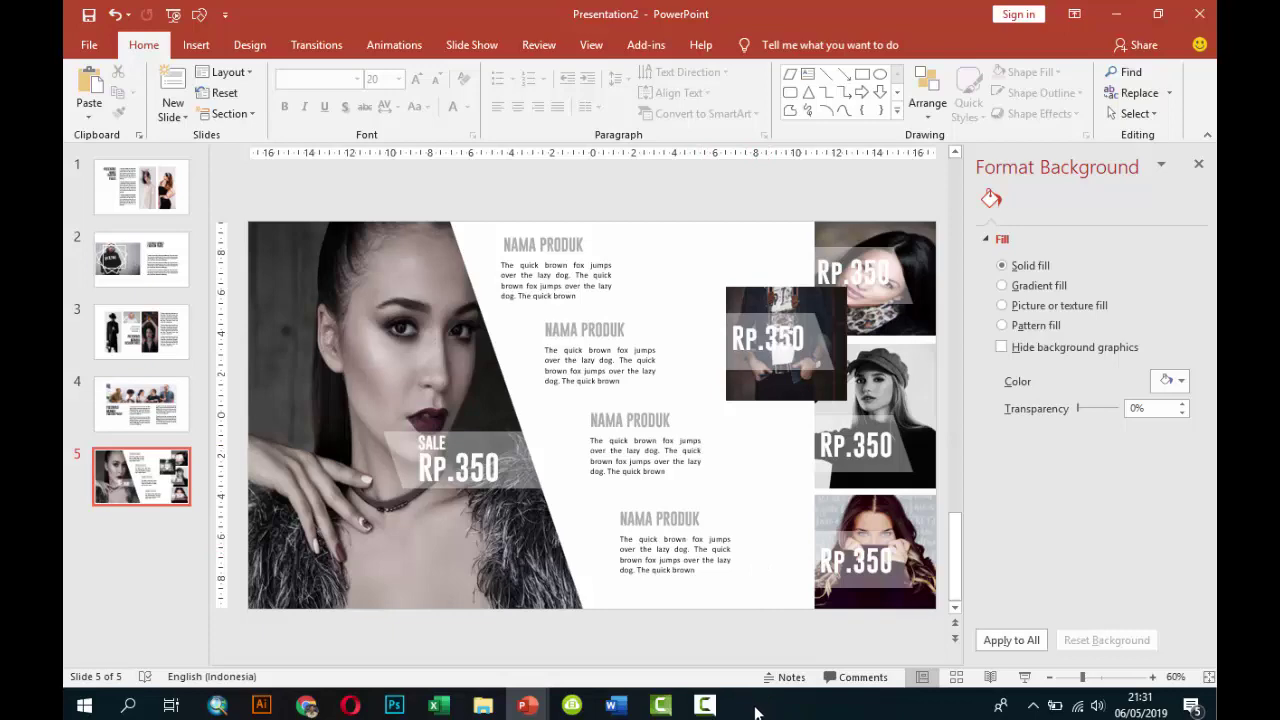
click(705, 706)
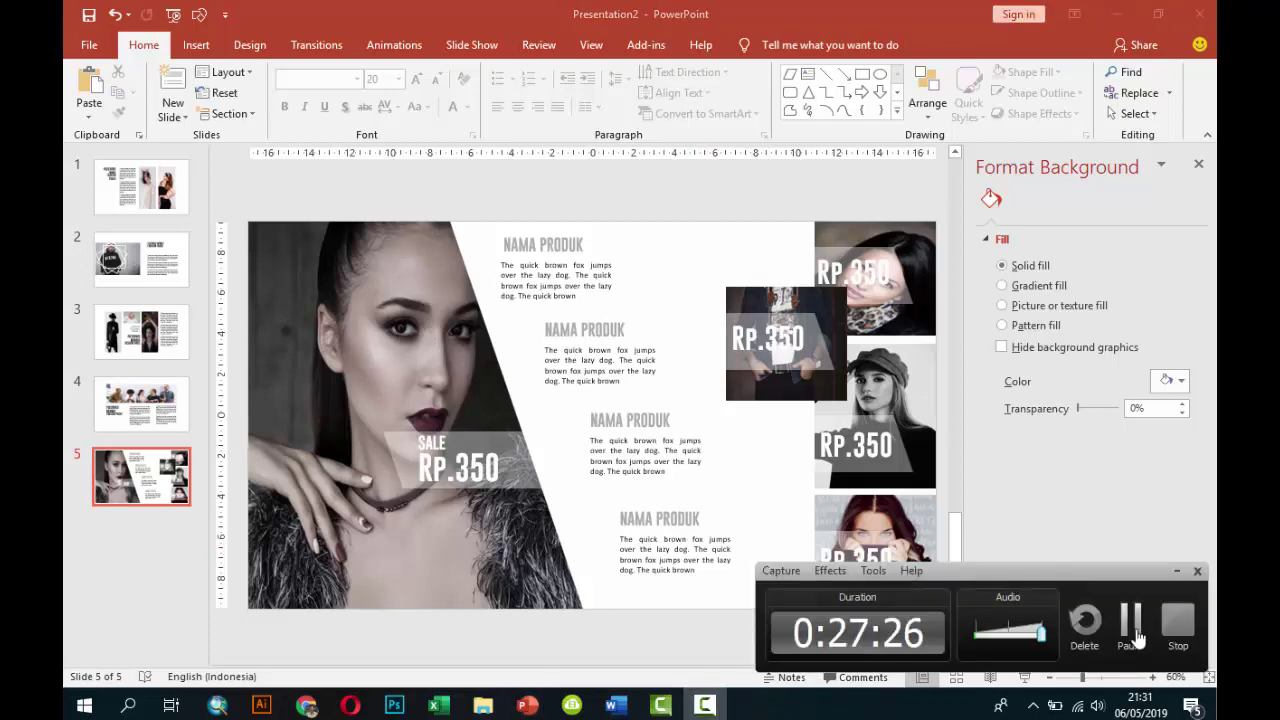
click(1140, 640)
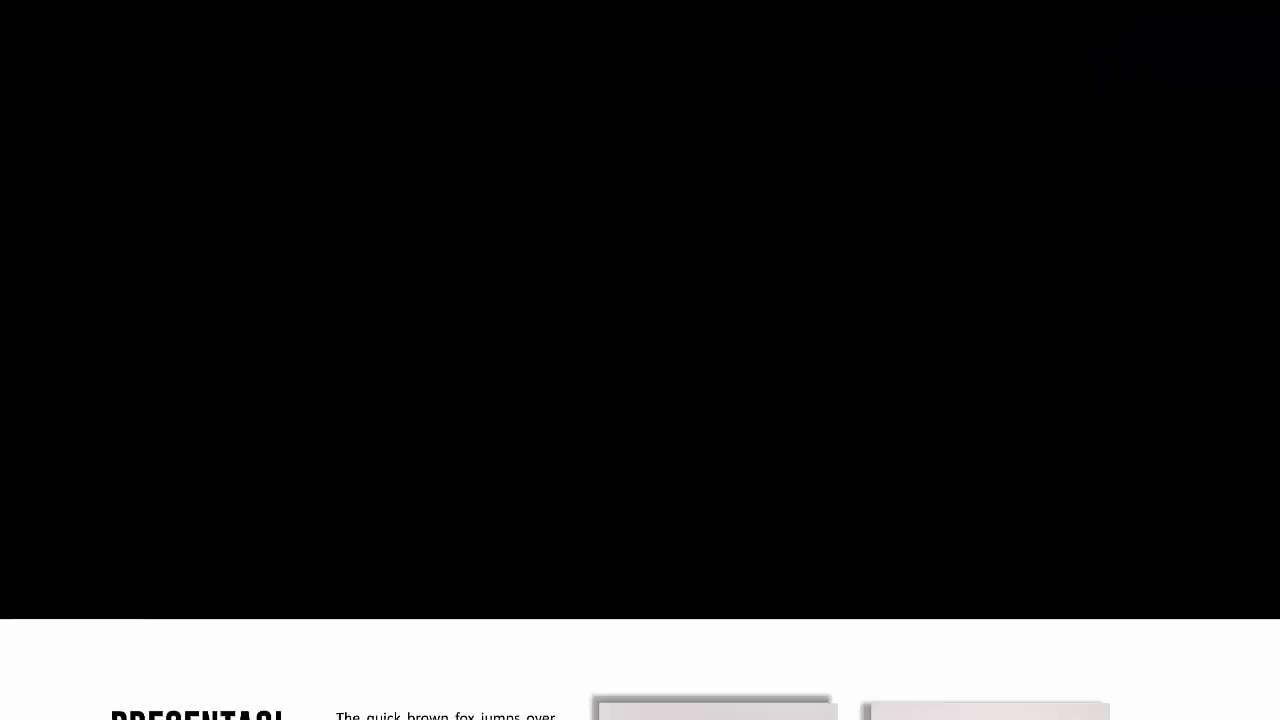